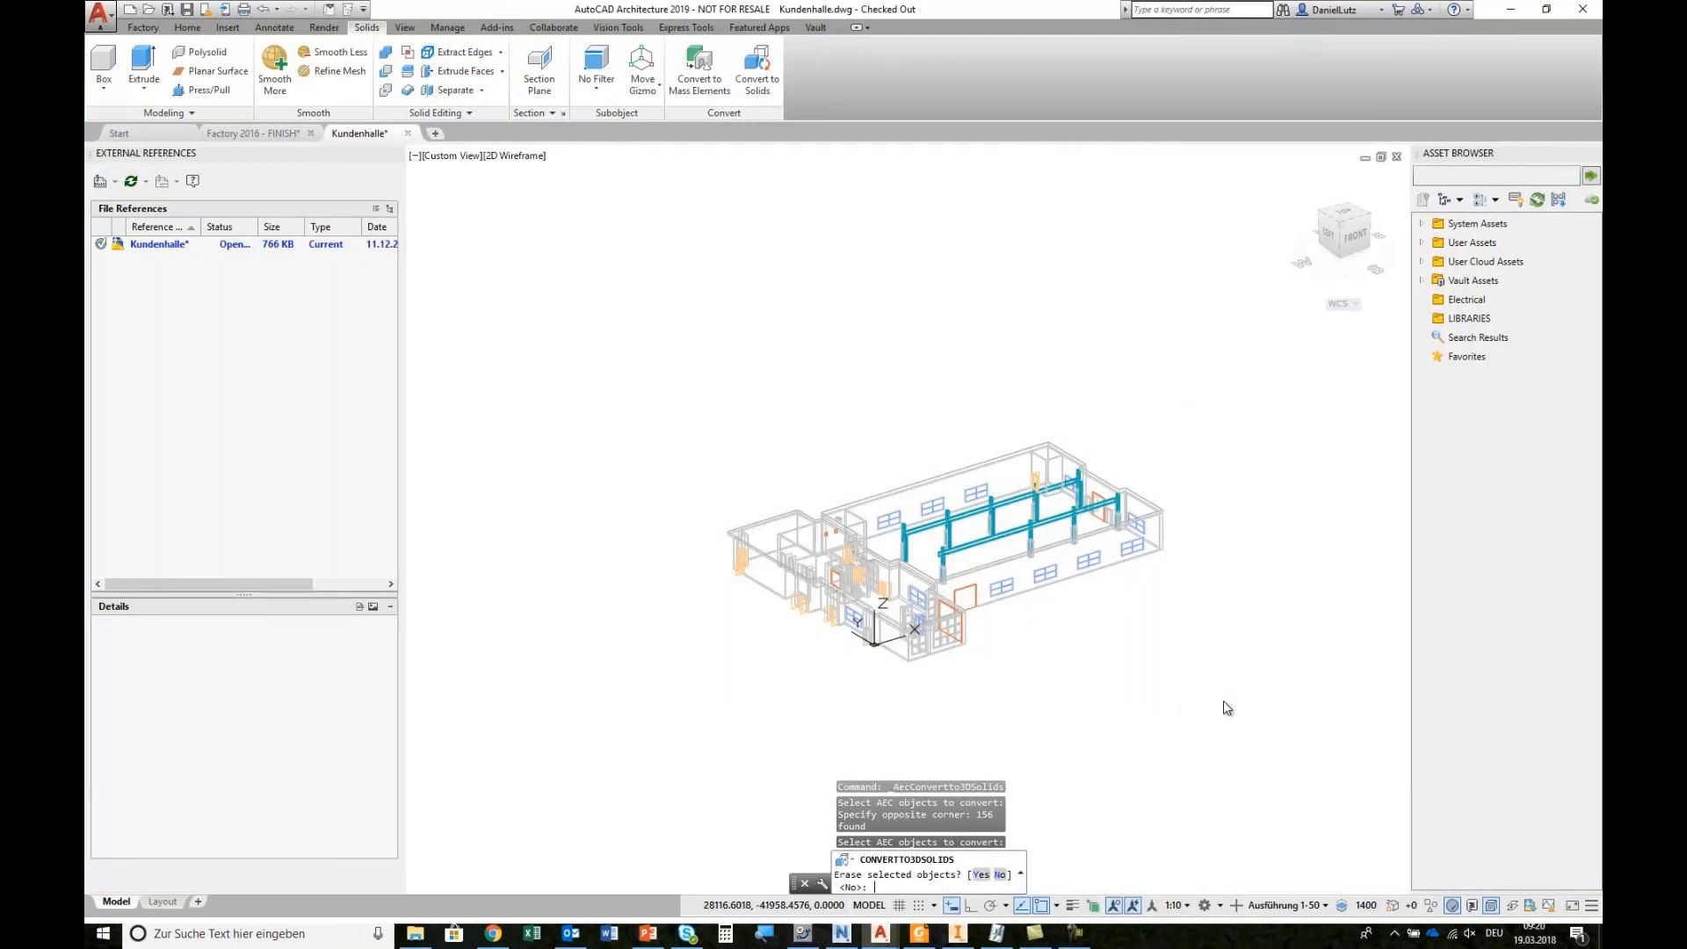
# Finish converting the selected AEC building objects to 3D solids without erasing the originals, and inspect the hall's wall corner.
pyautogui.press('Return')
pyautogui.press('Return')
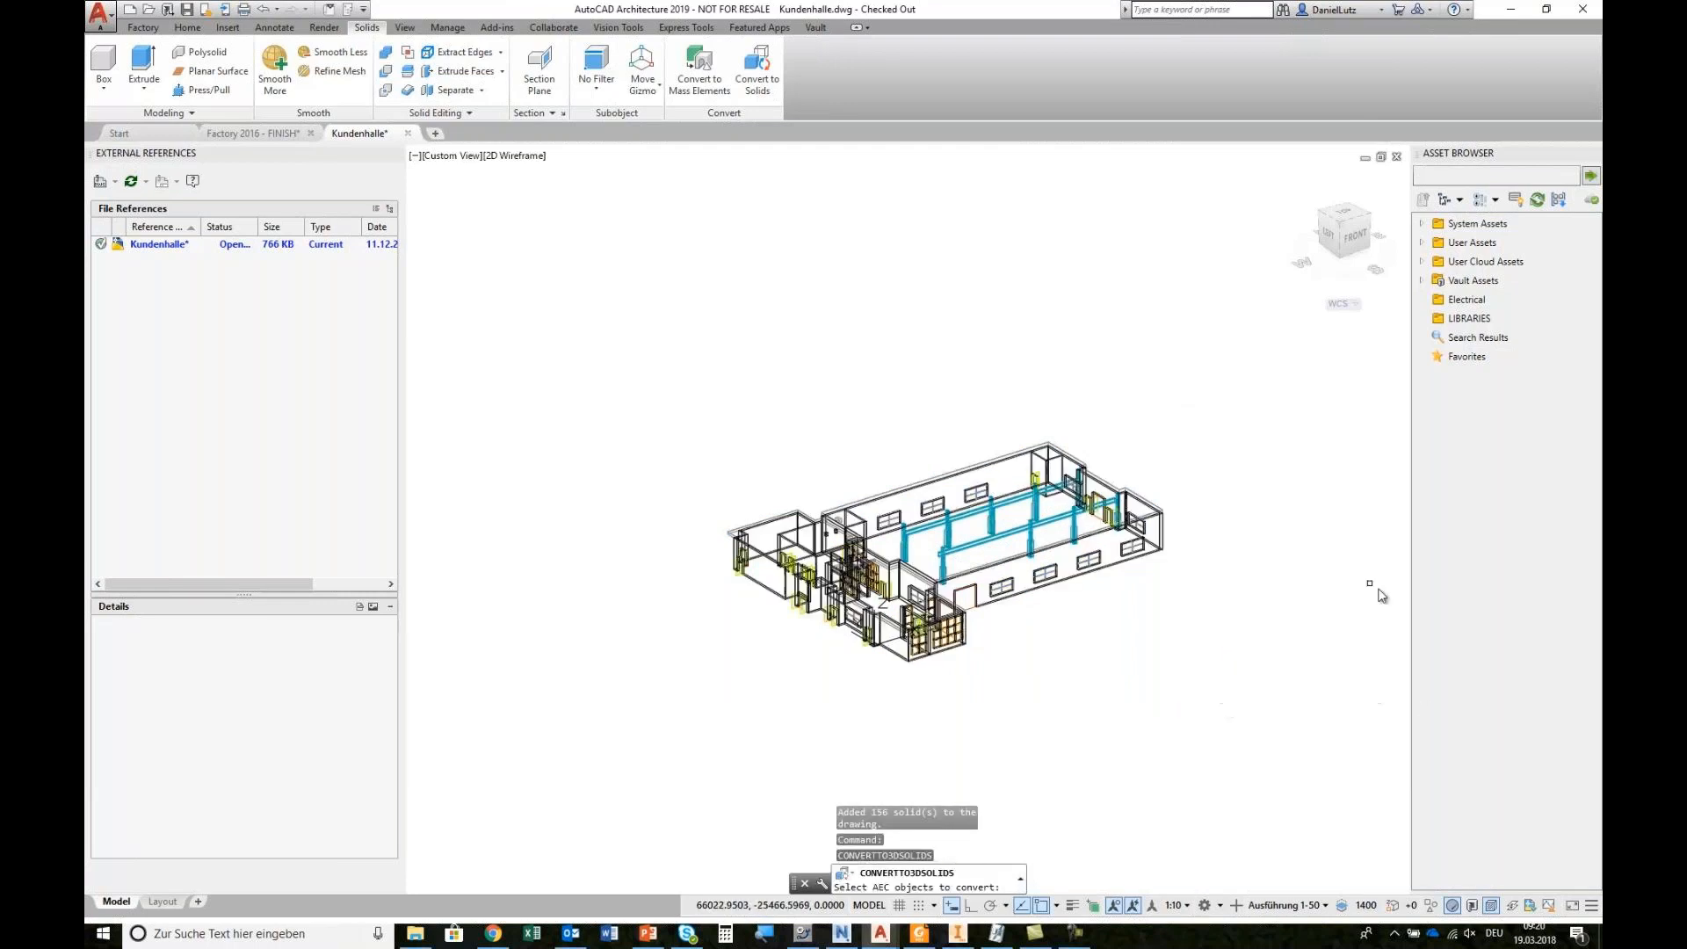
pyautogui.scroll(6, 1171, 519)
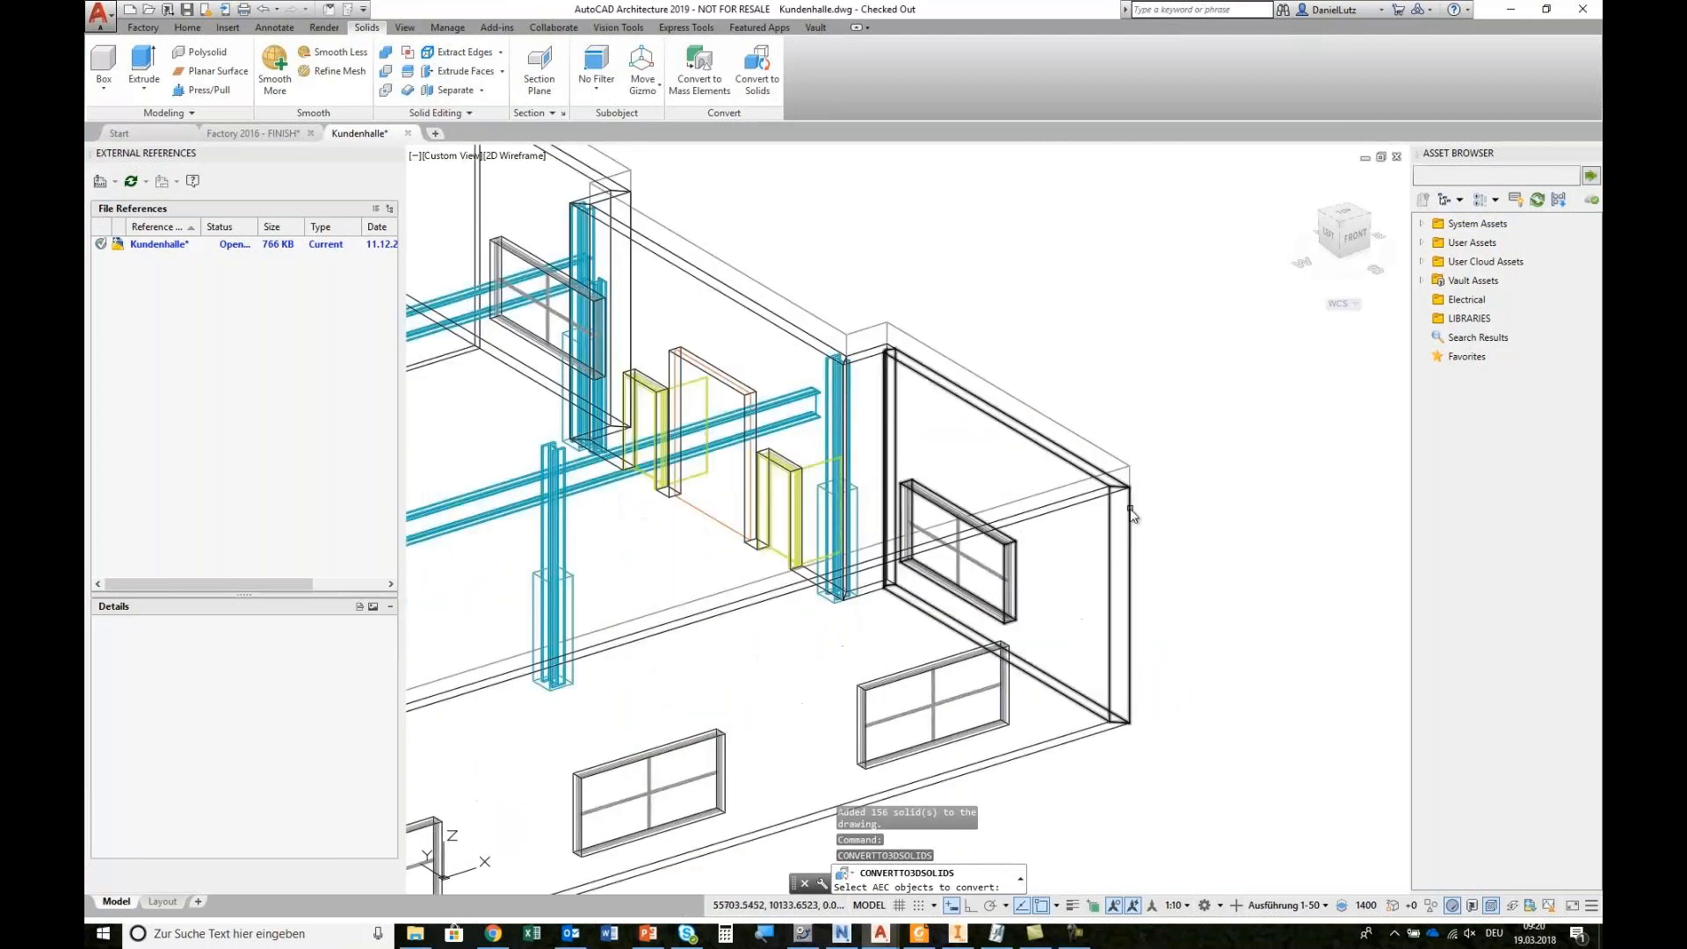
pyautogui.scroll(4, 1132, 515)
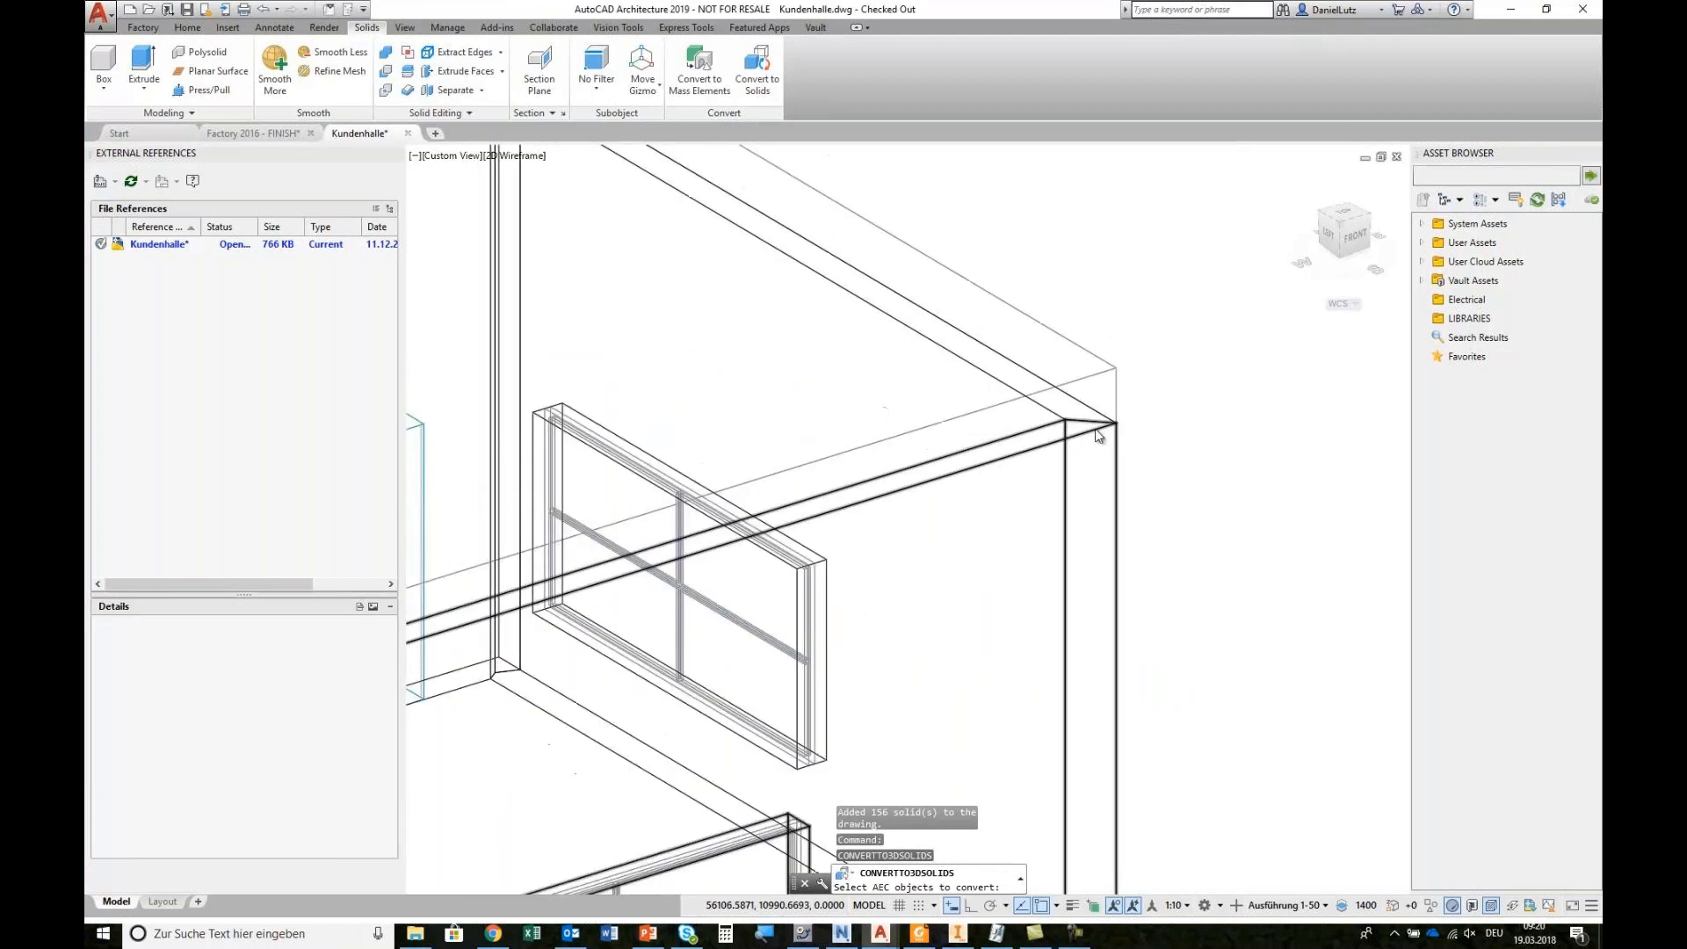
pyautogui.scroll(-8, 1095, 431)
pyautogui.moveTo(1025, 629); pyautogui.dragTo(1271, 596, button='middle')
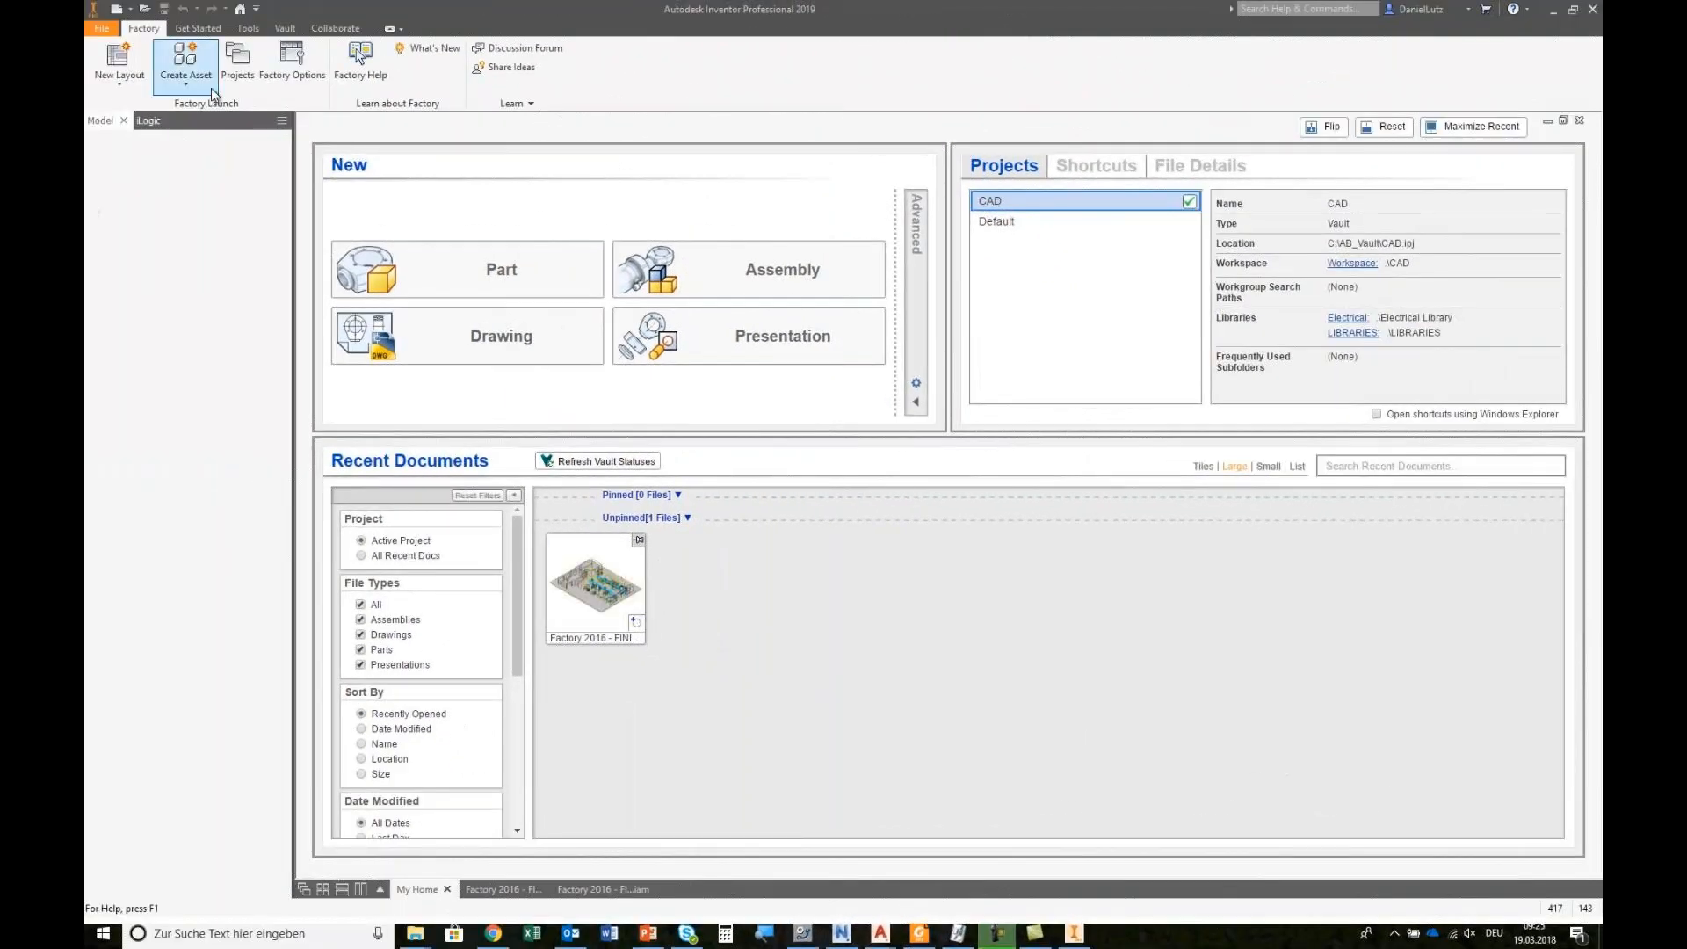
# Switch to Inventor and import the DWG solids of Kundenhalle - Solid.dwg as an asset, using the multi-body part option.
pyautogui.click(211, 93)
pyautogui.click(217, 174)
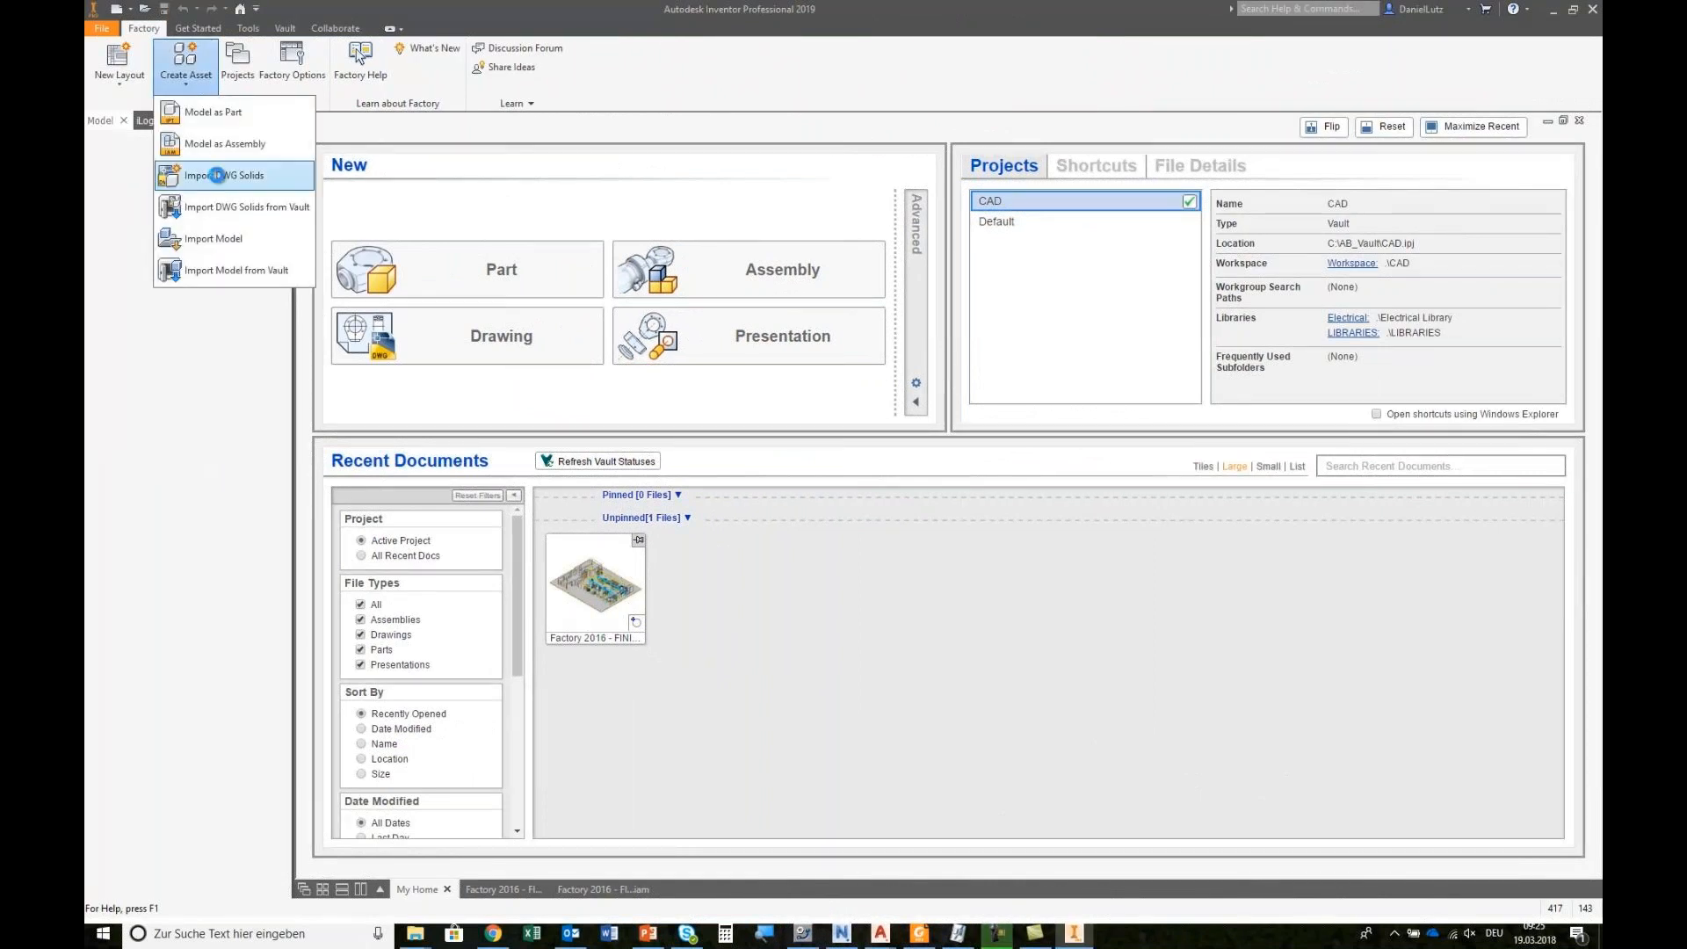
pyautogui.click(820, 481)
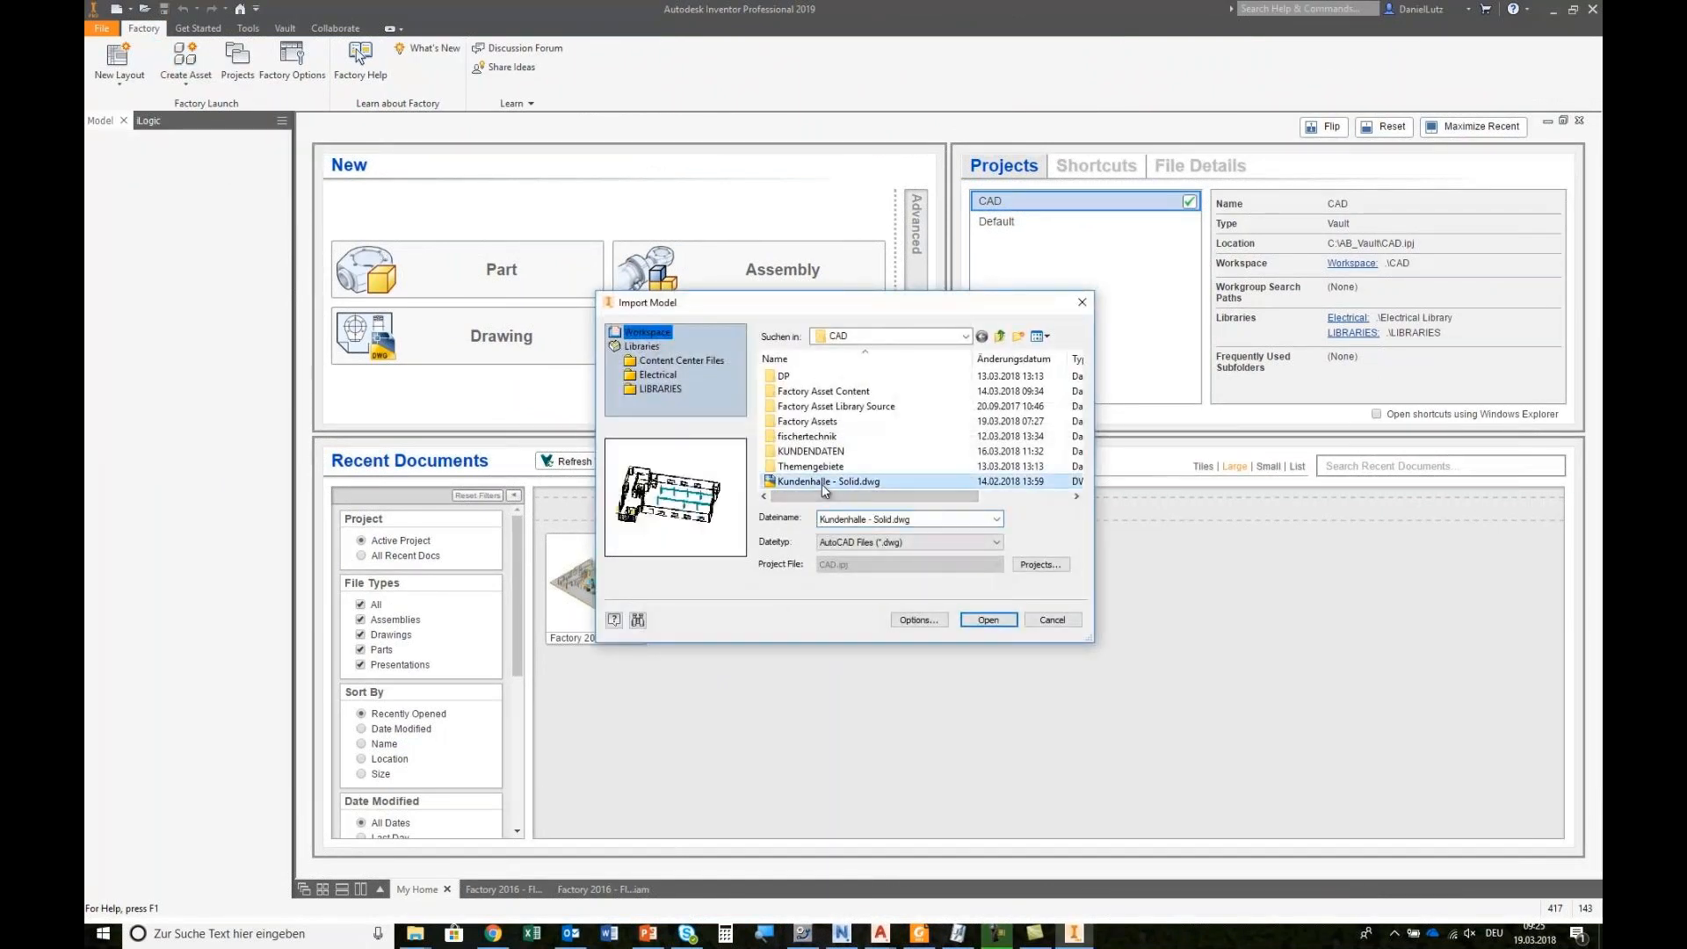
pyautogui.click(931, 620)
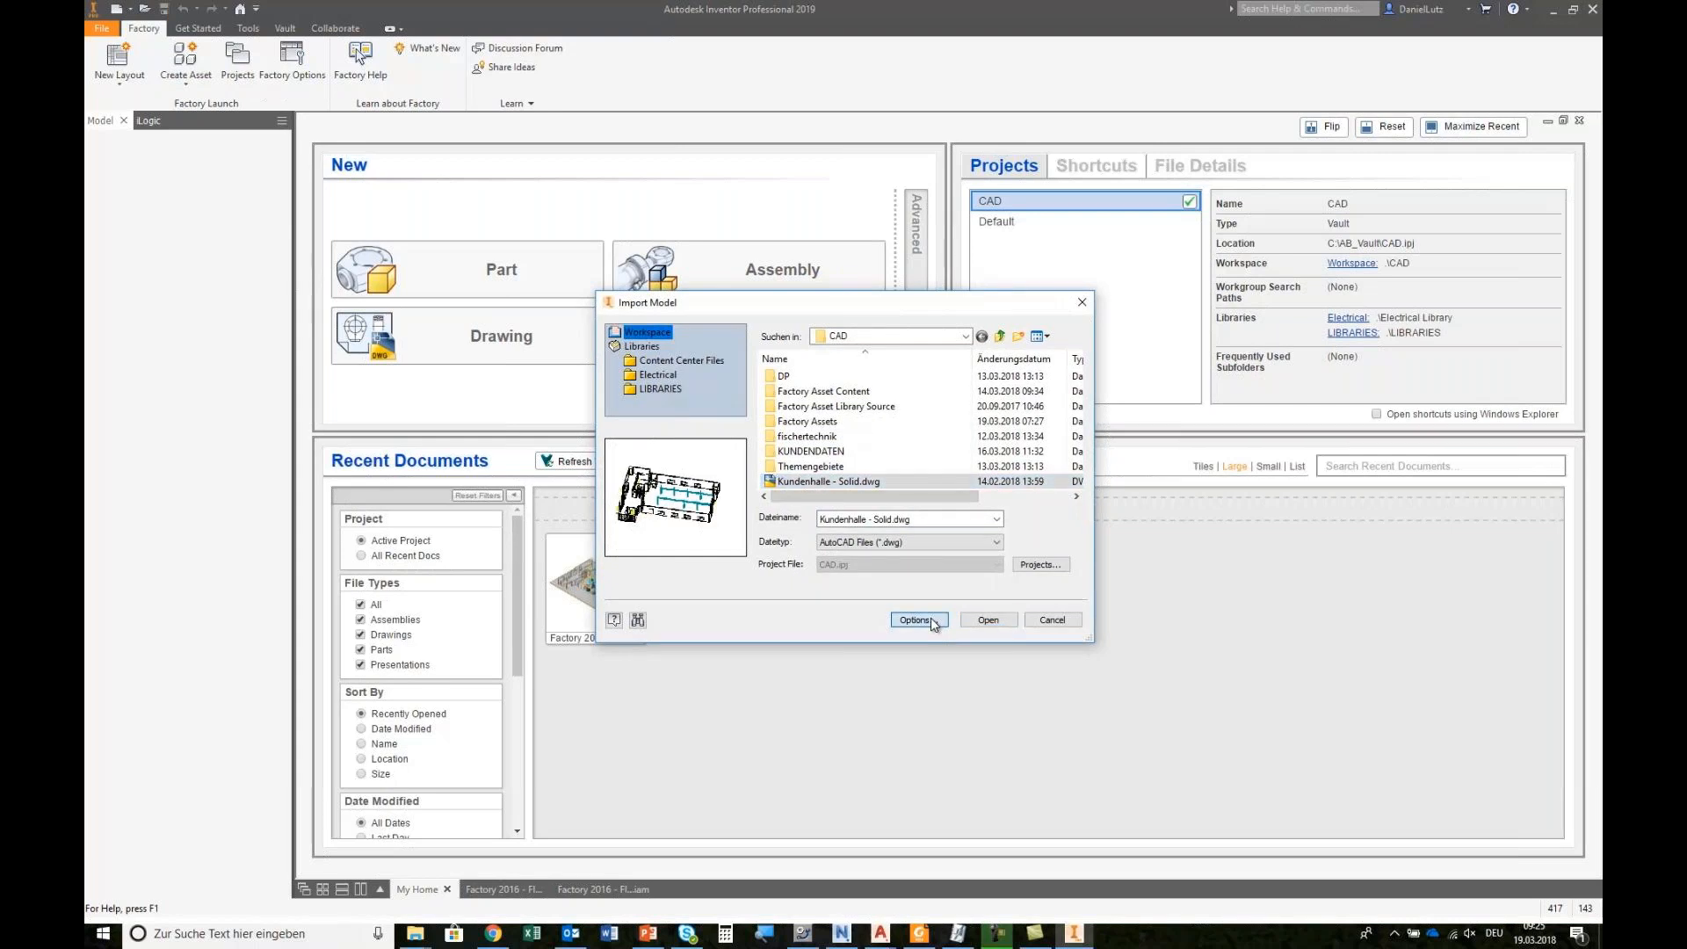
pyautogui.click(785, 482)
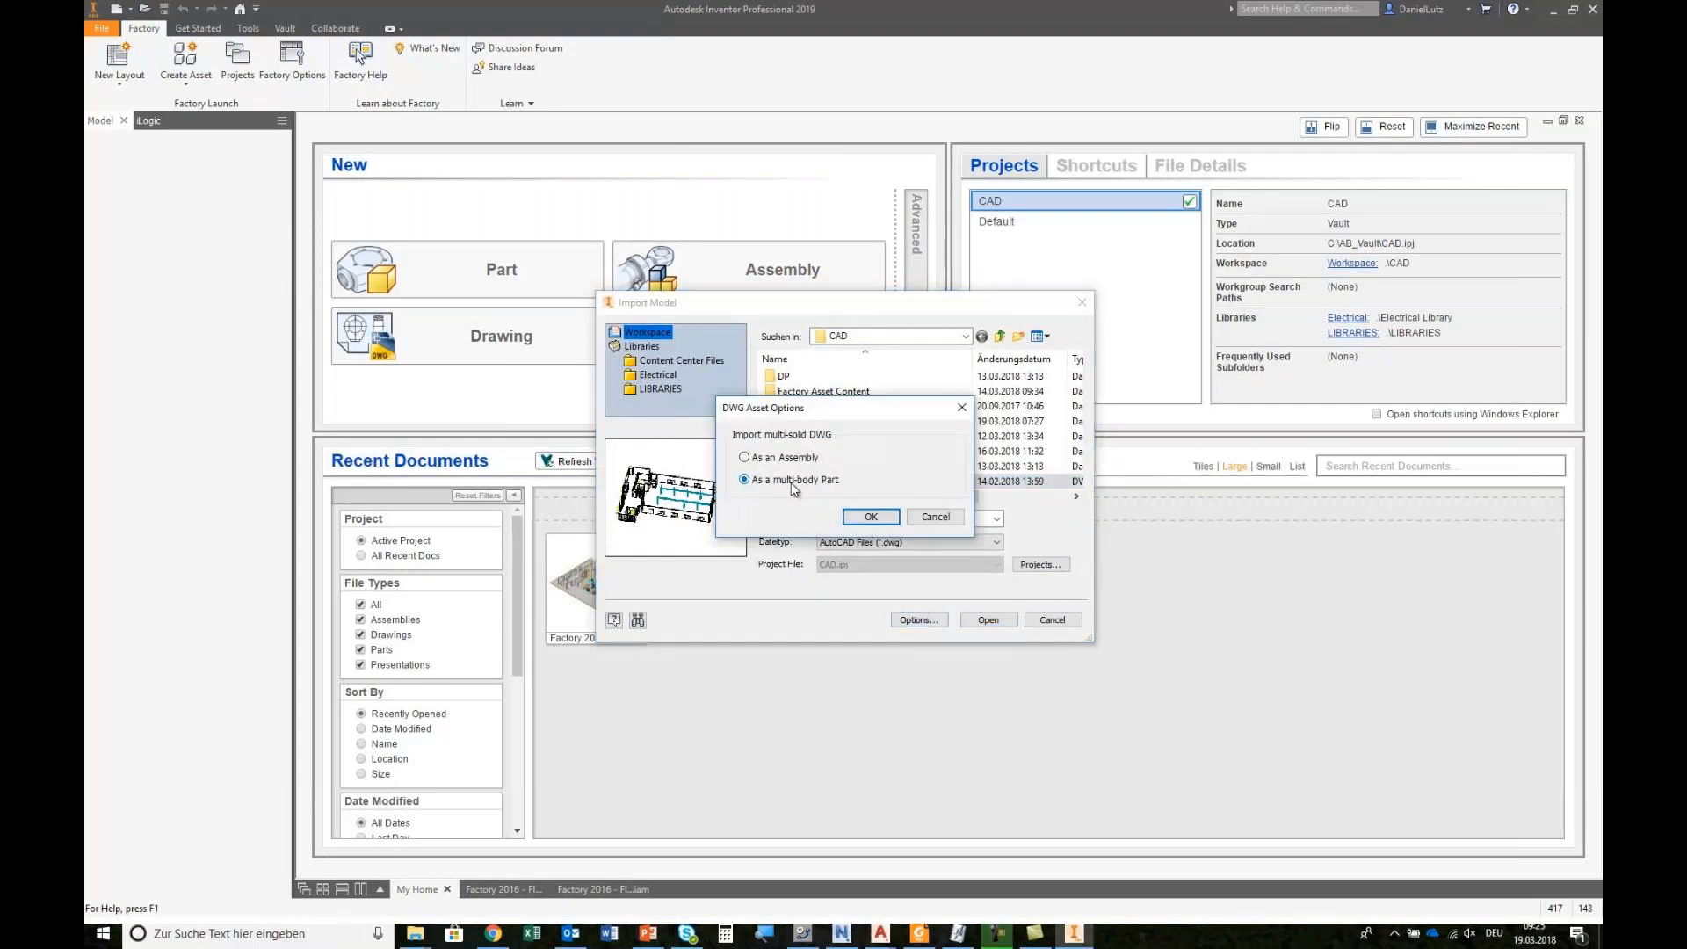
pyautogui.click(871, 516)
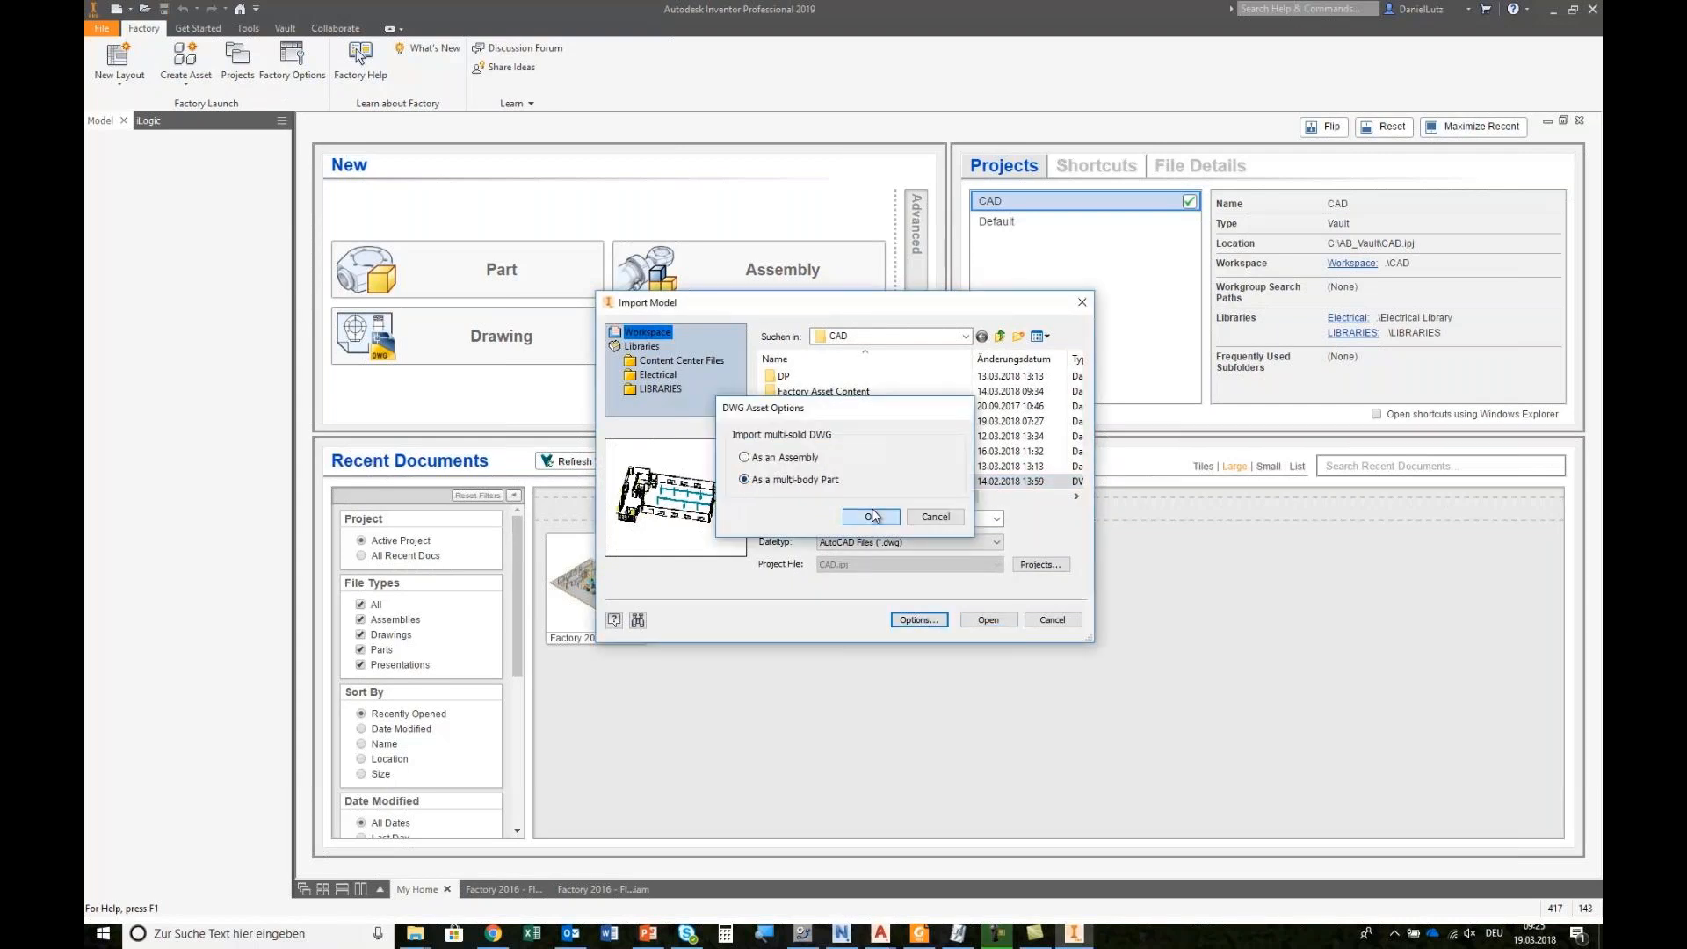
pyautogui.click(990, 620)
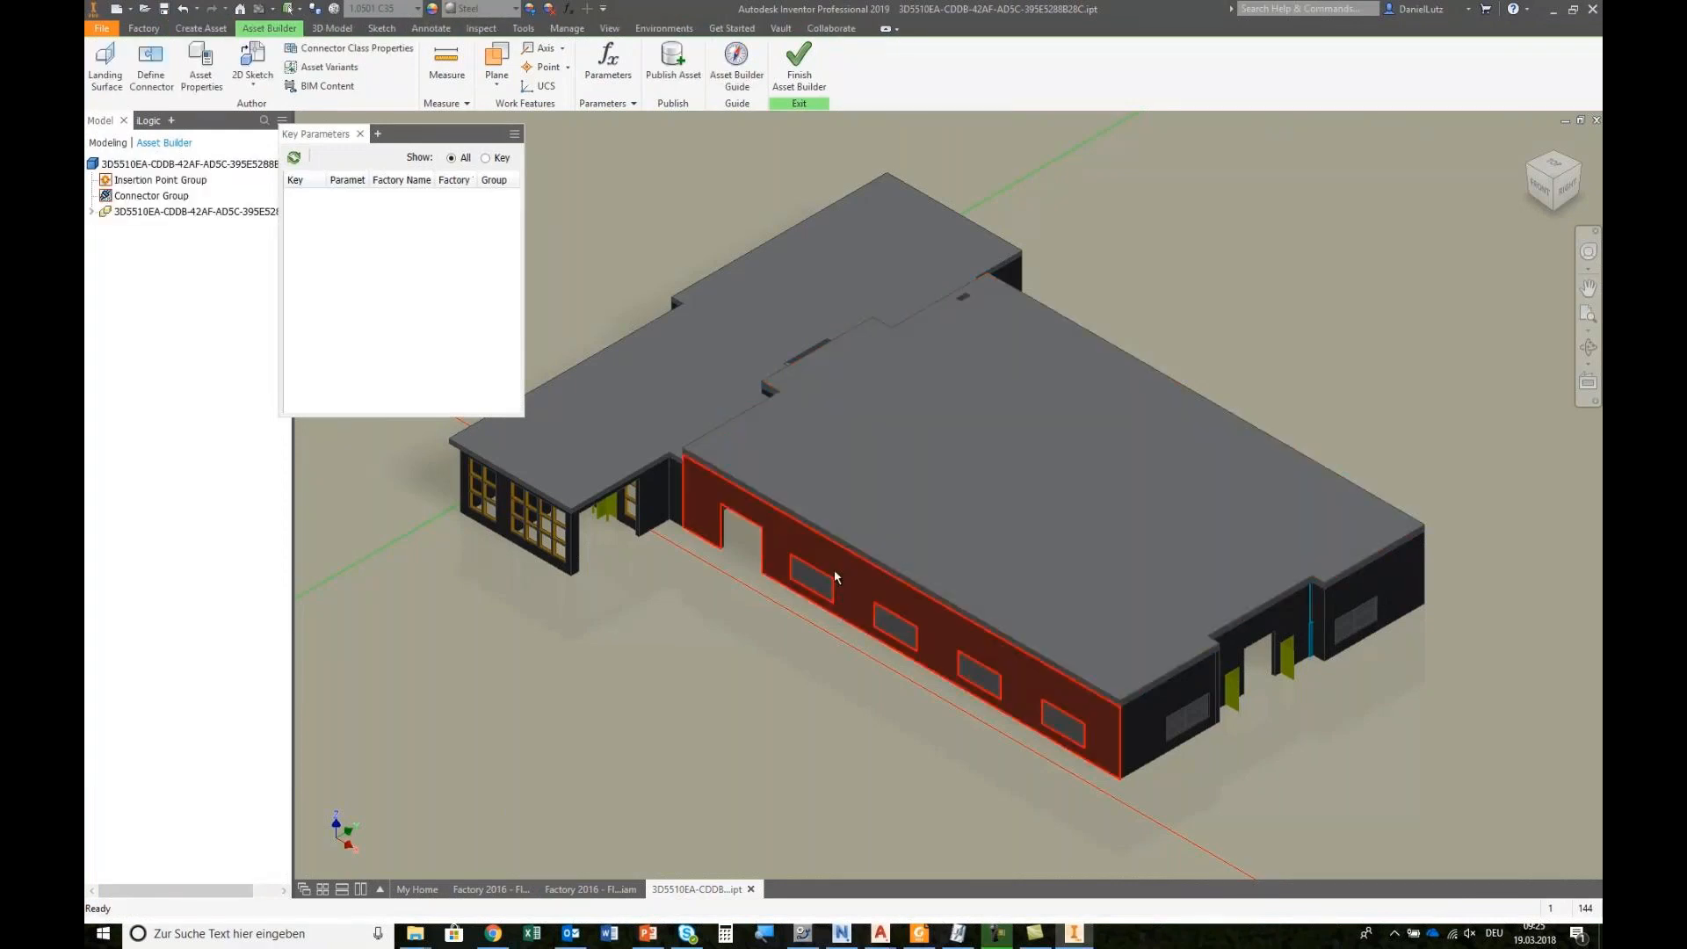
# Finish the Asset Builder and save the building part in the CAD workspace as "costumer building - solid".
pyautogui.click(798, 63)
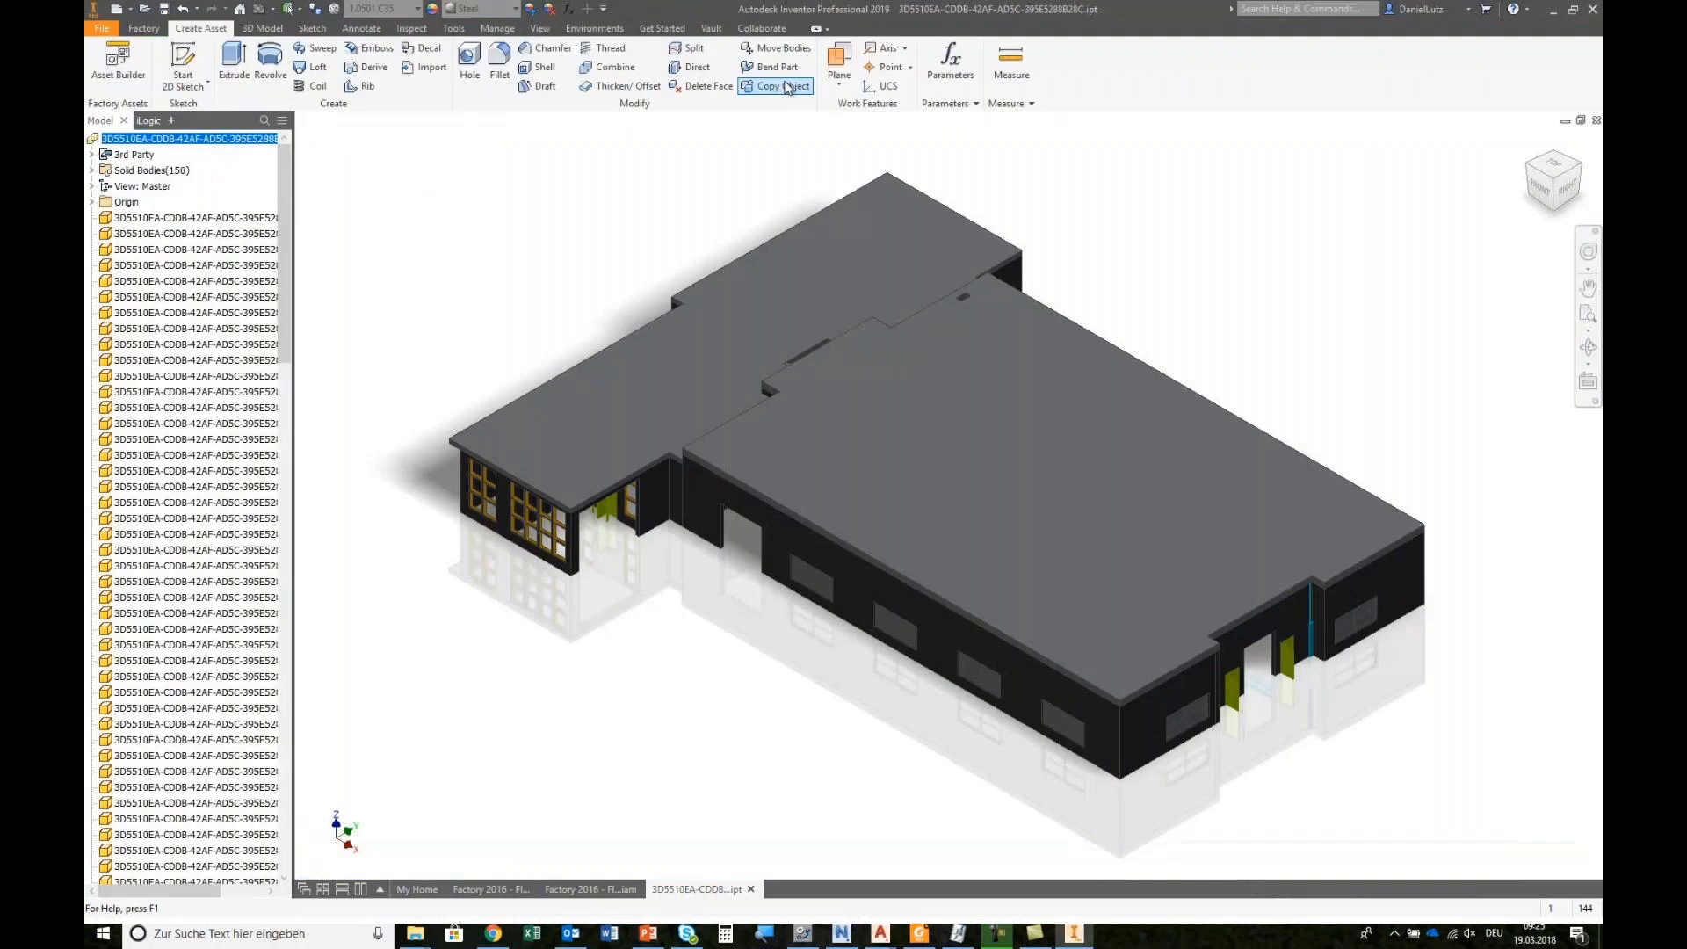
pyautogui.click(570, 247)
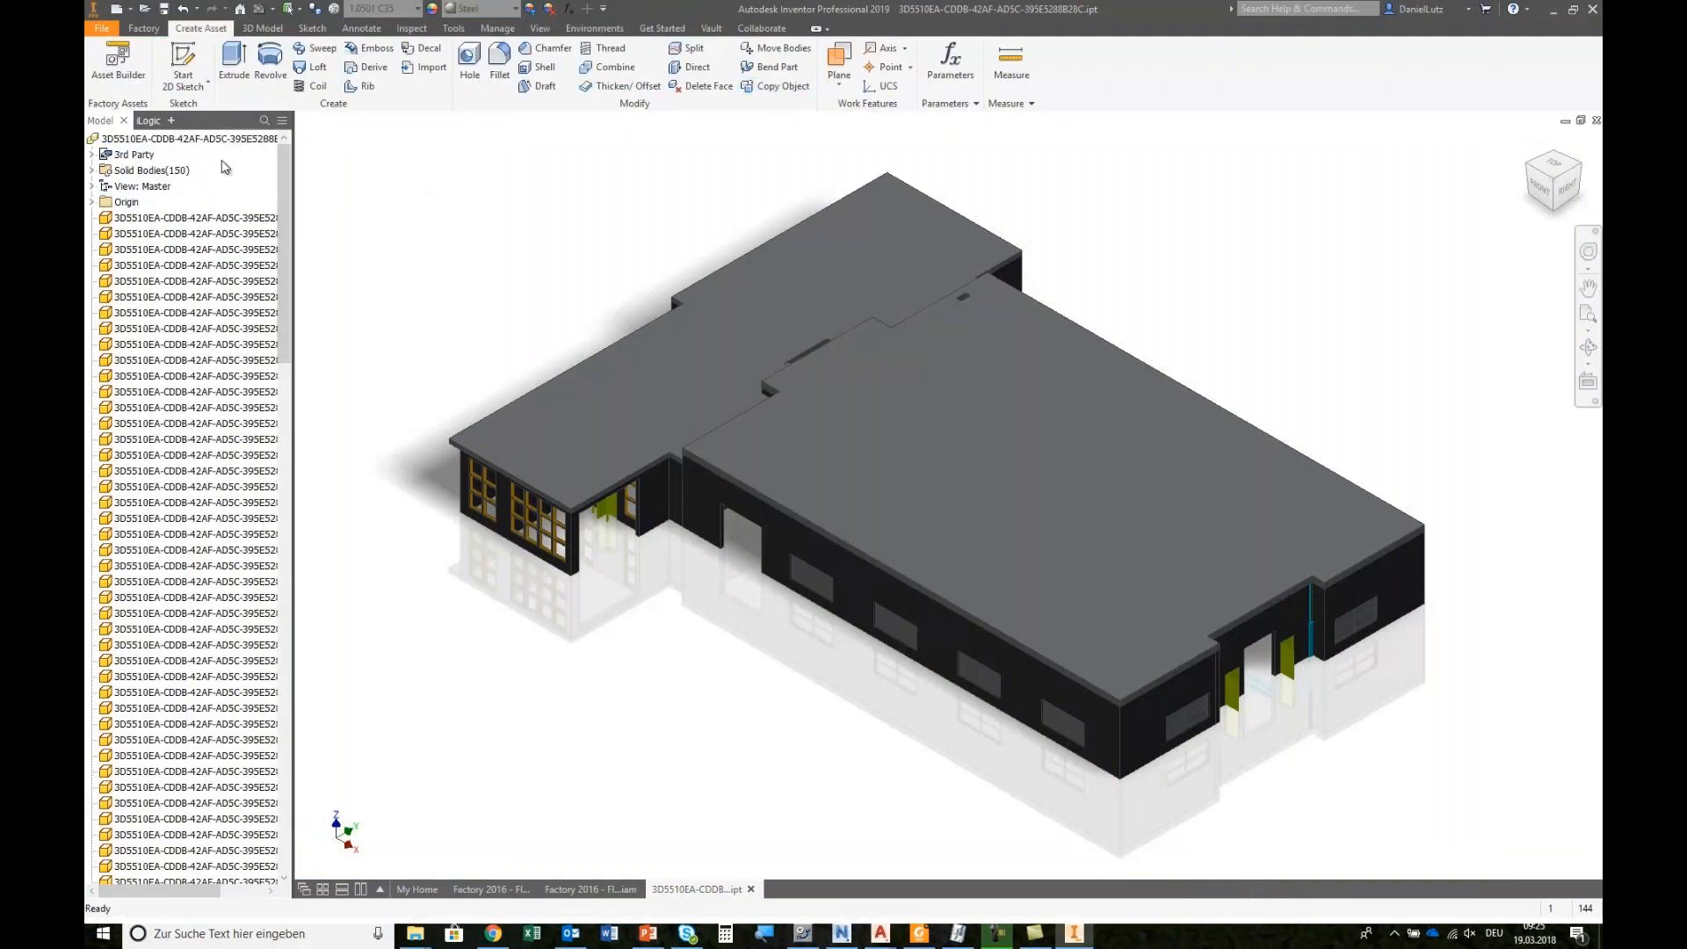
pyautogui.click(102, 29)
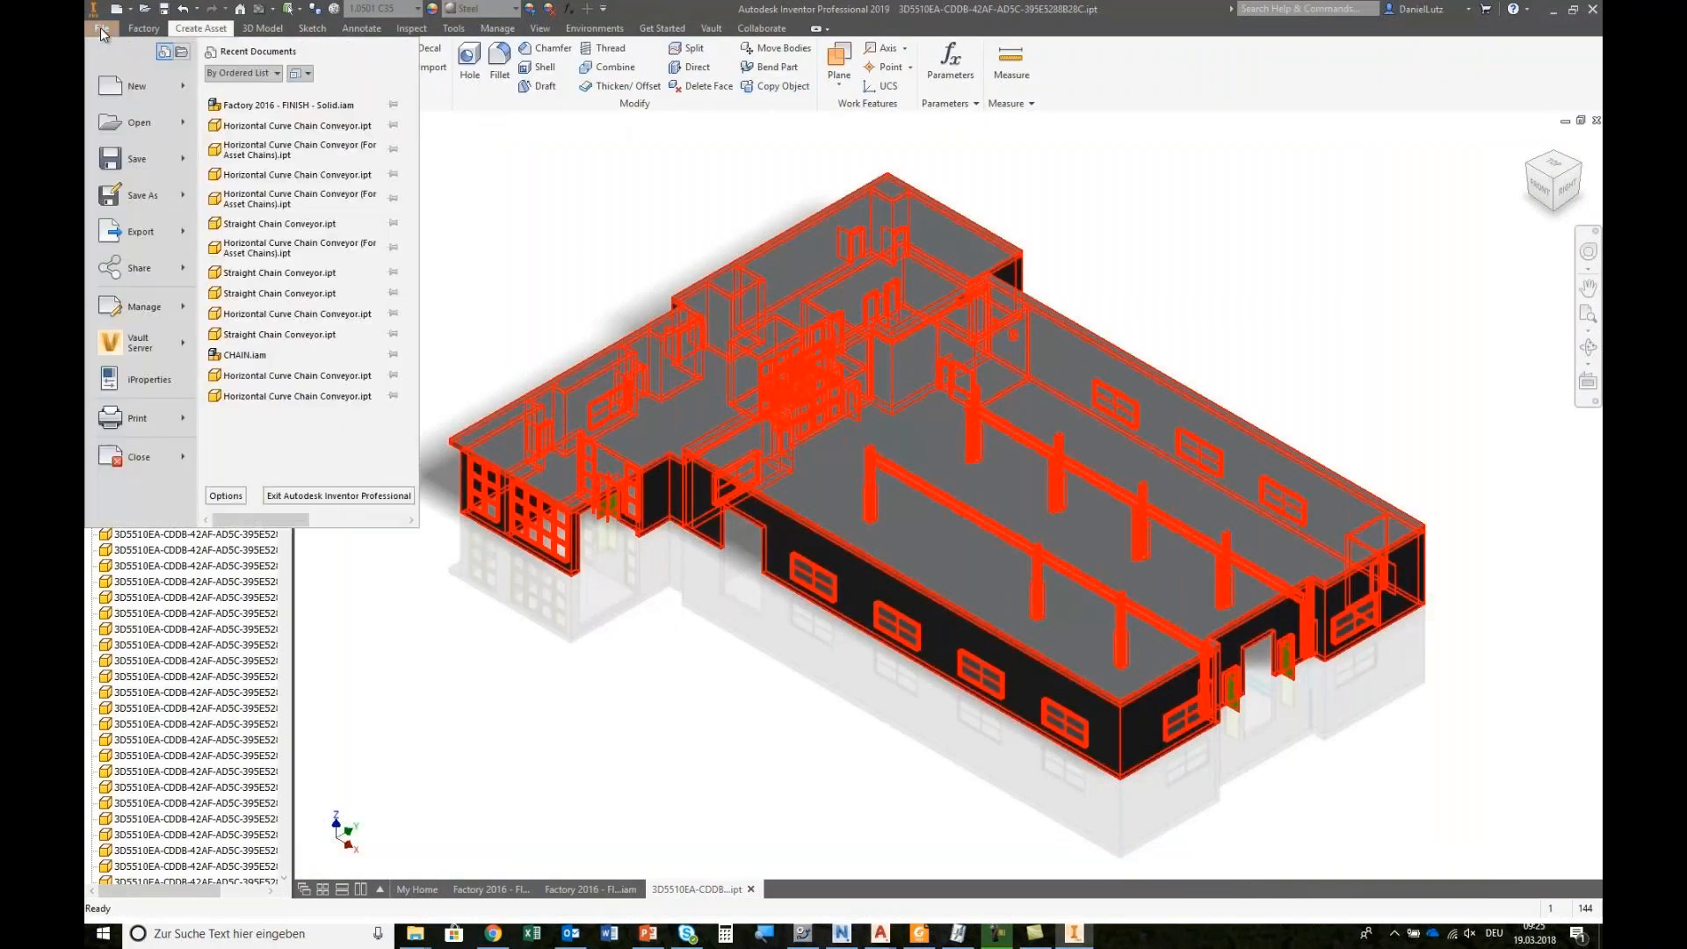
pyautogui.click(138, 197)
pyautogui.click(934, 488)
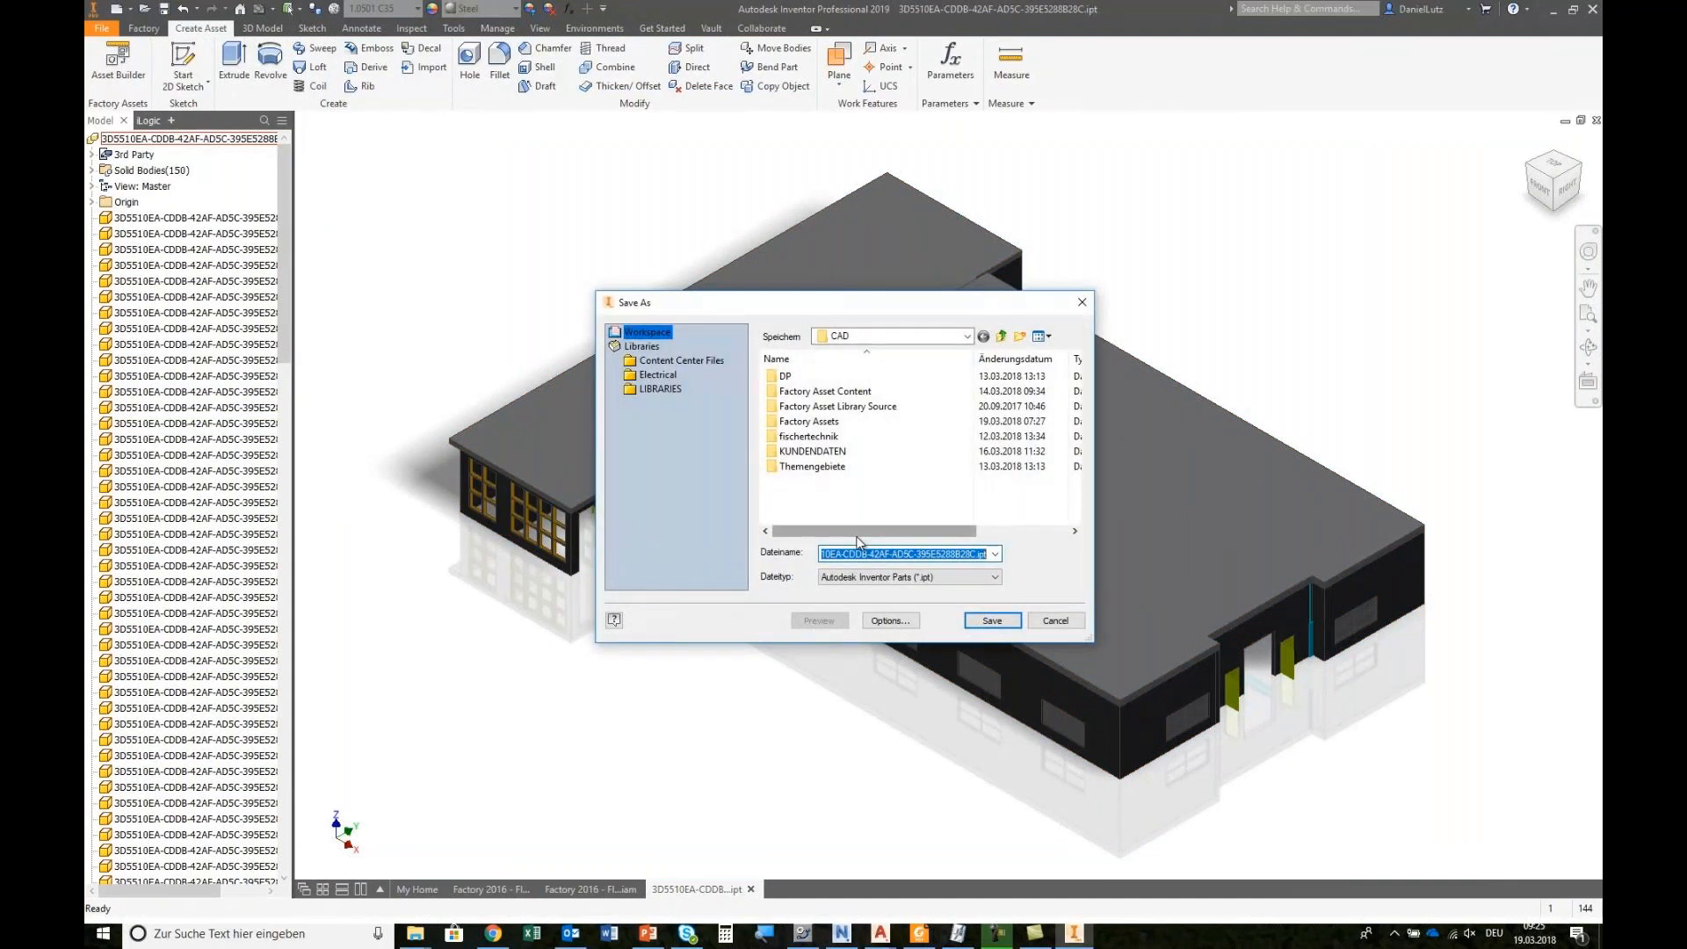
pyautogui.write('cust')
pyautogui.press('BackSpace')
pyautogui.press('BackSpace')
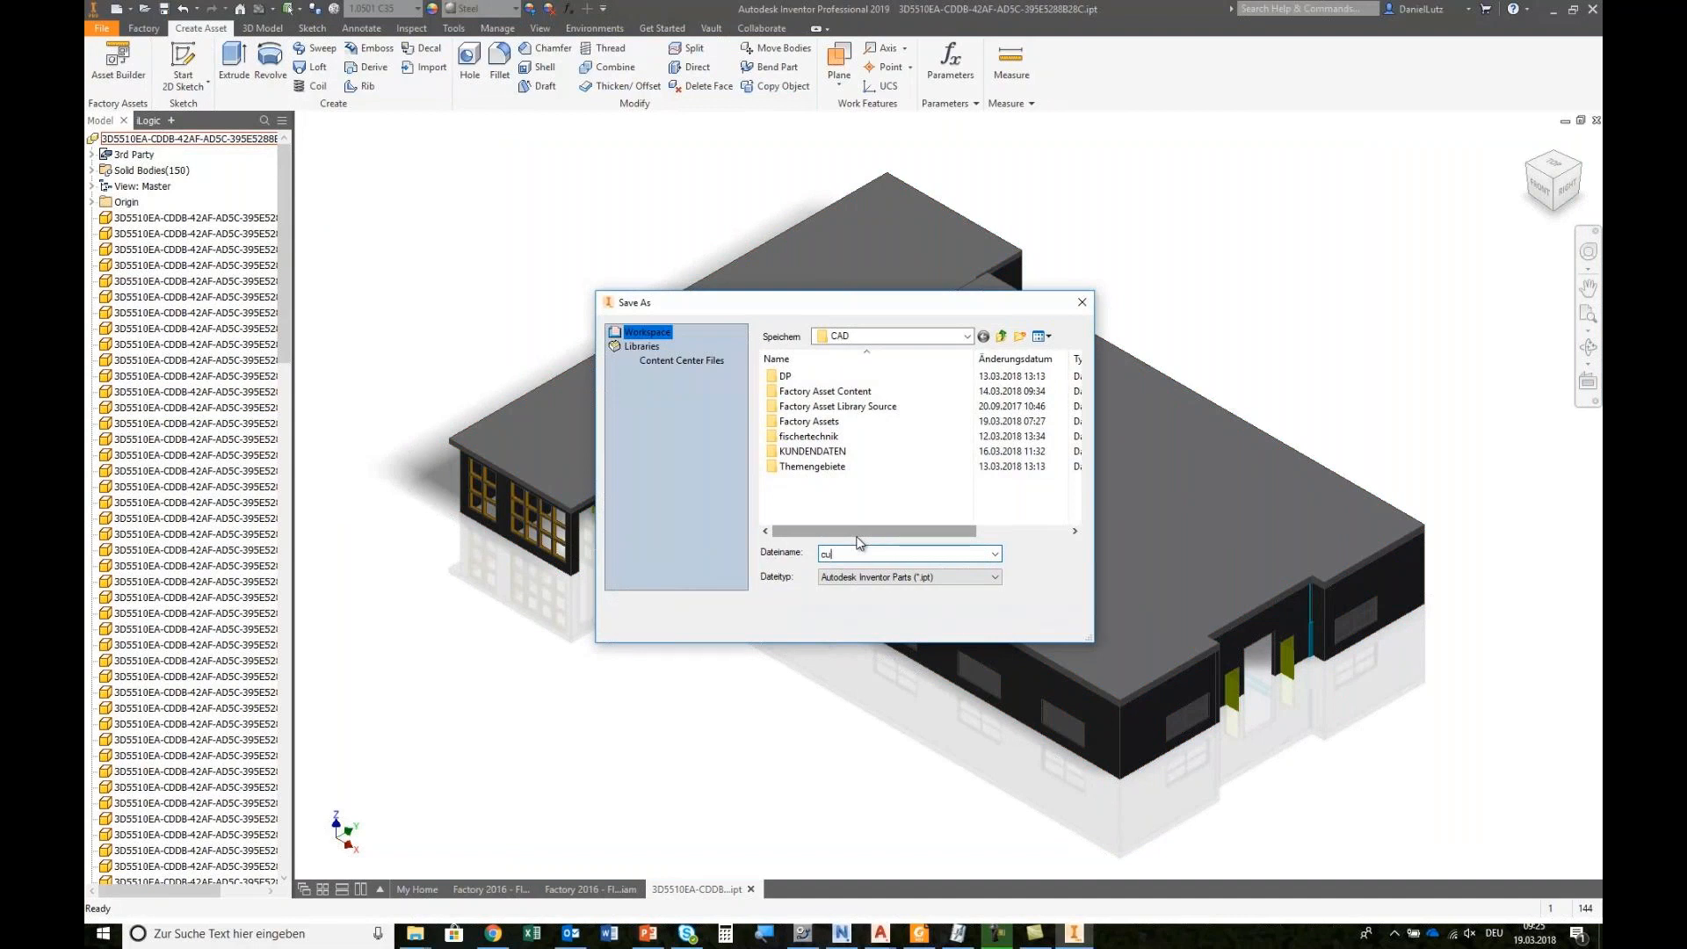
pyautogui.press('BackSpace')
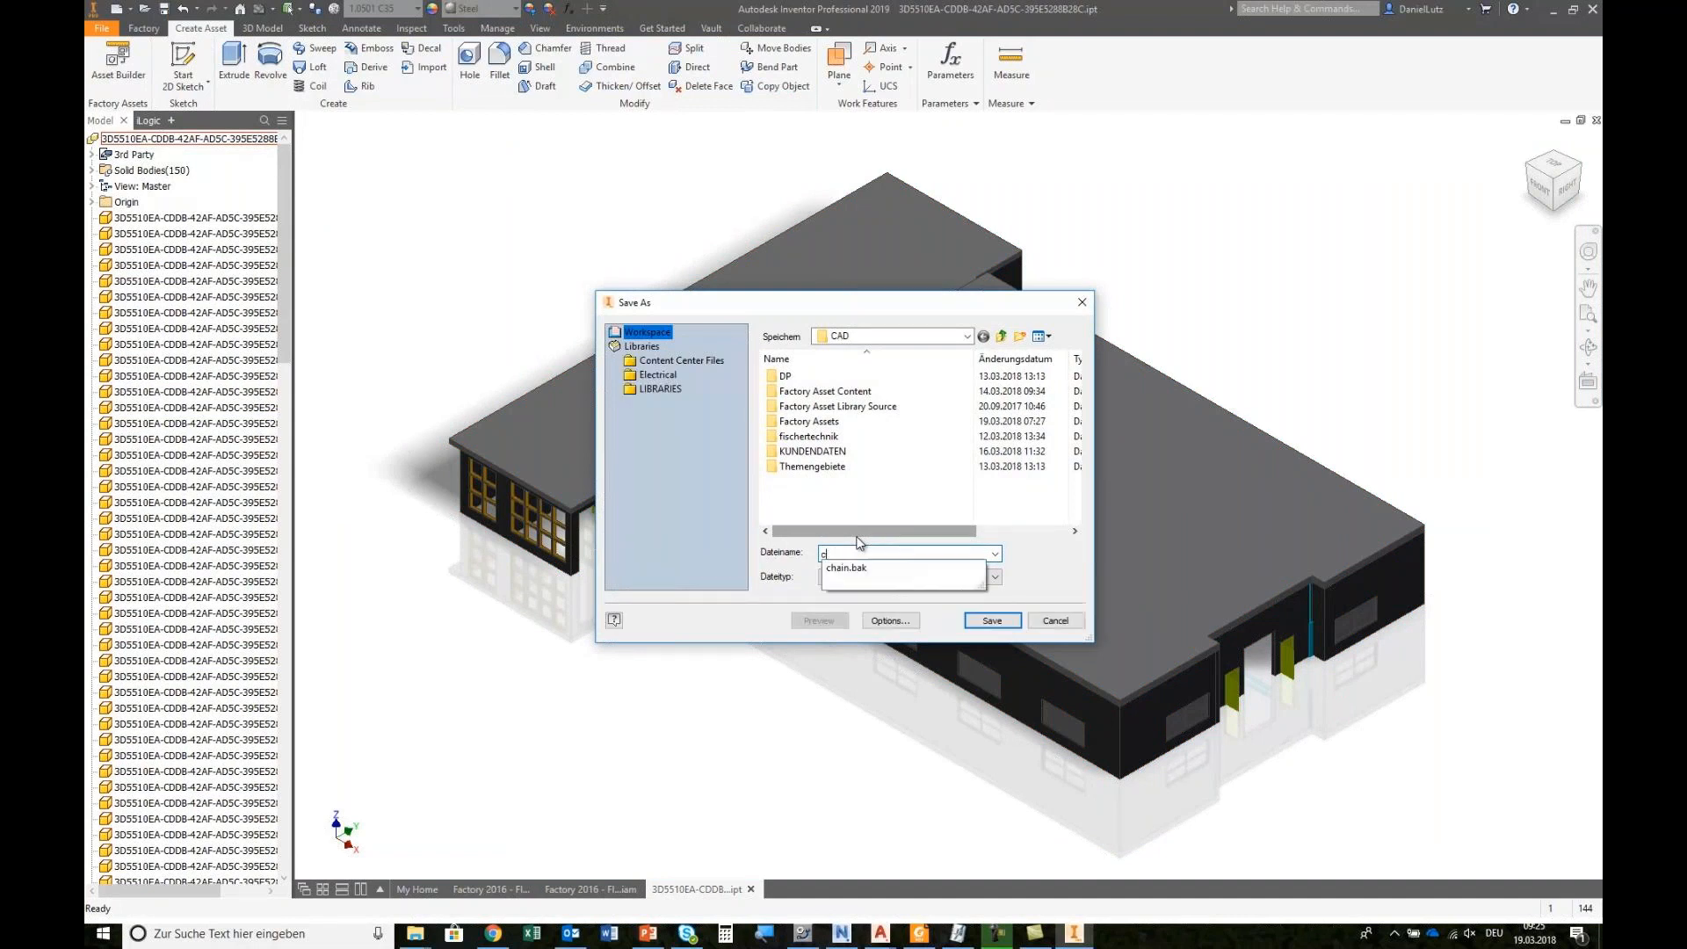
pyautogui.write('ostumer buil')
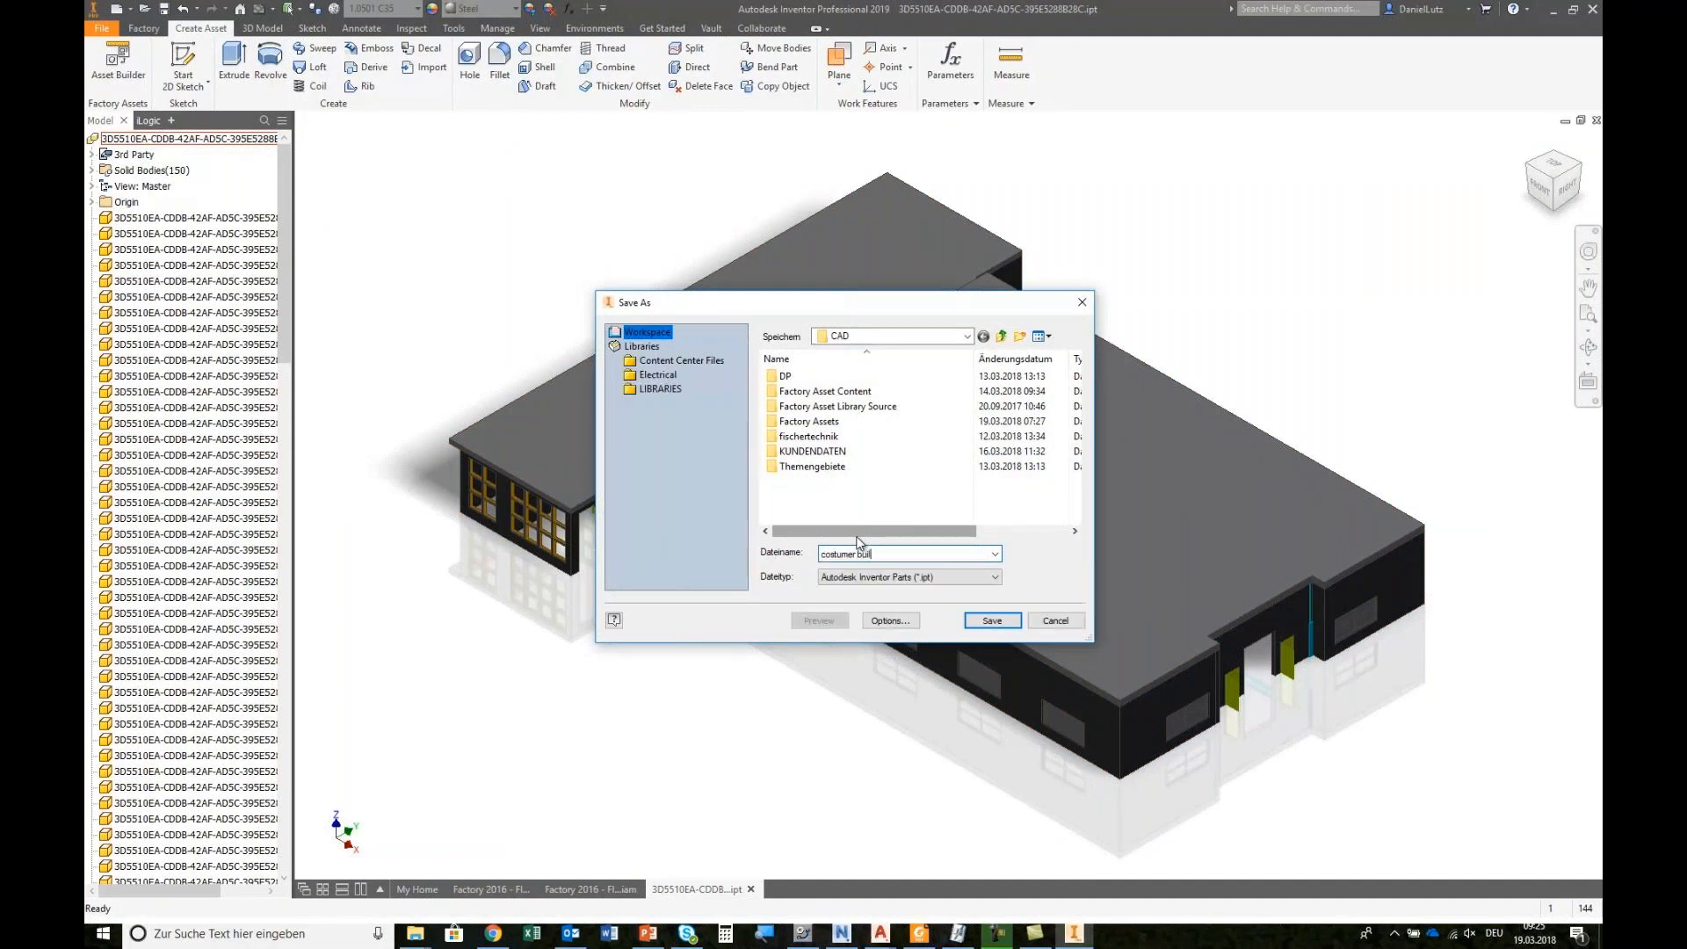
pyautogui.write('ding - solid')
pyautogui.click(989, 626)
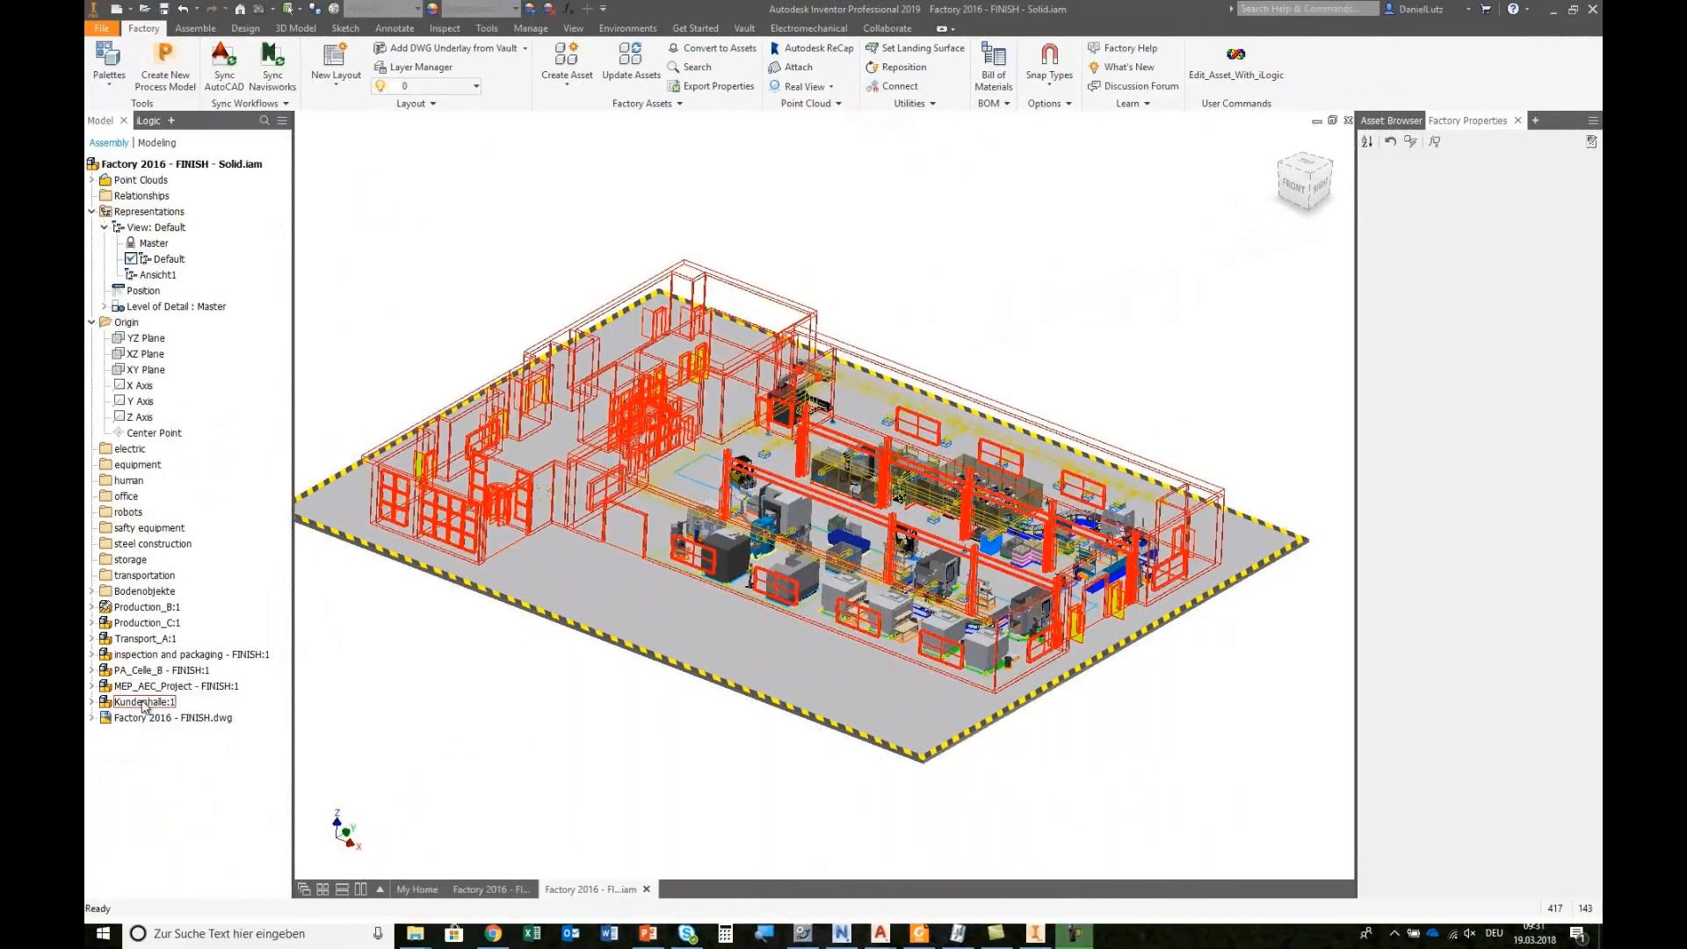
# Delete the Kundenhalle component and the Factory 2016 - FINISH.dwg underlay from the factory assembly.
pyautogui.click(145, 701)
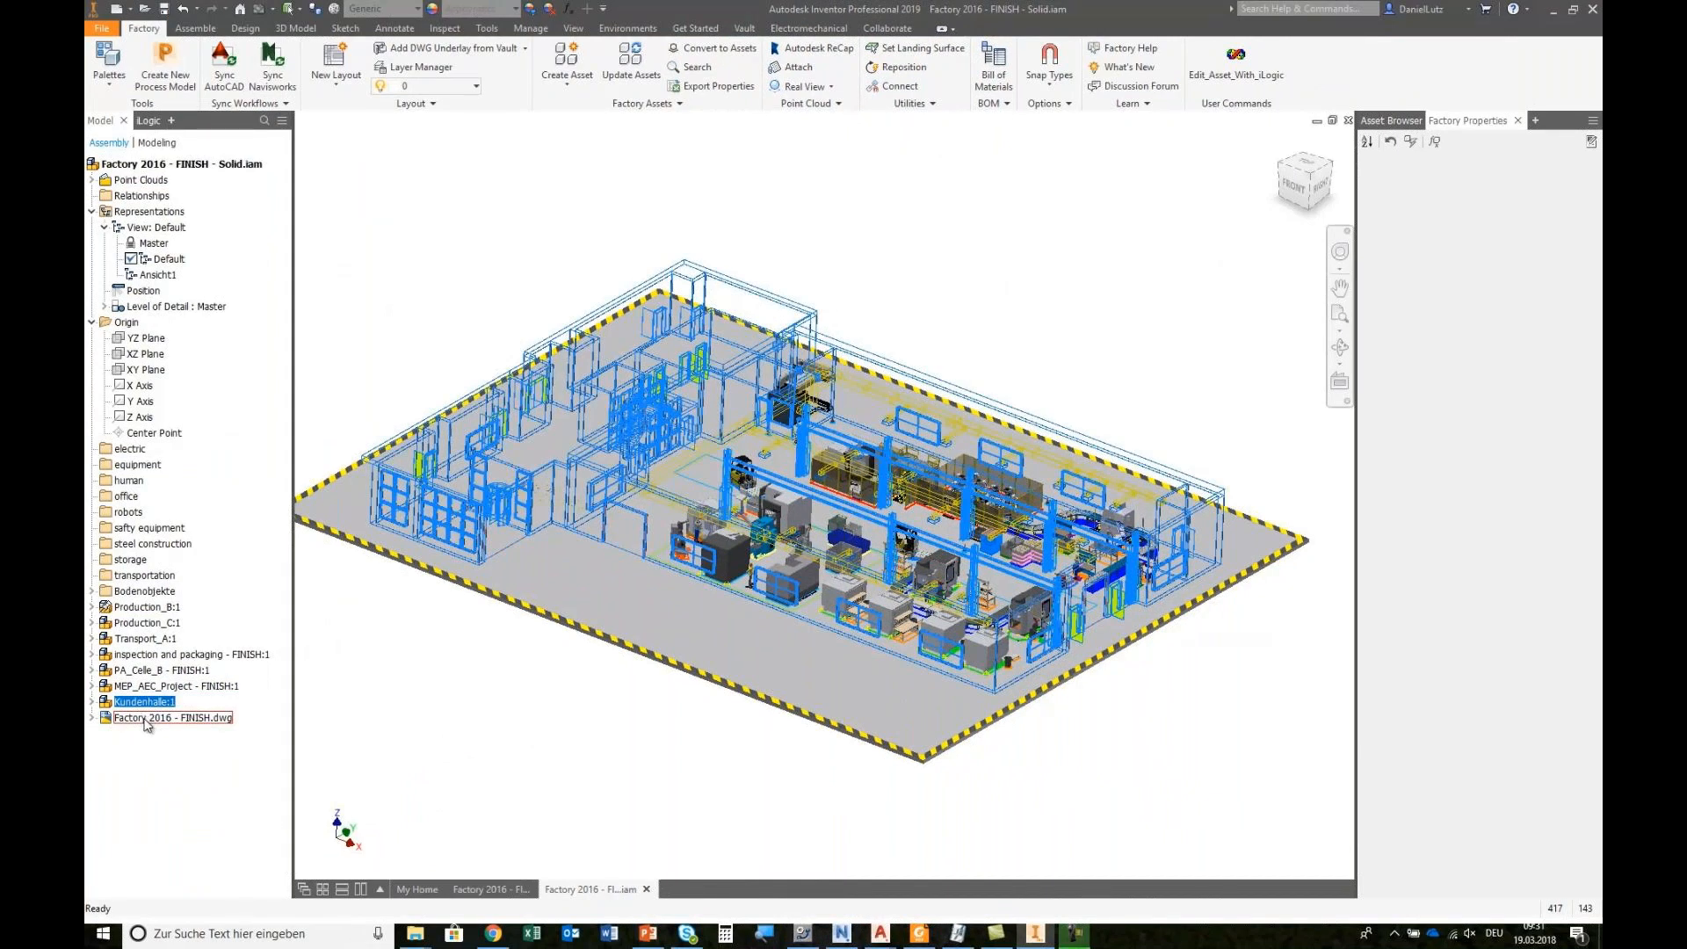
pyautogui.keyDown('ctrl'); pyautogui.click(146, 718); pyautogui.keyUp('ctrl')
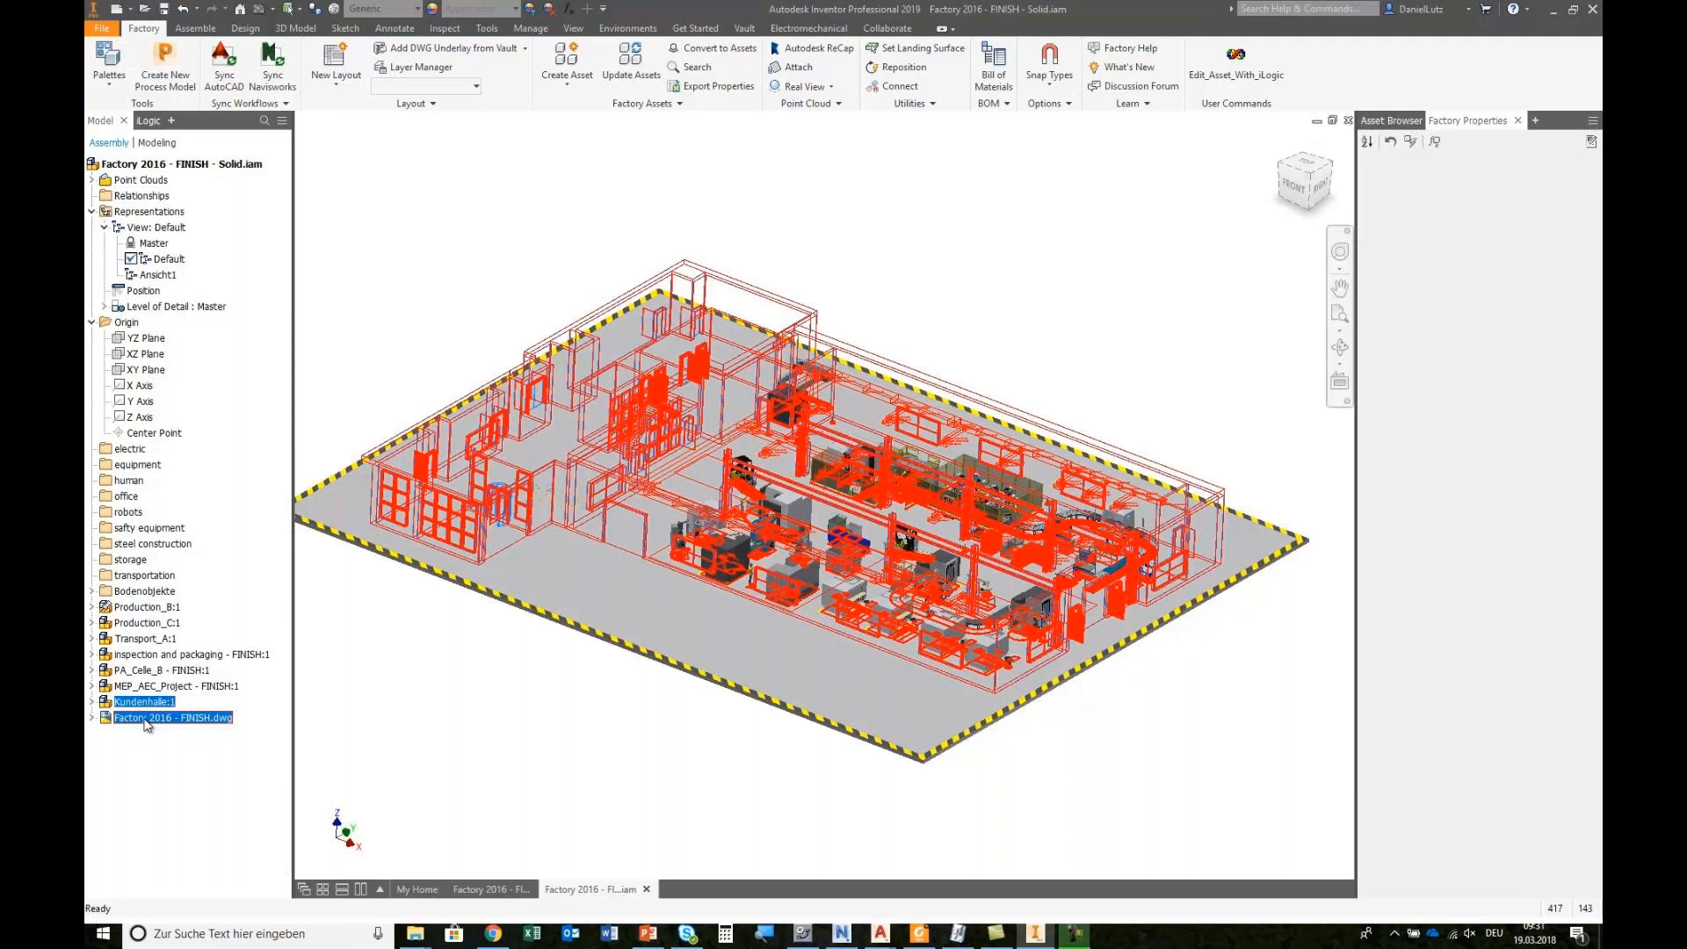
pyautogui.rightClick(146, 722)
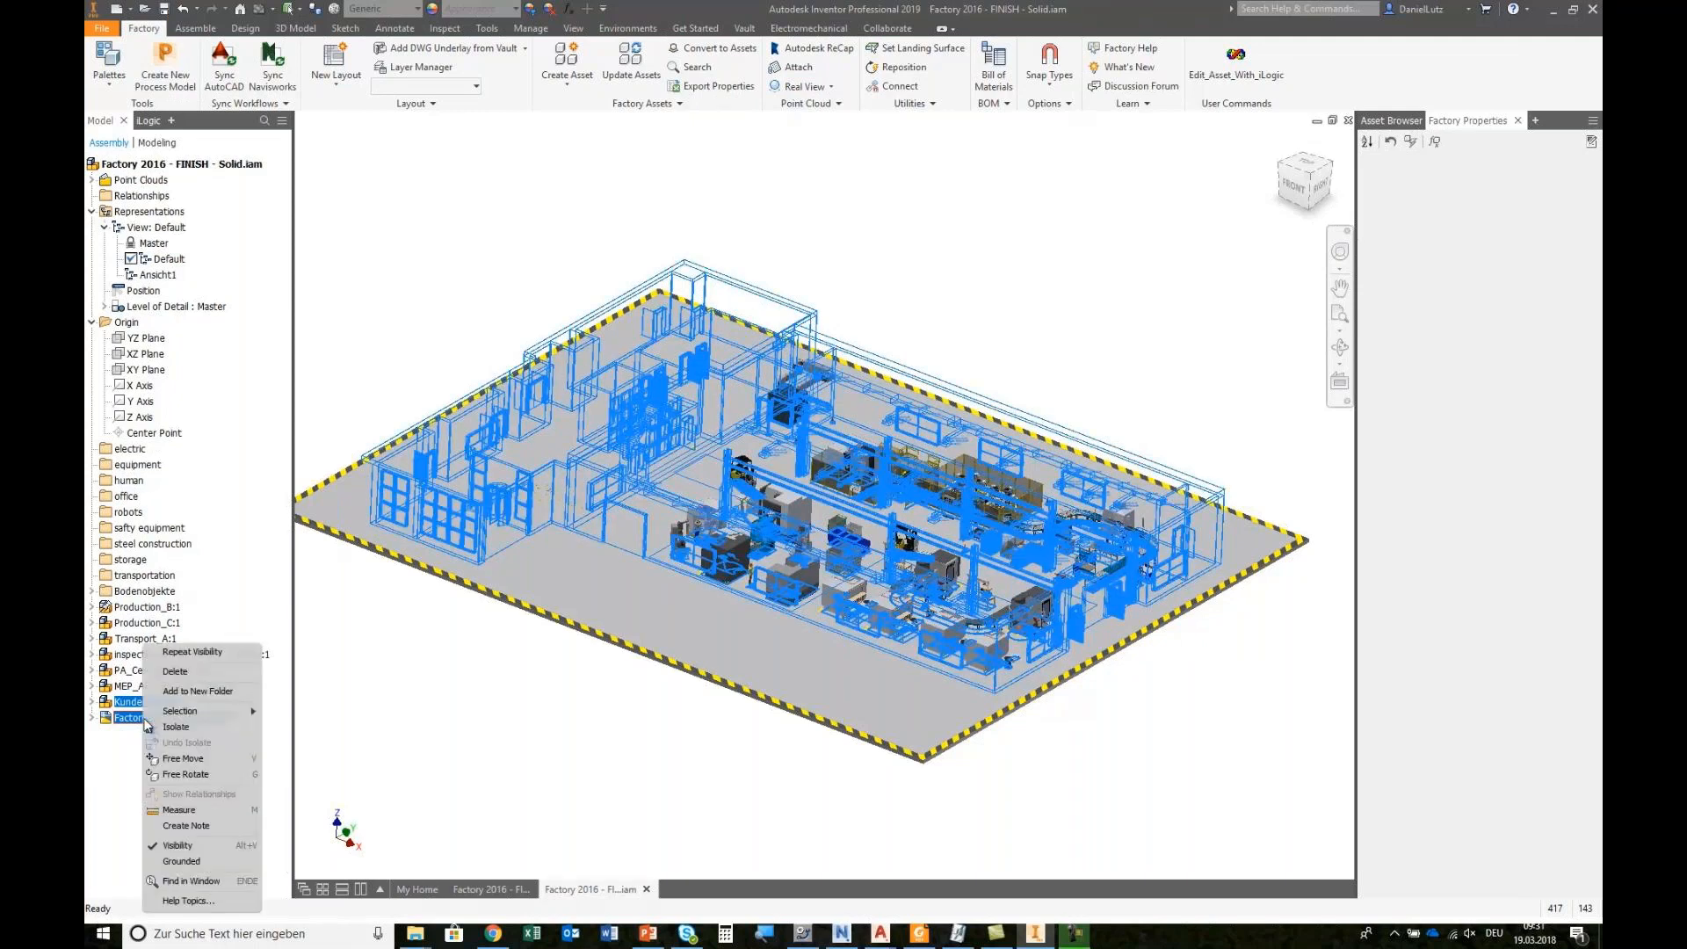
pyautogui.click(197, 668)
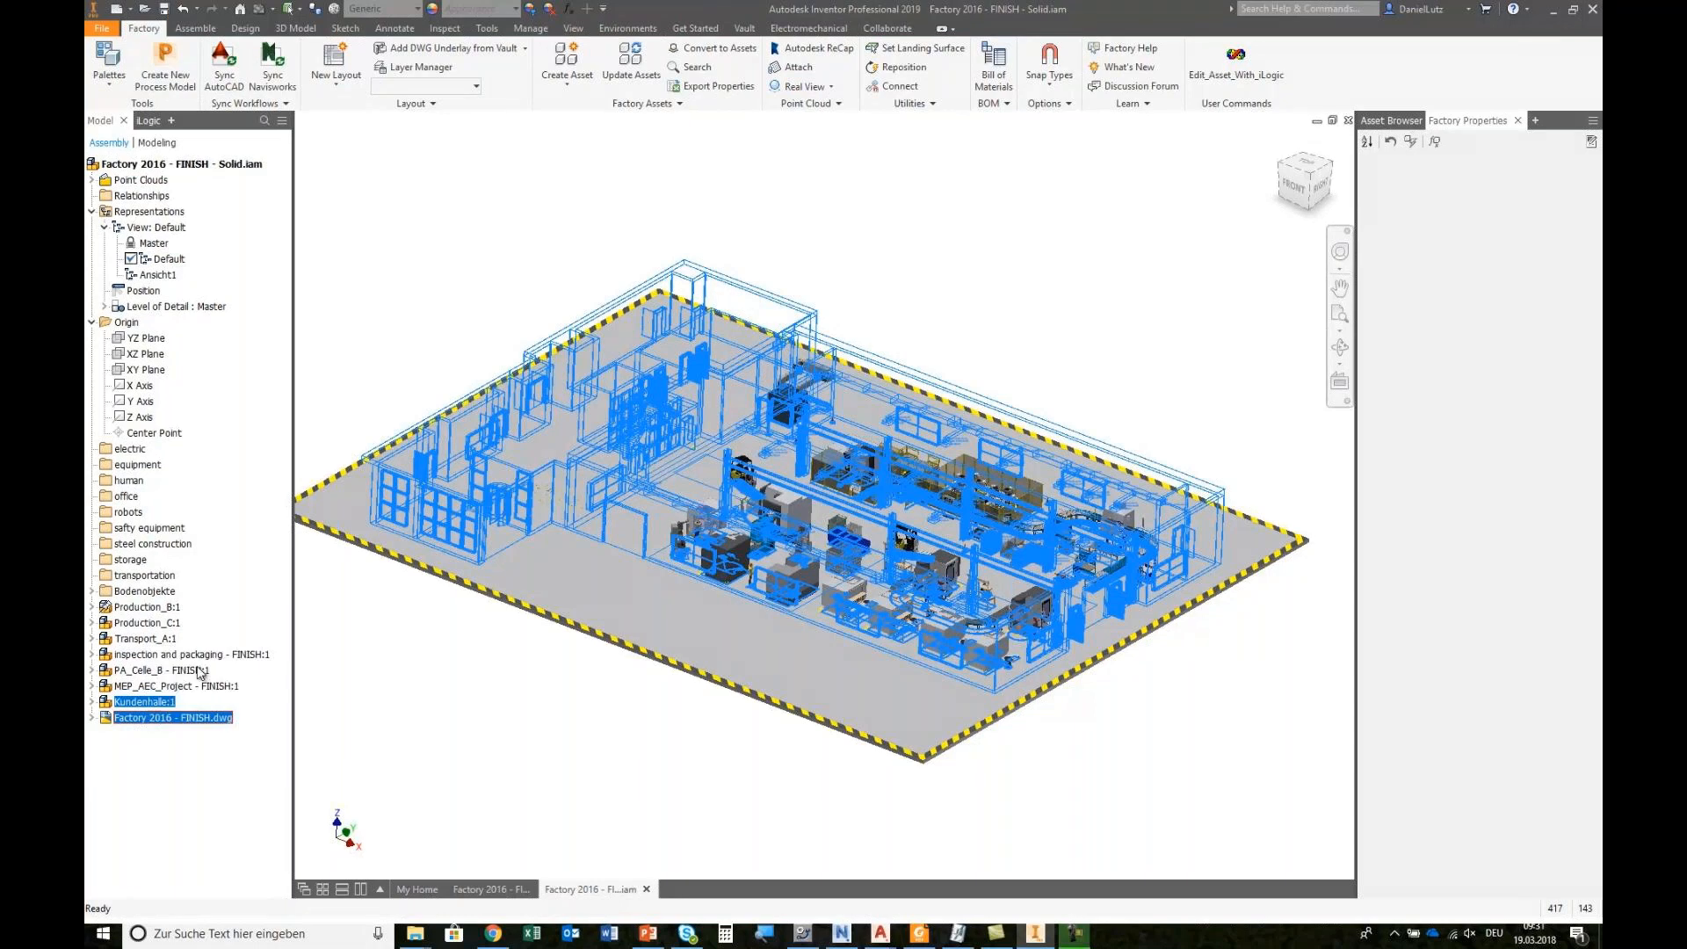
pyautogui.click(770, 495)
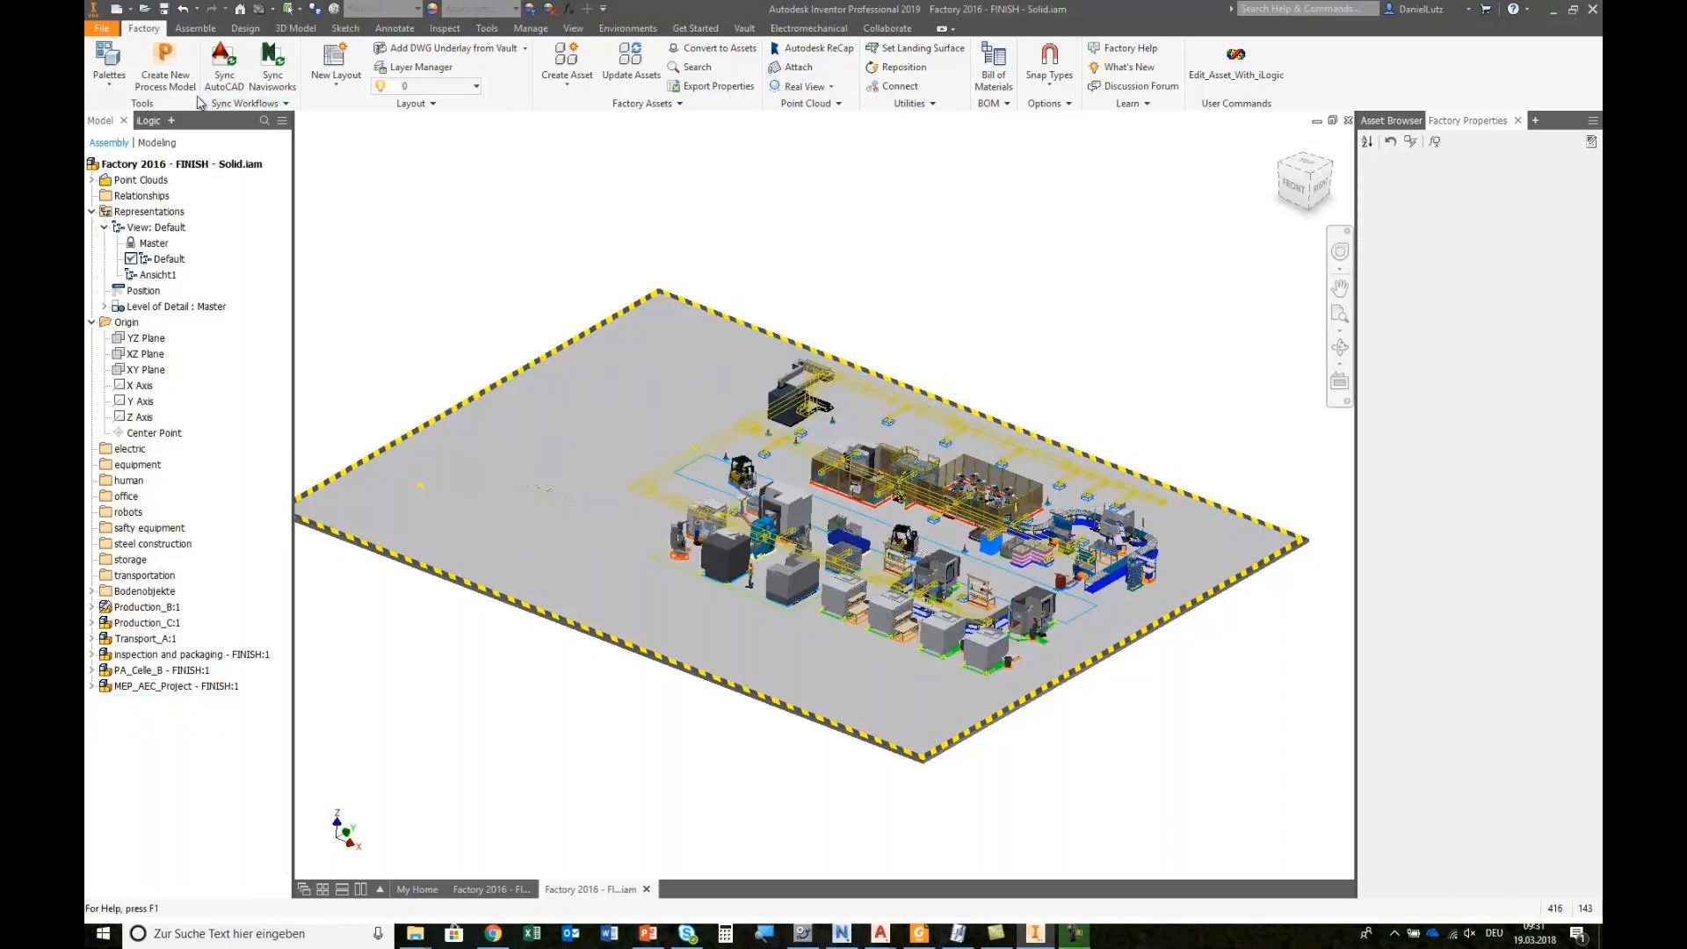
# Insert the model costumer building - solid.ipt into the factory layout, grounded at the origin.
pyautogui.click(409, 106)
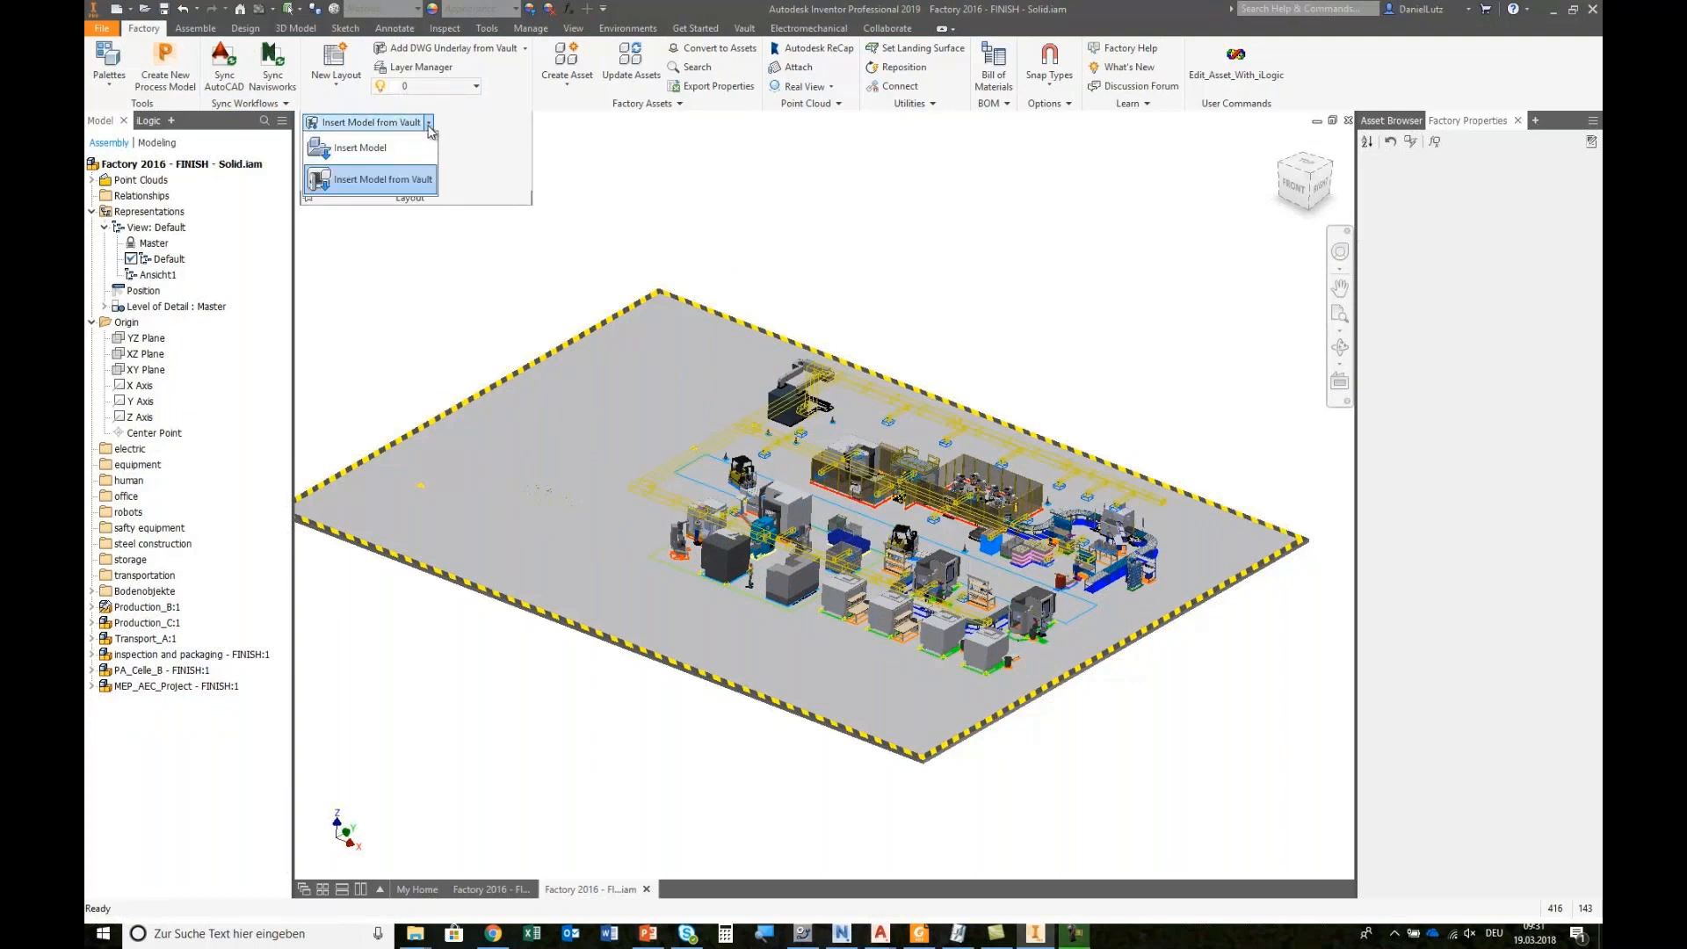
pyautogui.click(408, 179)
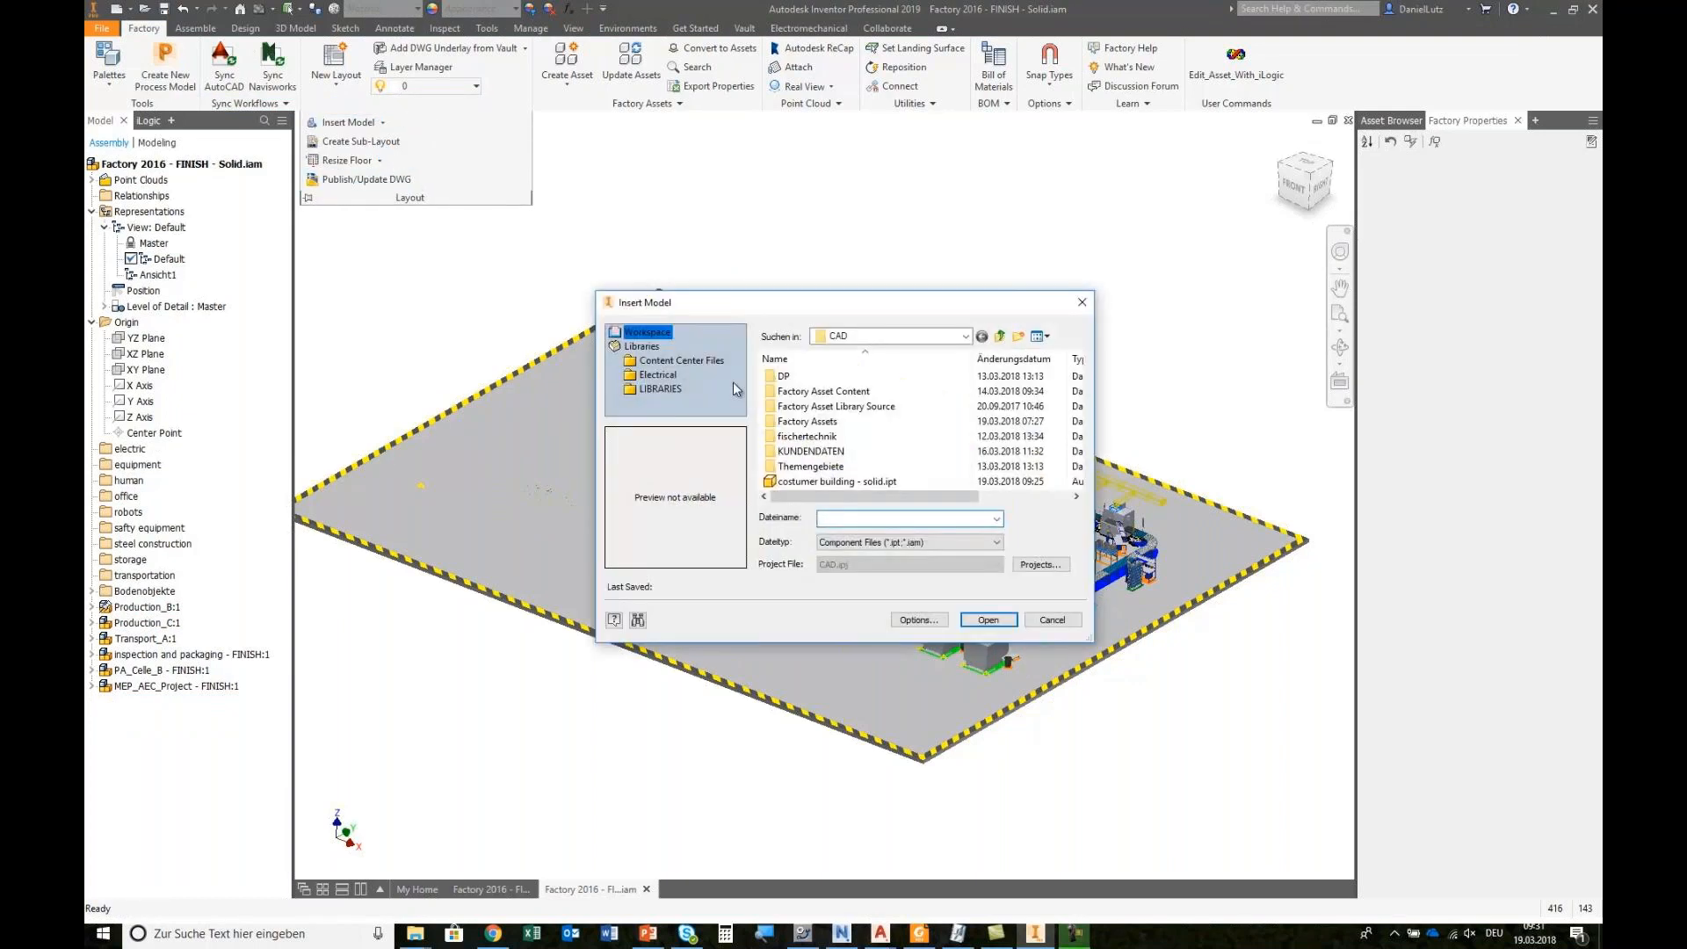
pyautogui.click(809, 481)
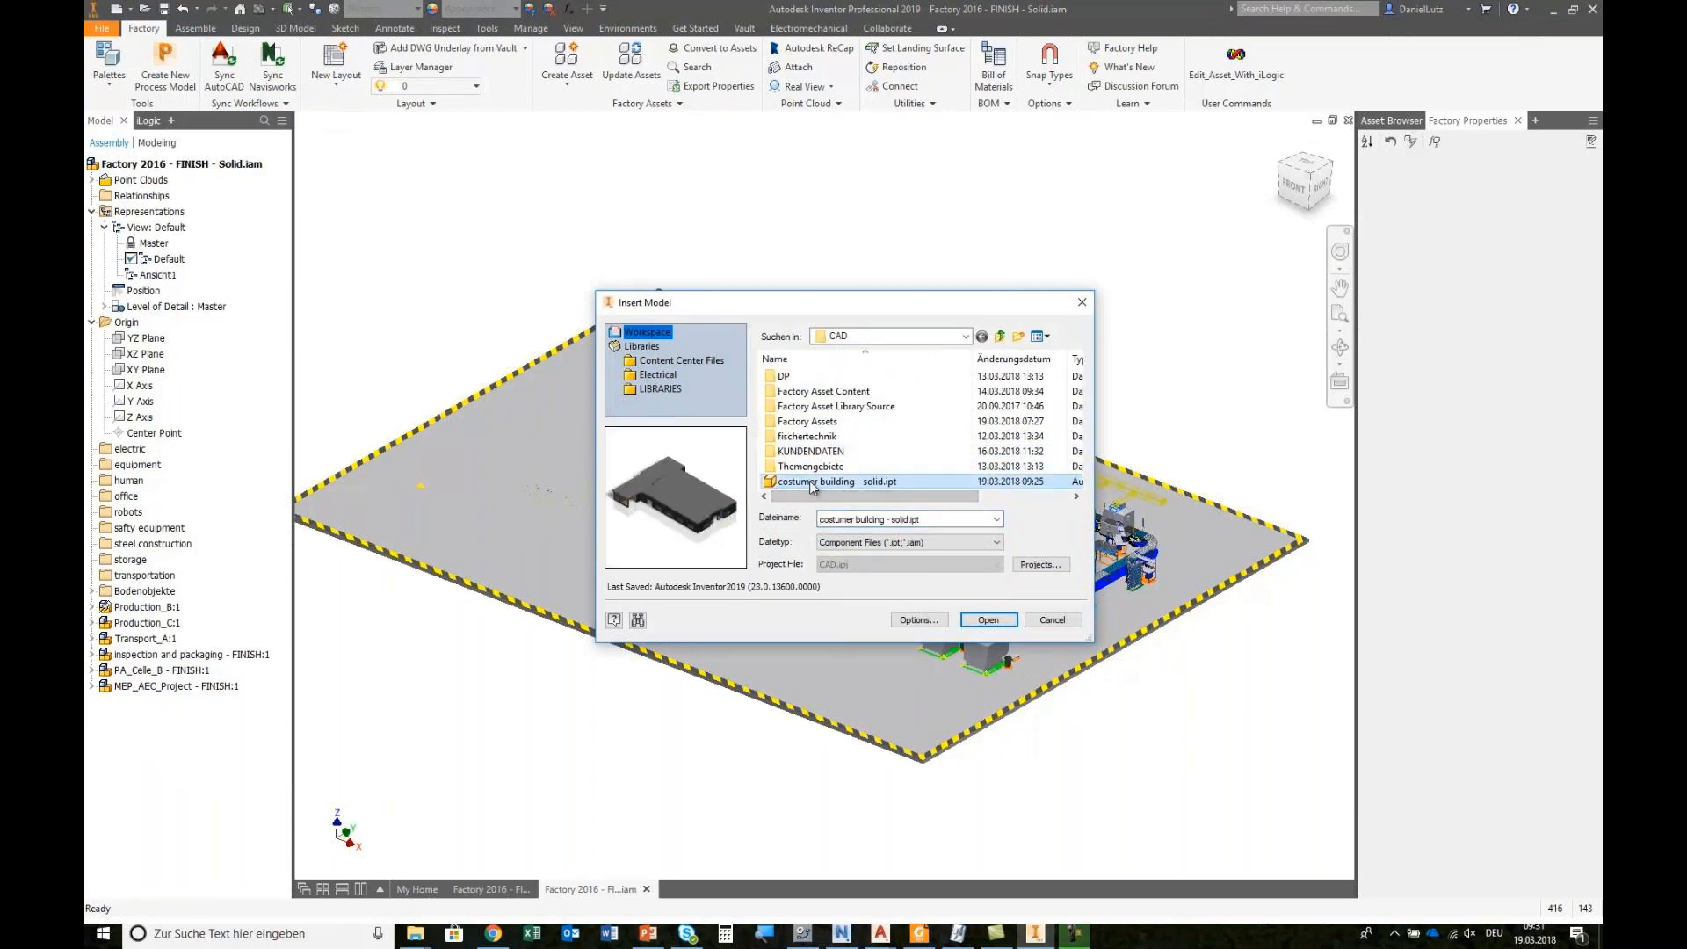
pyautogui.click(986, 620)
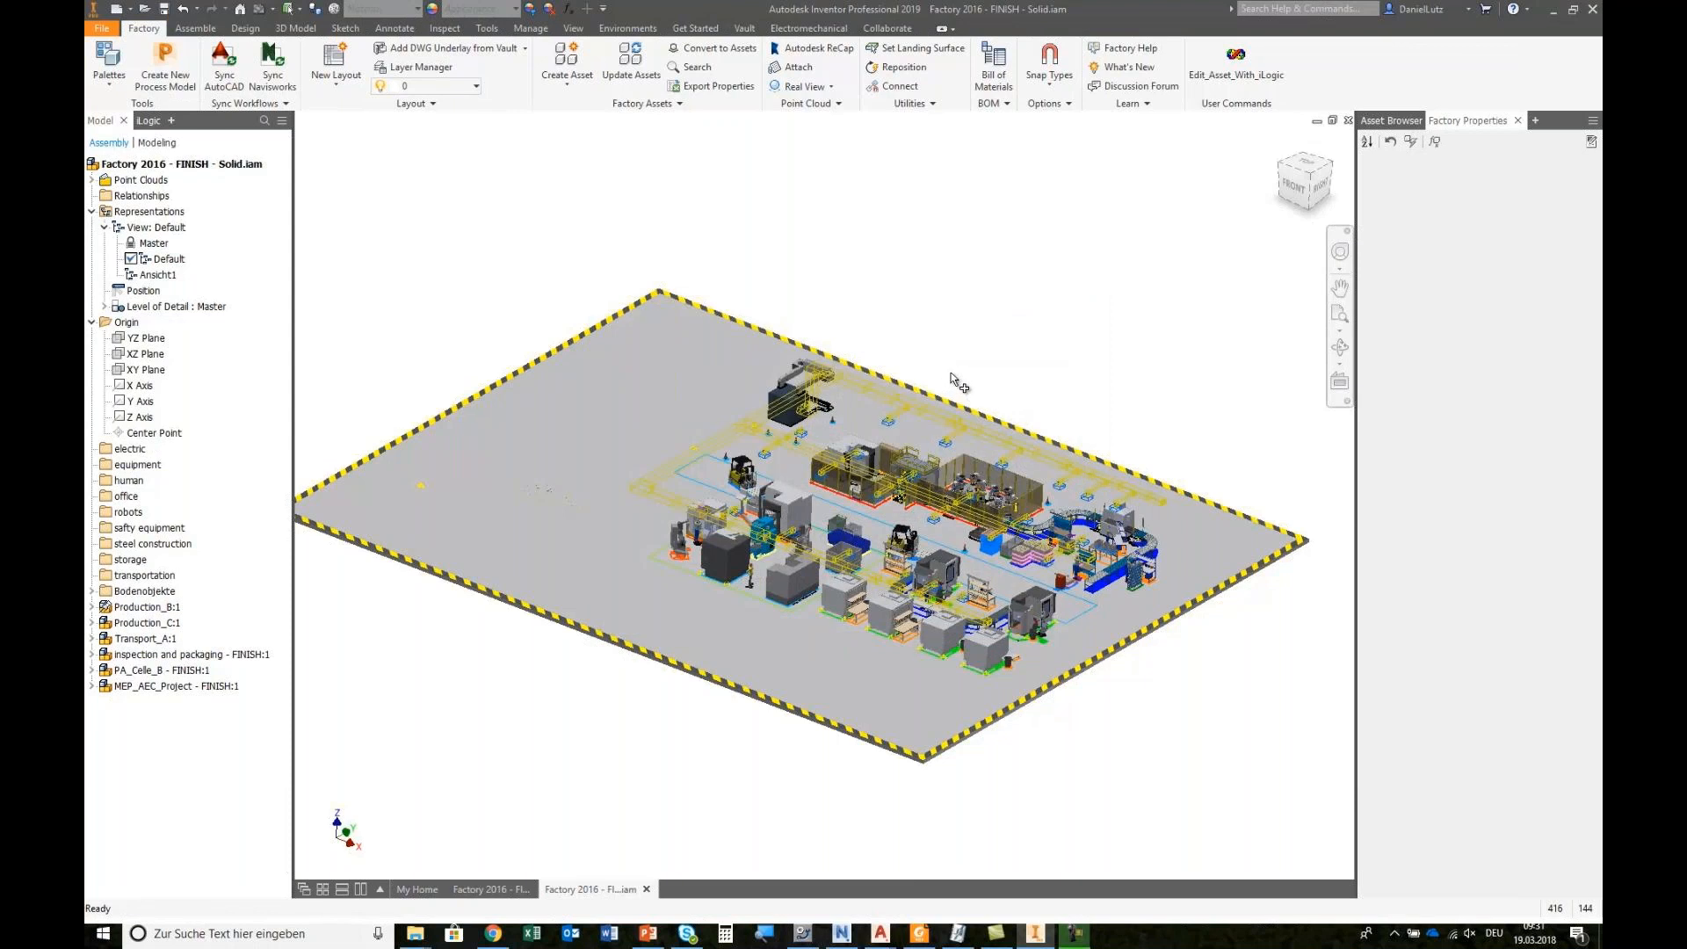
pyautogui.rightClick(946, 364)
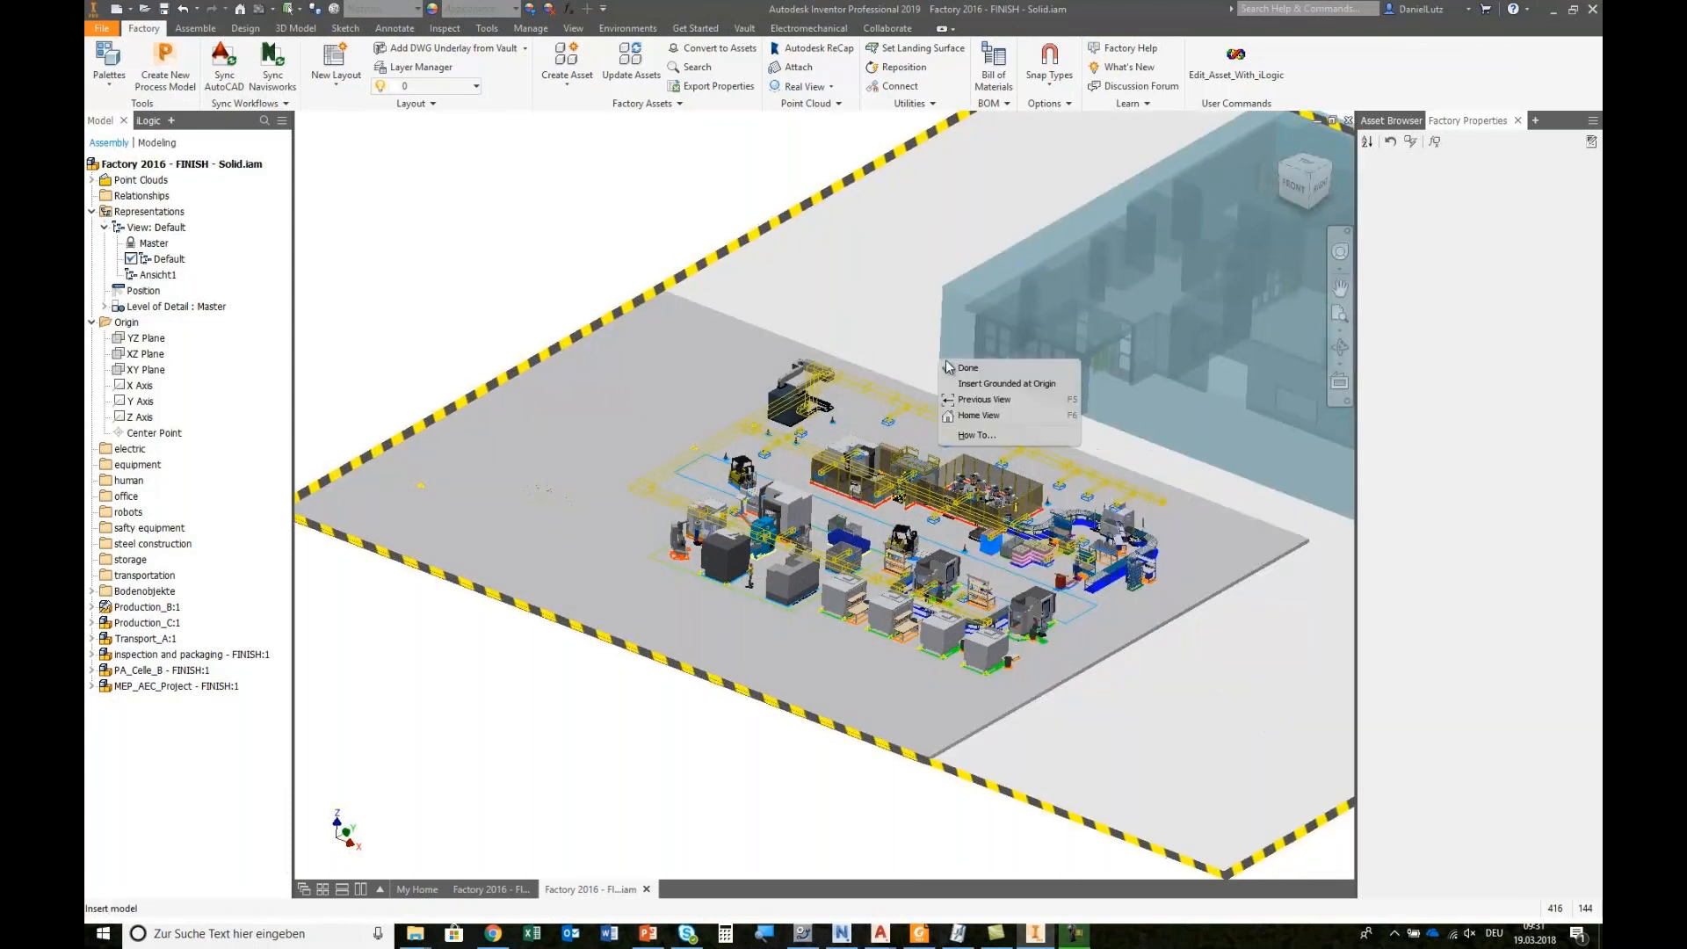
pyautogui.click(986, 383)
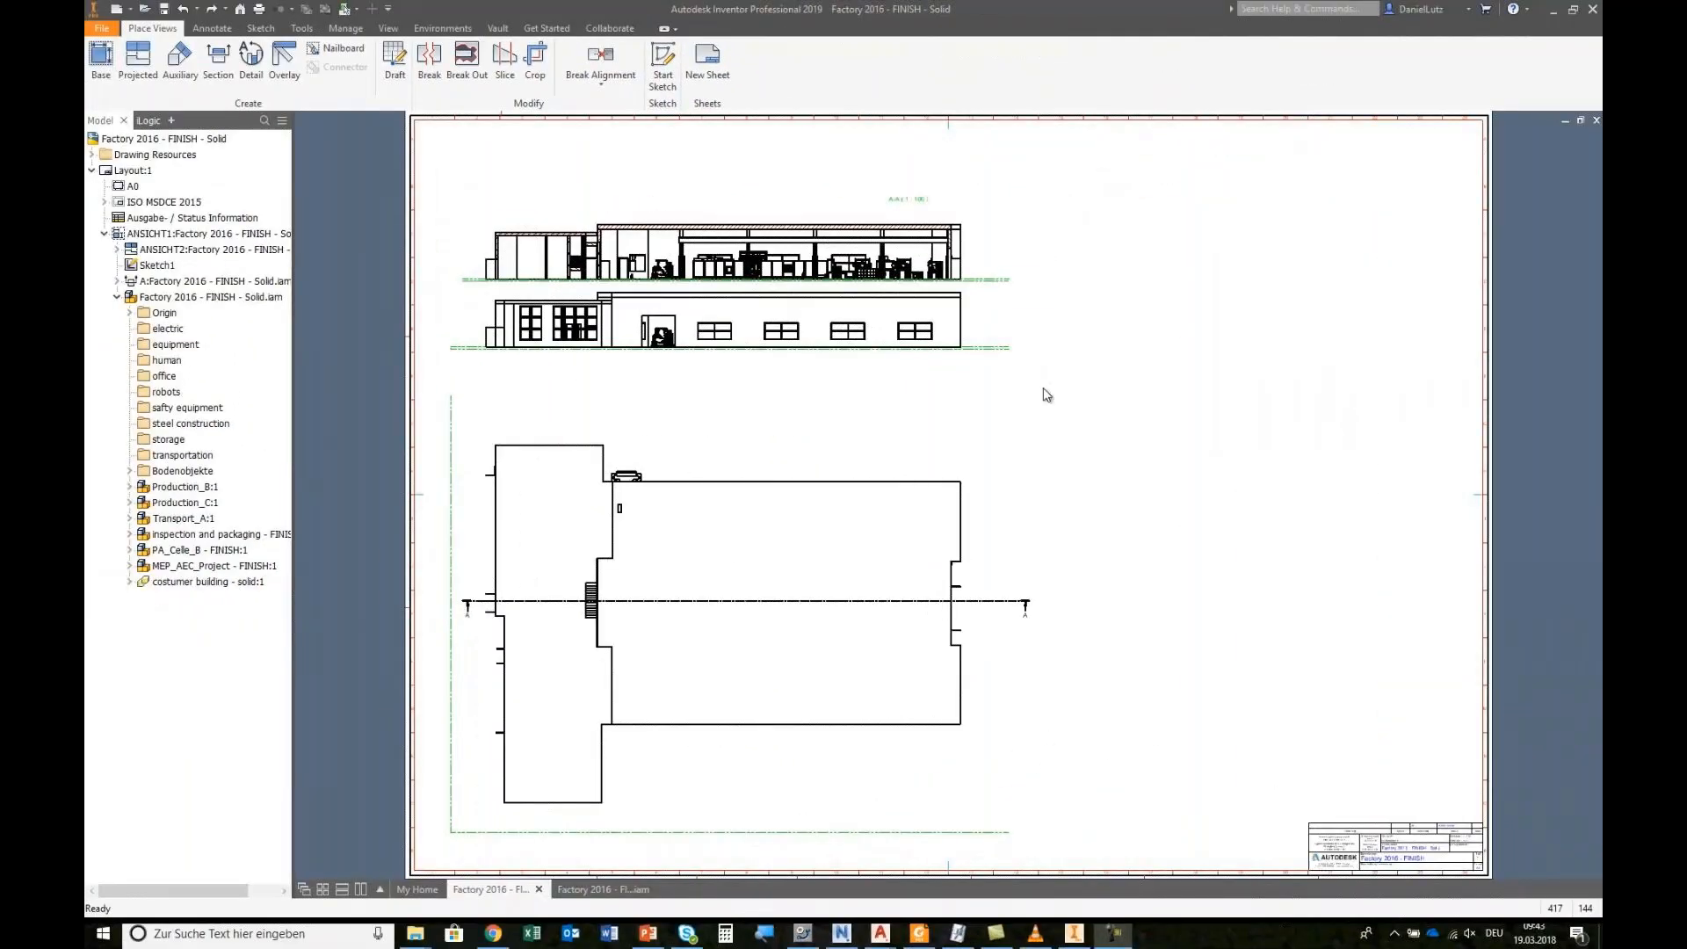
# Inspect section A-A and the side view of the factory drawing, and set the selection mode to Feature Priority.
pyautogui.scroll(-5, 956, 274)
pyautogui.moveTo(956, 312); pyautogui.dragTo(961, 527, button='middle')
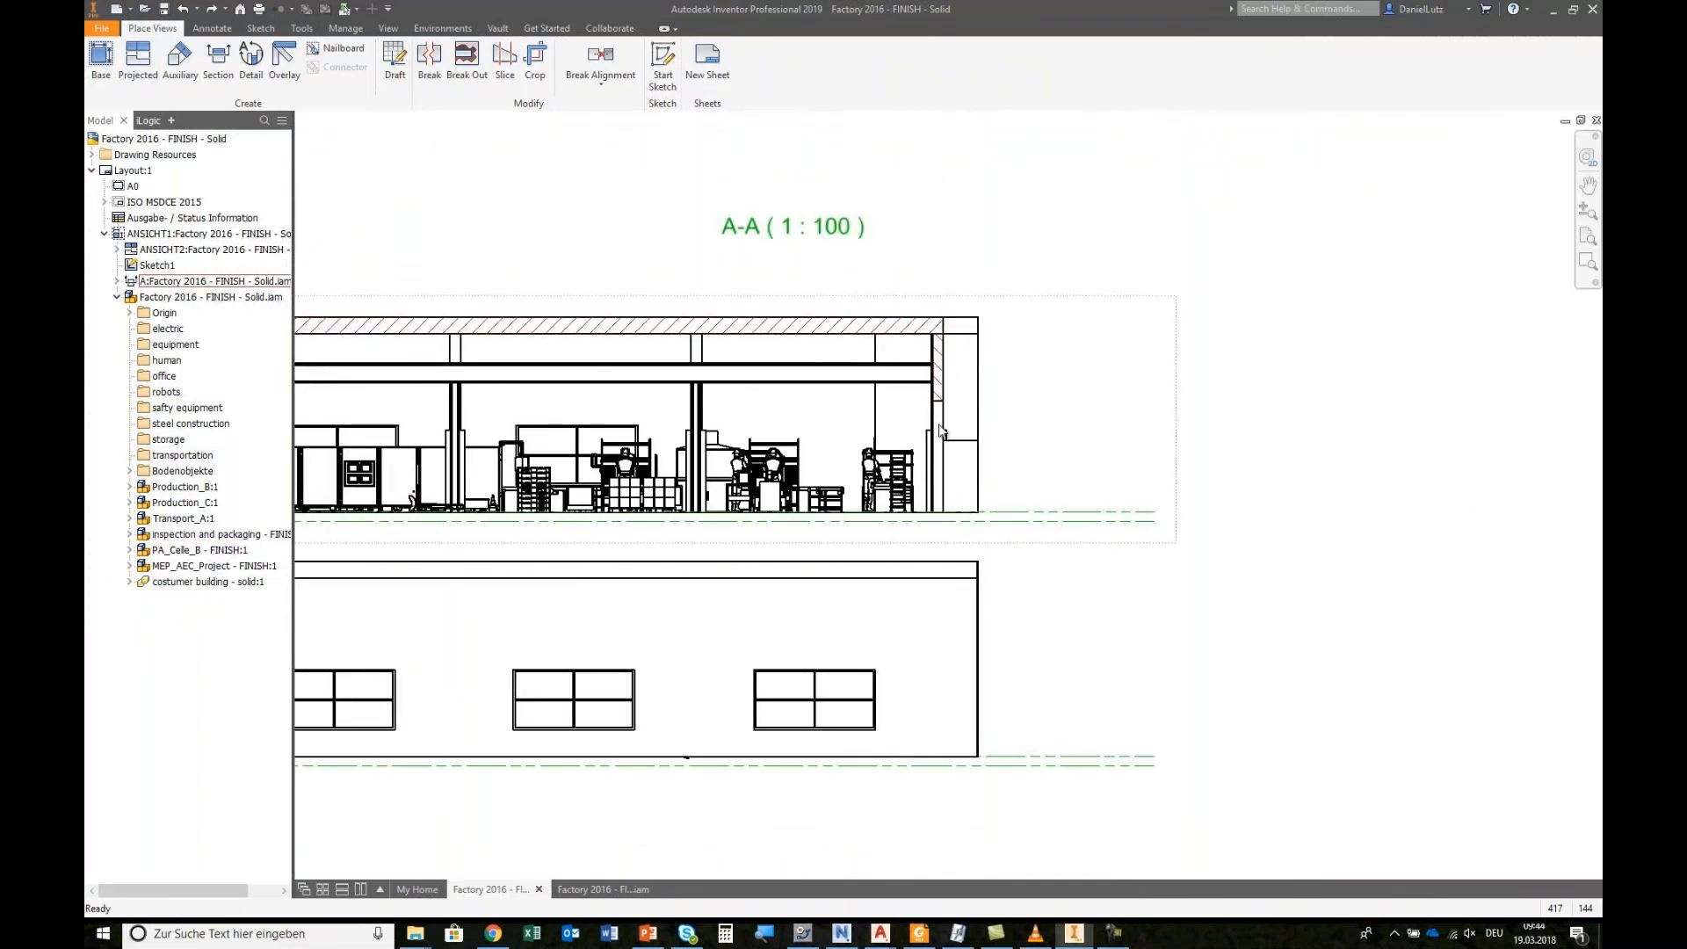
pyautogui.scroll(6, 945, 687)
pyautogui.moveTo(940, 683); pyautogui.dragTo(933, 419, button='middle')
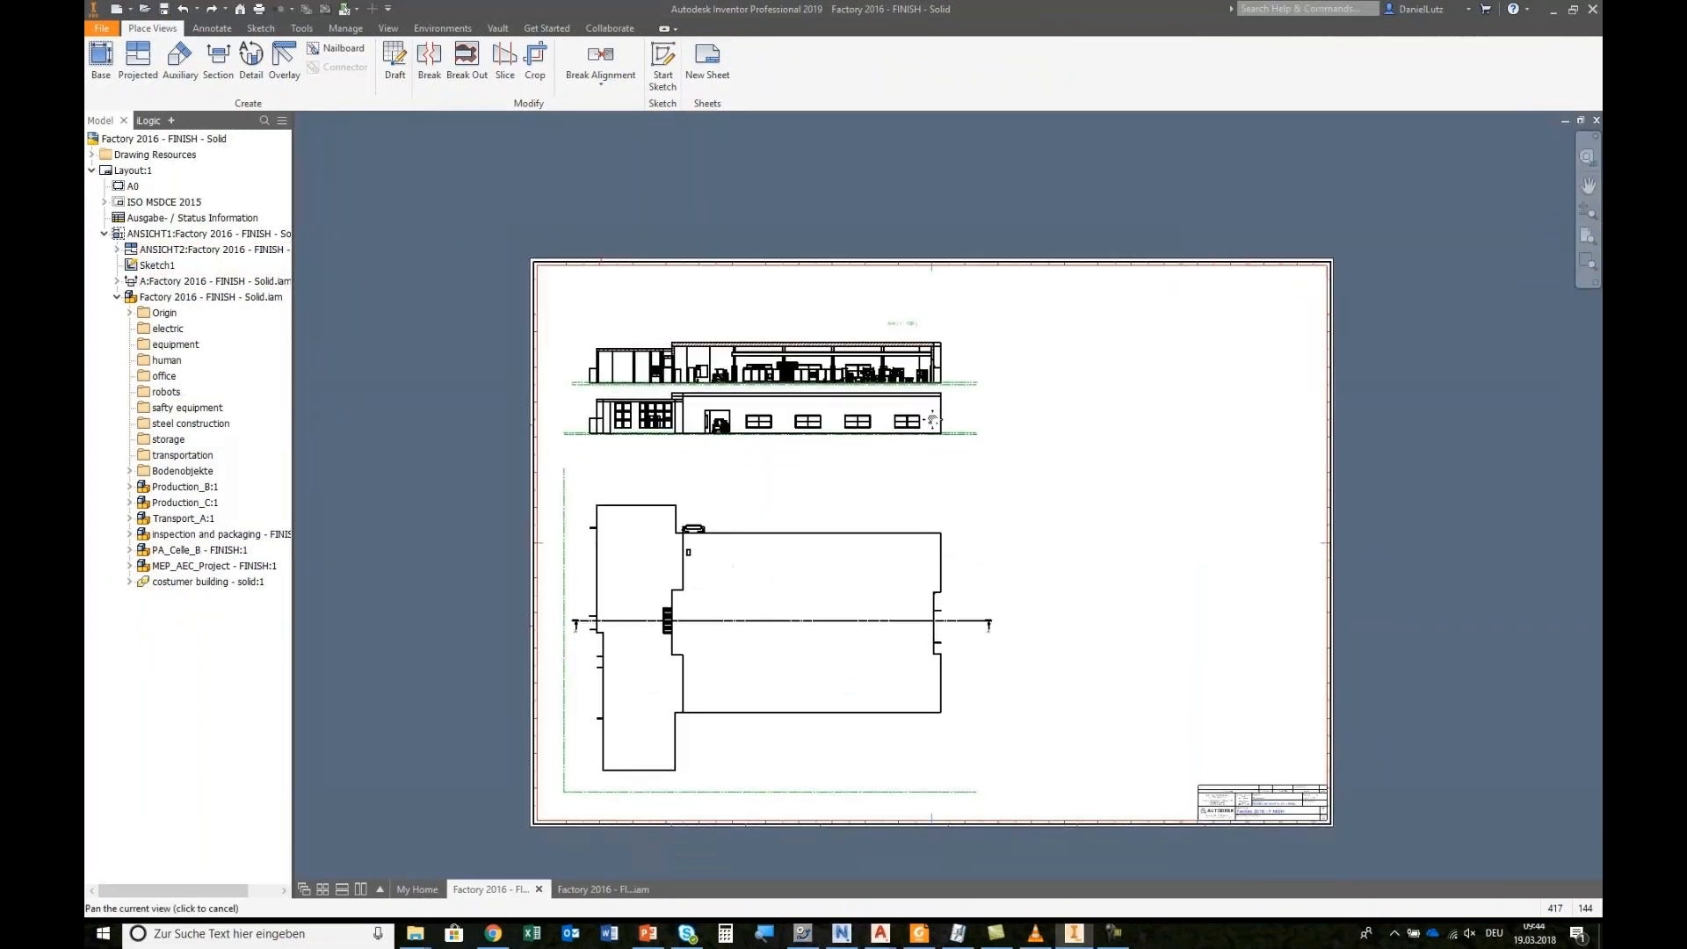
pyautogui.rightClick(1095, 553)
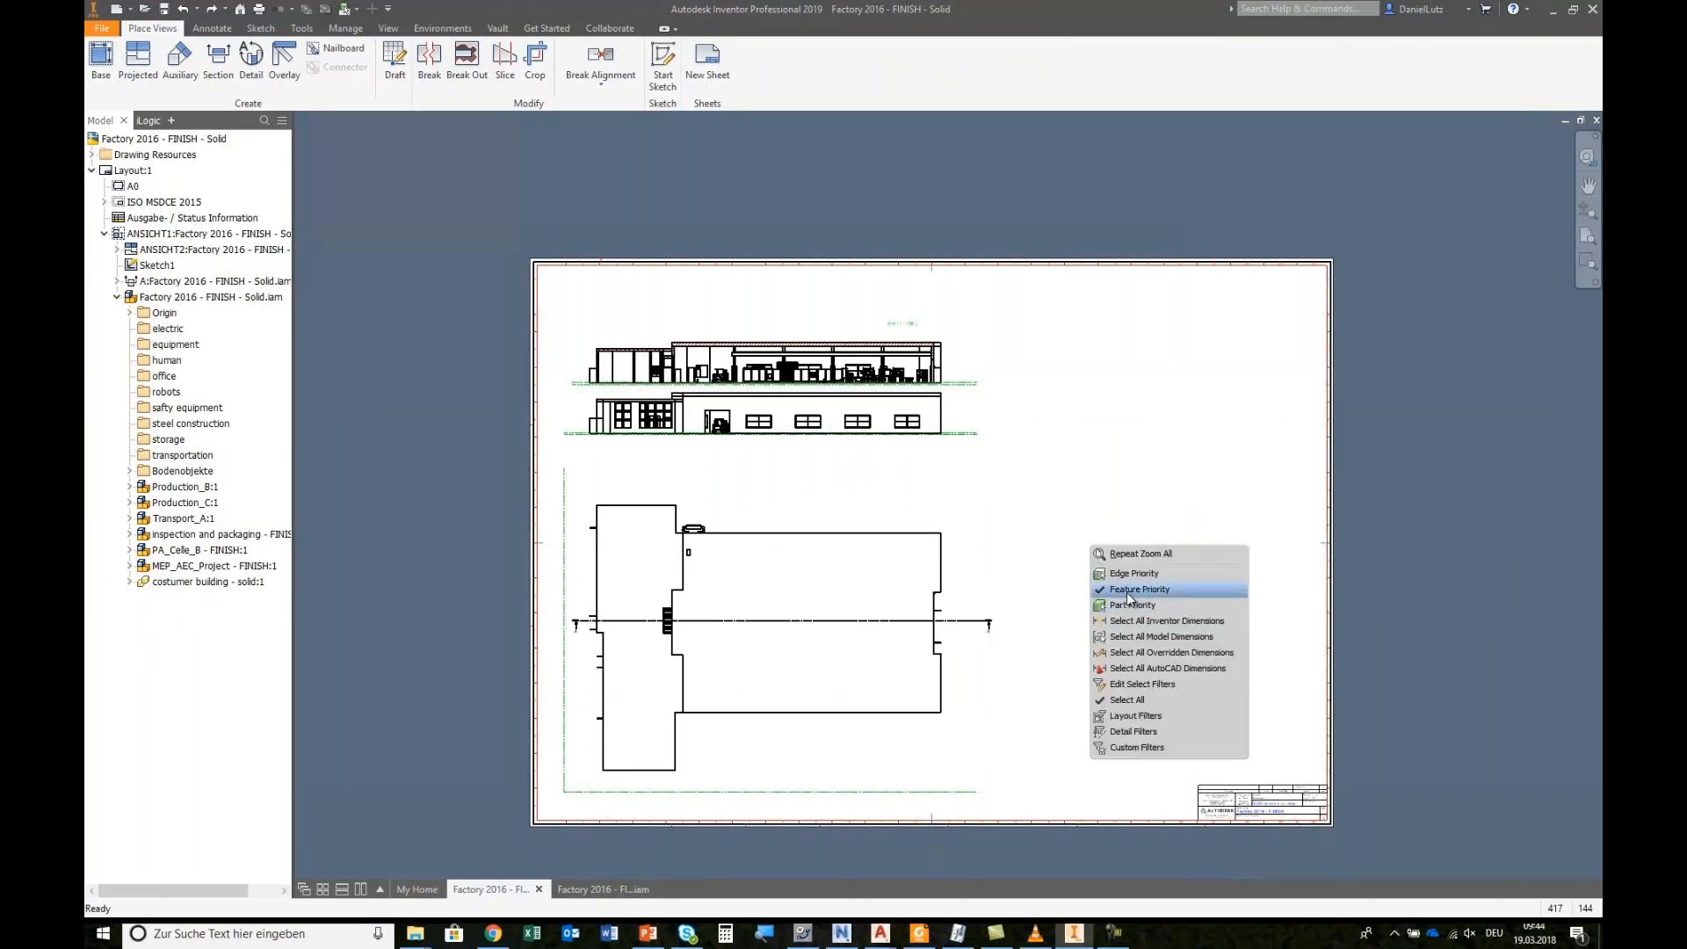
pyautogui.click(1130, 598)
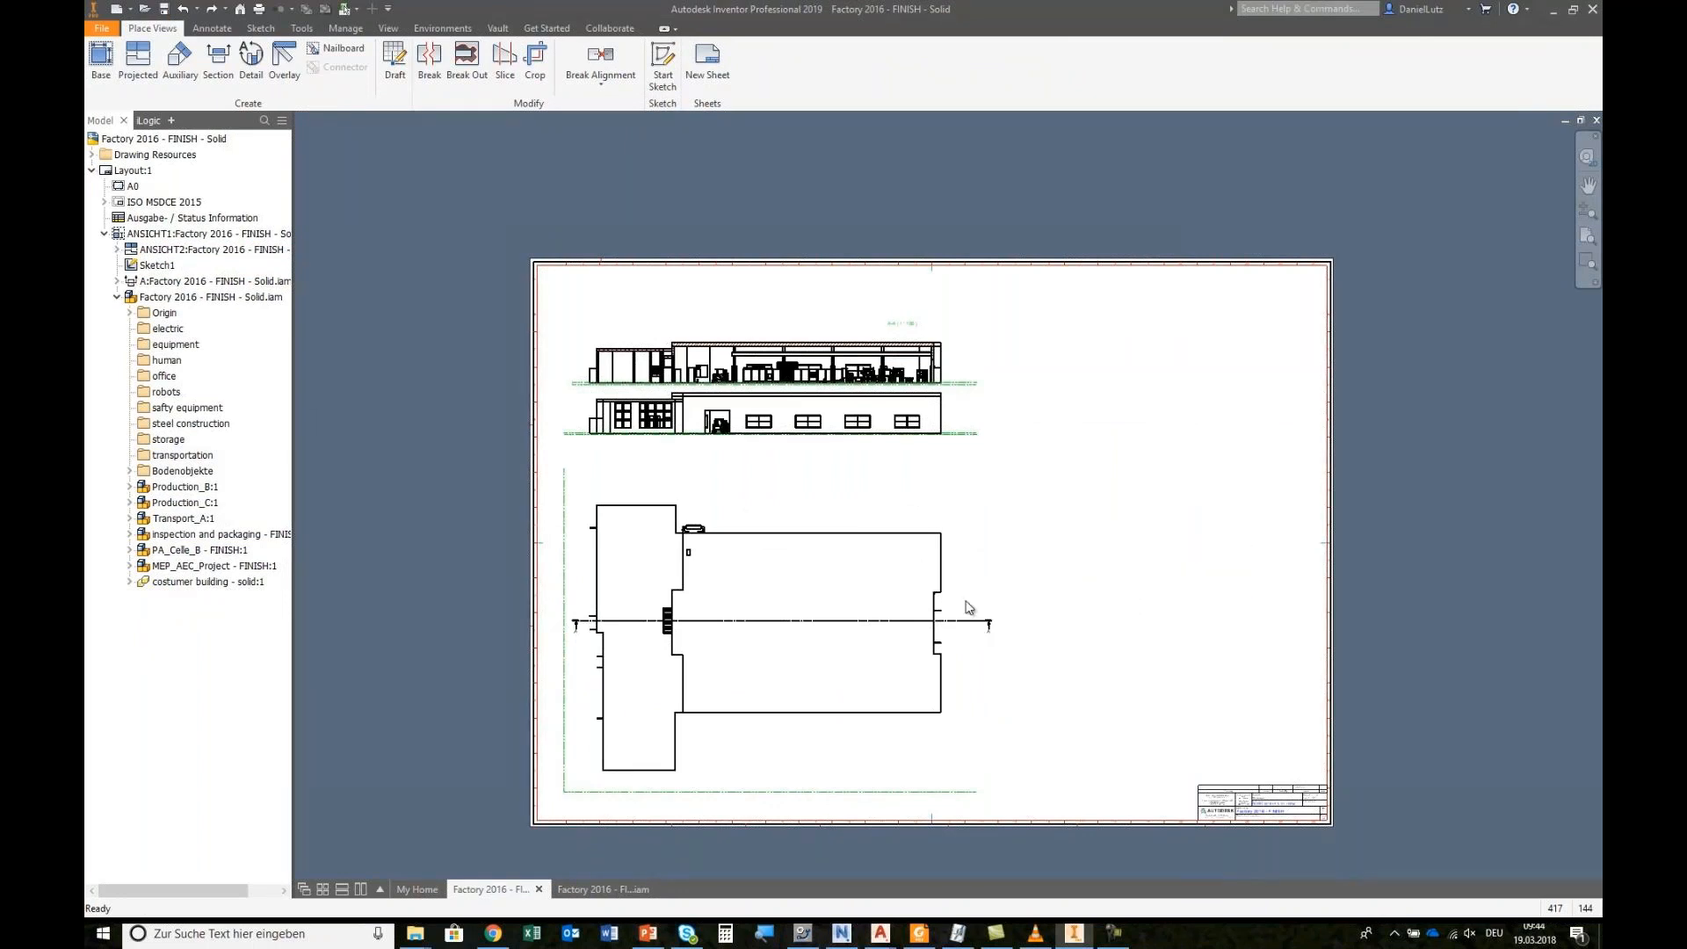
# Select the large hall's roof solid in the plan view and locate it in the model browser.
pyautogui.click(904, 541)
pyautogui.rightClick(904, 540)
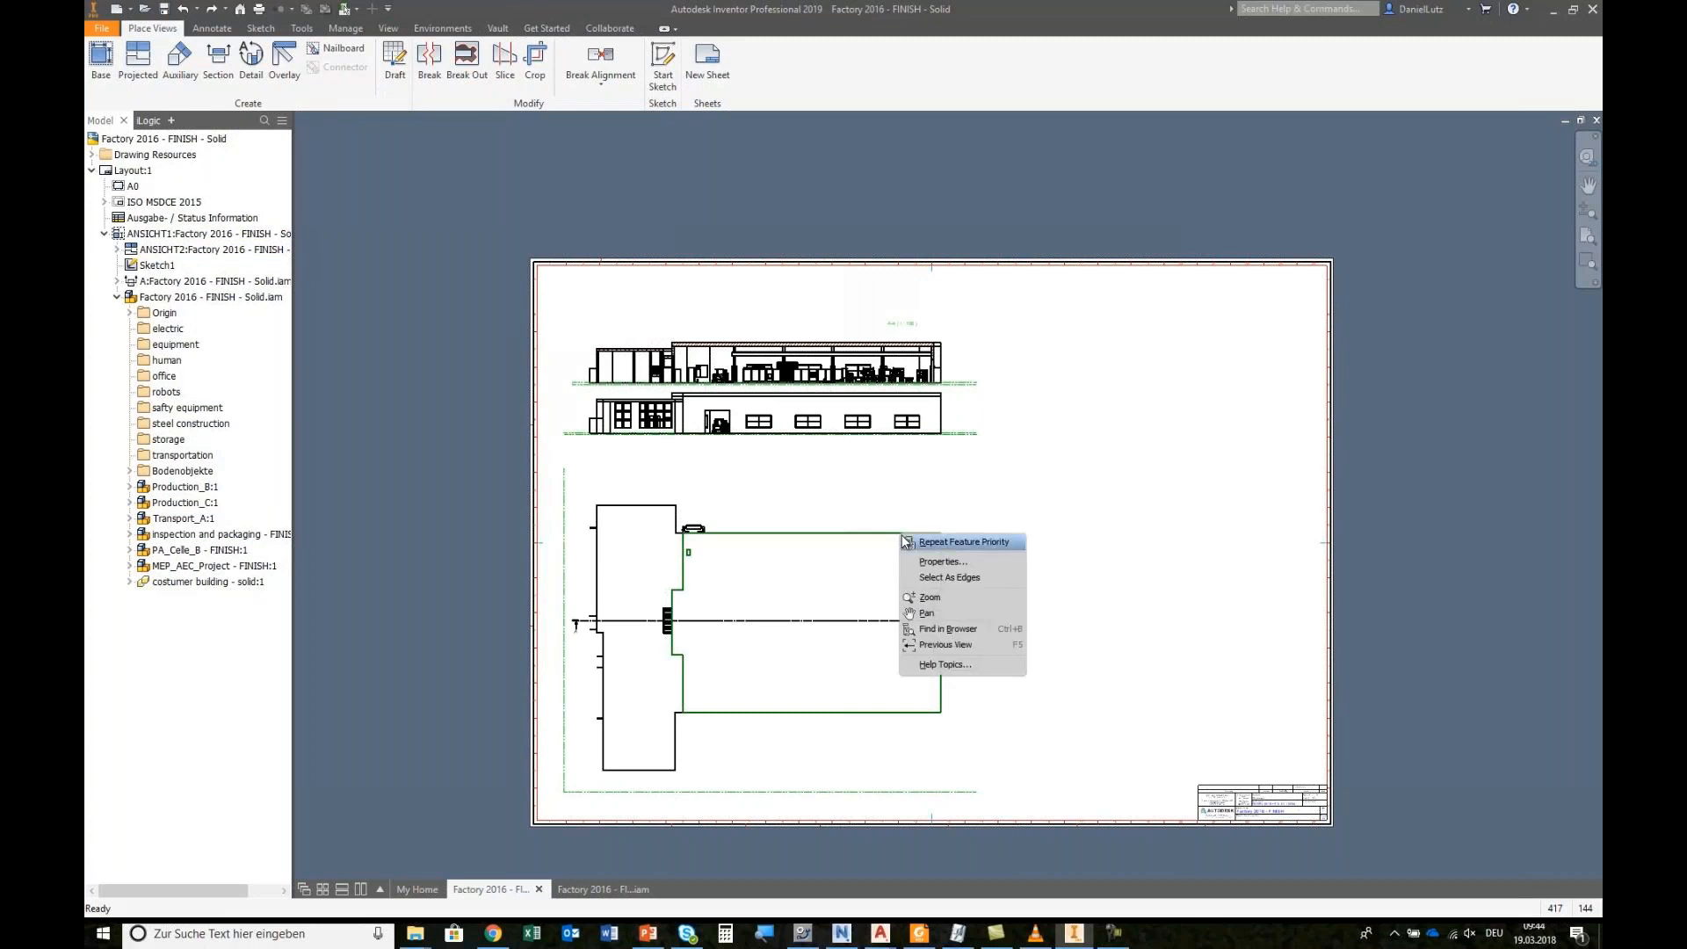
pyautogui.click(949, 631)
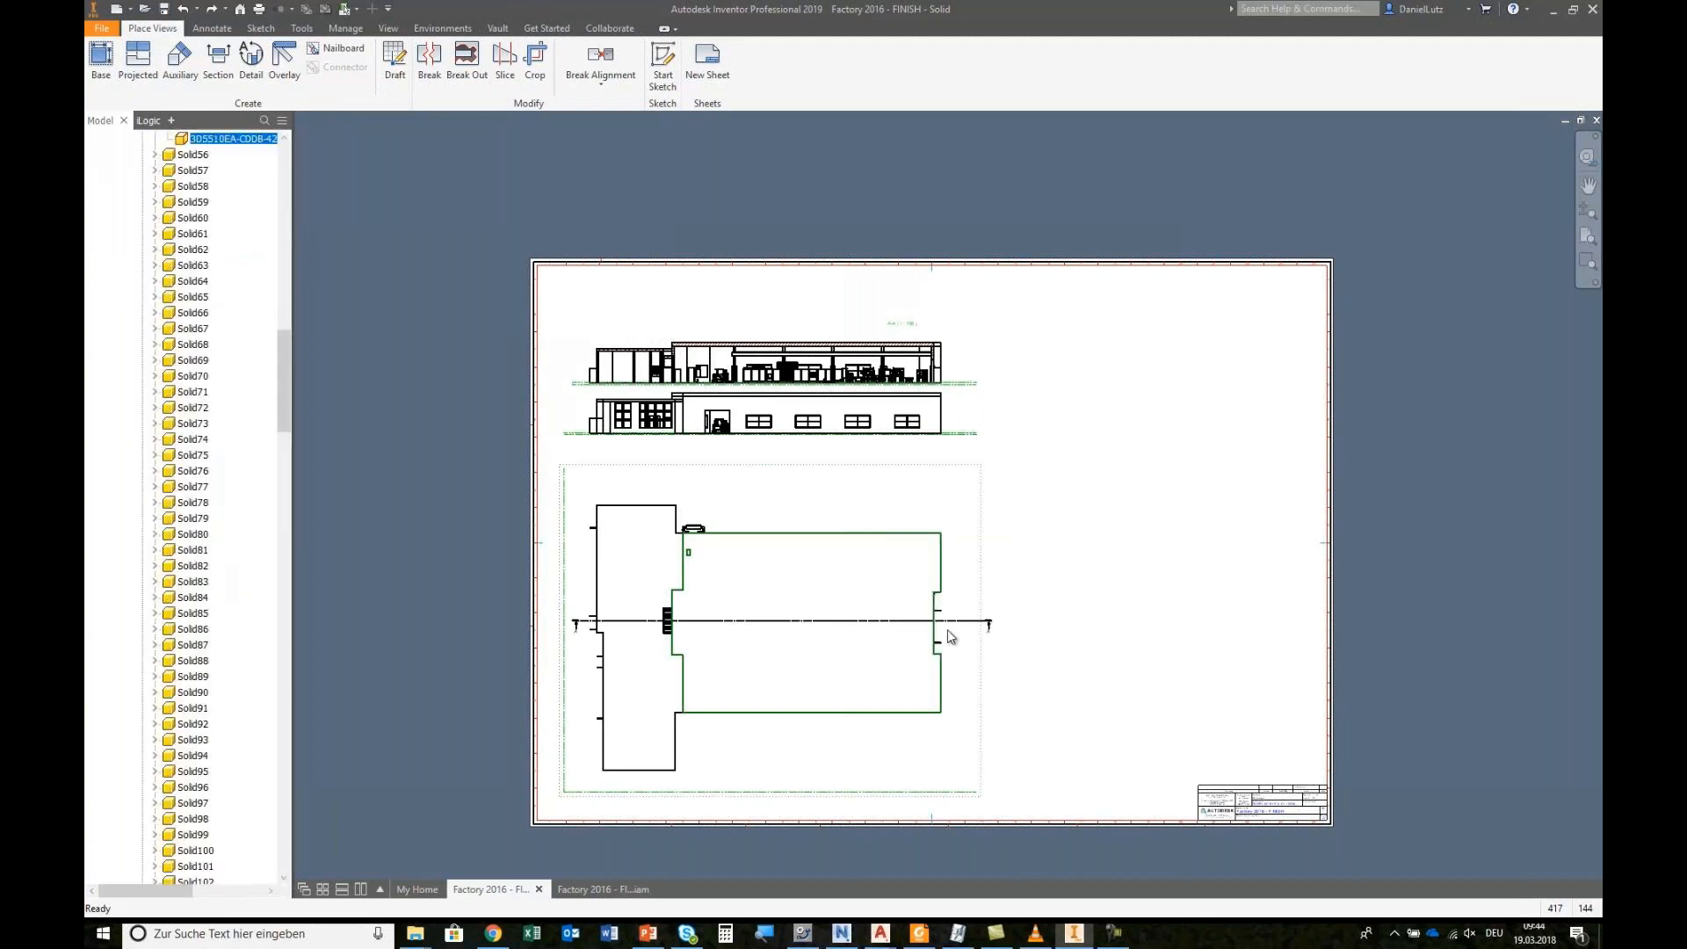
# Turn off the visibility of Solid55, the large hall's roof, in the plan view.
pyautogui.scroll(2, 198, 223)
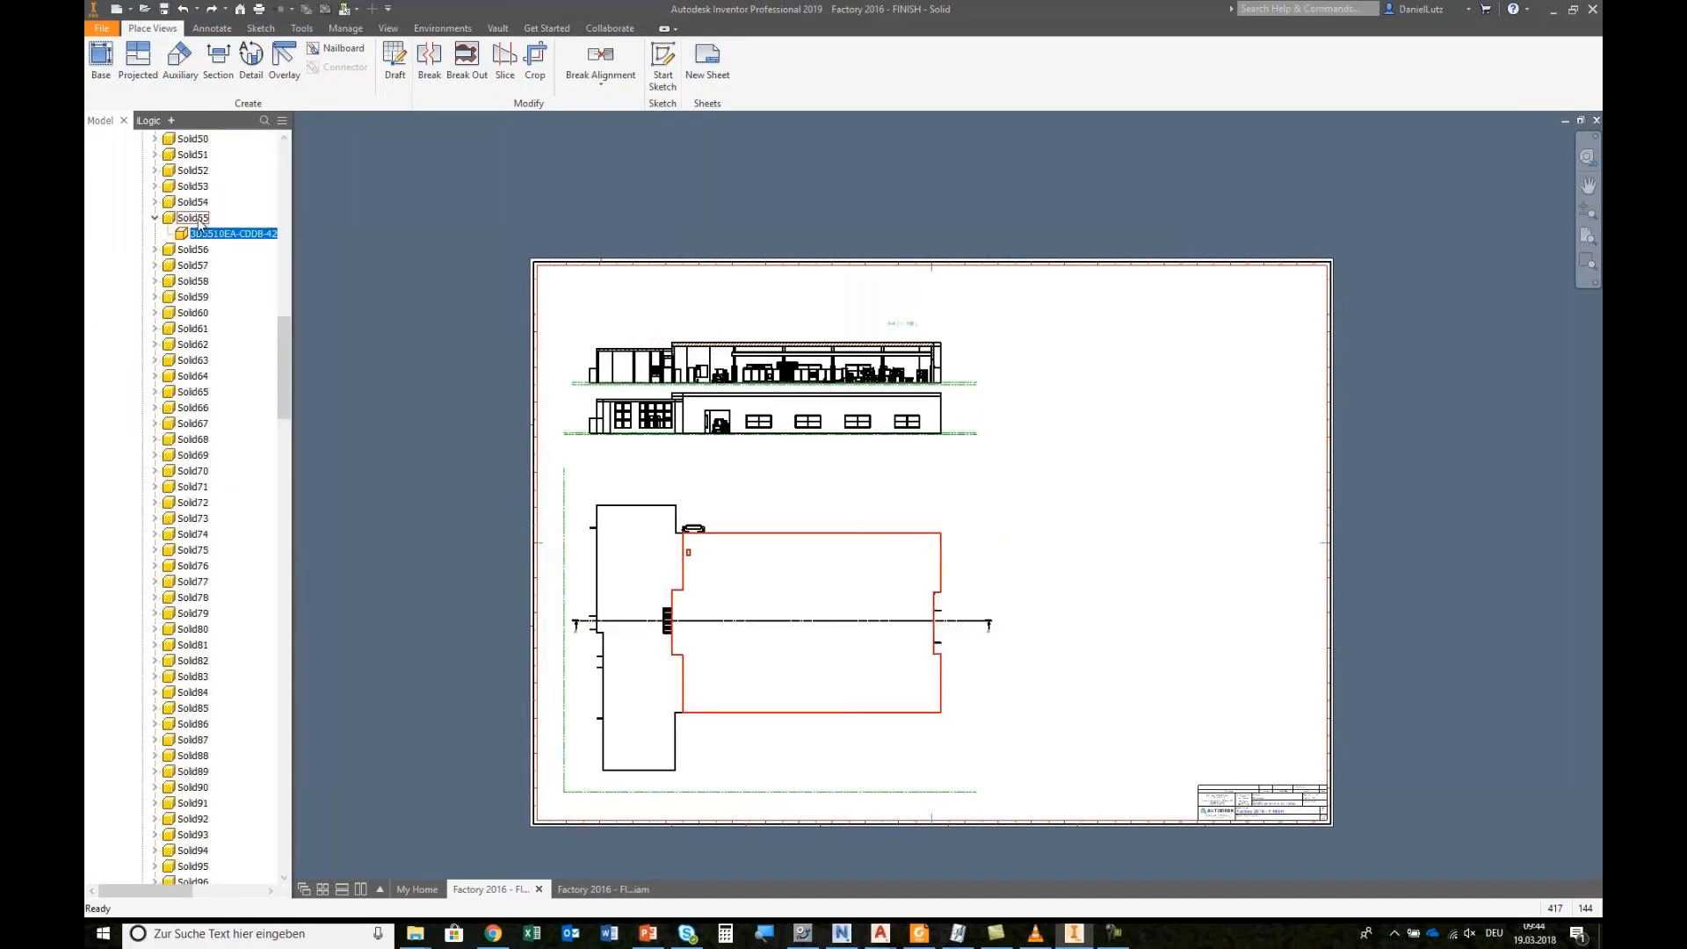
pyautogui.rightClick(198, 223)
pyautogui.click(227, 247)
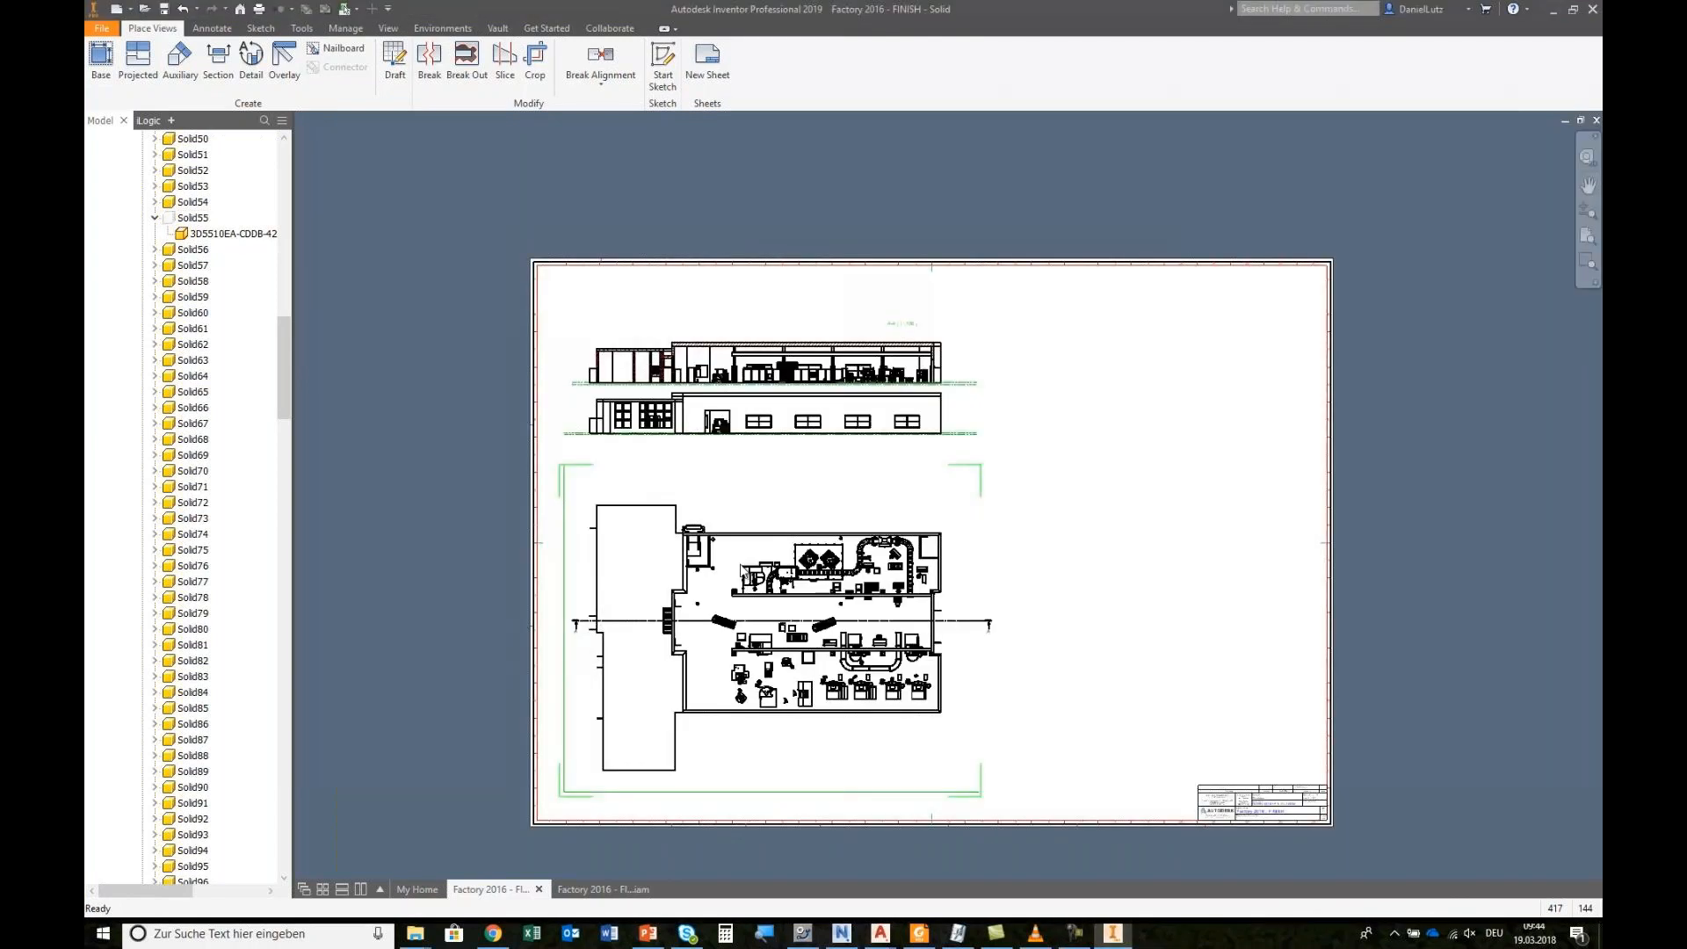
# Find the roof solid of the narrow front building in the browser and turn off its visibility in the plan view.
pyautogui.rightClick(638, 505)
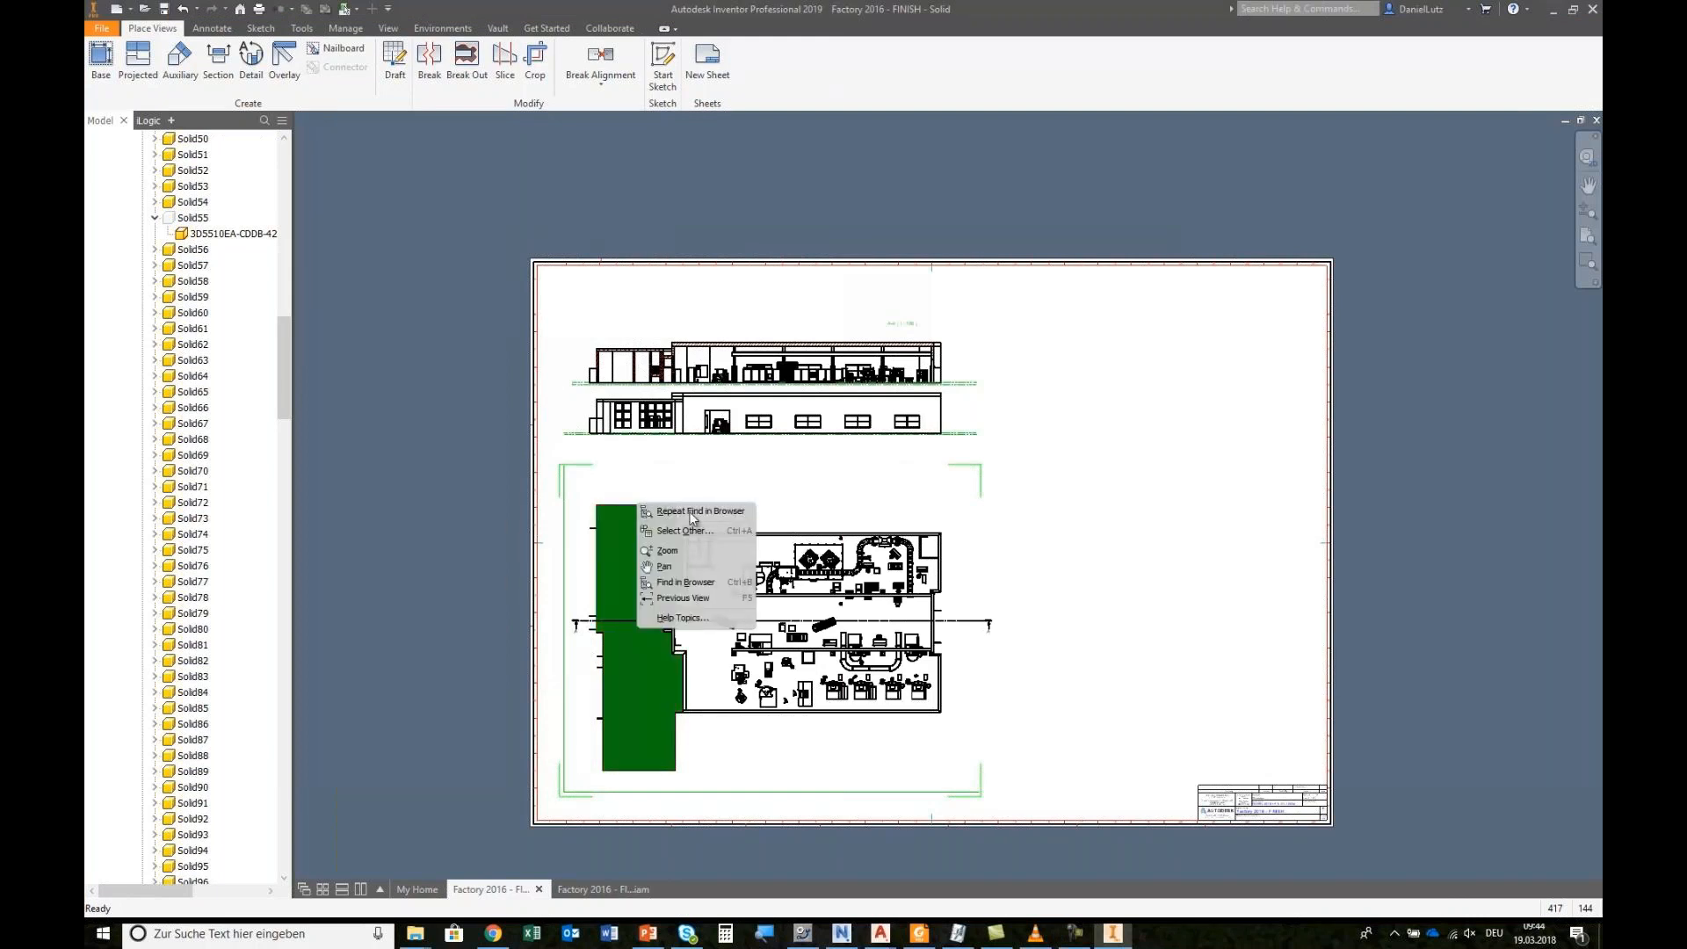
pyautogui.click(685, 582)
pyautogui.scroll(1, 278, 258)
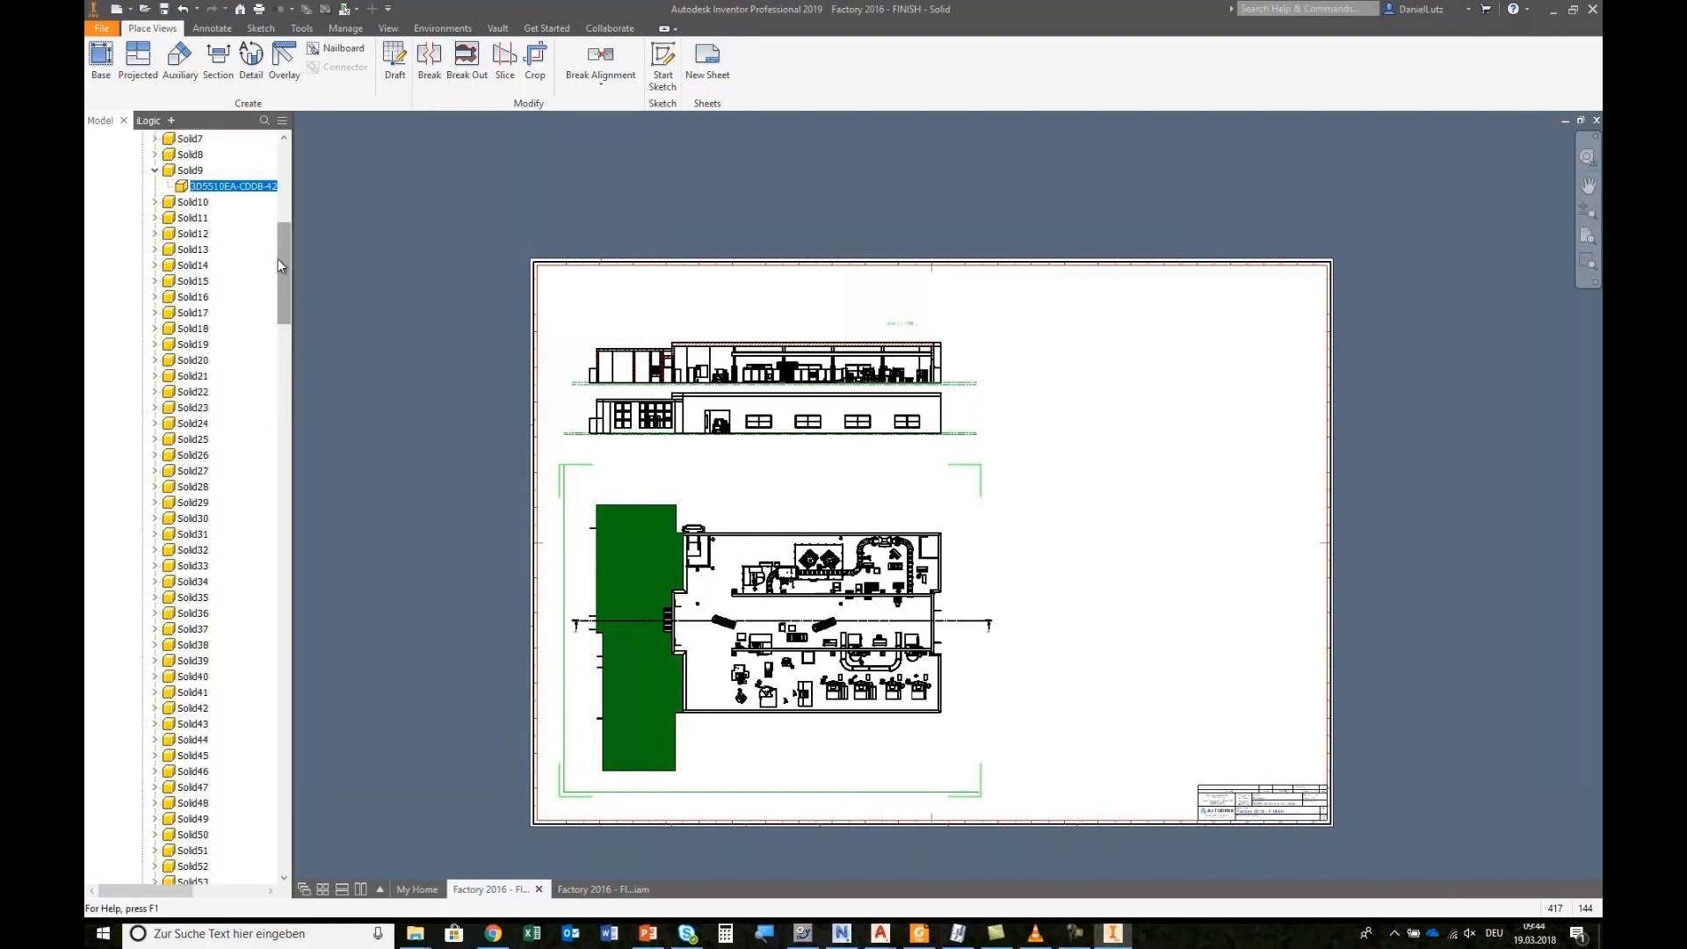
pyautogui.rightClick(198, 172)
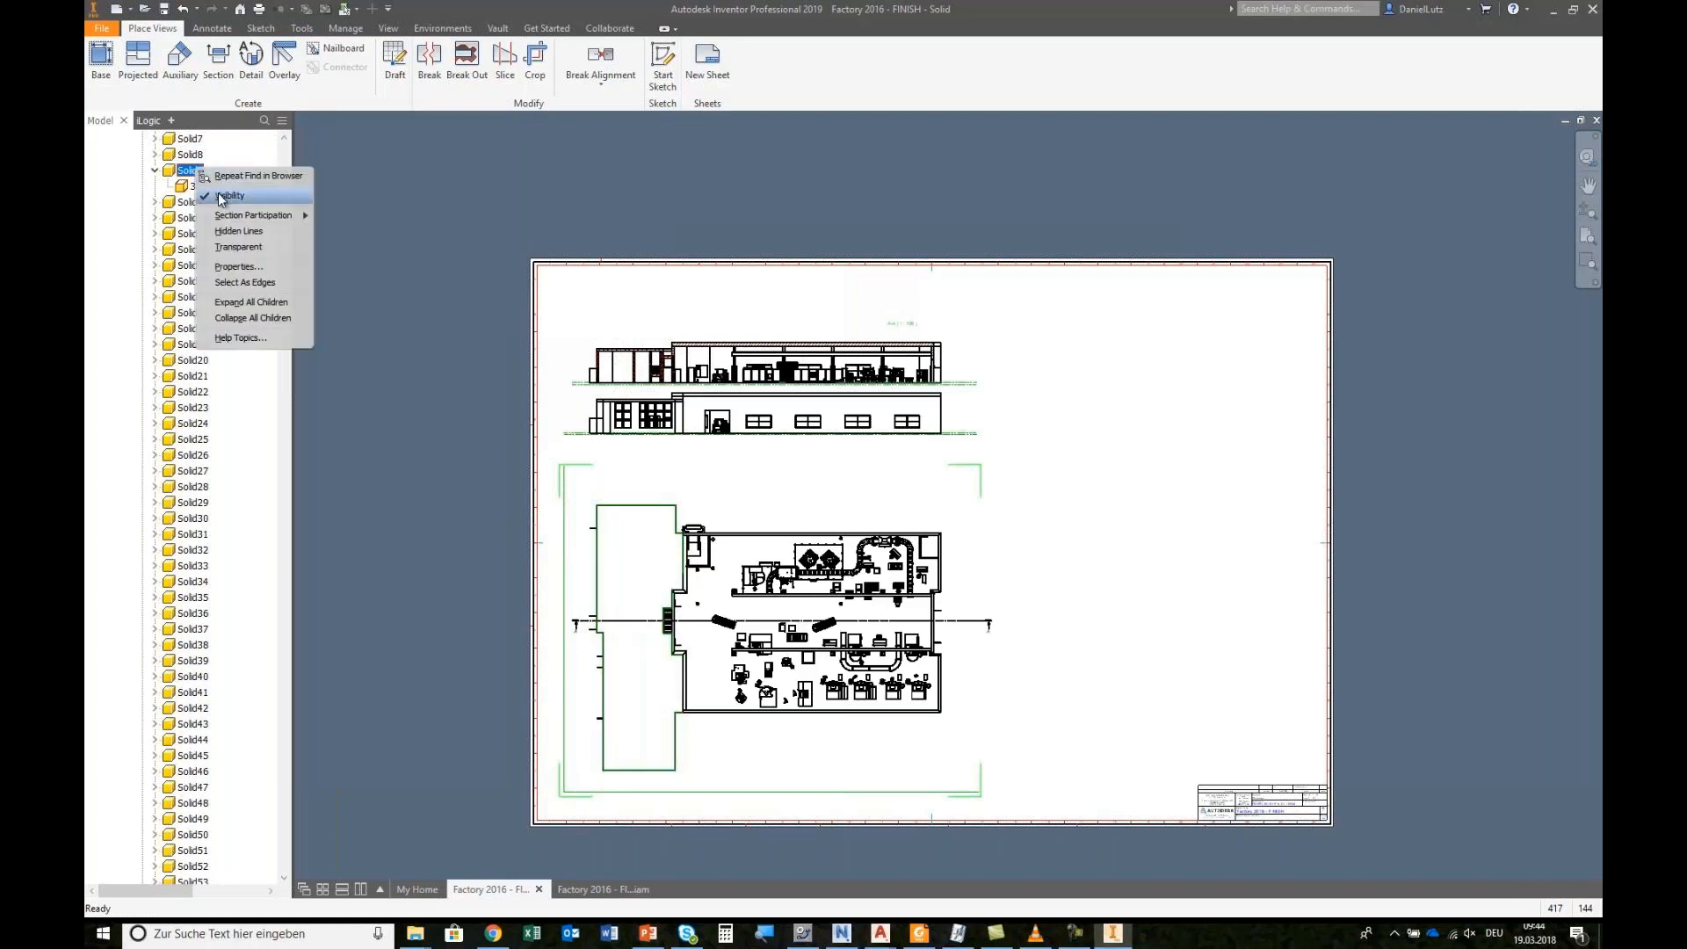
pyautogui.click(222, 198)
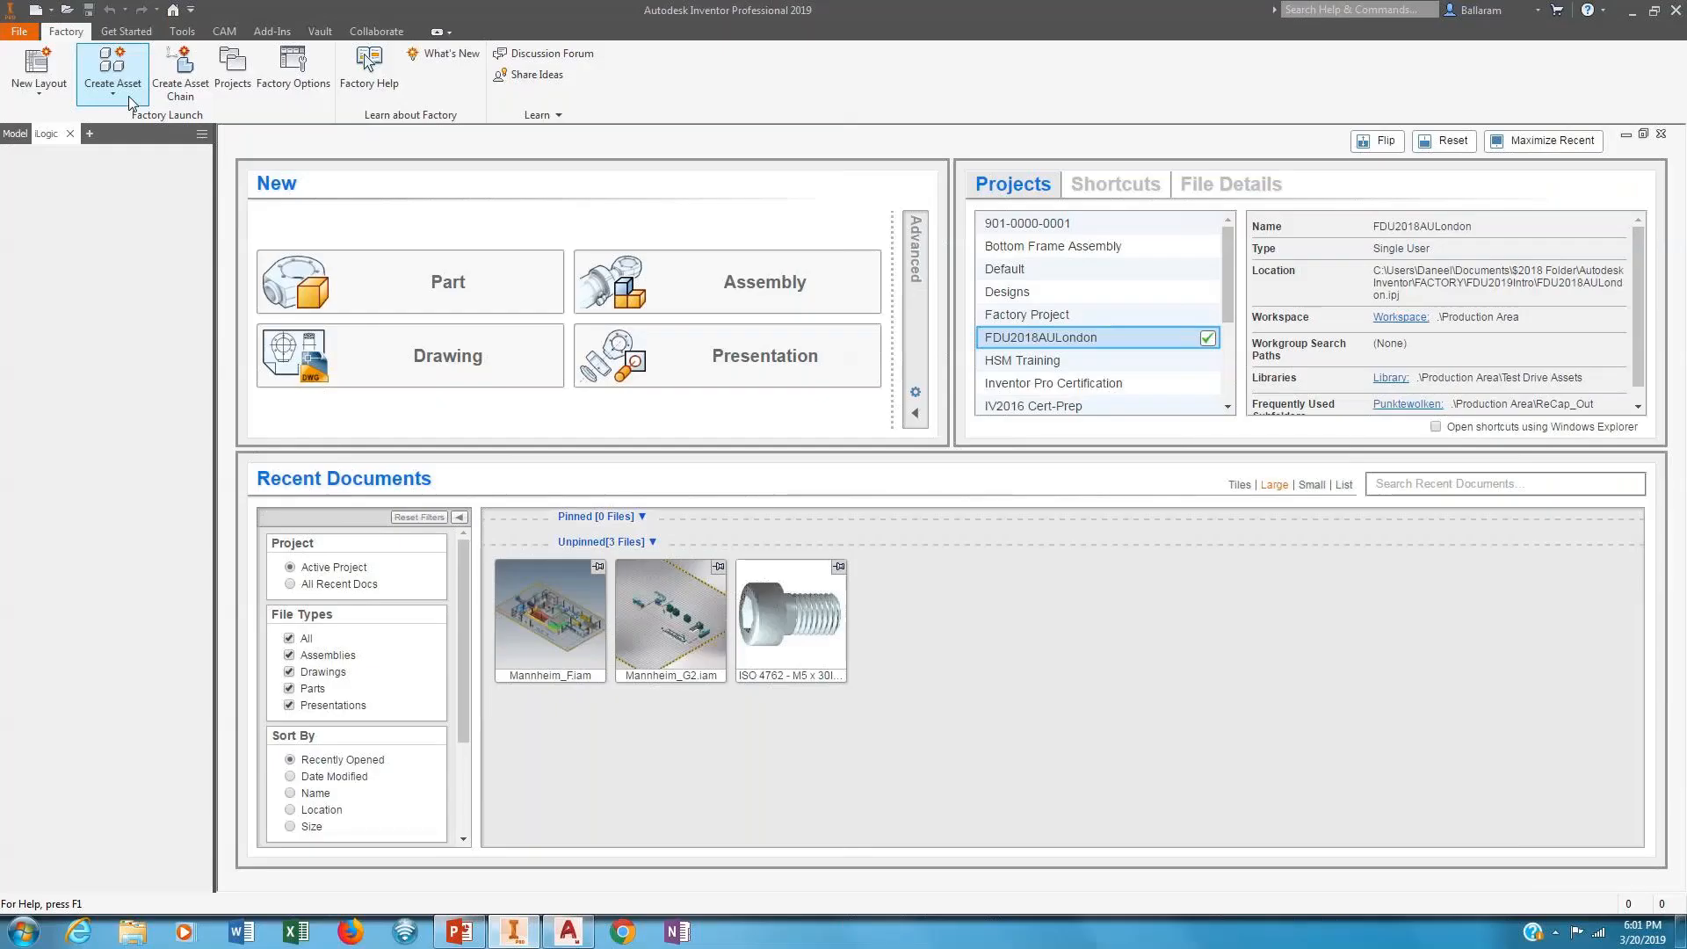
# Create a factory asset by importing the model Robot Controller.ipt from the AssetCreation folder.
pyautogui.click(129, 103)
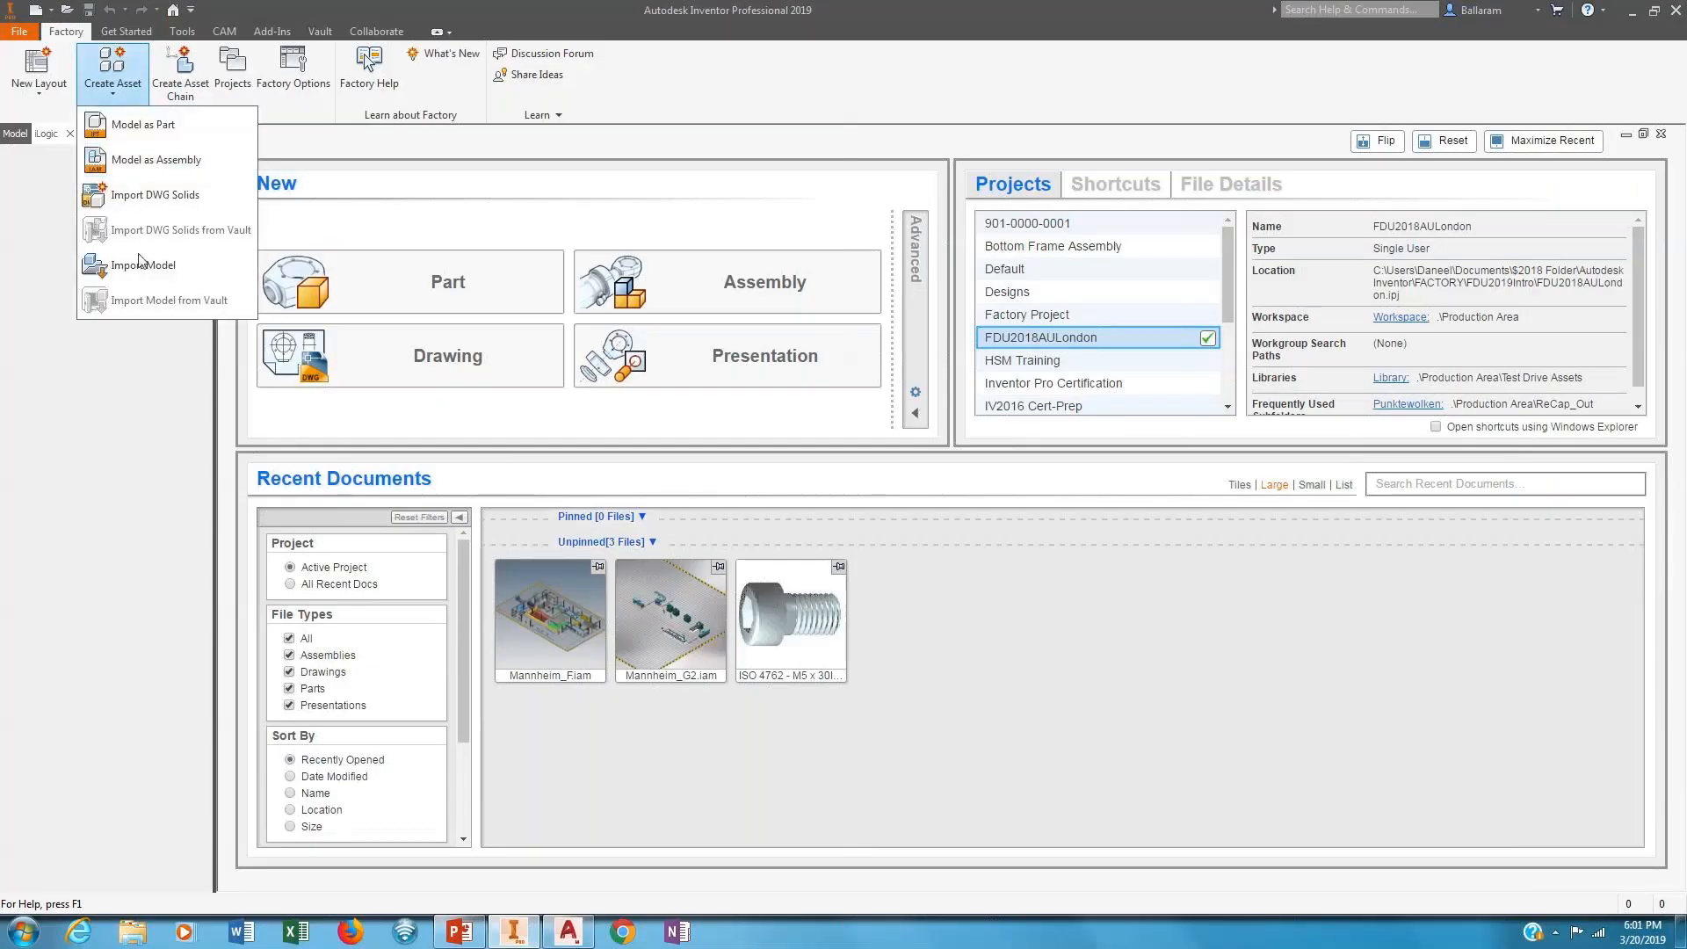
pyautogui.click(137, 262)
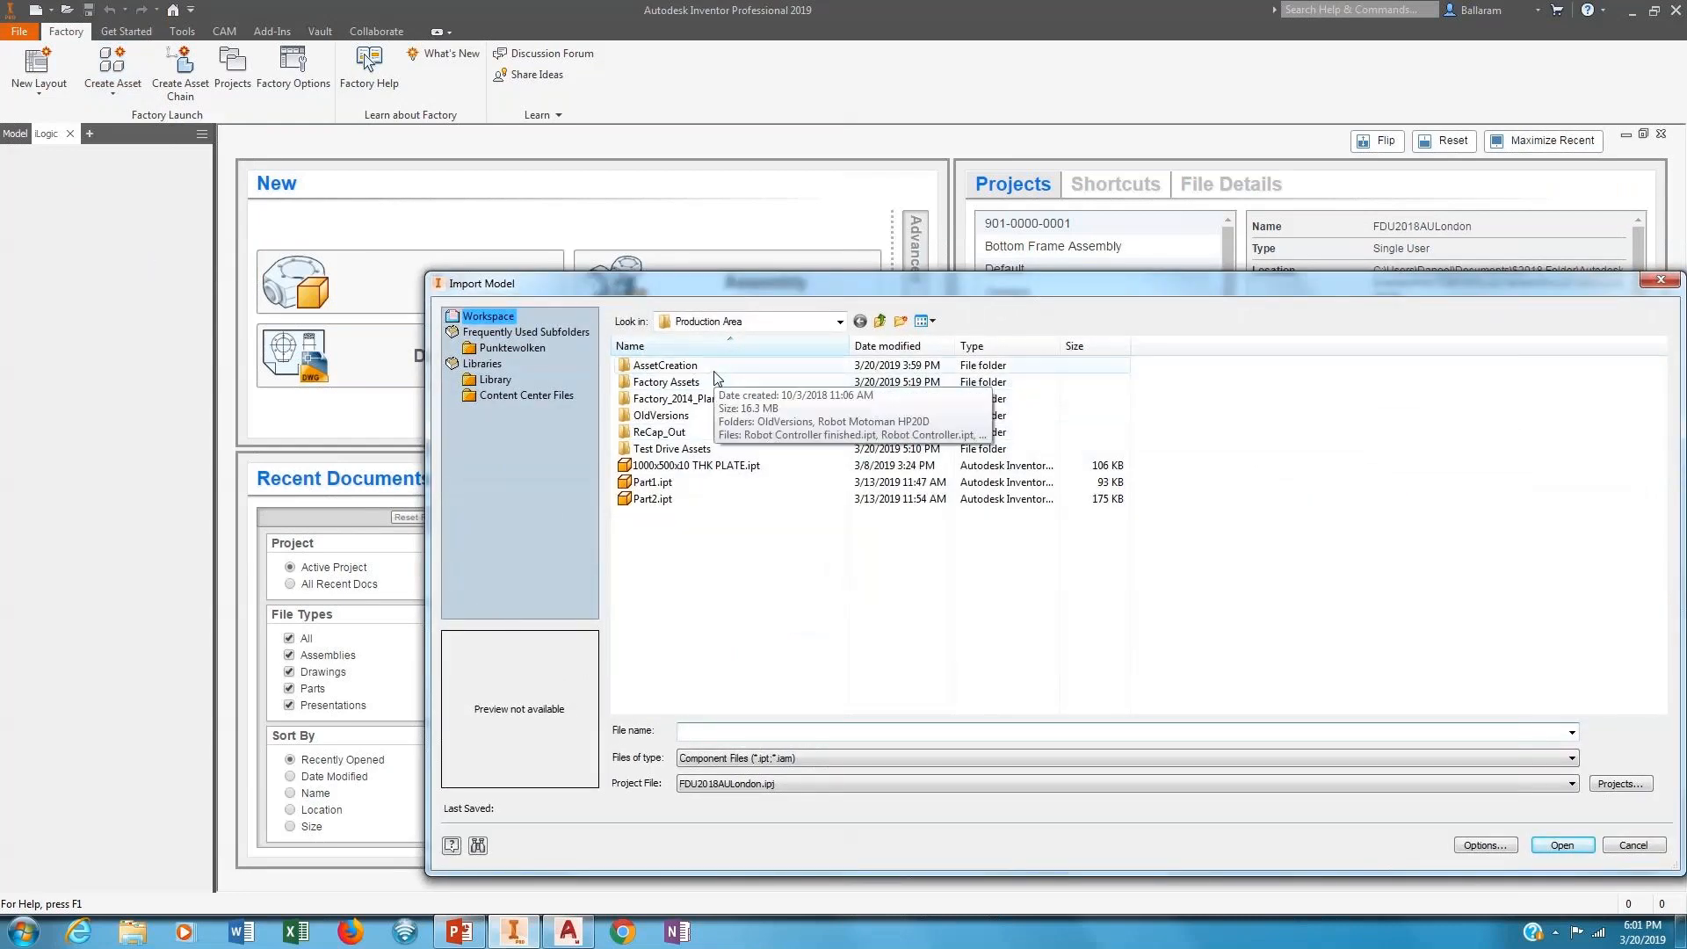
pyautogui.doubleClick(714, 372)
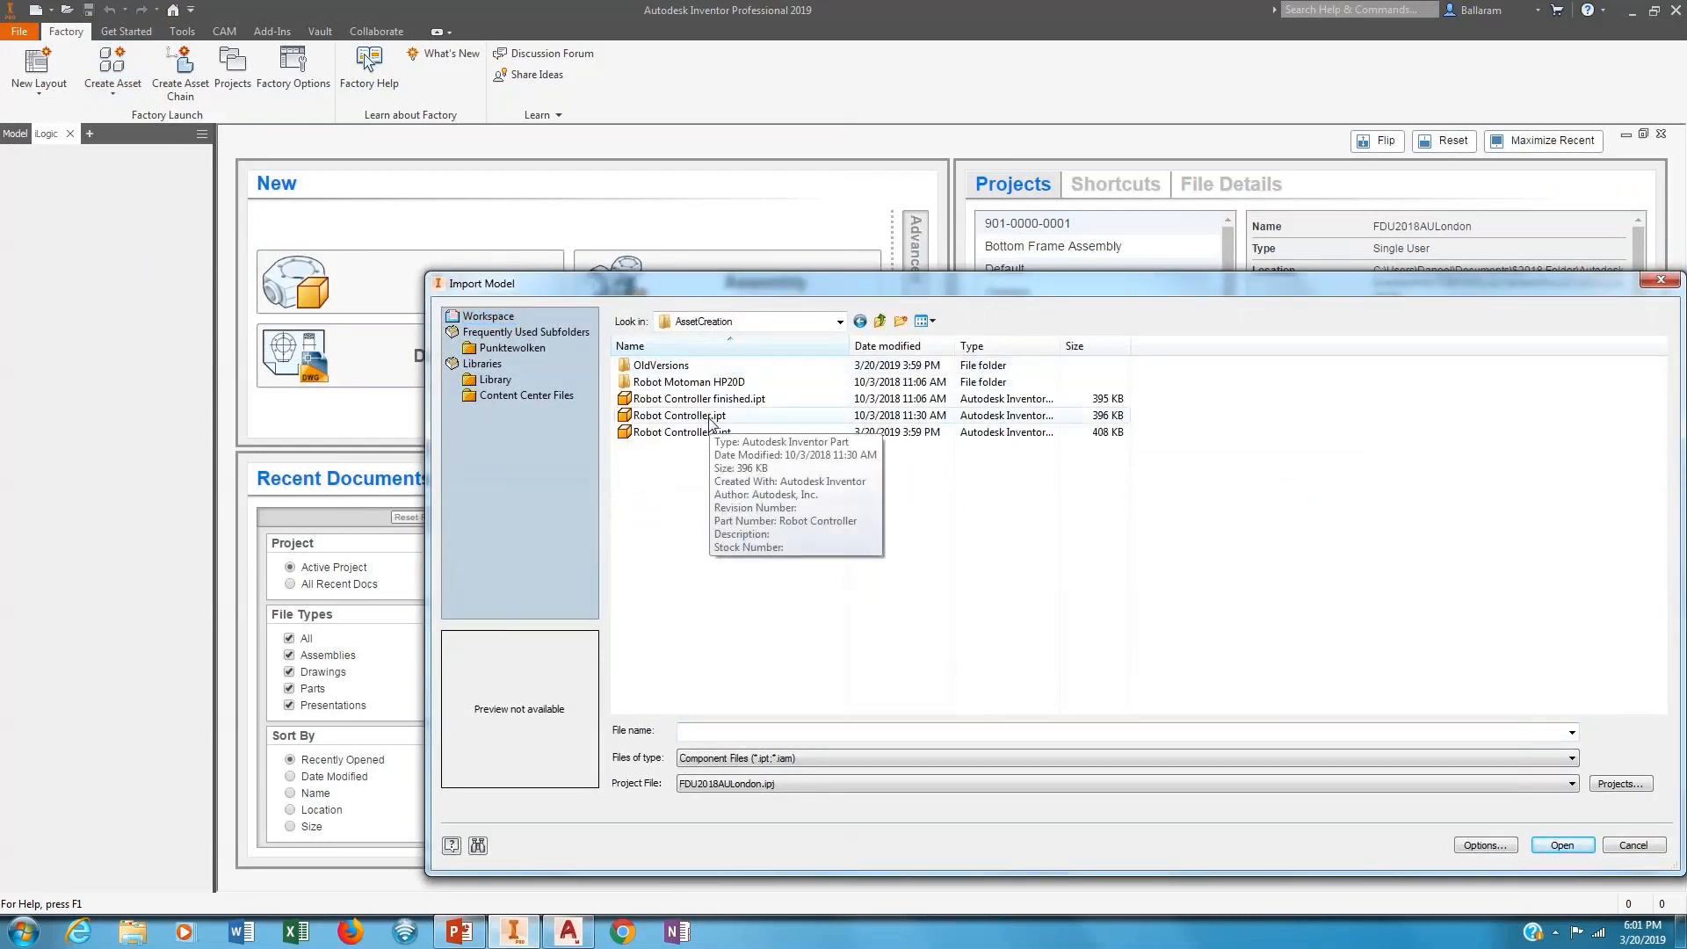
pyautogui.click(709, 417)
pyautogui.click(1562, 844)
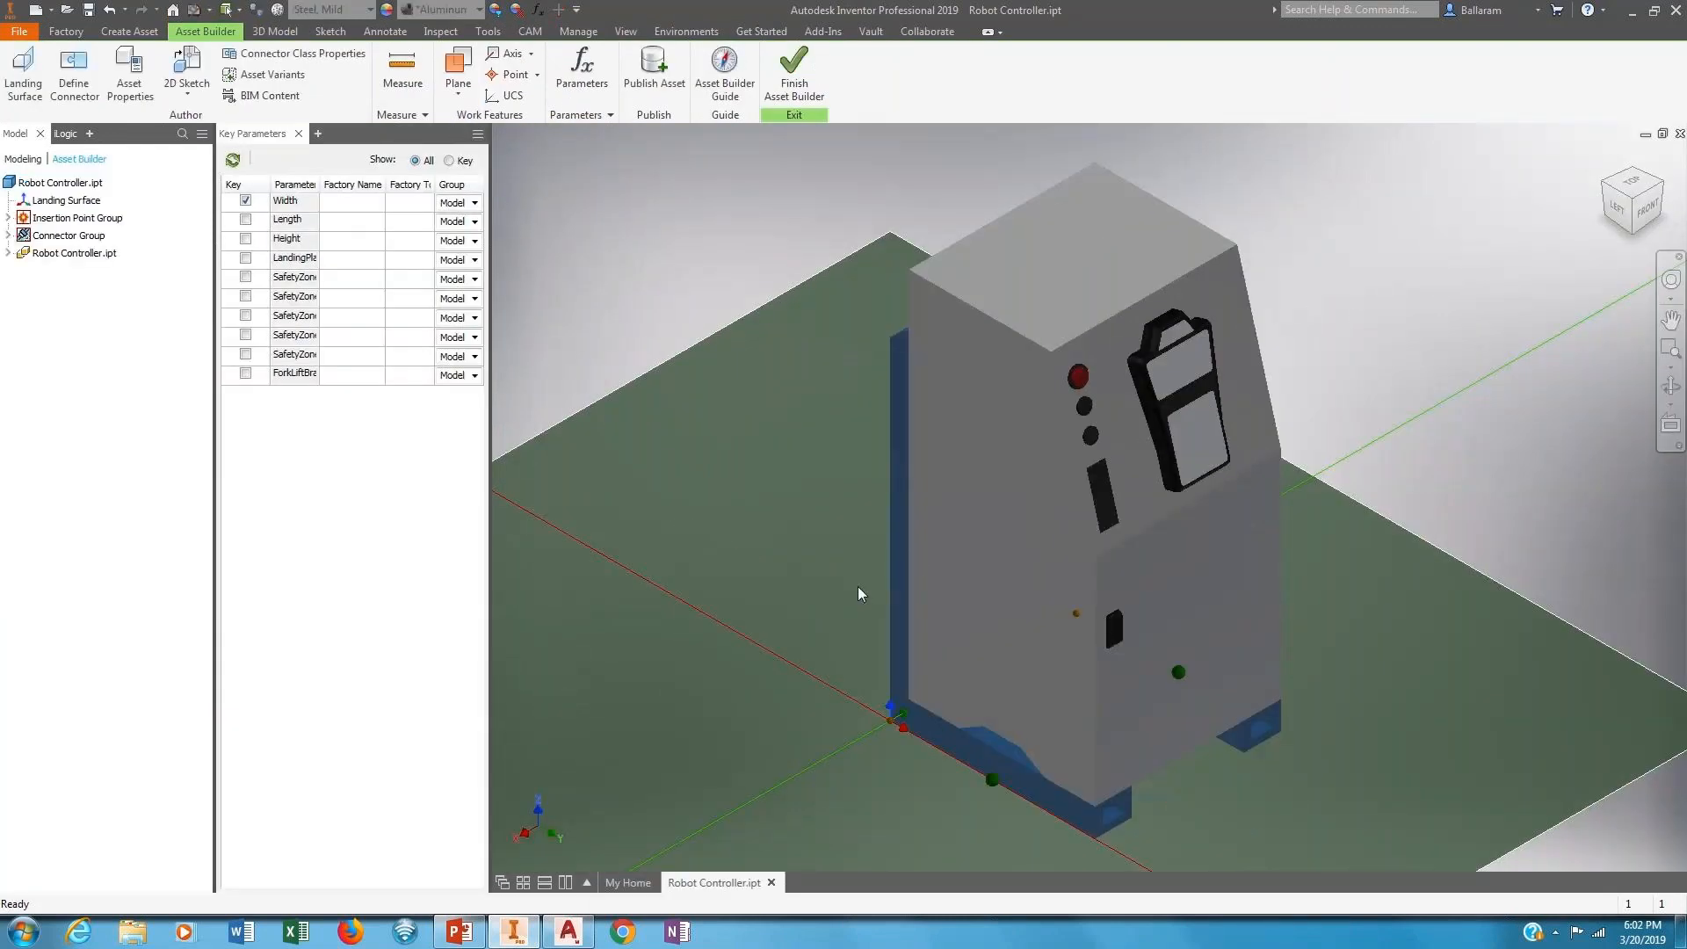
# Set the asset's landing plane to the underside of the cabinet's base rail, with a 0 mm plane offset.
pyautogui.keyDown('shift'); pyautogui.moveTo(859, 594); pyautogui.dragTo(1024, 557, button='middle'); pyautogui.keyUp('shift')
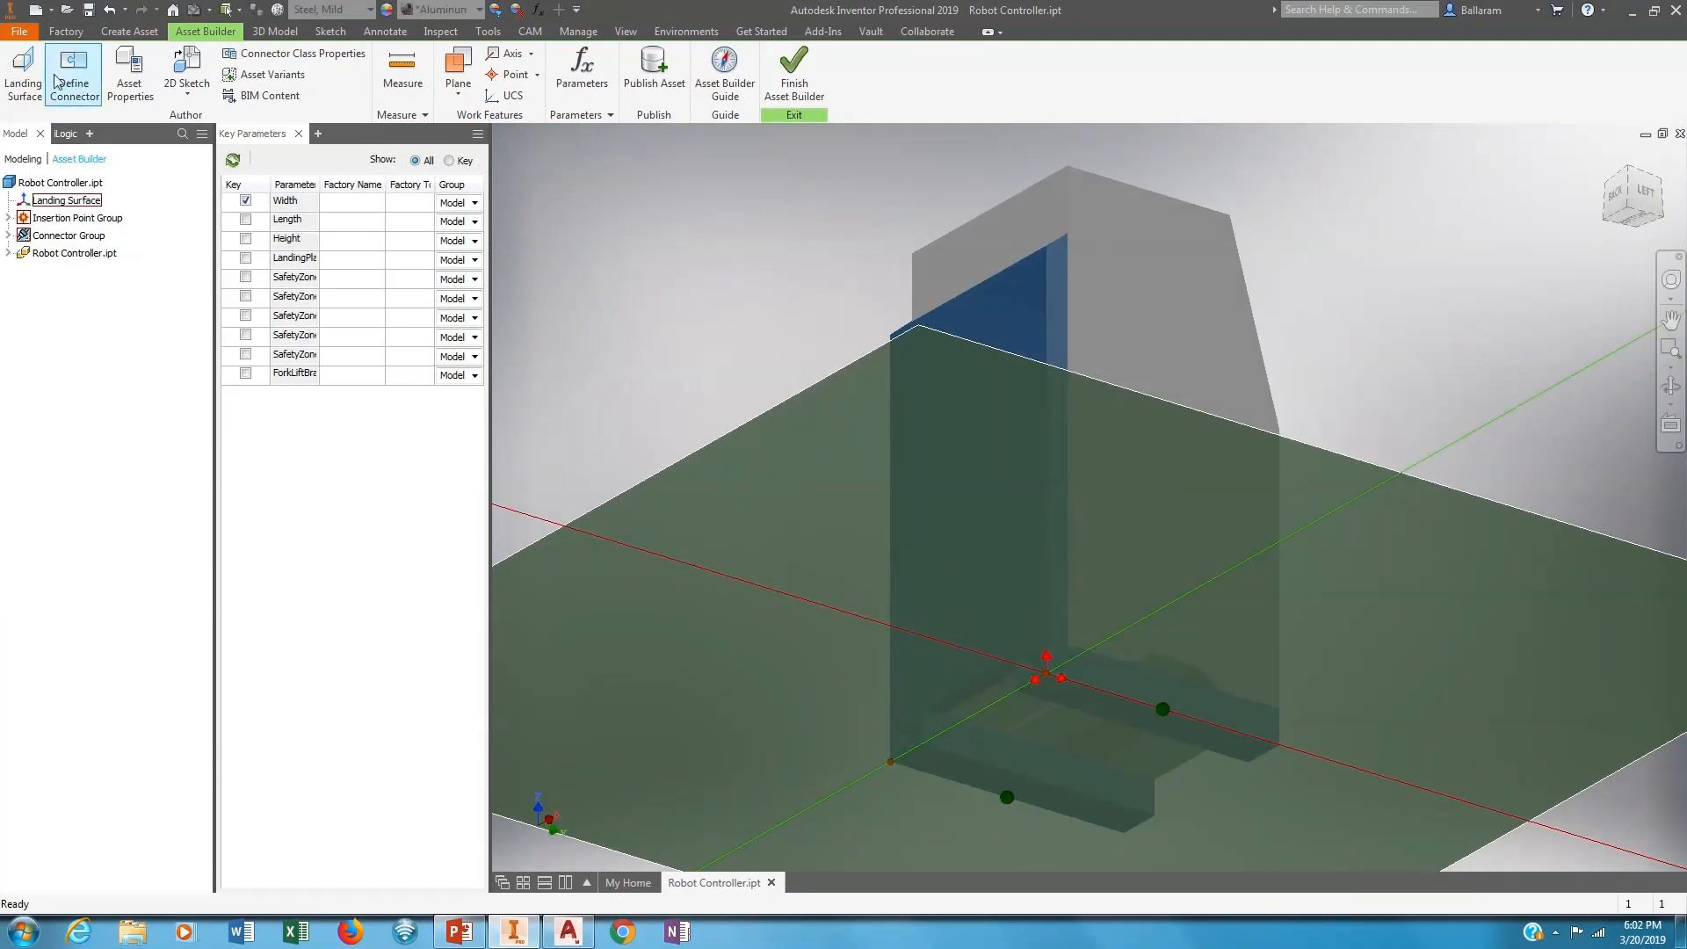
pyautogui.click(22, 69)
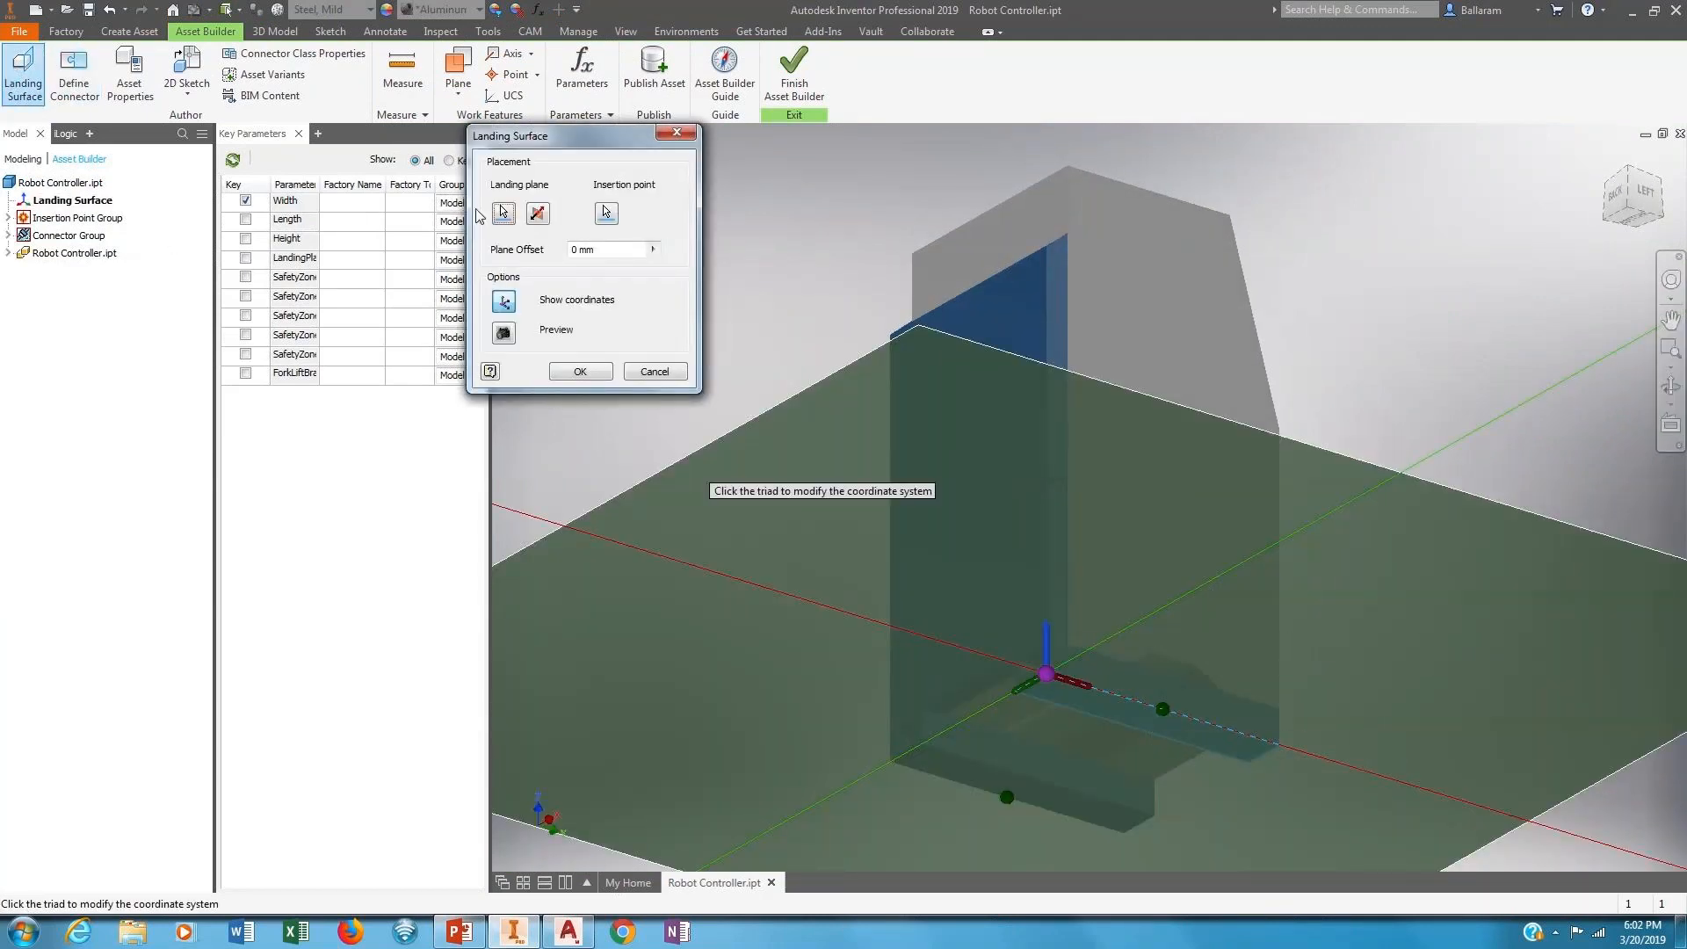
pyautogui.click(503, 212)
pyautogui.scroll(5, 1160, 677)
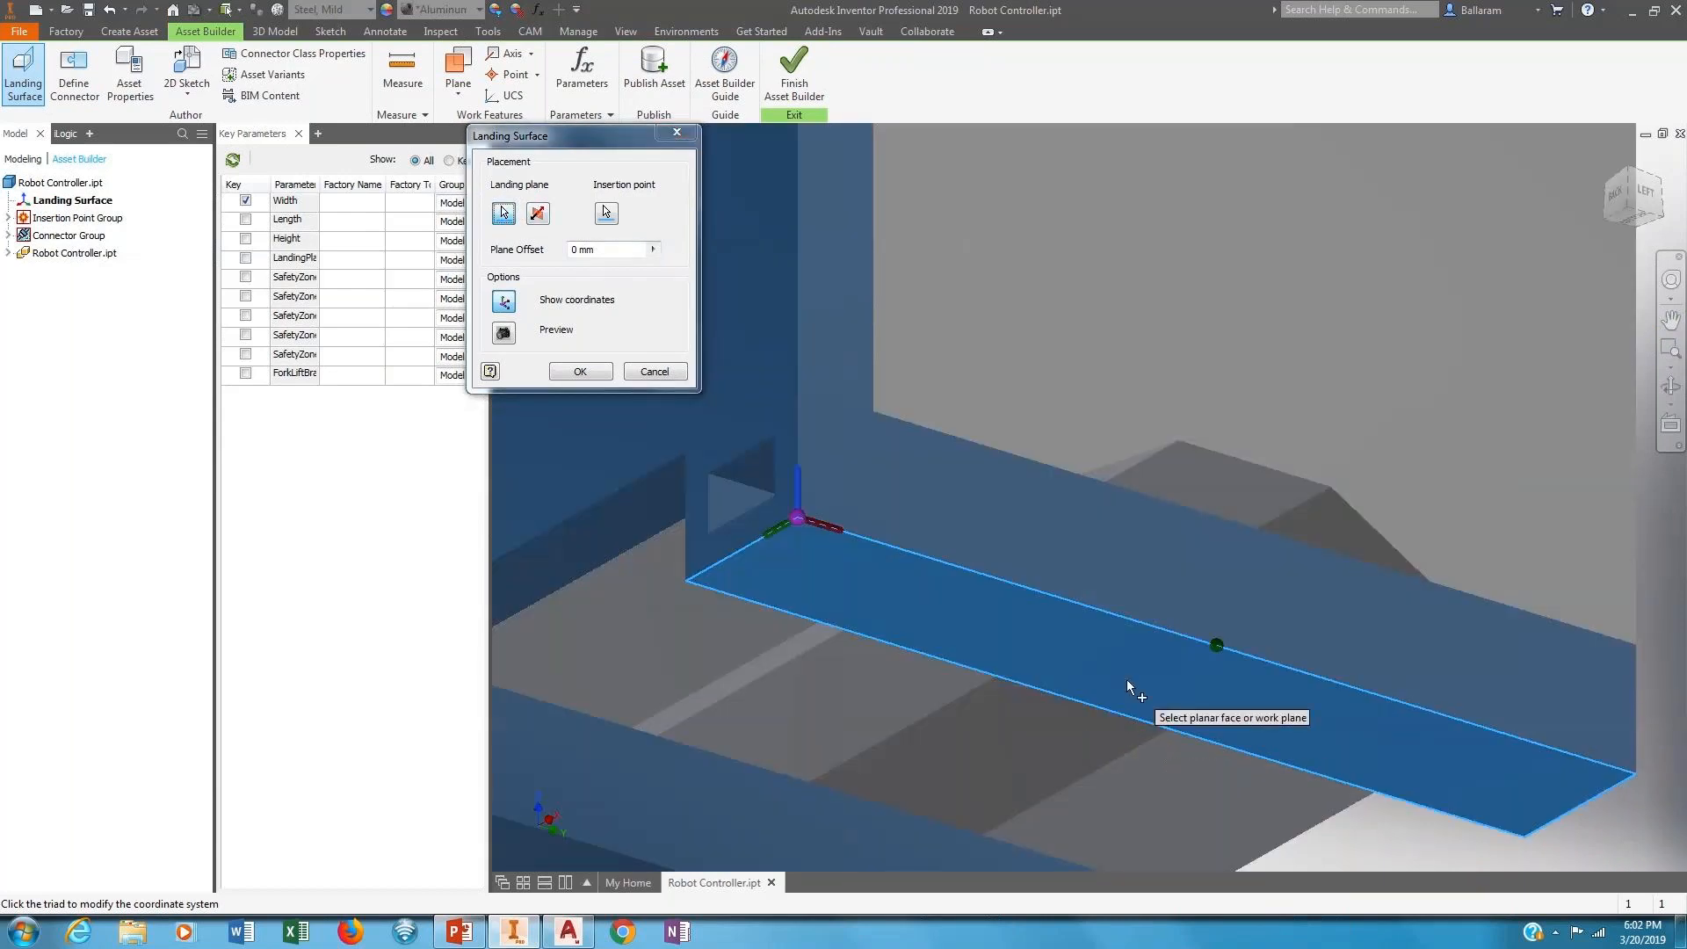
pyautogui.scroll(-5, 804, 626)
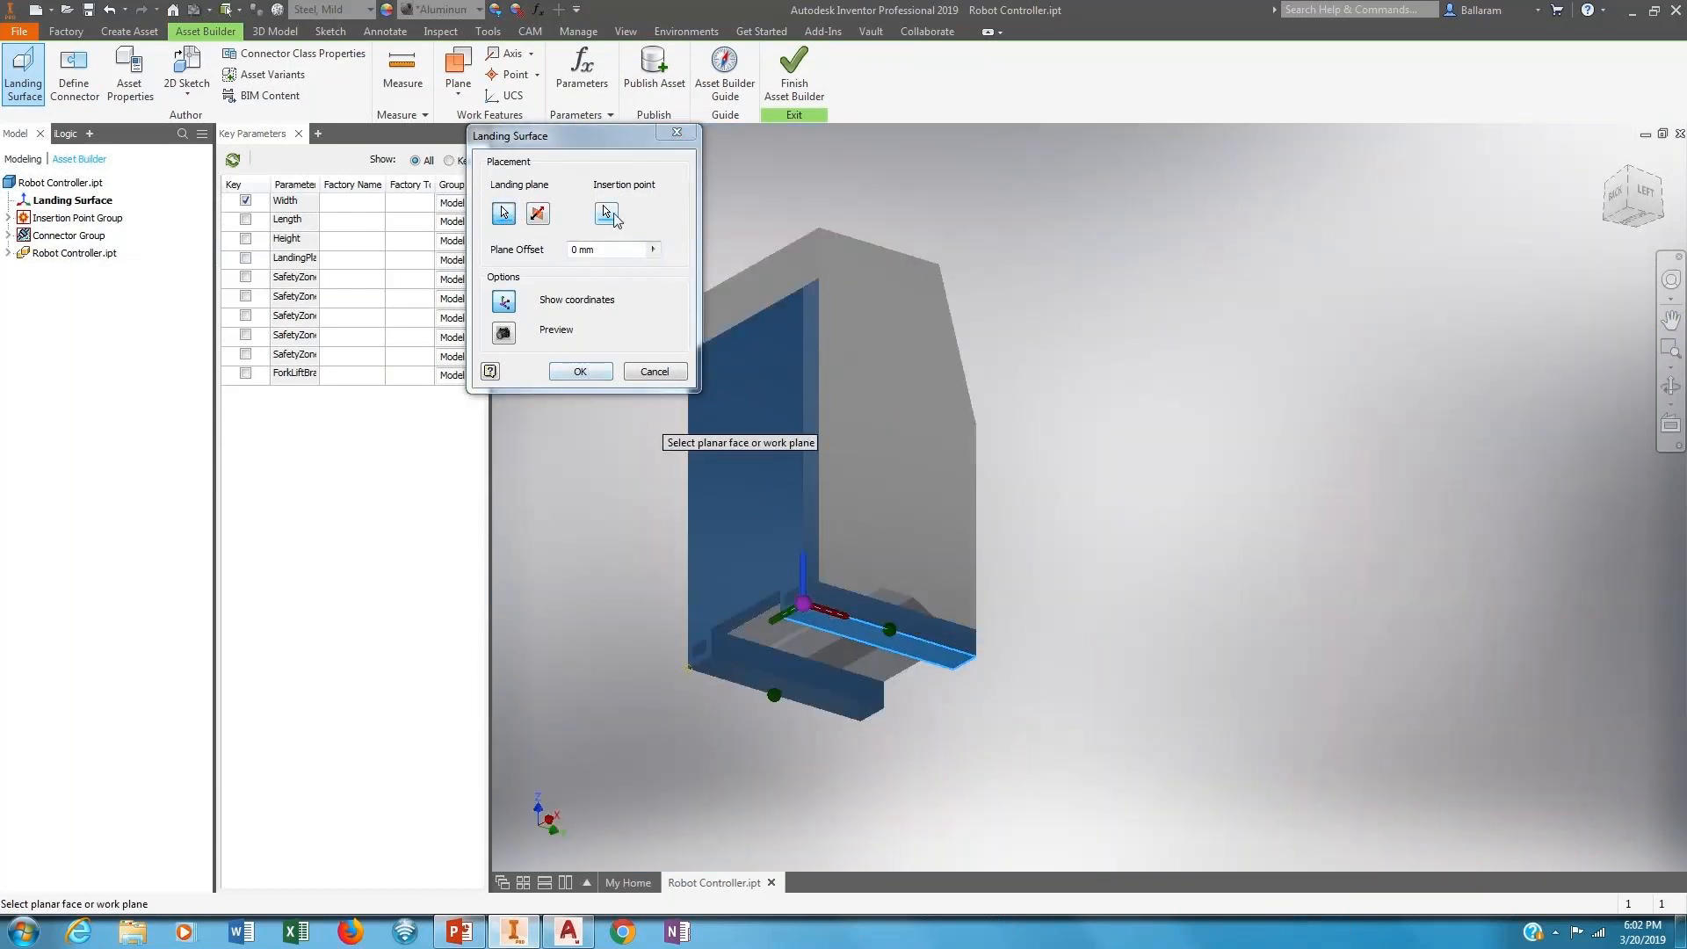
# Place the insertion point at the rear bottom corner of the cabinet's base and accept the landing surface.
pyautogui.click(606, 212)
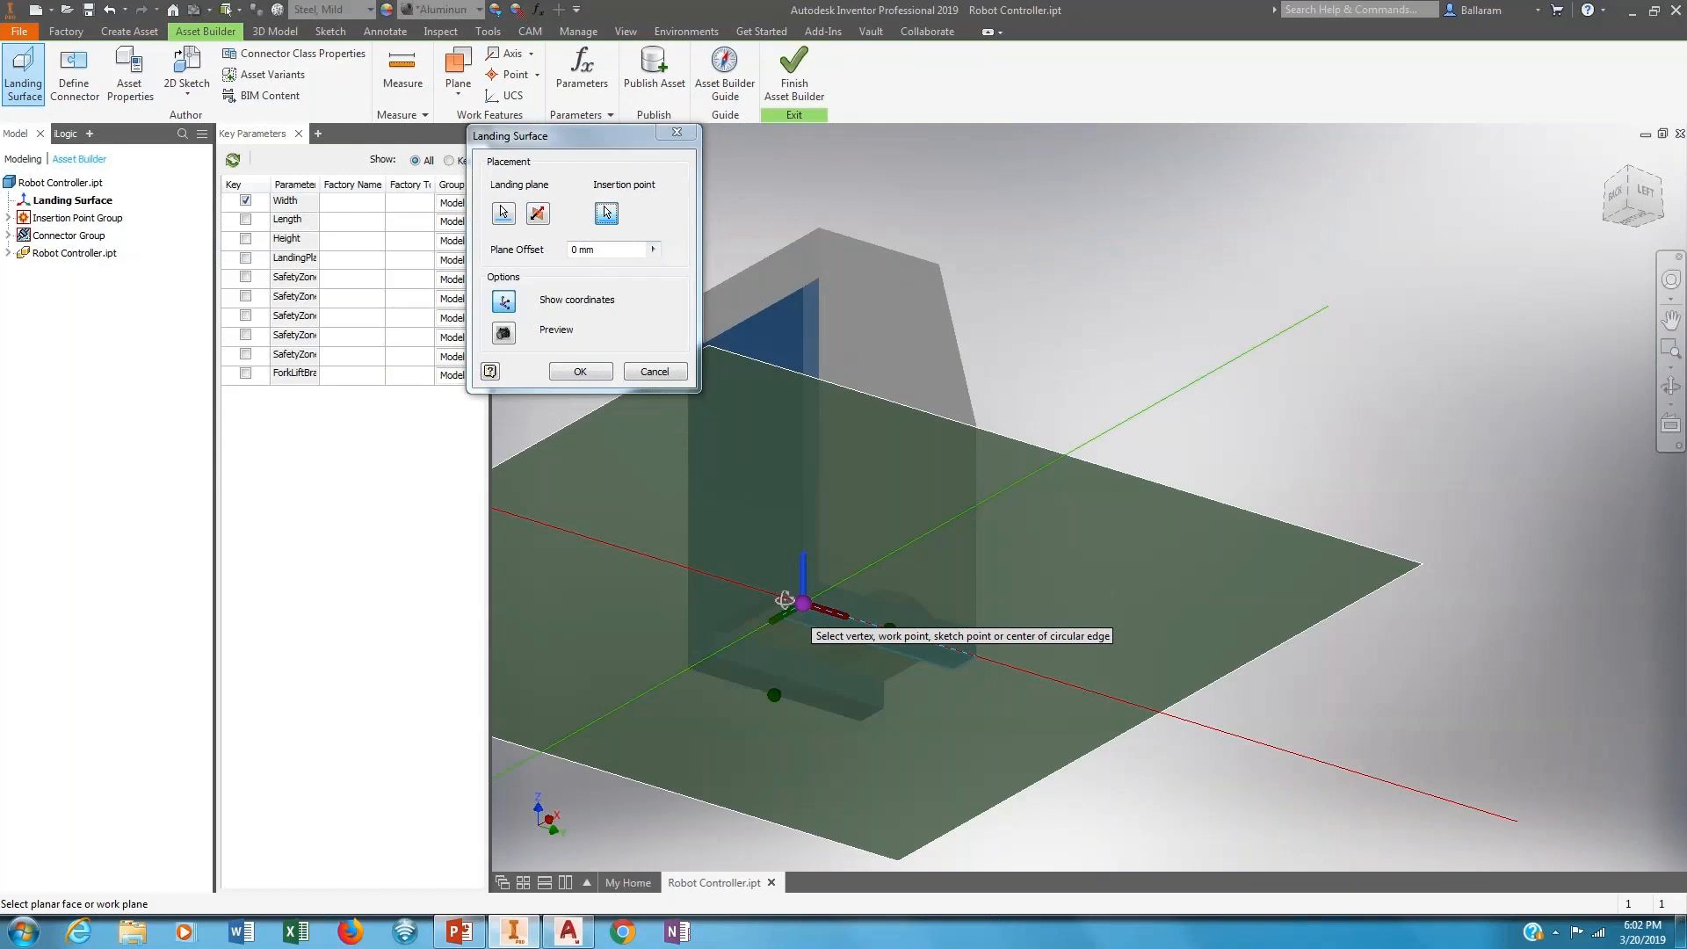
pyautogui.keyDown('shift'); pyautogui.moveTo(789, 602); pyautogui.dragTo(791, 690, button='middle'); pyautogui.keyUp('shift')
pyautogui.scroll(5, 788, 684)
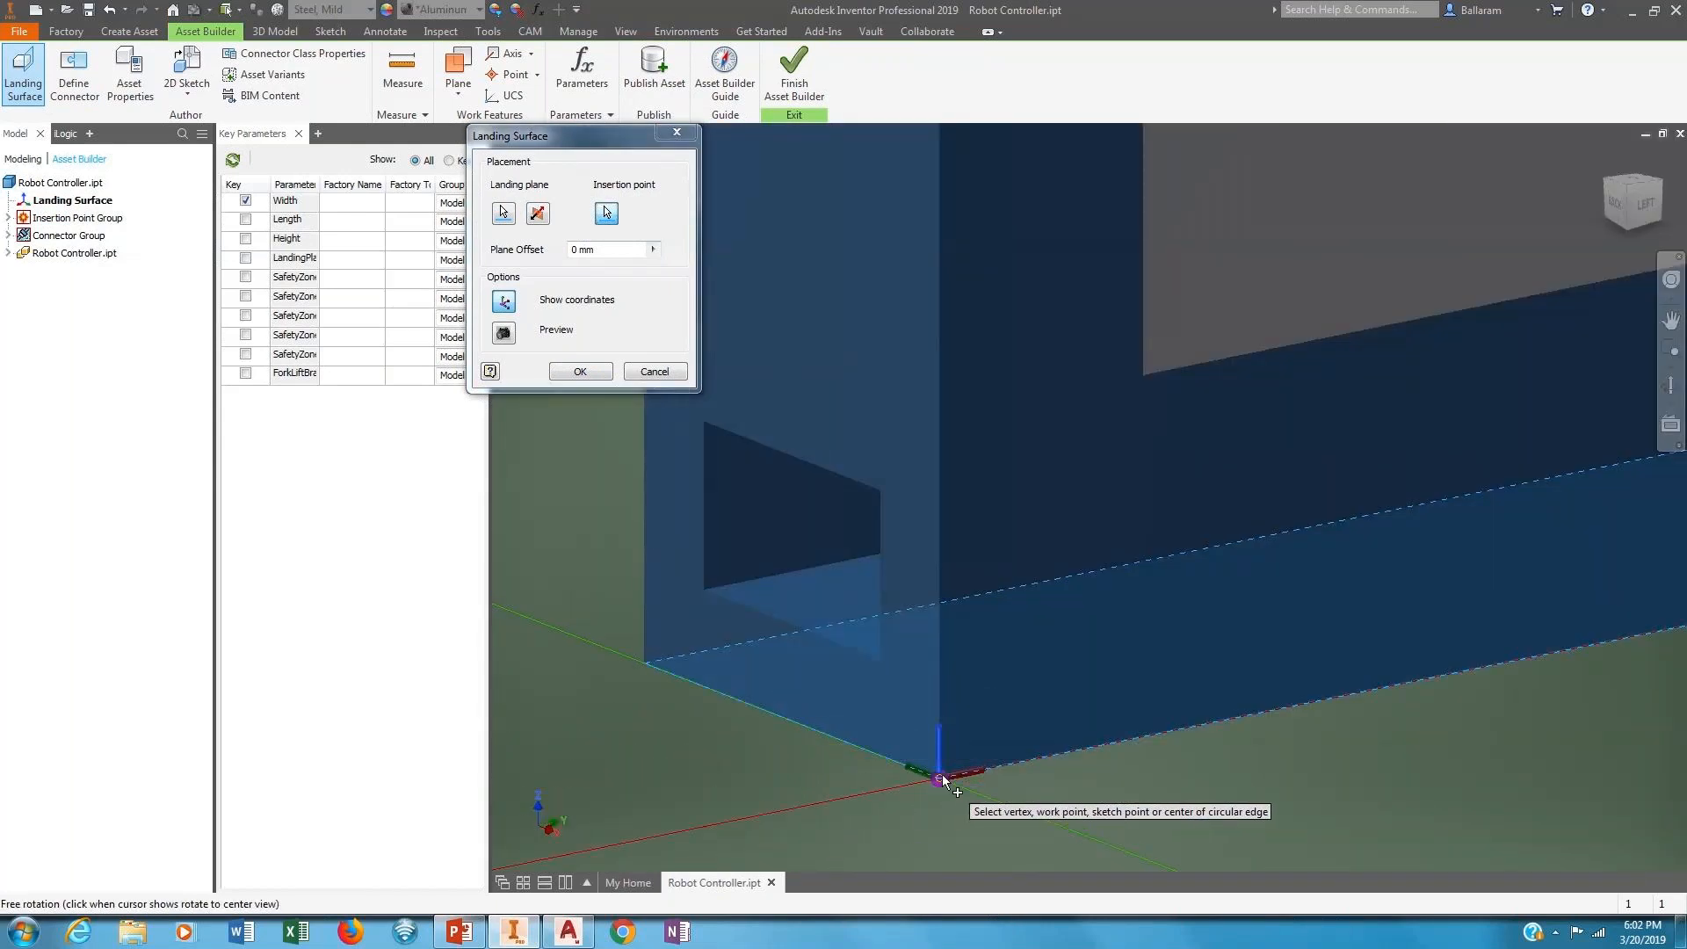
pyautogui.scroll(-4, 803, 796)
pyautogui.keyDown('shift'); pyautogui.moveTo(782, 766); pyautogui.dragTo(979, 777, button='middle'); pyautogui.keyUp('shift')
pyautogui.scroll(5, 1001, 826)
pyautogui.moveTo(1076, 805); pyautogui.dragTo(1044, 634, button='middle')
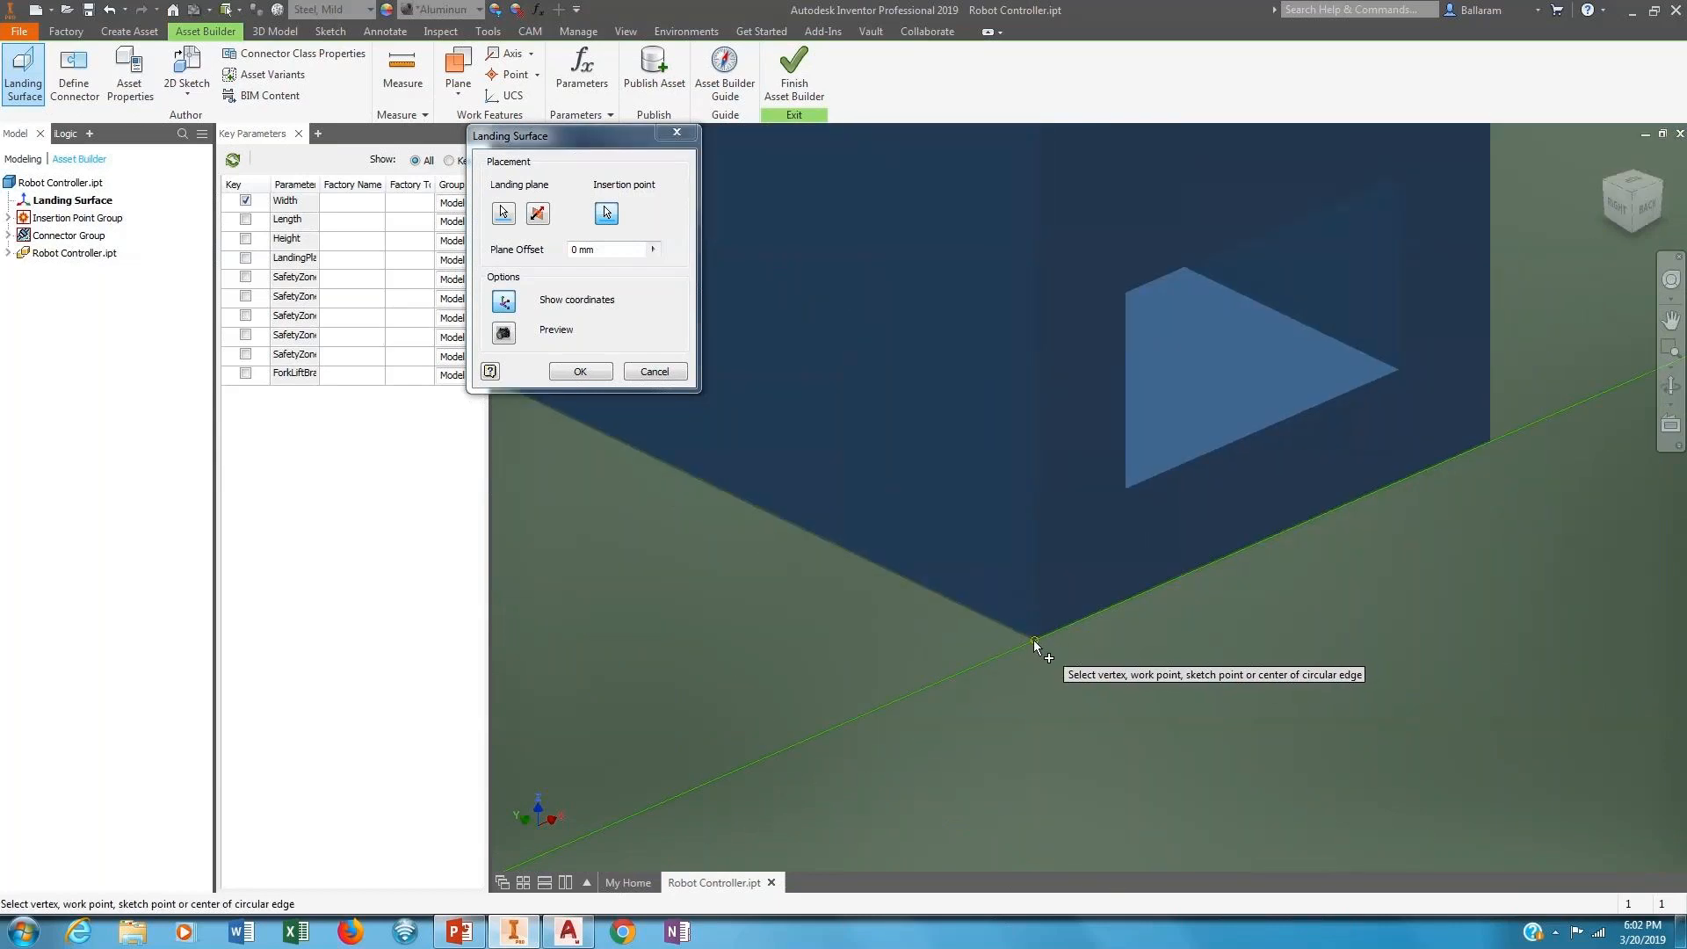
pyautogui.click(598, 373)
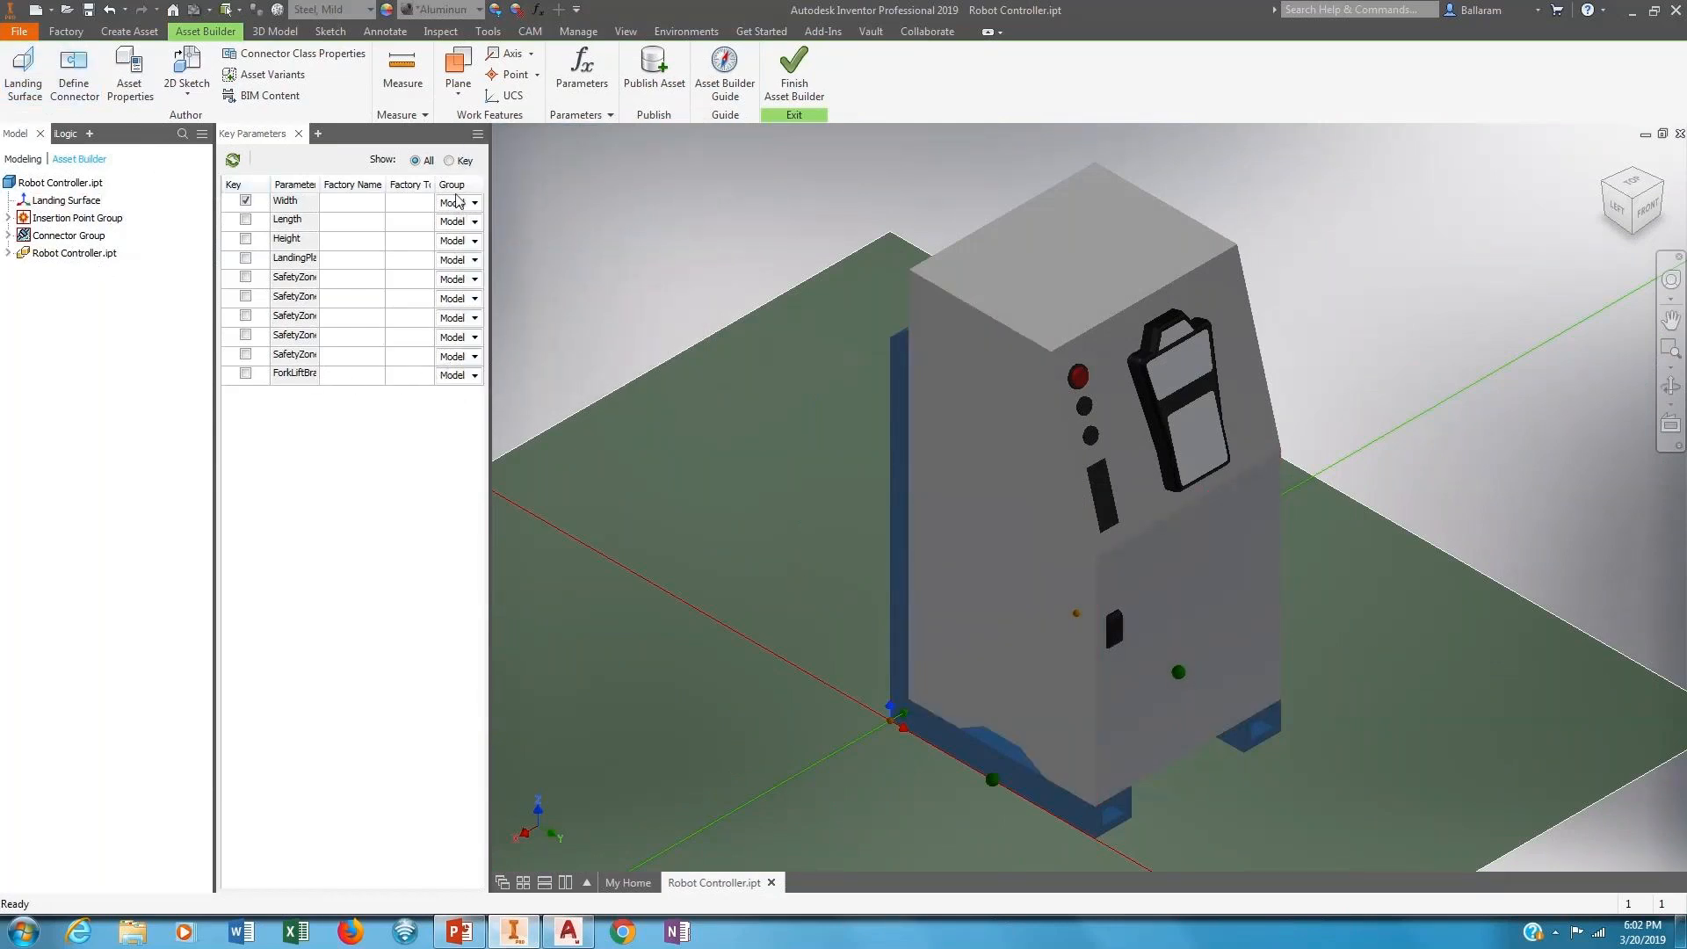
# Start a connector with its contact point at the midpoint of the lower outer edge of the cabinet's right base rail.
pyautogui.click(74, 78)
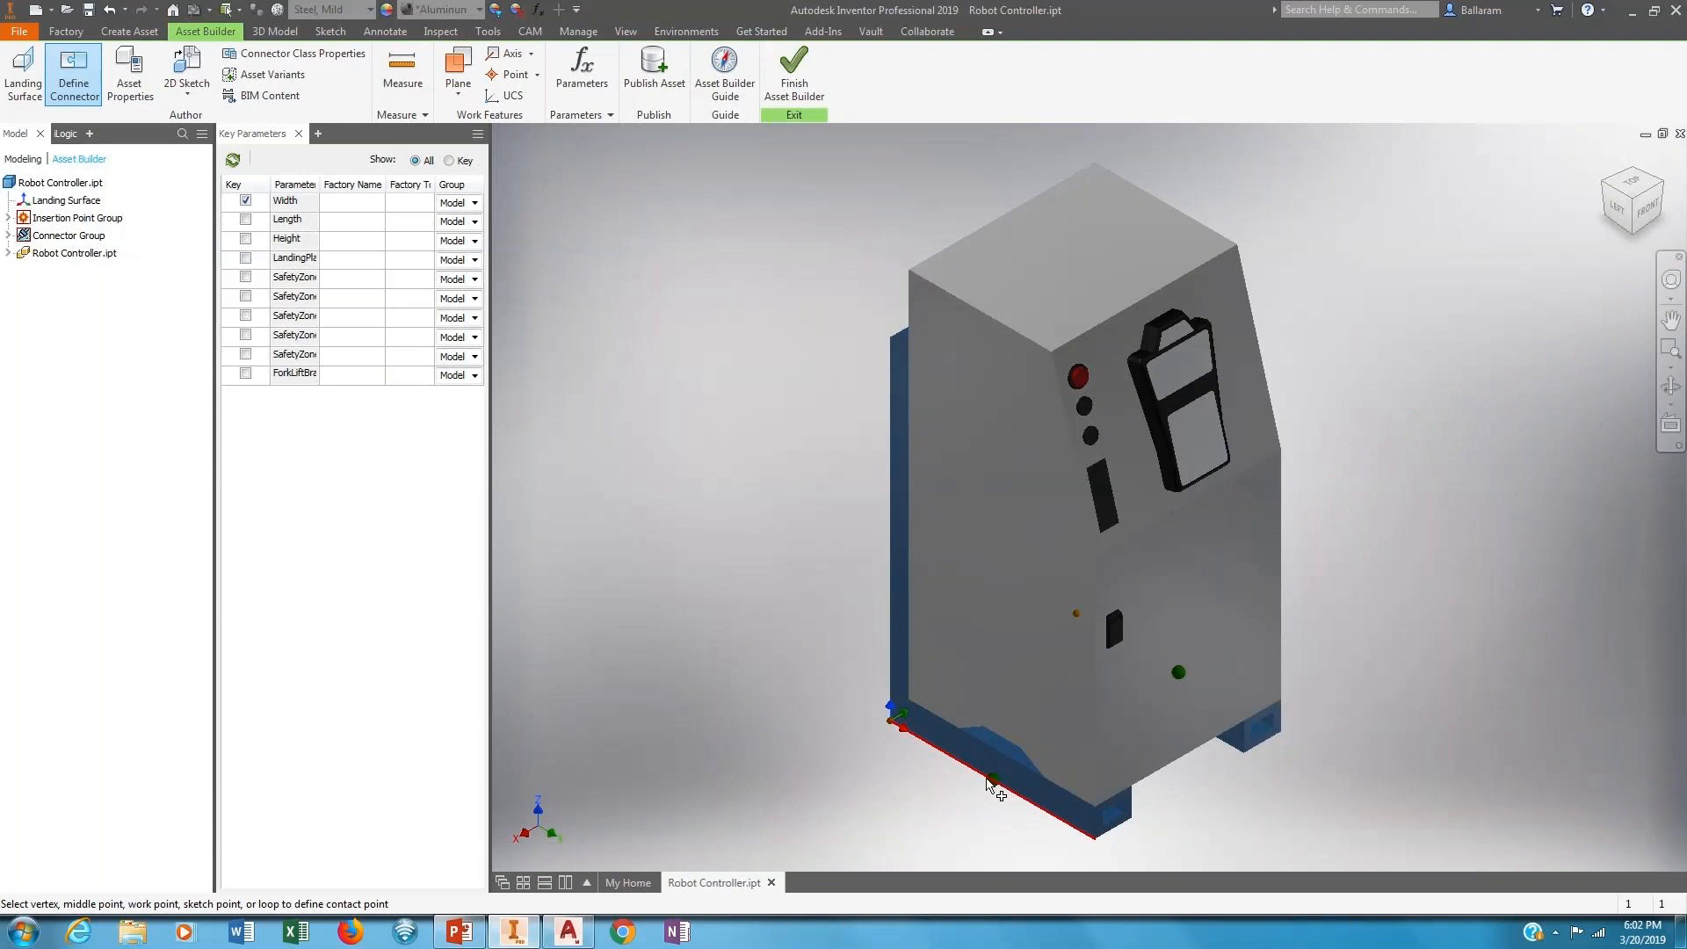
pyautogui.keyDown('shift'); pyautogui.moveTo(970, 778); pyautogui.dragTo(1114, 813, button='middle'); pyautogui.keyUp('shift')
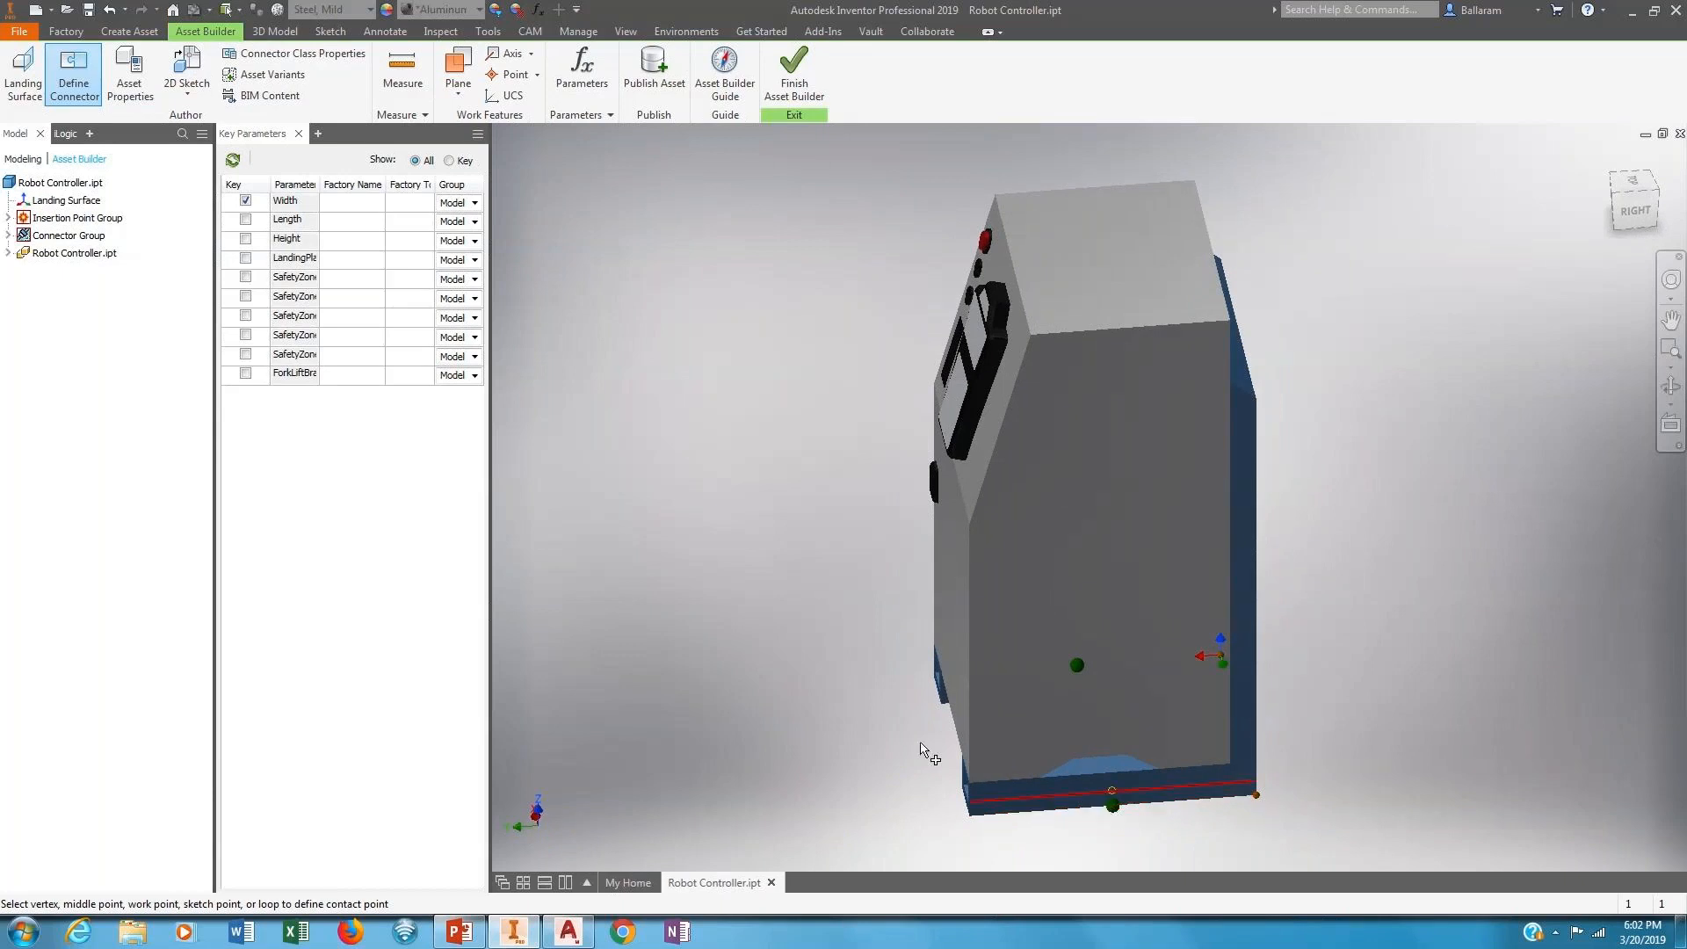
pyautogui.scroll(2, 886, 736)
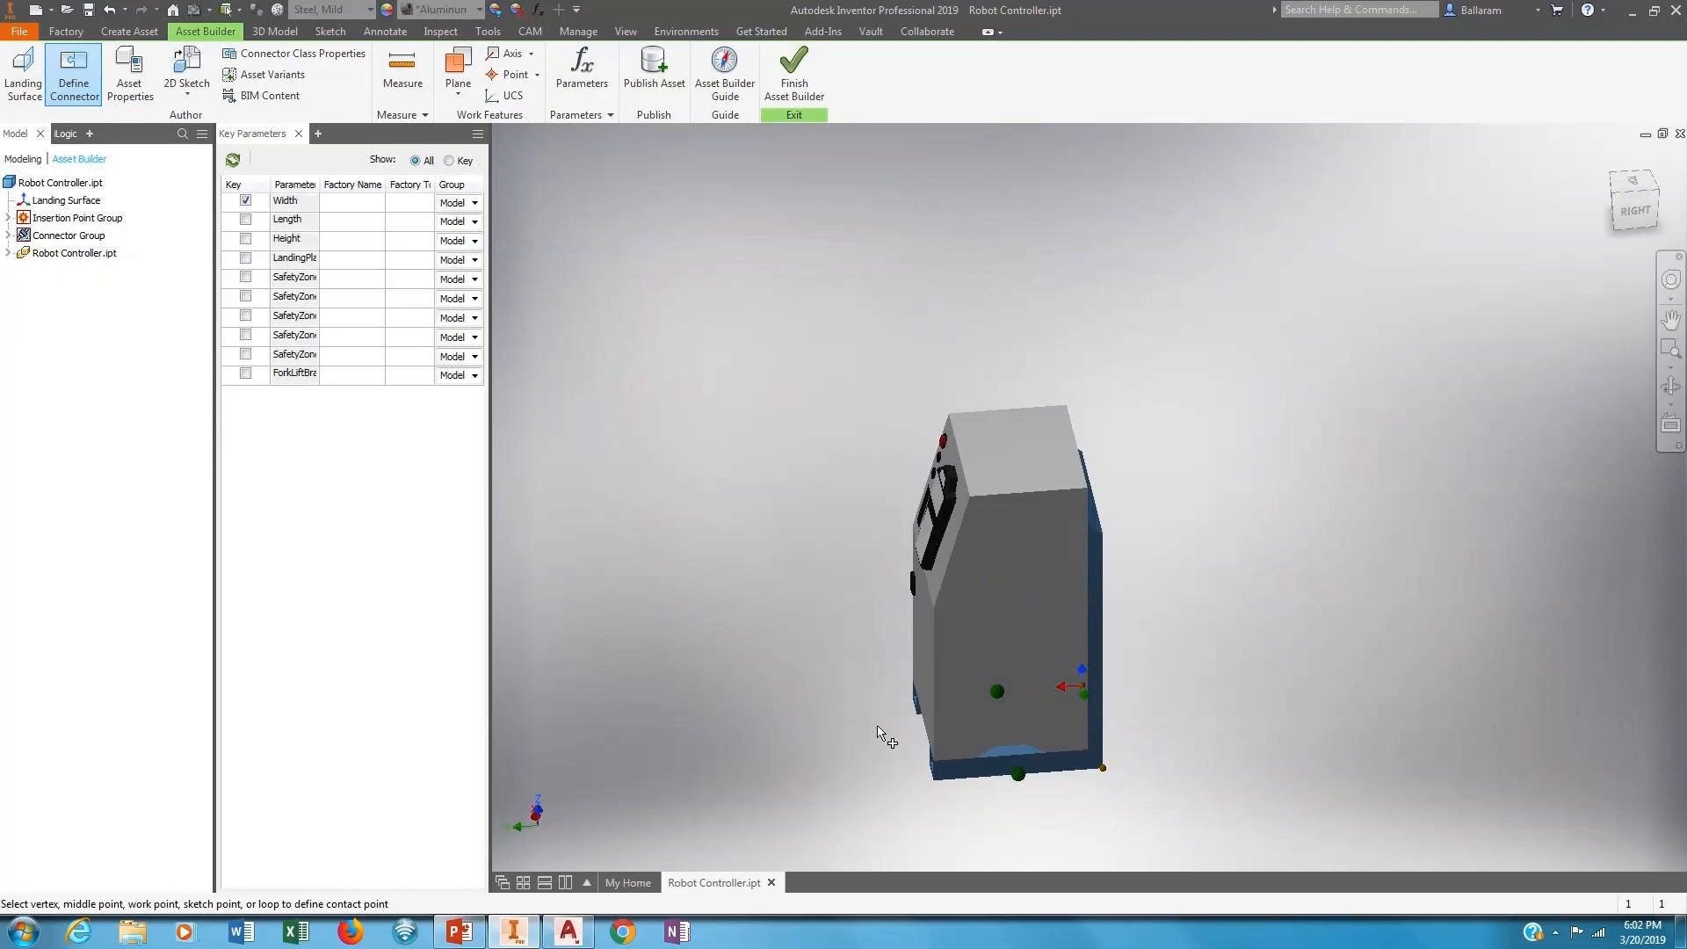
pyautogui.click(1018, 774)
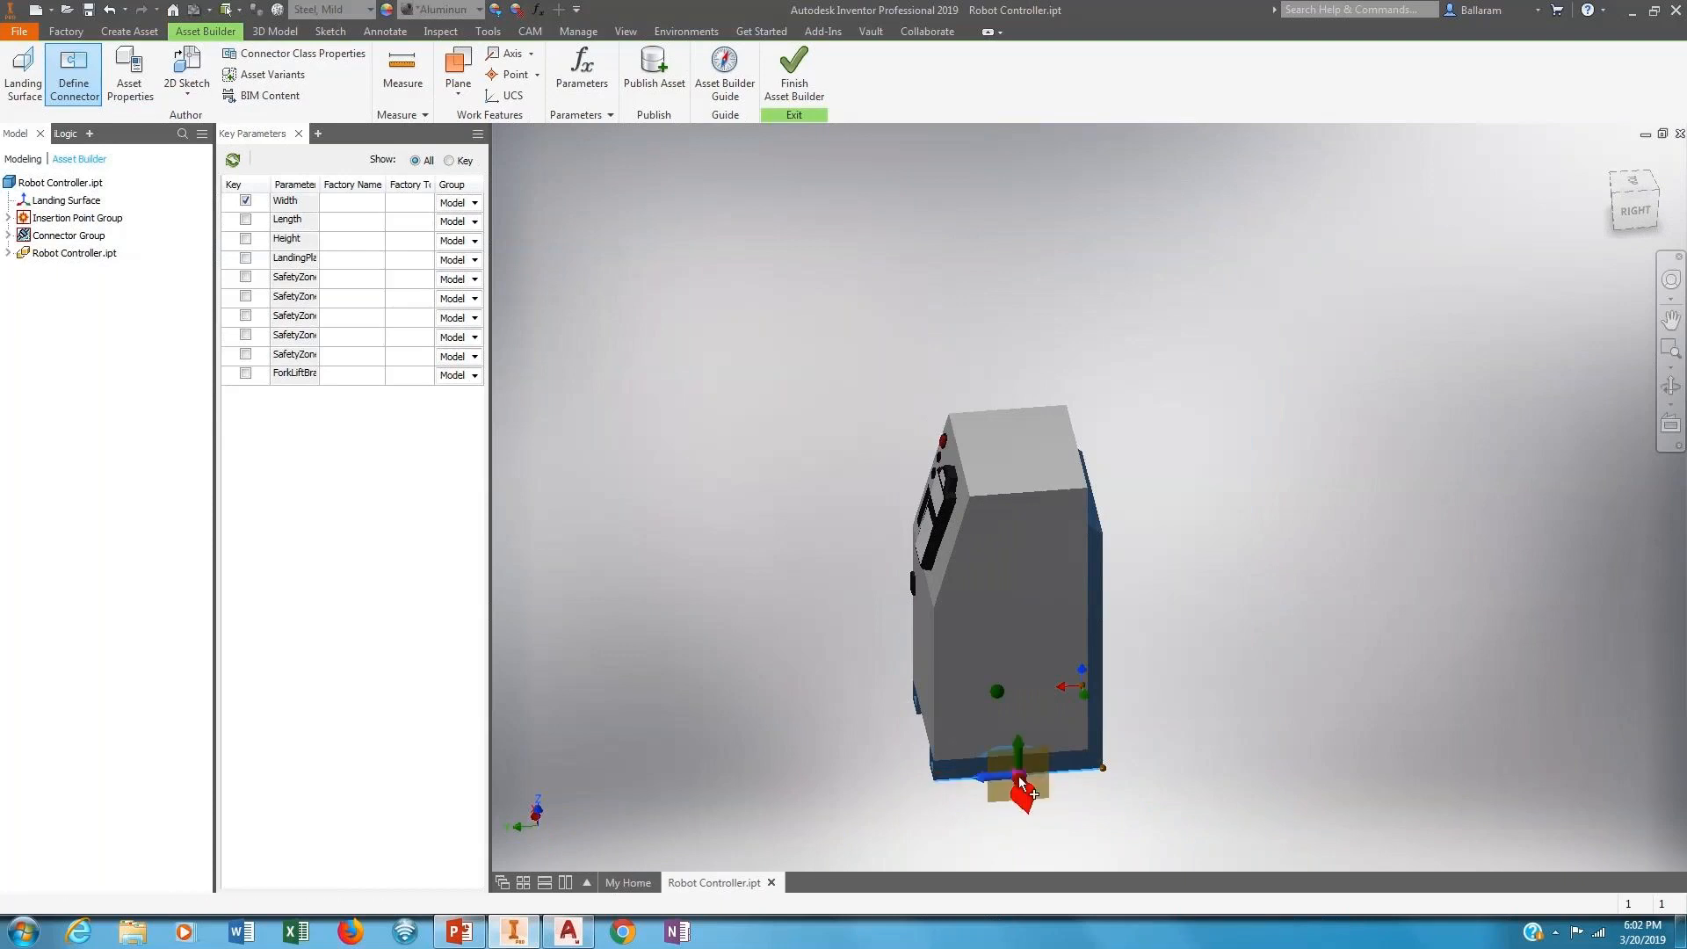
# Orient the connector outward from the rail's side face with its up direction perpendicular to the underside, and finish it.
pyautogui.keyDown('shift'); pyautogui.moveTo(1146, 779); pyautogui.dragTo(1009, 779, button='middle'); pyautogui.keyUp('shift')
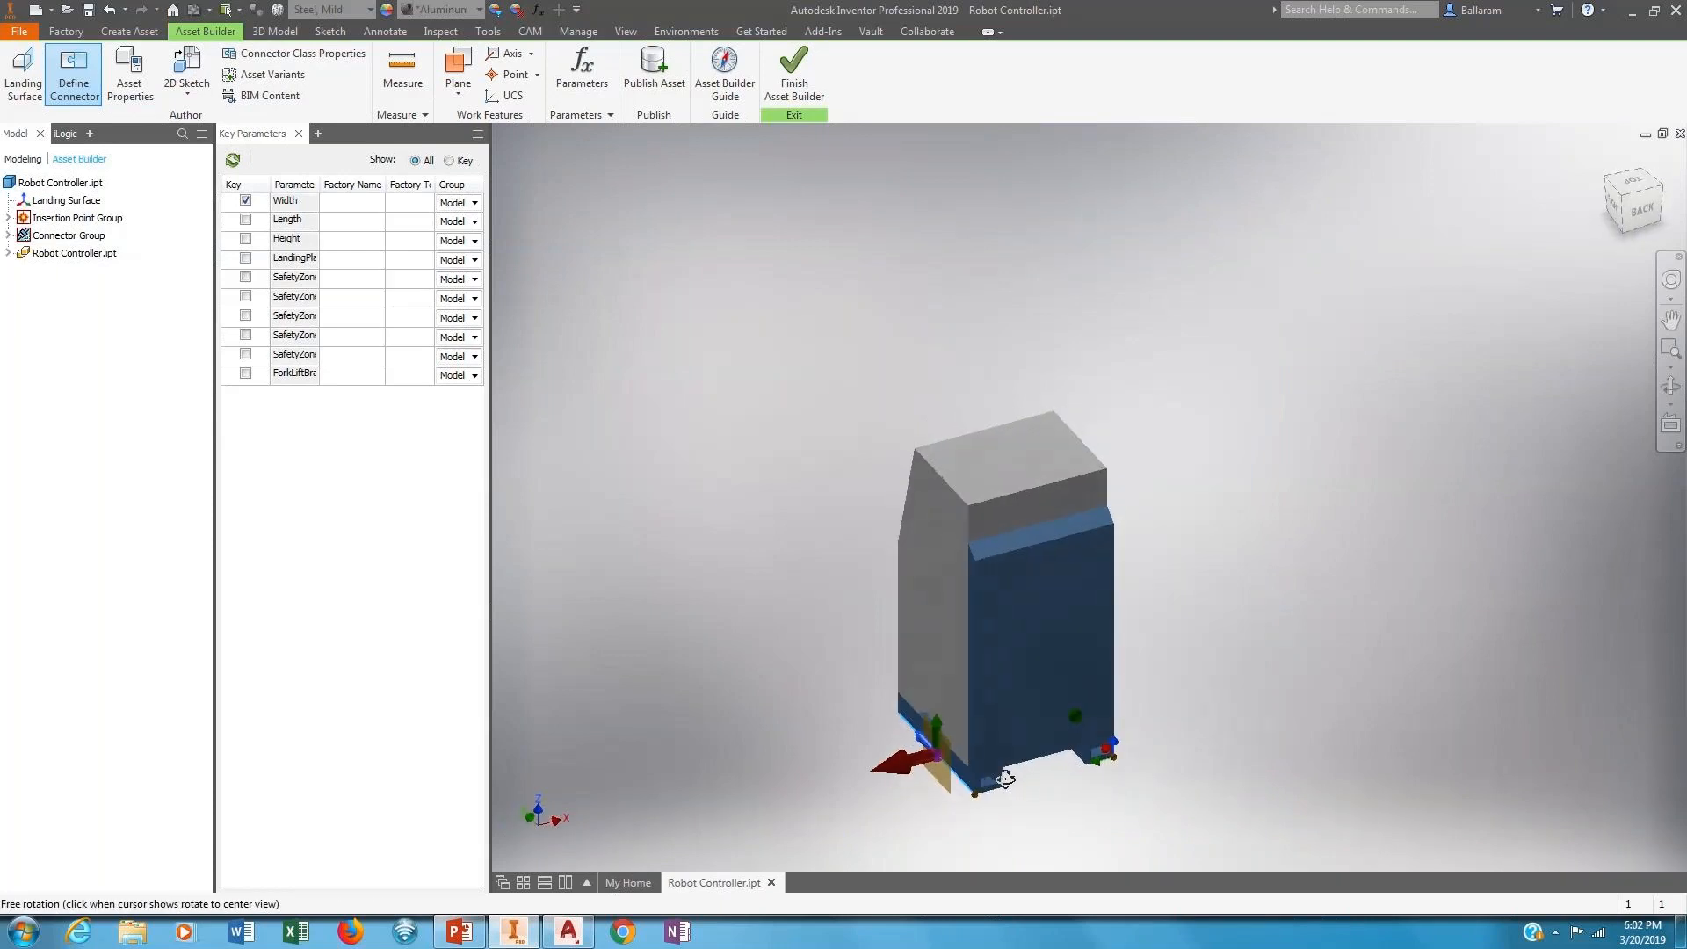
pyautogui.scroll(-4, 918, 778)
pyautogui.scroll(-3, 901, 775)
pyautogui.click(973, 630)
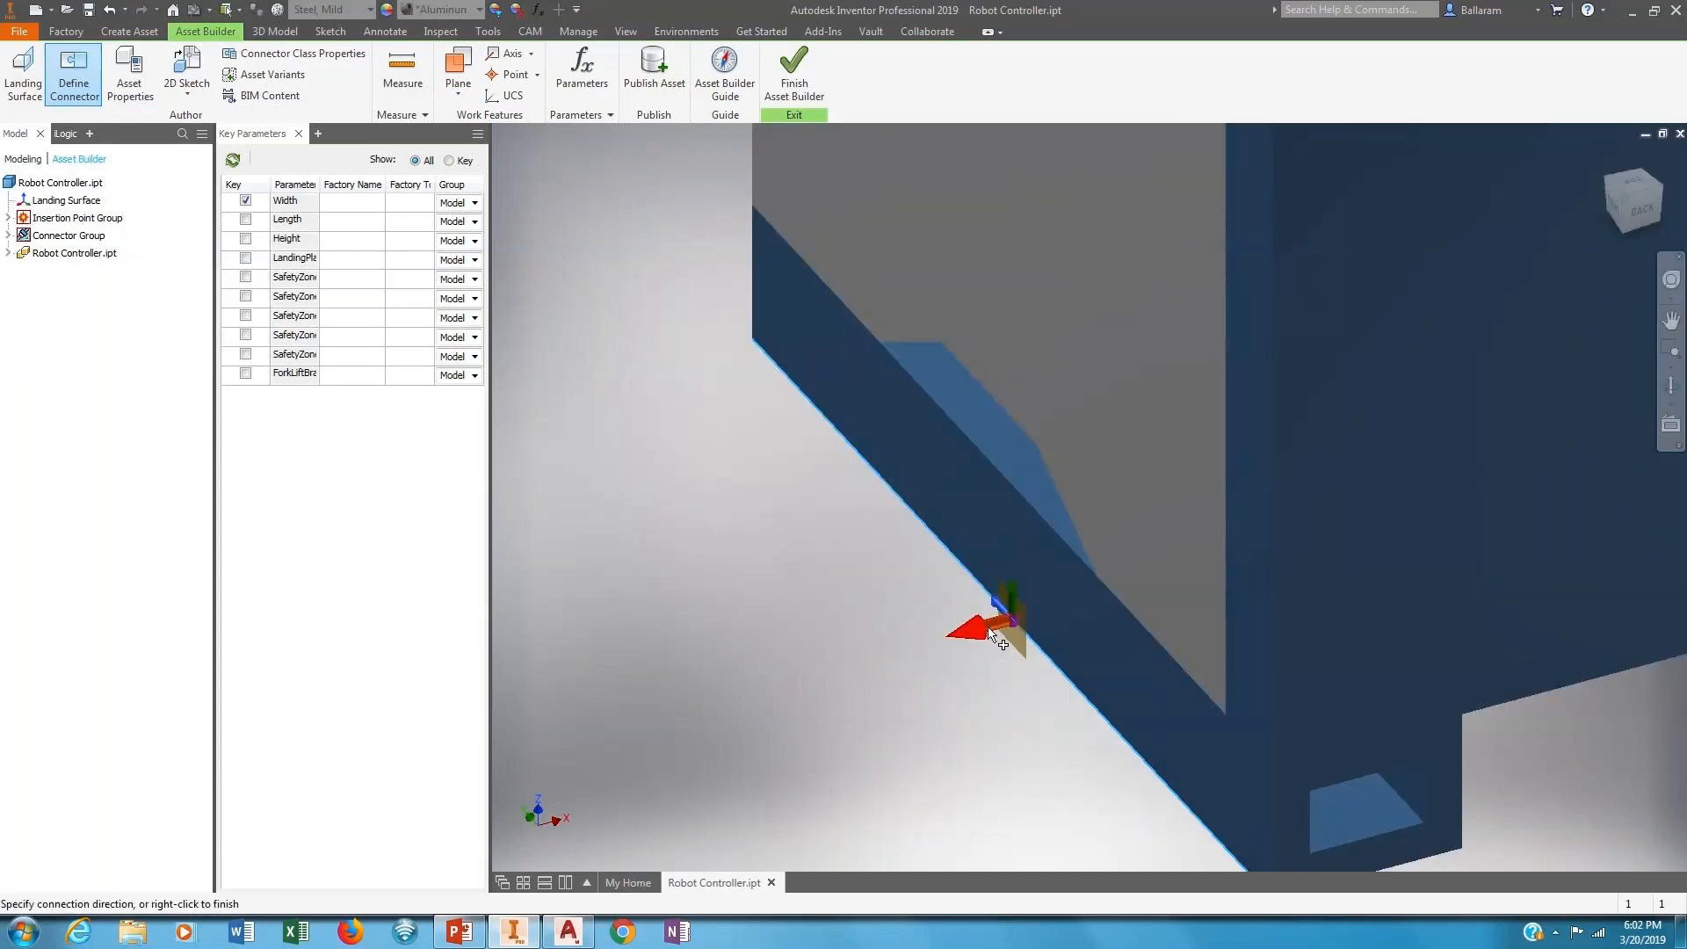
pyautogui.click(1125, 652)
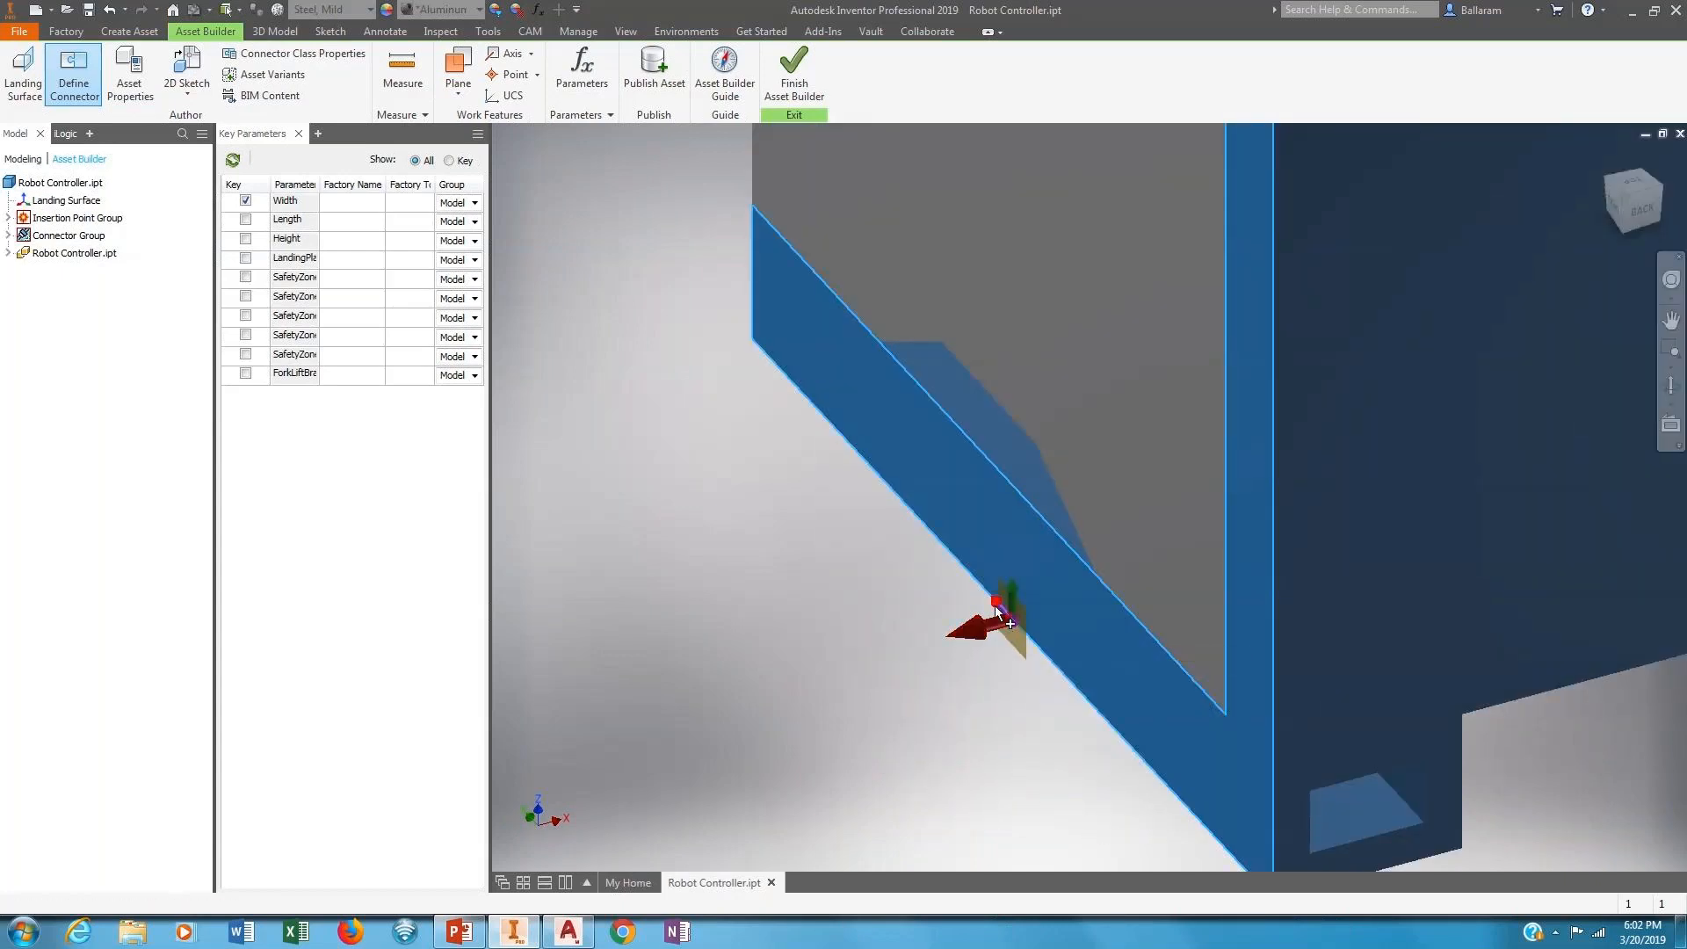
pyautogui.click(1159, 705)
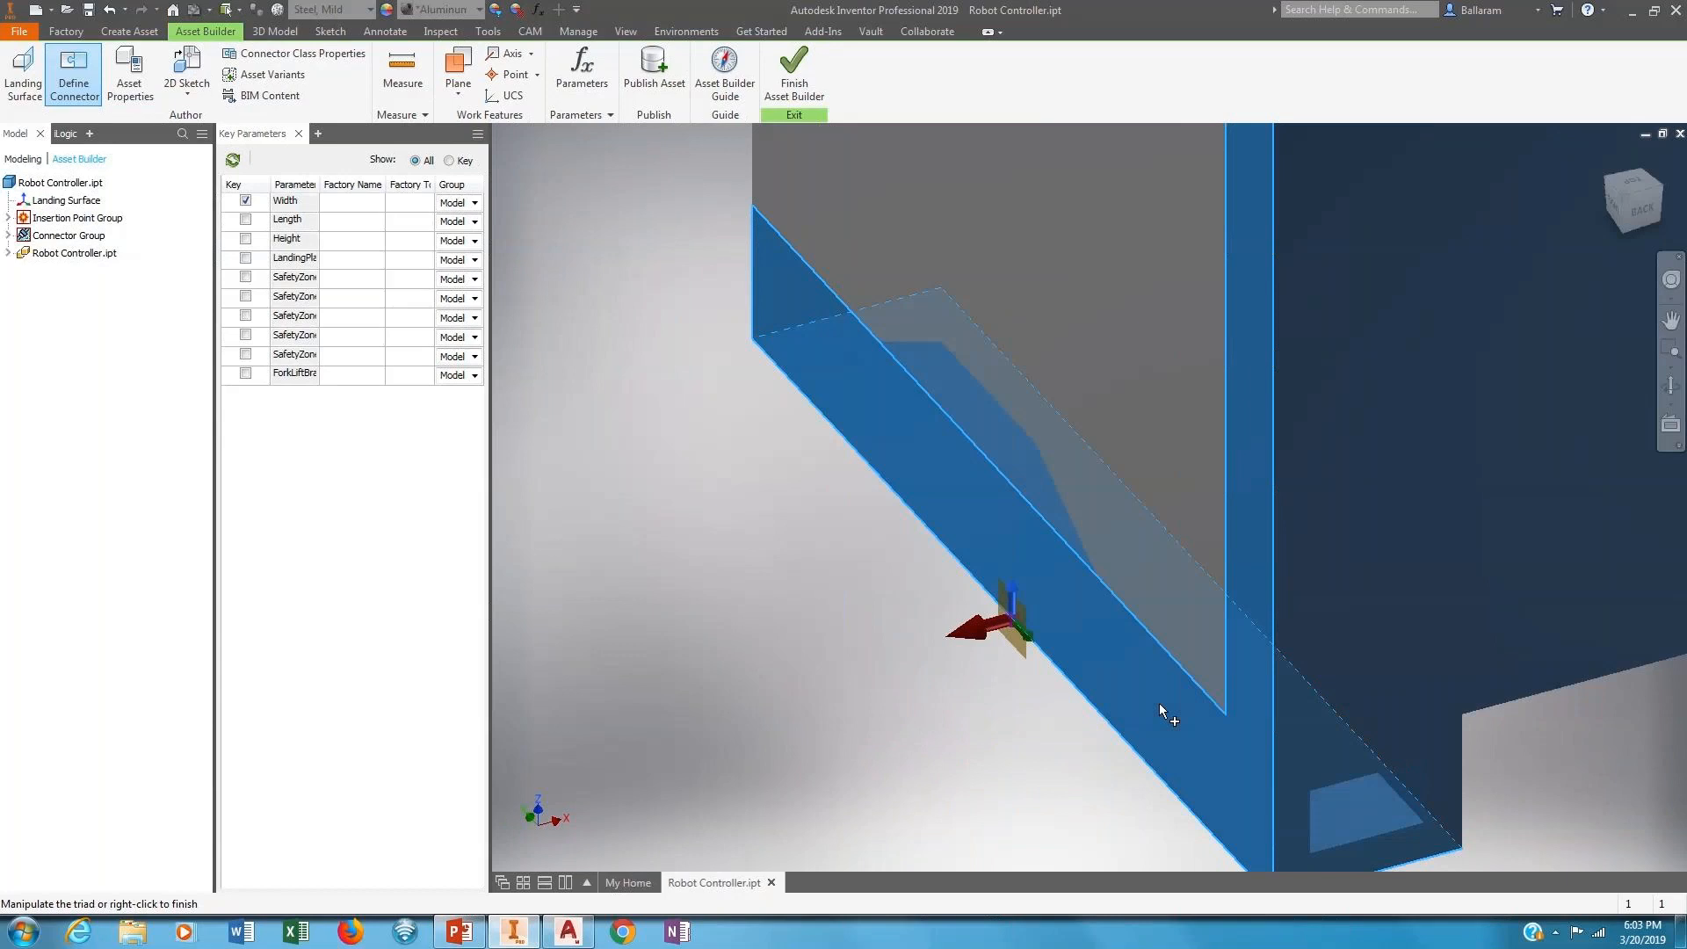
pyautogui.keyDown('shift'); pyautogui.moveTo(653, 682); pyautogui.dragTo(1039, 677, button='middle'); pyautogui.keyUp('shift')
pyautogui.scroll(5, 777, 608)
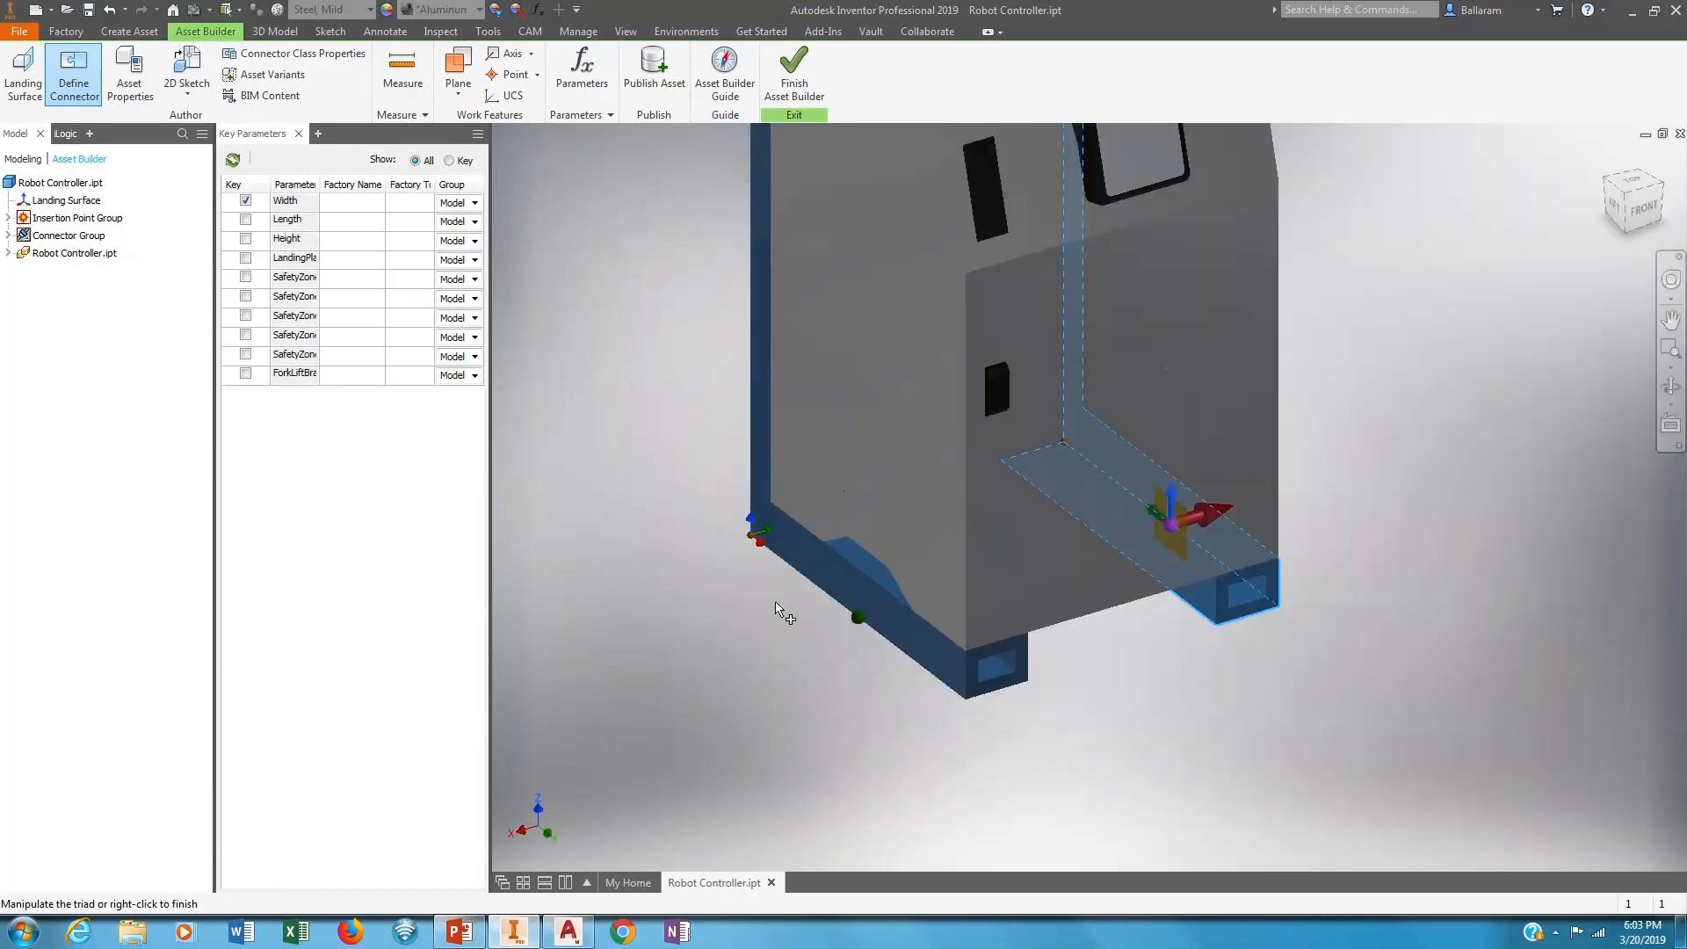
pyautogui.rightClick(797, 599)
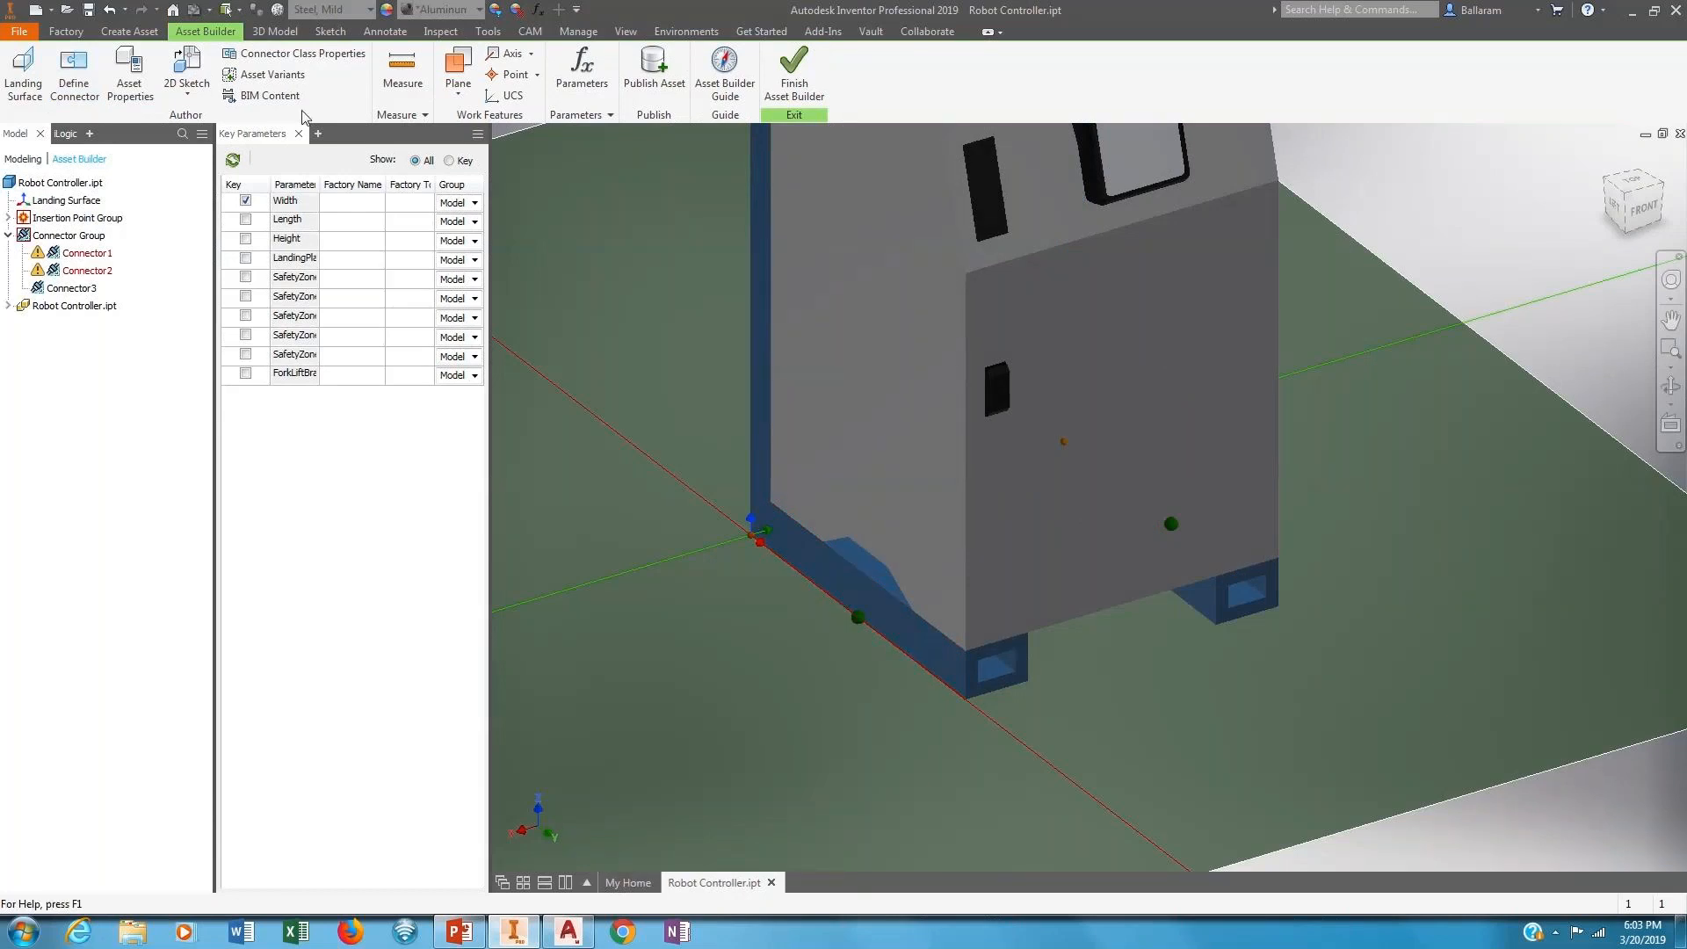
# Define a second connector at the midpoint of the left base rail's lower outer edge, oriented by the rail's side face and underside.
pyautogui.click(75, 84)
pyautogui.scroll(-5, 886, 615)
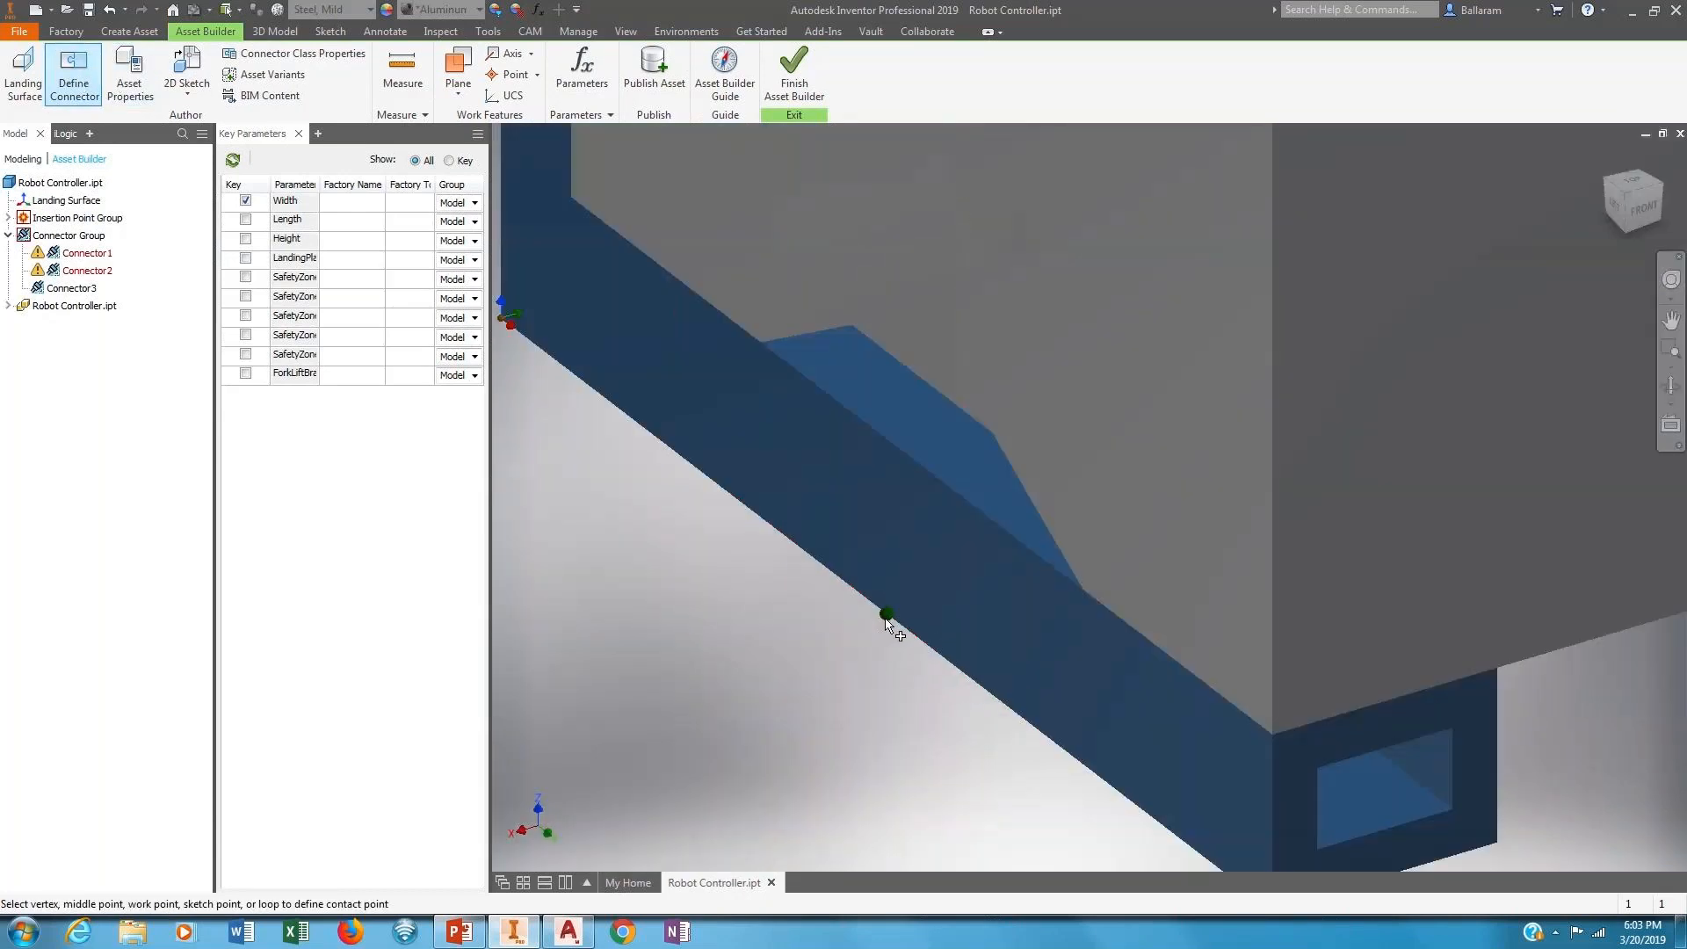
pyautogui.click(885, 617)
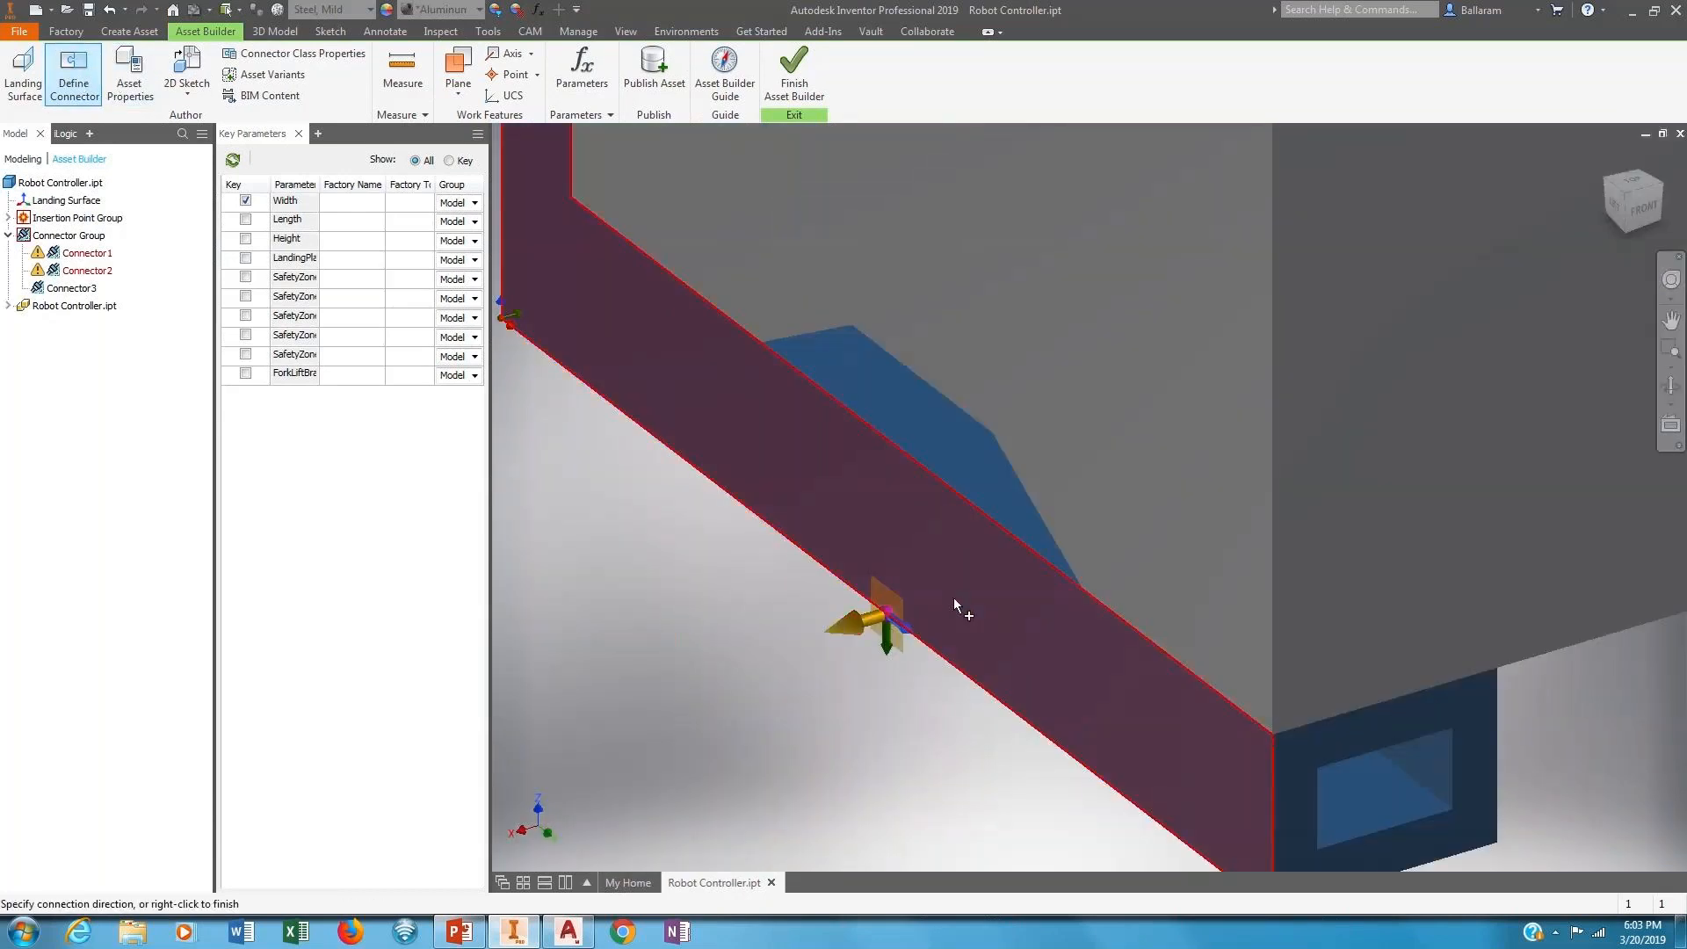
pyautogui.click(952, 598)
pyautogui.click(952, 597)
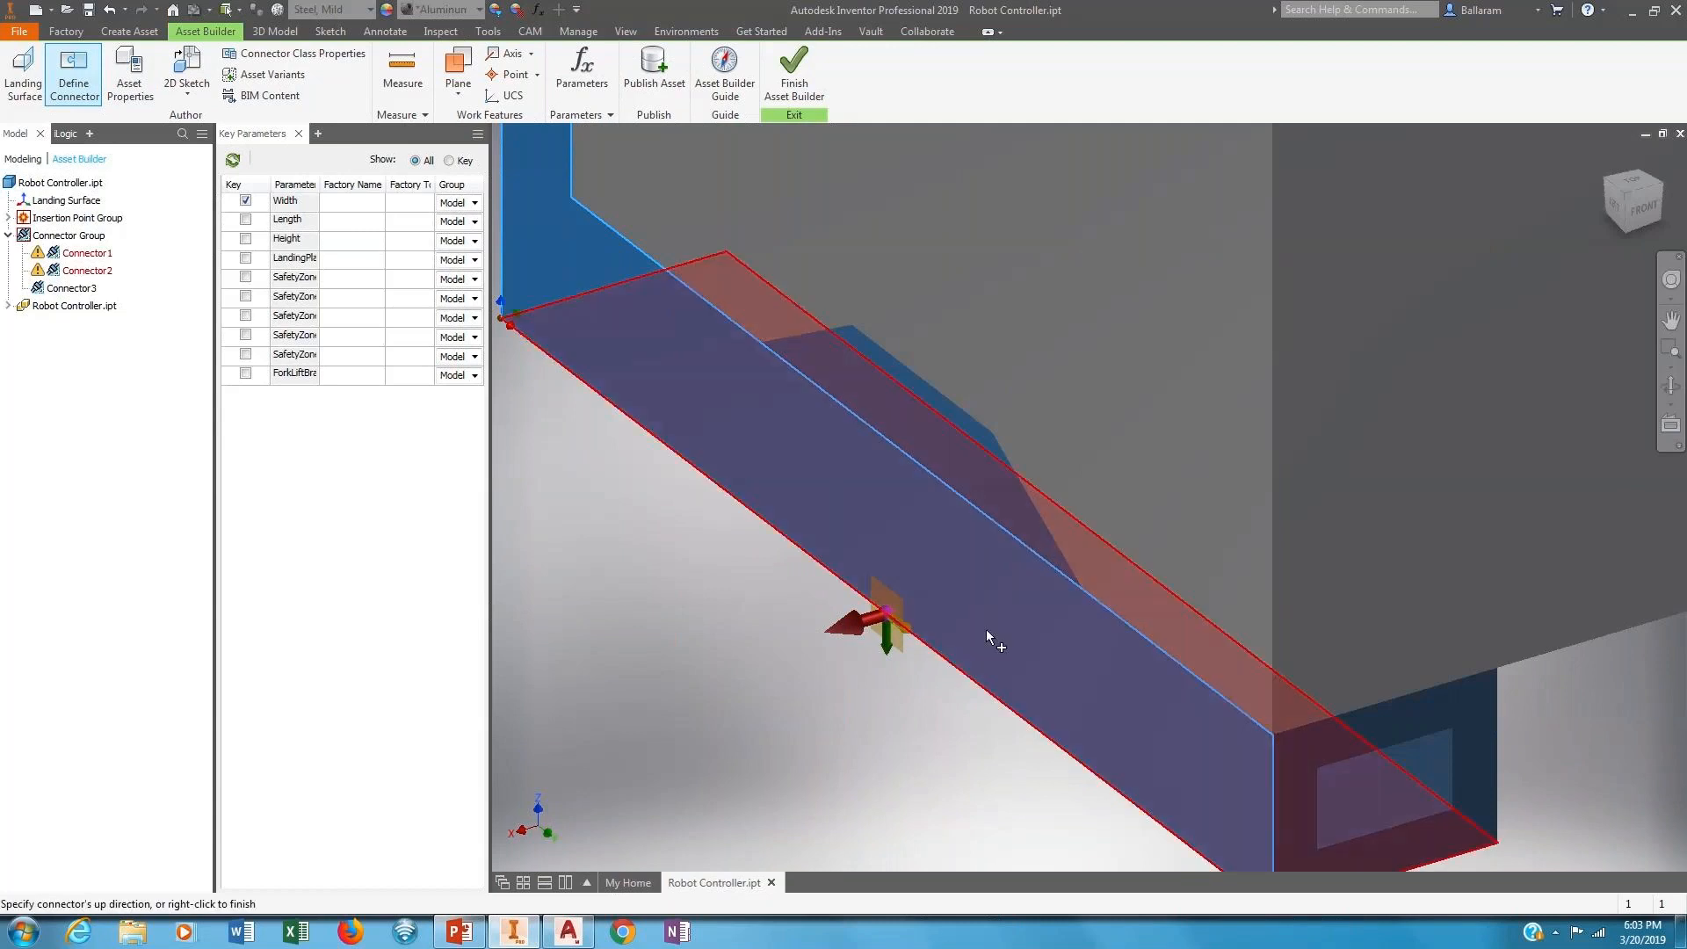
pyautogui.click(1033, 631)
# Redirect the second connector's up direction upward along the base rail's vertical end edge and finish the connector.
pyautogui.click(902, 633)
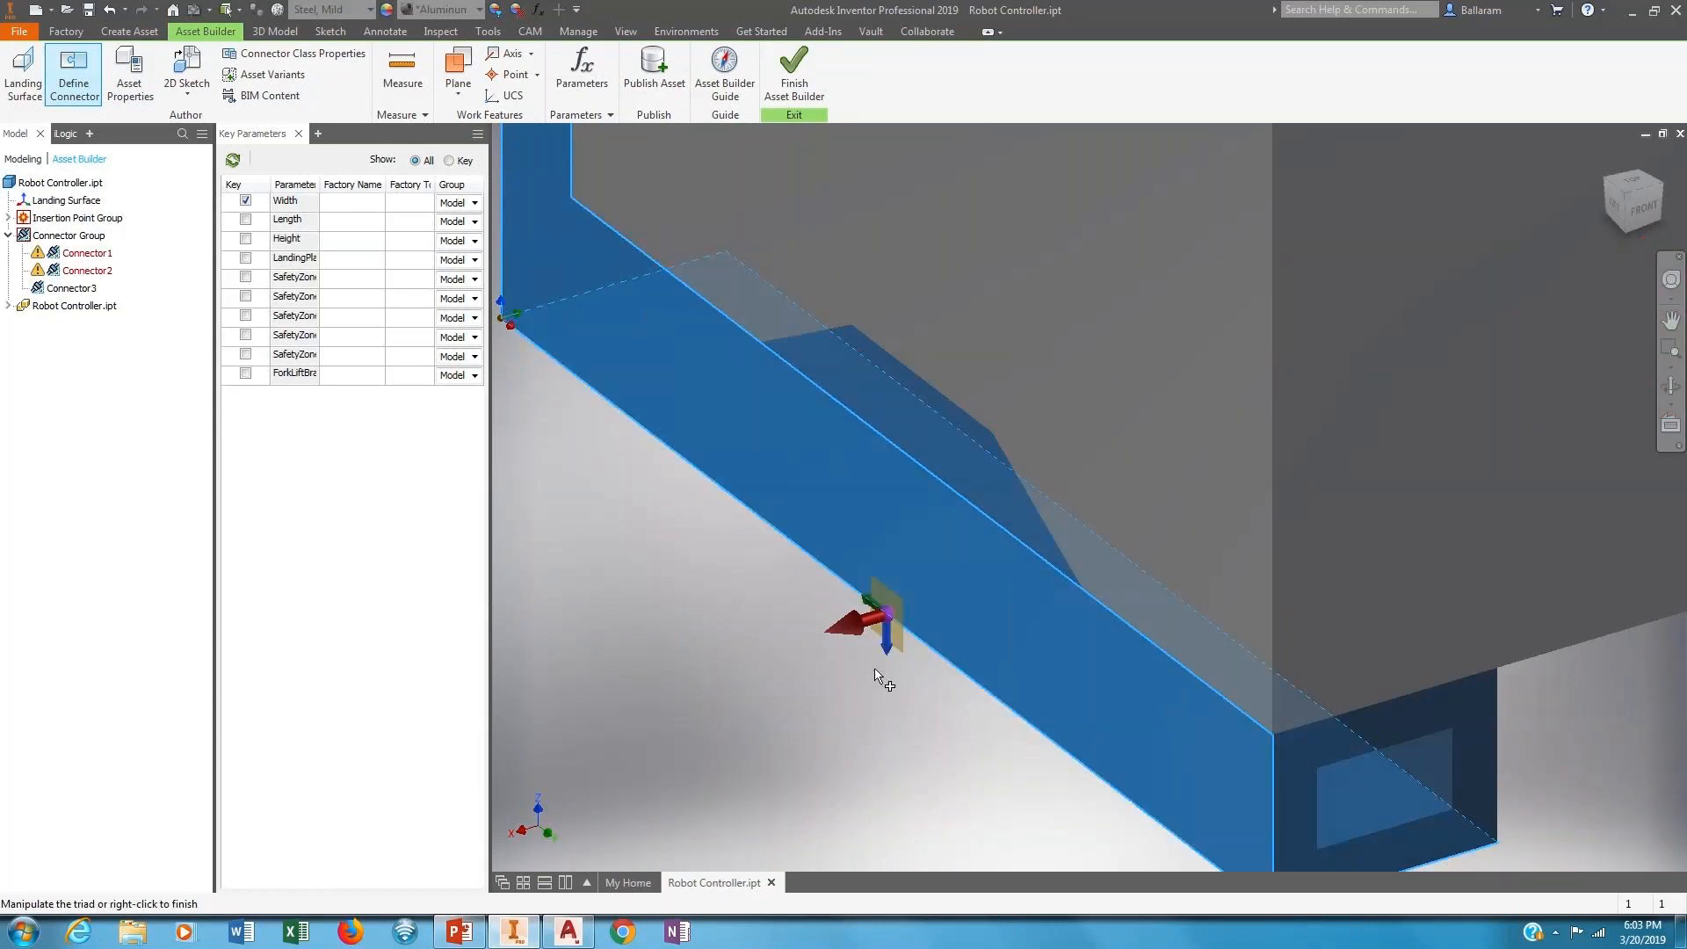
pyautogui.click(1109, 757)
pyautogui.click(885, 645)
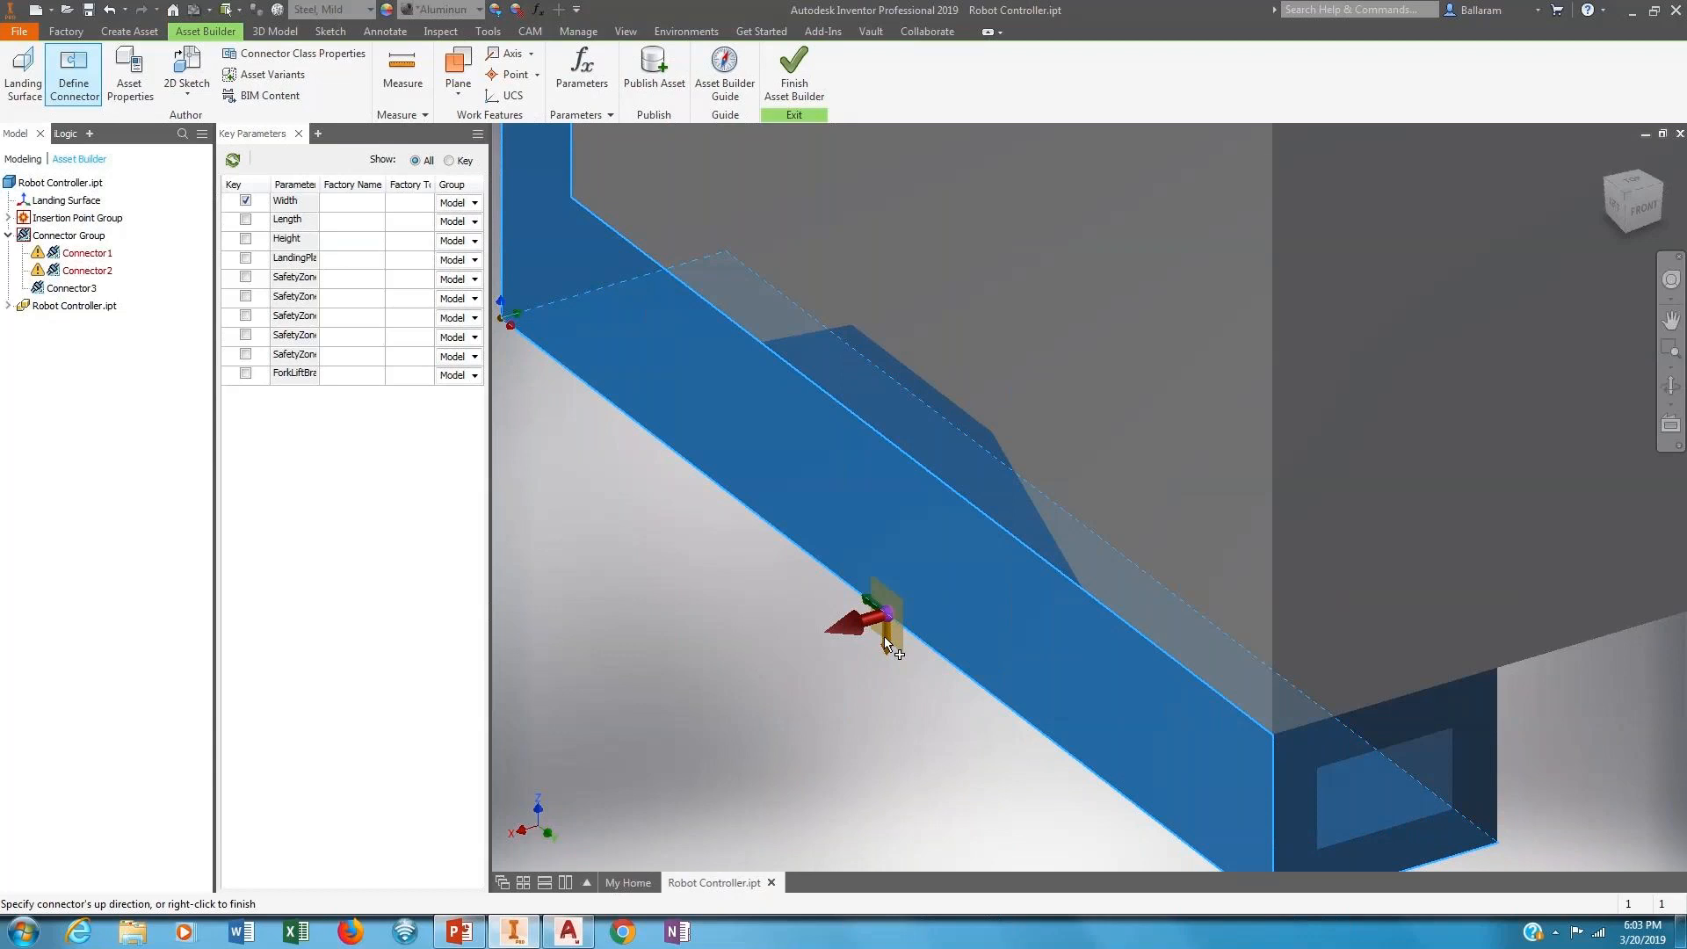
pyautogui.click(972, 646)
pyautogui.click(889, 652)
pyautogui.click(1271, 775)
pyautogui.rightClick(793, 600)
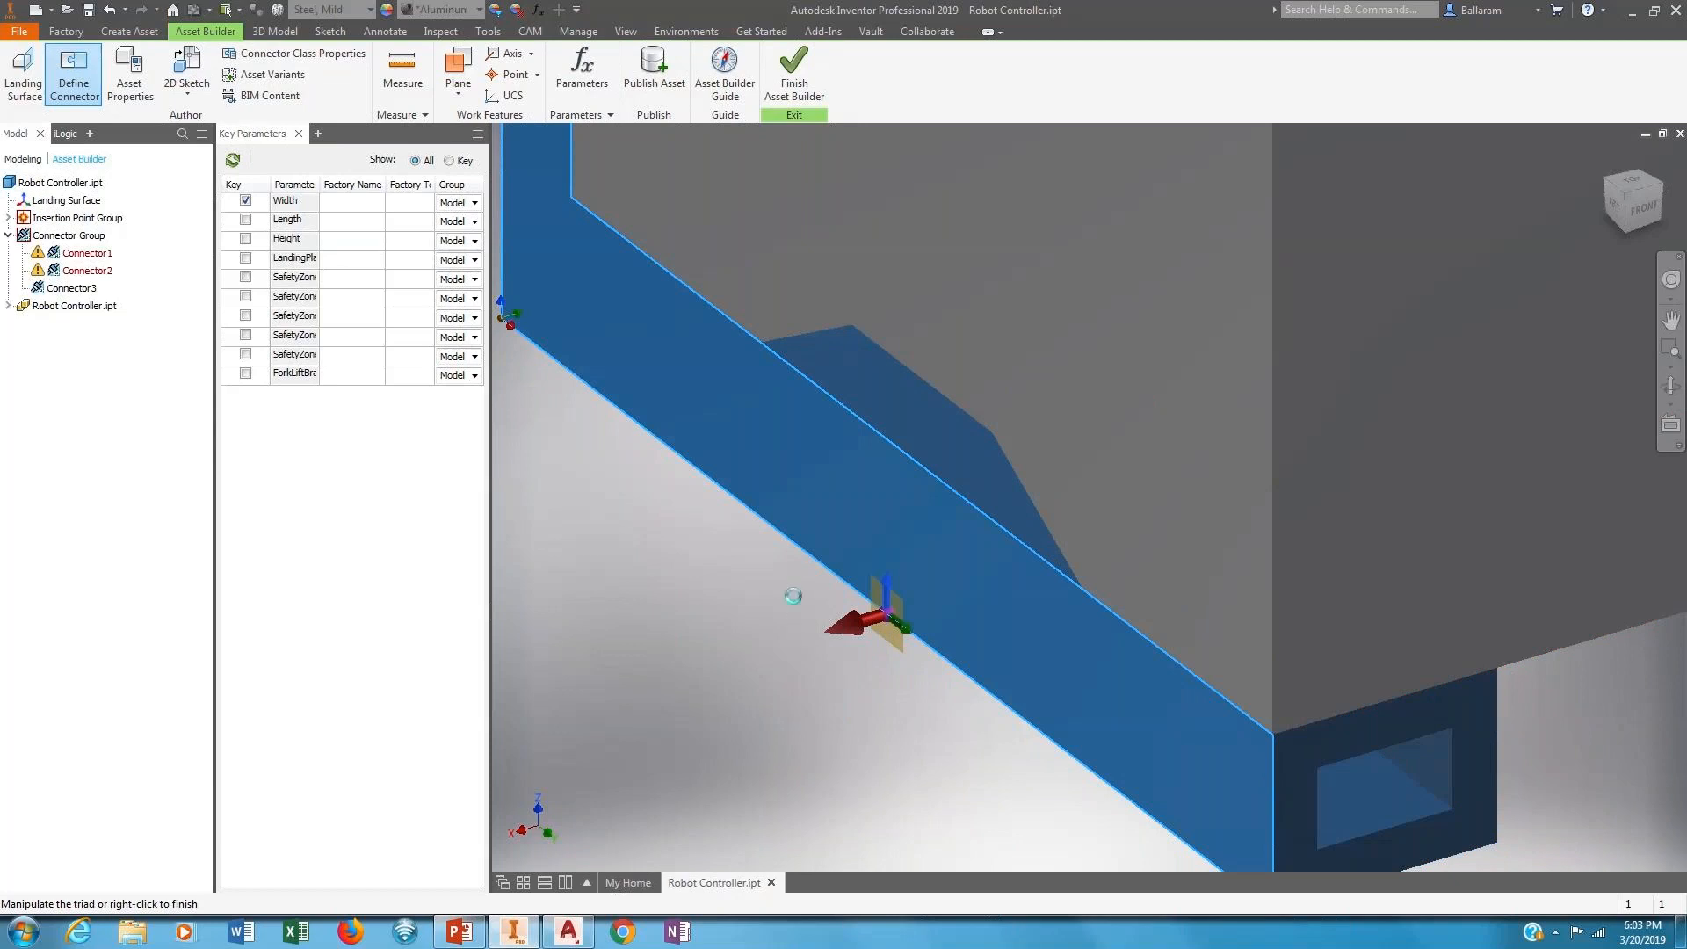
pyautogui.scroll(4, 792, 599)
pyautogui.scroll(3, 792, 600)
pyautogui.keyDown('shift'); pyautogui.moveTo(792, 608); pyautogui.dragTo(792, 603, button='middle'); pyautogui.keyUp('shift')
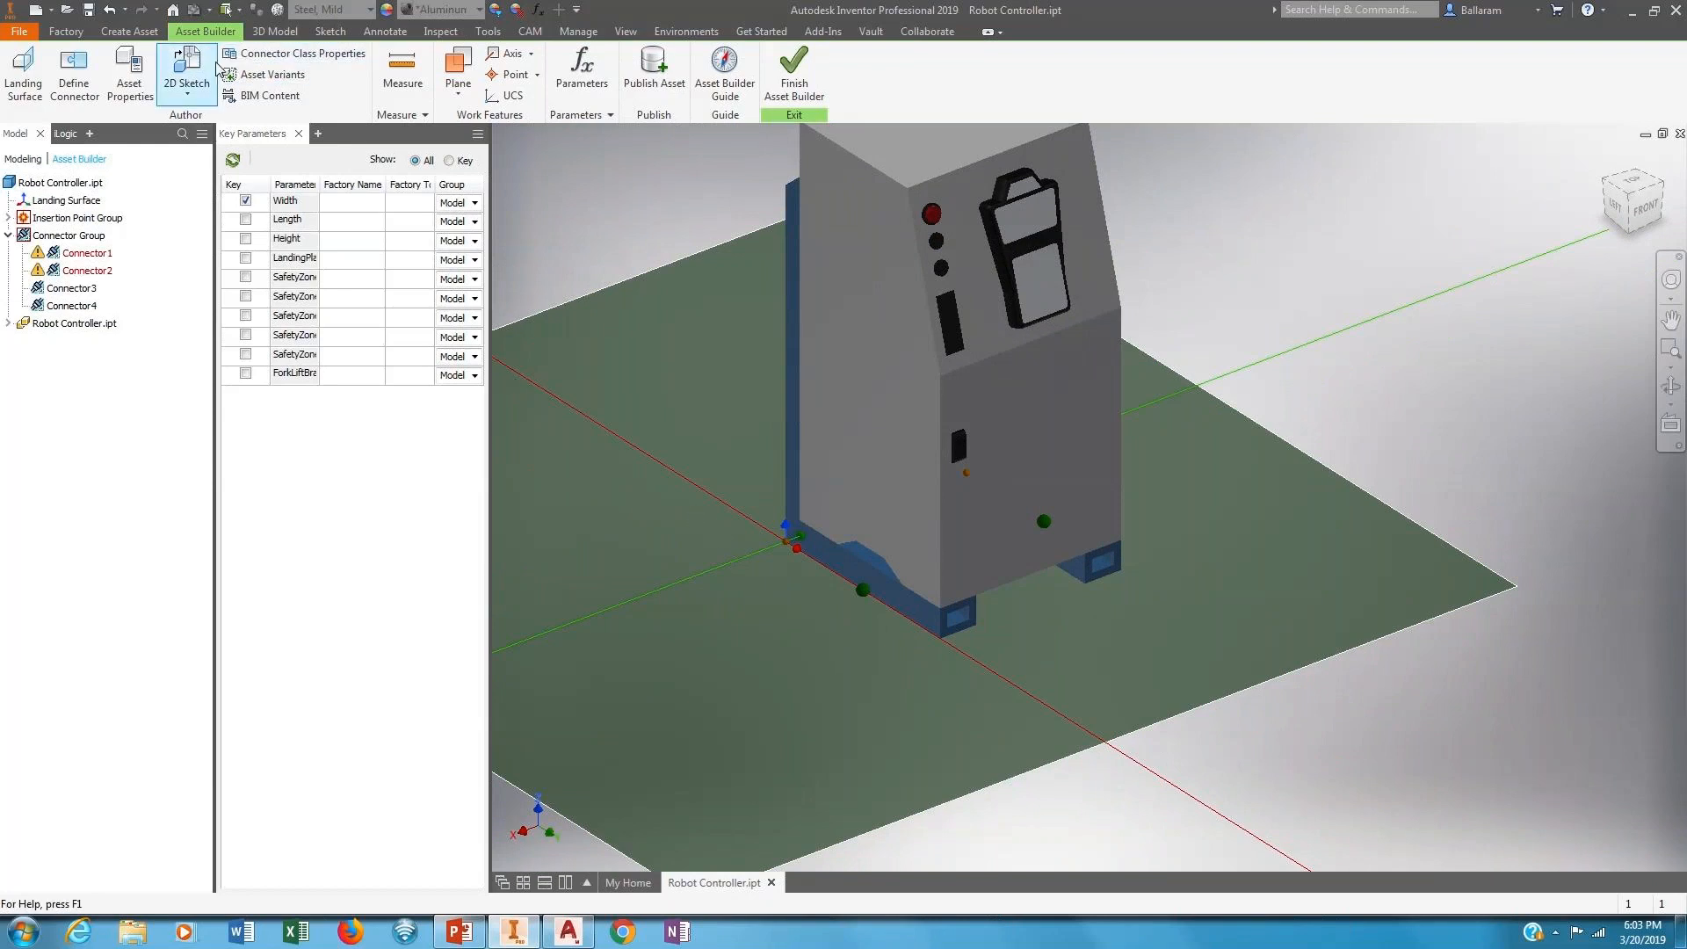
# Review the Width-based asset variants and their parameter mapping, adding a trial fourth variant and removing it again.
pyautogui.click(288, 76)
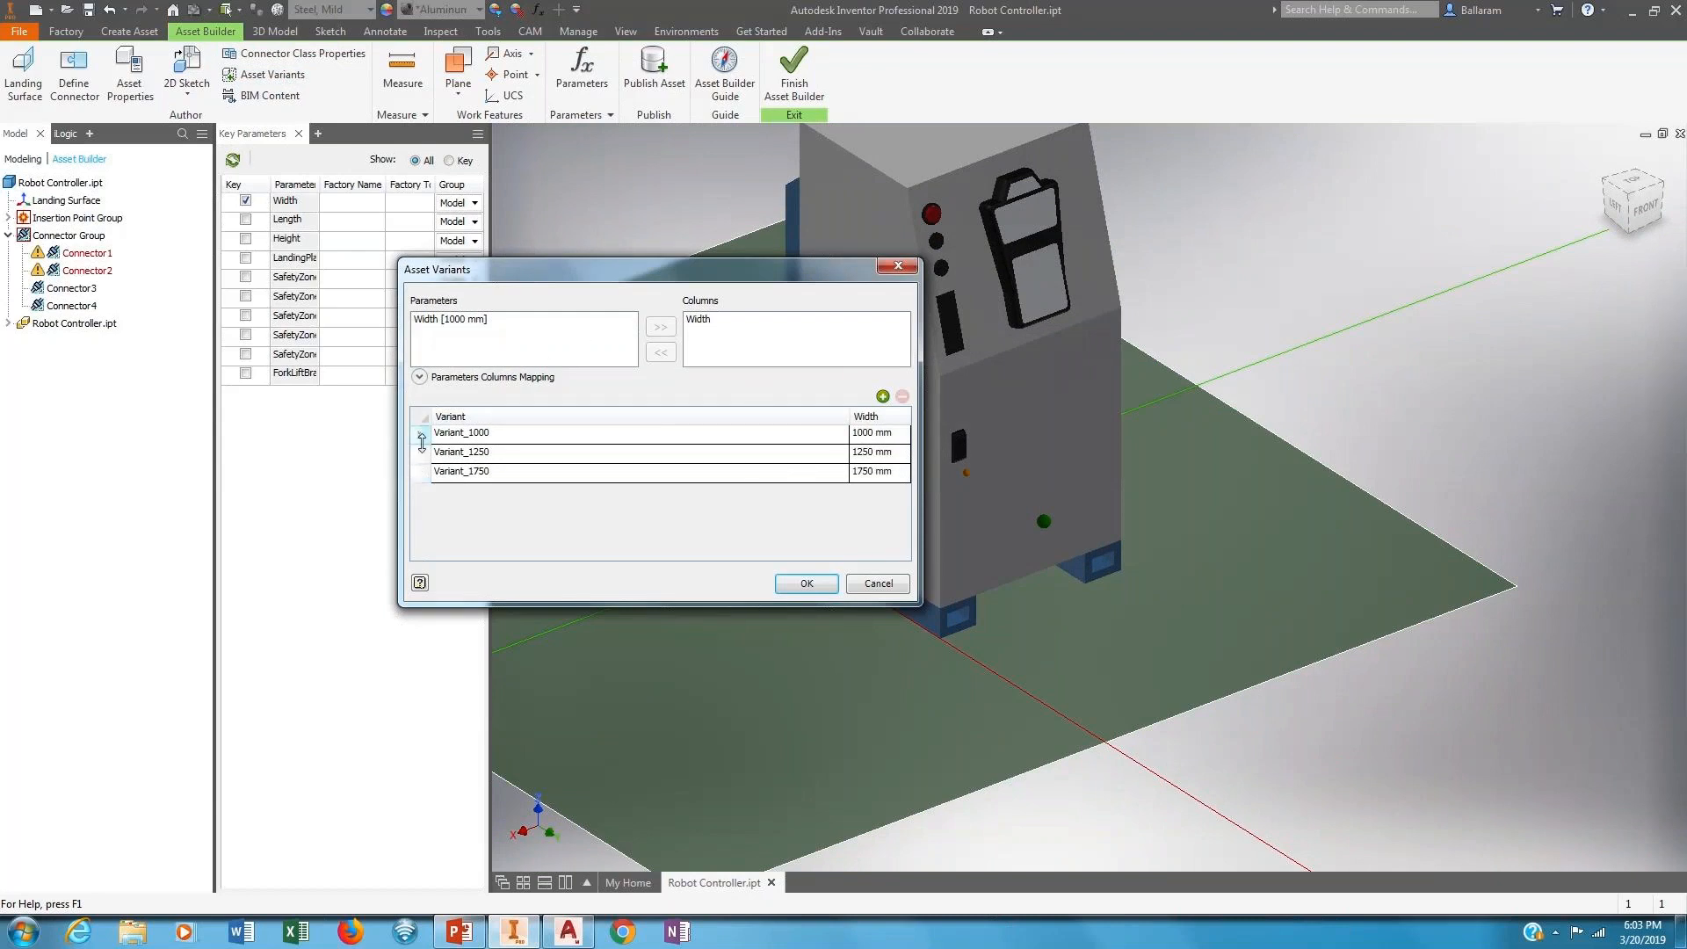
pyautogui.click(421, 436)
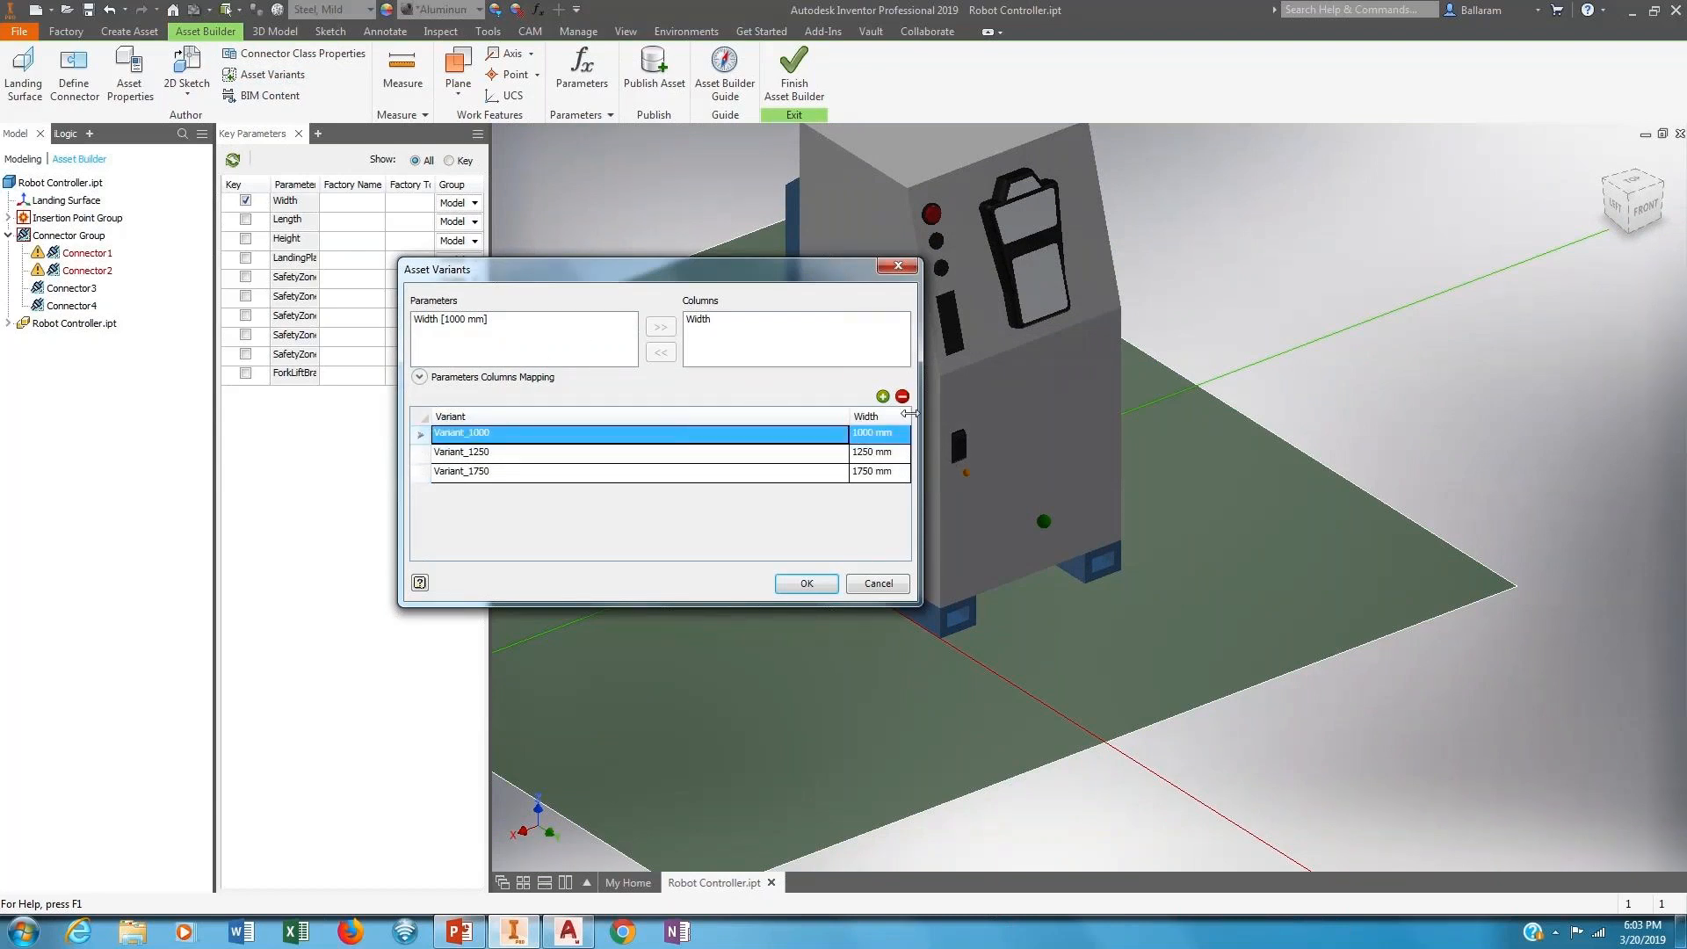
pyautogui.click(883, 397)
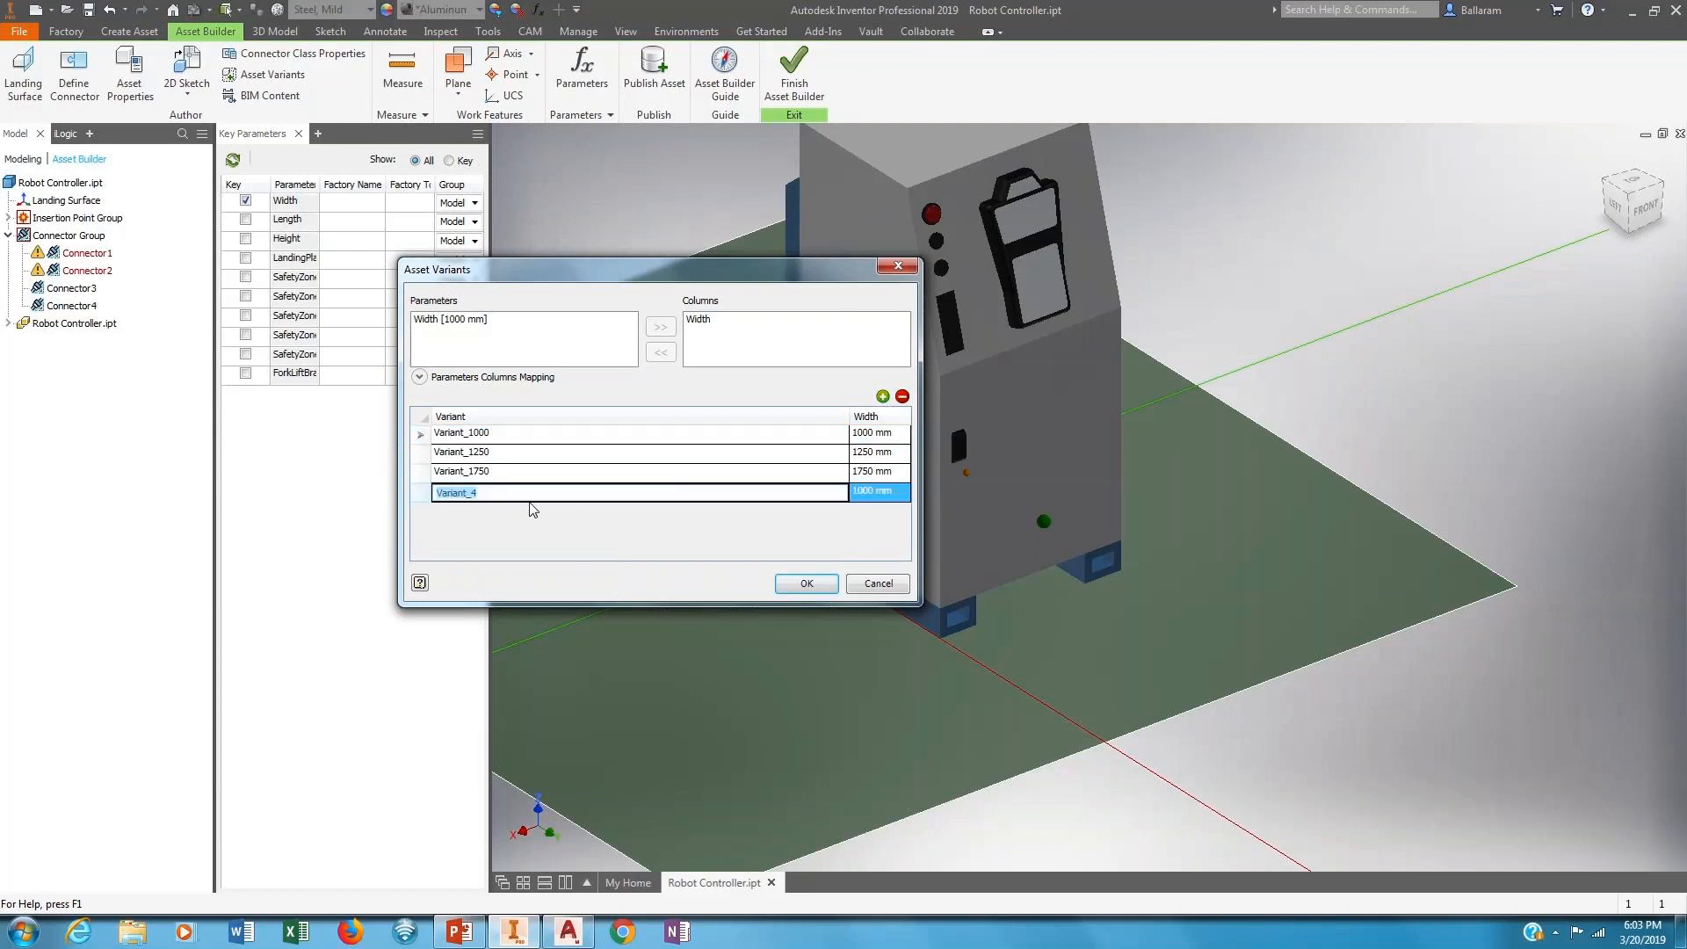
pyautogui.click(902, 396)
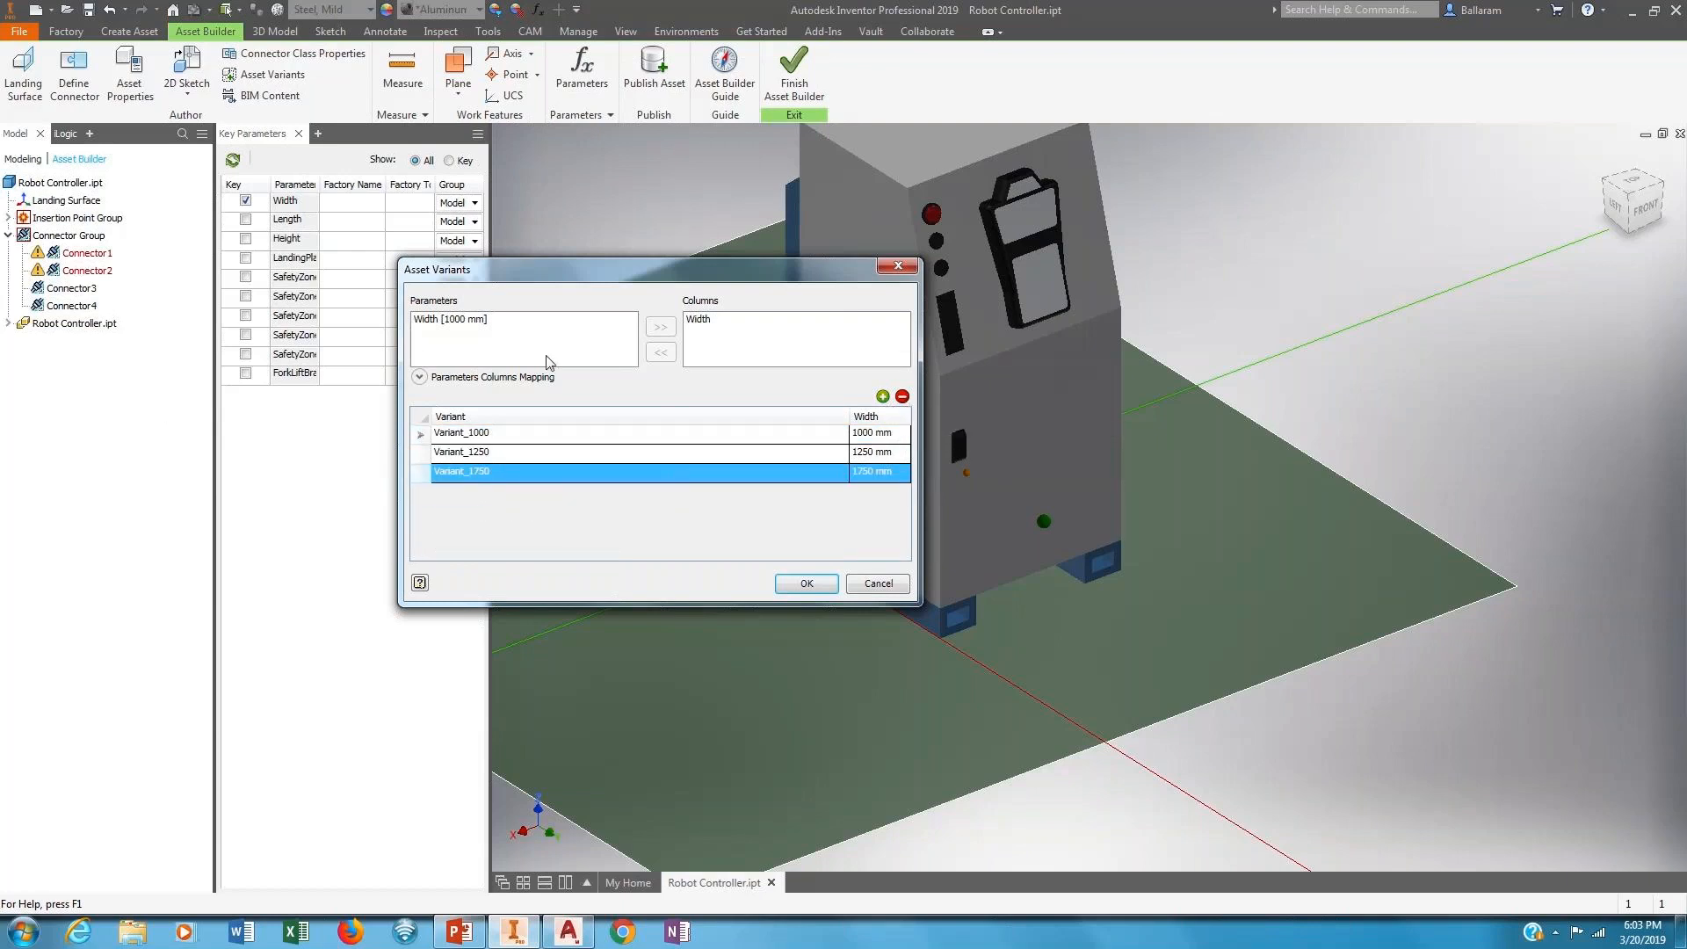
pyautogui.click(490, 321)
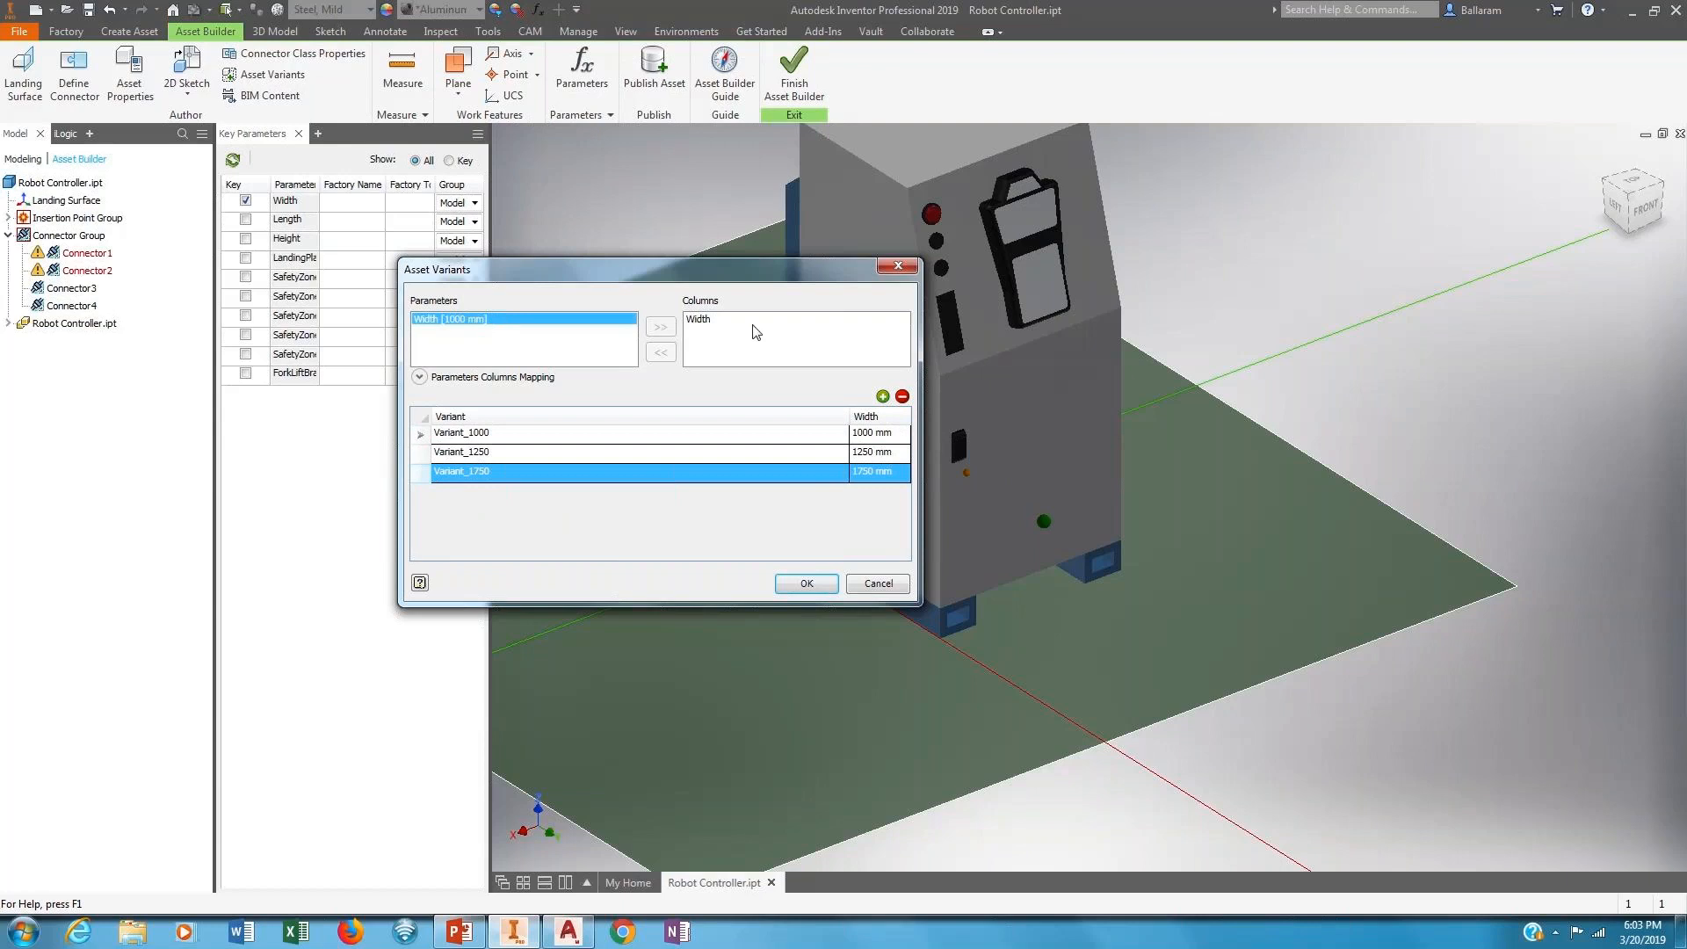
pyautogui.click(425, 379)
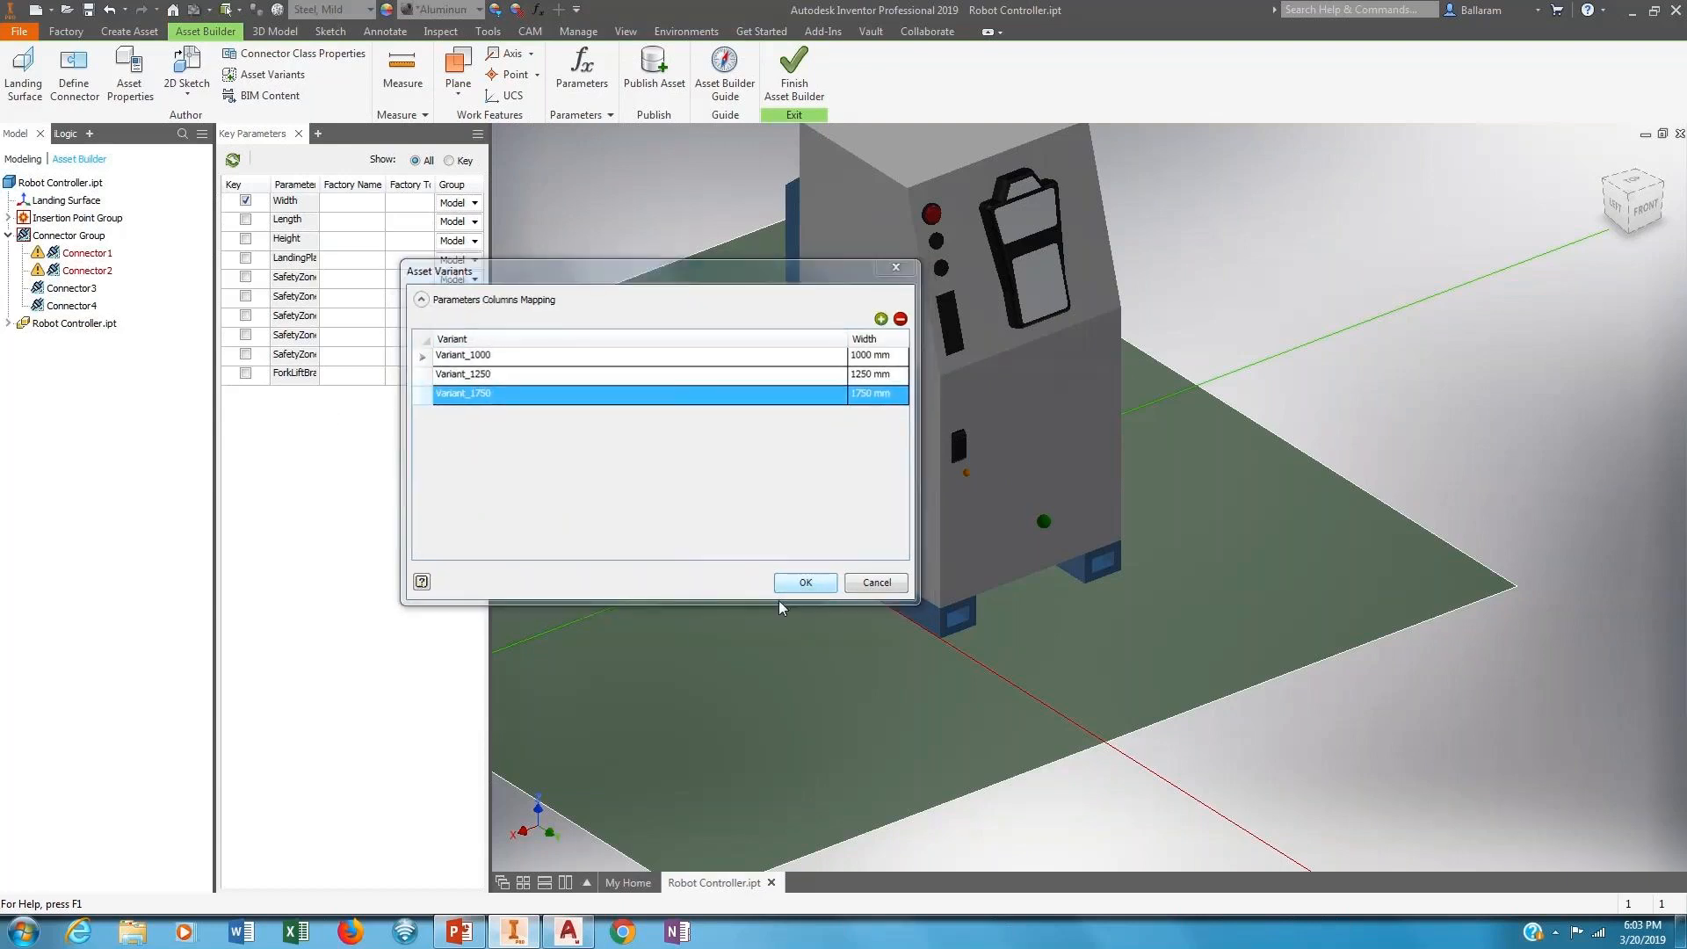
pyautogui.click(804, 583)
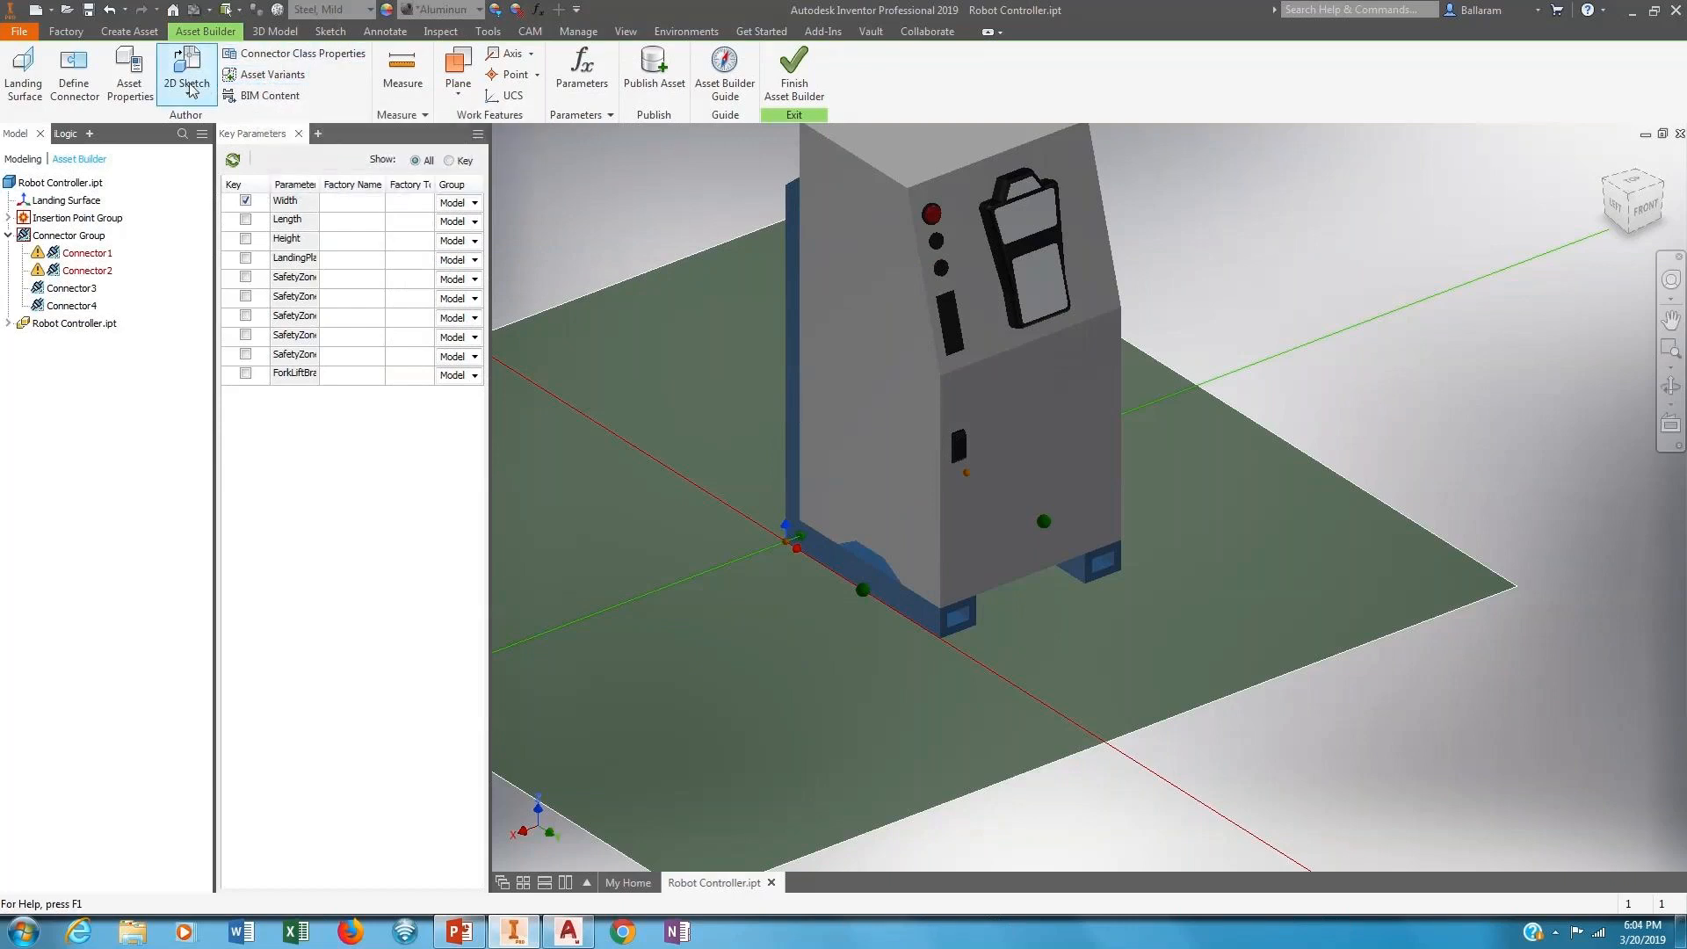
# Replace the author in the asset's summary properties with Baker Baynes.
pyautogui.click(140, 82)
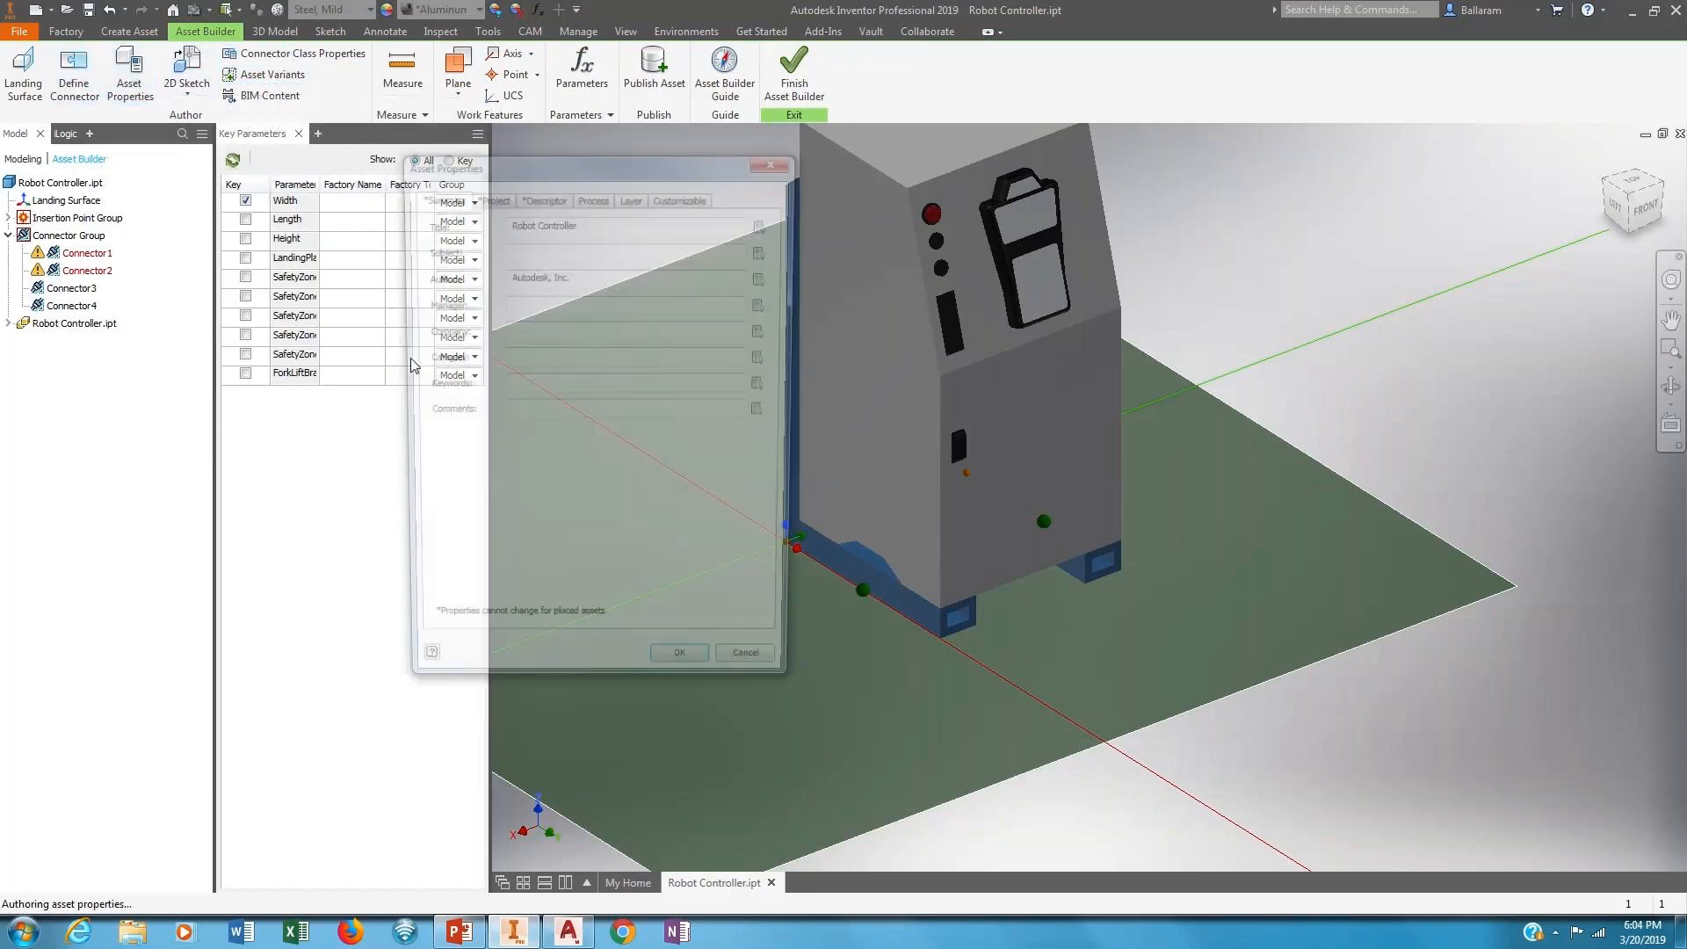
pyautogui.moveTo(579, 272); pyautogui.dragTo(501, 277)
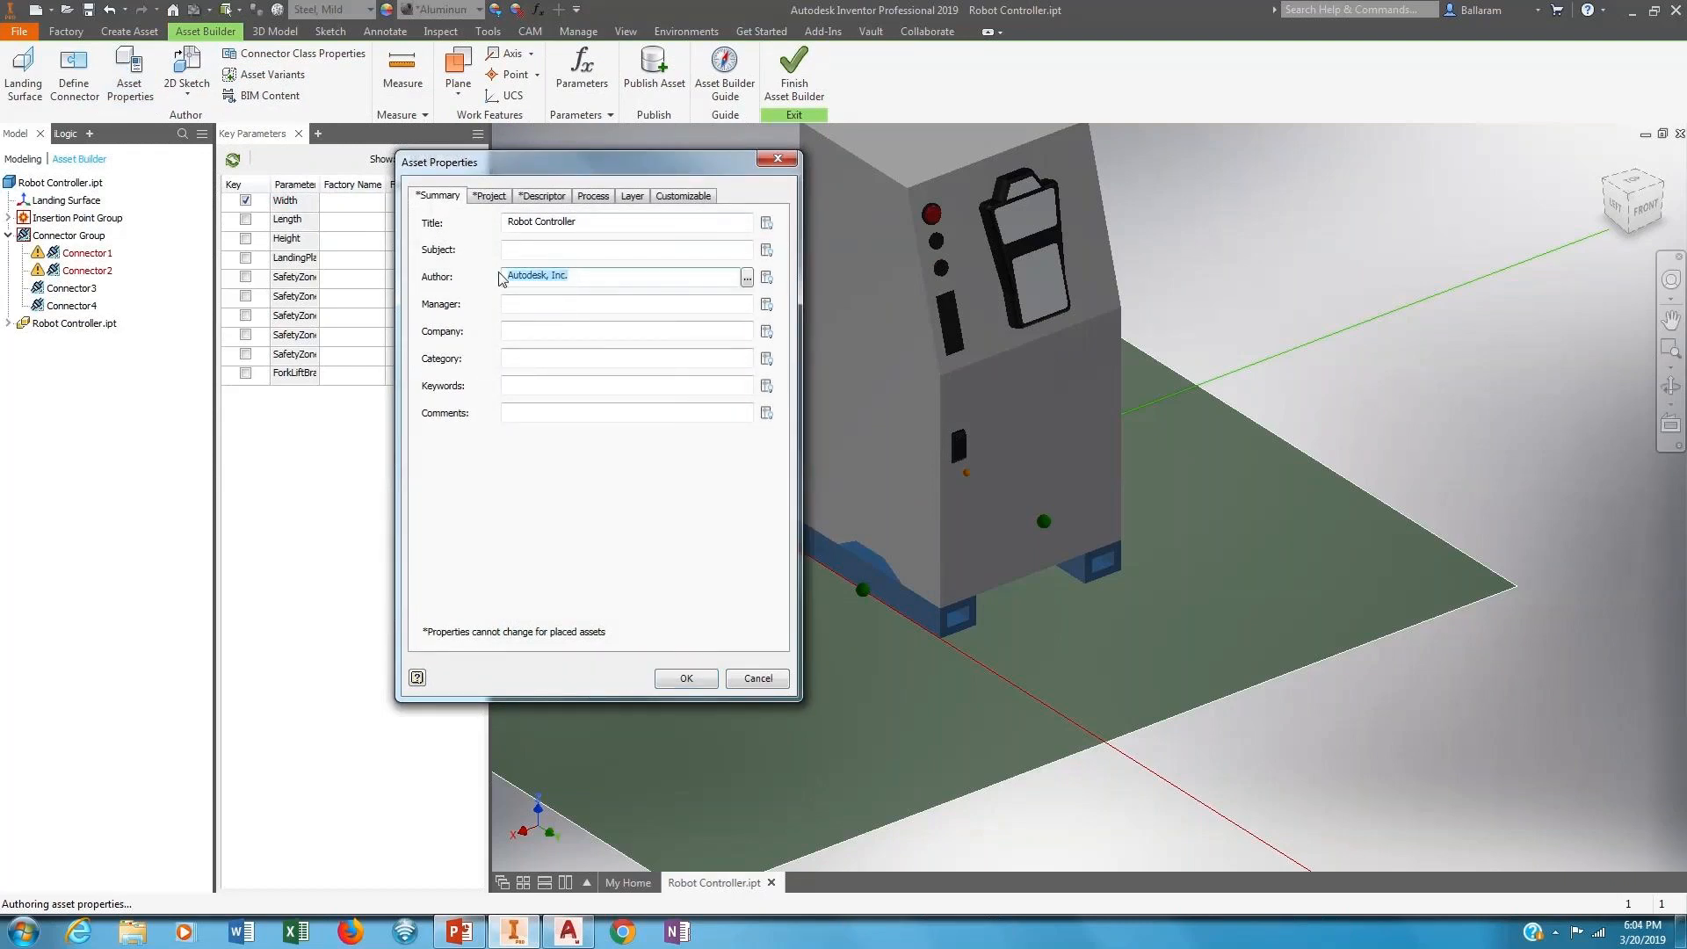
pyautogui.press('Delete')
# Review the asset's project and descriptor properties, including the key parameters offered for the extended descriptor.
pyautogui.click(488, 195)
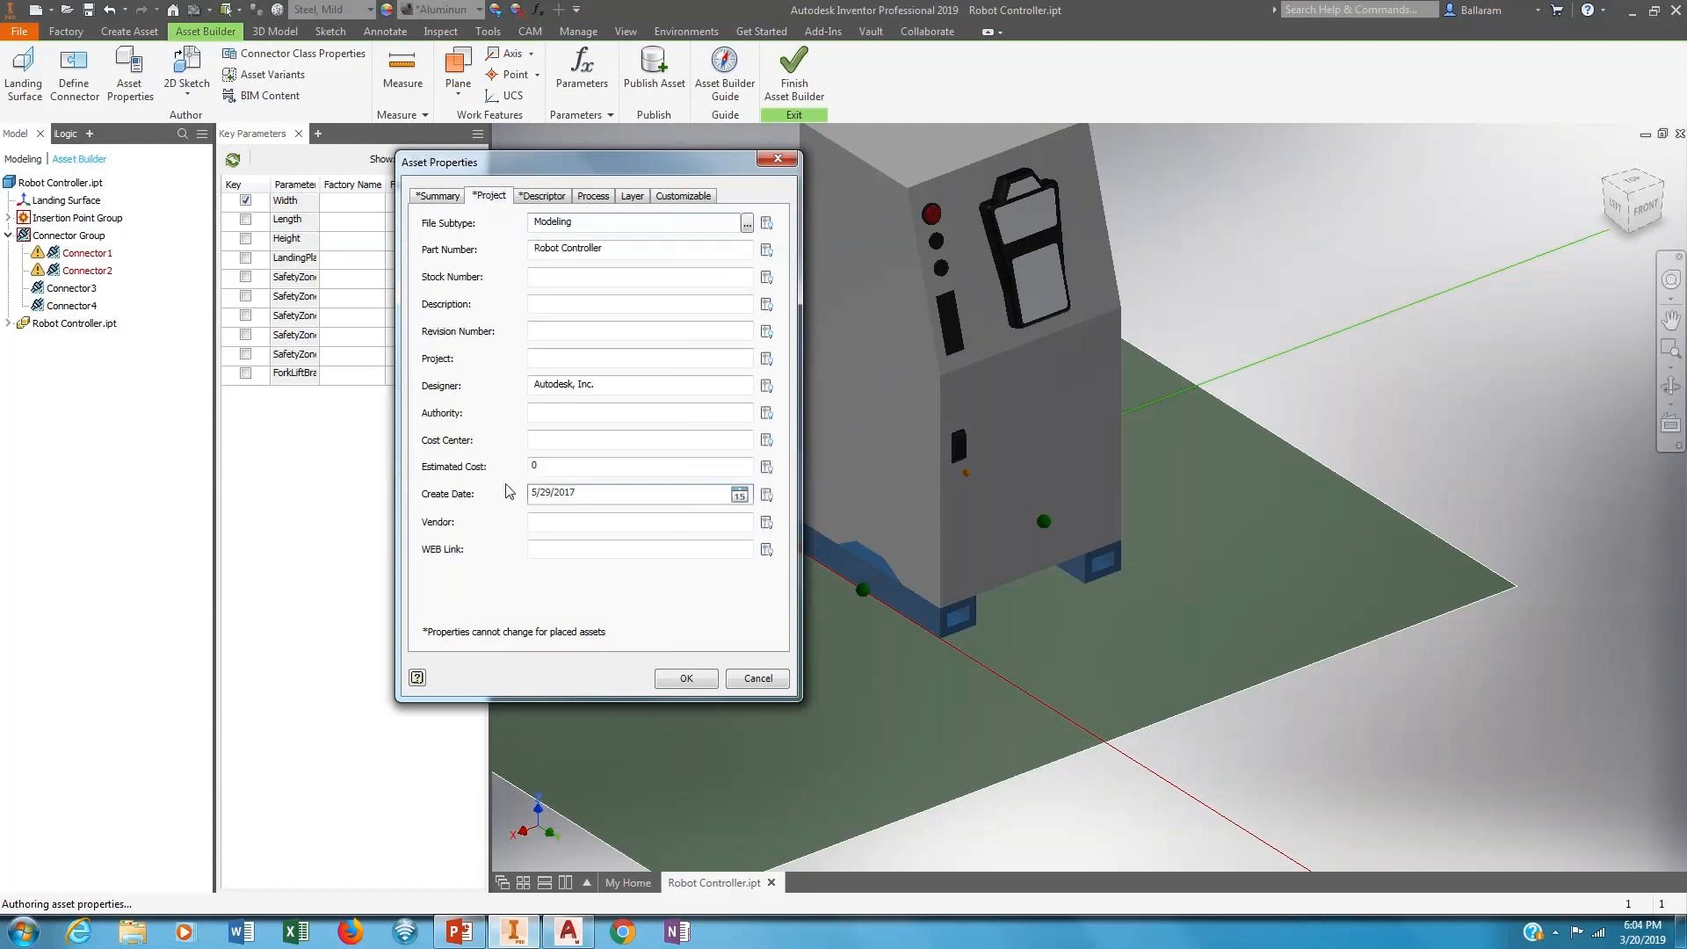
pyautogui.click(546, 467)
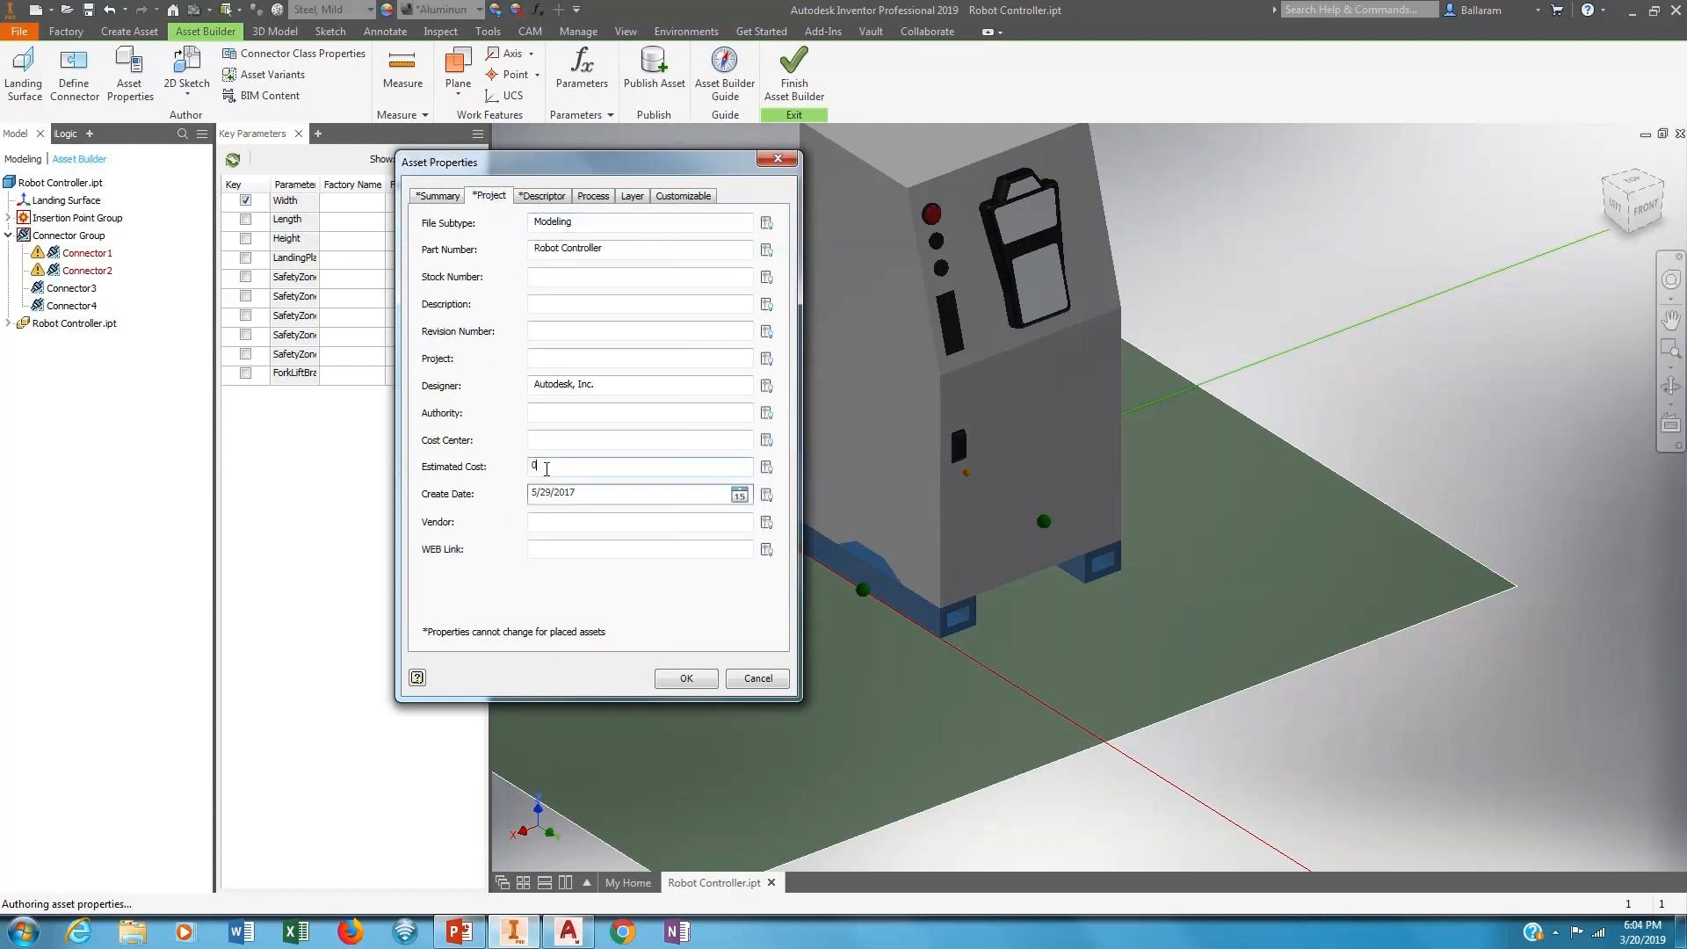
pyautogui.click(540, 196)
pyautogui.click(574, 310)
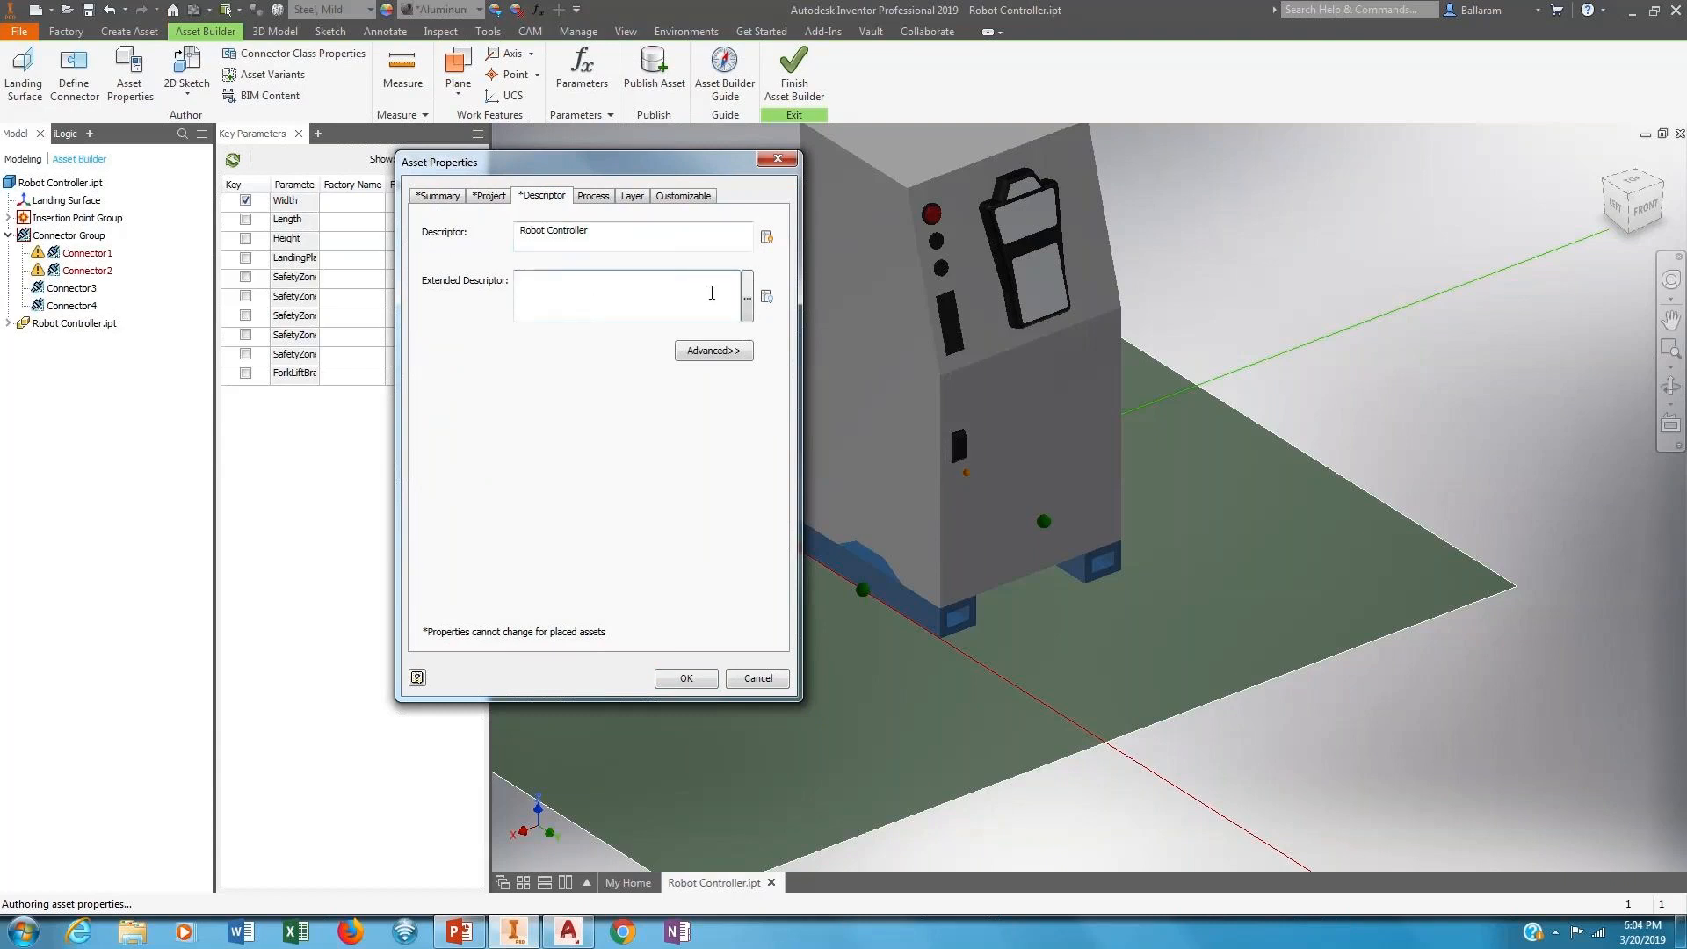
pyautogui.click(746, 299)
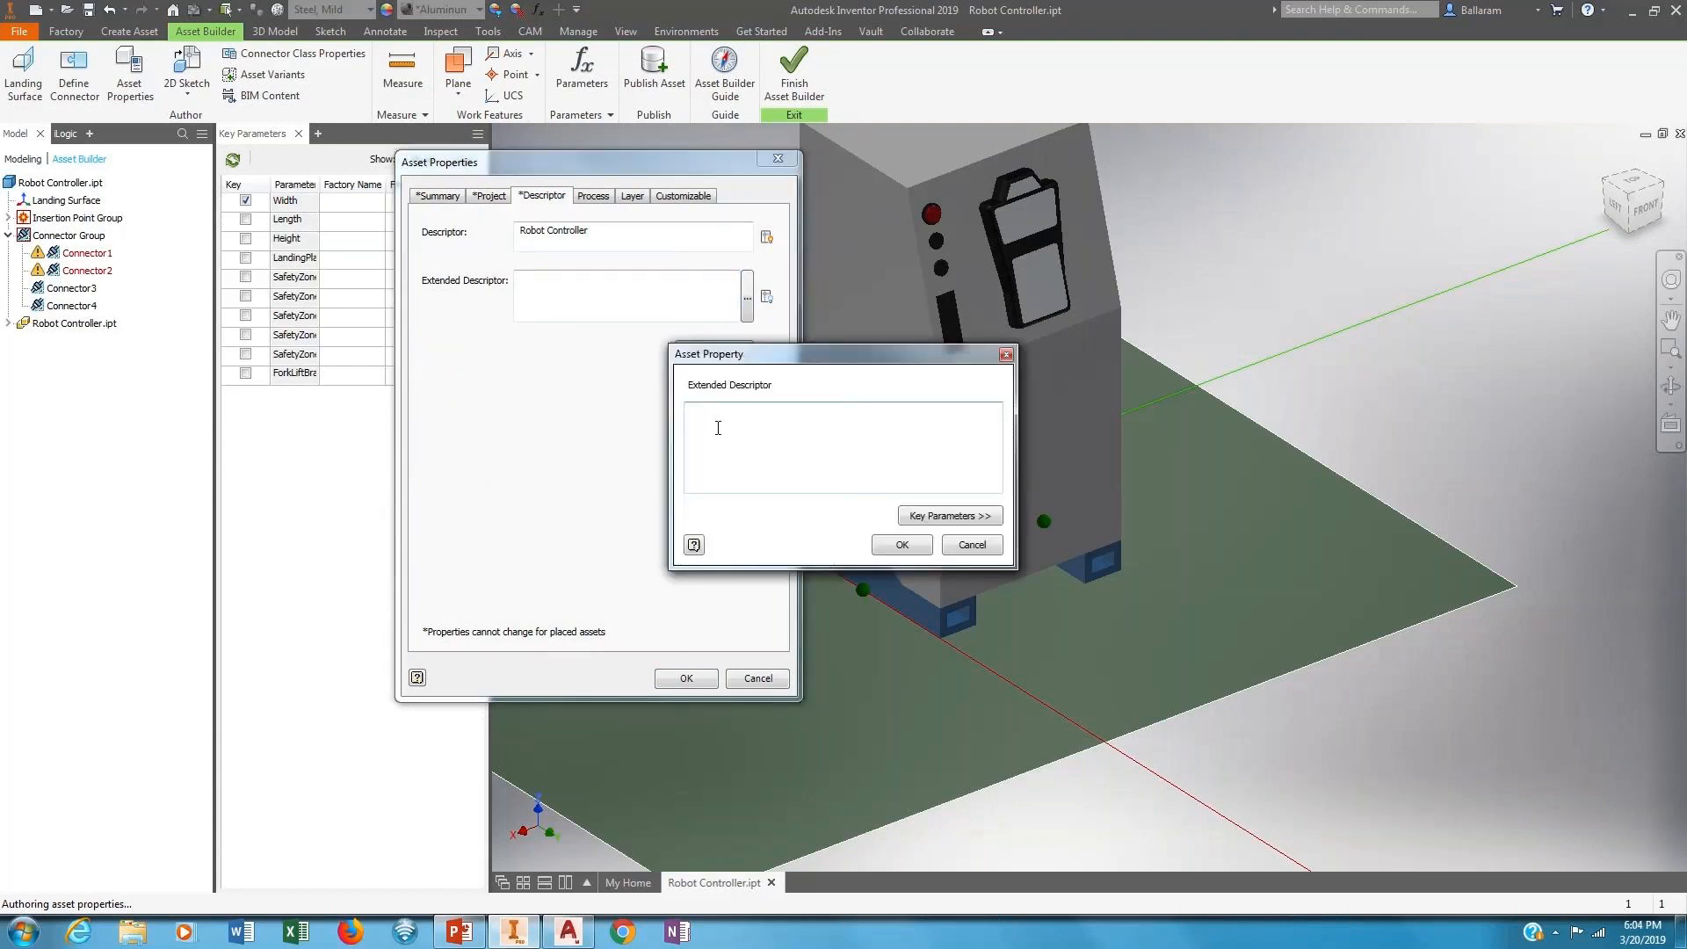
pyautogui.click(938, 516)
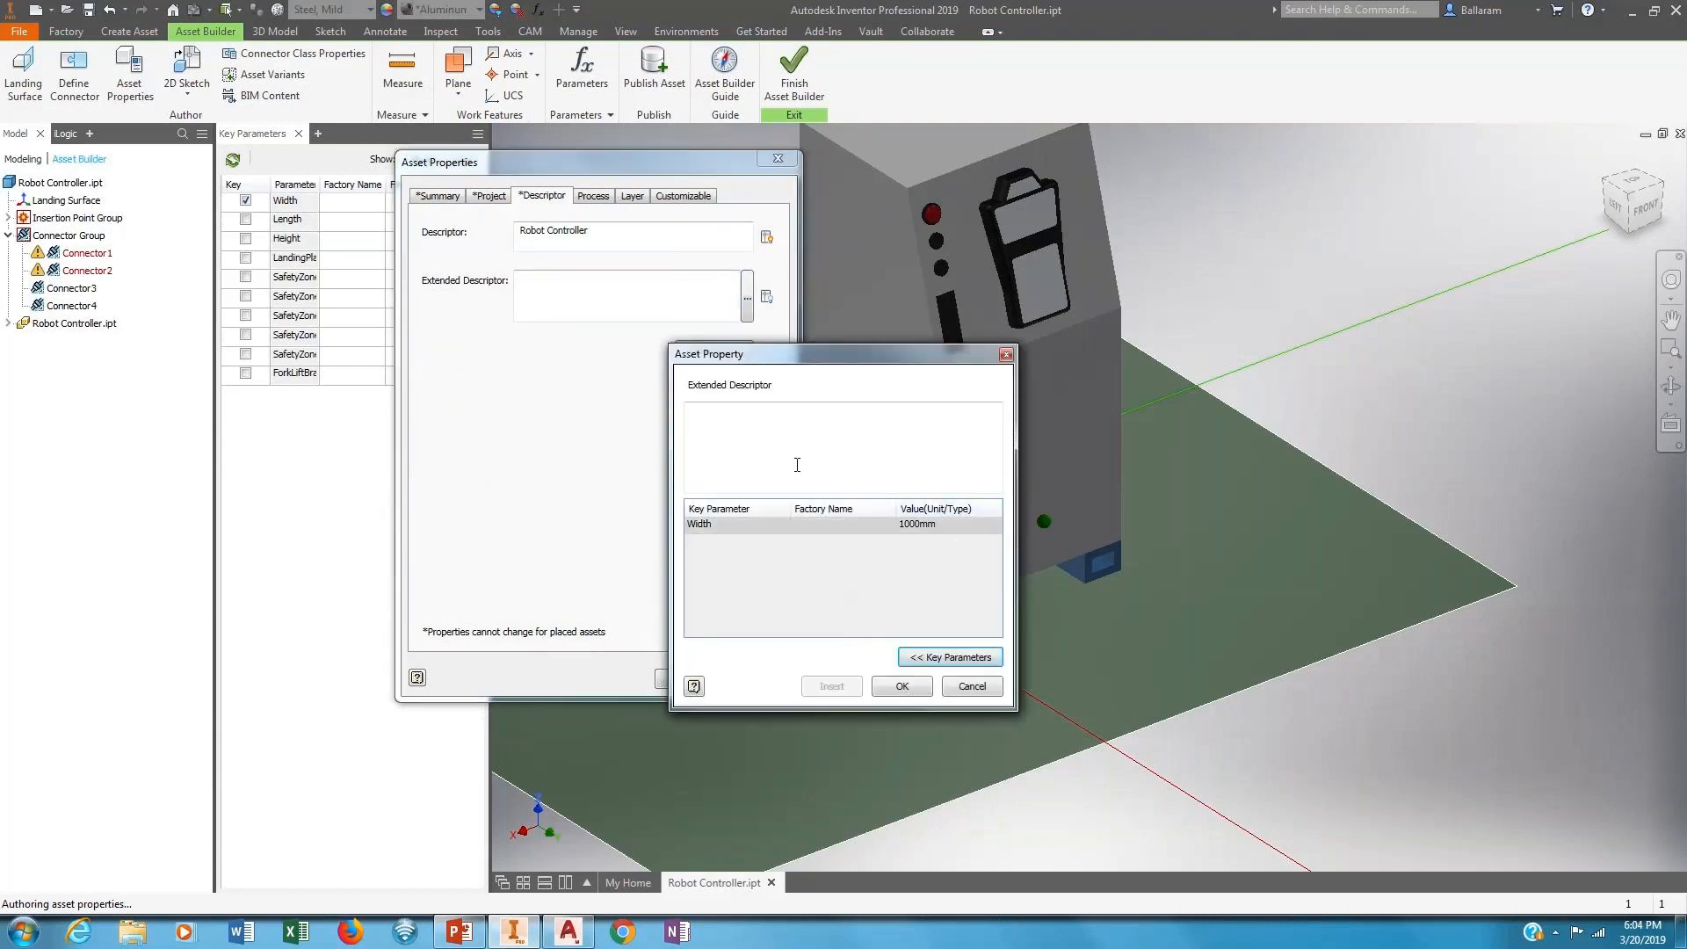
pyautogui.click(904, 689)
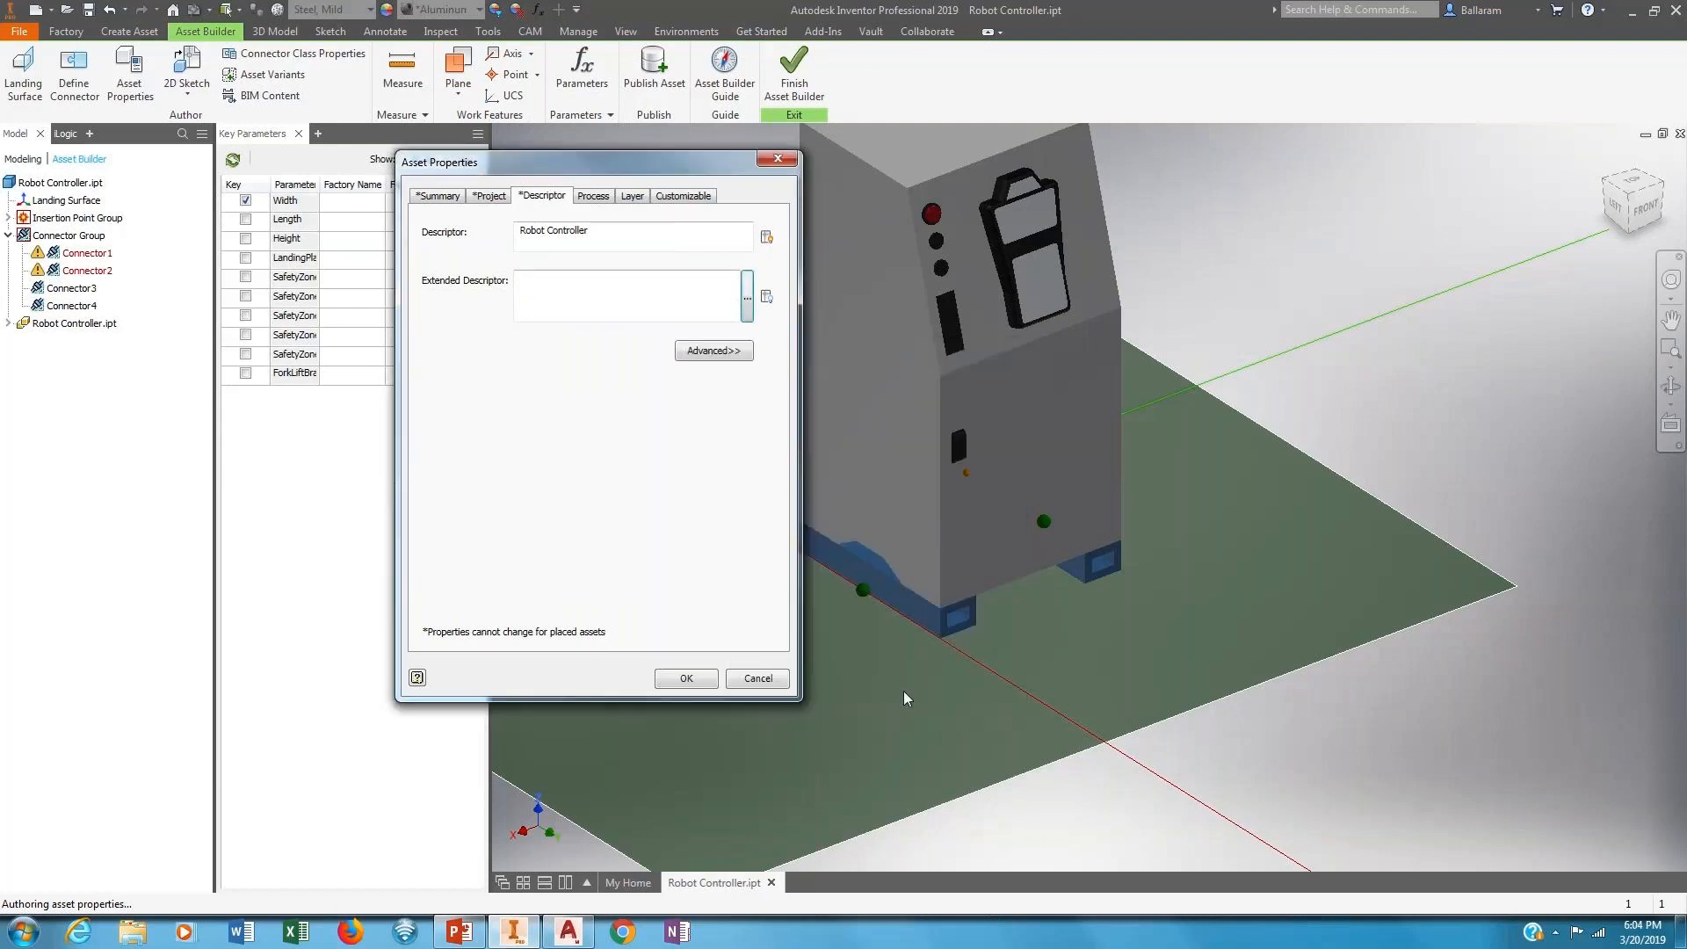
# Enable the asset as a process object of type Processor.
pyautogui.click(593, 198)
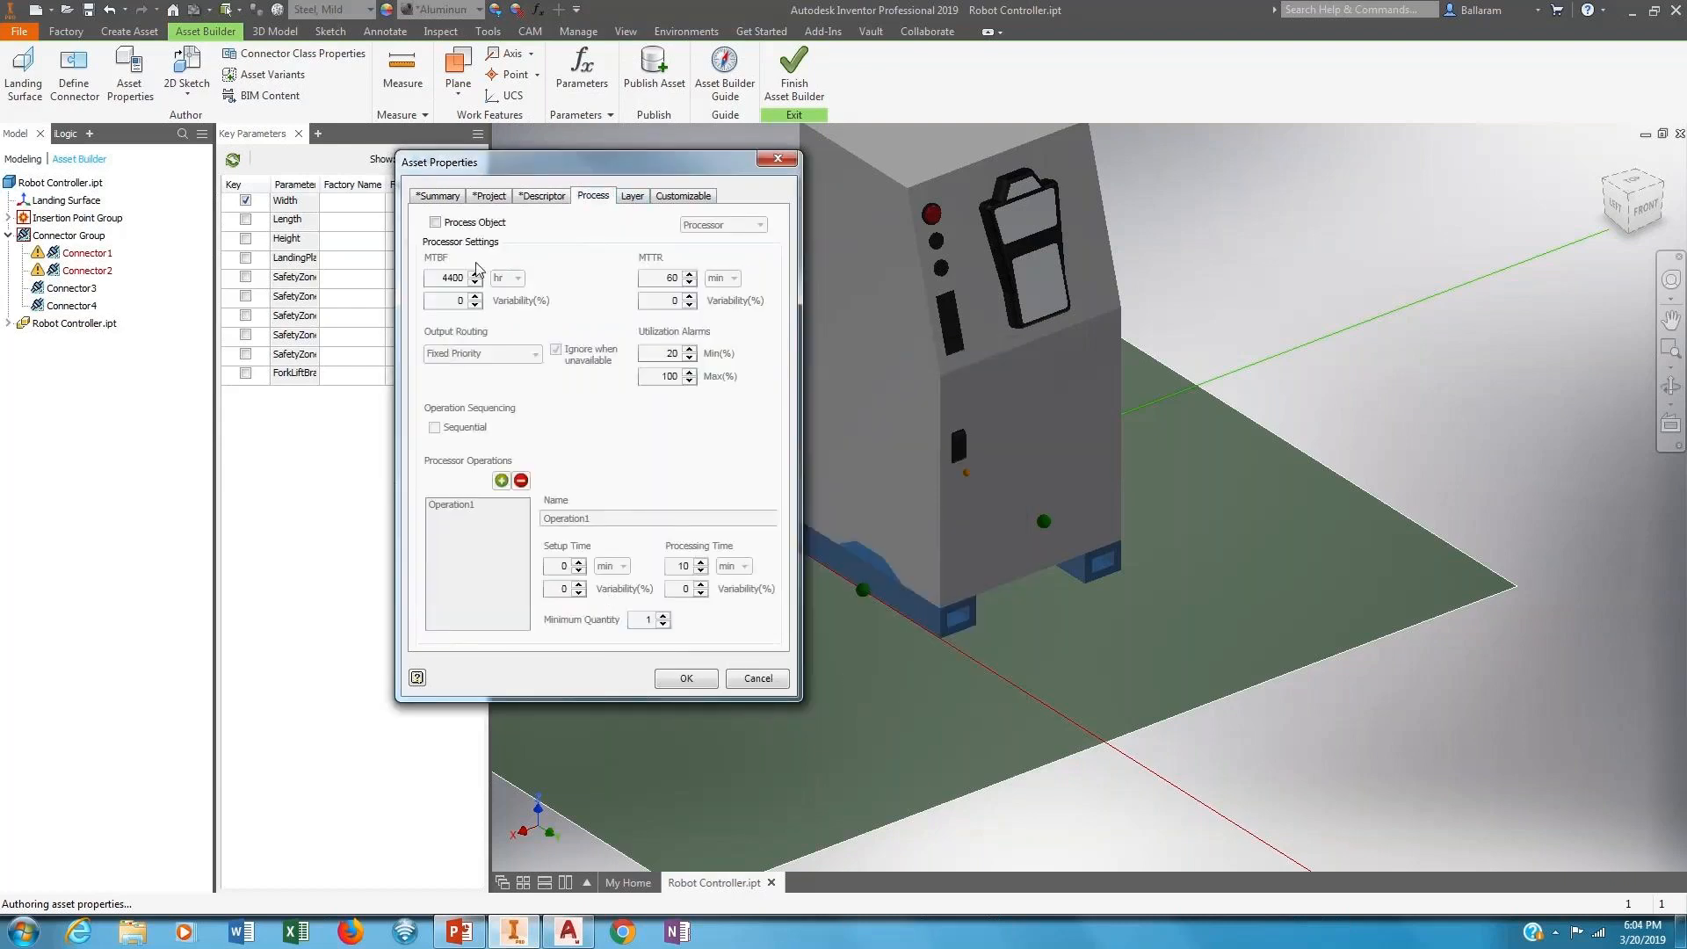
pyautogui.click(436, 223)
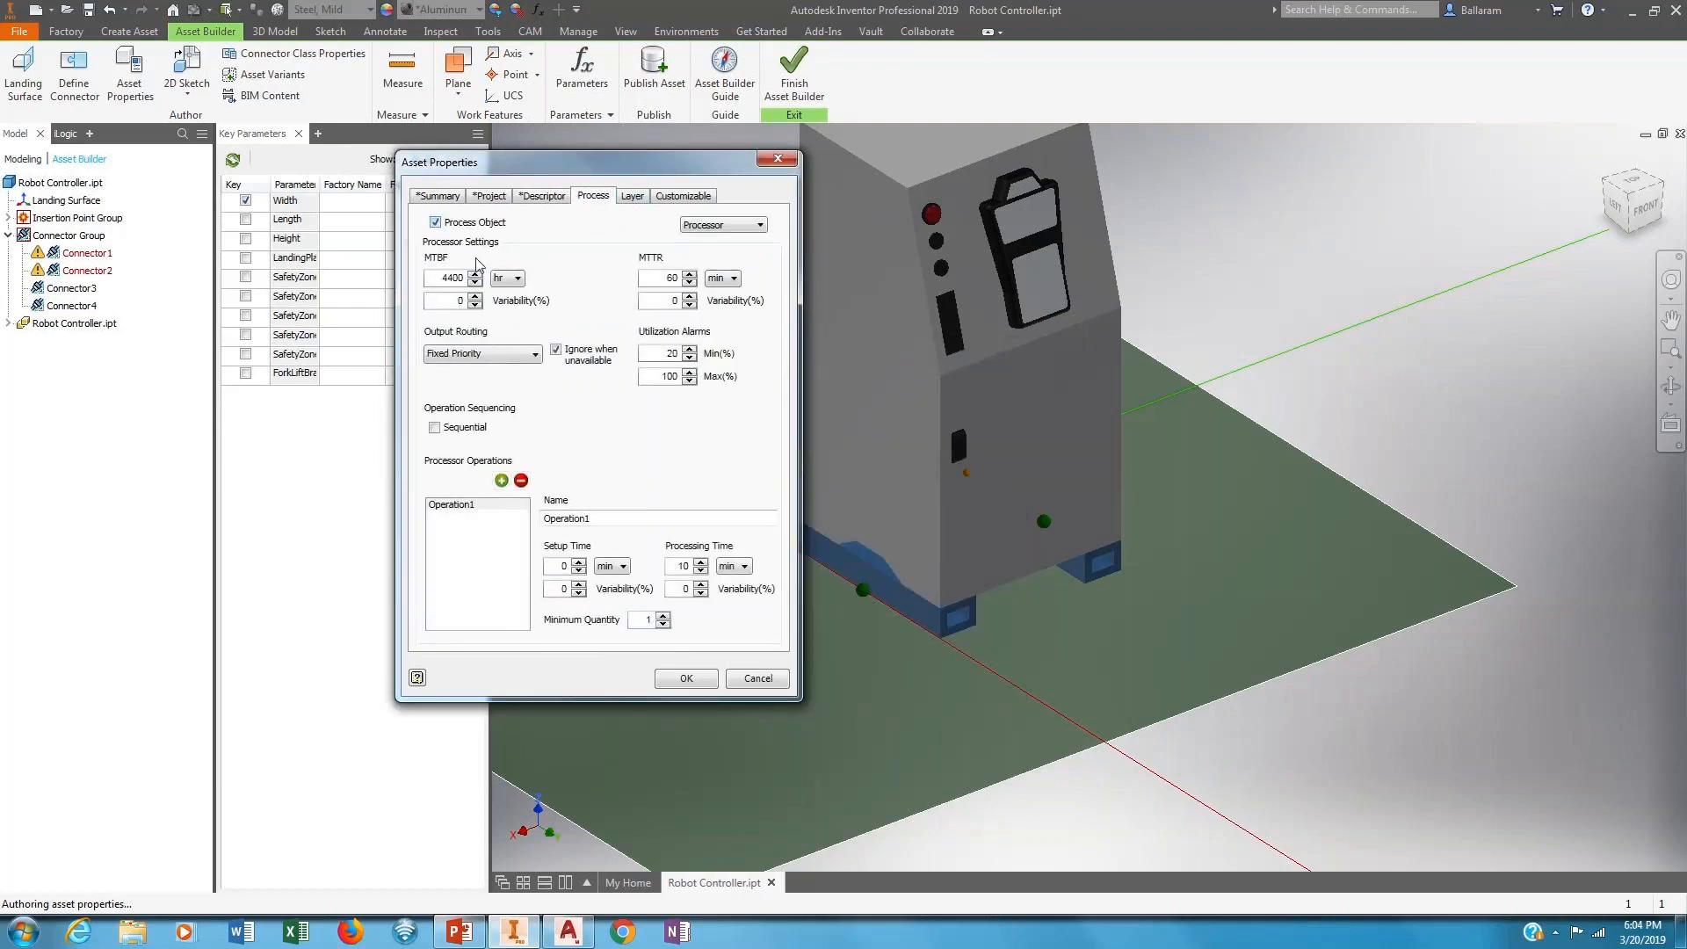
pyautogui.click(733, 227)
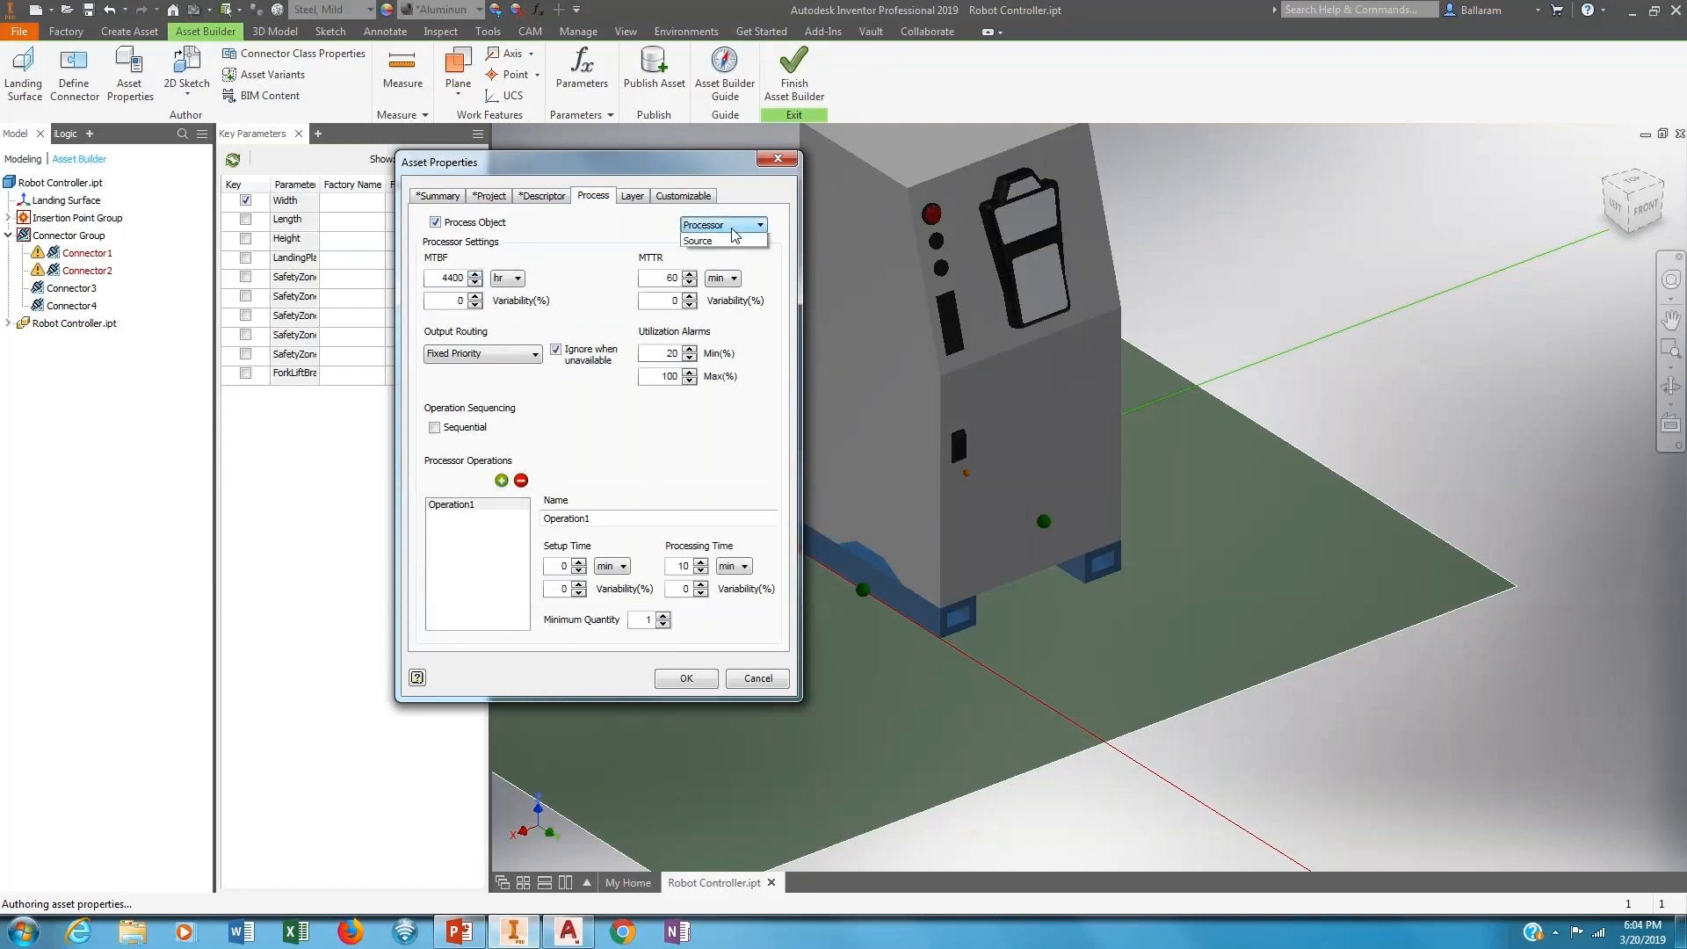
pyautogui.click(639, 242)
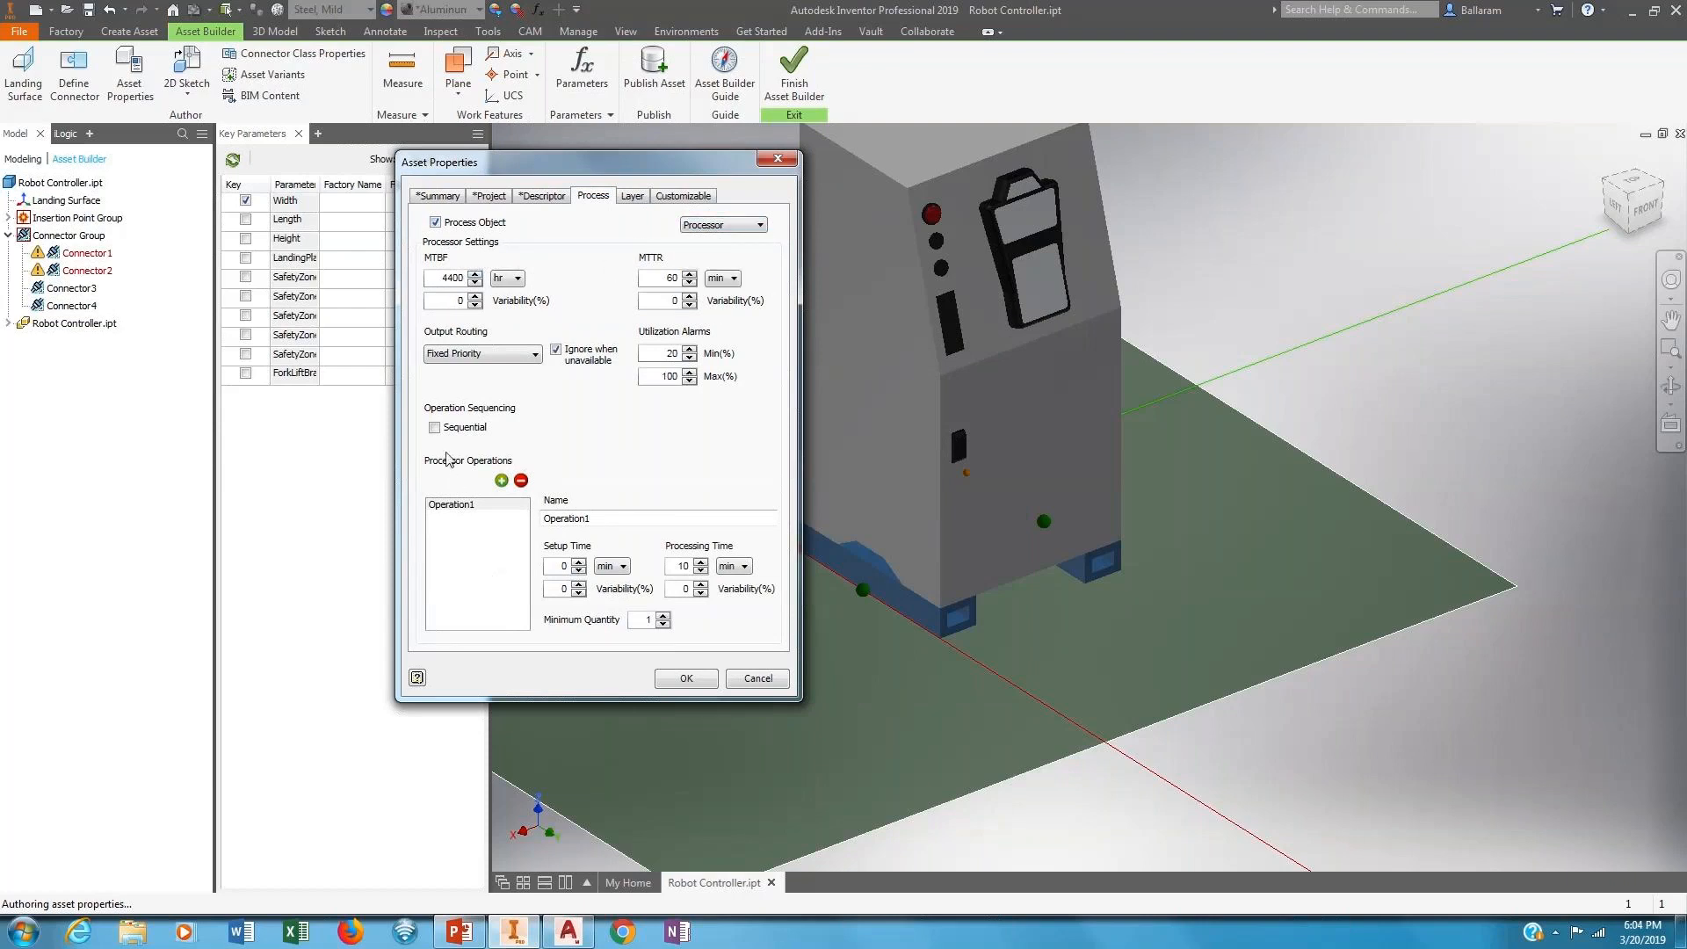
# Try adding a second processor operation to the asset and remove it again.
pyautogui.click(502, 481)
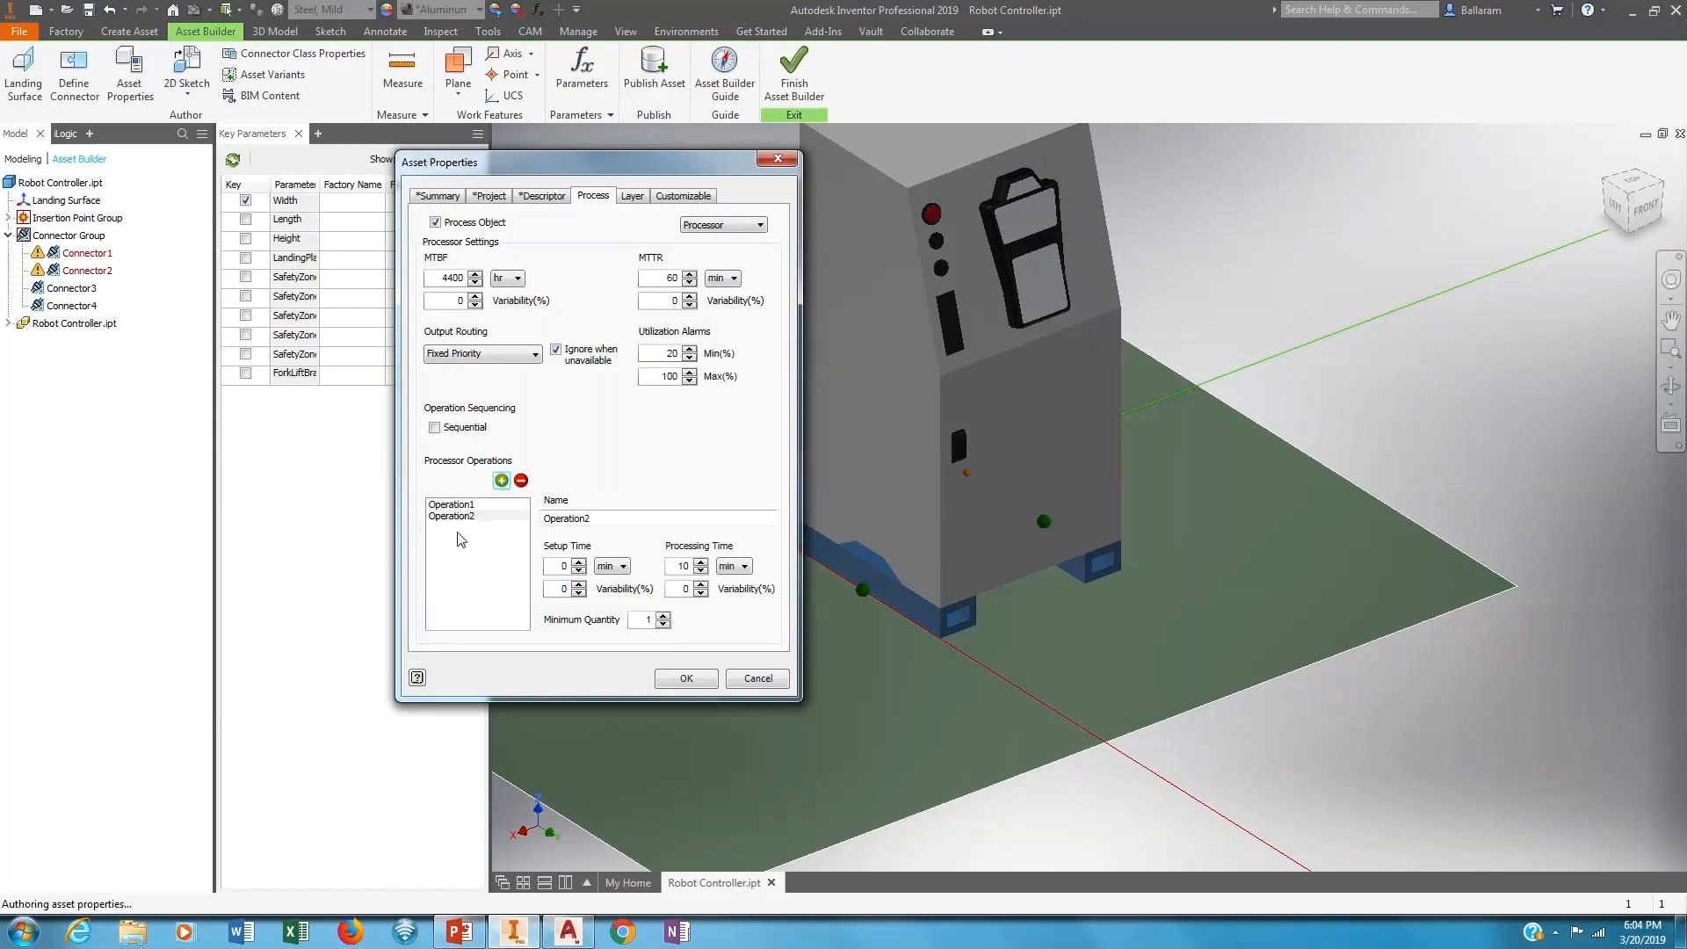
pyautogui.click(465, 516)
pyautogui.click(521, 480)
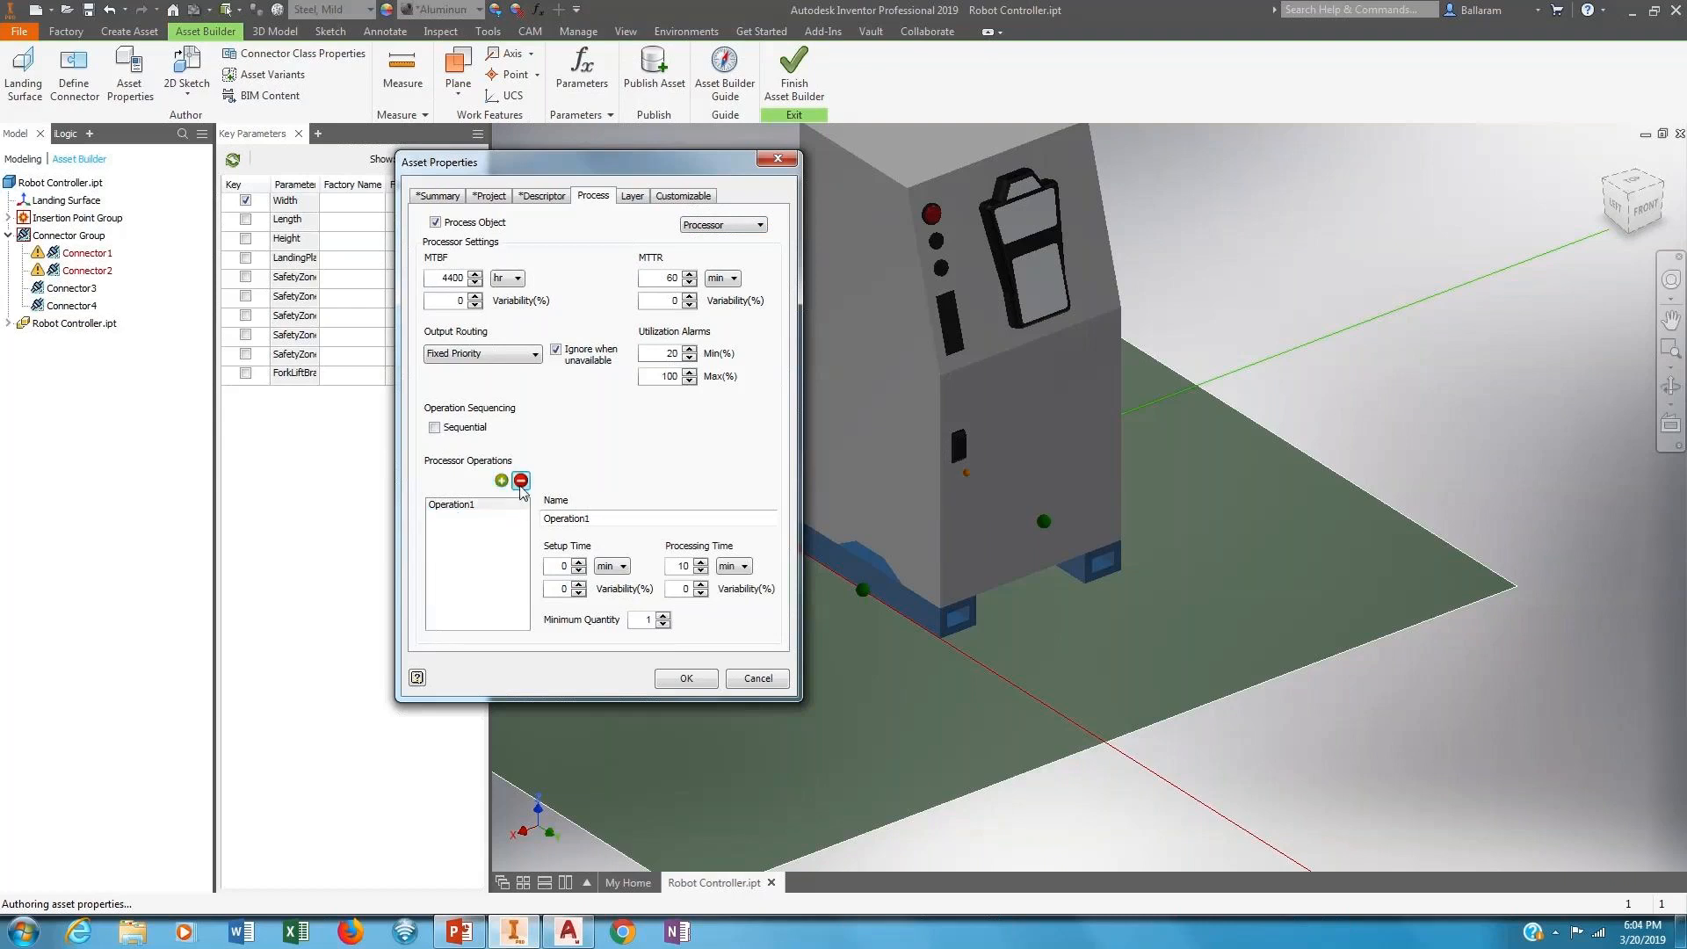
# Look over the layer settings, custom property types and summary details, and accept the asset properties.
pyautogui.click(633, 196)
pyautogui.click(684, 196)
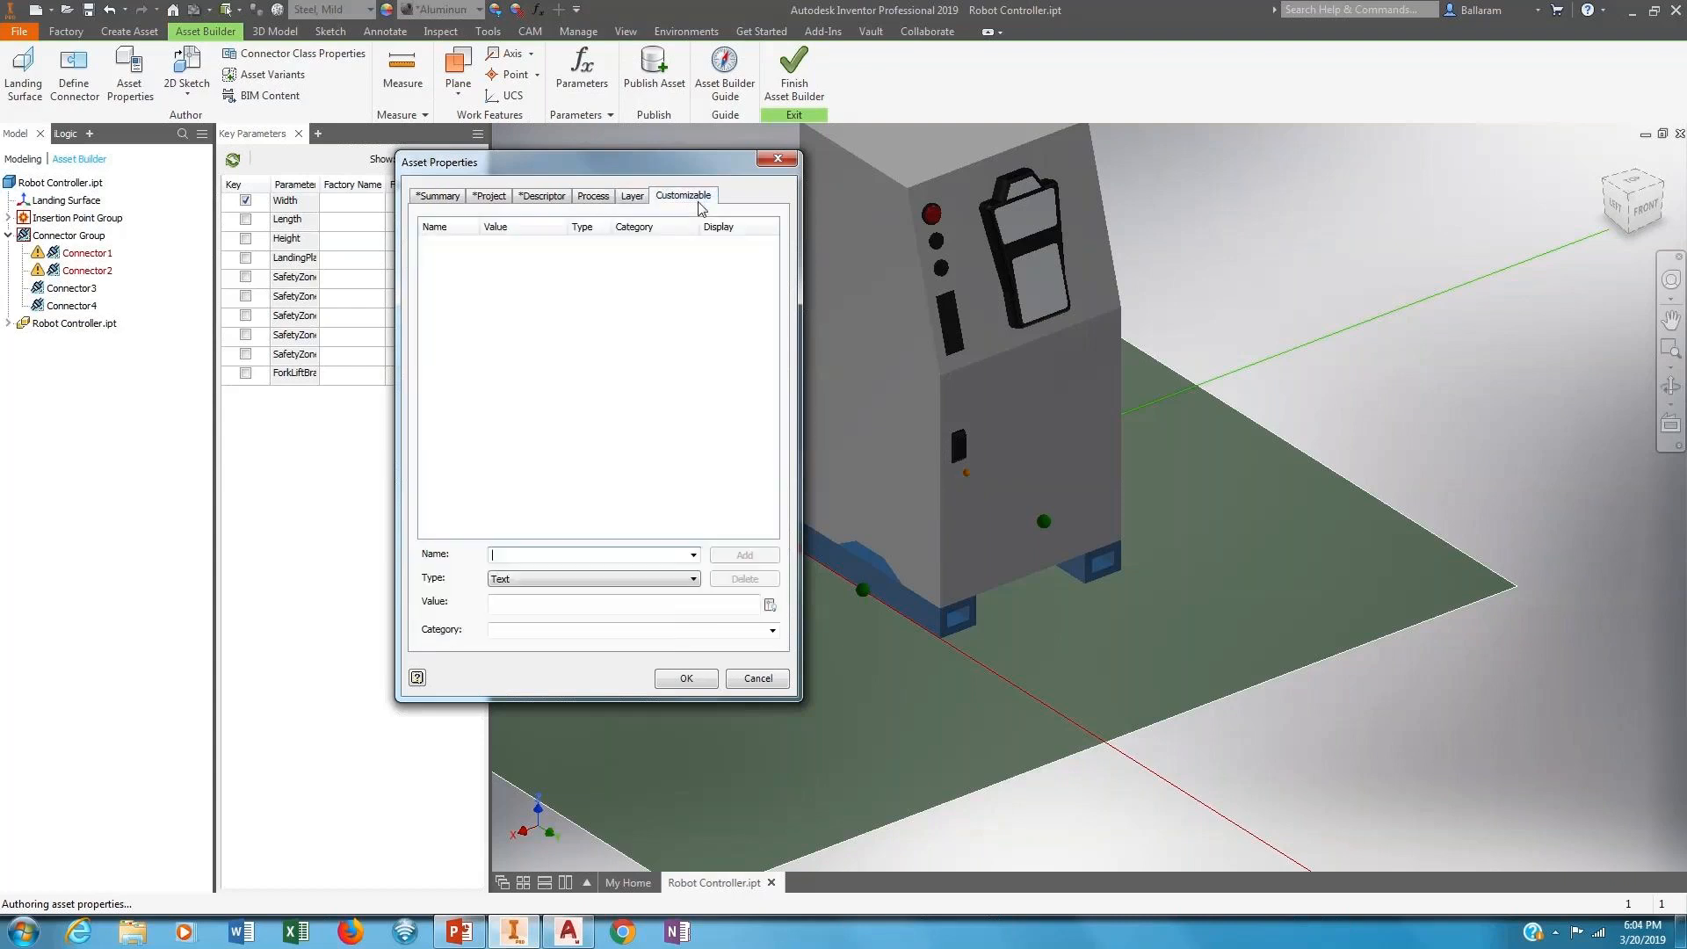
pyautogui.click(562, 579)
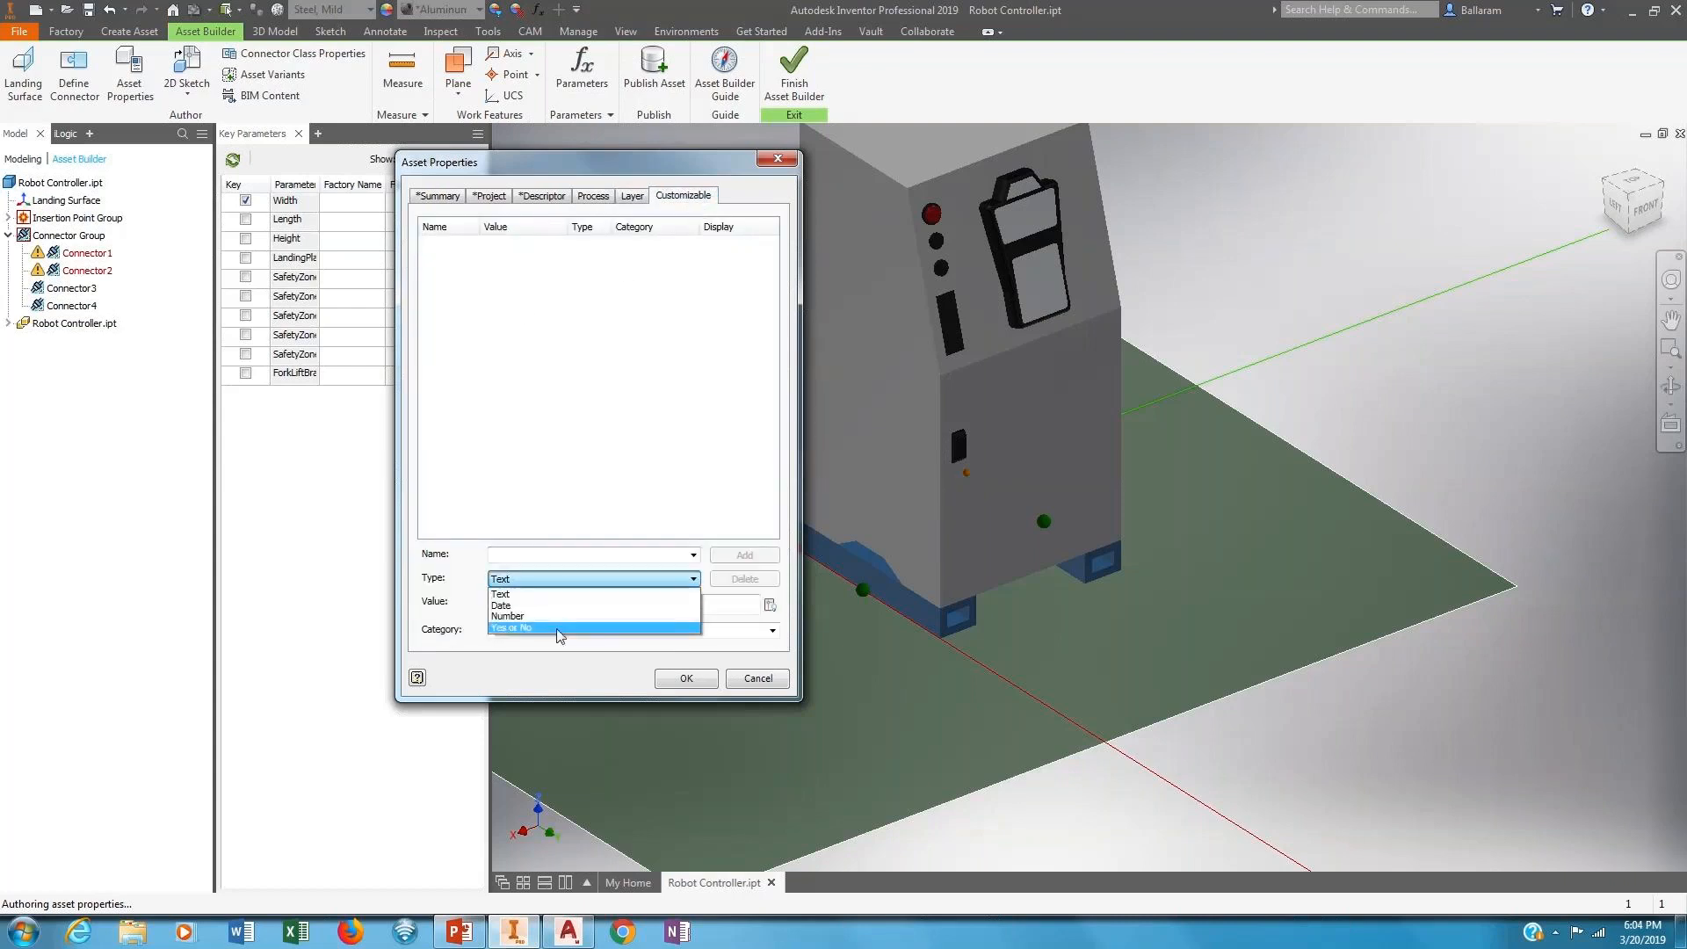
pyautogui.click(553, 362)
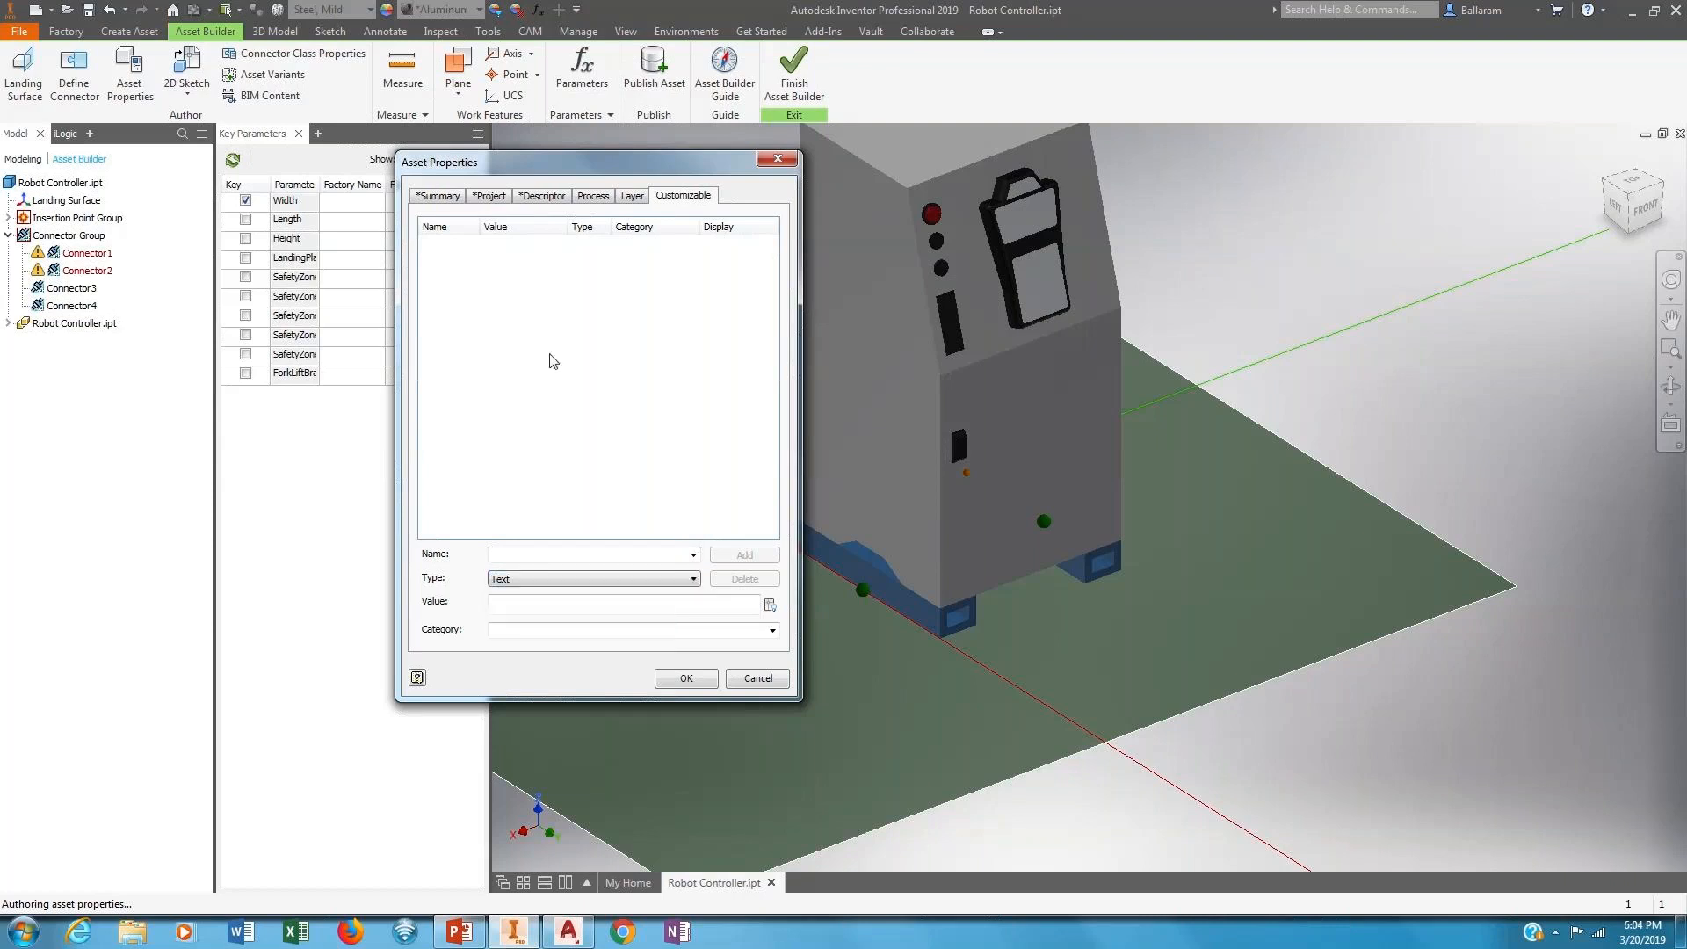
pyautogui.click(440, 202)
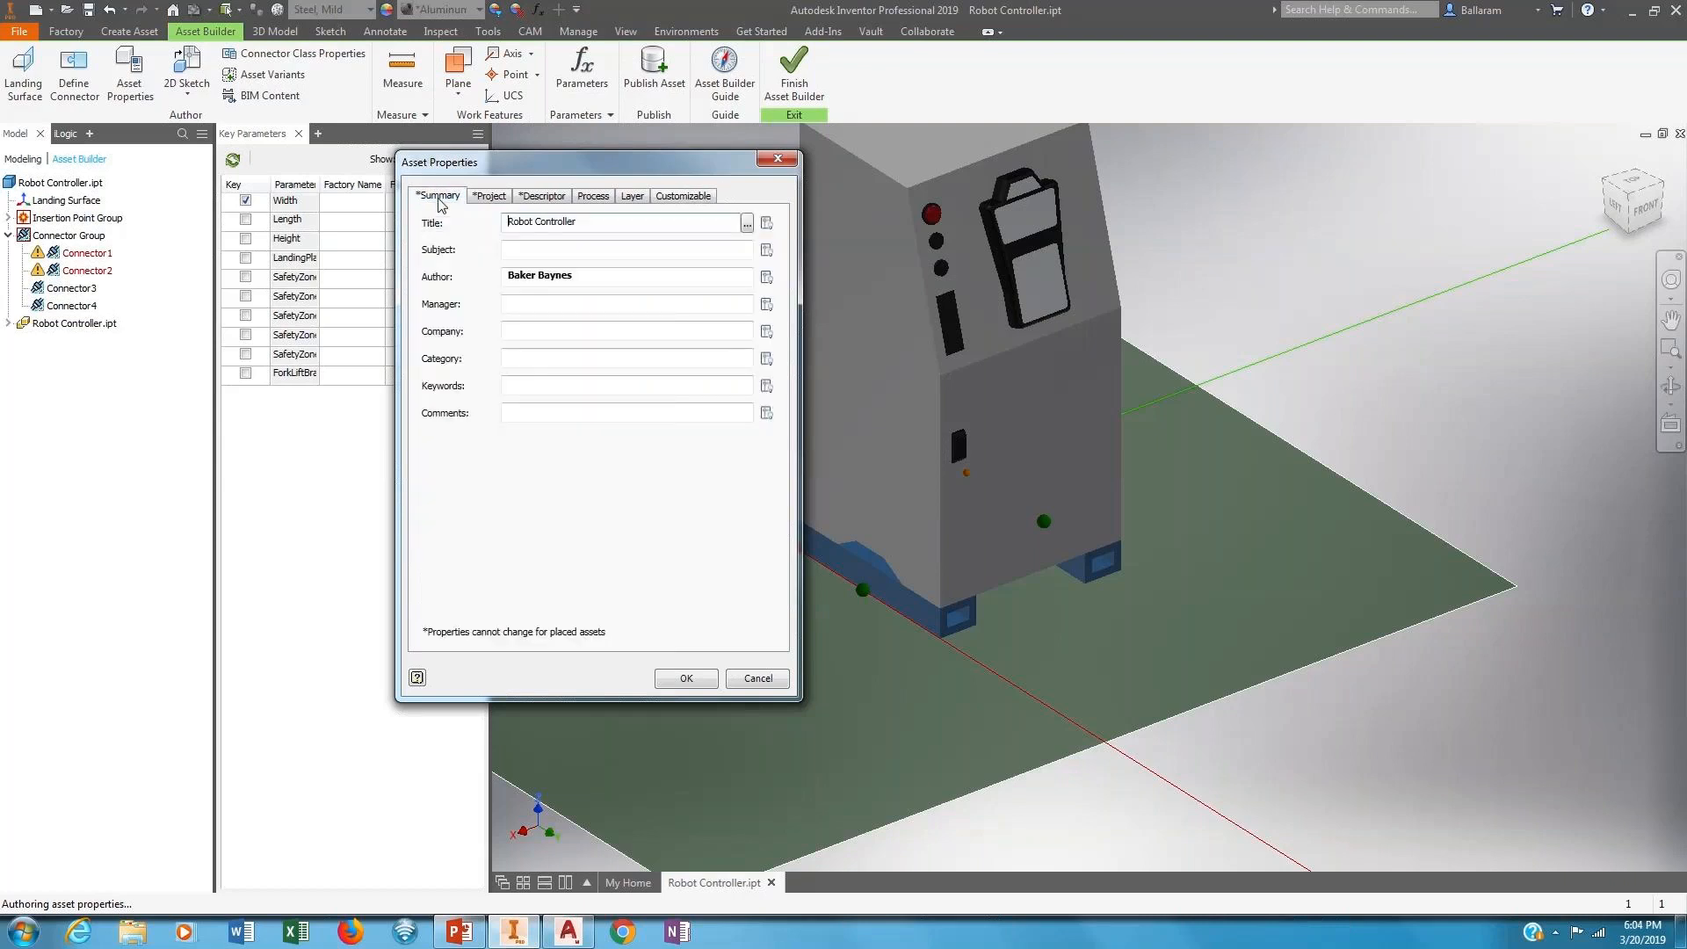
pyautogui.click(689, 679)
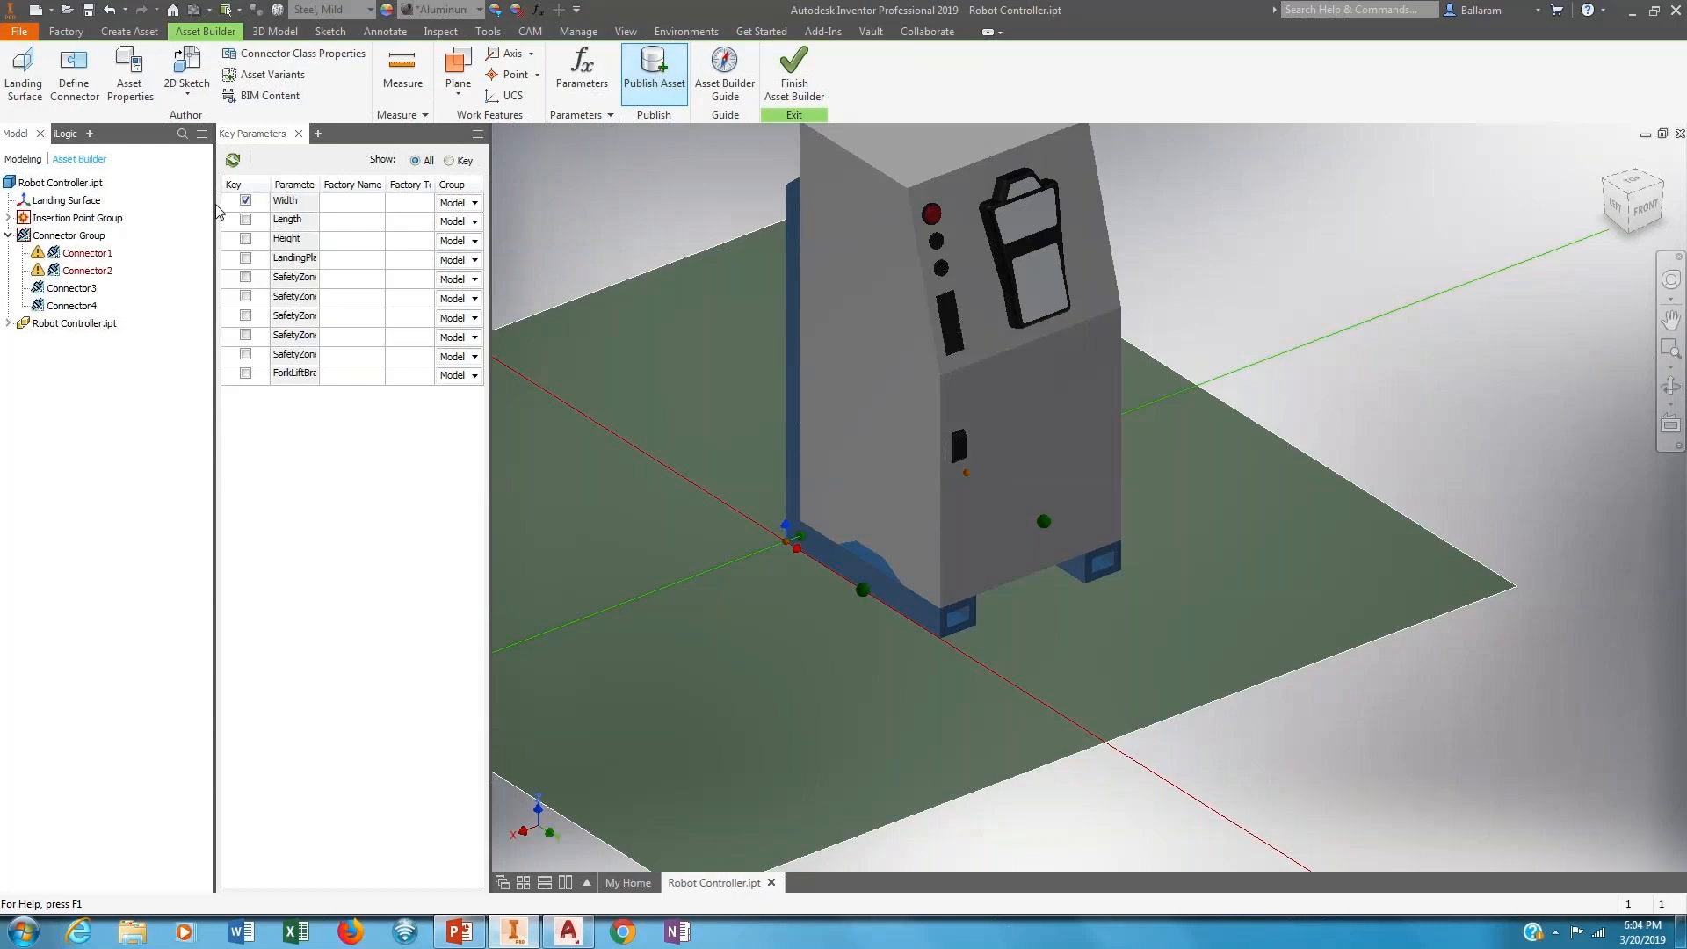
pyautogui.click(453, 219)
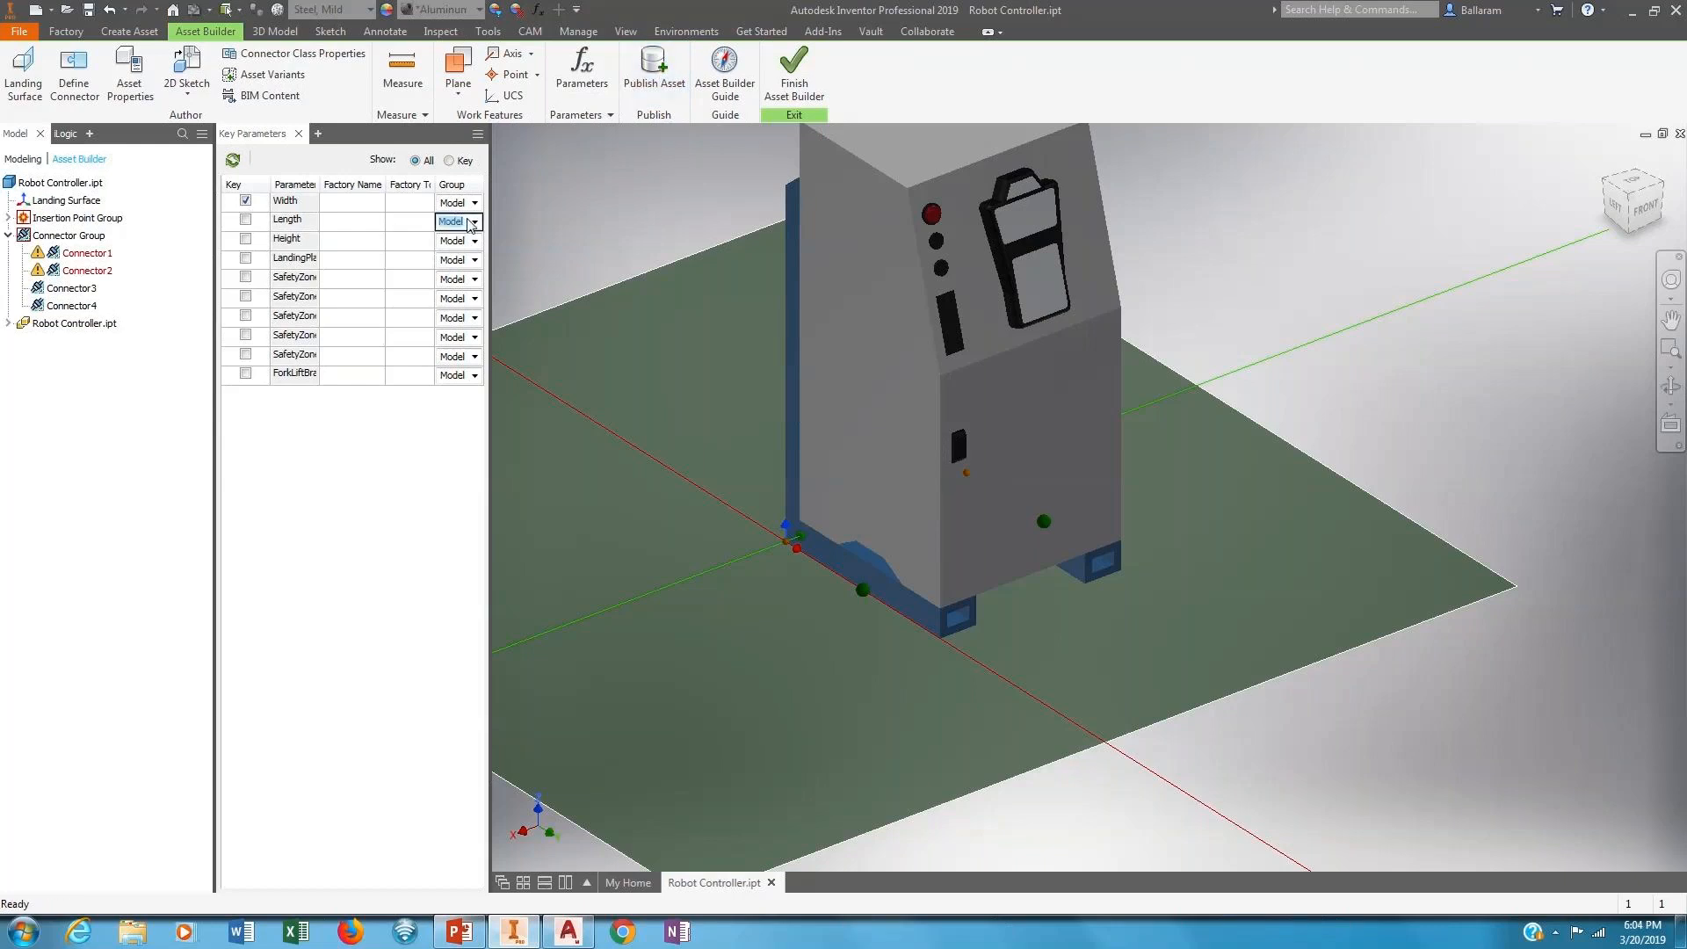
pyautogui.click(473, 221)
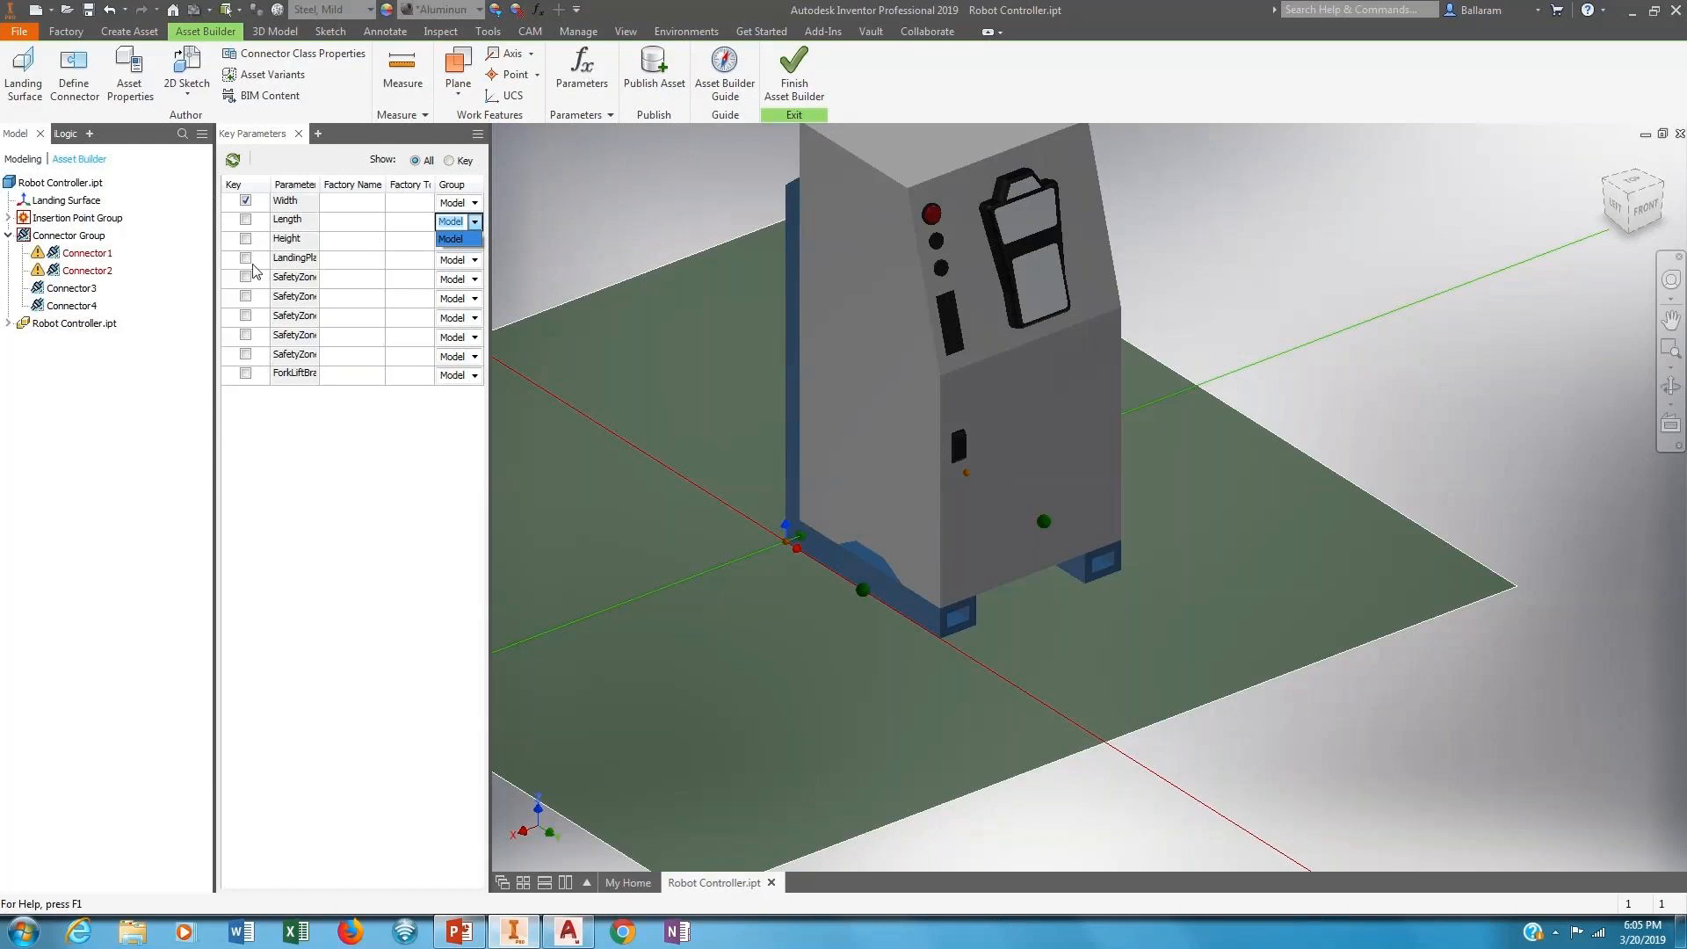
# Delete Connector1 and Connector2 from the connector group and start publishing the asset.
pyautogui.click(95, 272)
pyautogui.click(95, 272)
pyautogui.keyDown('ctrl'); pyautogui.click(93, 255); pyautogui.keyUp('ctrl')
pyautogui.rightClick(95, 259)
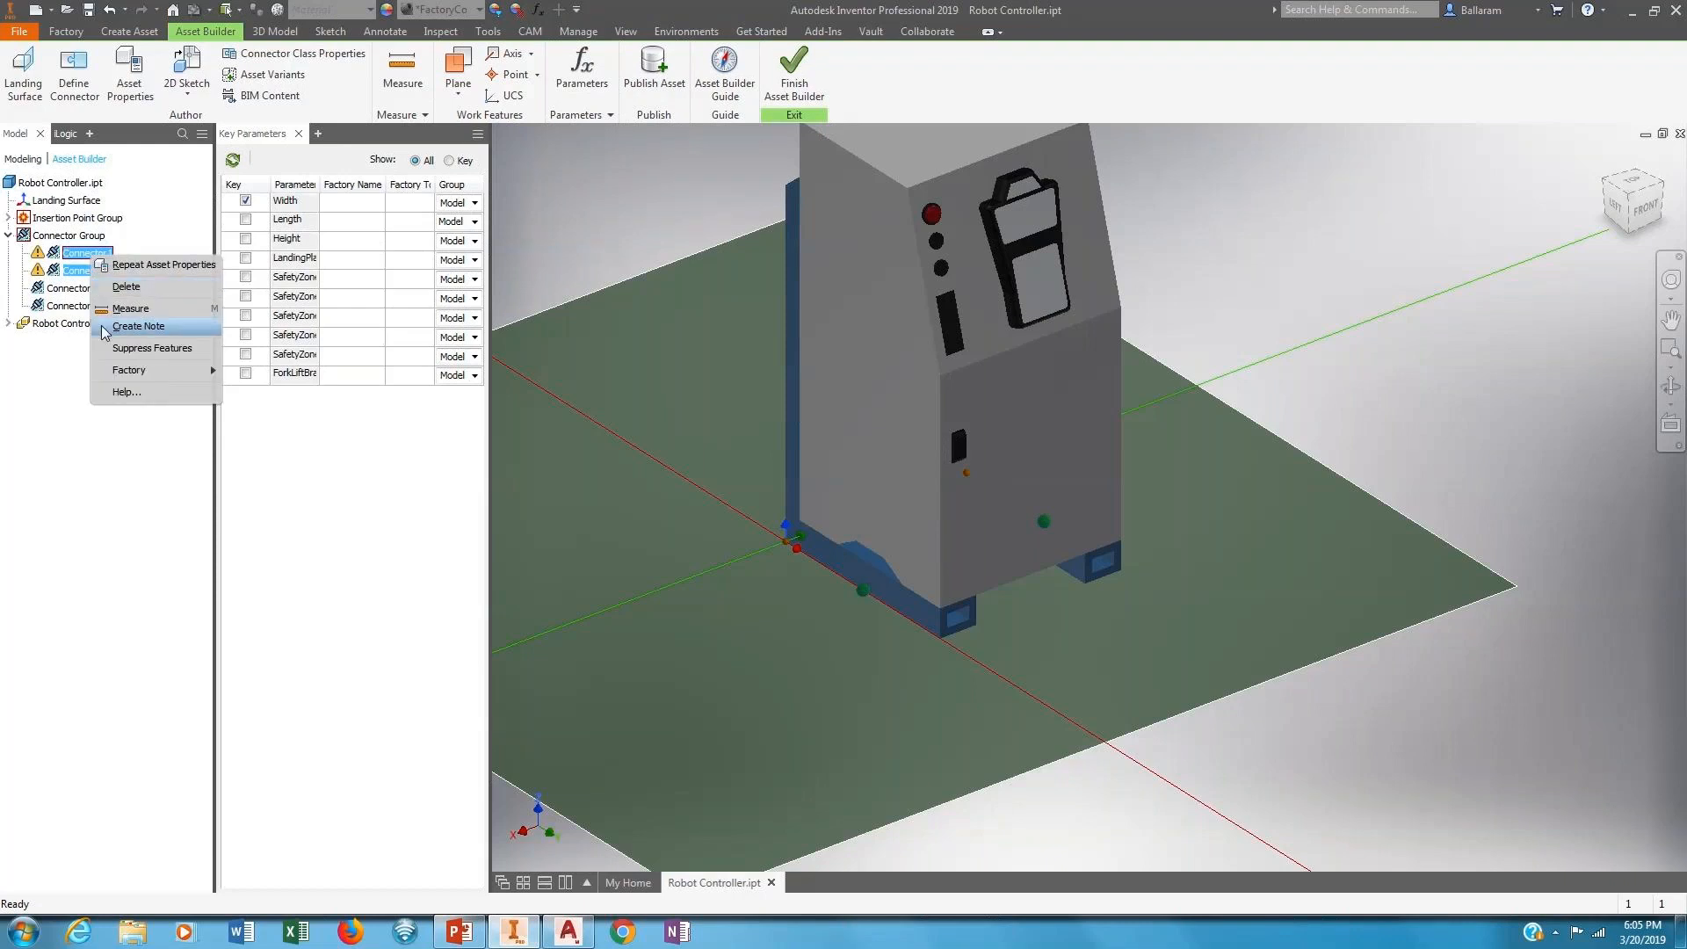
pyautogui.click(131, 288)
pyautogui.press('Delete')
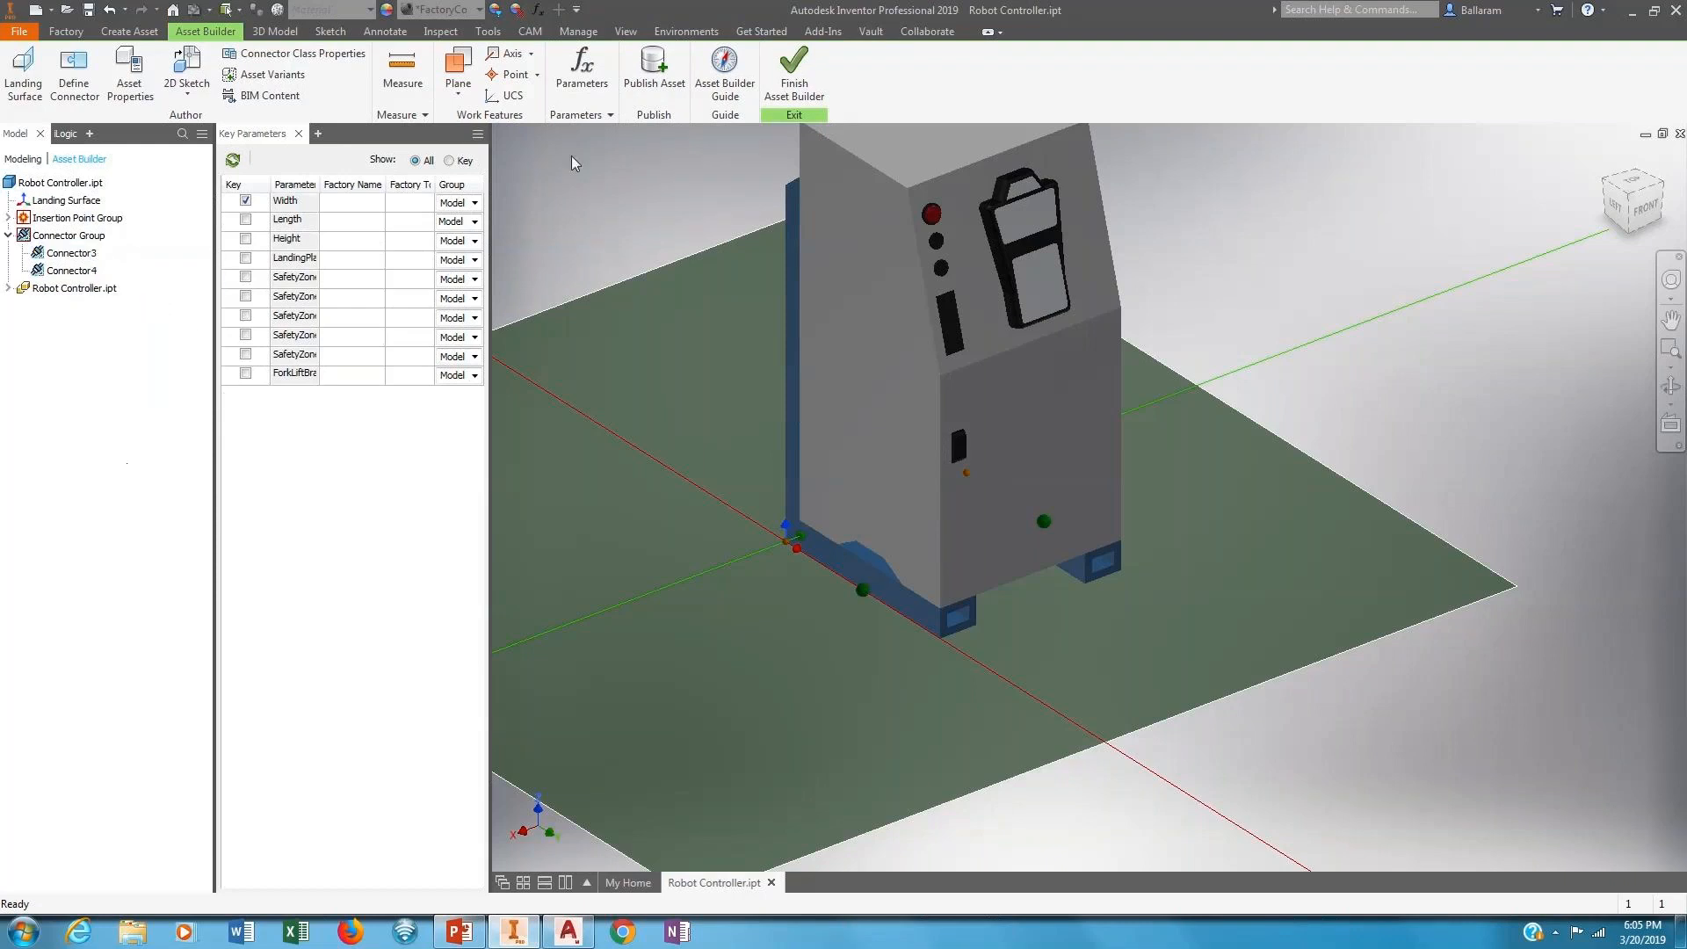
pyautogui.click(664, 80)
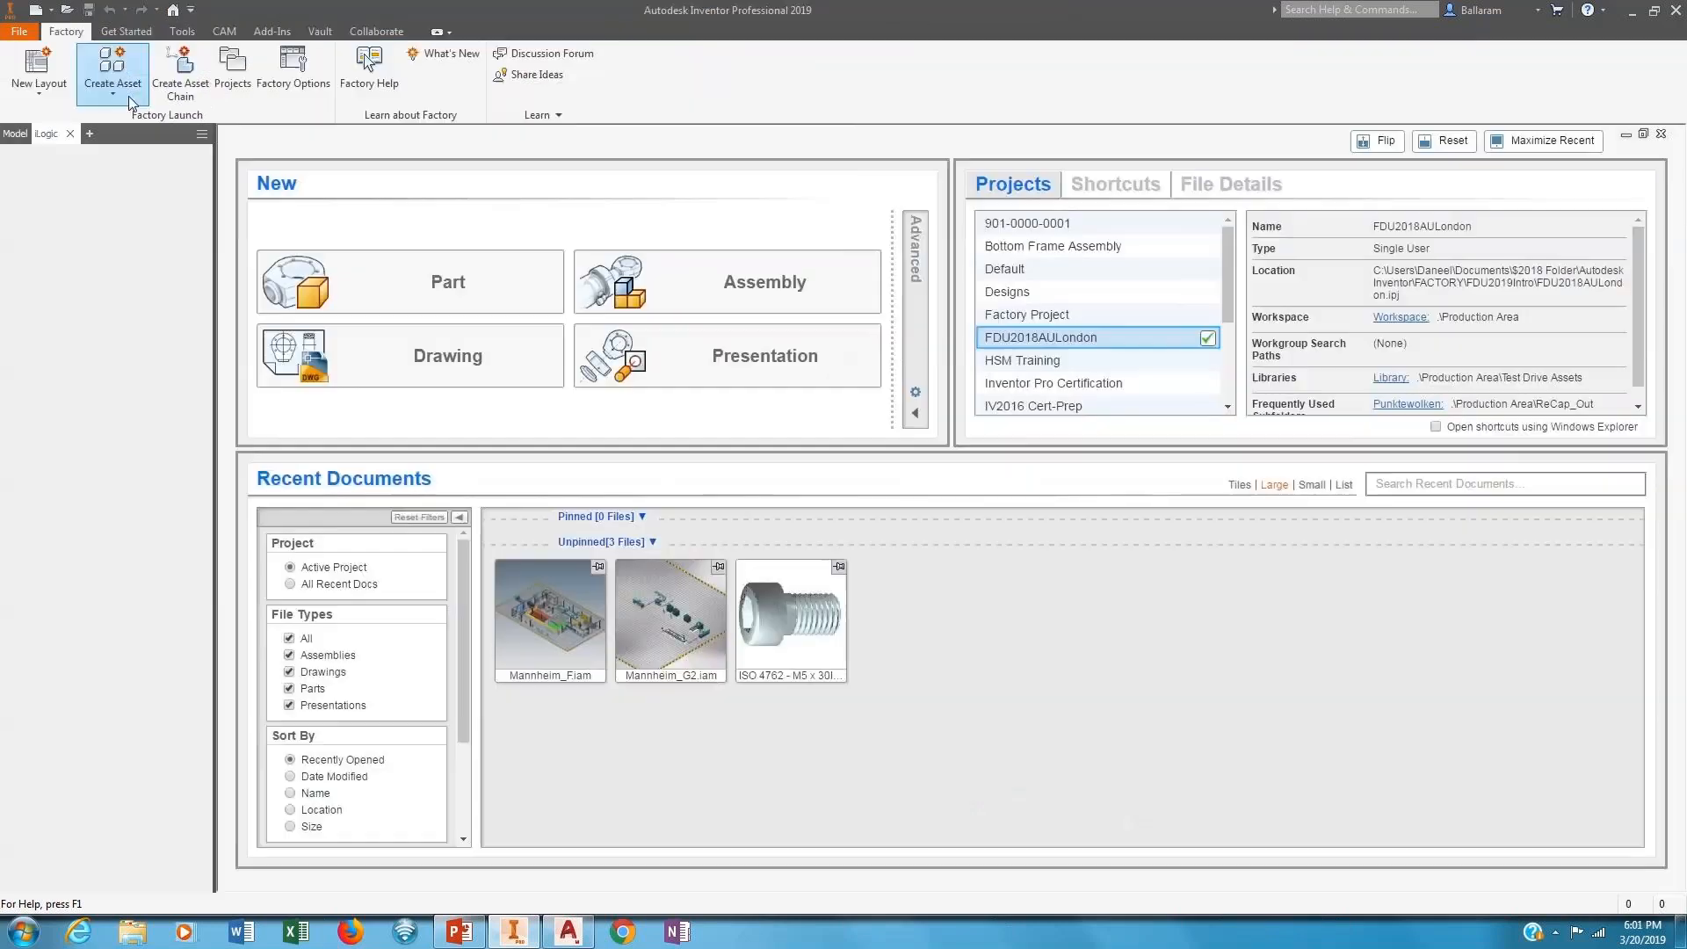
# Create a new factory asset by importing the model Robot Controller.ipt from the AssetCreation folder.
pyautogui.click(113, 70)
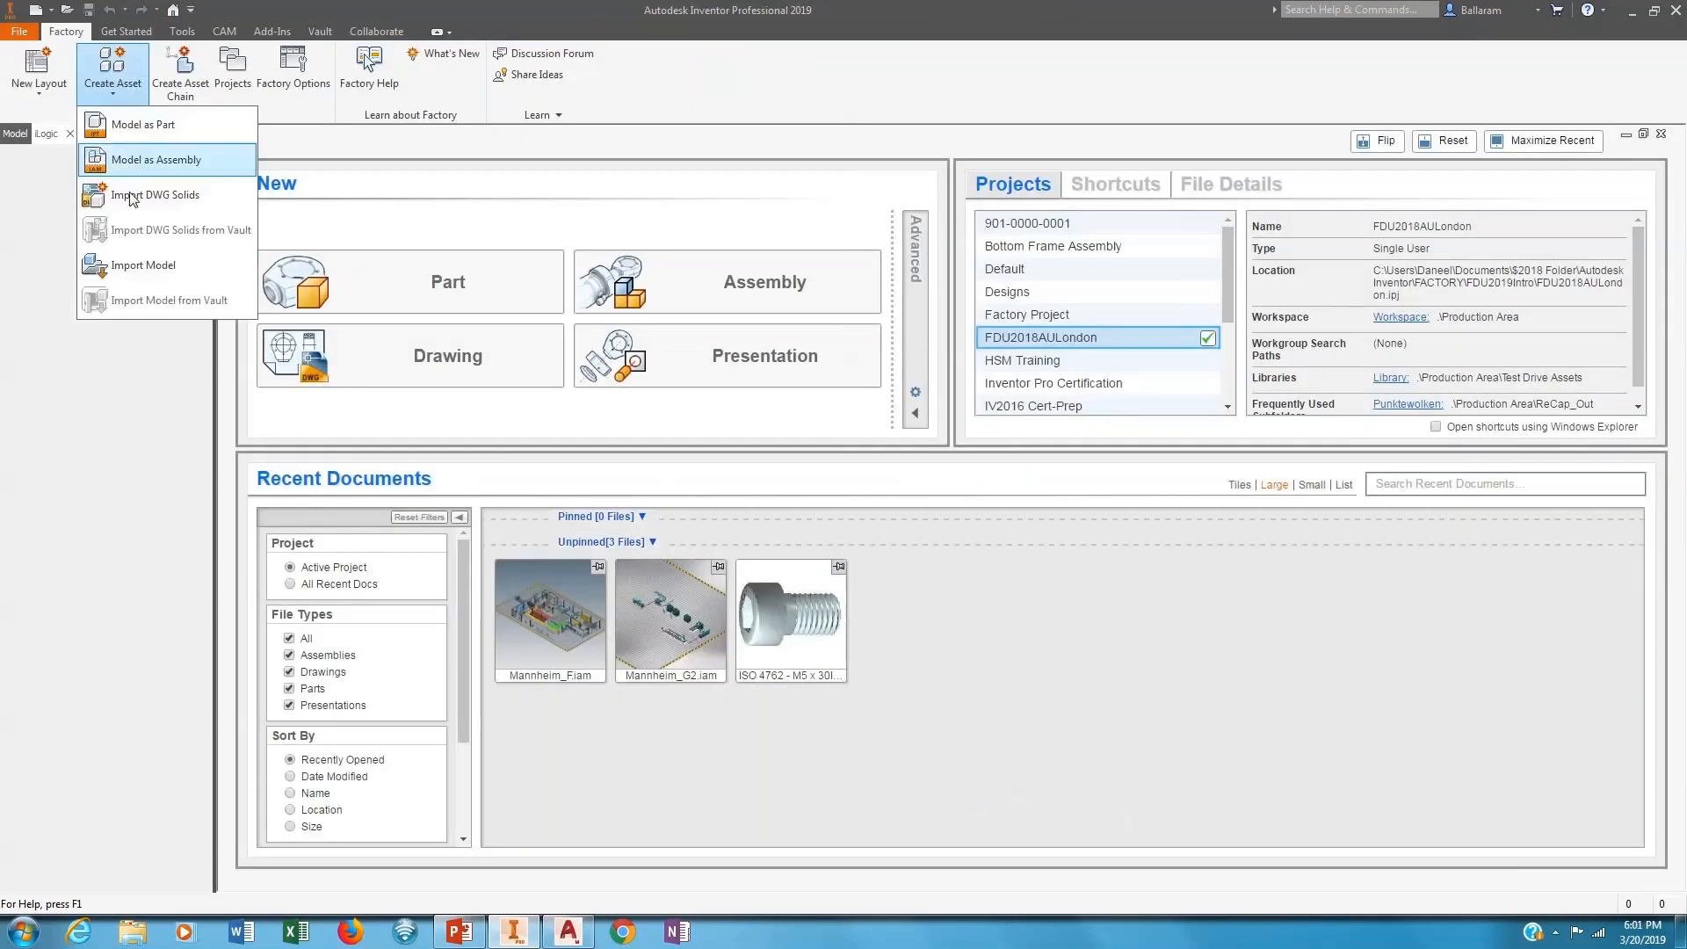
pyautogui.click(158, 266)
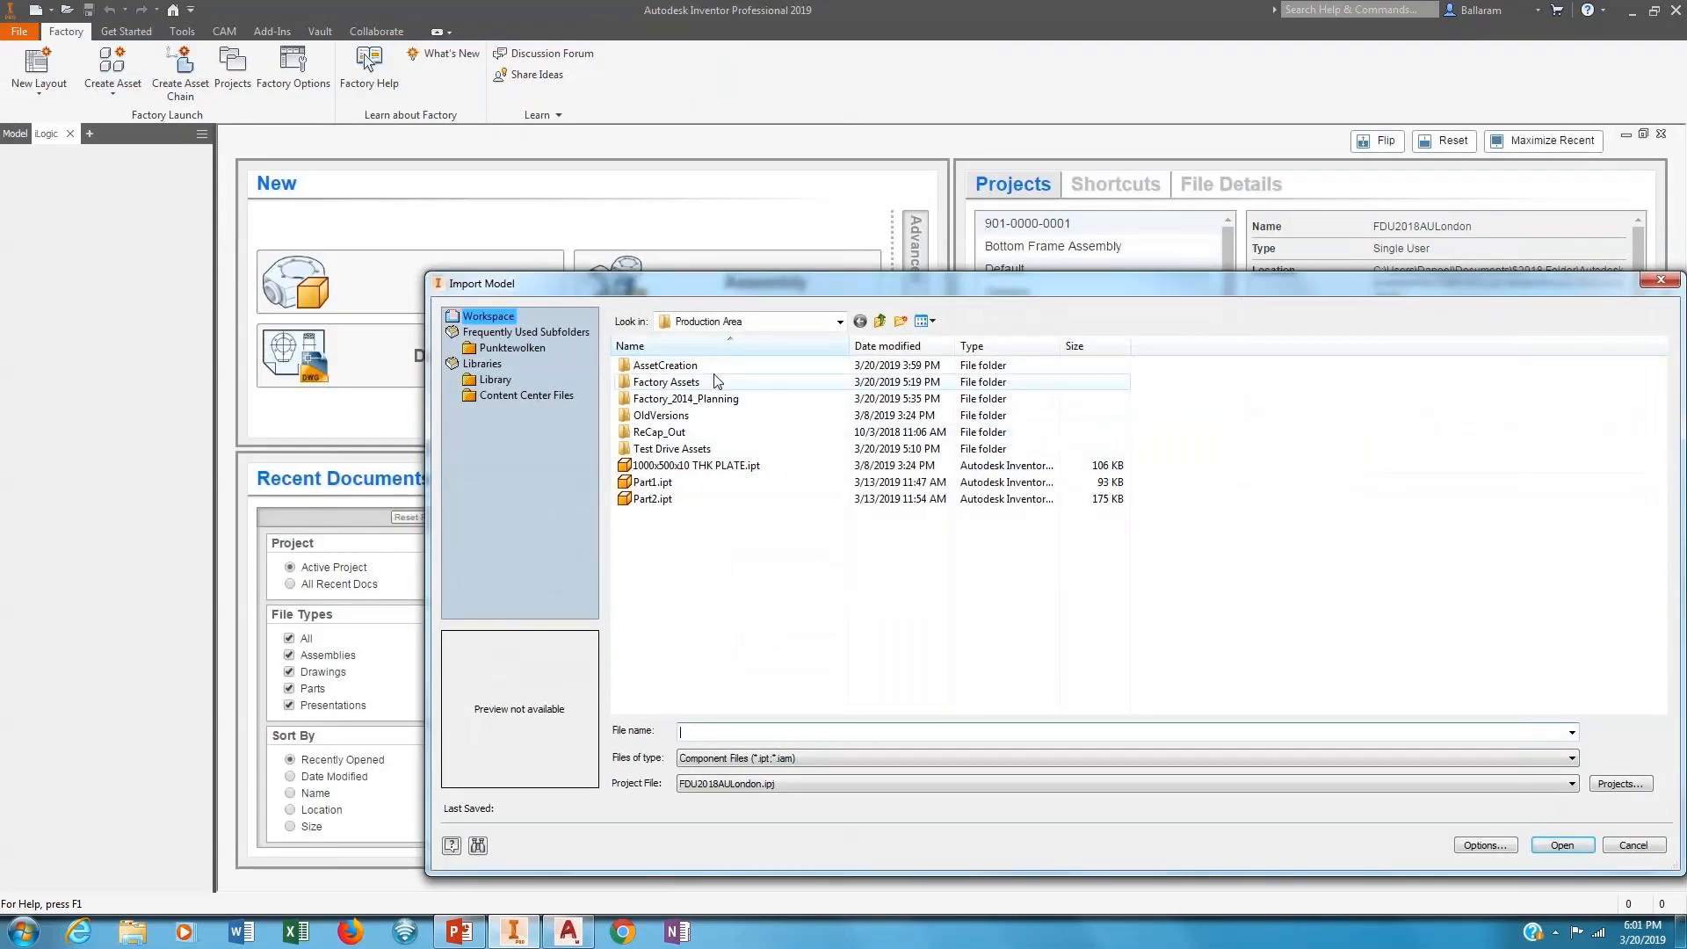
pyautogui.doubleClick(713, 369)
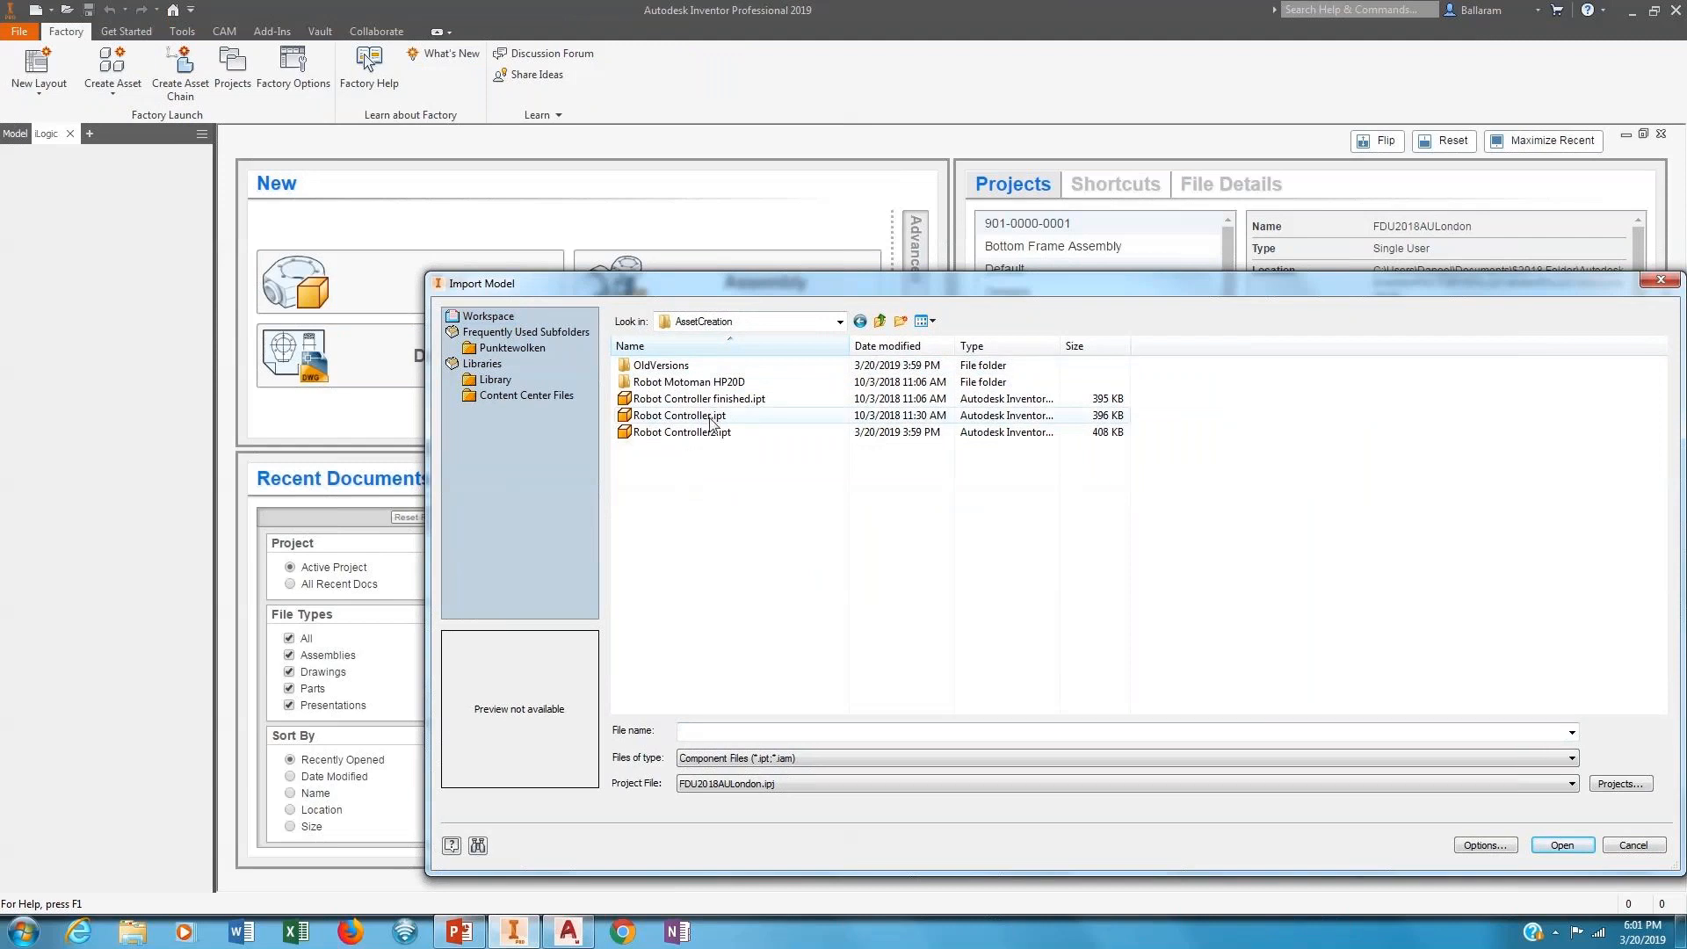
pyautogui.click(713, 415)
pyautogui.click(1561, 844)
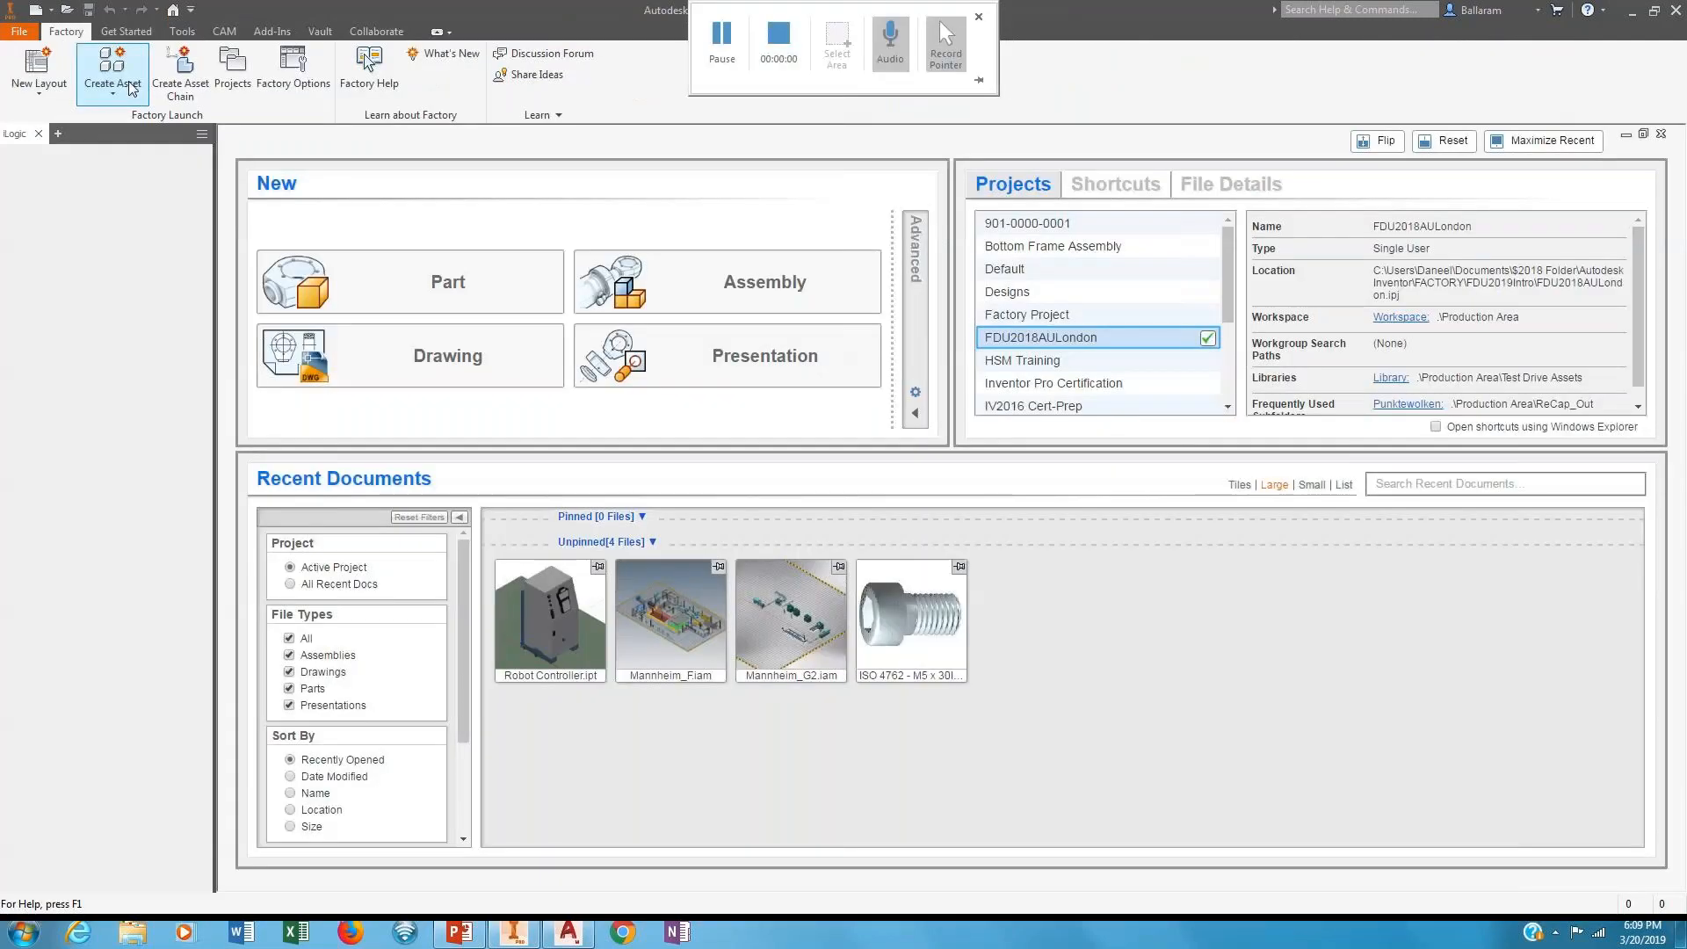
# Create a new factory asset by importing the model Motoman - HP20D - Asset.iam from the Robot Motoman HP20D folder in AssetCreation.
pyautogui.click(130, 88)
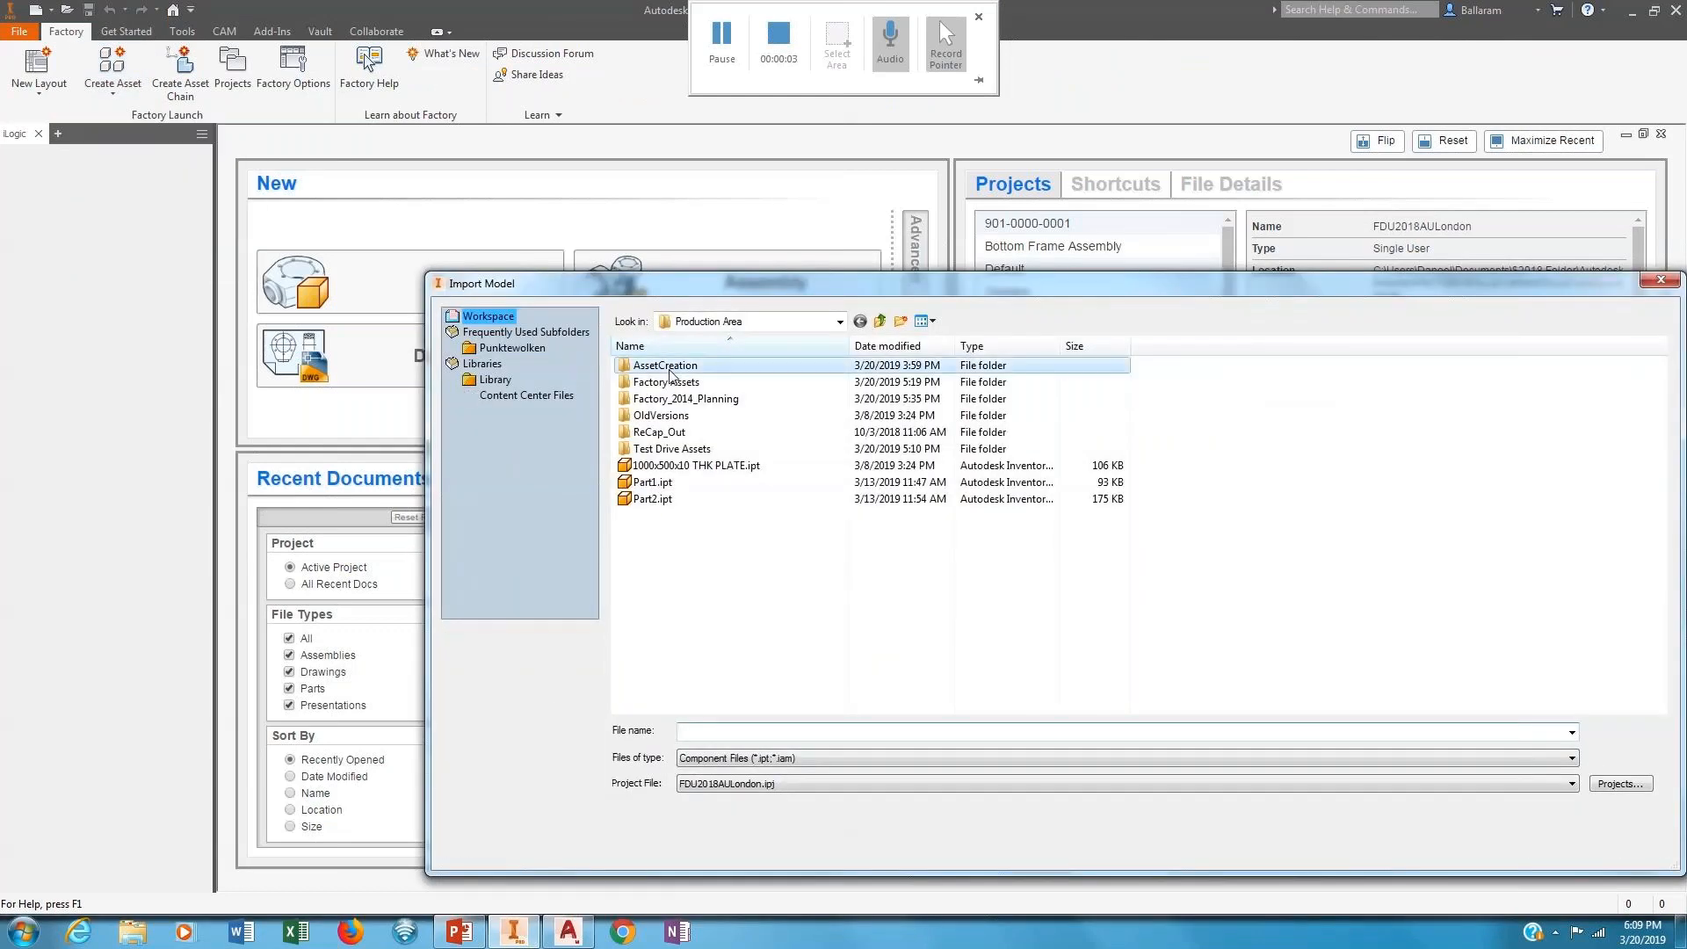
pyautogui.doubleClick(669, 370)
pyautogui.doubleClick(672, 383)
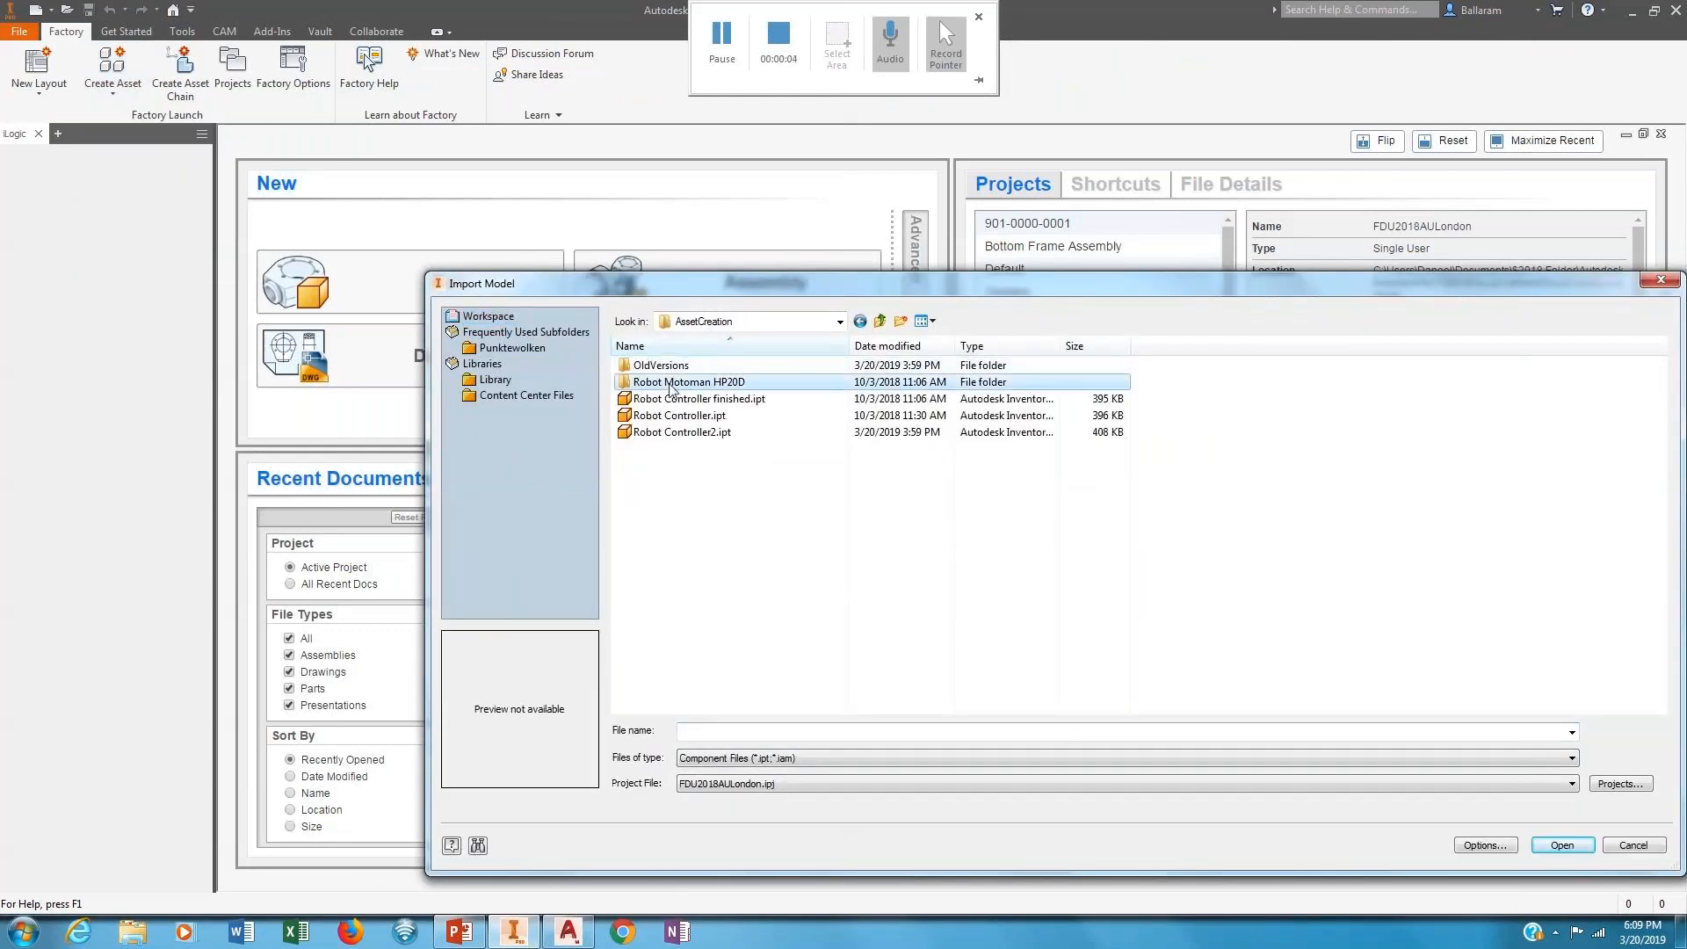
pyautogui.click(670, 466)
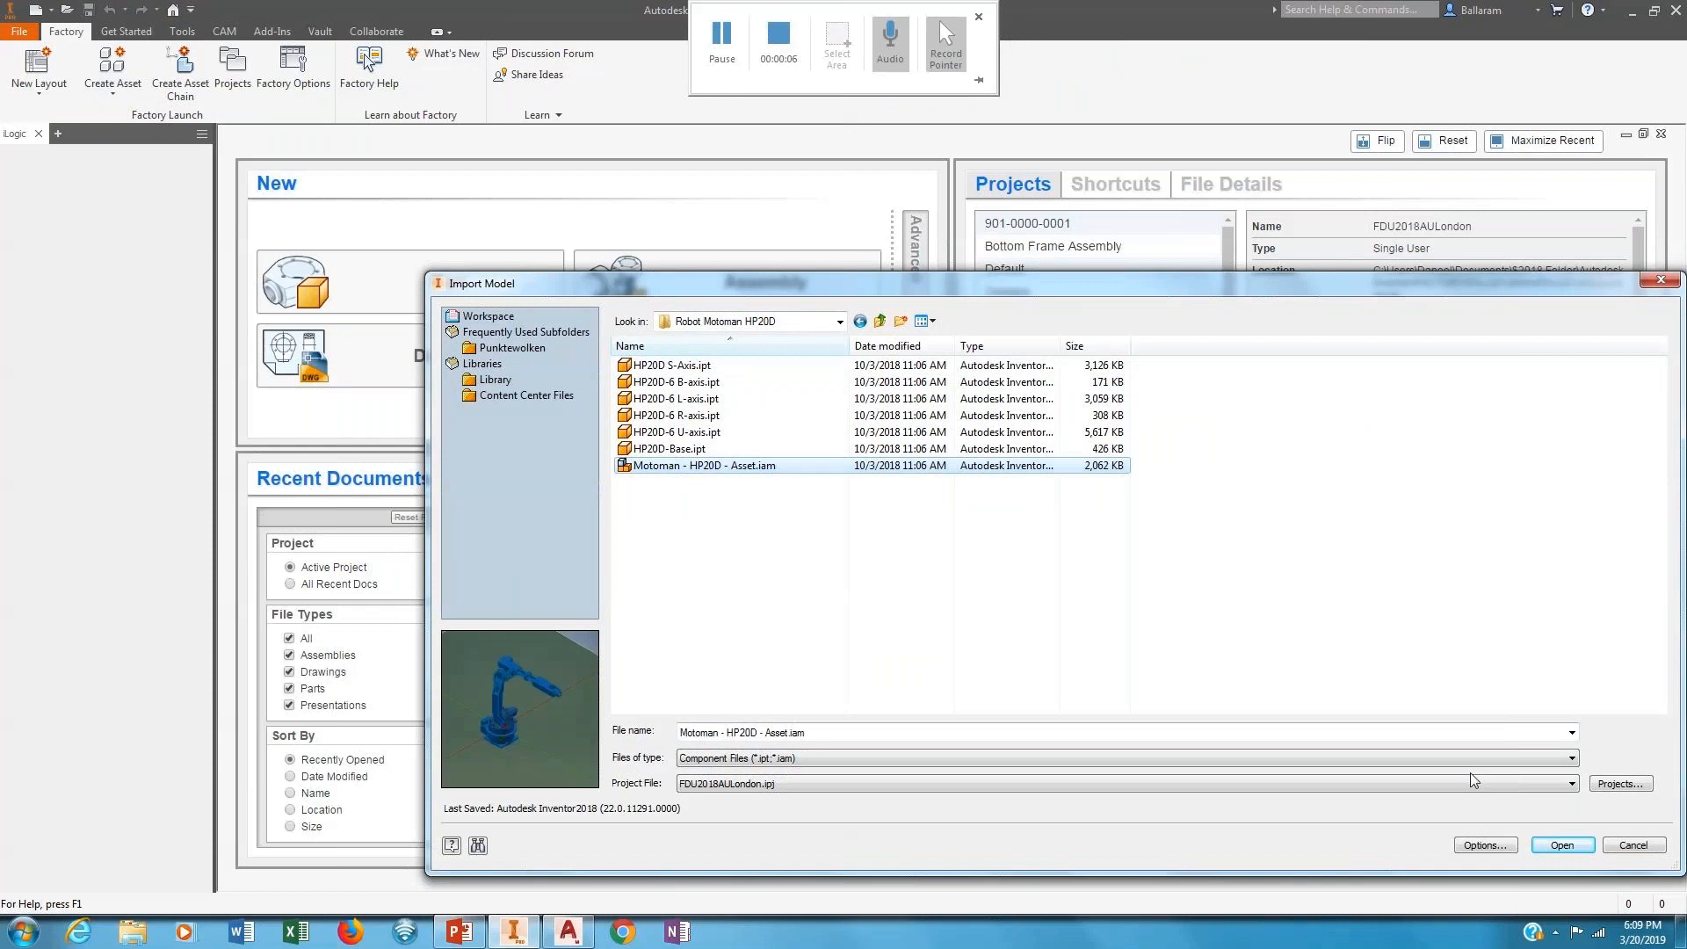
pyautogui.click(1561, 845)
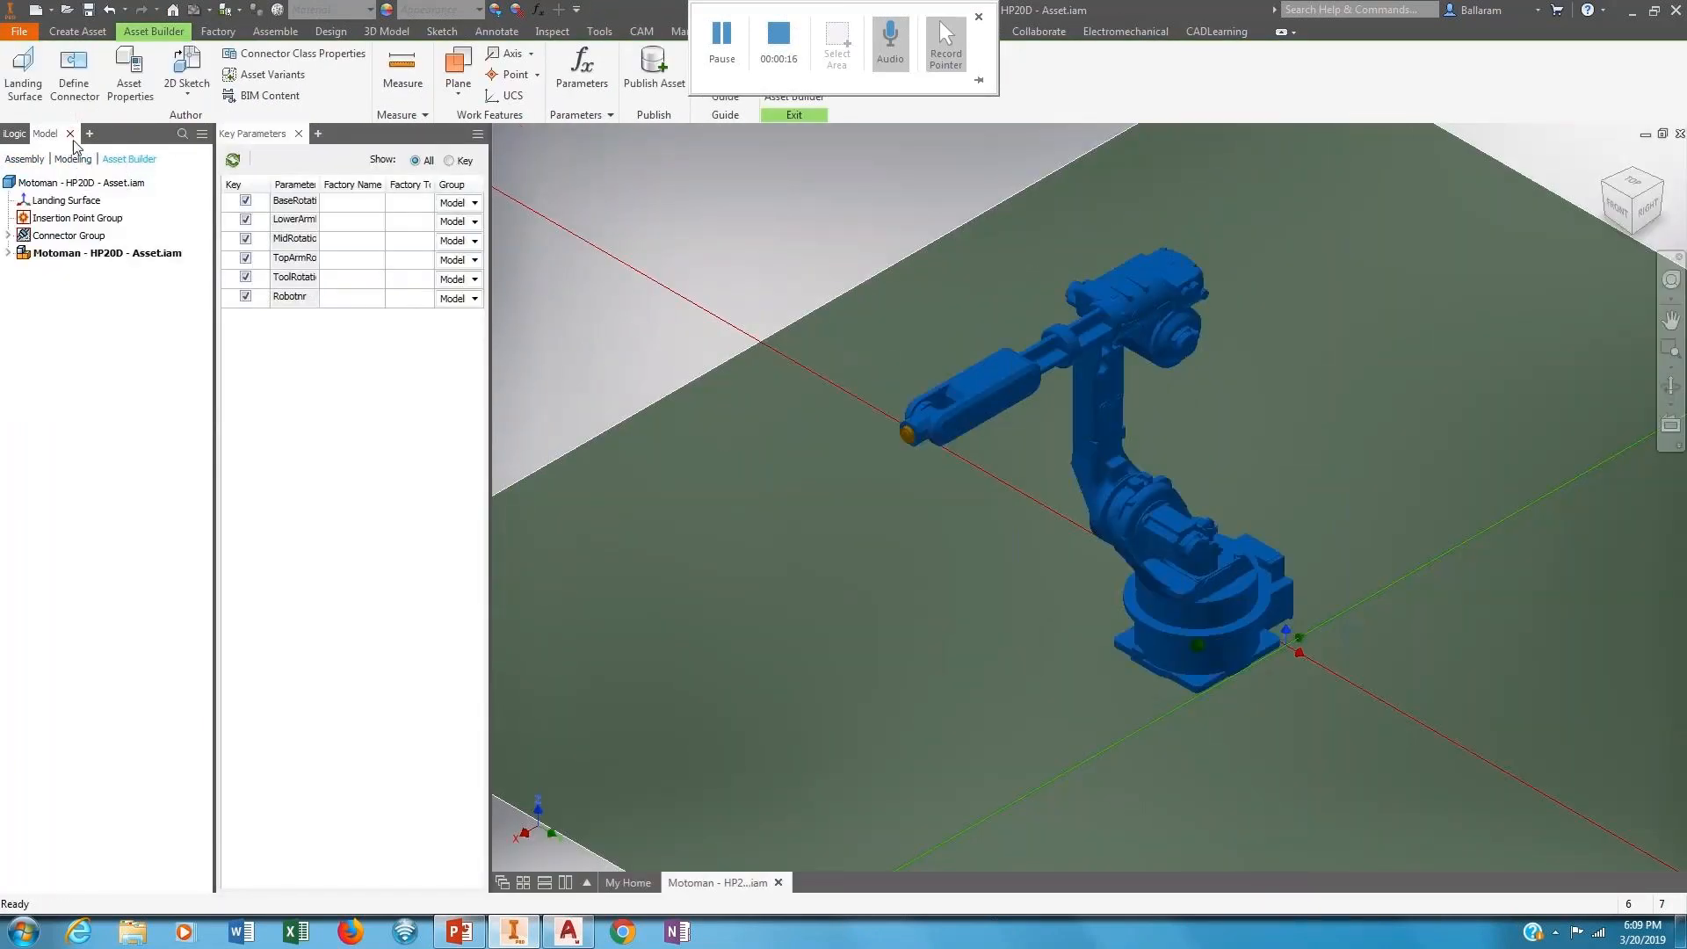
# Bring up the Motoman HP20D form and set Base Rotation to 150 deg, Lower Arm Rotation to 25 deg and Mid Rotation to -65 deg.
pyautogui.click(14, 134)
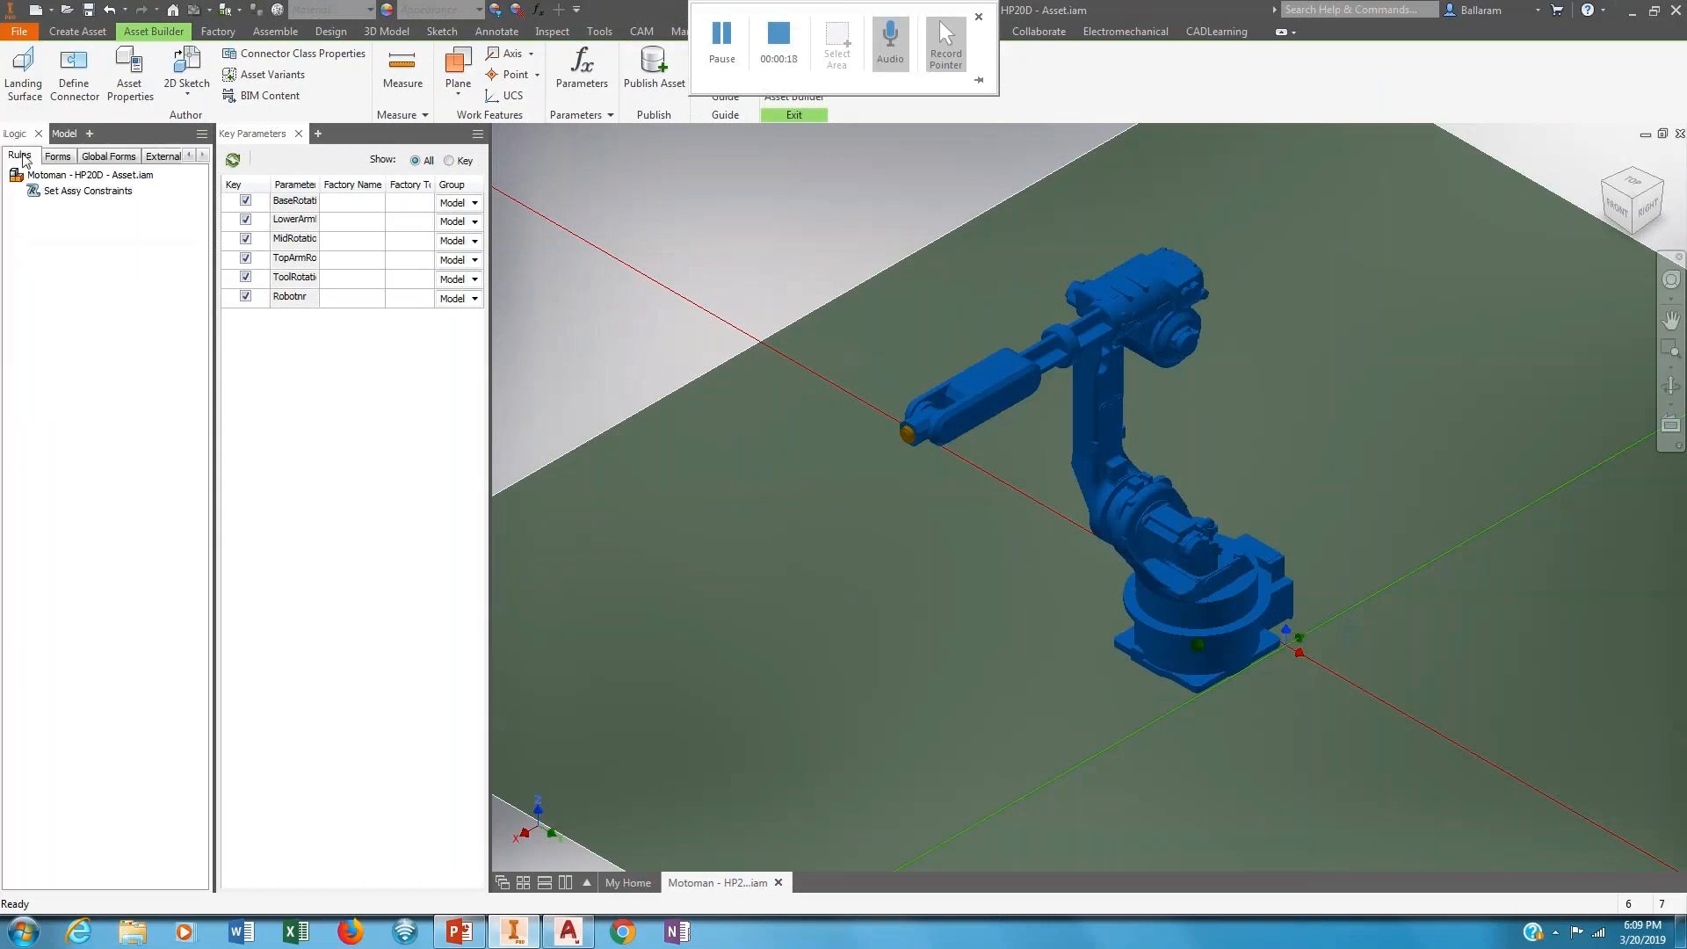
pyautogui.click(57, 156)
pyautogui.click(66, 185)
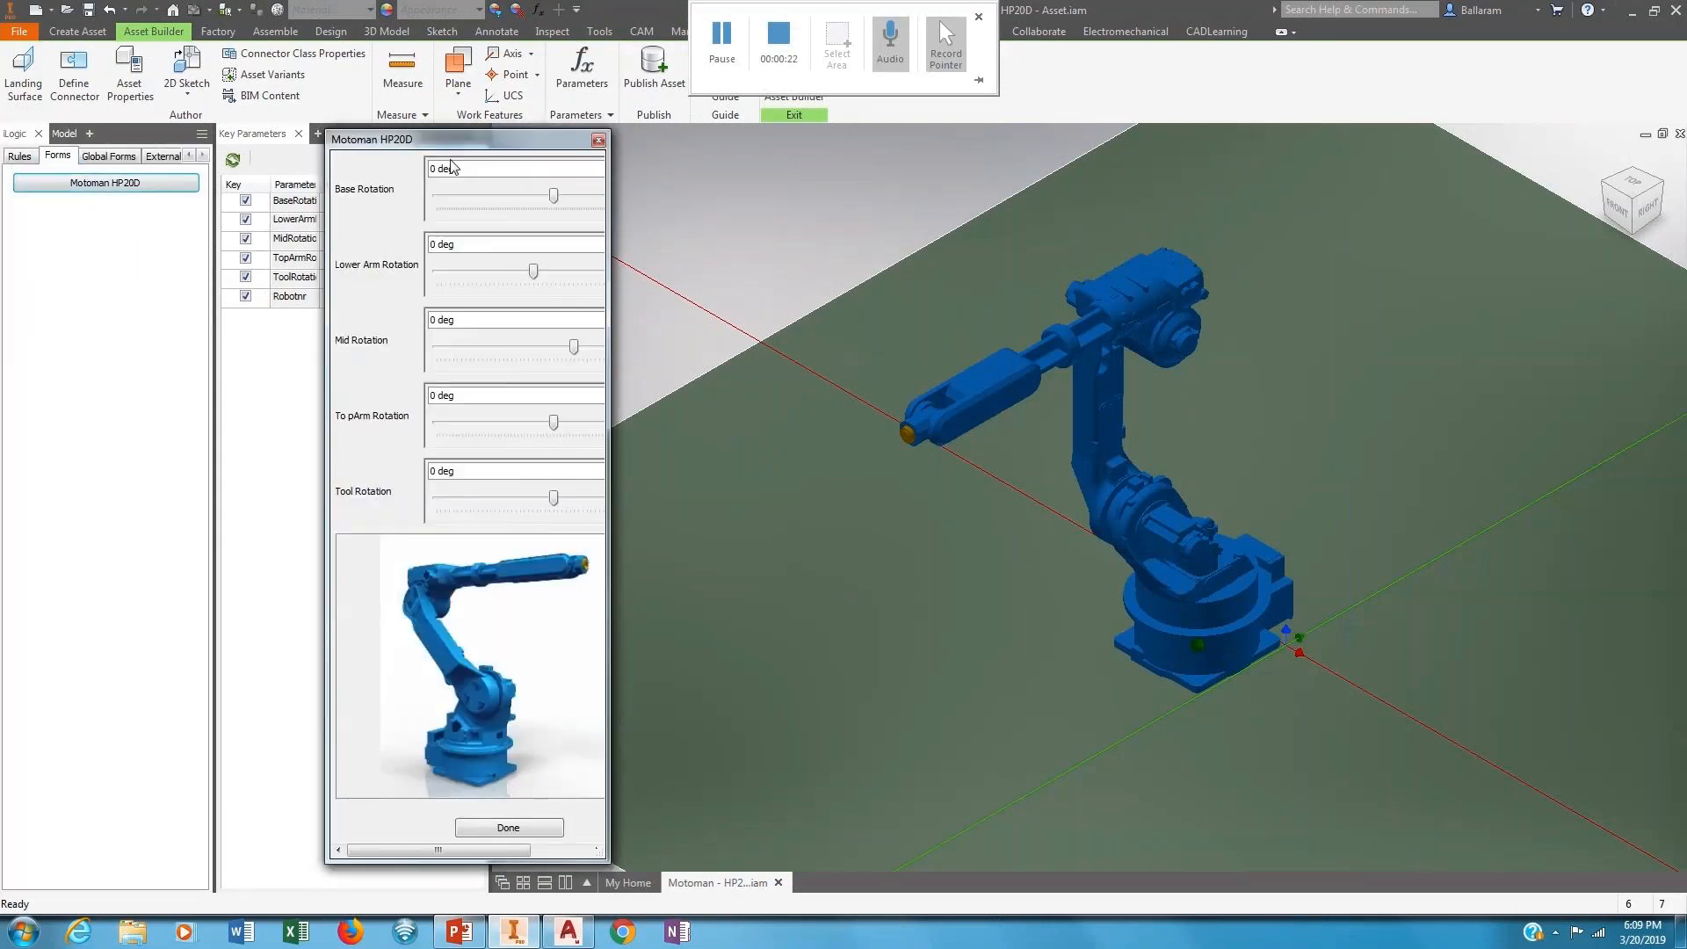
pyautogui.moveTo(554, 199)
pyautogui.mouseDown()
pyautogui.moveTo(494, 198)
pyautogui.moveTo(523, 197)
pyautogui.mouseUp()
pyautogui.scroll(-2, 972, 324)
pyautogui.moveTo(455, 273)
pyautogui.mouseDown()
pyautogui.moveTo(425, 276)
pyautogui.moveTo(475, 272)
pyautogui.mouseUp()
pyautogui.moveTo(496, 349); pyautogui.dragTo(443, 351)
pyautogui.moveTo(1024, 414); pyautogui.dragTo(773, 698, button='middle')
pyautogui.scroll(5, 1076, 459)
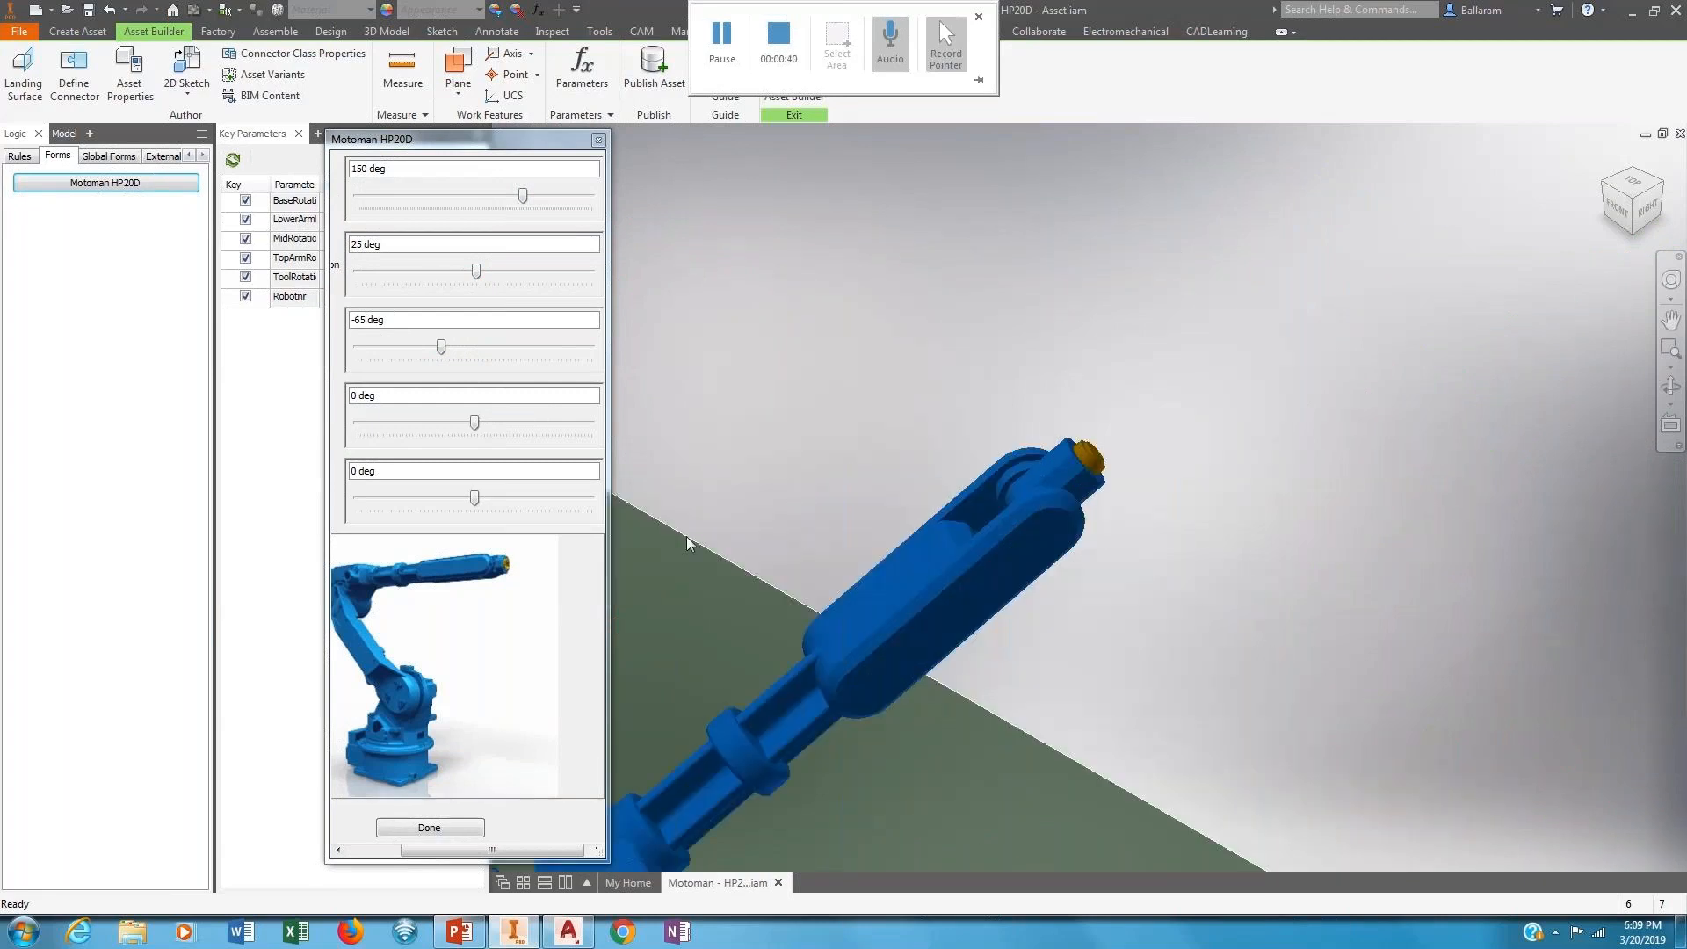
# Set the robot's Tool Rotation to 35 deg and finish with the Motoman HP20D form.
pyautogui.click(475, 498)
pyautogui.moveTo(475, 499)
pyautogui.mouseDown()
pyautogui.moveTo(433, 498)
pyautogui.moveTo(484, 505)
pyautogui.mouseUp()
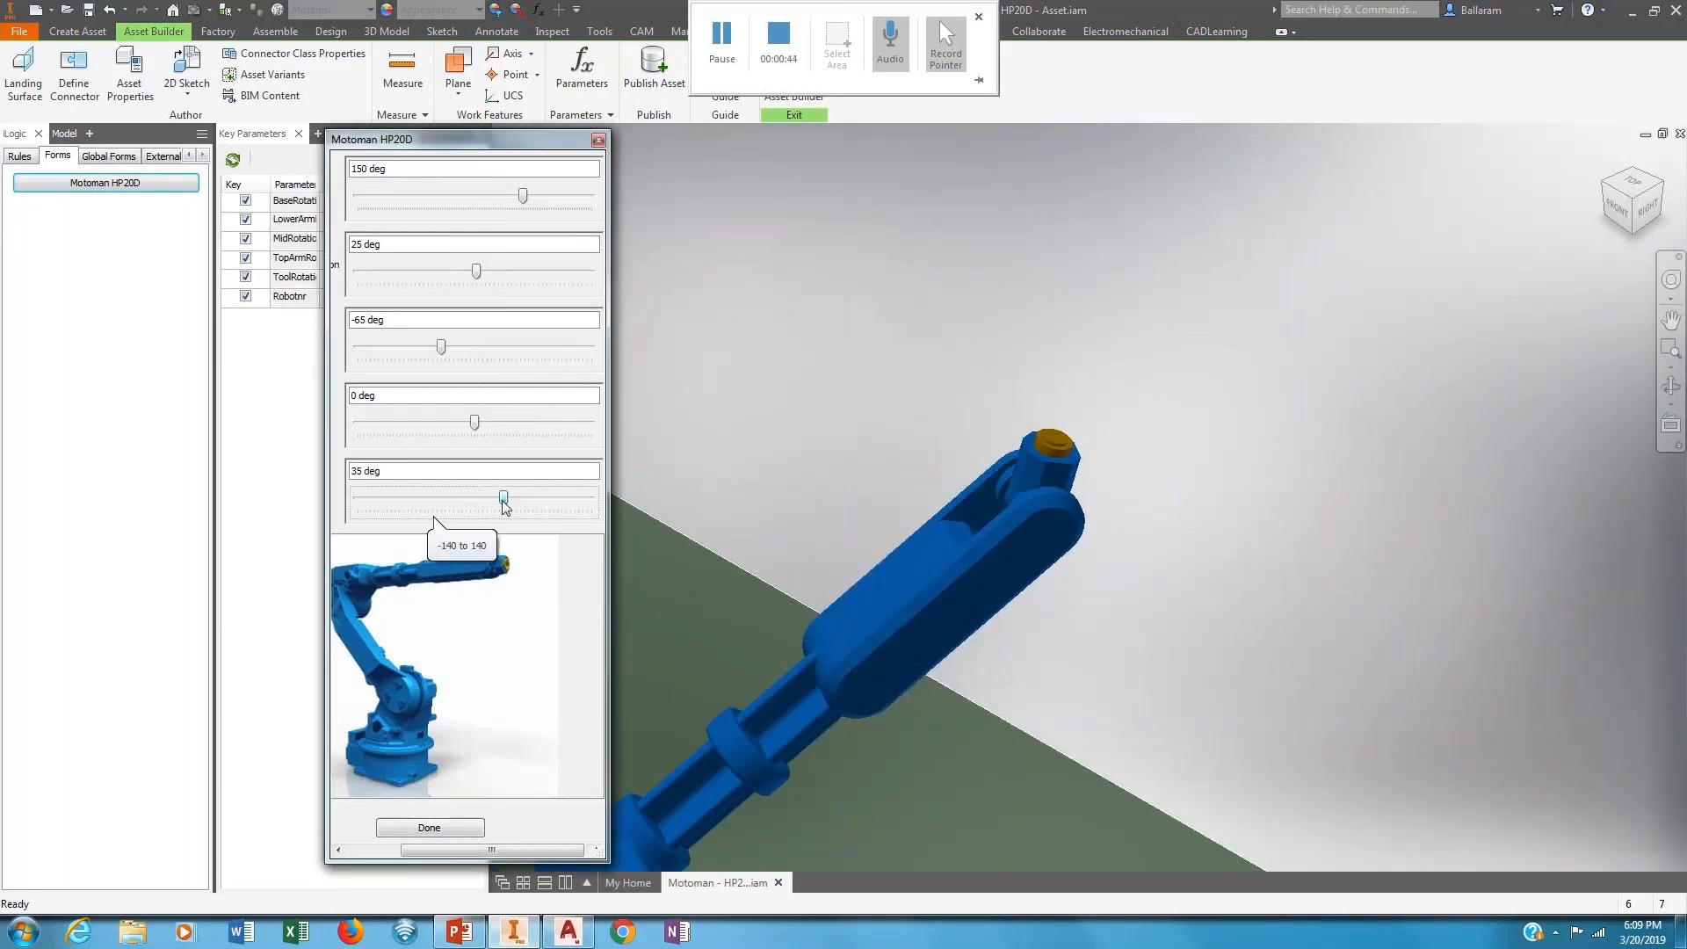
pyautogui.click(429, 827)
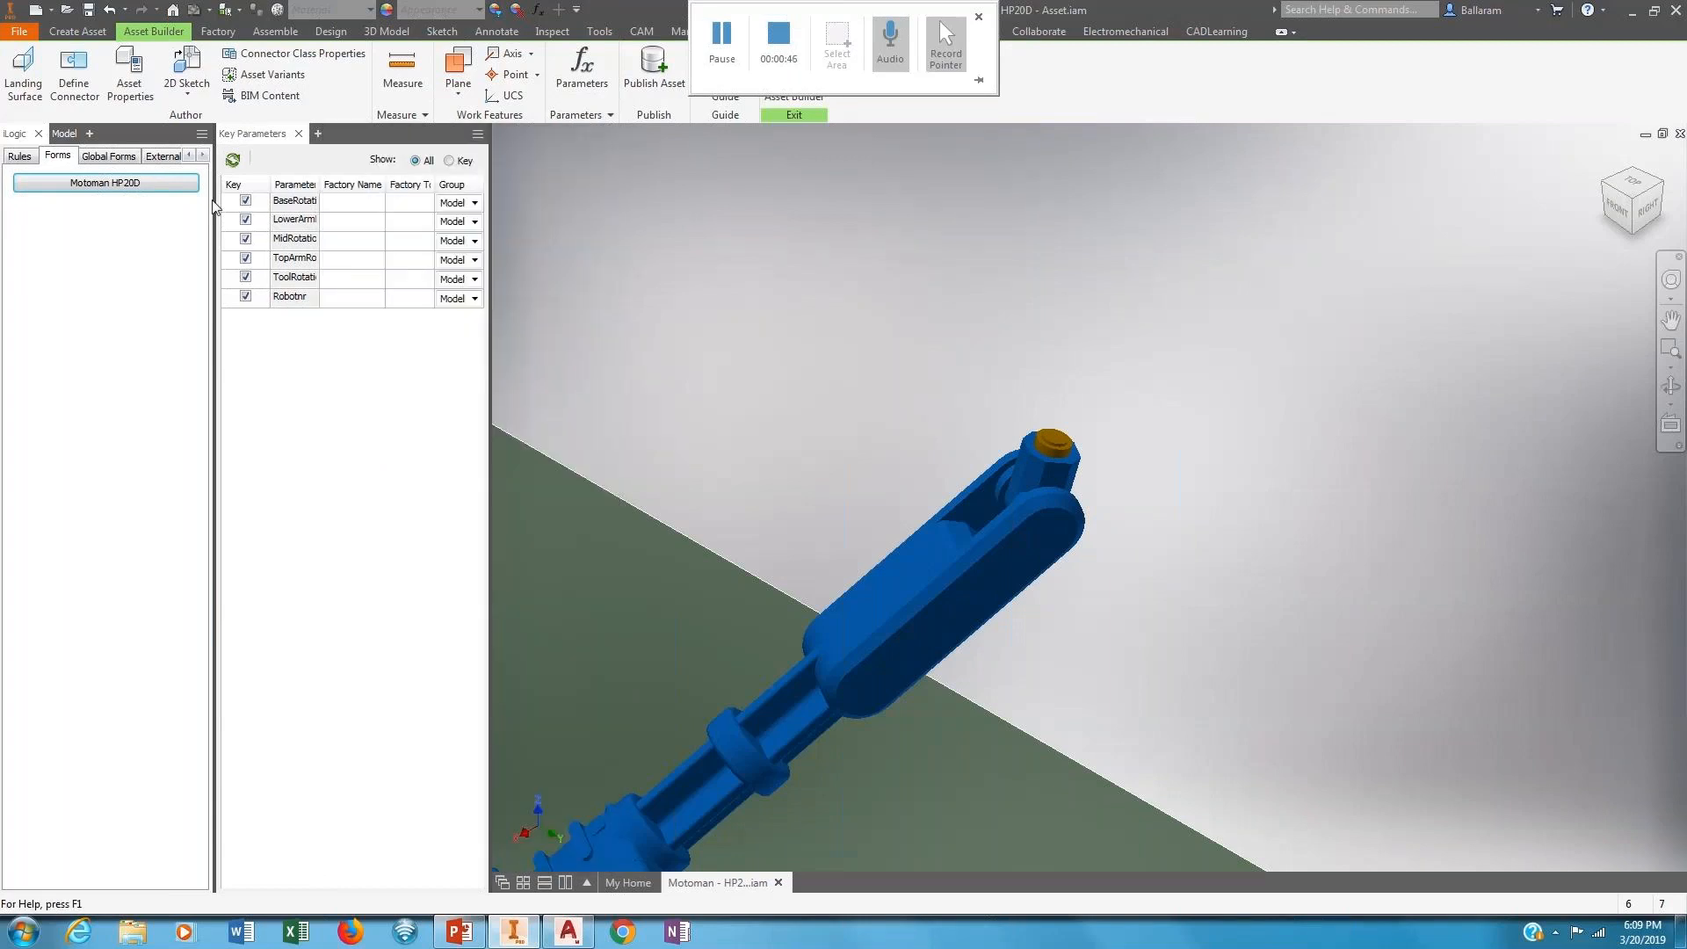
# Examine the base parameter values in the iLogic rule Set Assy Constraints and close the rule without editing it.
pyautogui.click(21, 155)
pyautogui.click(33, 192)
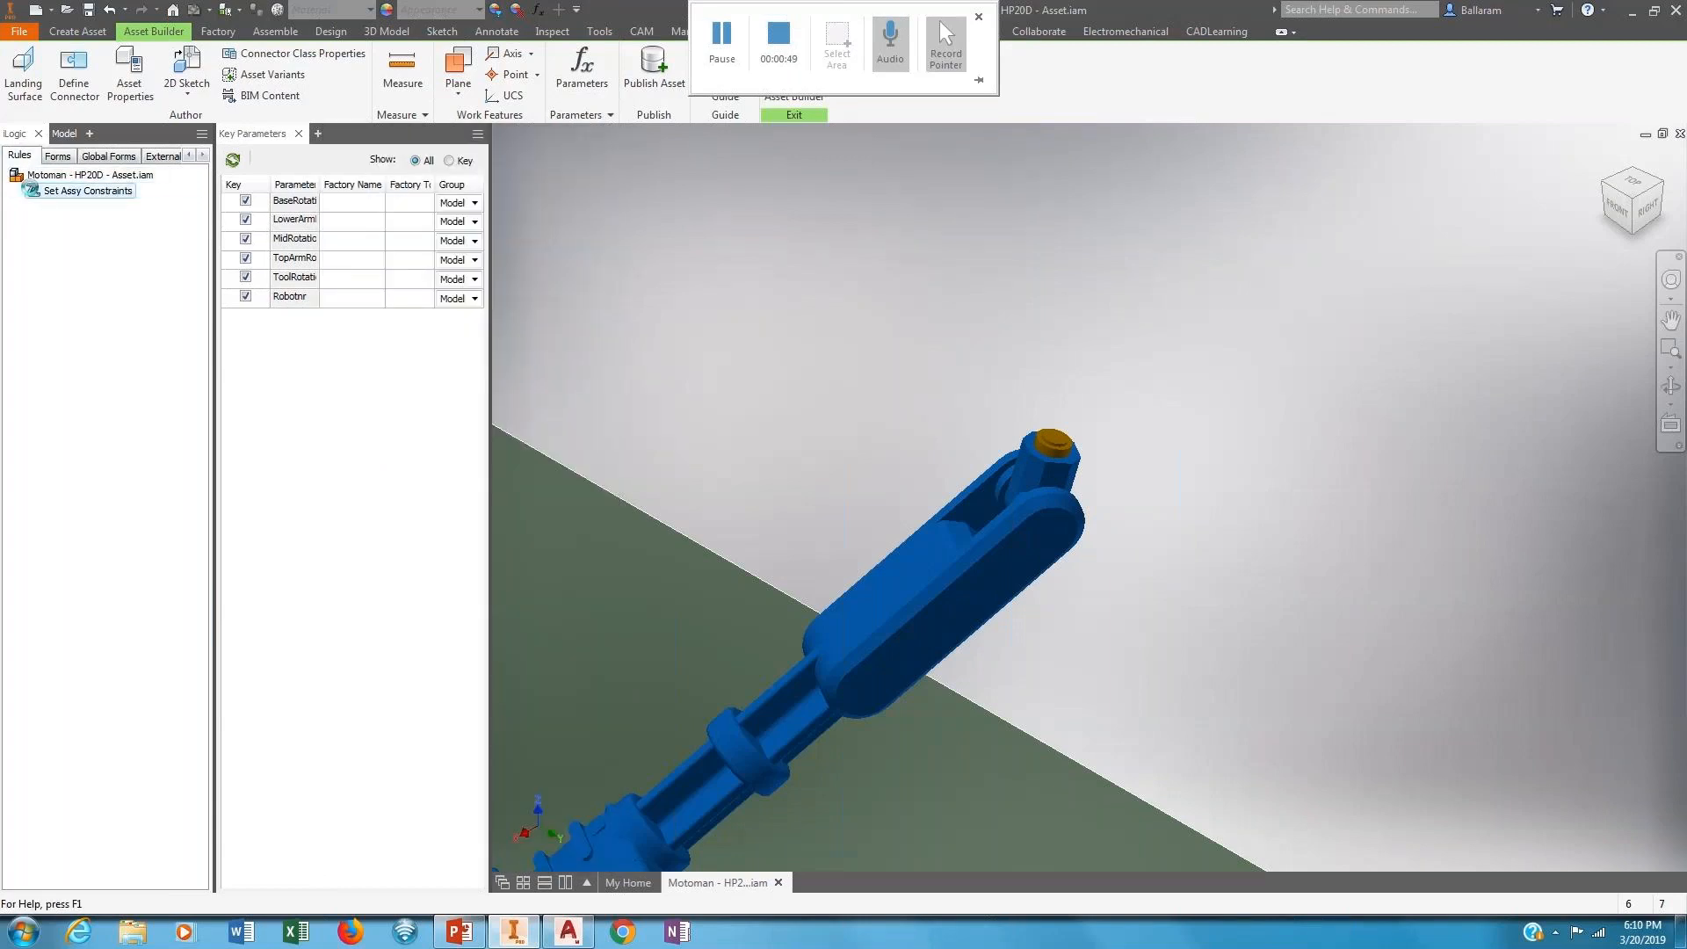
pyautogui.doubleClick(33, 192)
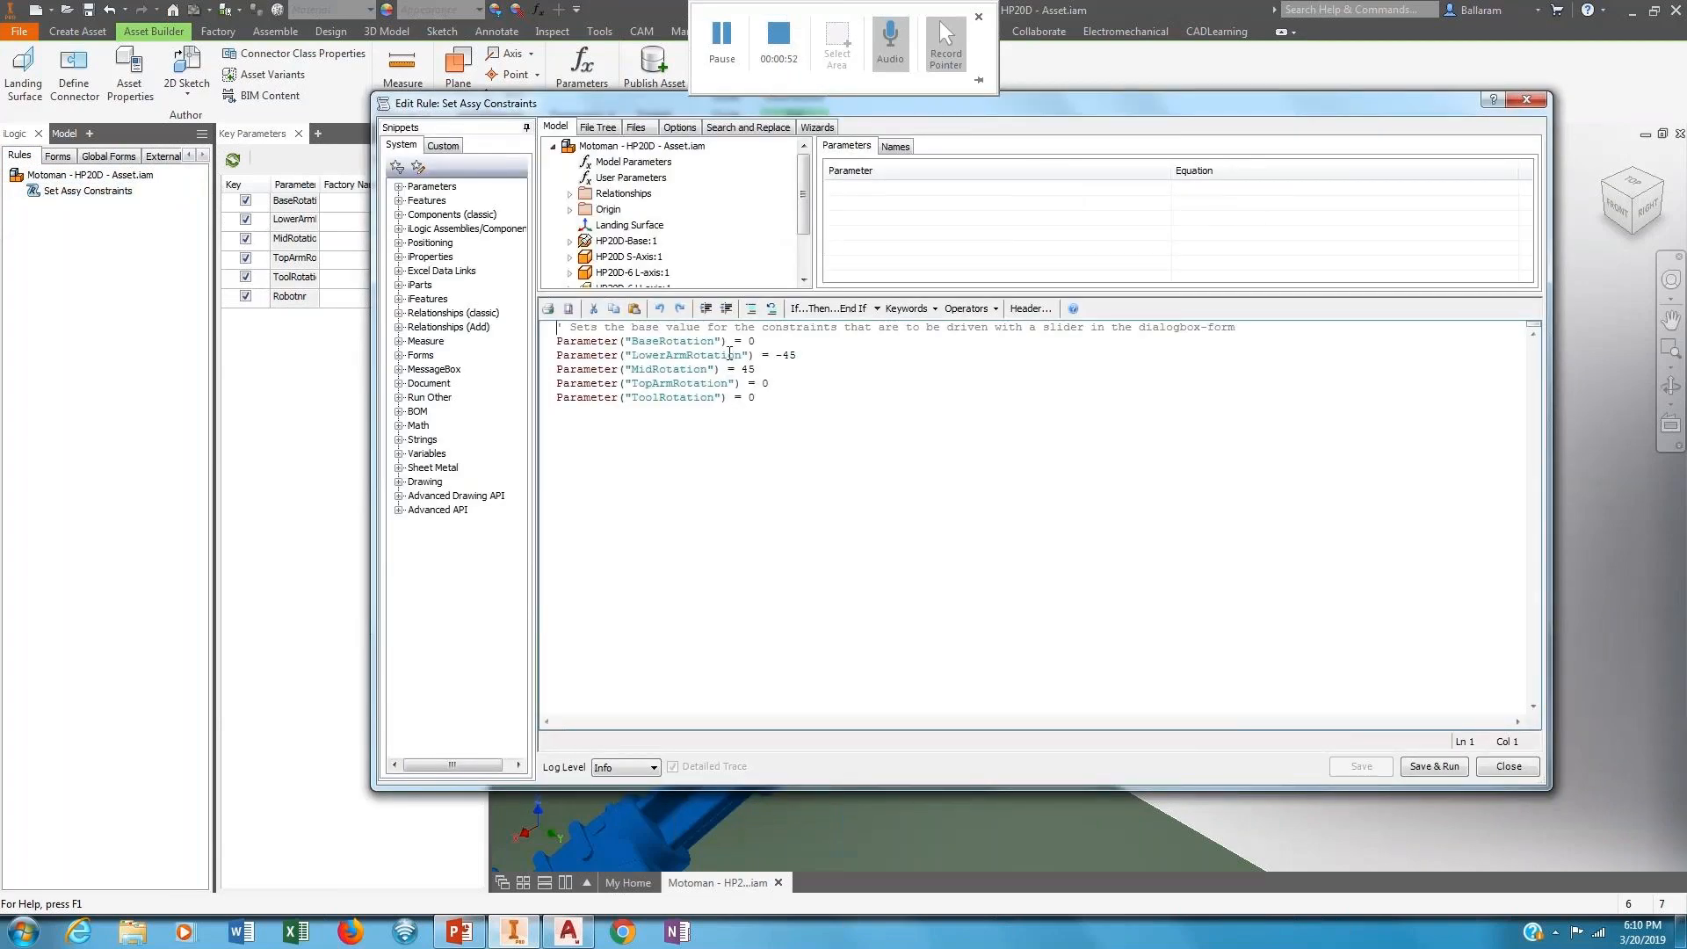
pyautogui.moveTo(567, 341); pyautogui.dragTo(777, 398)
pyautogui.click(746, 384)
pyautogui.click(1509, 766)
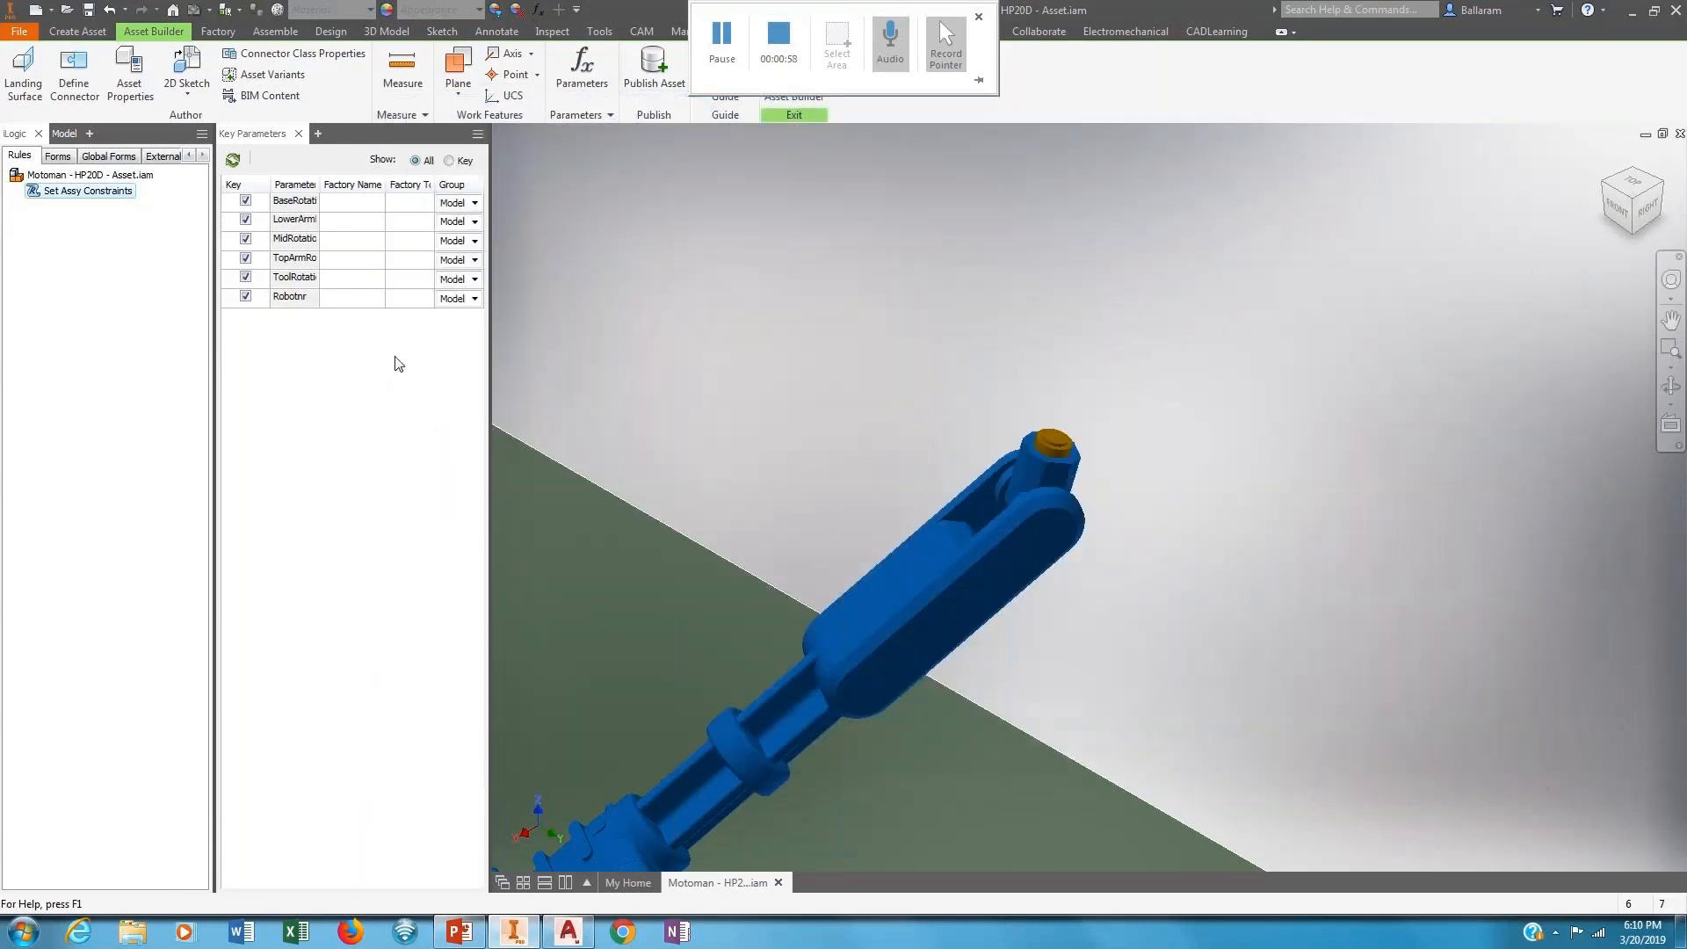
pyautogui.click(720, 31)
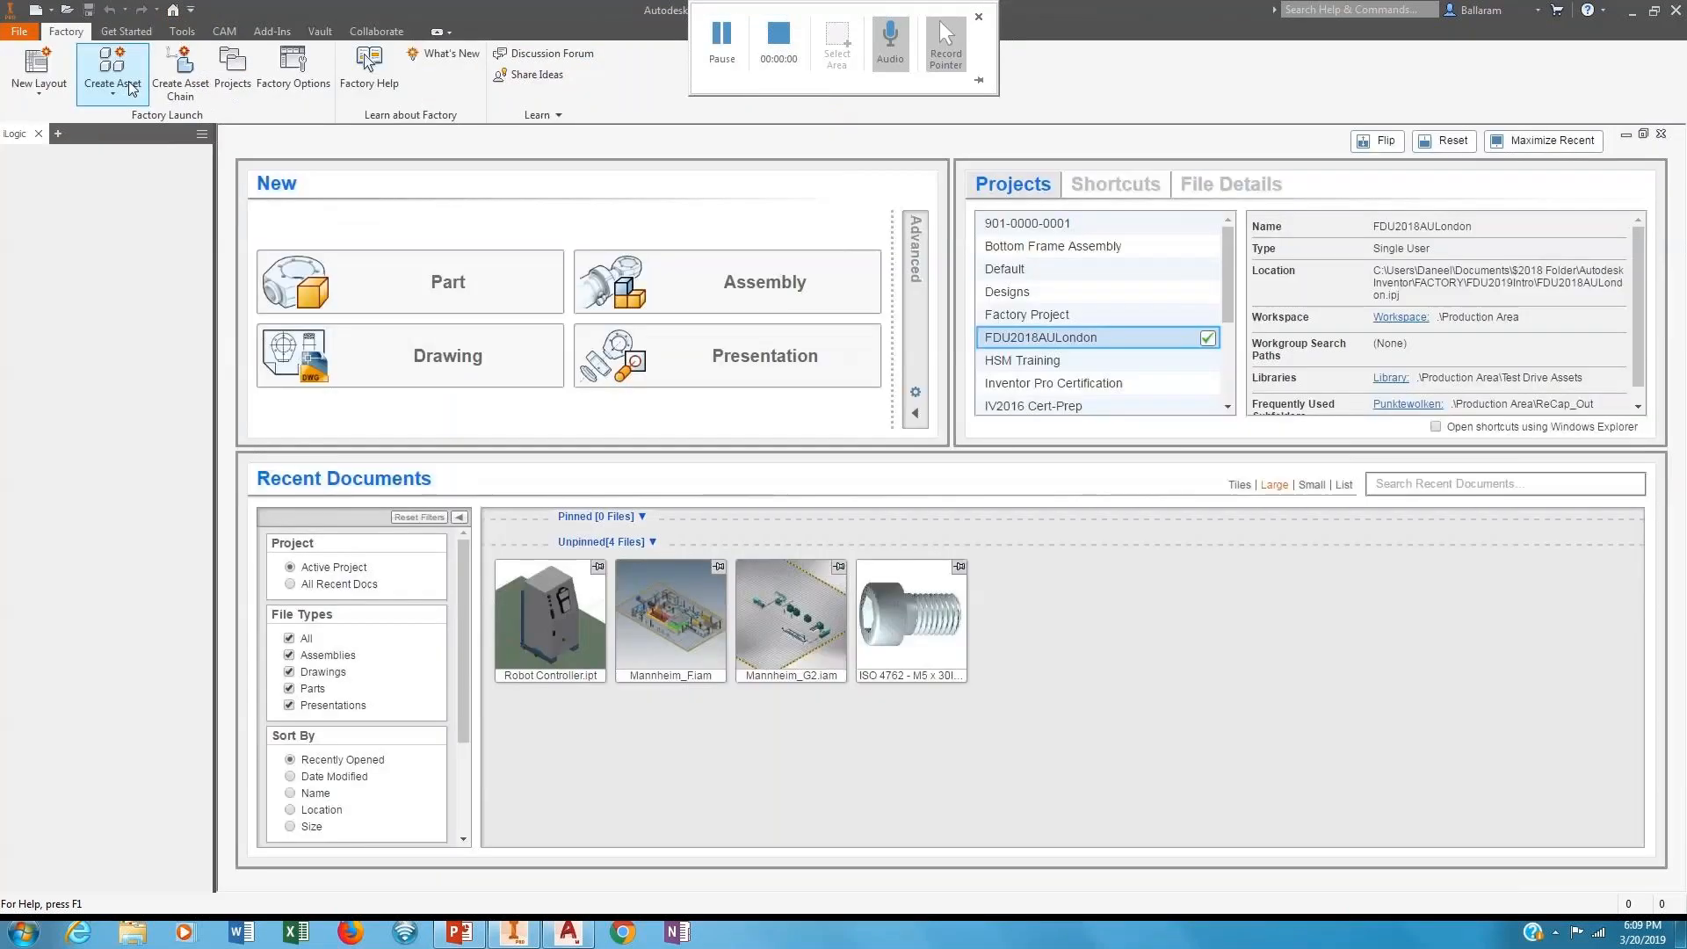
# From the start page, import the assembly Motoman - HP20D - Asset.iam as a factory asset.
pyautogui.click(112, 70)
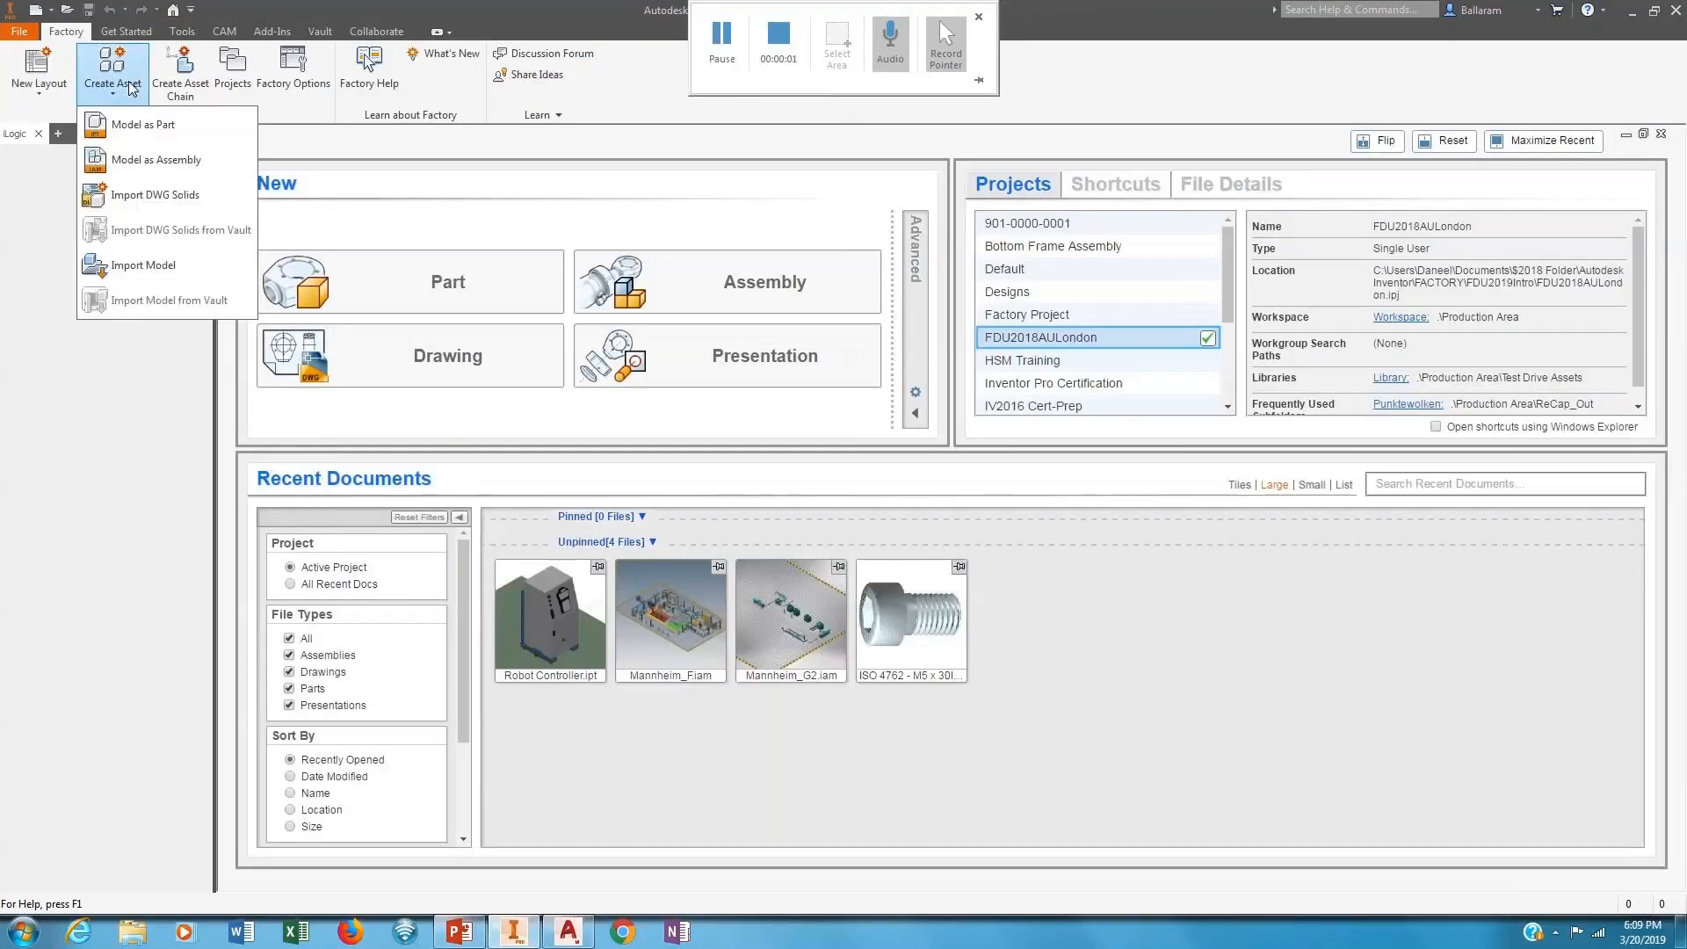
pyautogui.click(124, 265)
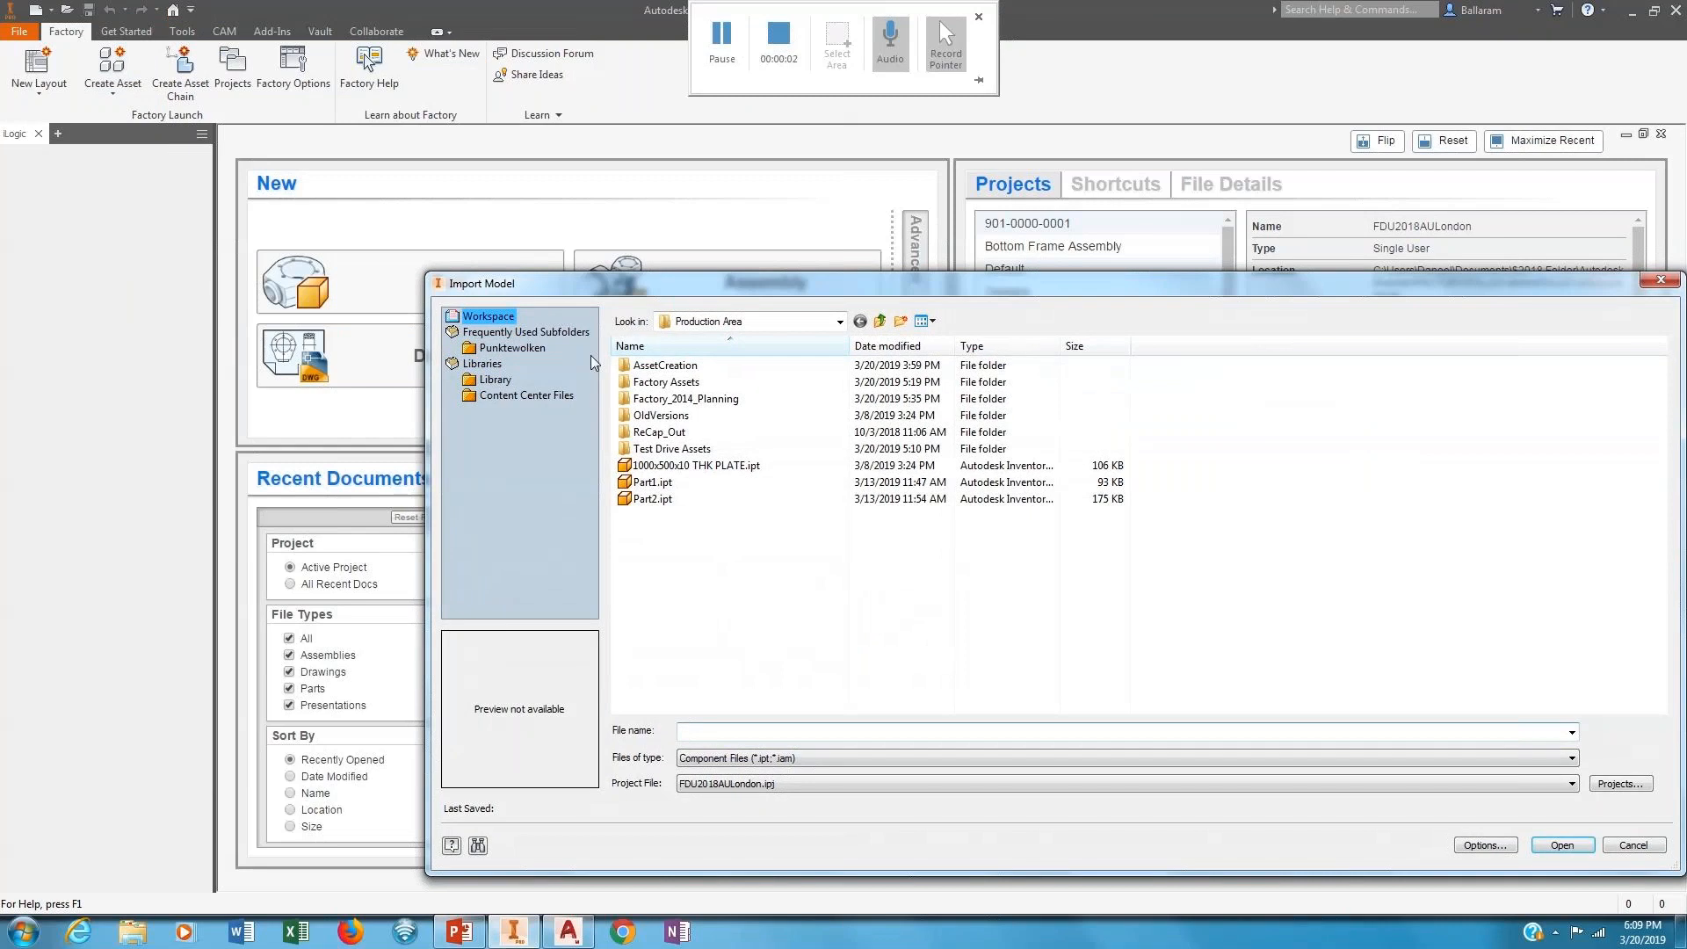
pyautogui.doubleClick(670, 366)
pyautogui.doubleClick(670, 382)
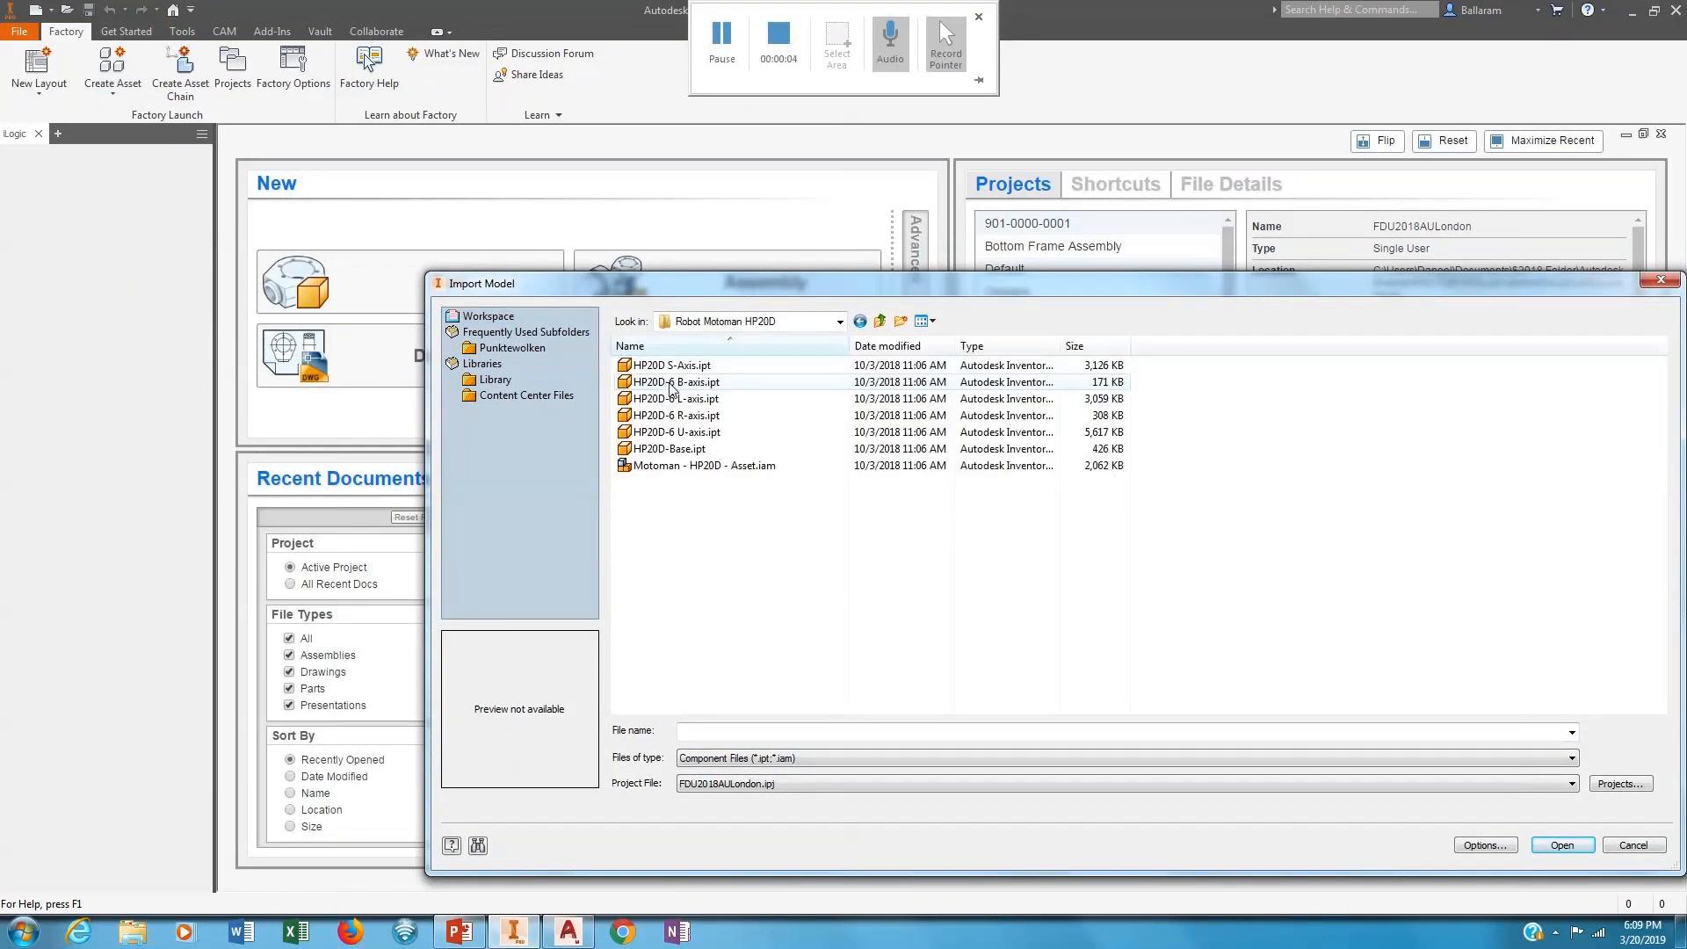
pyautogui.click(672, 467)
pyautogui.click(1558, 844)
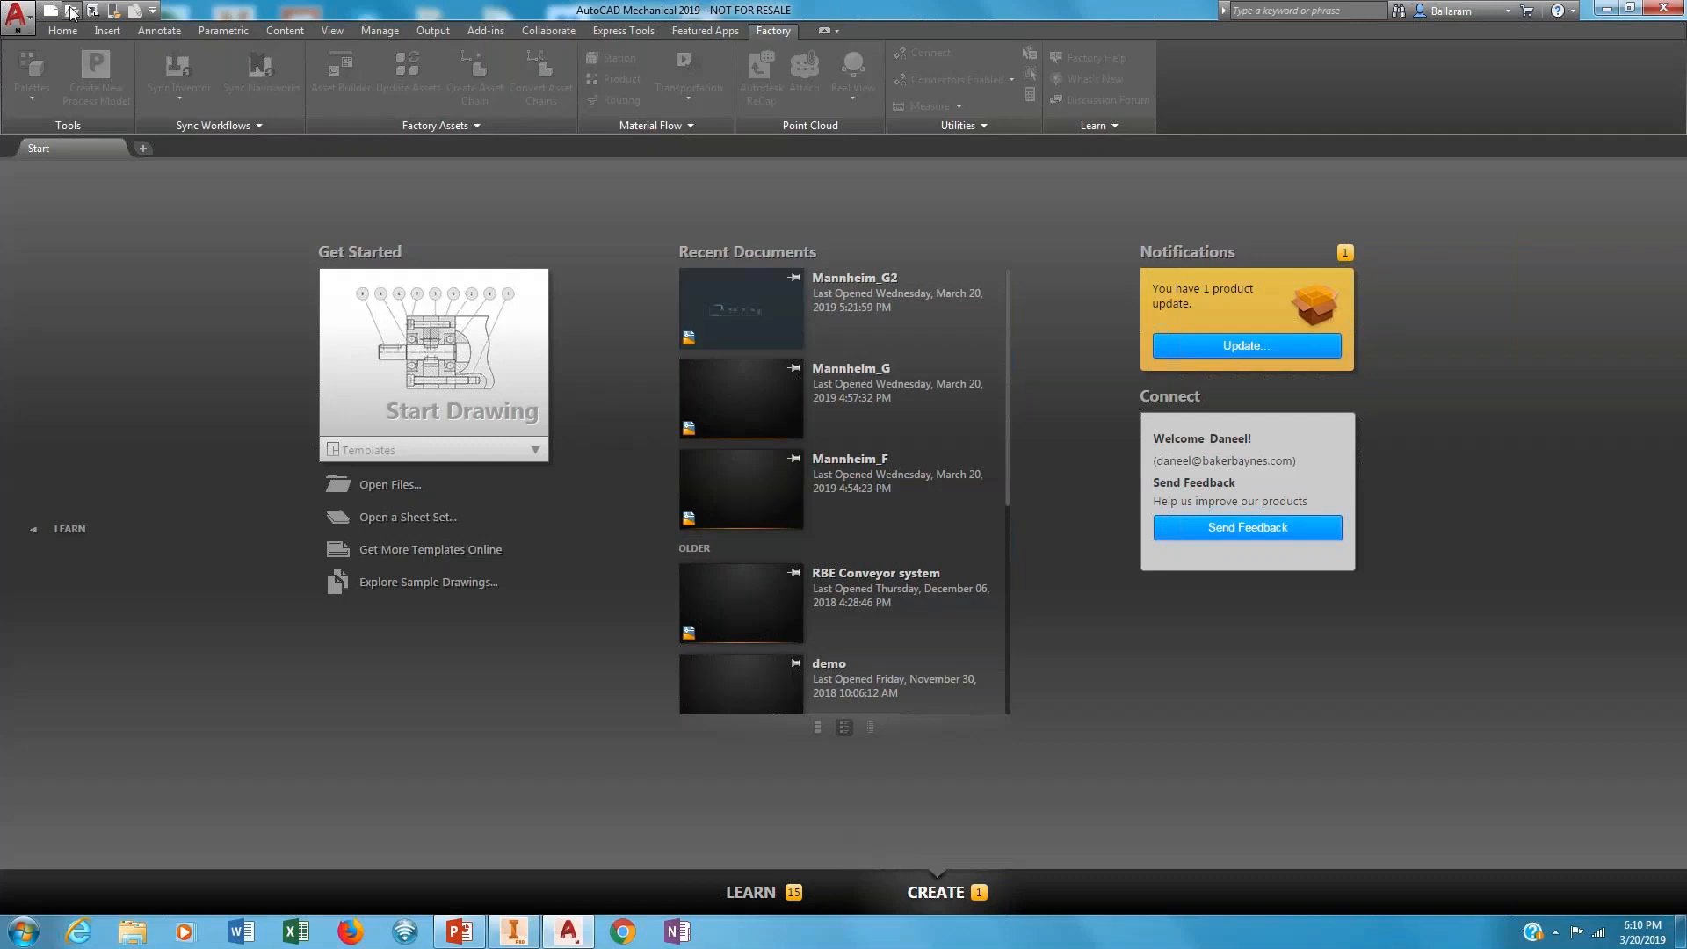
# Switch to AutoCAD Mechanical and open the drawing Mannheim_F.dwg from the Factory_2014_Planning folder.
pyautogui.click(72, 10)
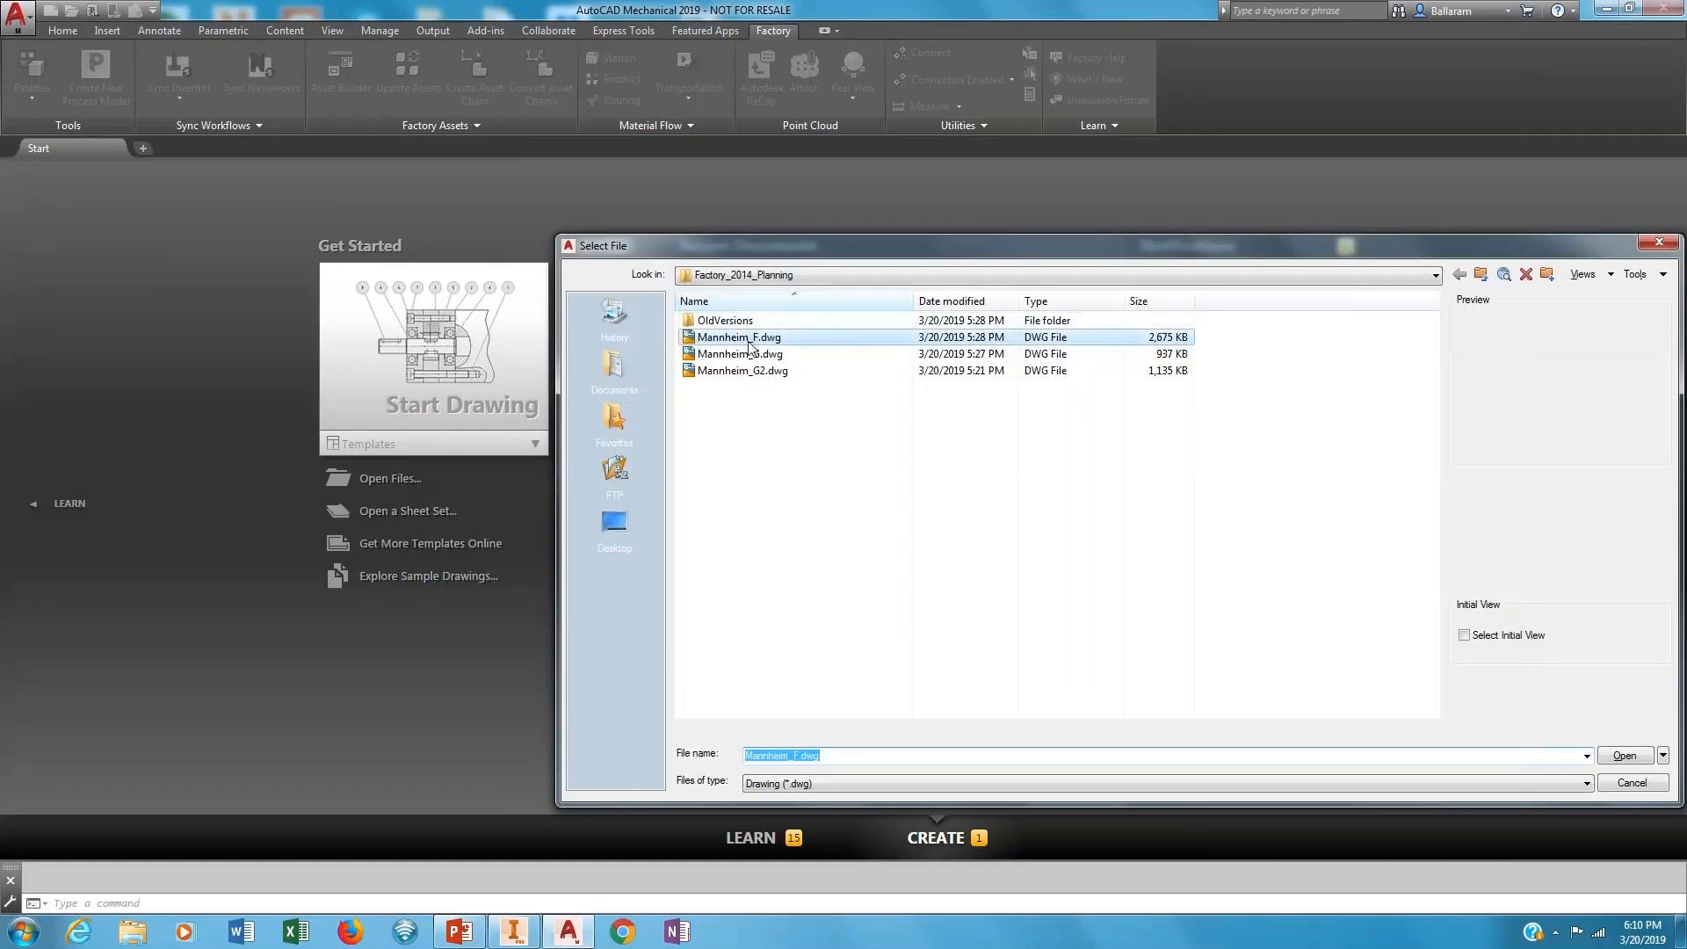
pyautogui.click(747, 341)
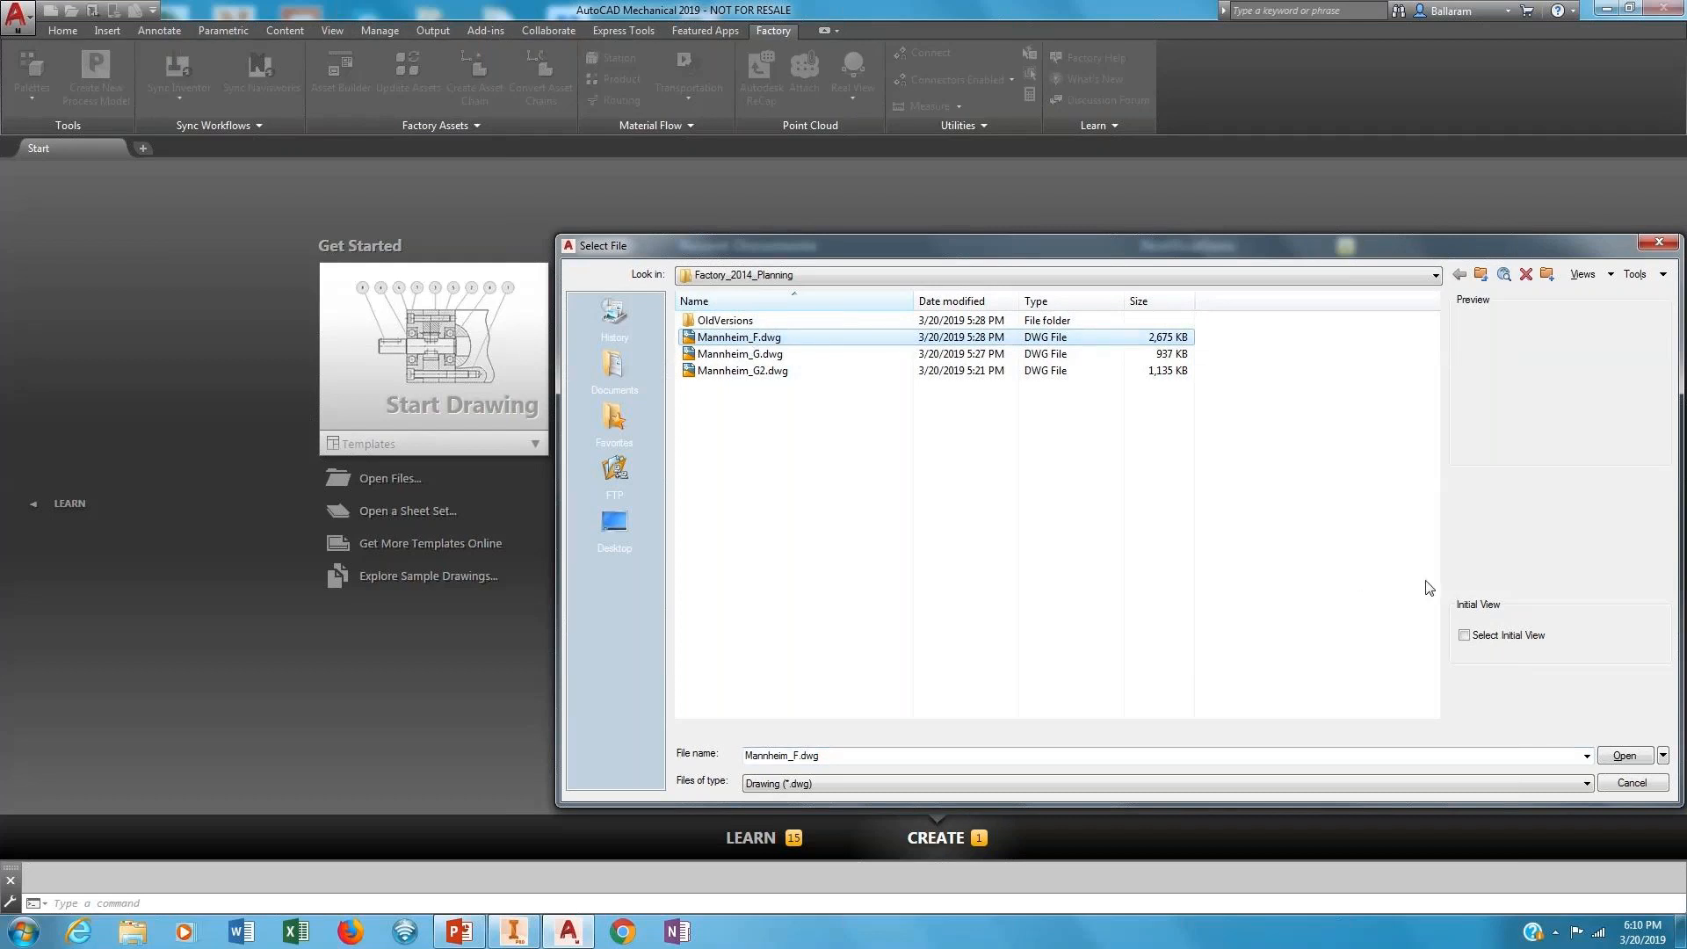
pyautogui.click(1624, 757)
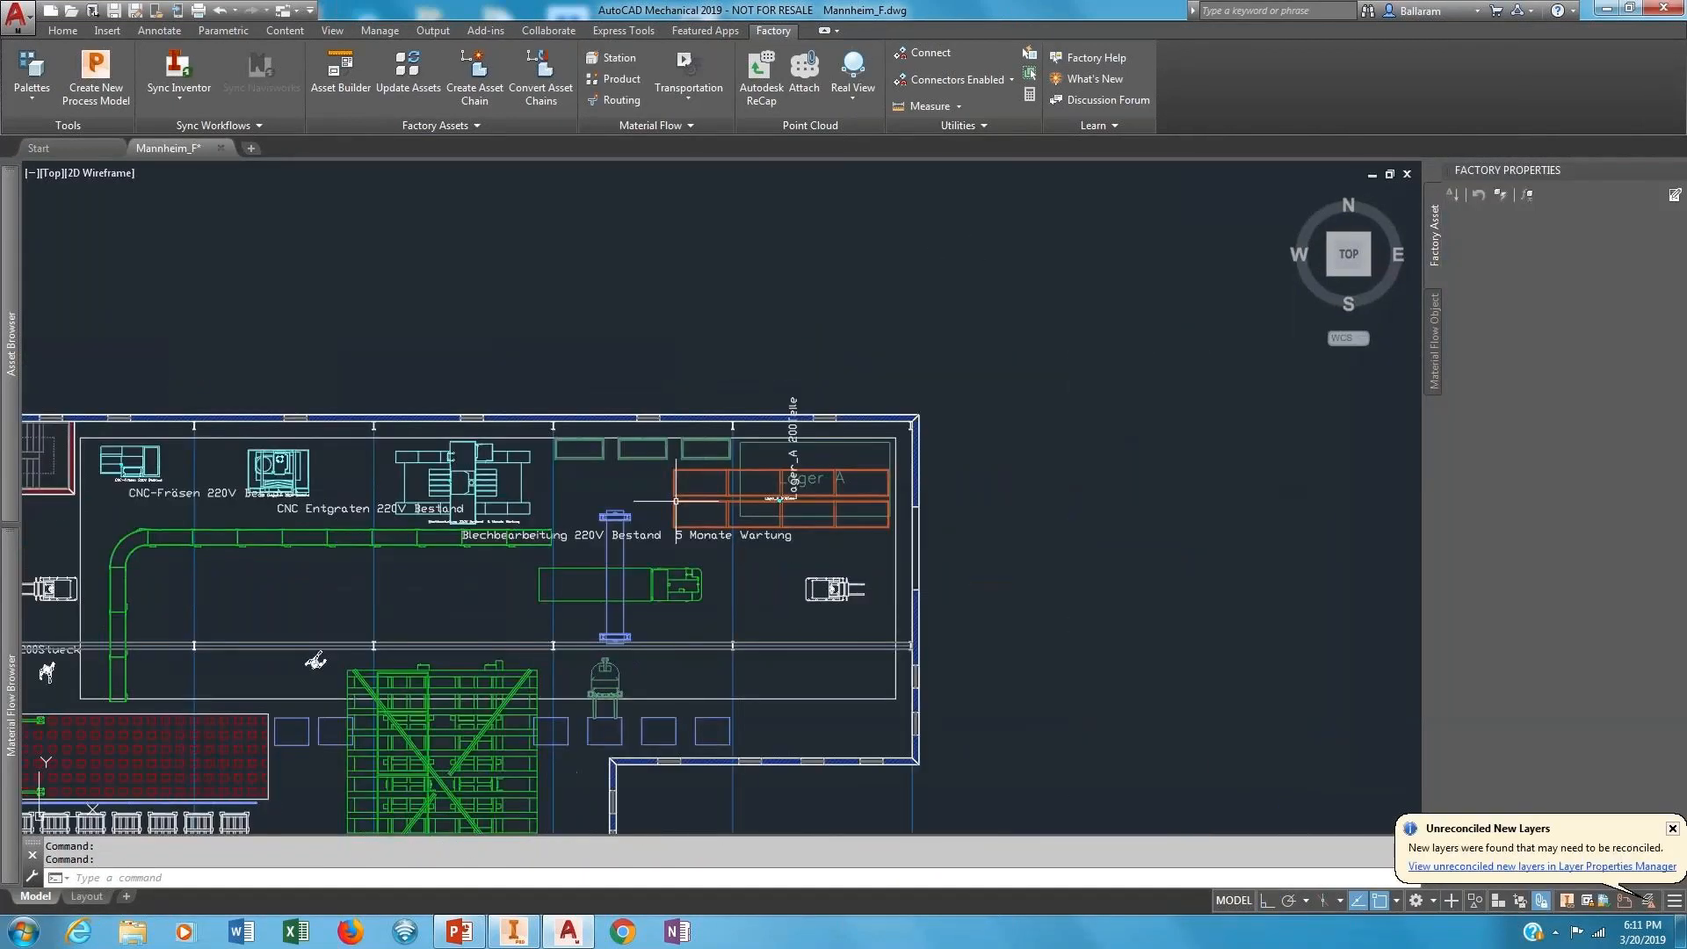
pyautogui.moveTo(666, 558); pyautogui.dragTo(873, 376, button='middle')
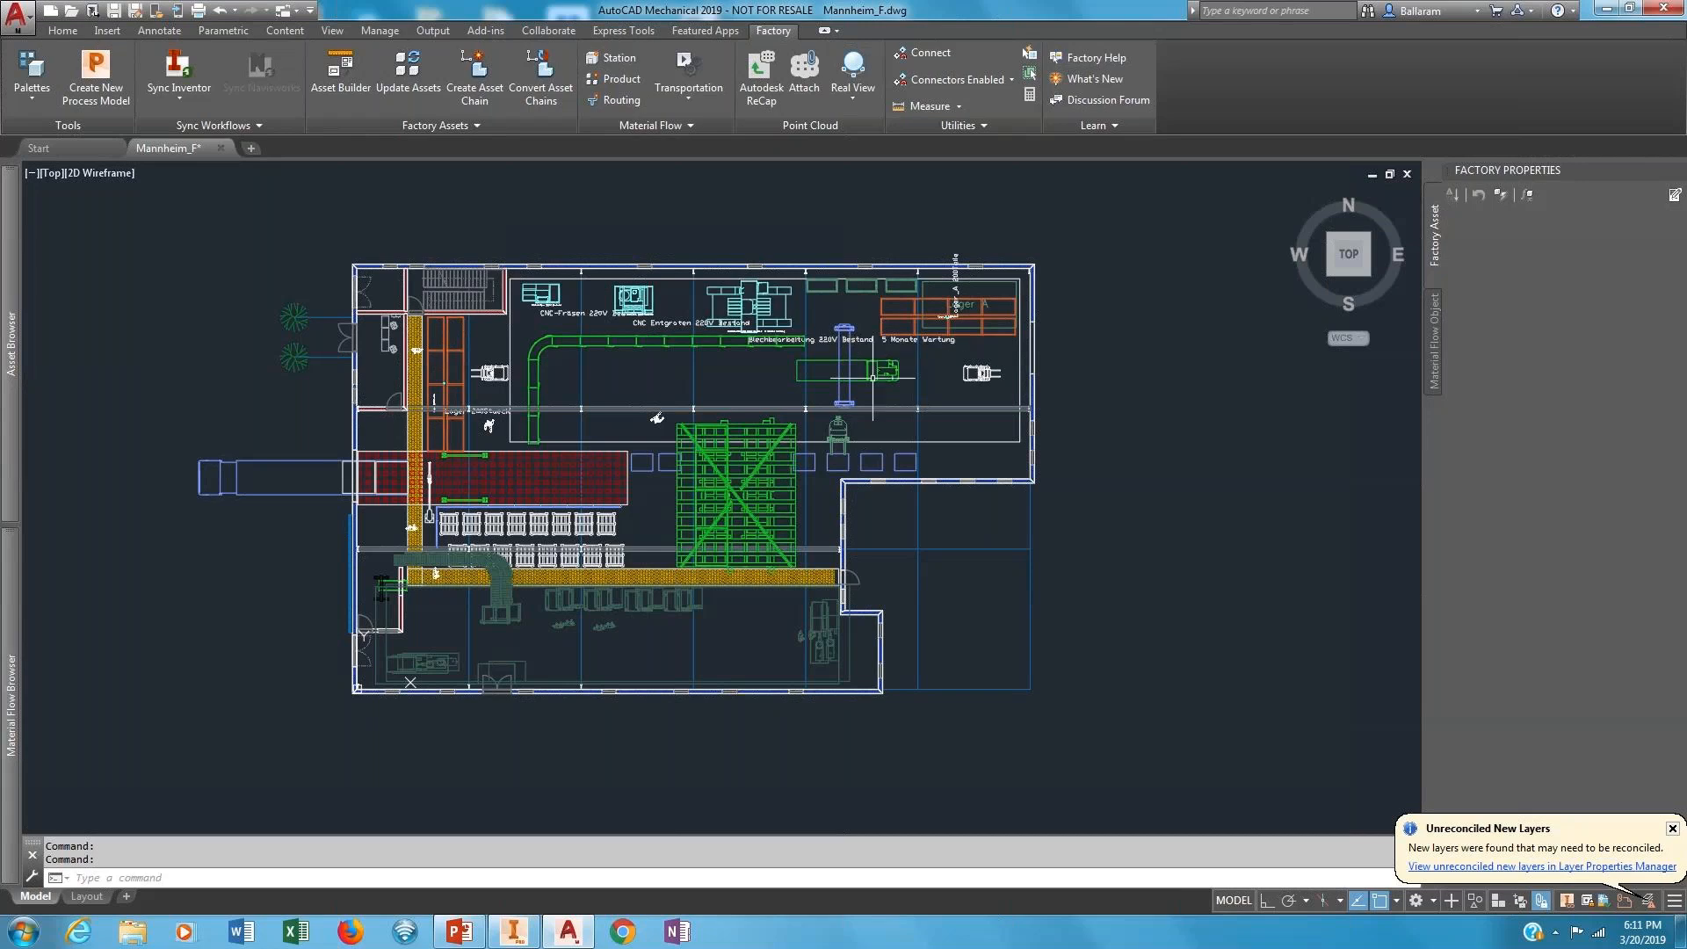
# Show the drawing's external references with XREF and unload the Mannheim_G reference.
pyautogui.write('xfre')
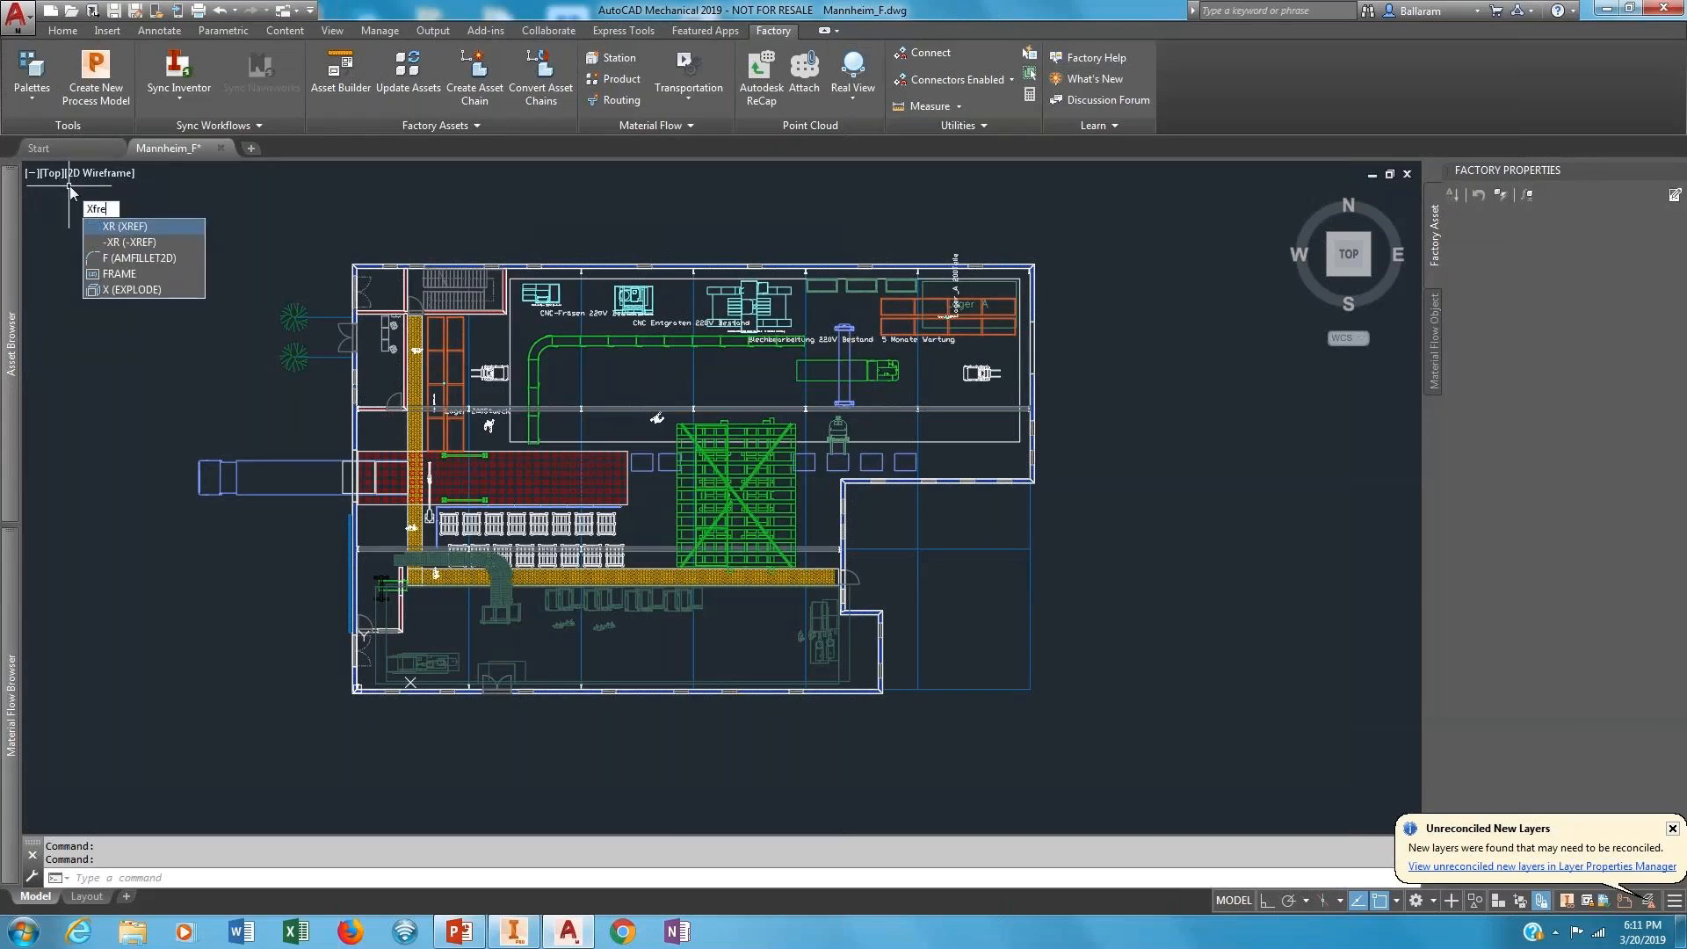
pyautogui.click(114, 228)
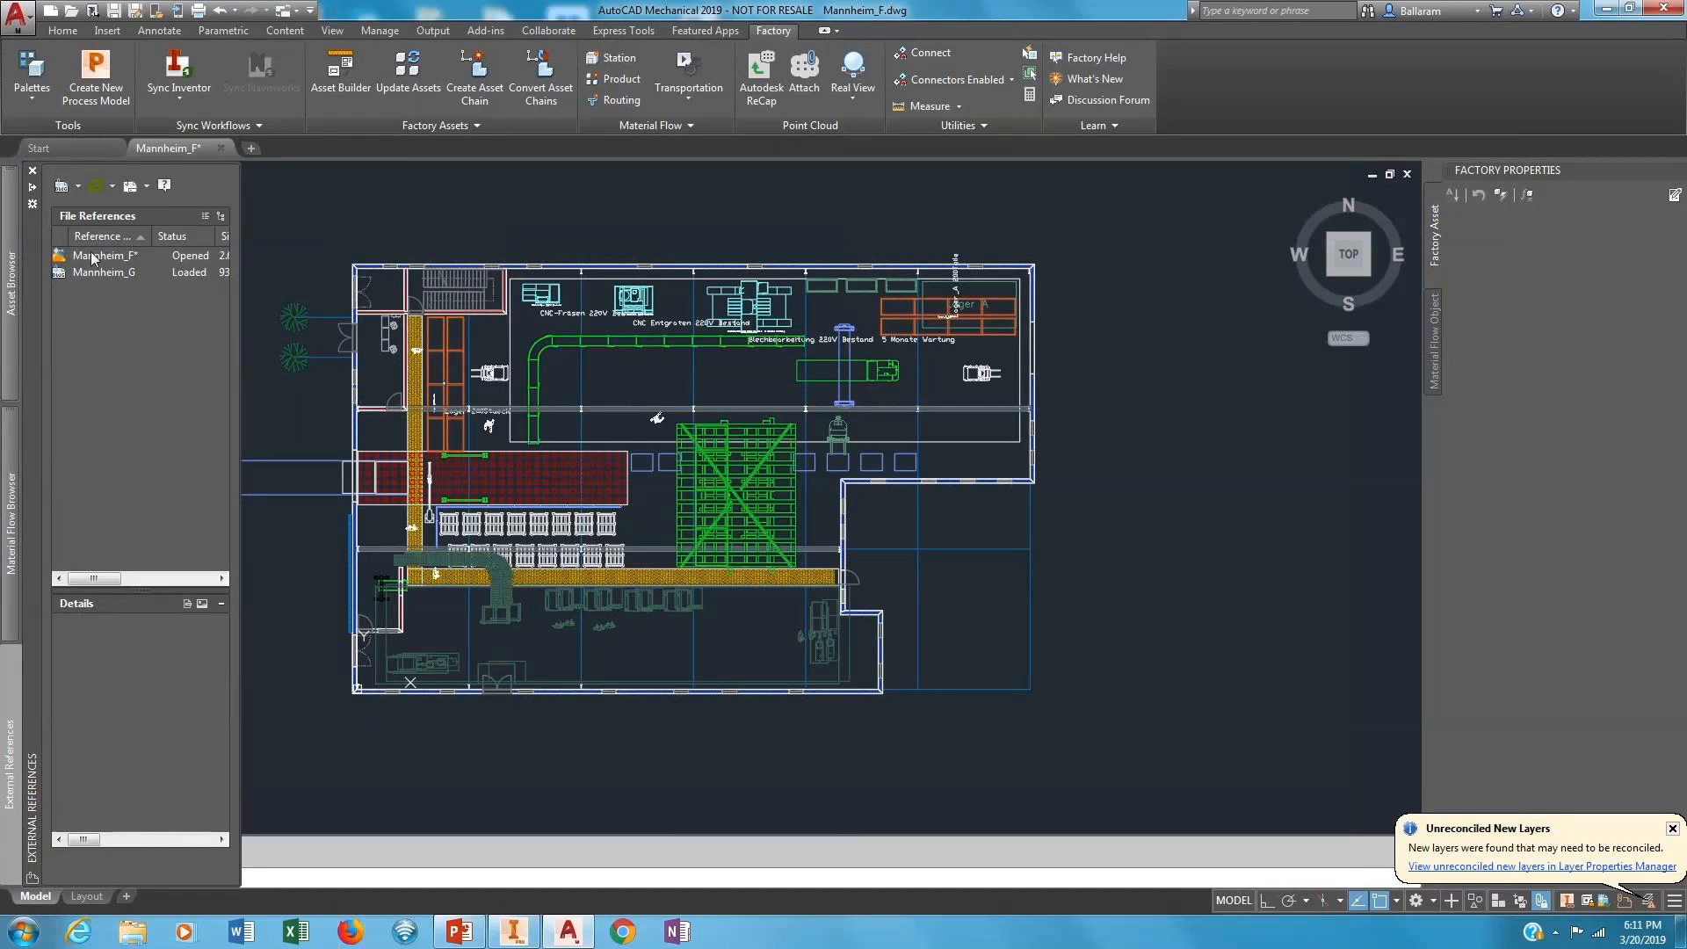
pyautogui.click(92, 272)
pyautogui.rightClick(87, 272)
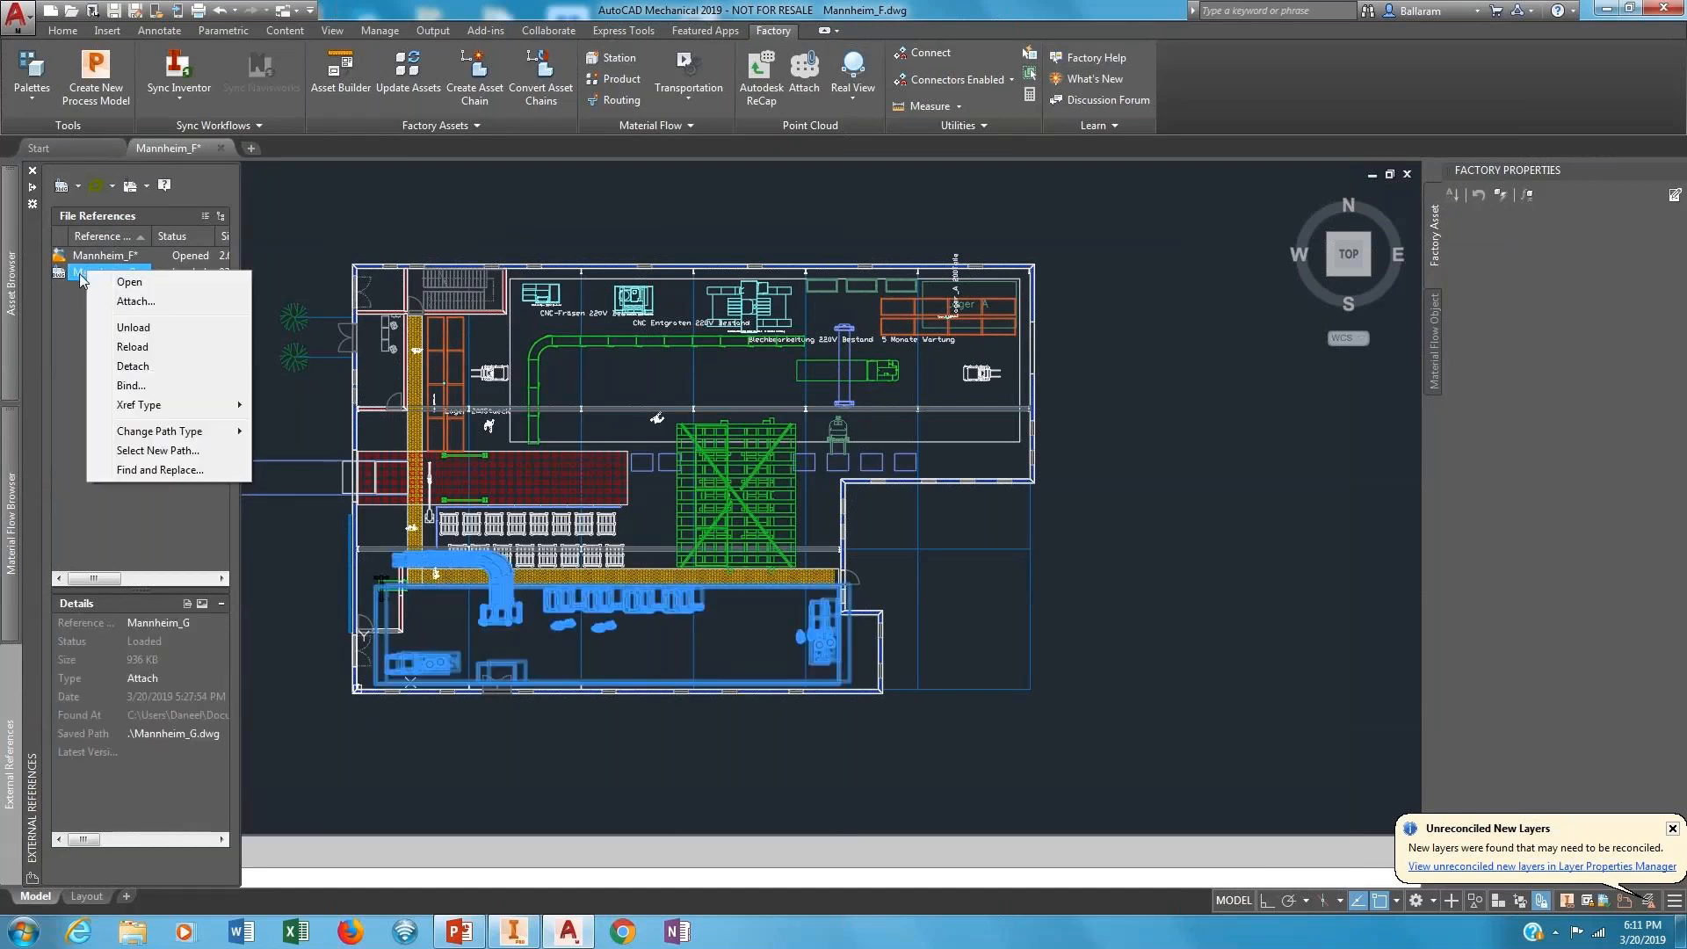
pyautogui.click(132, 326)
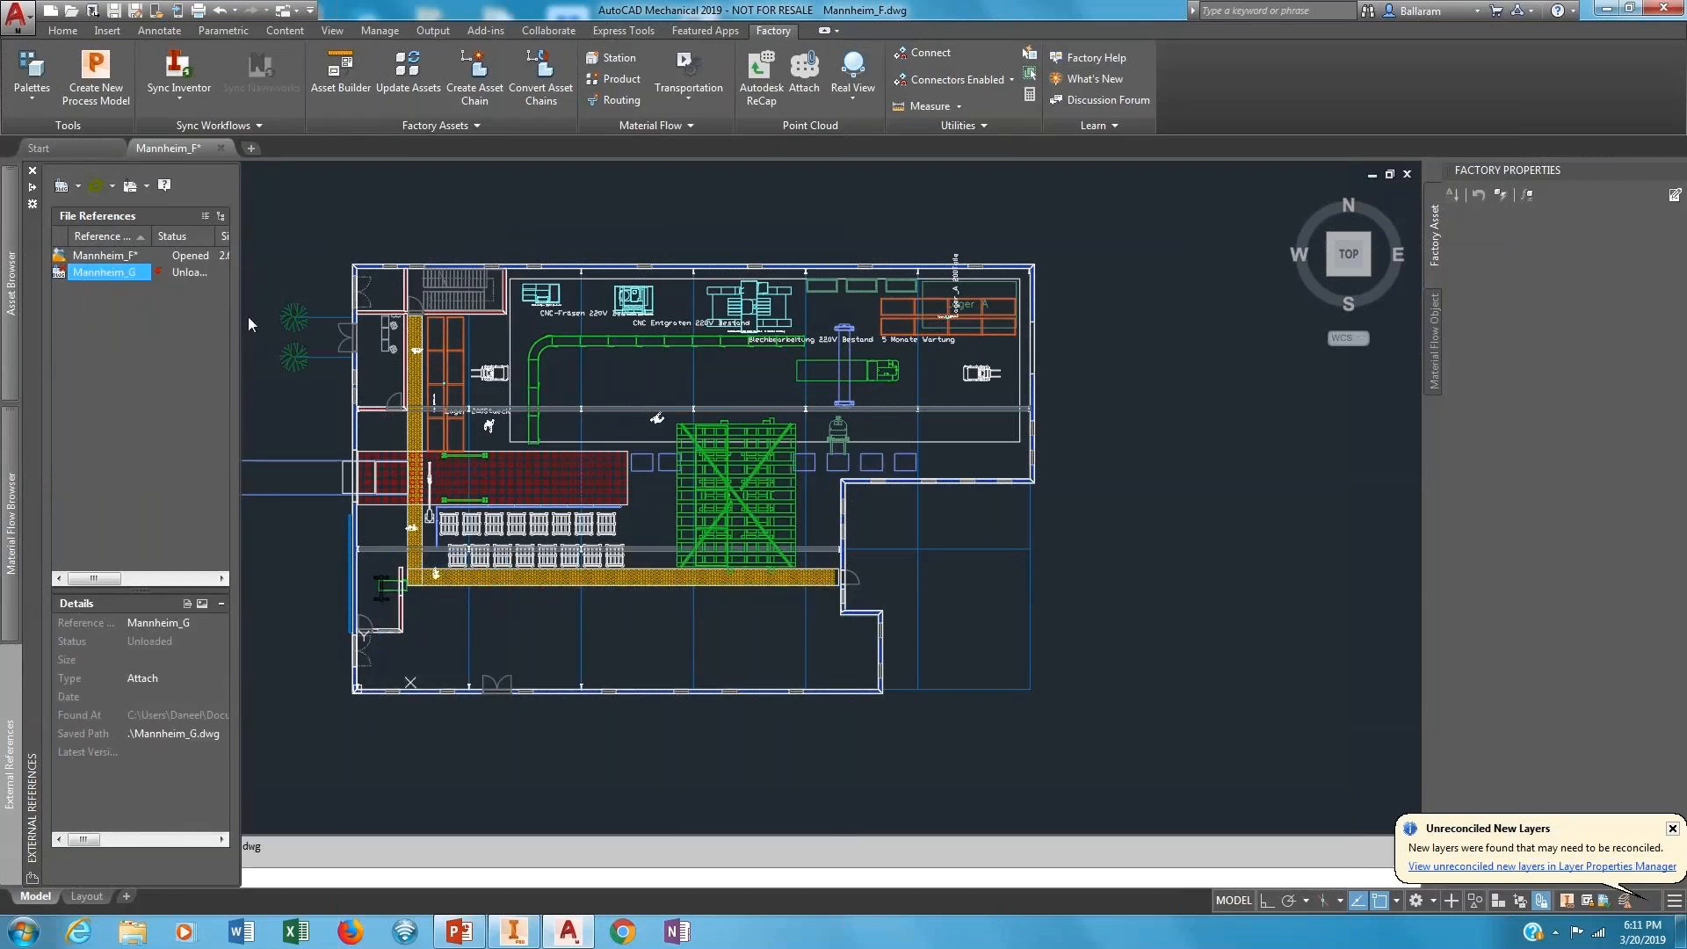
pyautogui.click(186, 316)
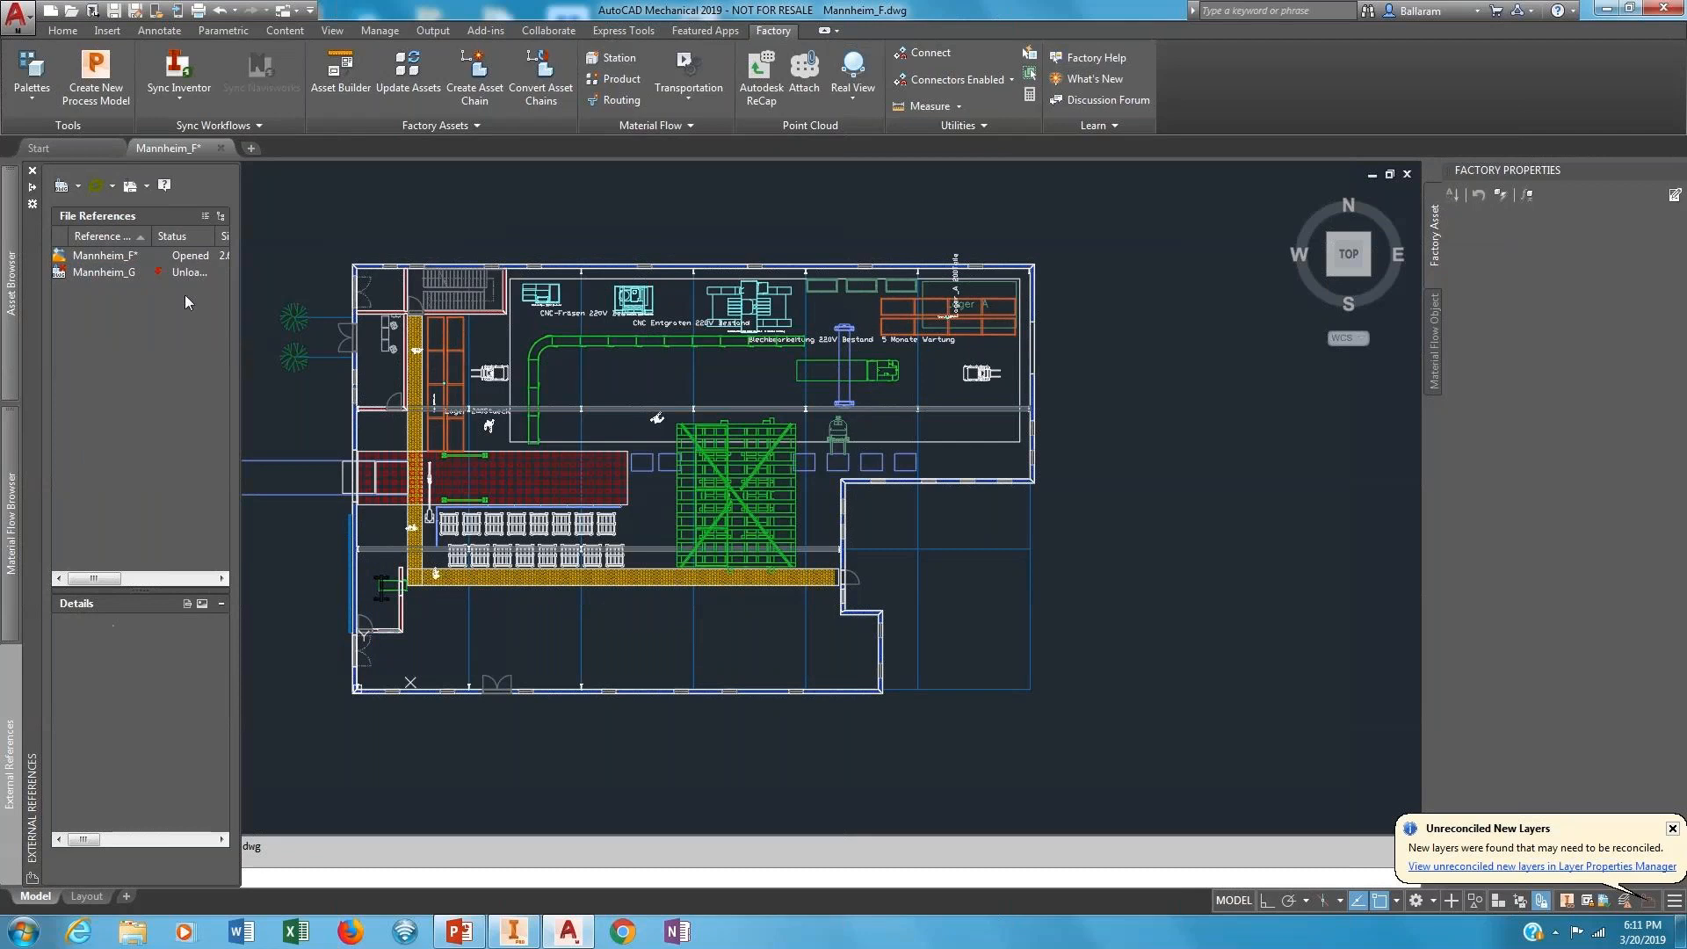
# Attach Mannheim_G.dwg as an external reference with type Attachment, relative path, scale 1.00, insertion point 0,0,0 and rotation 0.
pyautogui.click(79, 187)
pyautogui.click(113, 208)
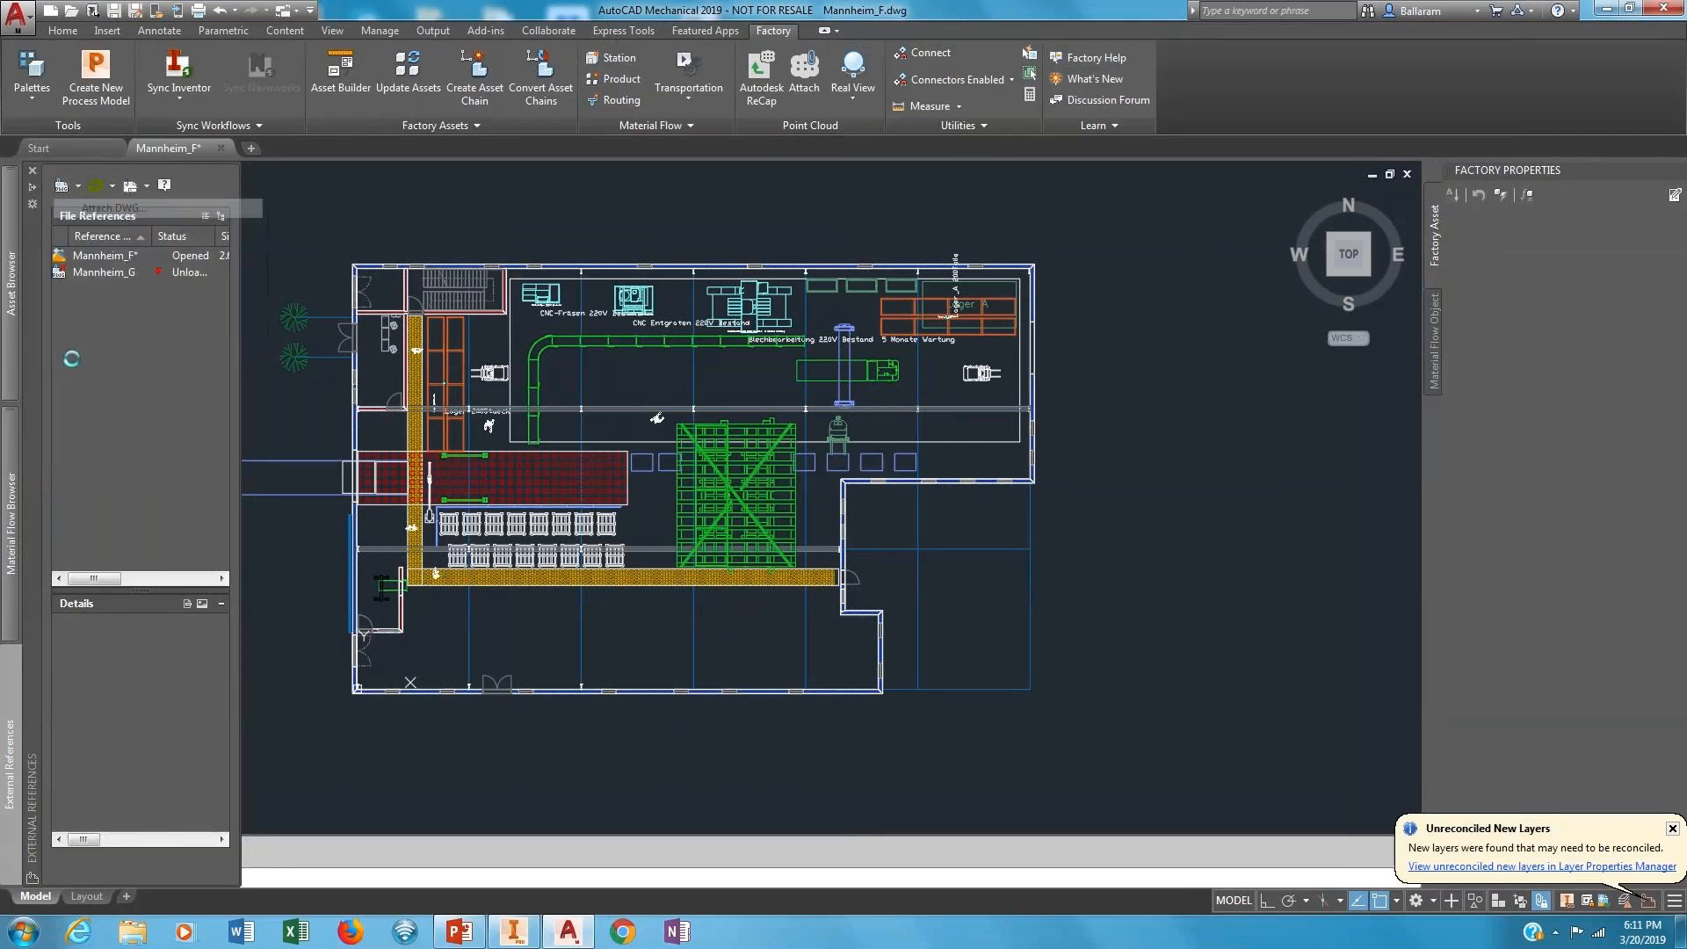
pyautogui.click(772, 355)
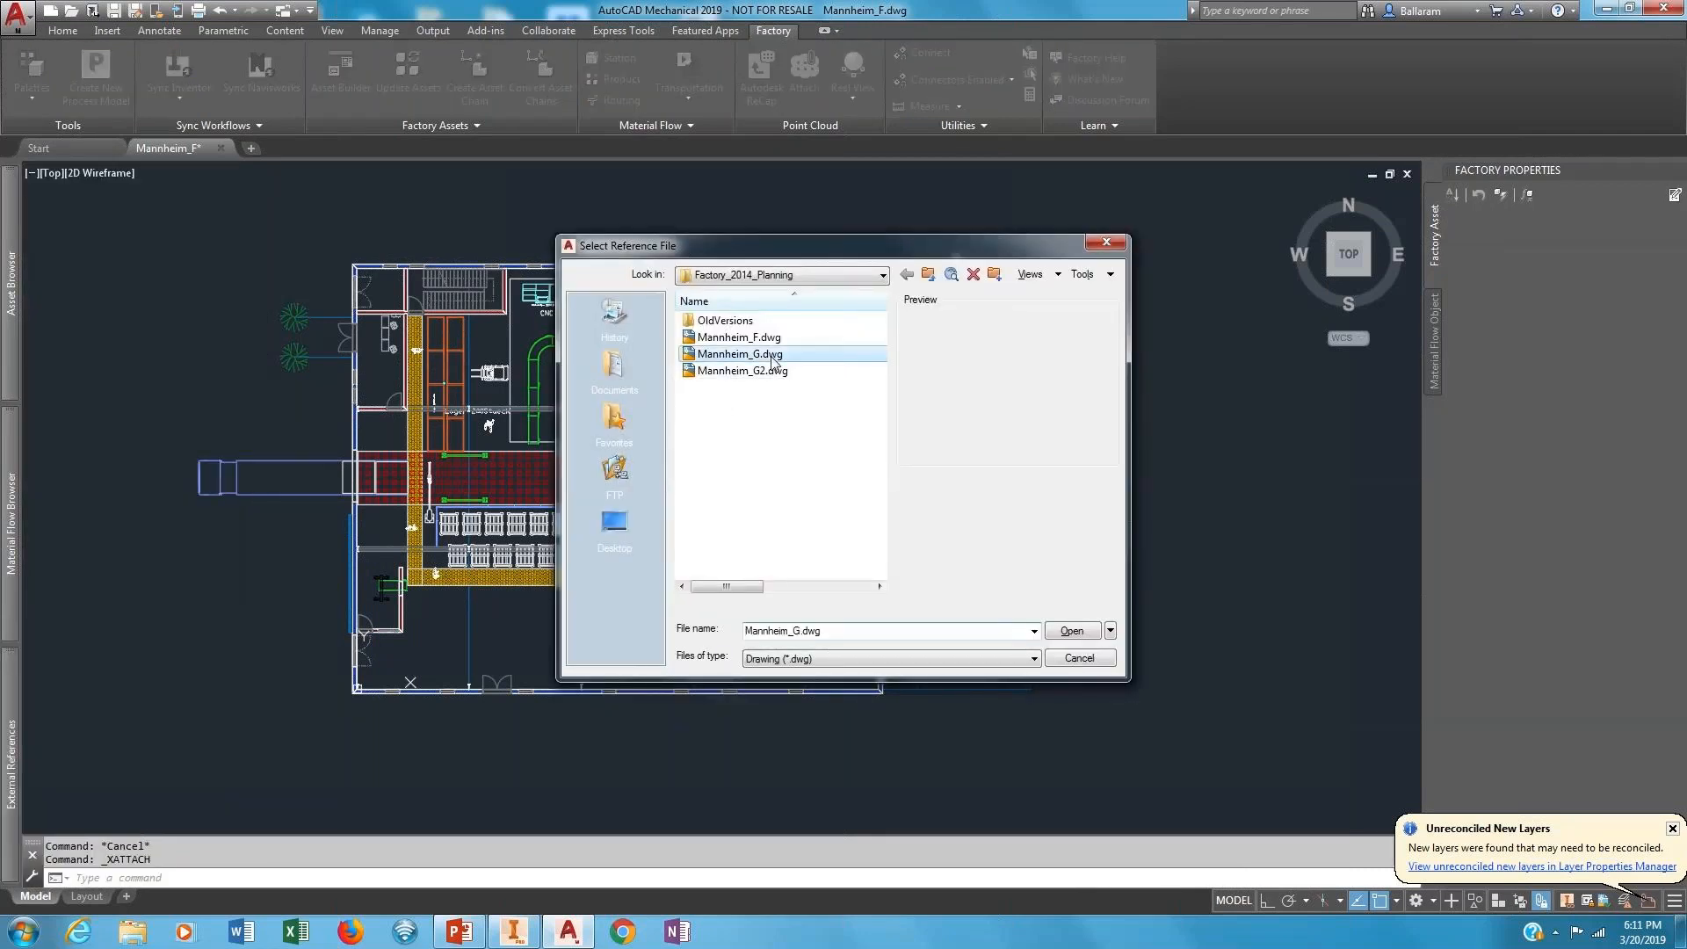
pyautogui.click(1070, 631)
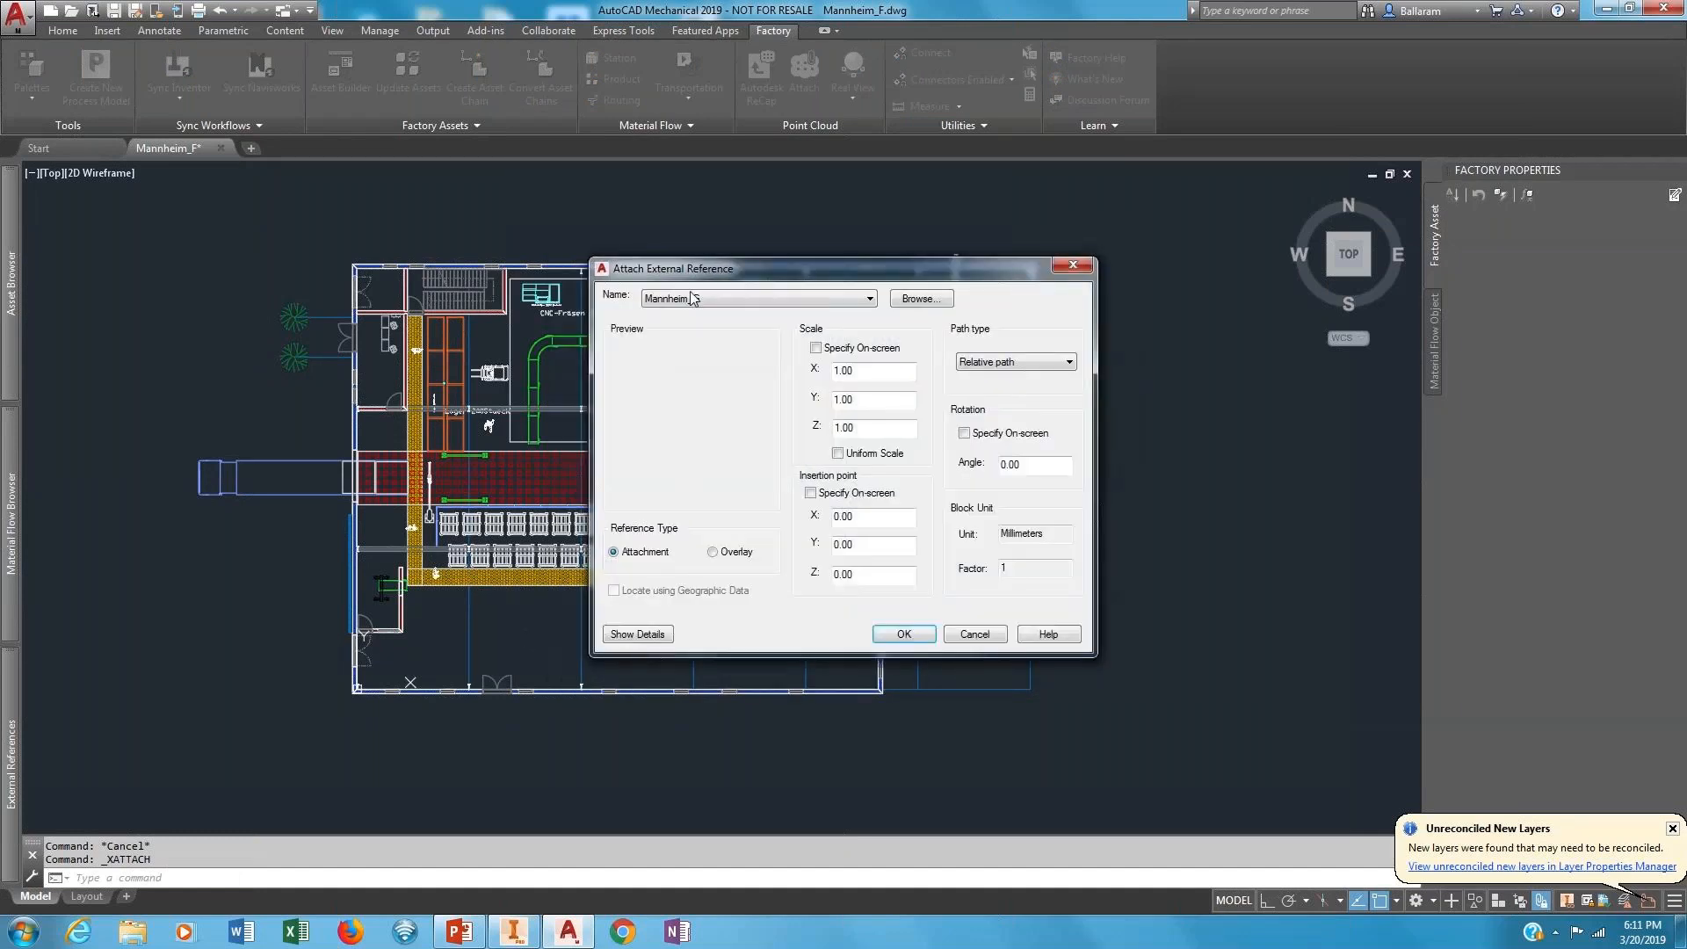
pyautogui.click(905, 634)
pyautogui.click(885, 634)
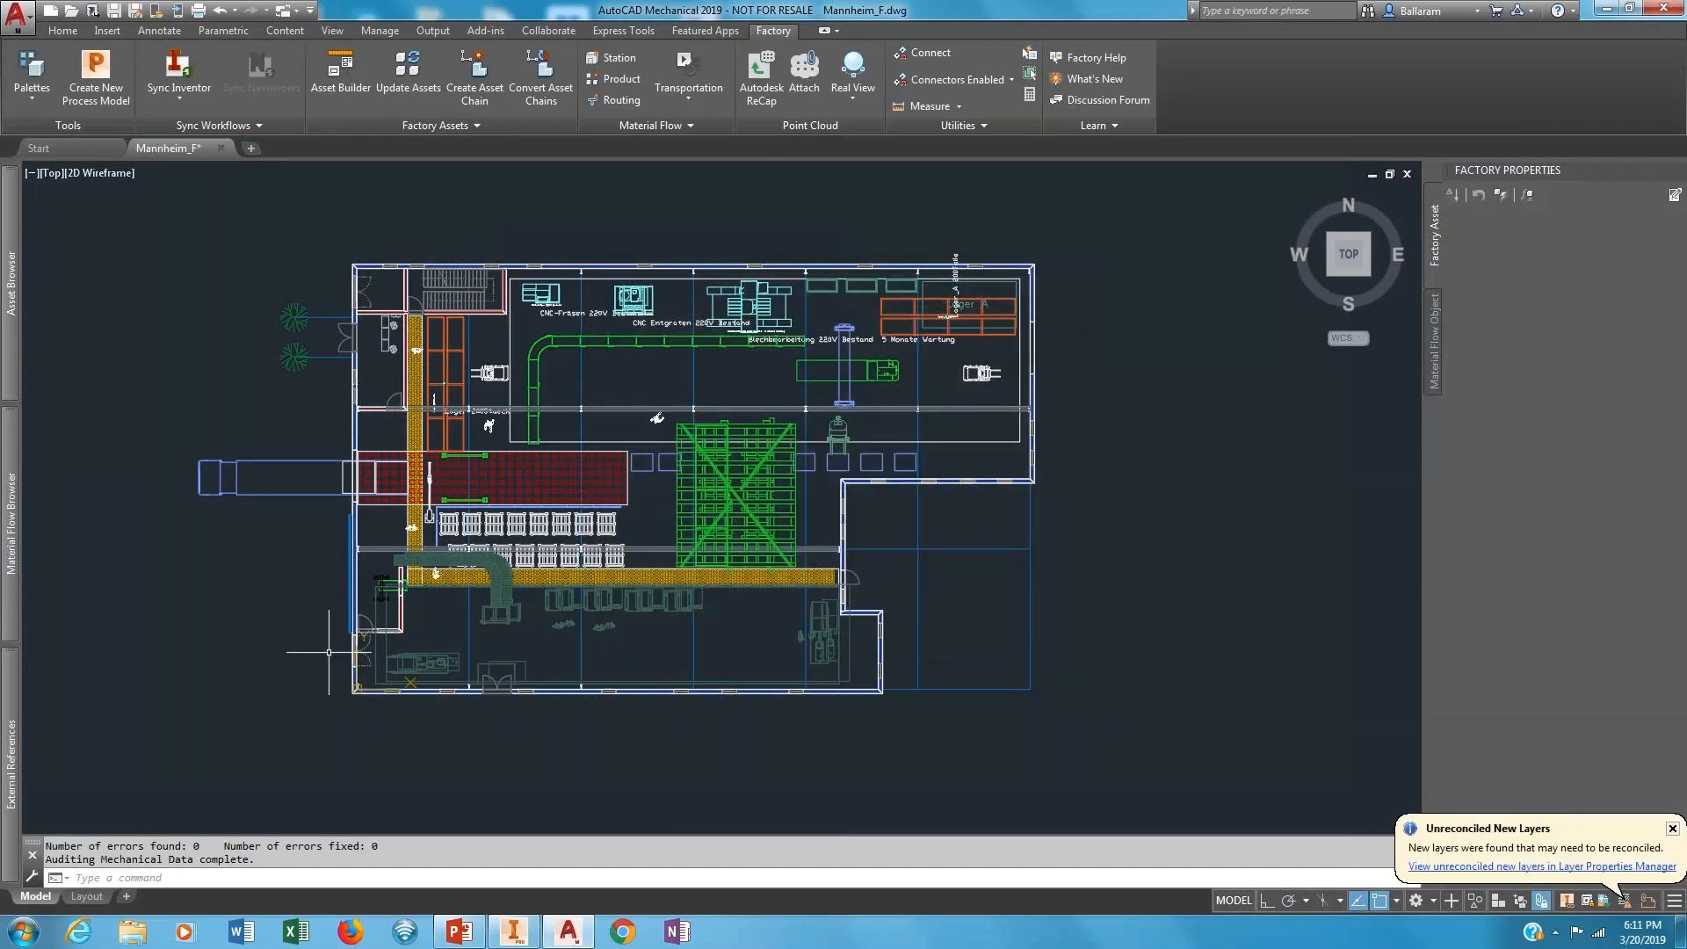
# Open the attached Mannheim_G reference from the layout as its own drawing and display the factory asset library.
pyautogui.scroll(4, 425, 653)
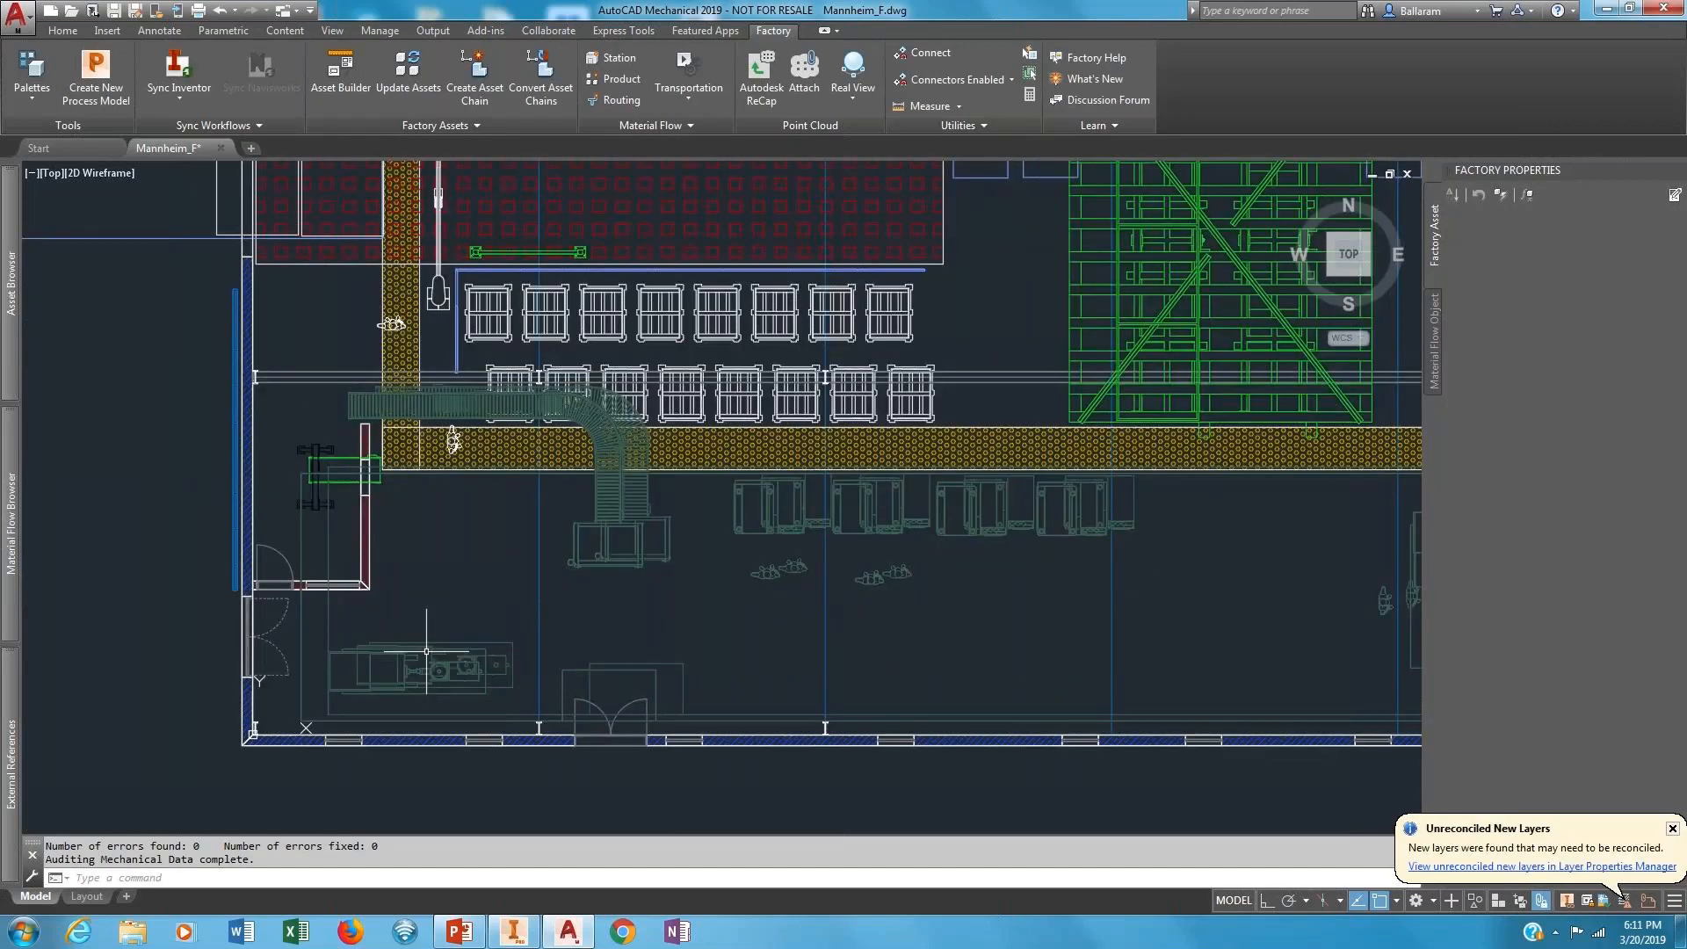
pyautogui.scroll(-2, 426, 651)
pyautogui.click(429, 651)
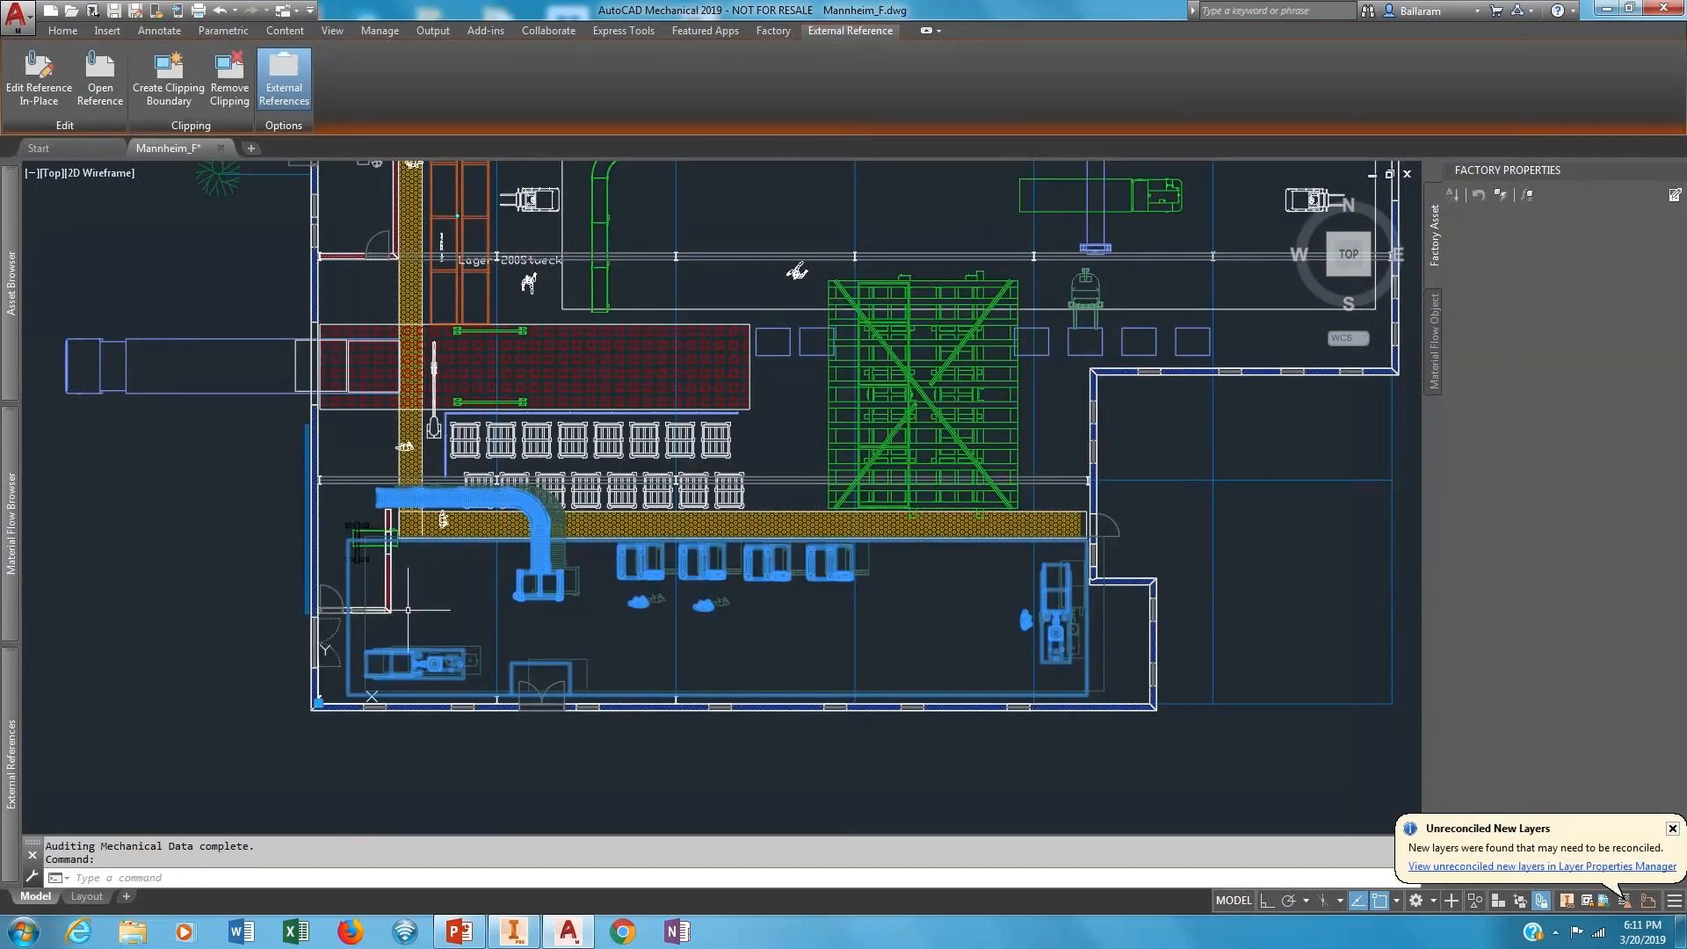
pyautogui.click(100, 77)
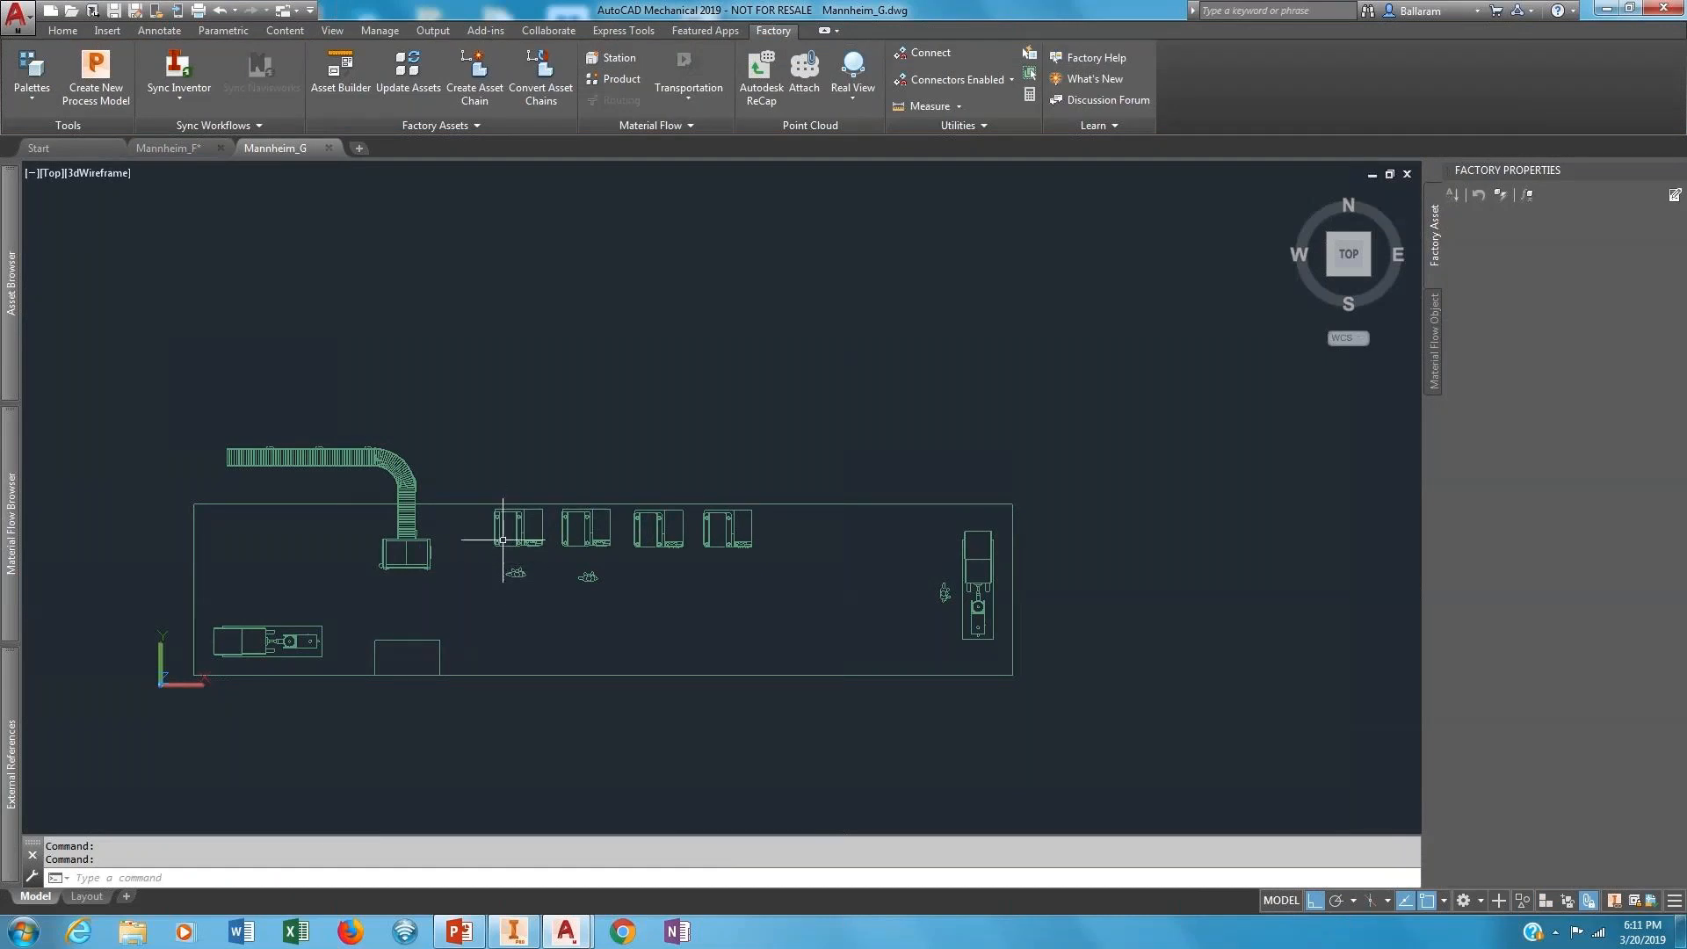
pyautogui.moveTo(463, 591)
pyautogui.mouseDown(button='middle')
pyautogui.moveTo(721, 539)
pyautogui.moveTo(722, 512)
pyautogui.mouseUp(button='middle')
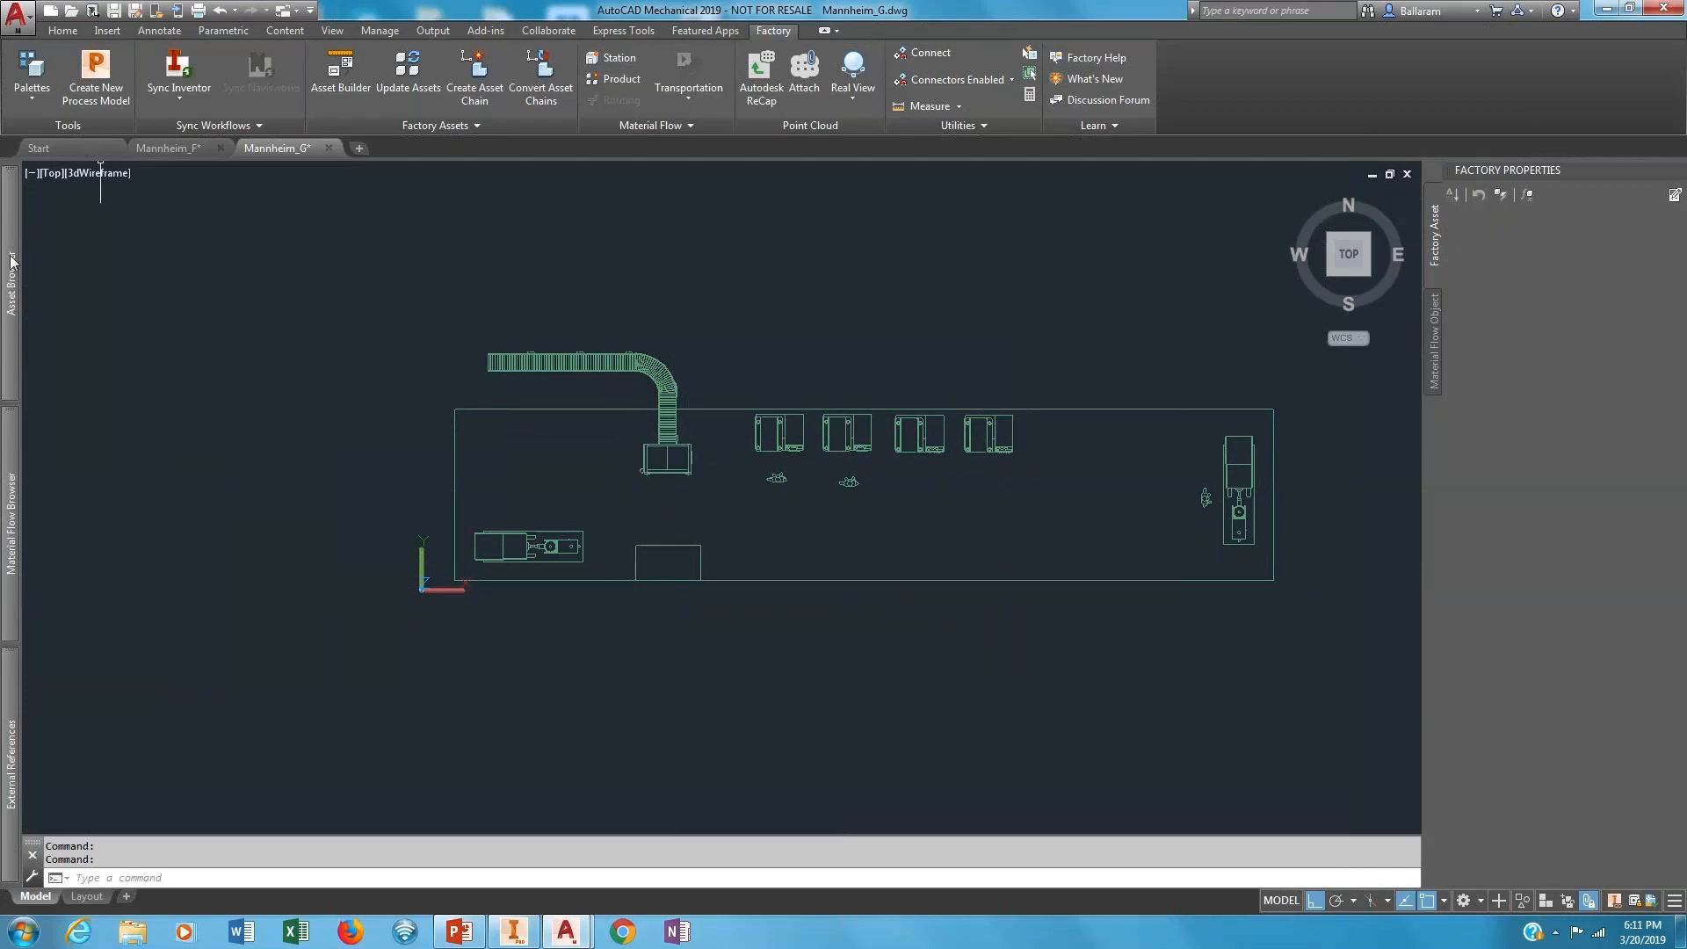
pyautogui.moveTo(10, 295)
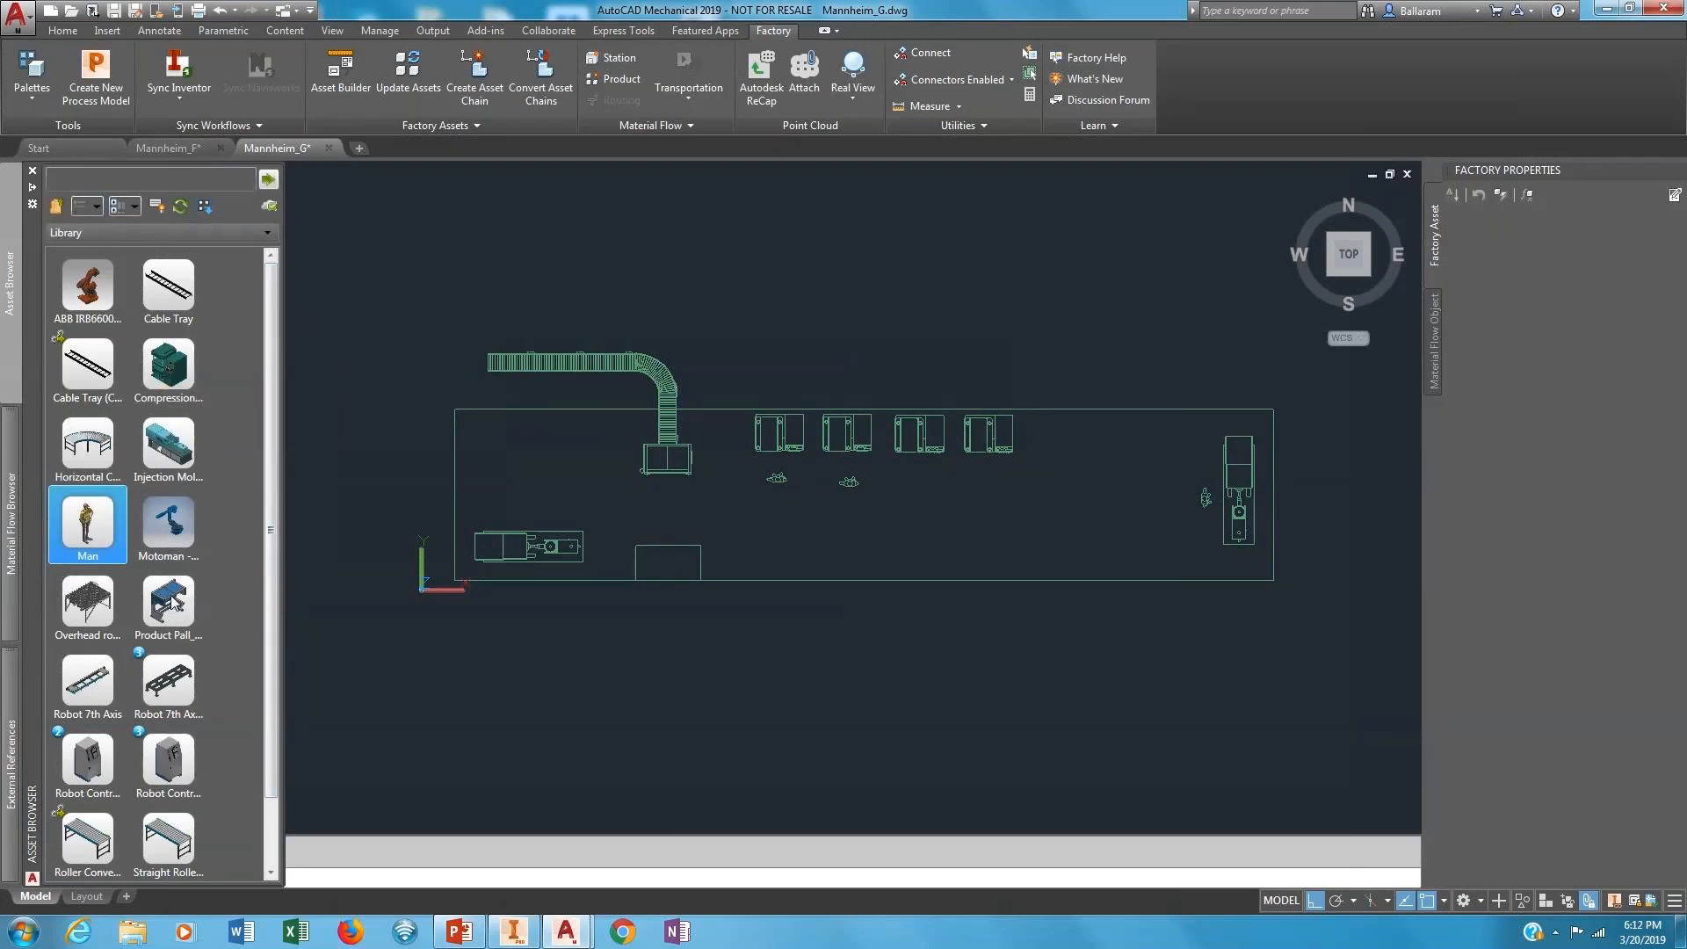
# Delete both existing injection molding machines and the conveyor line's outermost straight section from the Mannheim_G drawing.
pyautogui.click(170, 454)
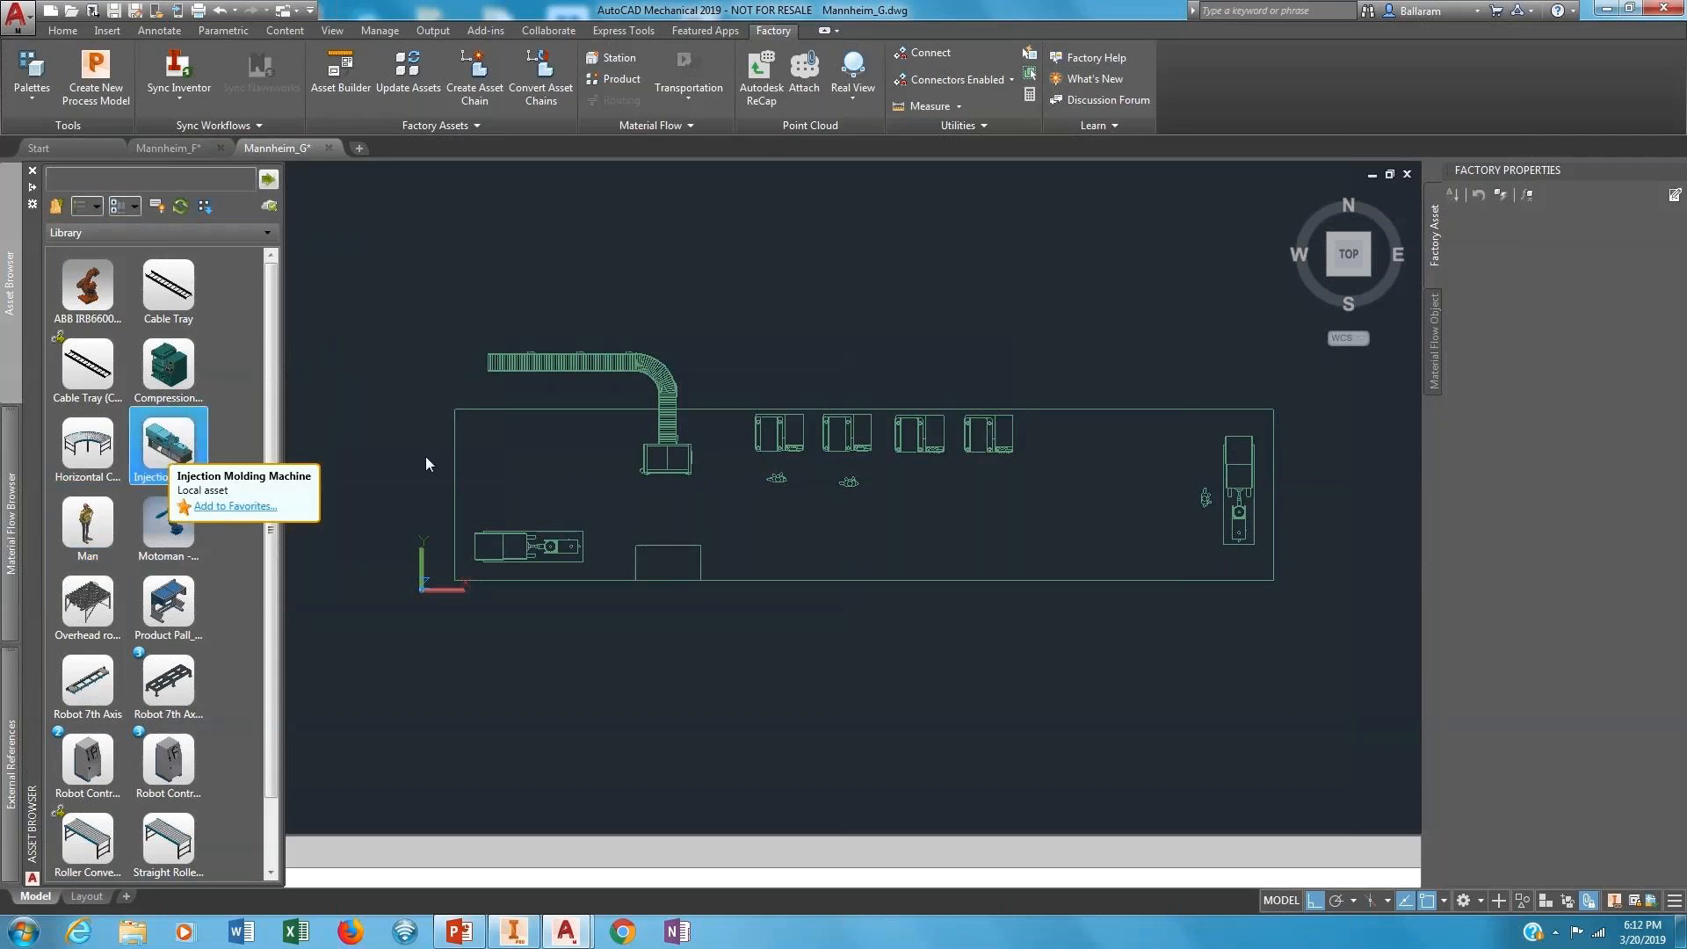
pyautogui.click(567, 536)
pyautogui.press('Delete')
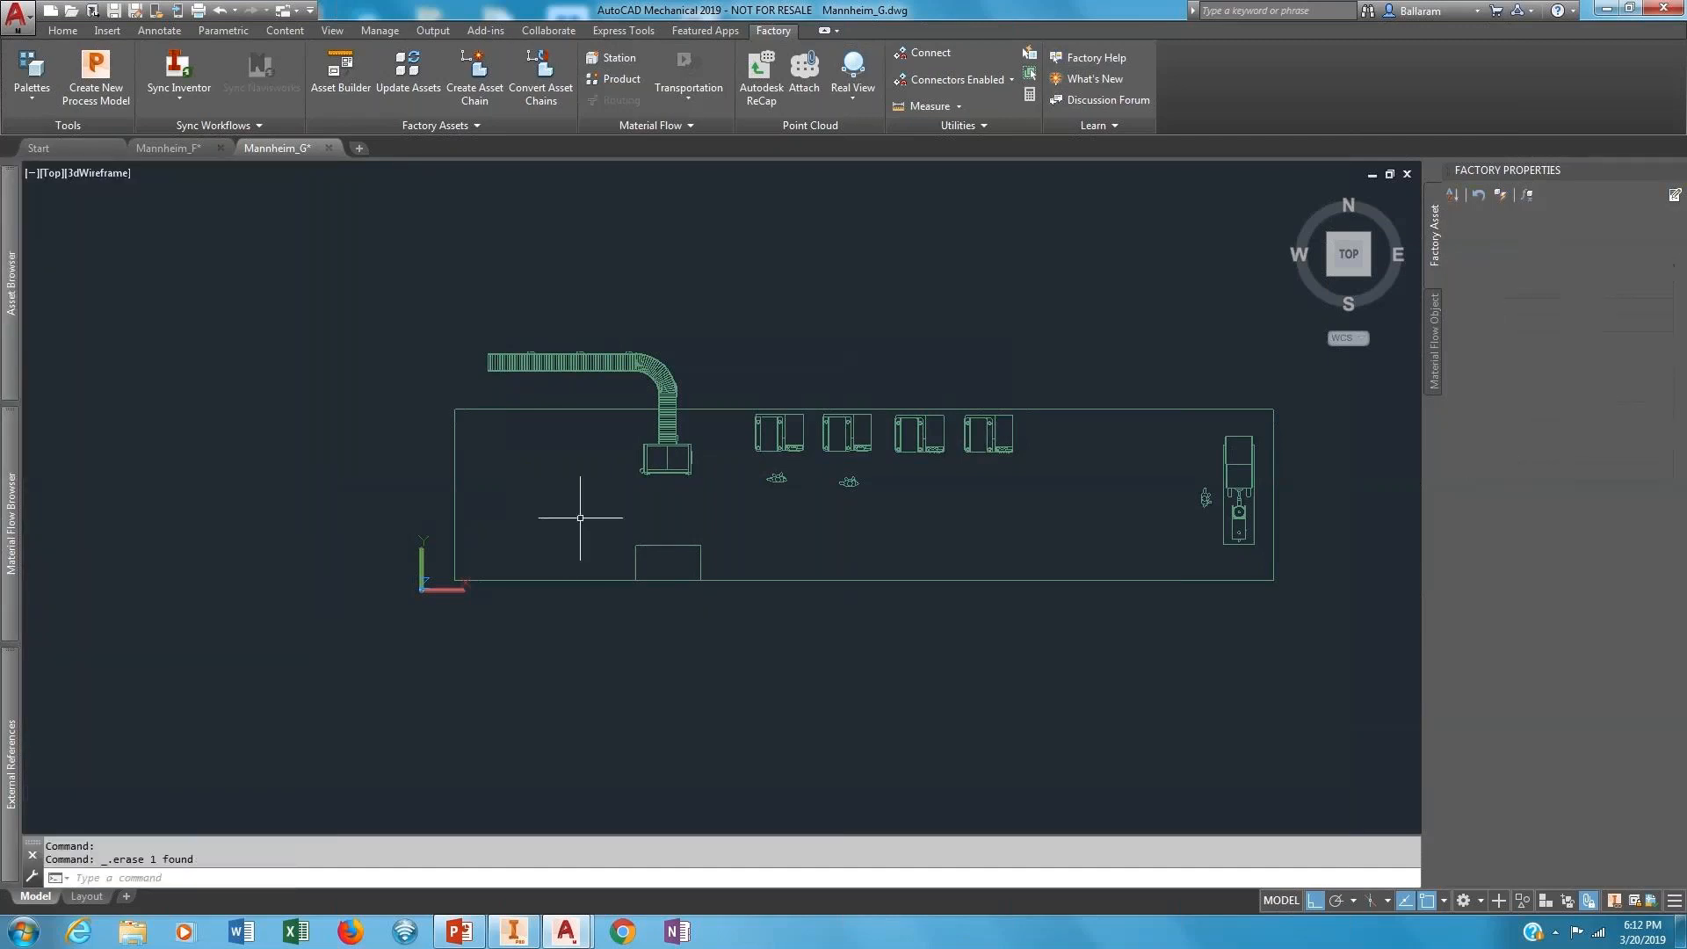
pyautogui.click(1253, 501)
pyautogui.press('Delete')
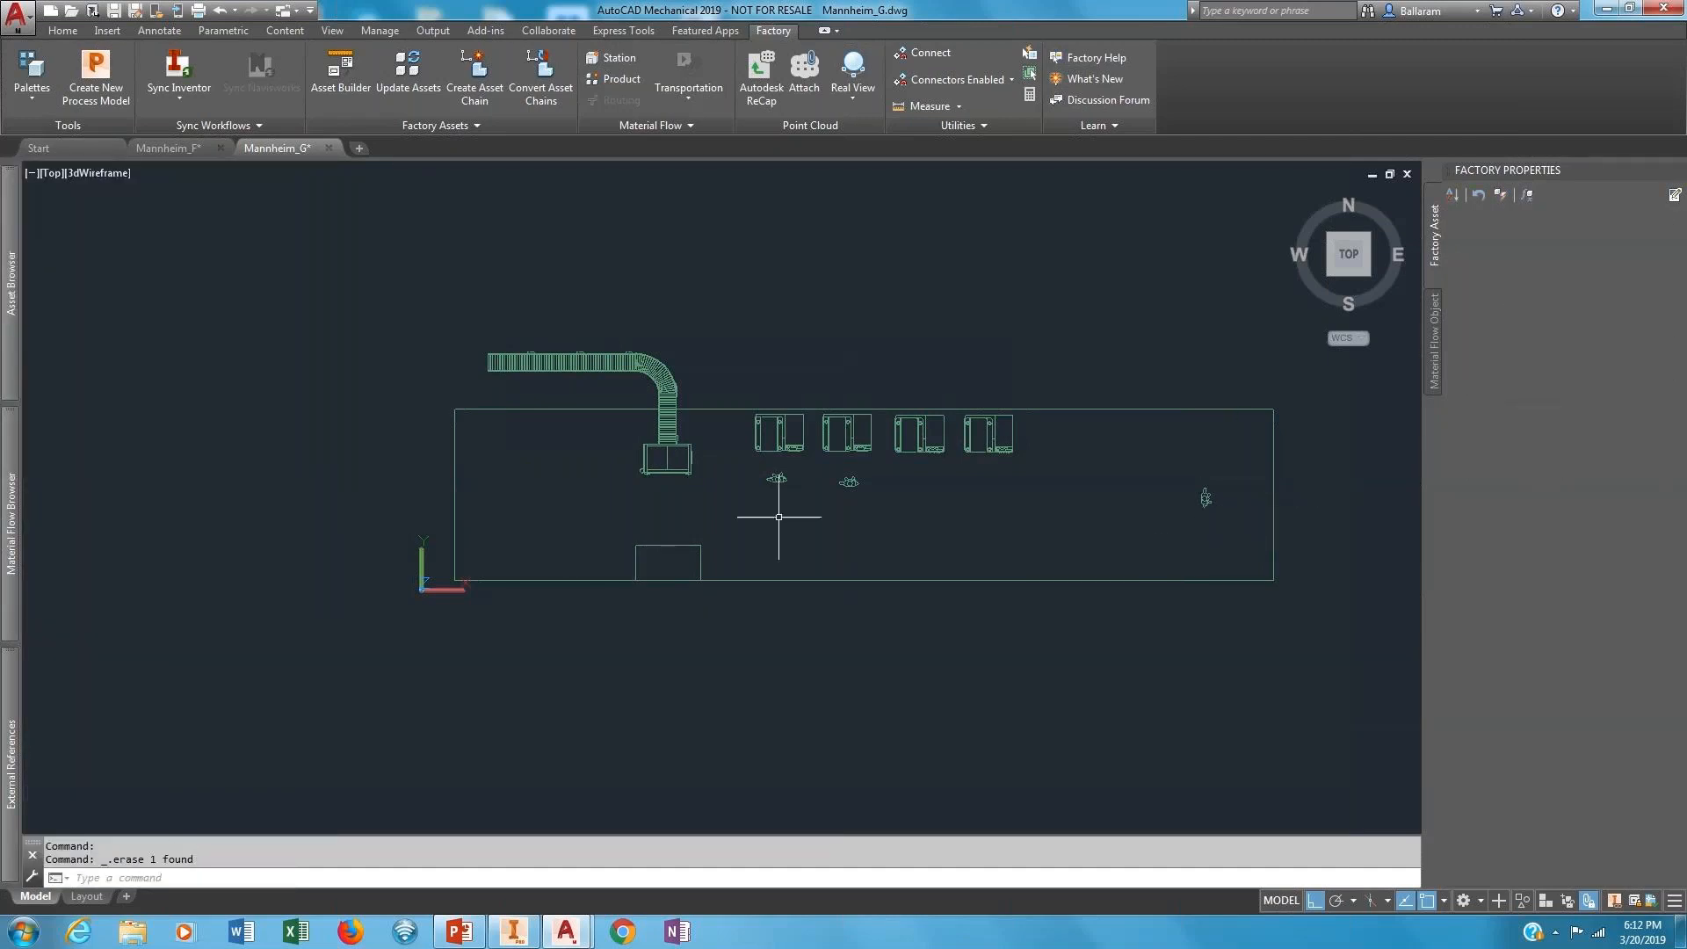
pyautogui.click(488, 362)
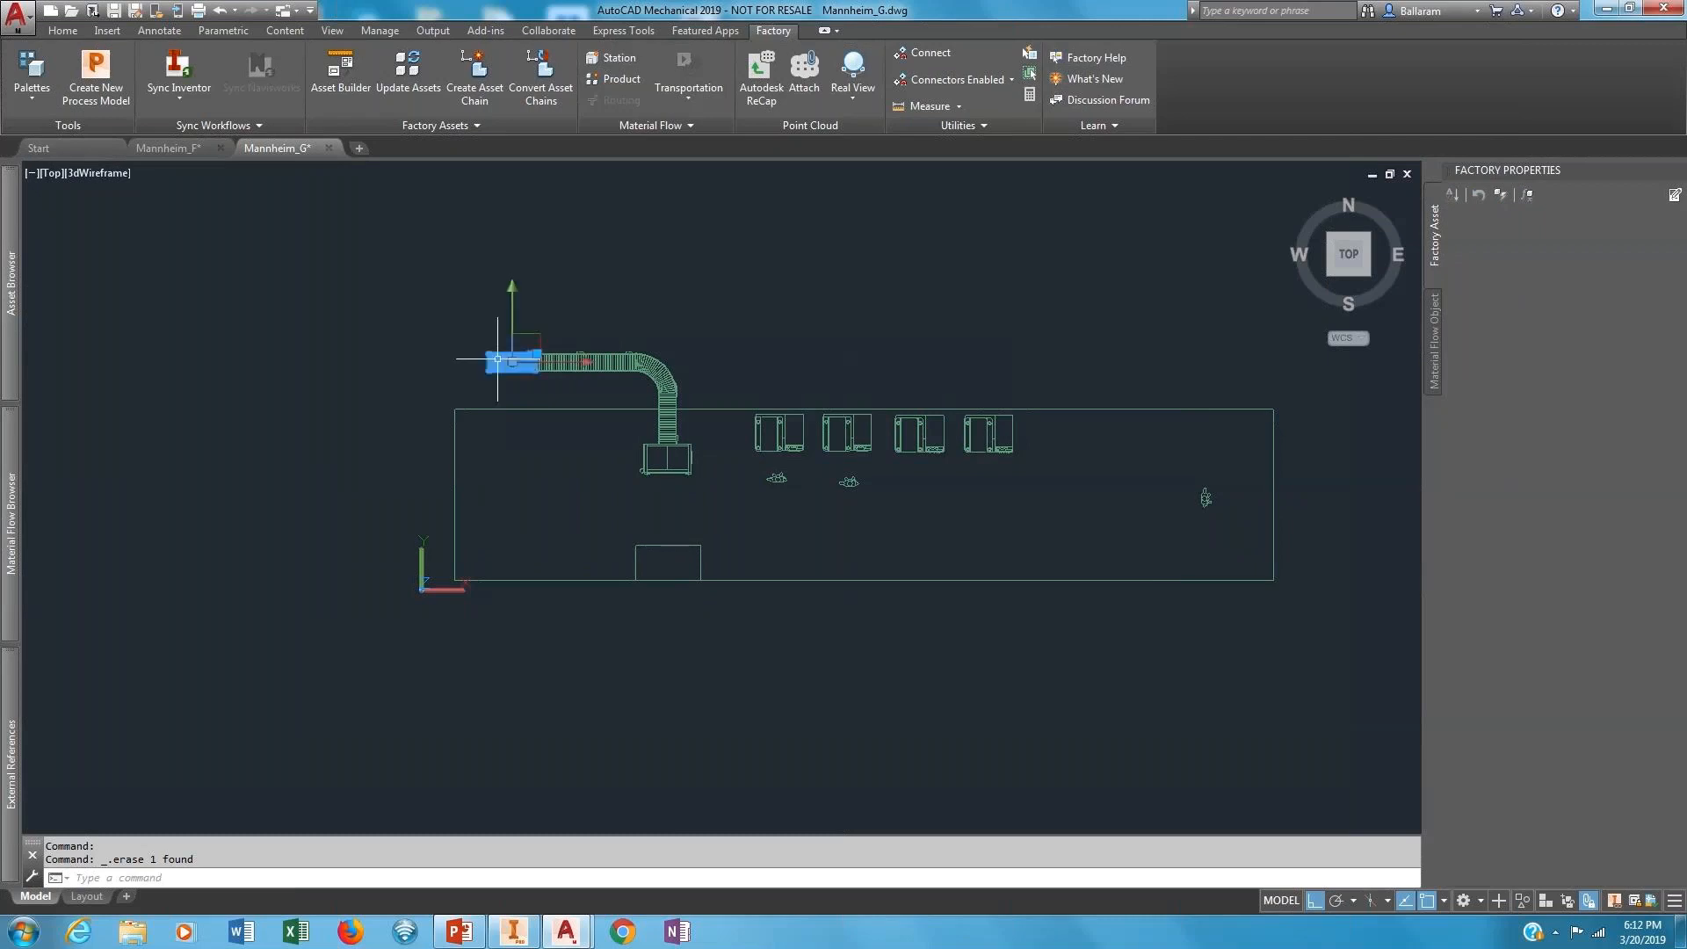
pyautogui.press('Delete')
# Insert two Injection Molding Machine assets, one upright at the hall's west end and one tilted near the east wall.
pyautogui.moveTo(3, 329)
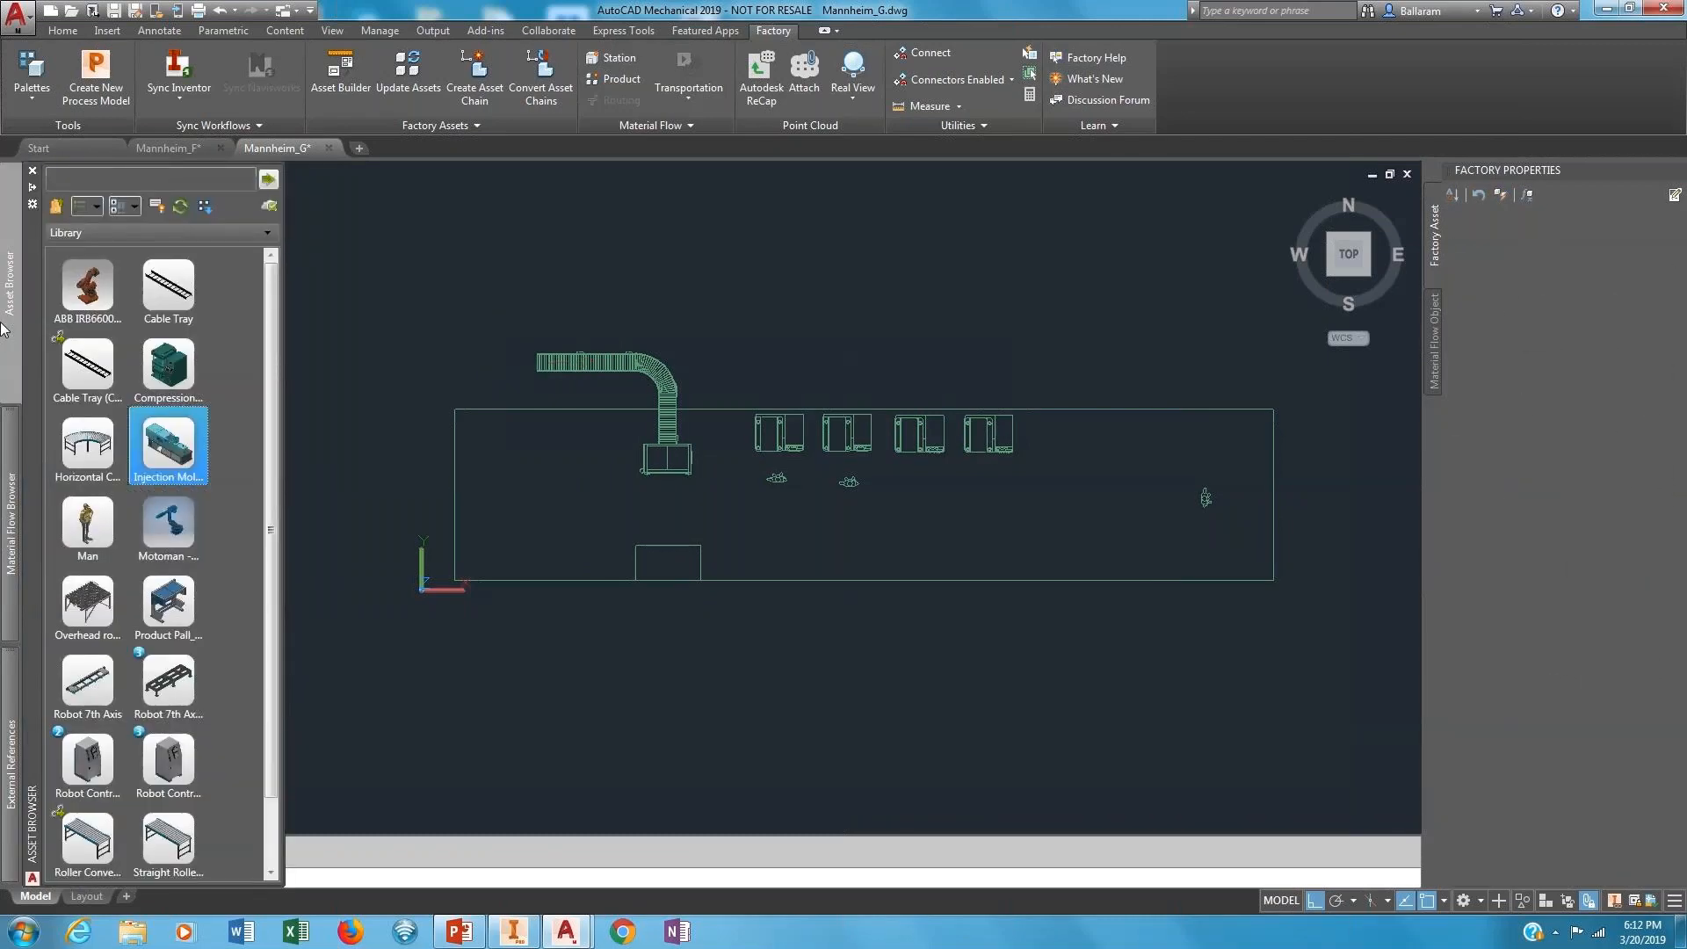
pyautogui.click(185, 462)
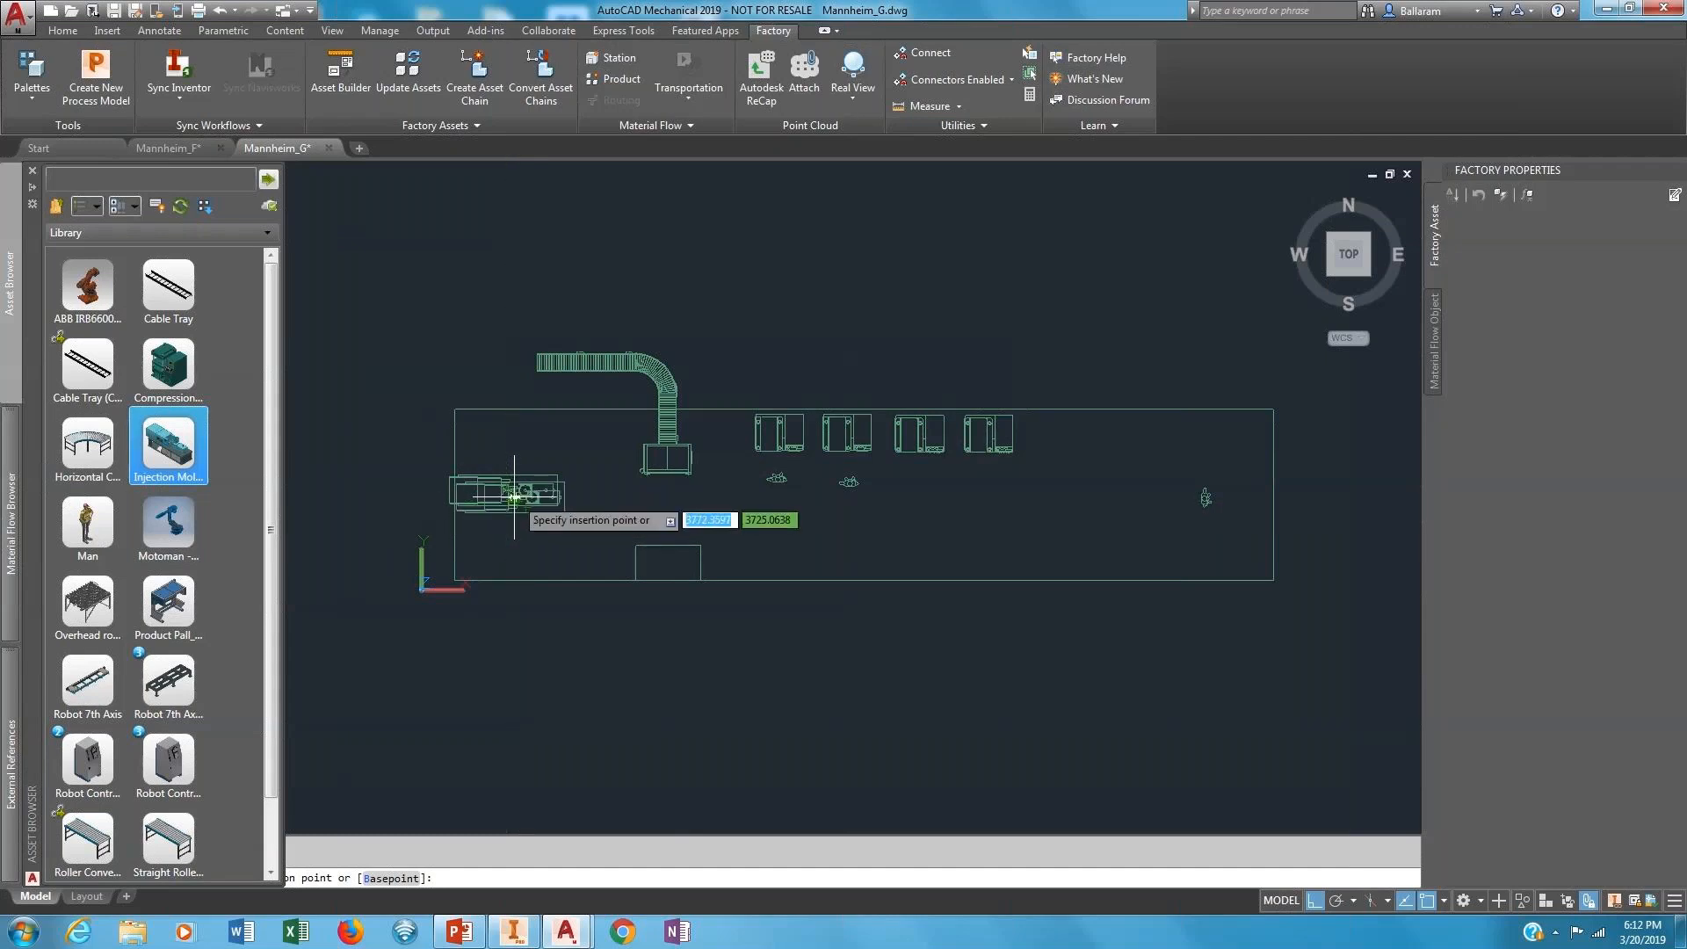
pyautogui.click(514, 496)
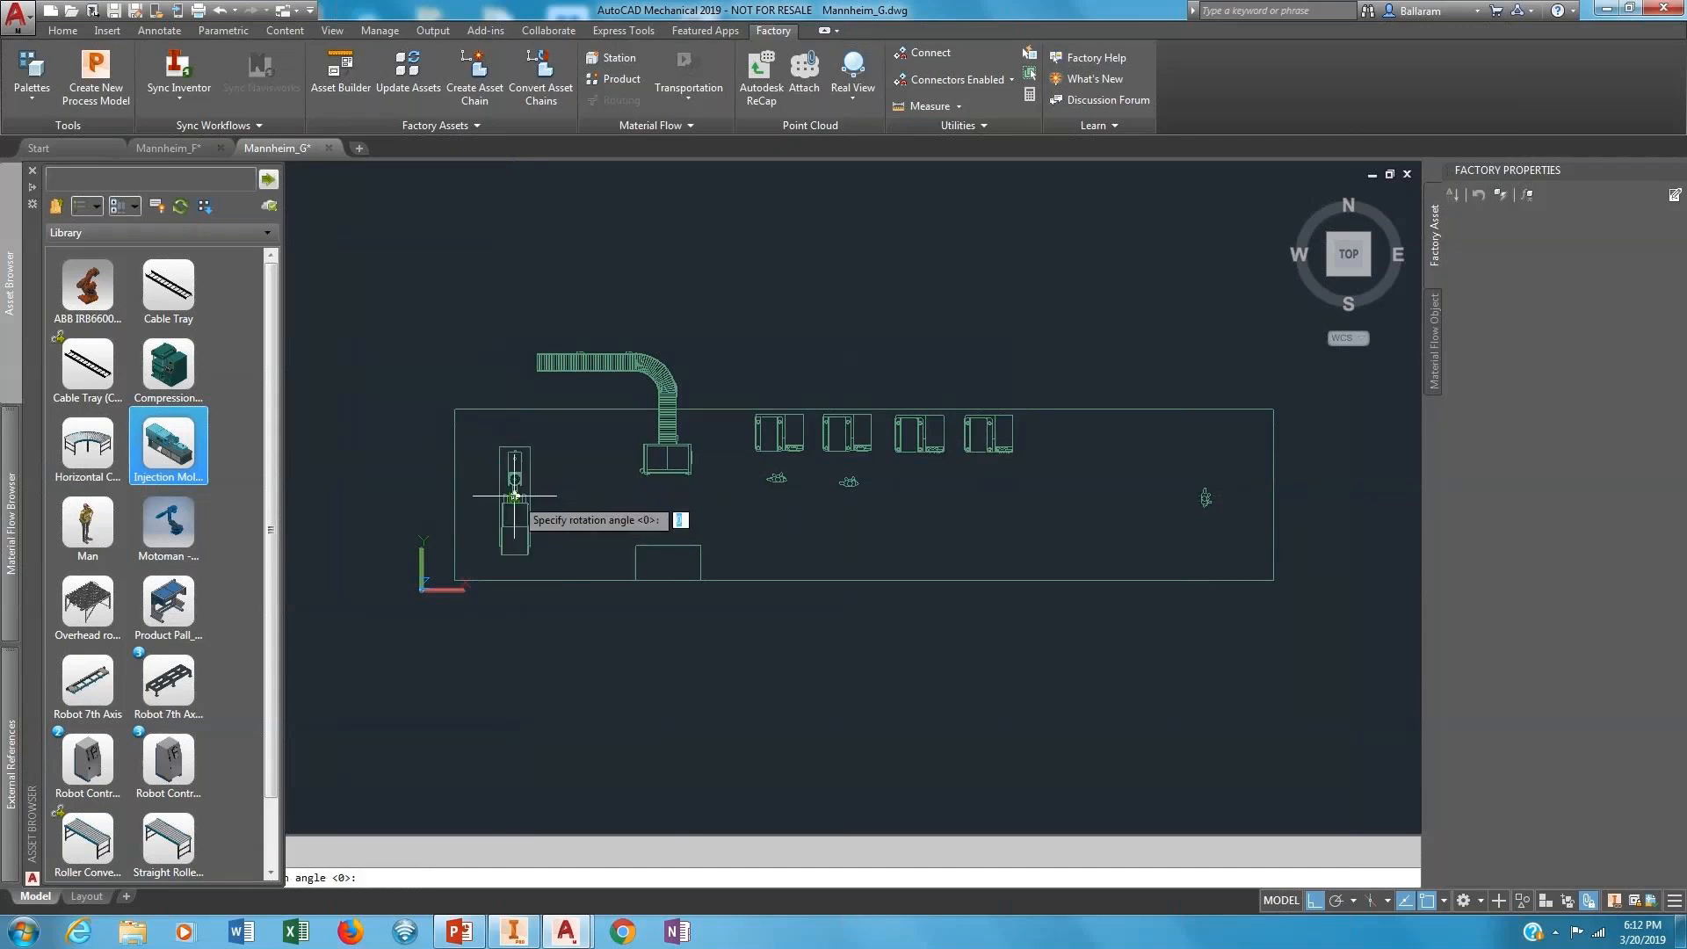
pyautogui.click(524, 707)
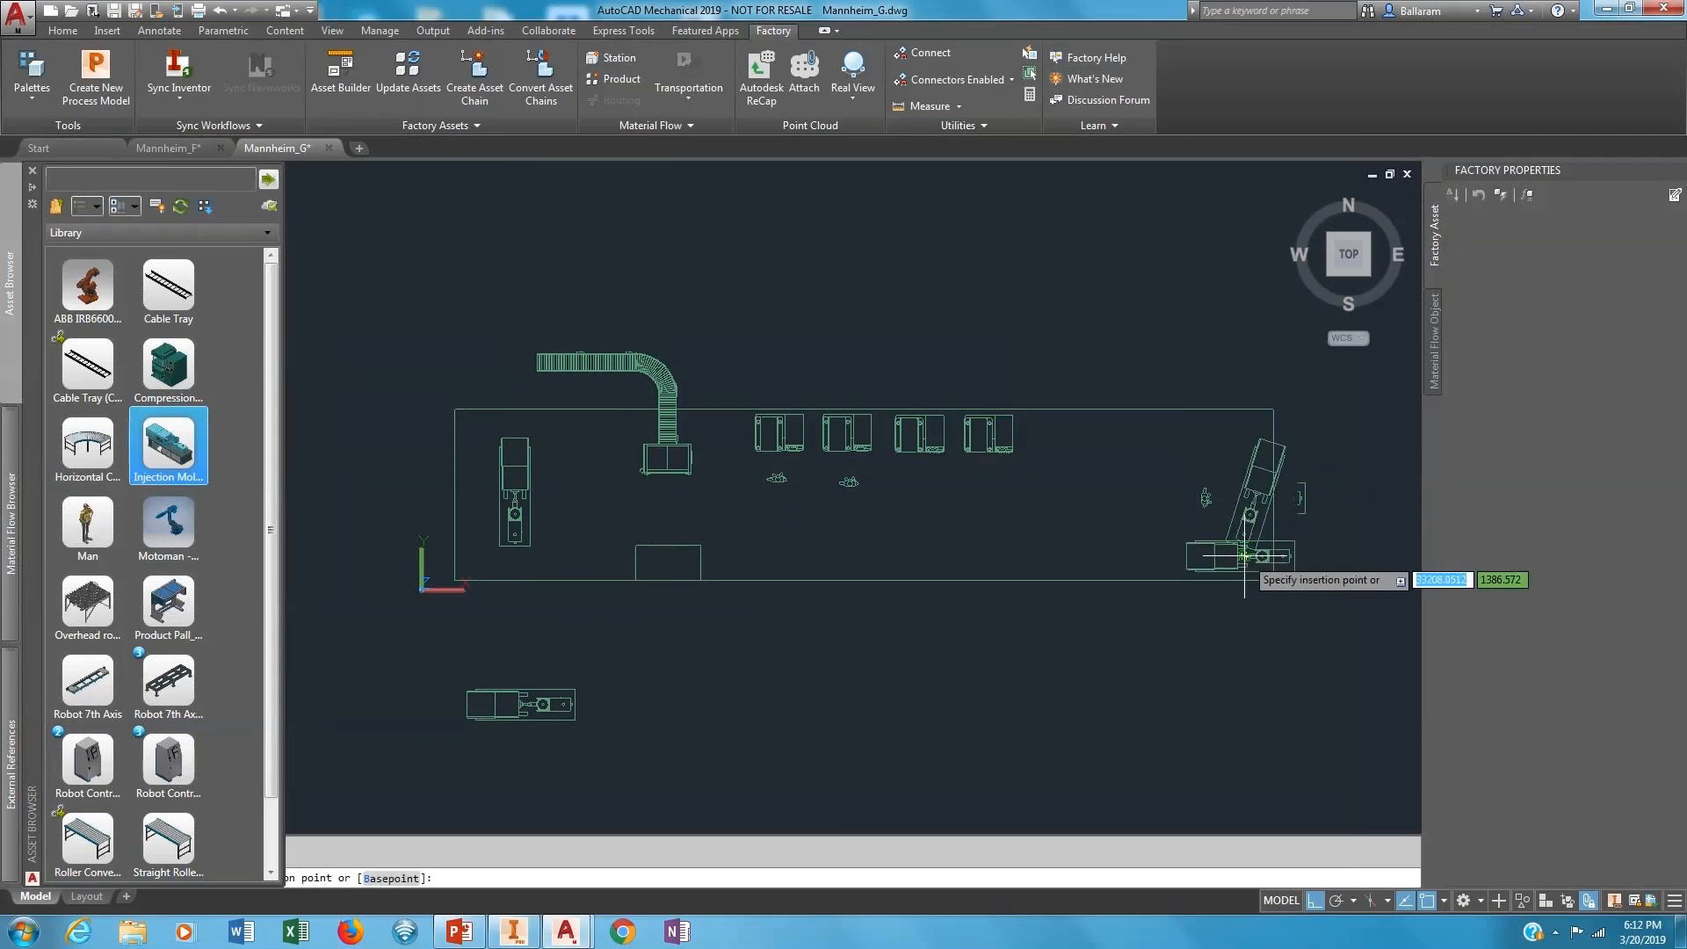
pyautogui.press('Escape')
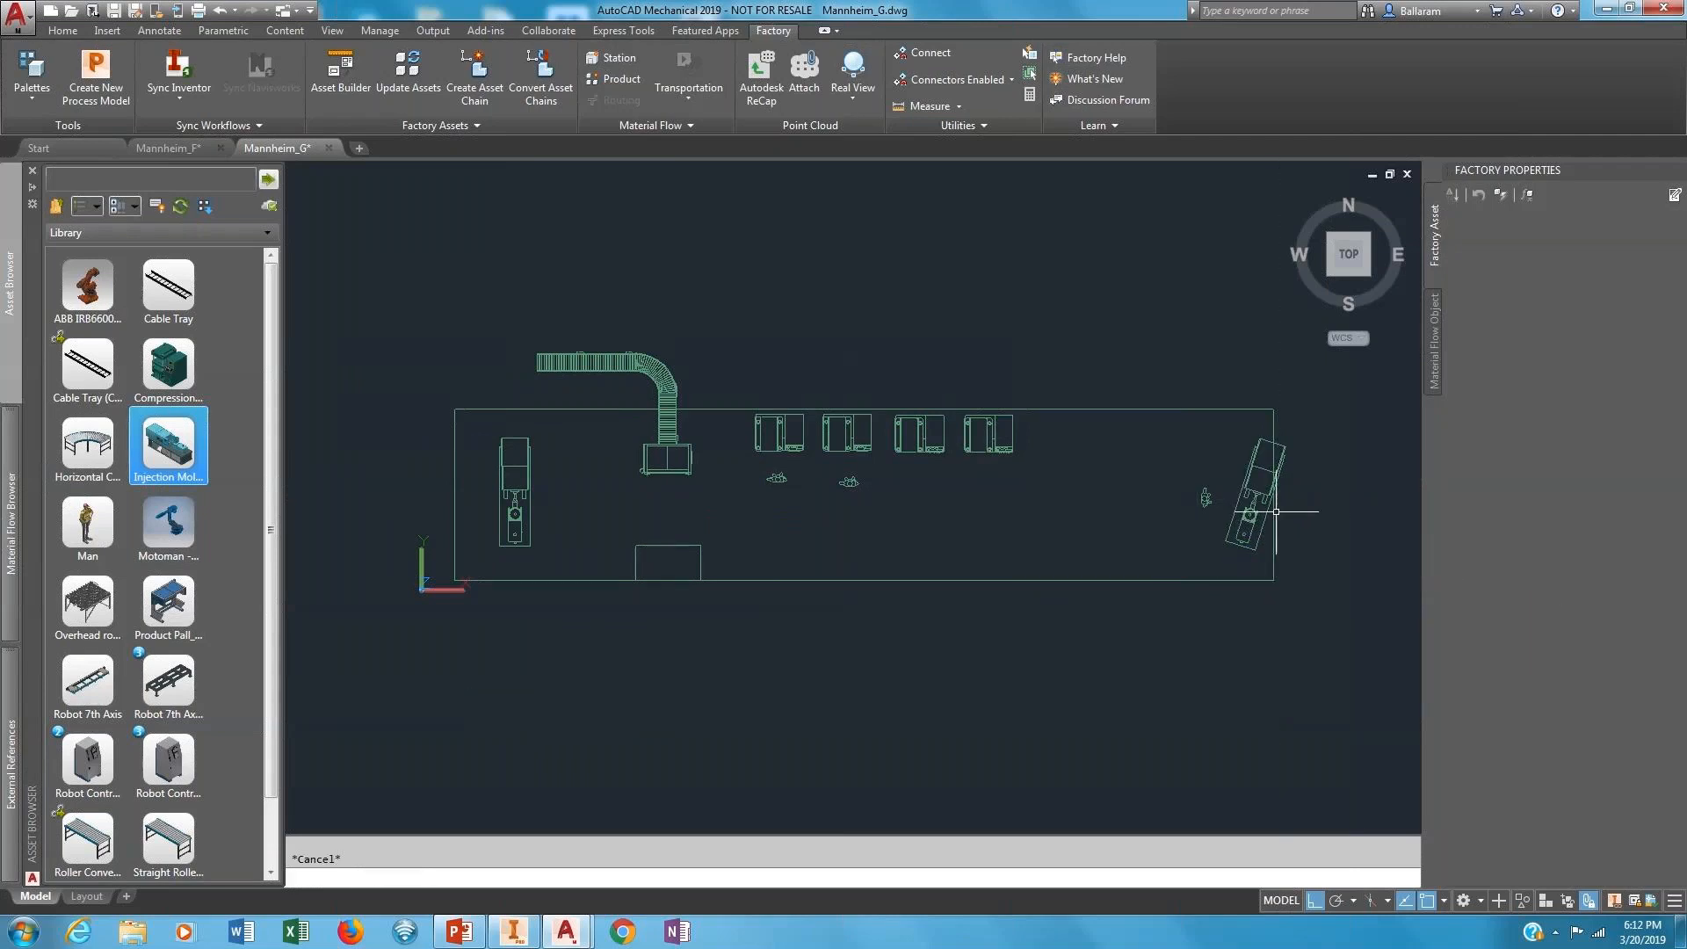
# Rotate the tilted injection molding machine upright about a point at its middle with ortho off, so it parallels the east wall.
pyautogui.click(1269, 513)
pyautogui.click(1215, 546)
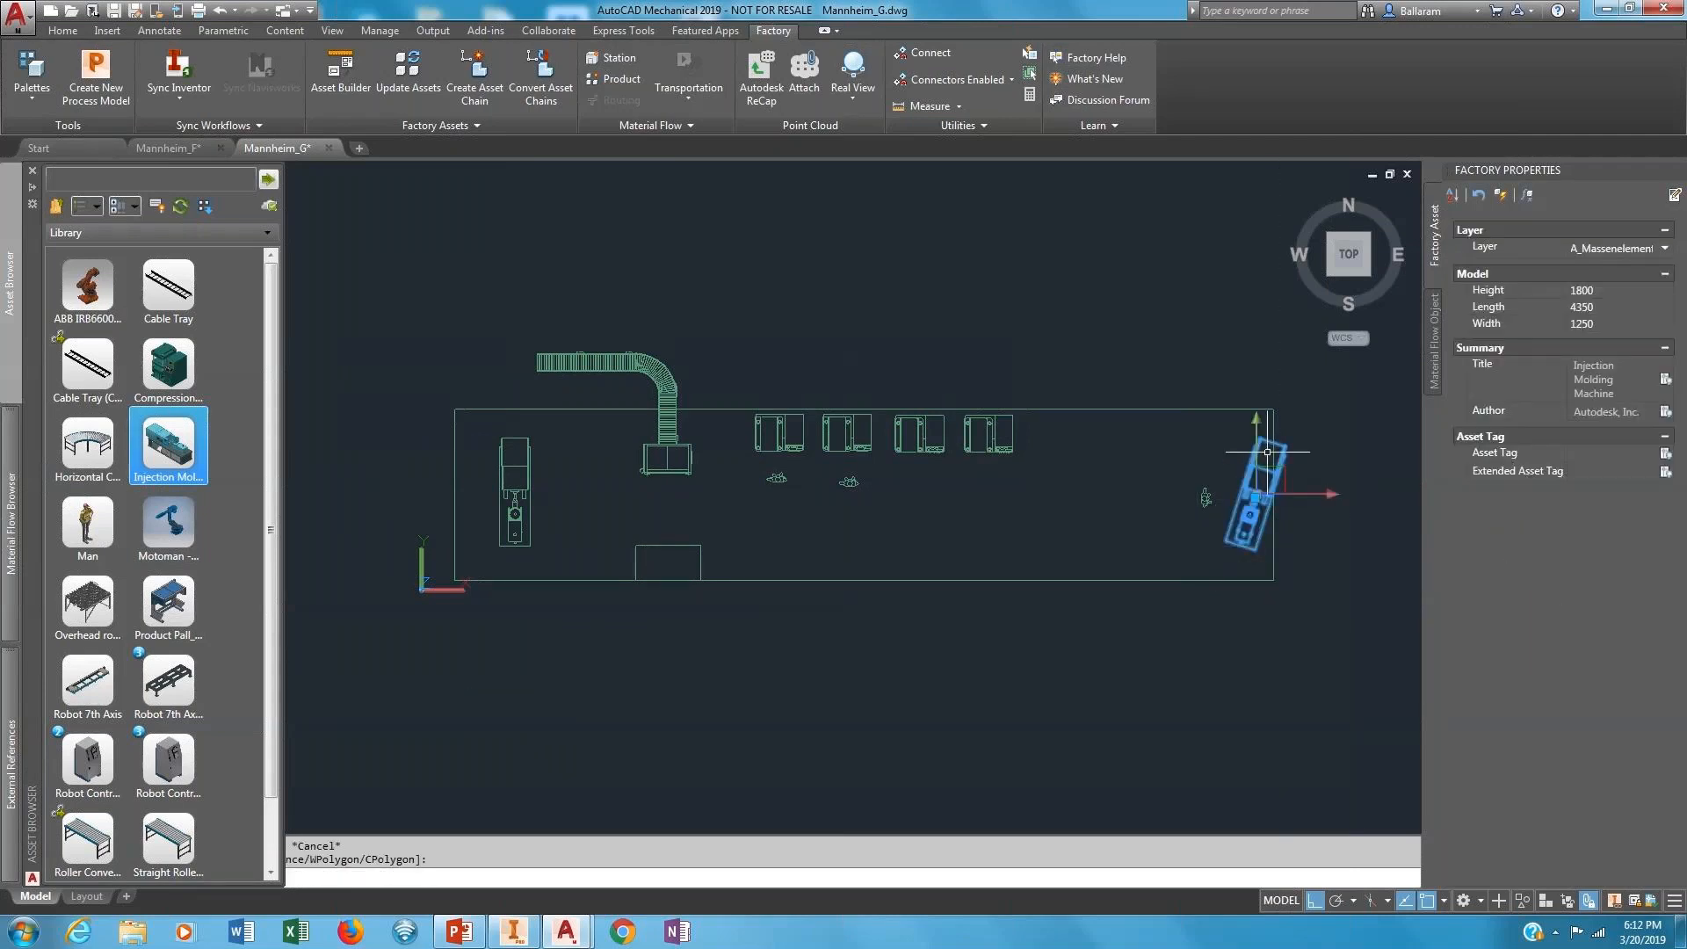
pyautogui.write('R')
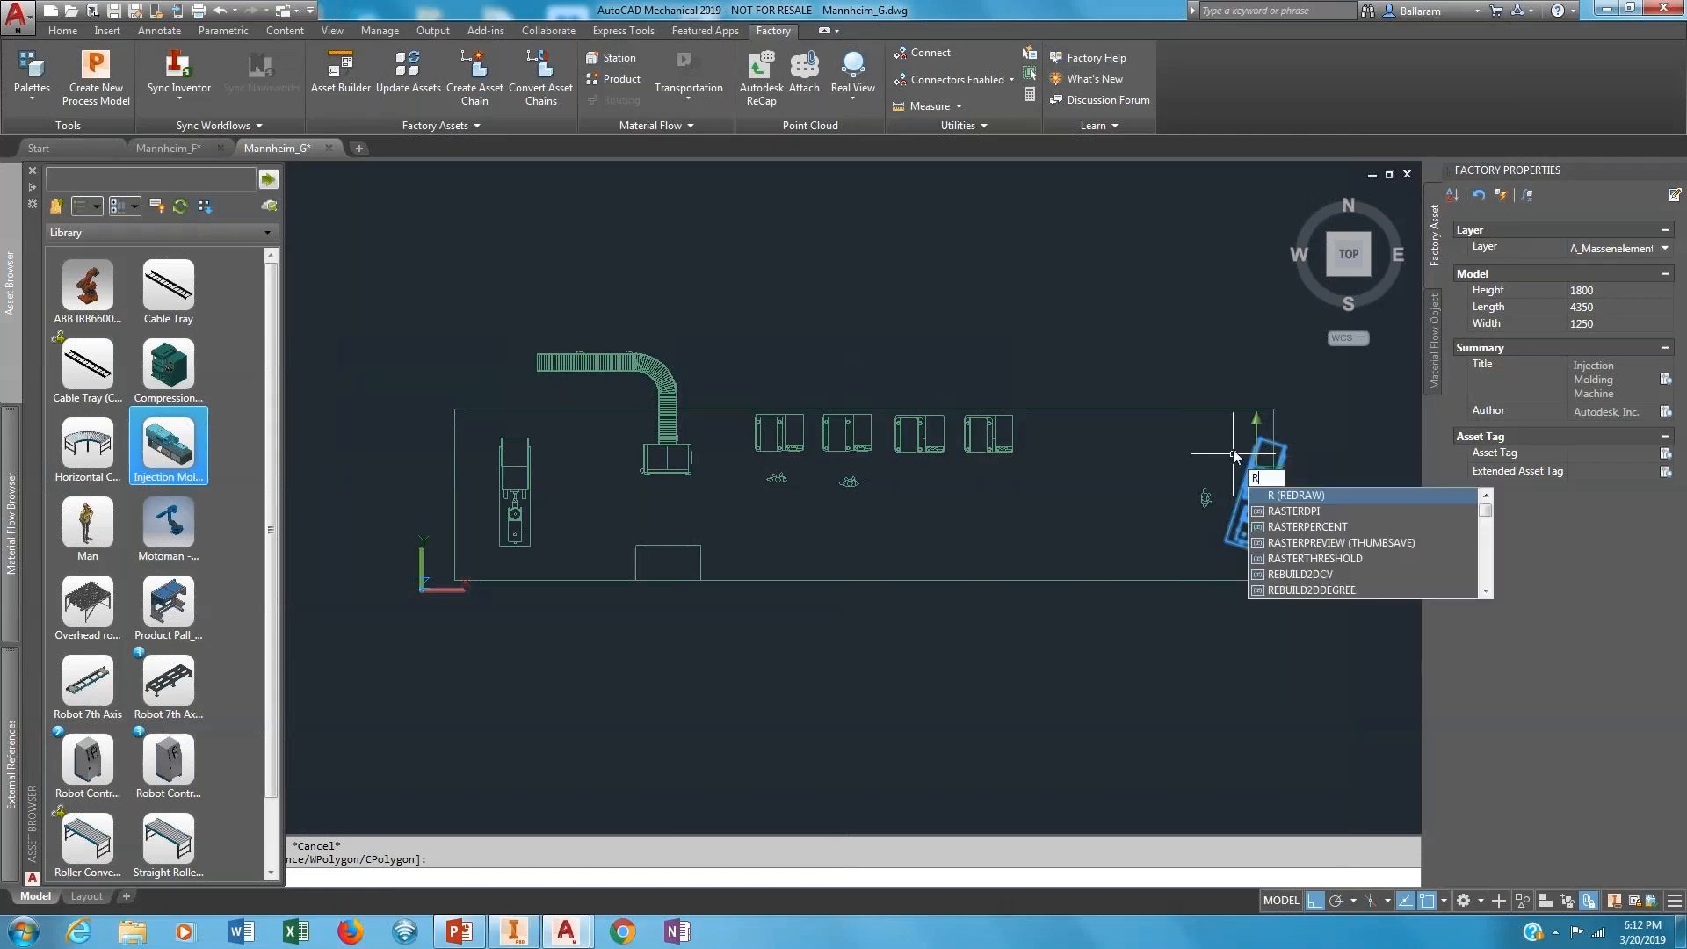
pyautogui.write('O')
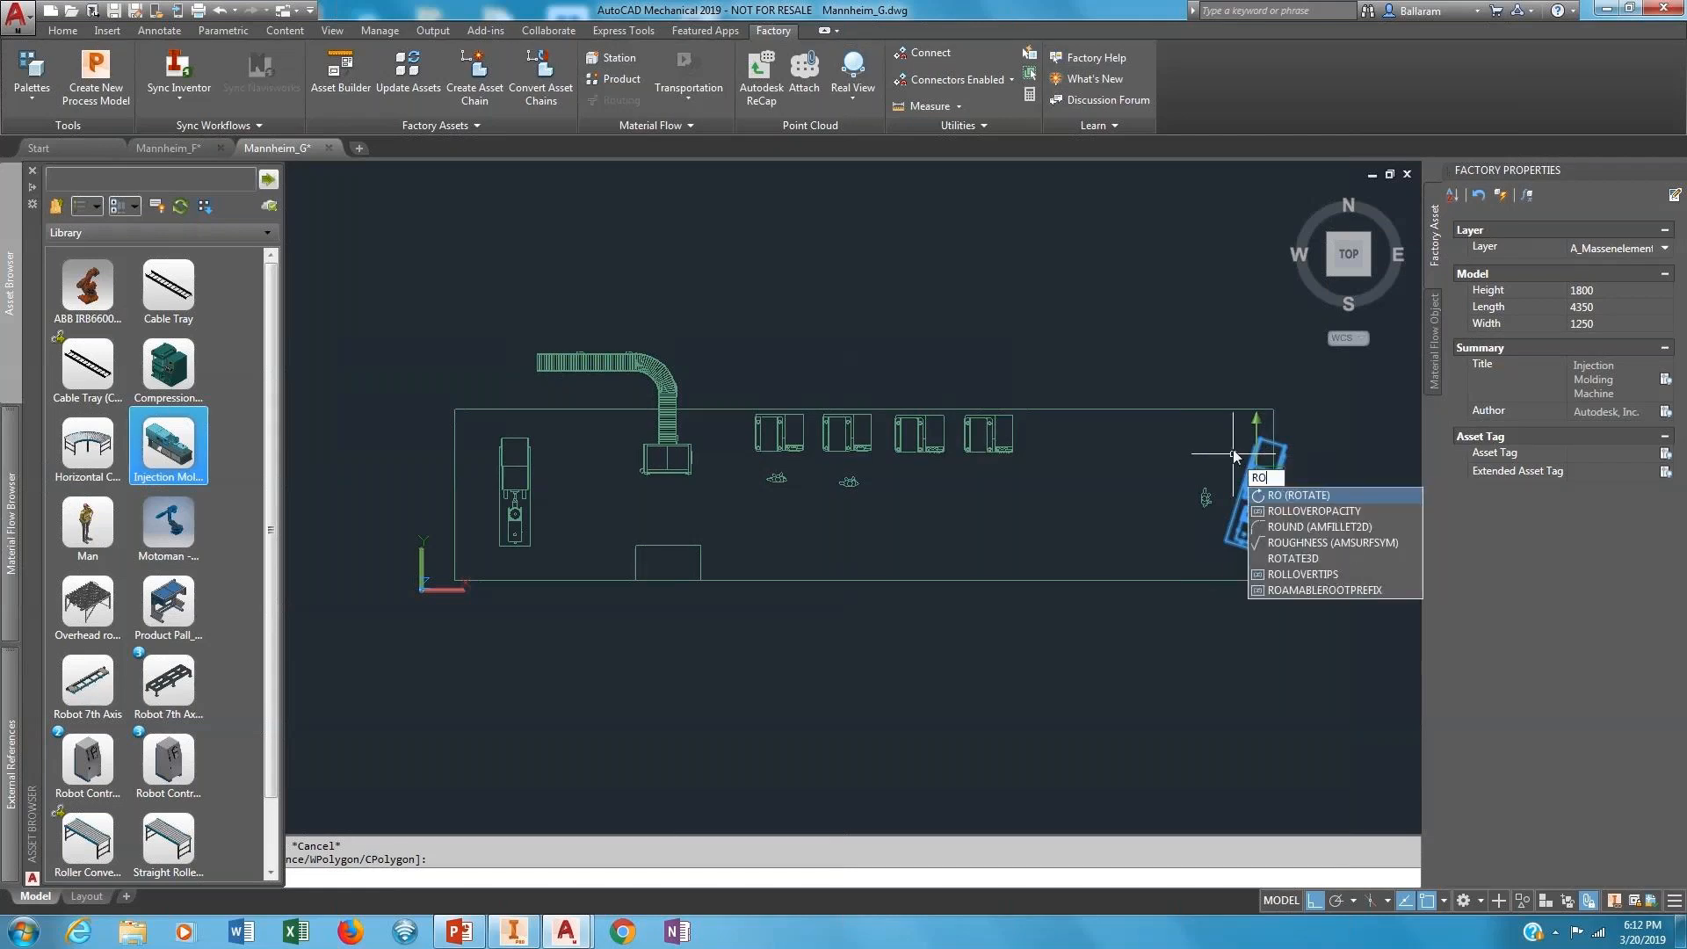
pyautogui.click(1314, 496)
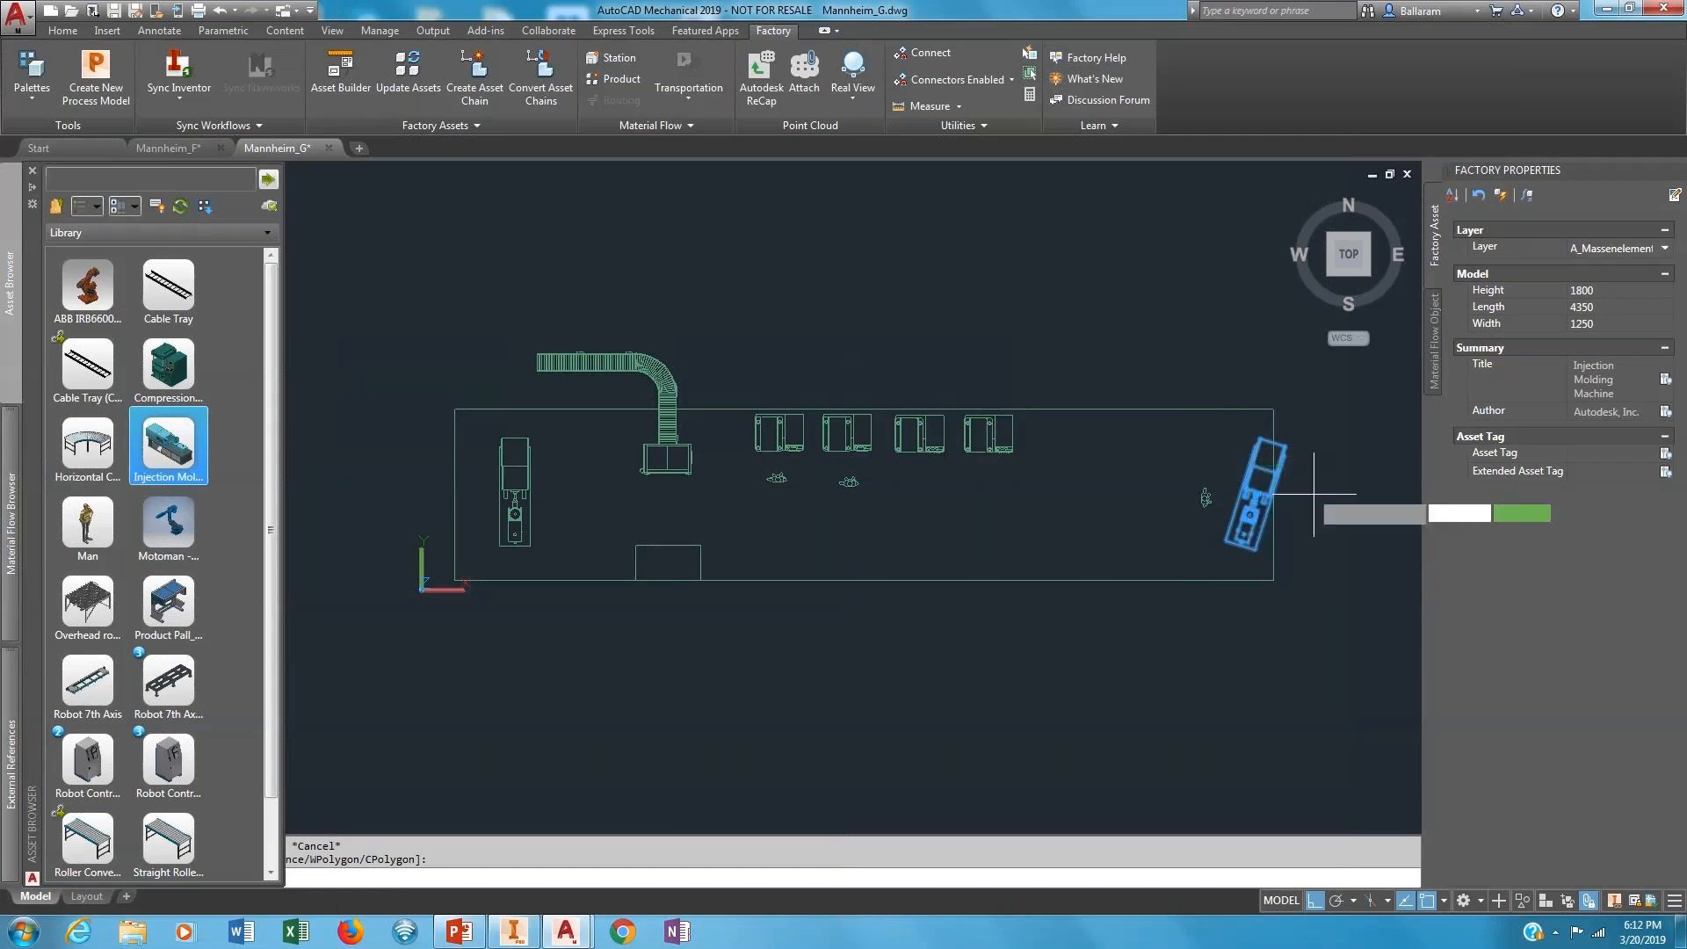
pyautogui.click(1256, 498)
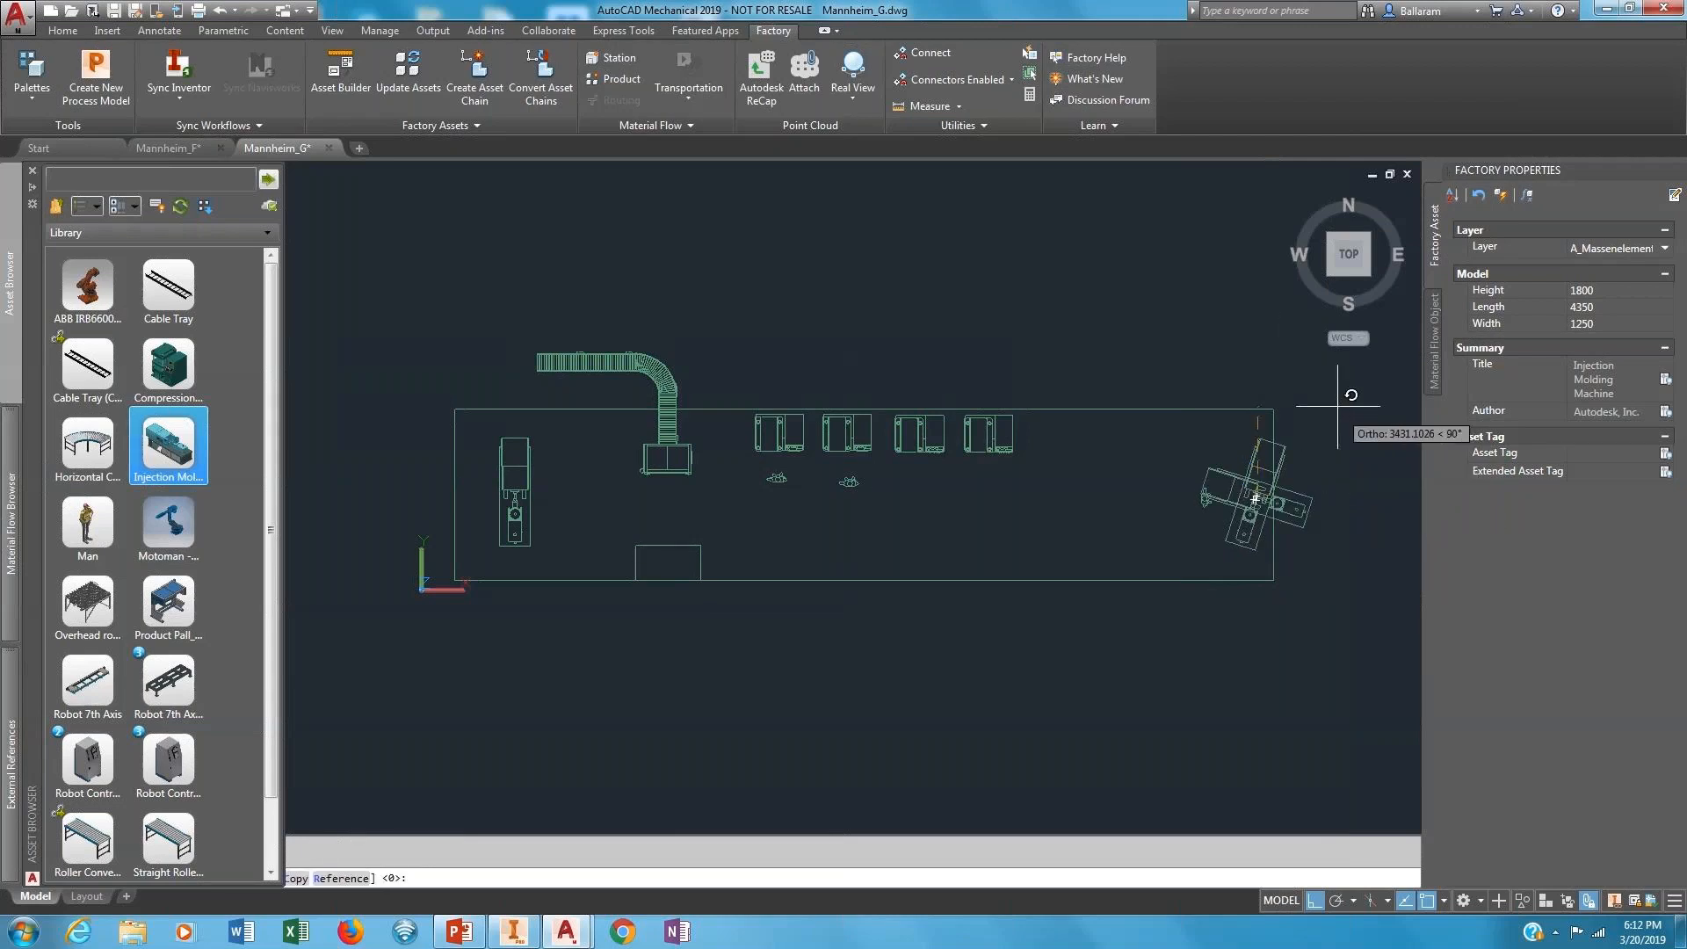
pyautogui.press('F8')
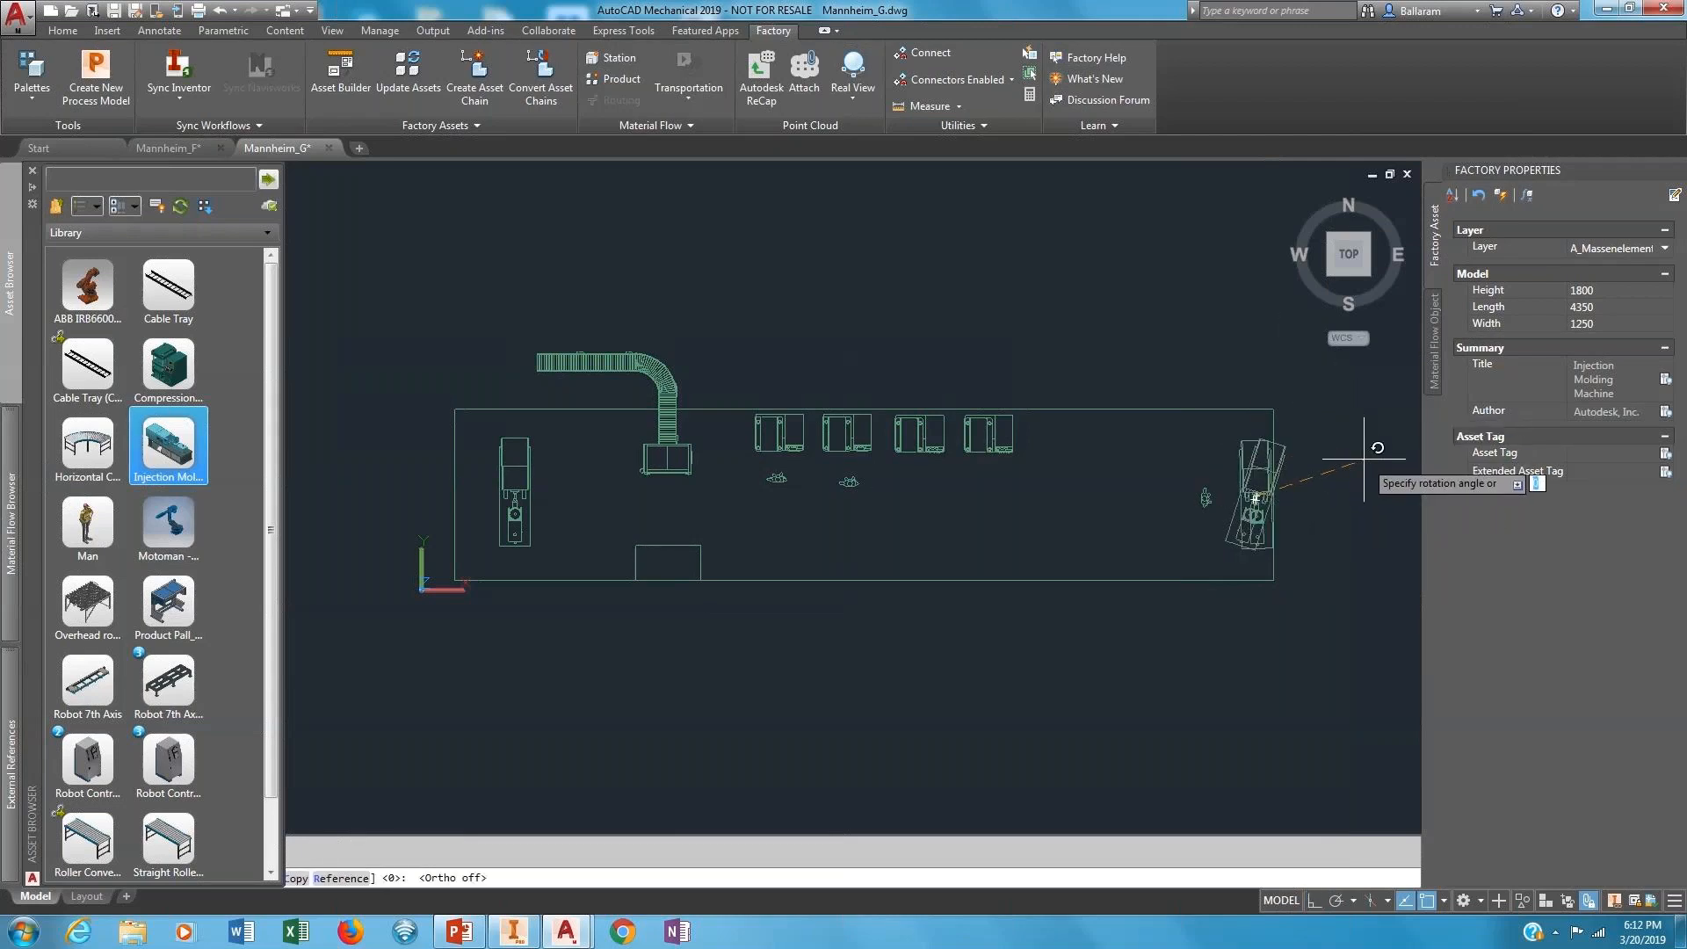
pyautogui.scroll(5, 1318, 457)
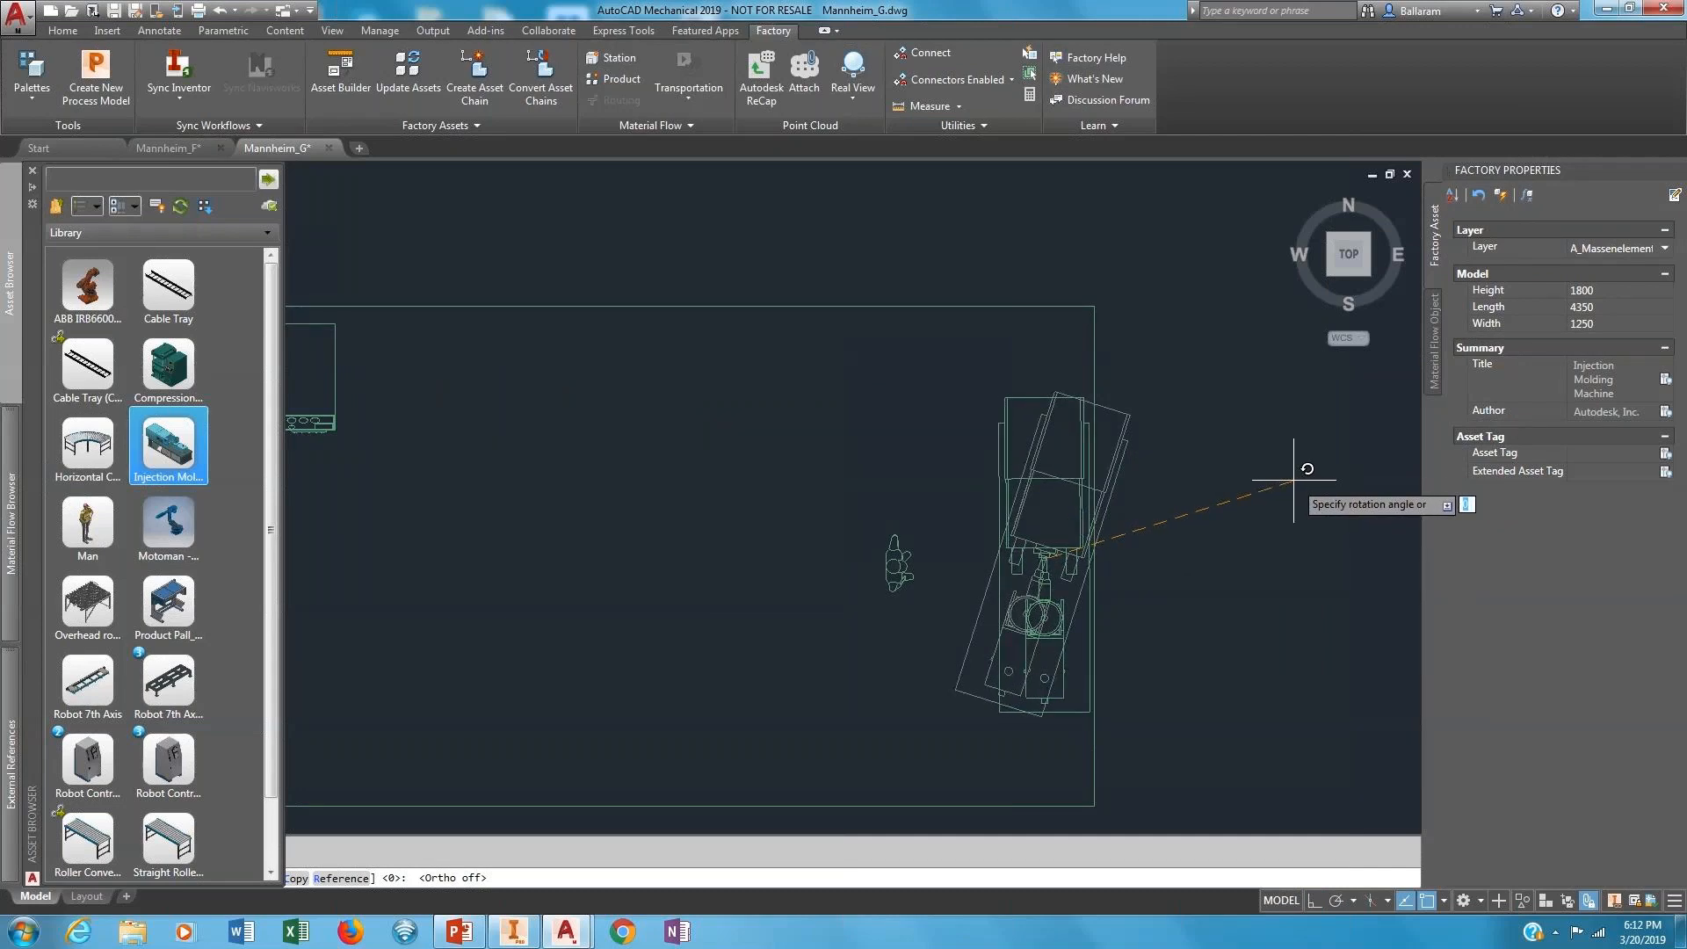
pyautogui.press('Return')
pyautogui.scroll(-3, 1063, 637)
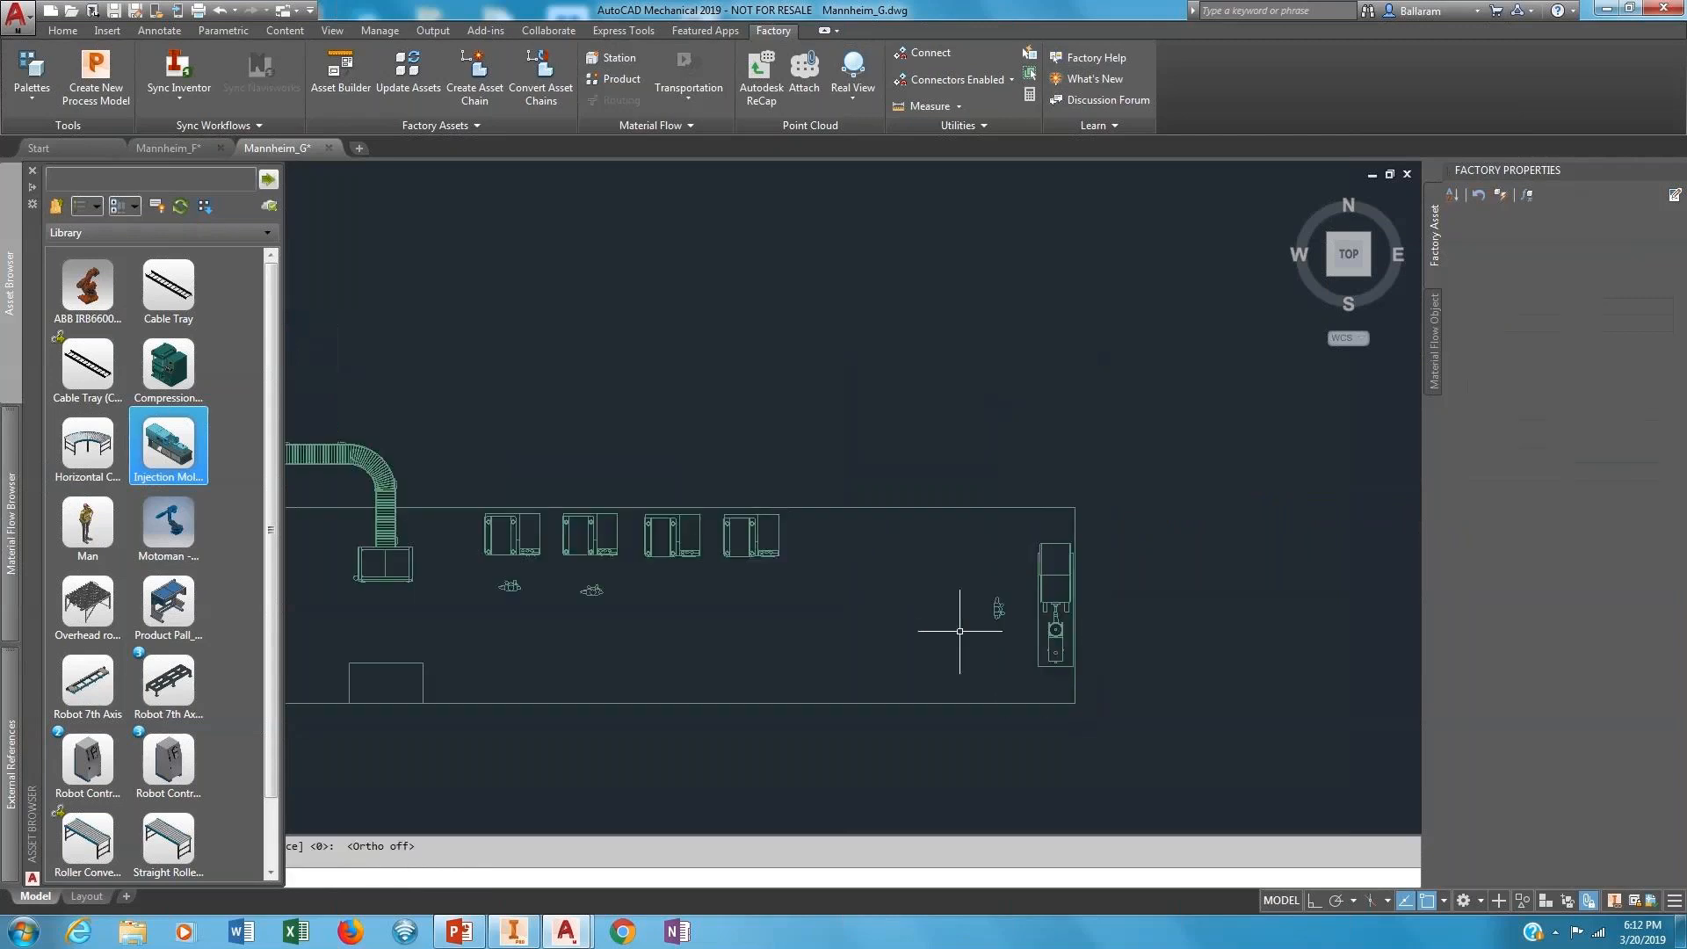
pyautogui.moveTo(960, 631); pyautogui.dragTo(1254, 622, button='middle')
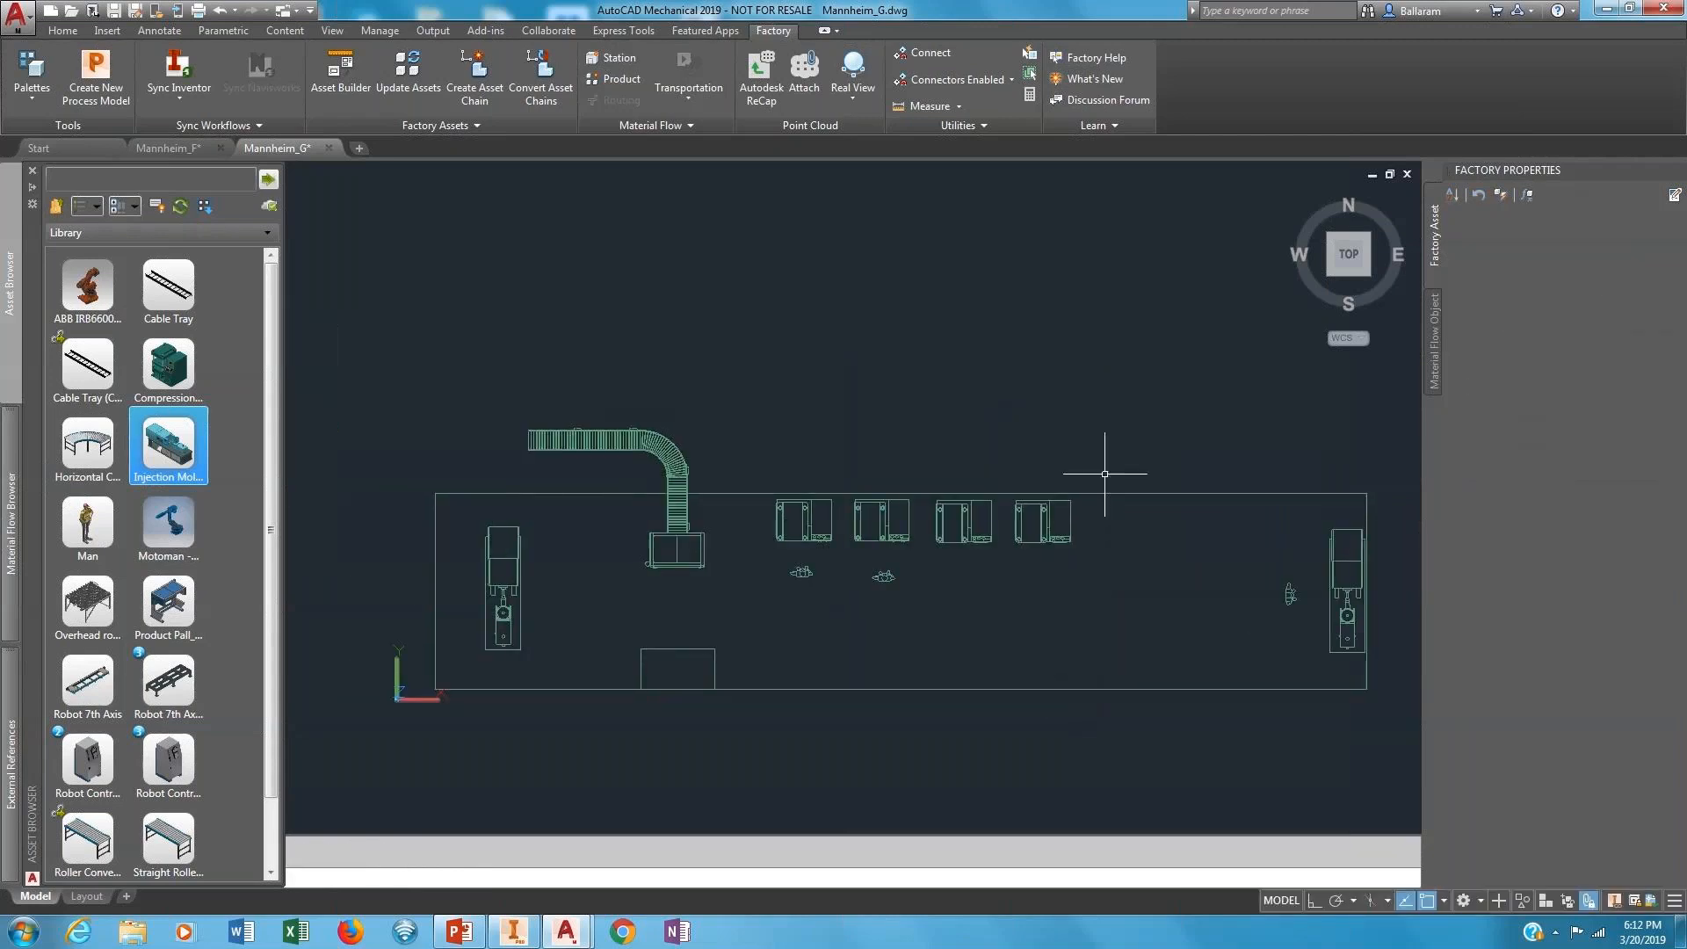
pyautogui.moveTo(753, 565); pyautogui.dragTo(720, 494, button='middle')
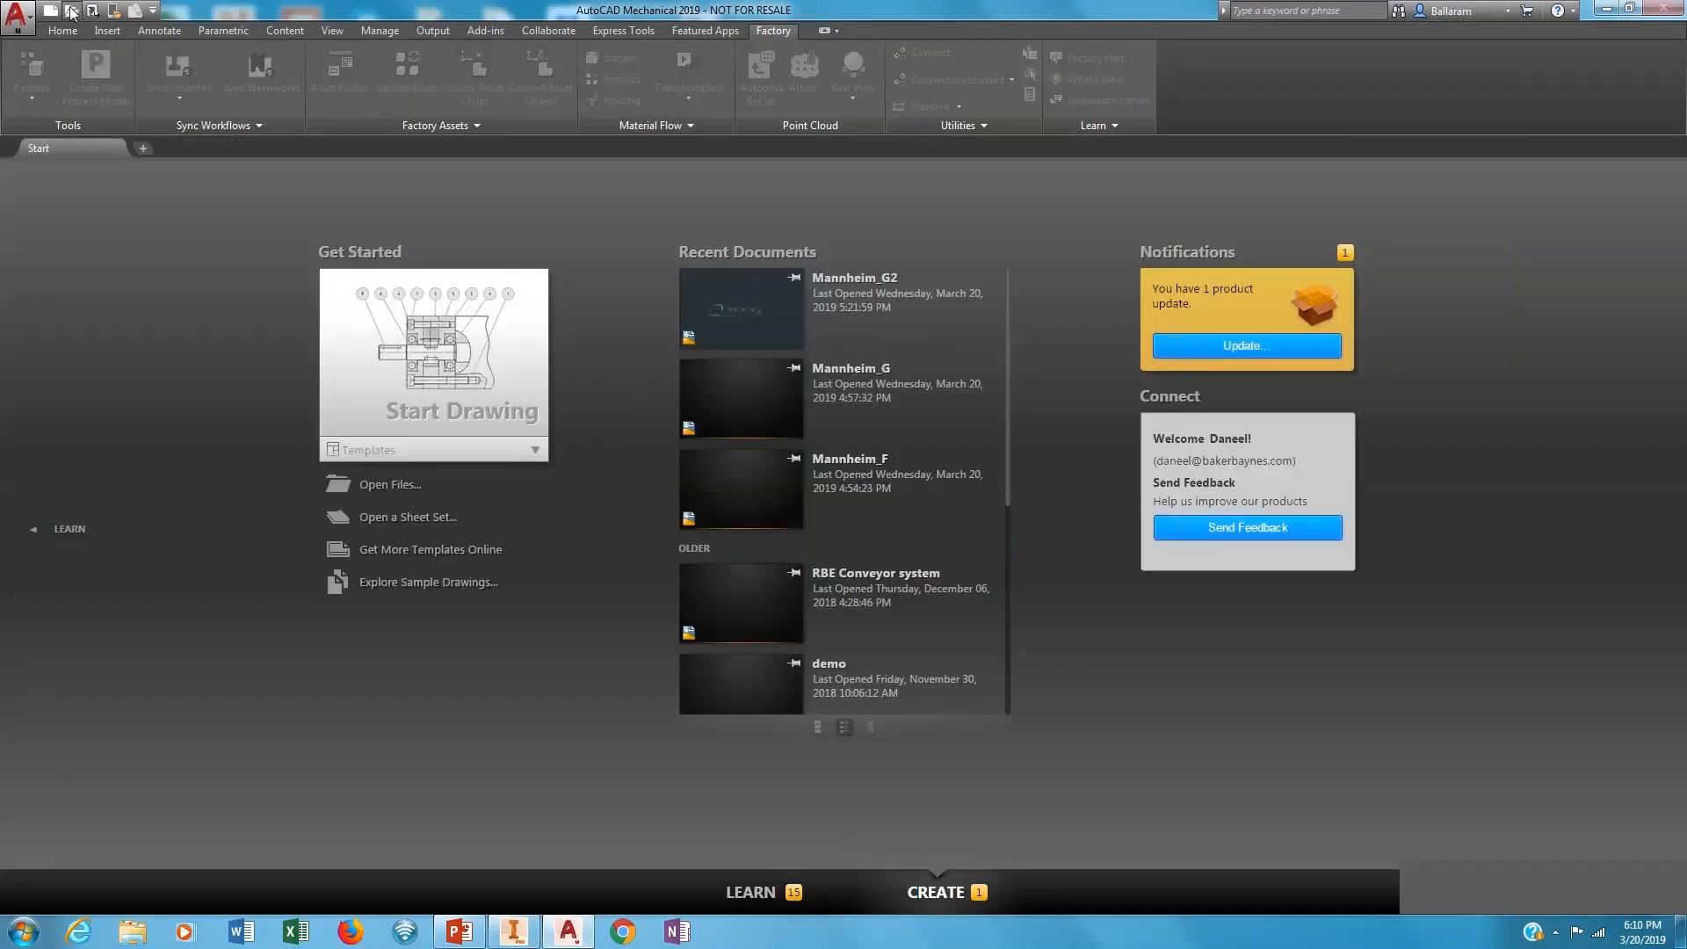
# Open the saved factory layout drawing and sync Mannheim_G3.dwg to Inventor as an assembly.
pyautogui.click(72, 12)
pyautogui.click(747, 338)
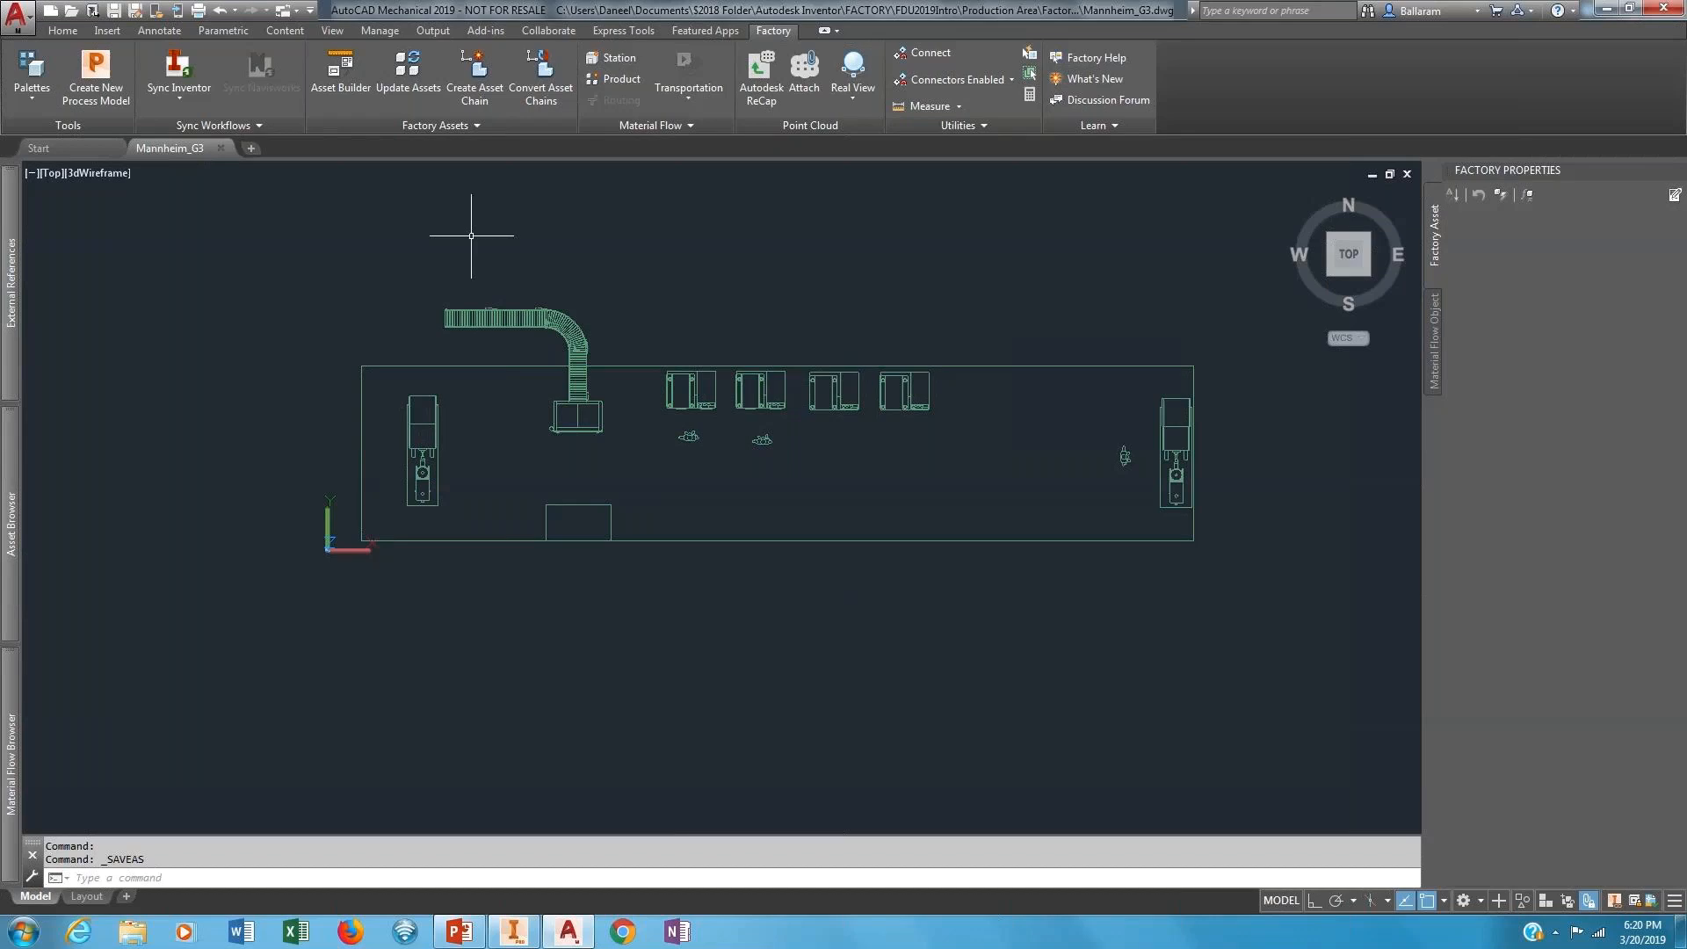
pyautogui.click(167, 64)
pyautogui.click(908, 468)
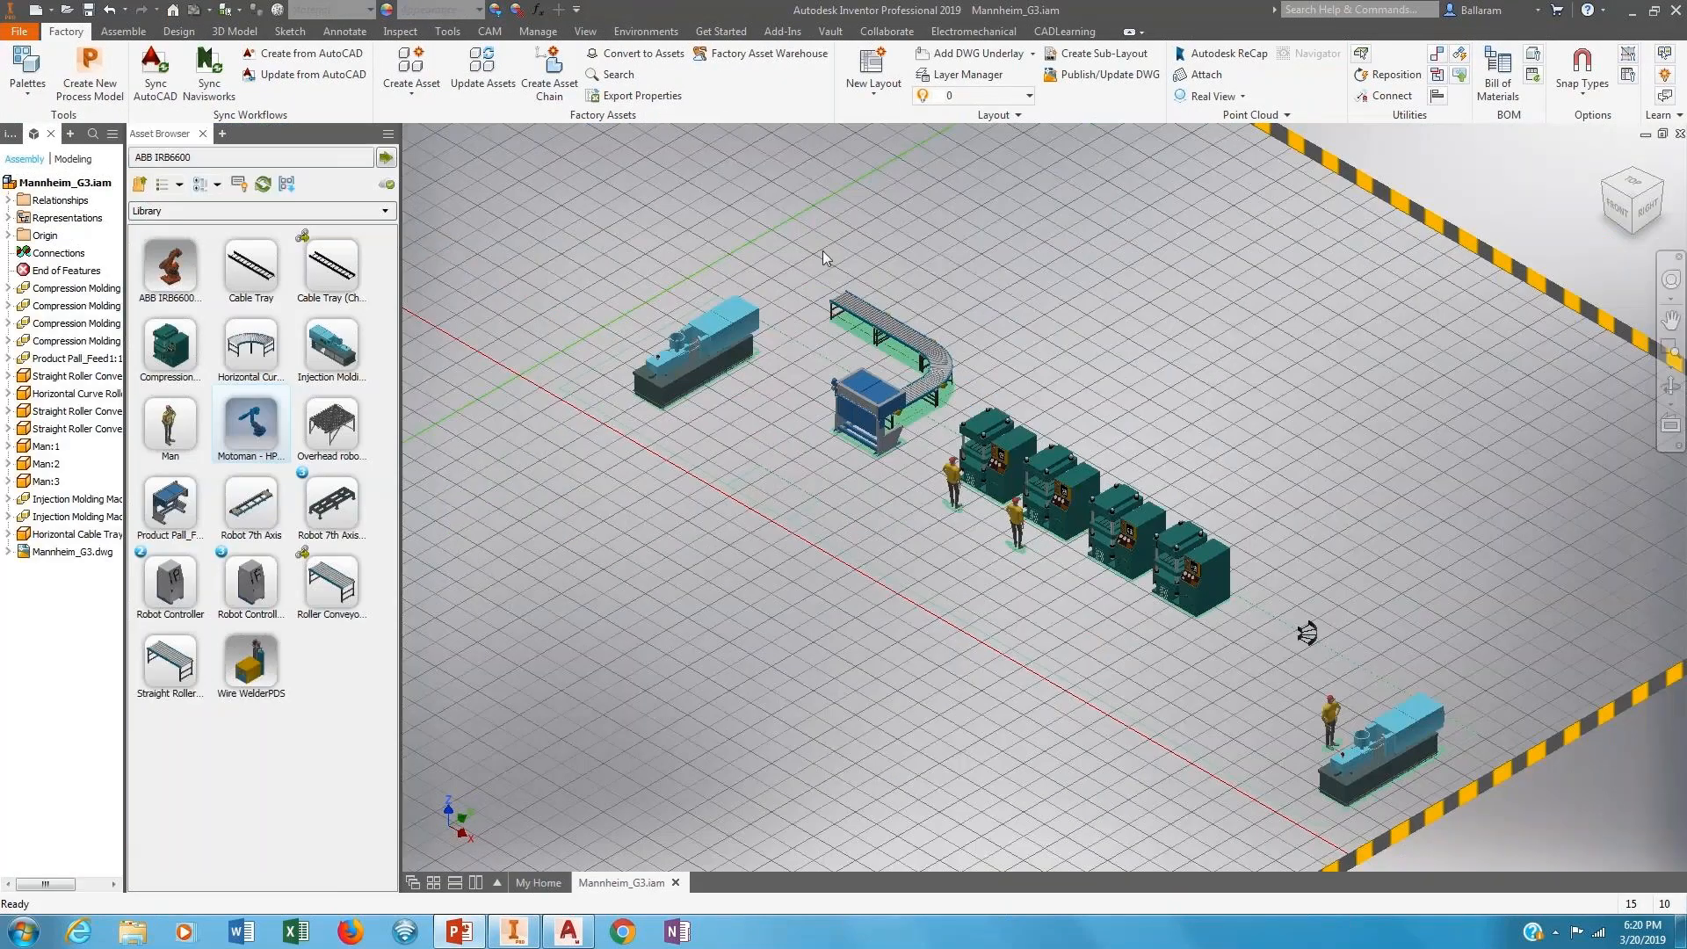
# Examine the 3D layout in Inventor, checking the compression molding machines, their operators and the surrounding floor from several angles.
pyautogui.click(1604, 190)
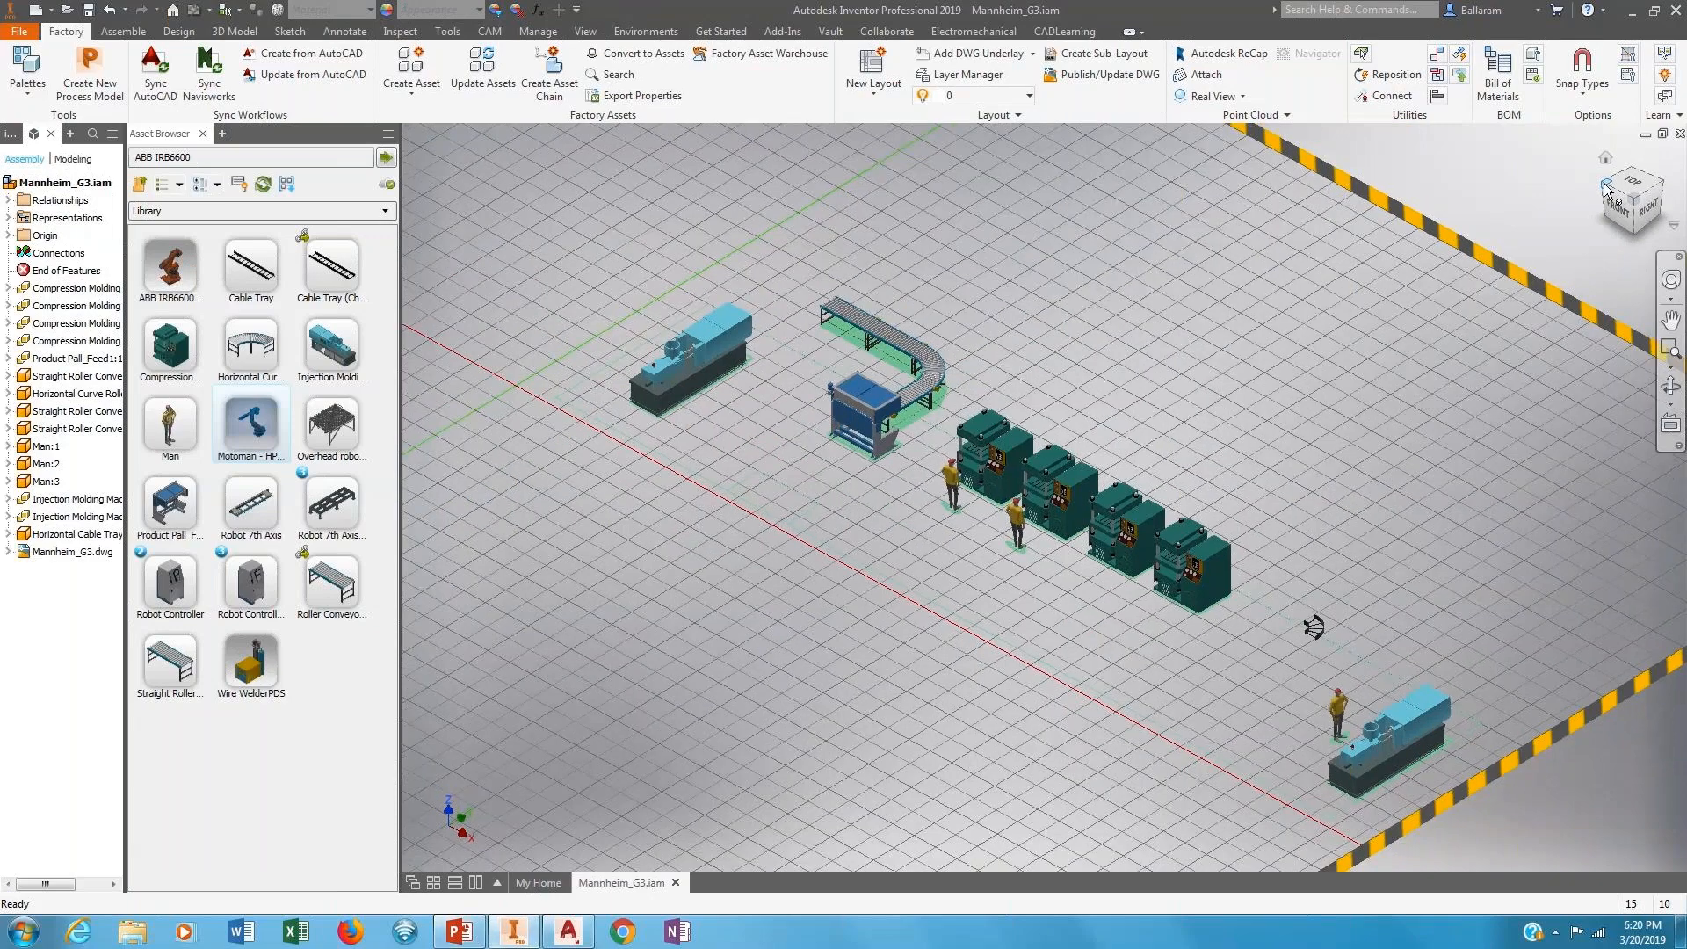
pyautogui.scroll(6, 933, 581)
pyautogui.moveTo(1086, 444); pyautogui.dragTo(705, 753, button='middle')
pyautogui.scroll(3, 690, 659)
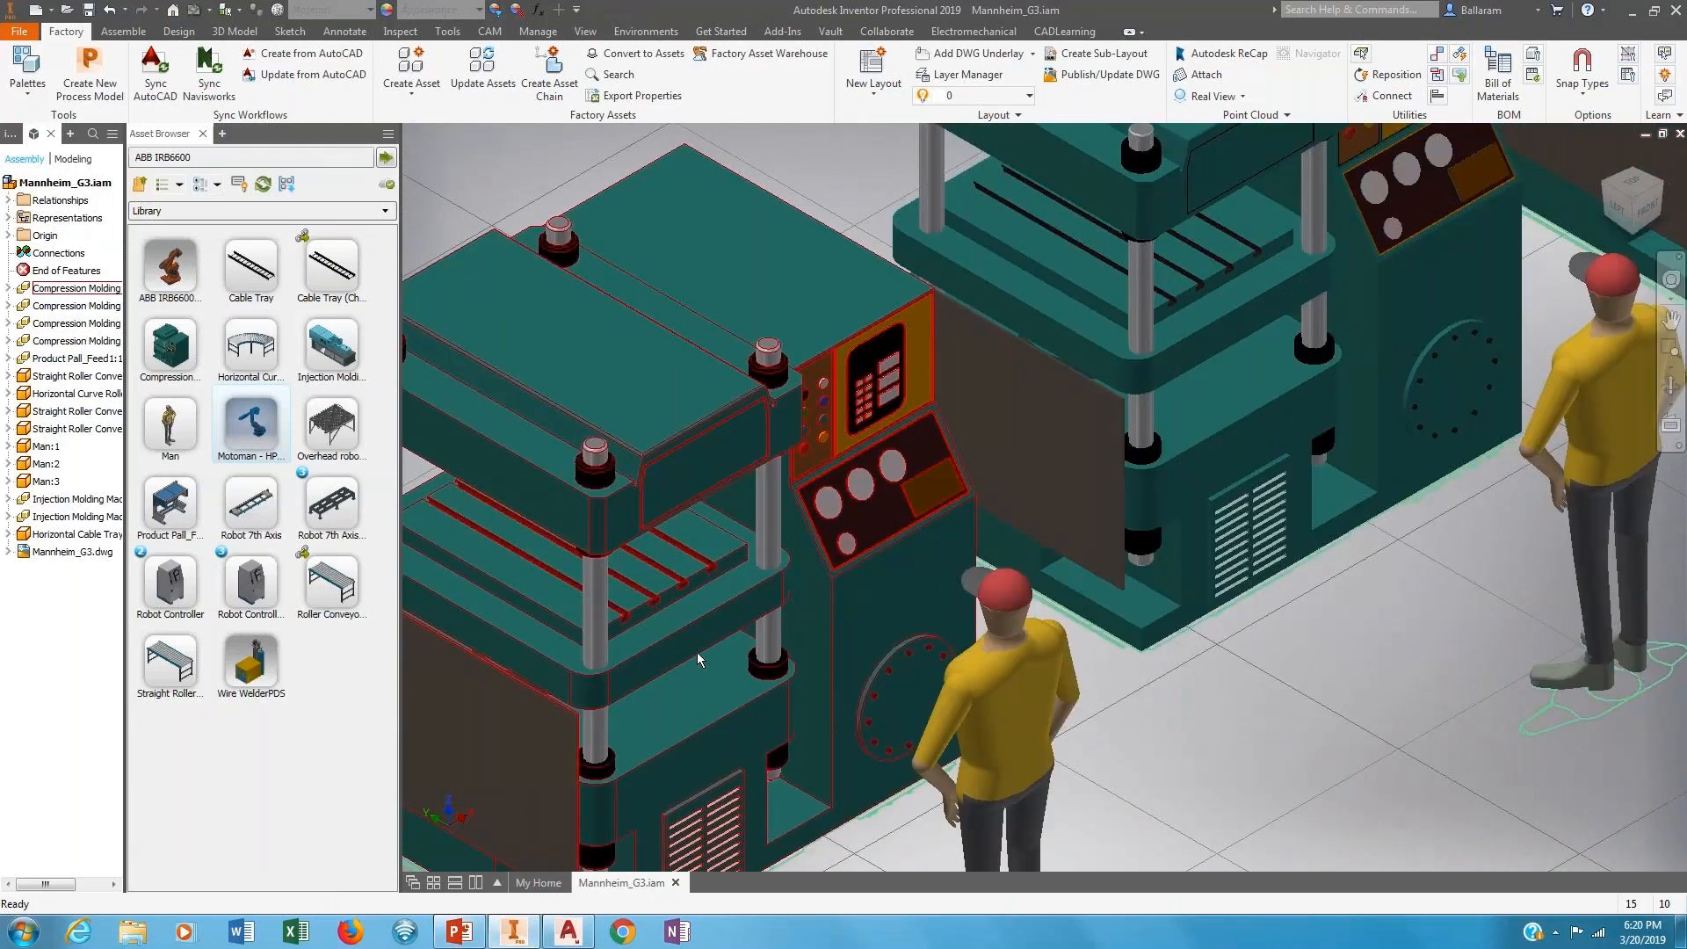
pyautogui.scroll(-2, 697, 652)
pyautogui.keyDown('shift'); pyautogui.moveTo(698, 652); pyautogui.dragTo(1256, 636, button='middle'); pyautogui.keyUp('shift')
pyautogui.scroll(-5, 905, 486)
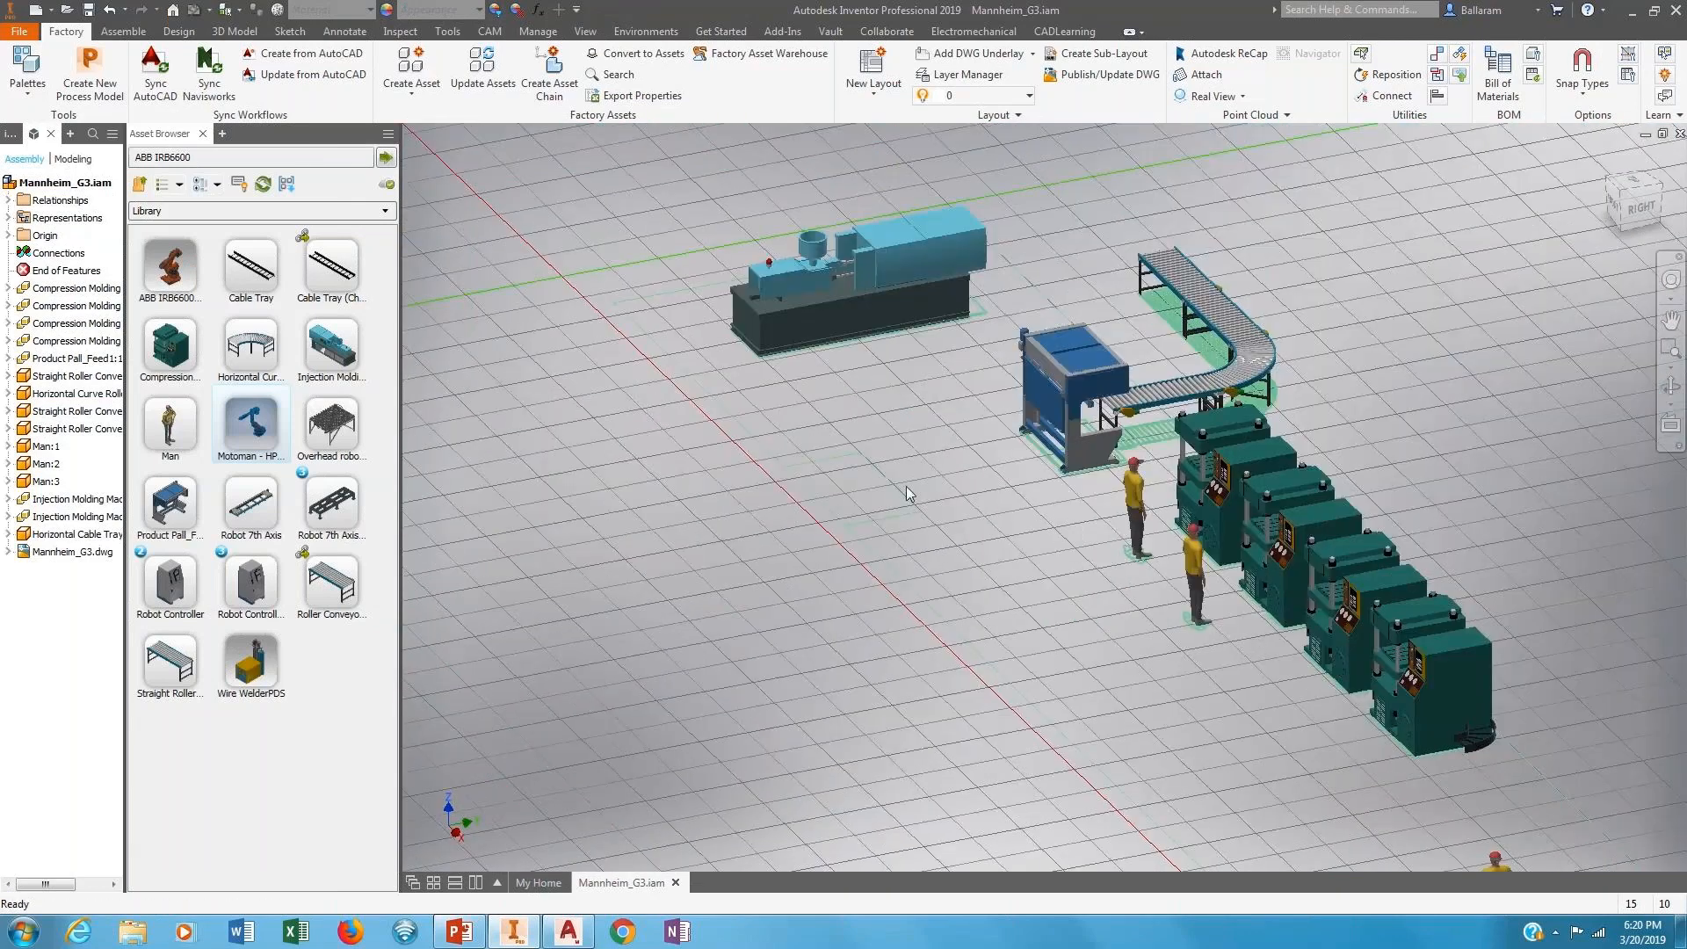
pyautogui.keyDown('shift'); pyautogui.moveTo(889, 471); pyautogui.dragTo(1010, 483, button='middle'); pyautogui.keyUp('shift')
pyautogui.moveTo(791, 478); pyautogui.dragTo(884, 493, button='middle')
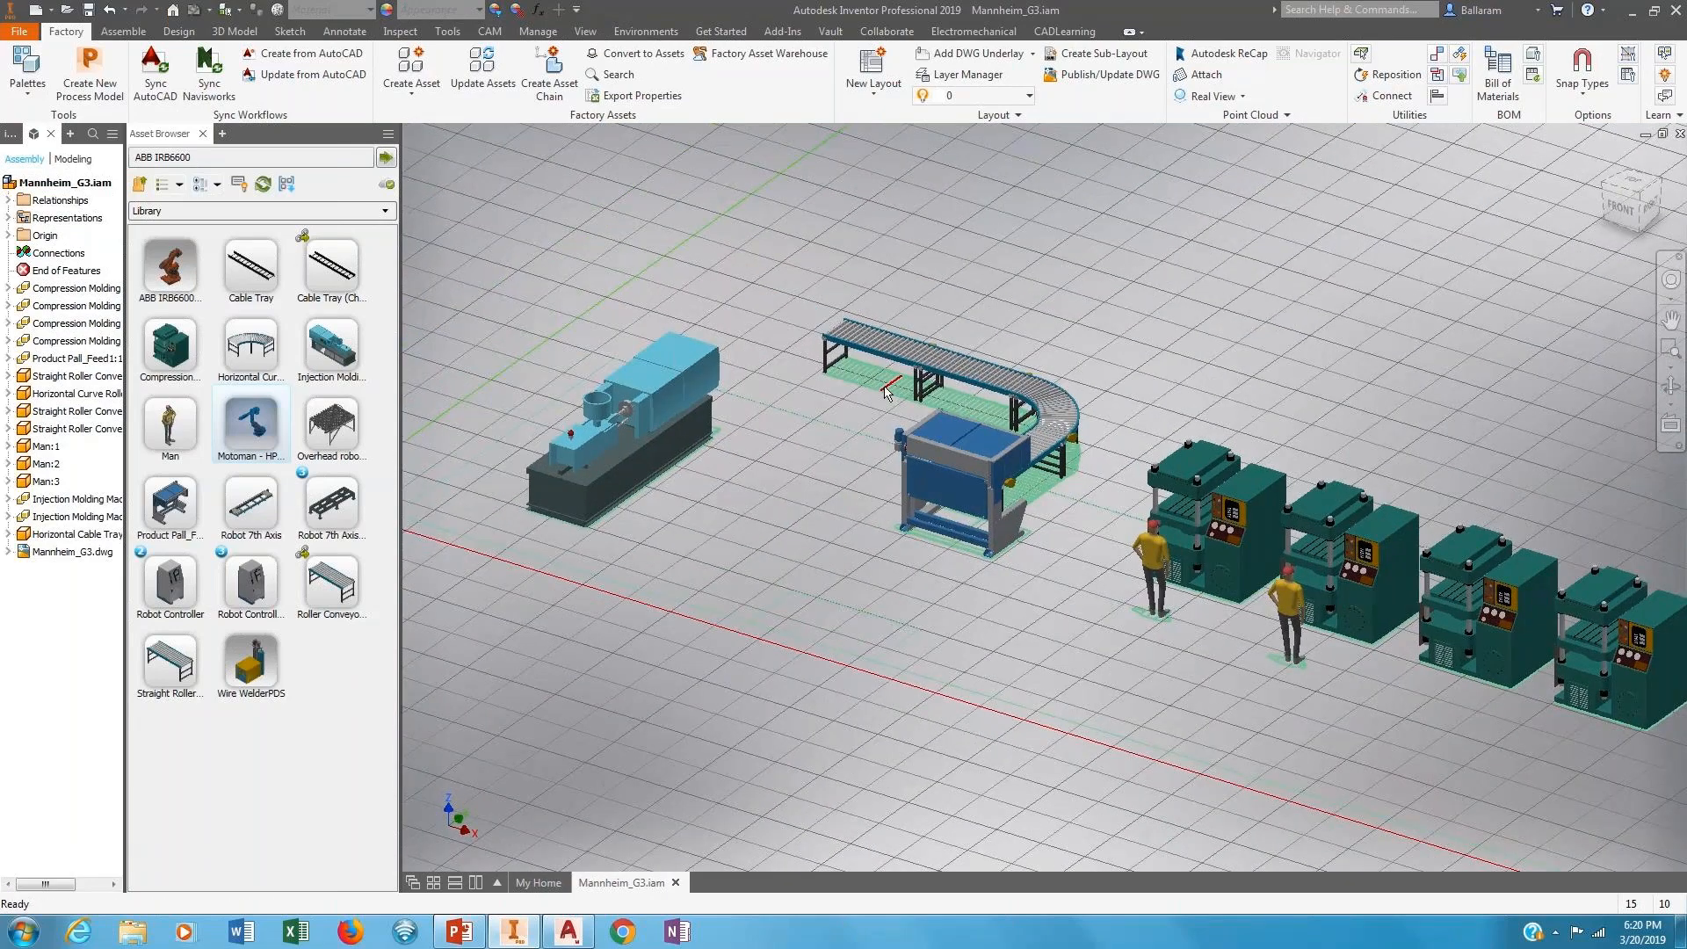
pyautogui.scroll(3, 883, 387)
pyautogui.keyDown('shift'); pyautogui.moveTo(1004, 539); pyautogui.dragTo(1037, 520, button='middle'); pyautogui.keyUp('shift')
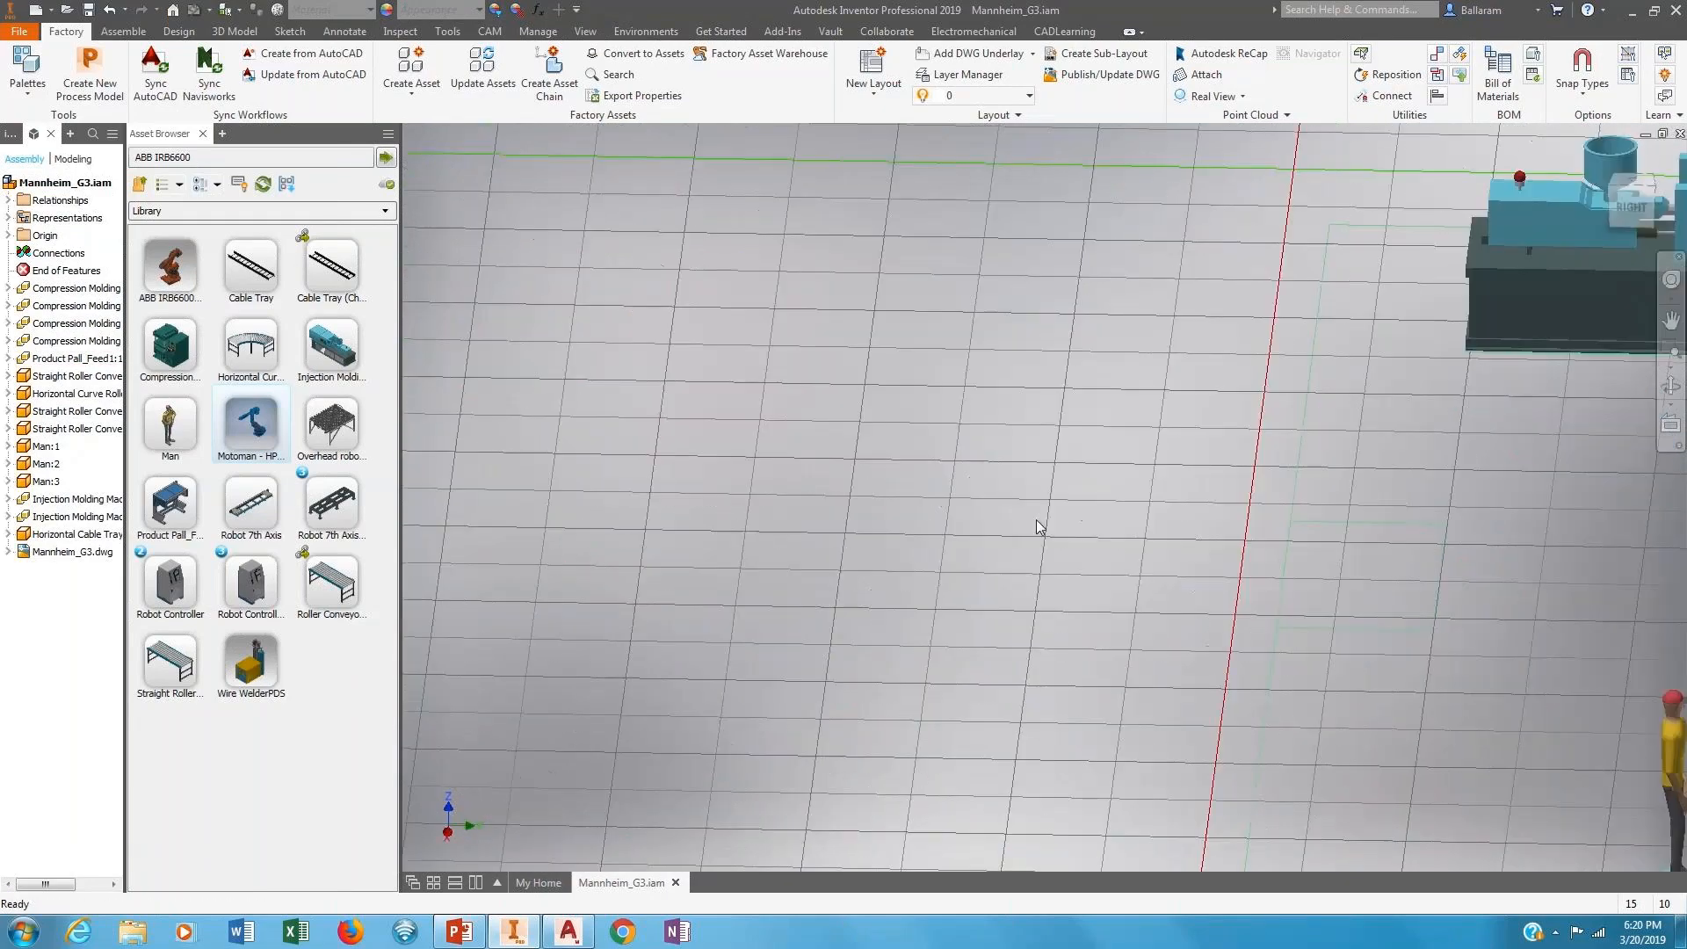
pyautogui.scroll(-5, 1058, 519)
pyautogui.keyDown('shift'); pyautogui.moveTo(1353, 557); pyautogui.dragTo(1199, 549, button='middle'); pyautogui.keyUp('shift')
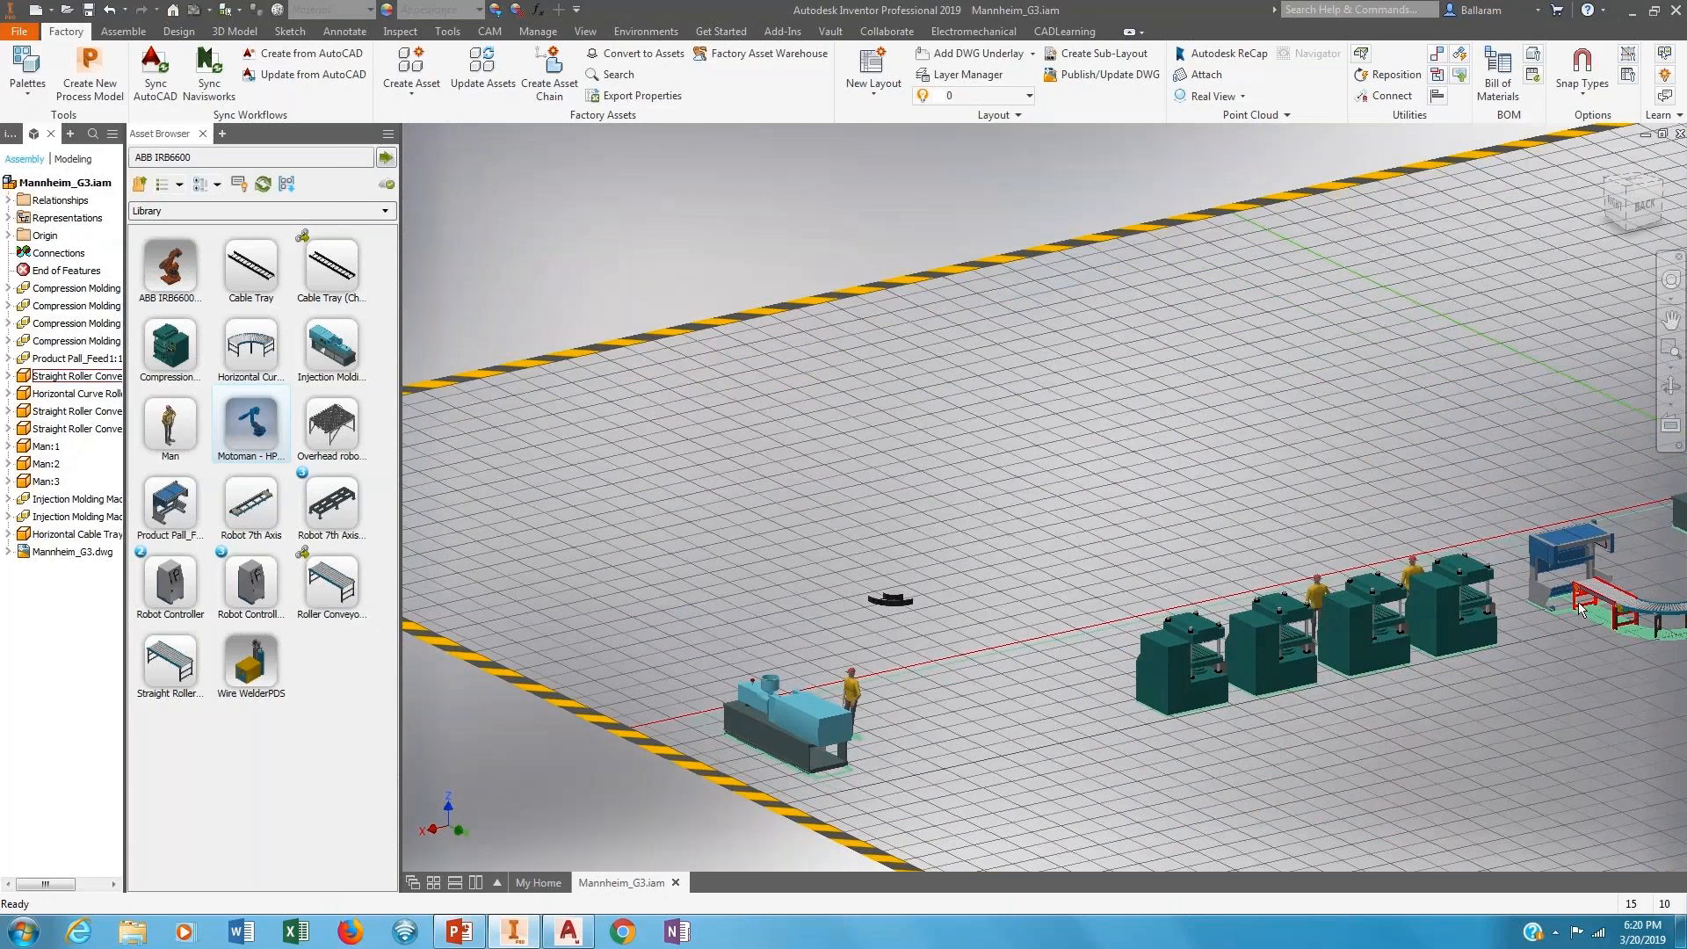
# Examine the pallet feeder, the curved roller conveyor and the details of the nearby injection molding machine, and the overall factory floor.
pyautogui.scroll(5, 1579, 609)
pyautogui.moveTo(1579, 609); pyautogui.dragTo(820, 629, button='middle')
pyautogui.scroll(-3, 820, 629)
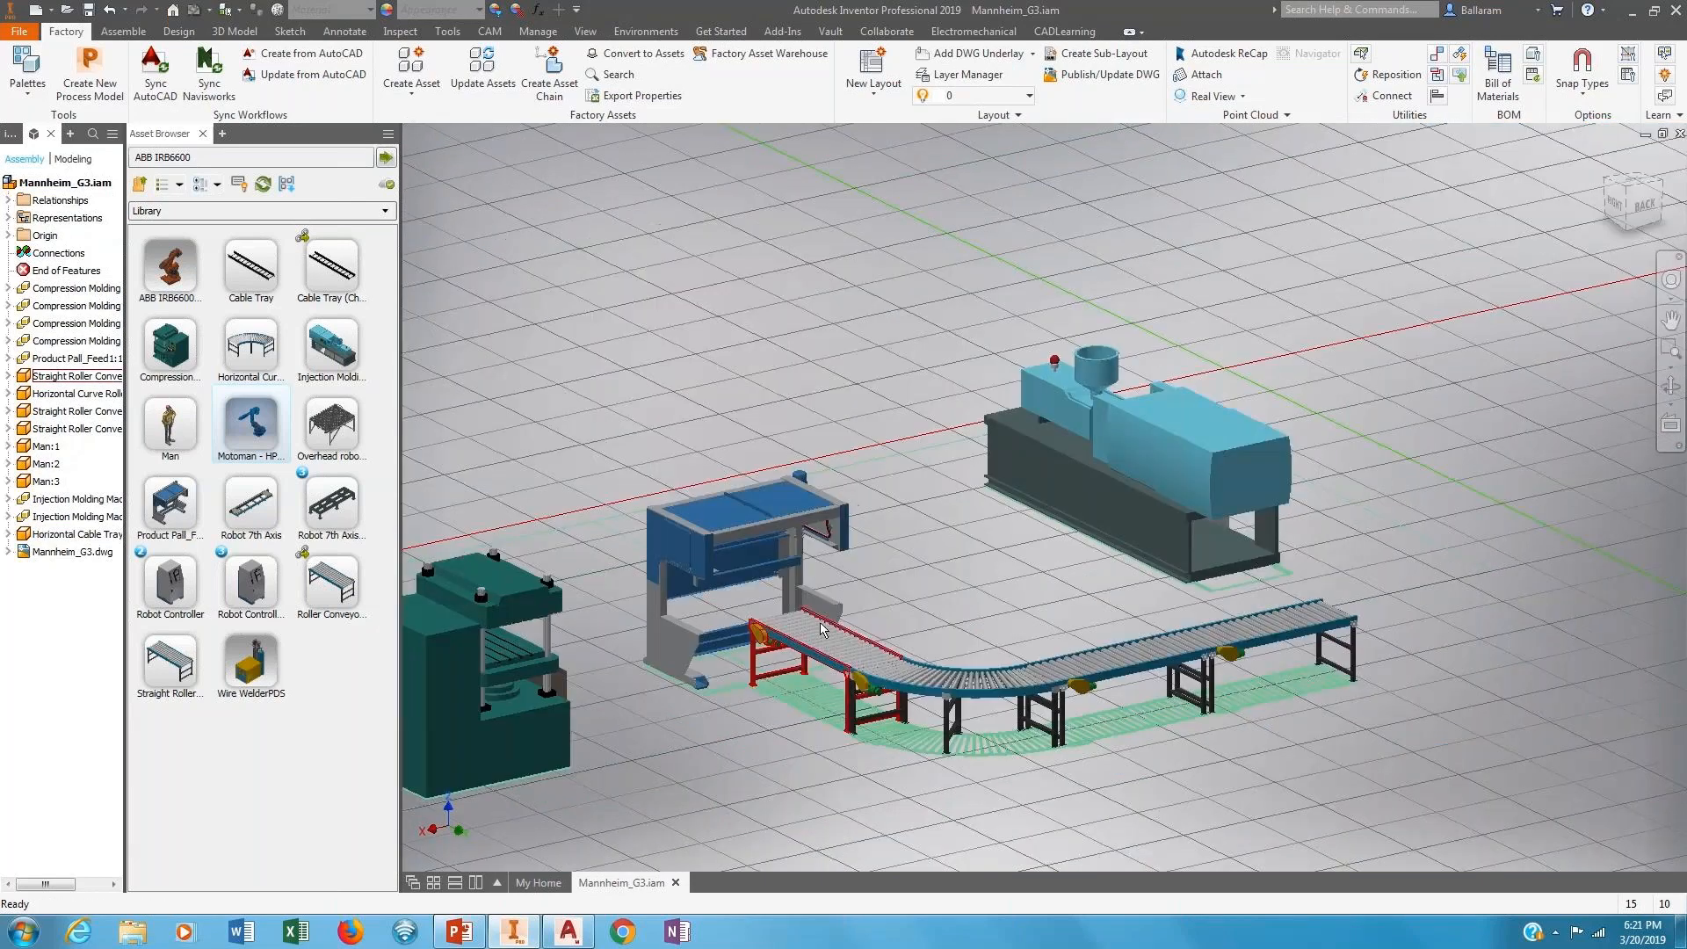
pyautogui.keyDown('shift'); pyautogui.moveTo(1035, 587); pyautogui.dragTo(926, 587, button='middle'); pyautogui.keyUp('shift')
pyautogui.moveTo(1072, 519); pyautogui.dragTo(945, 197, button='middle')
pyautogui.scroll(5, 945, 197)
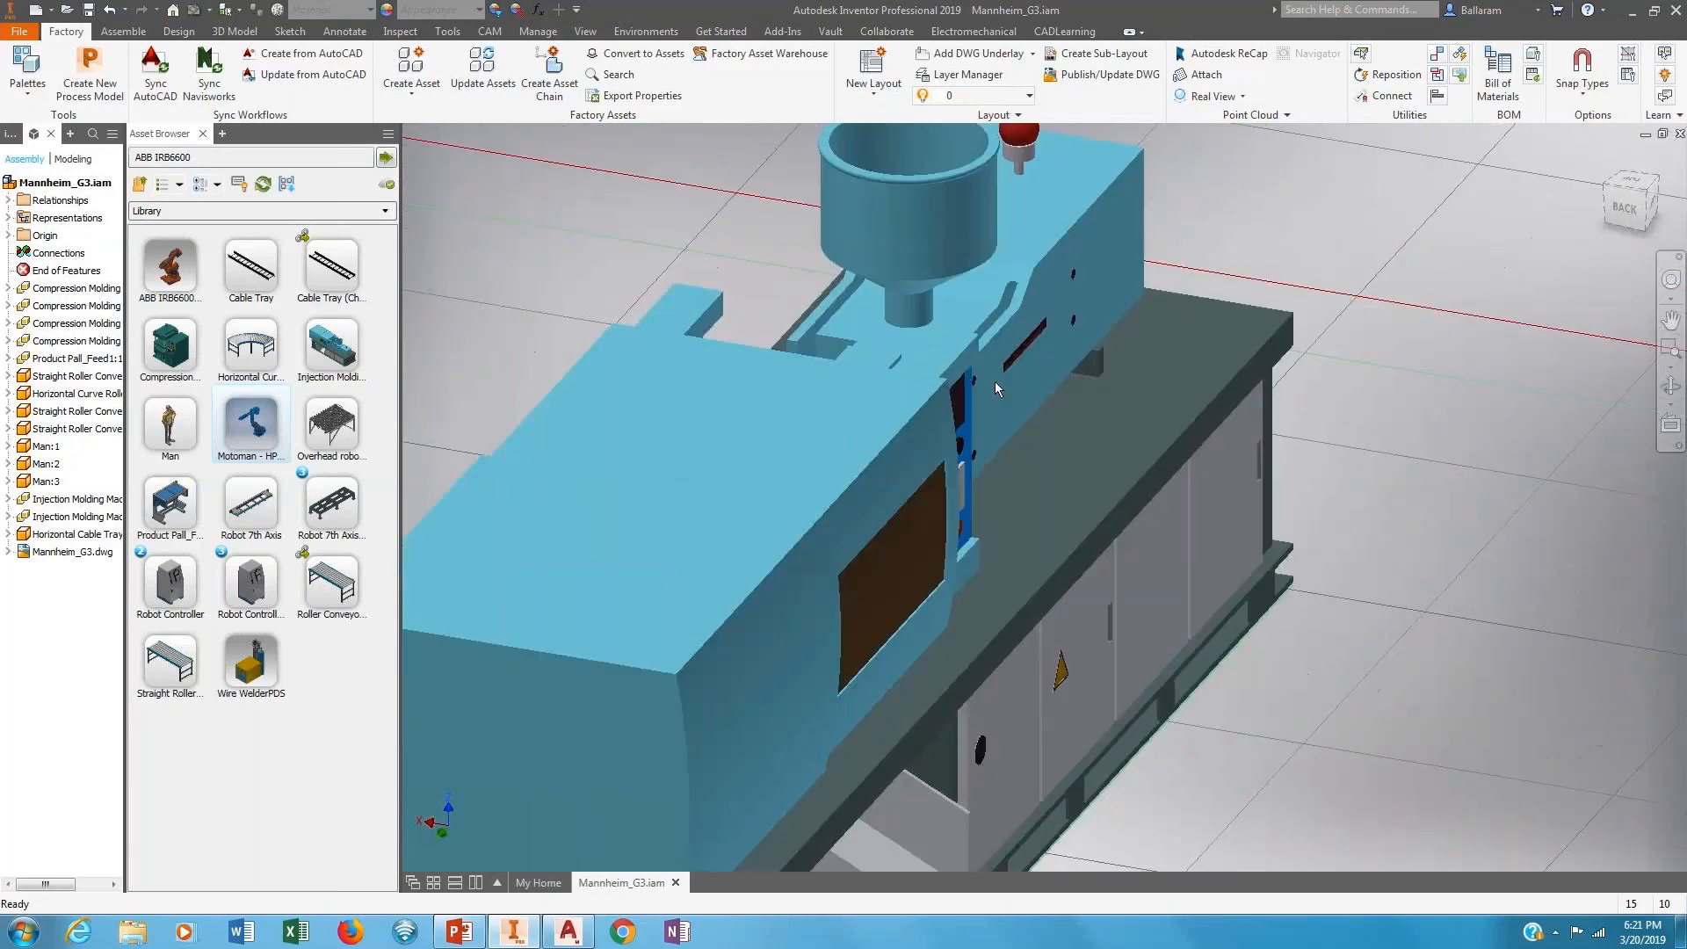
pyautogui.scroll(-8, 1120, 586)
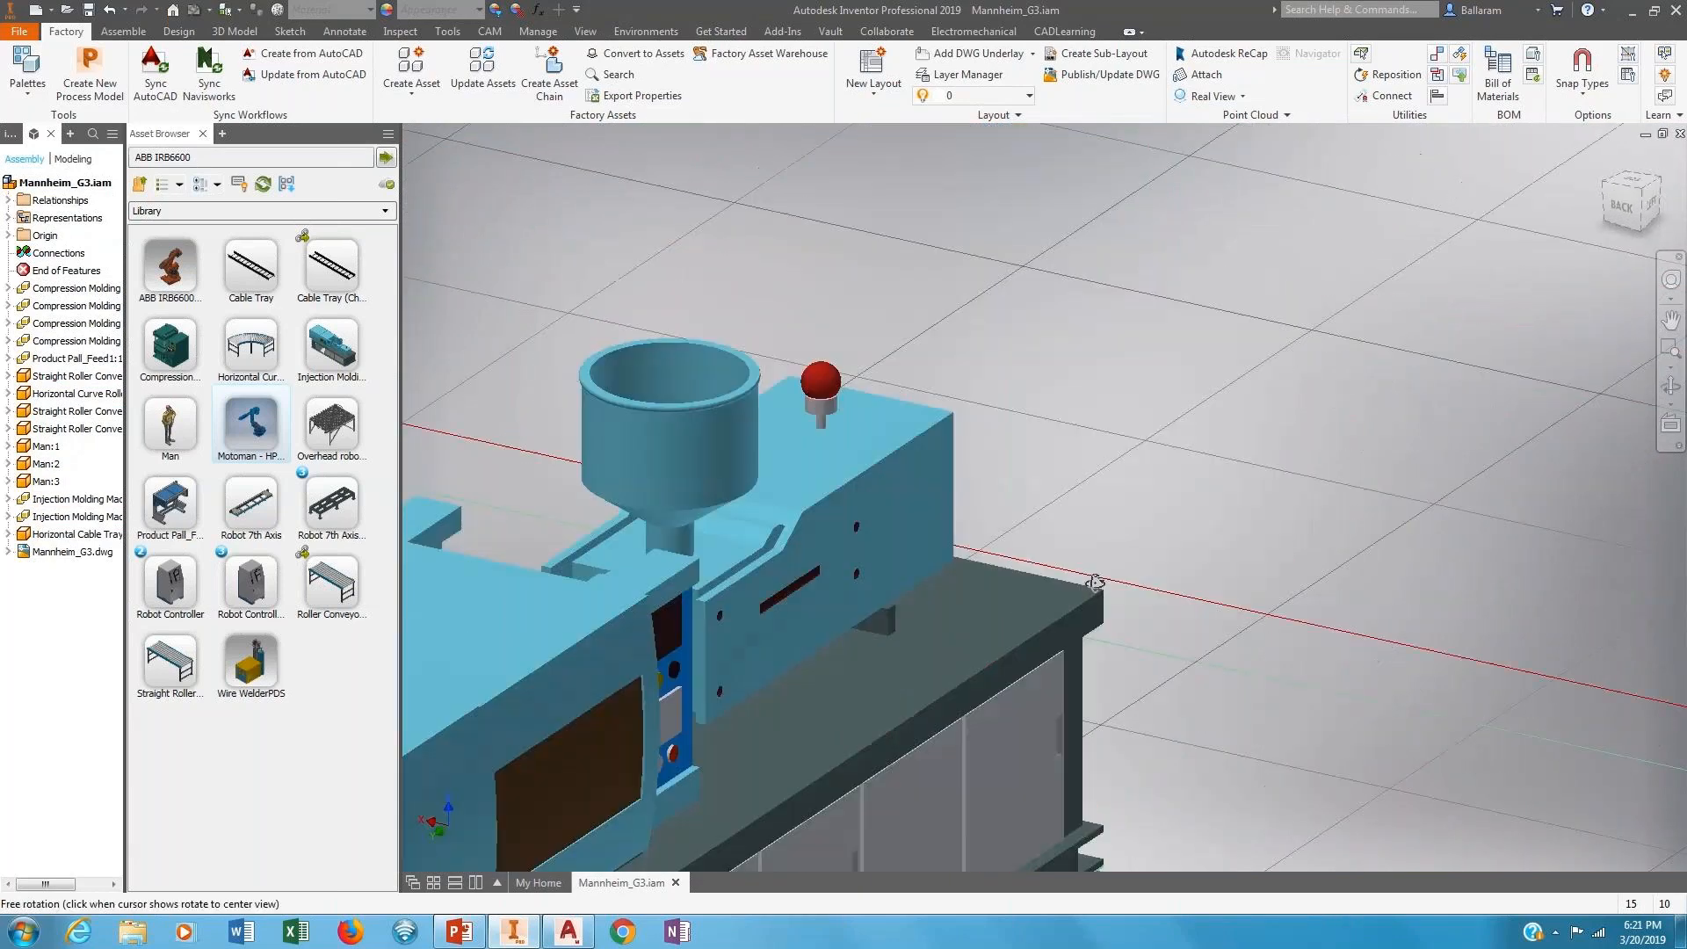
pyautogui.scroll(-2, 1142, 541)
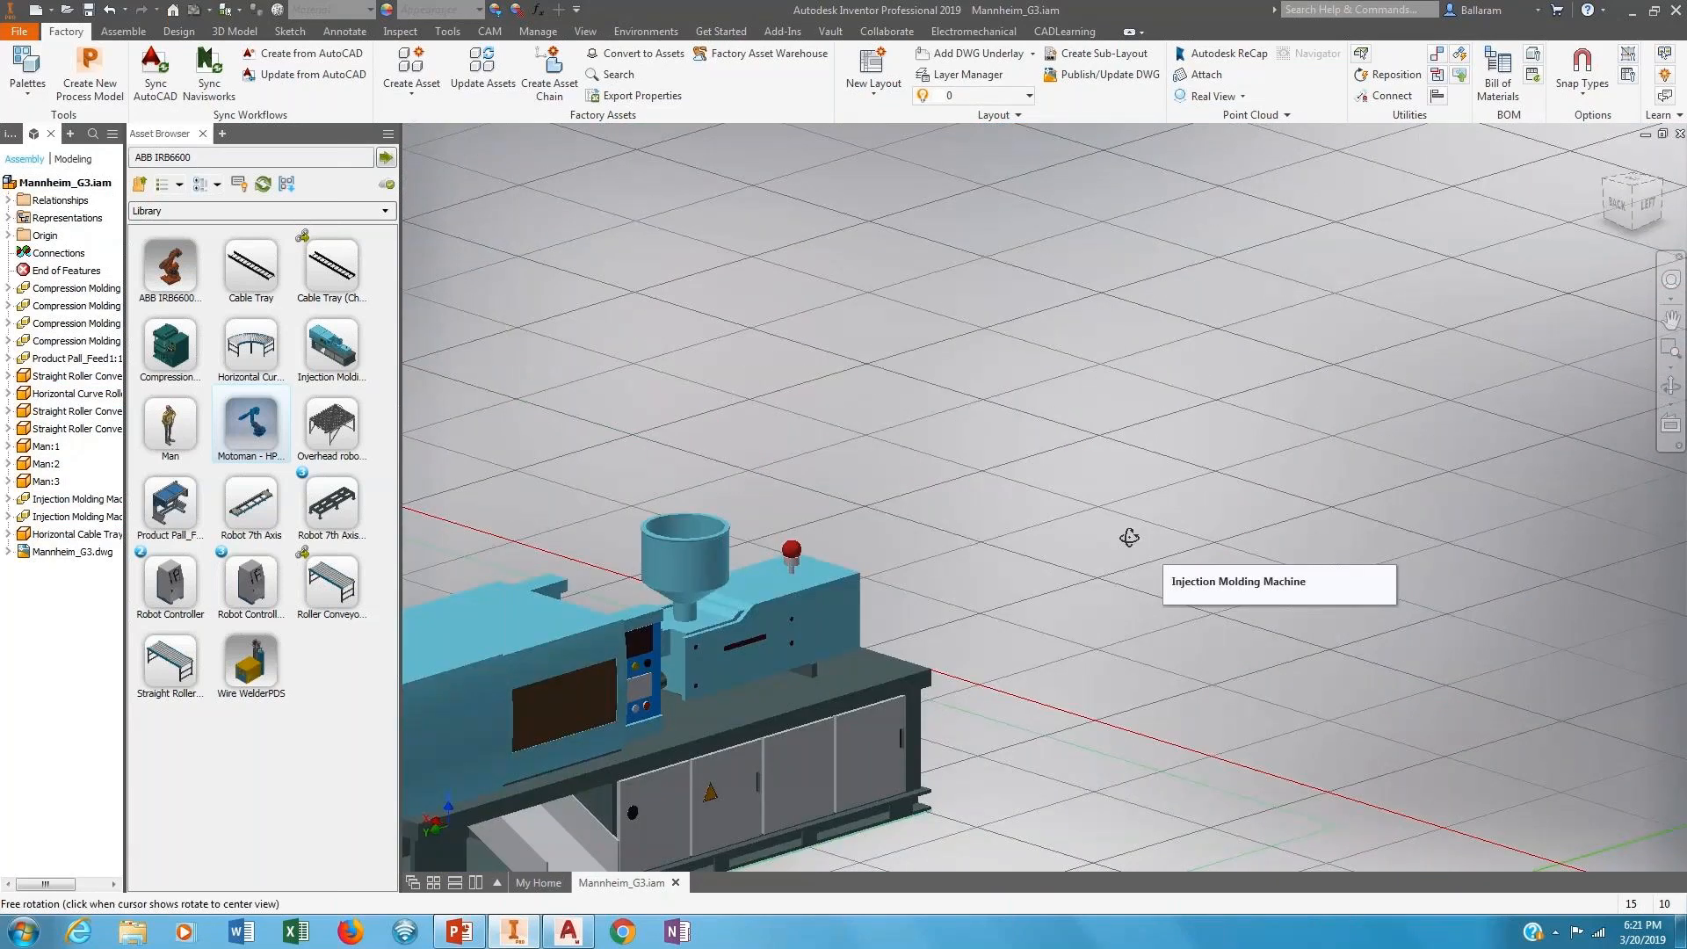
pyautogui.scroll(-4, 1025, 614)
pyautogui.scroll(-3, 1020, 623)
pyautogui.keyDown('shift'); pyautogui.moveTo(773, 613); pyautogui.dragTo(826, 612, button='middle'); pyautogui.keyUp('shift')
pyautogui.scroll(-3, 826, 612)
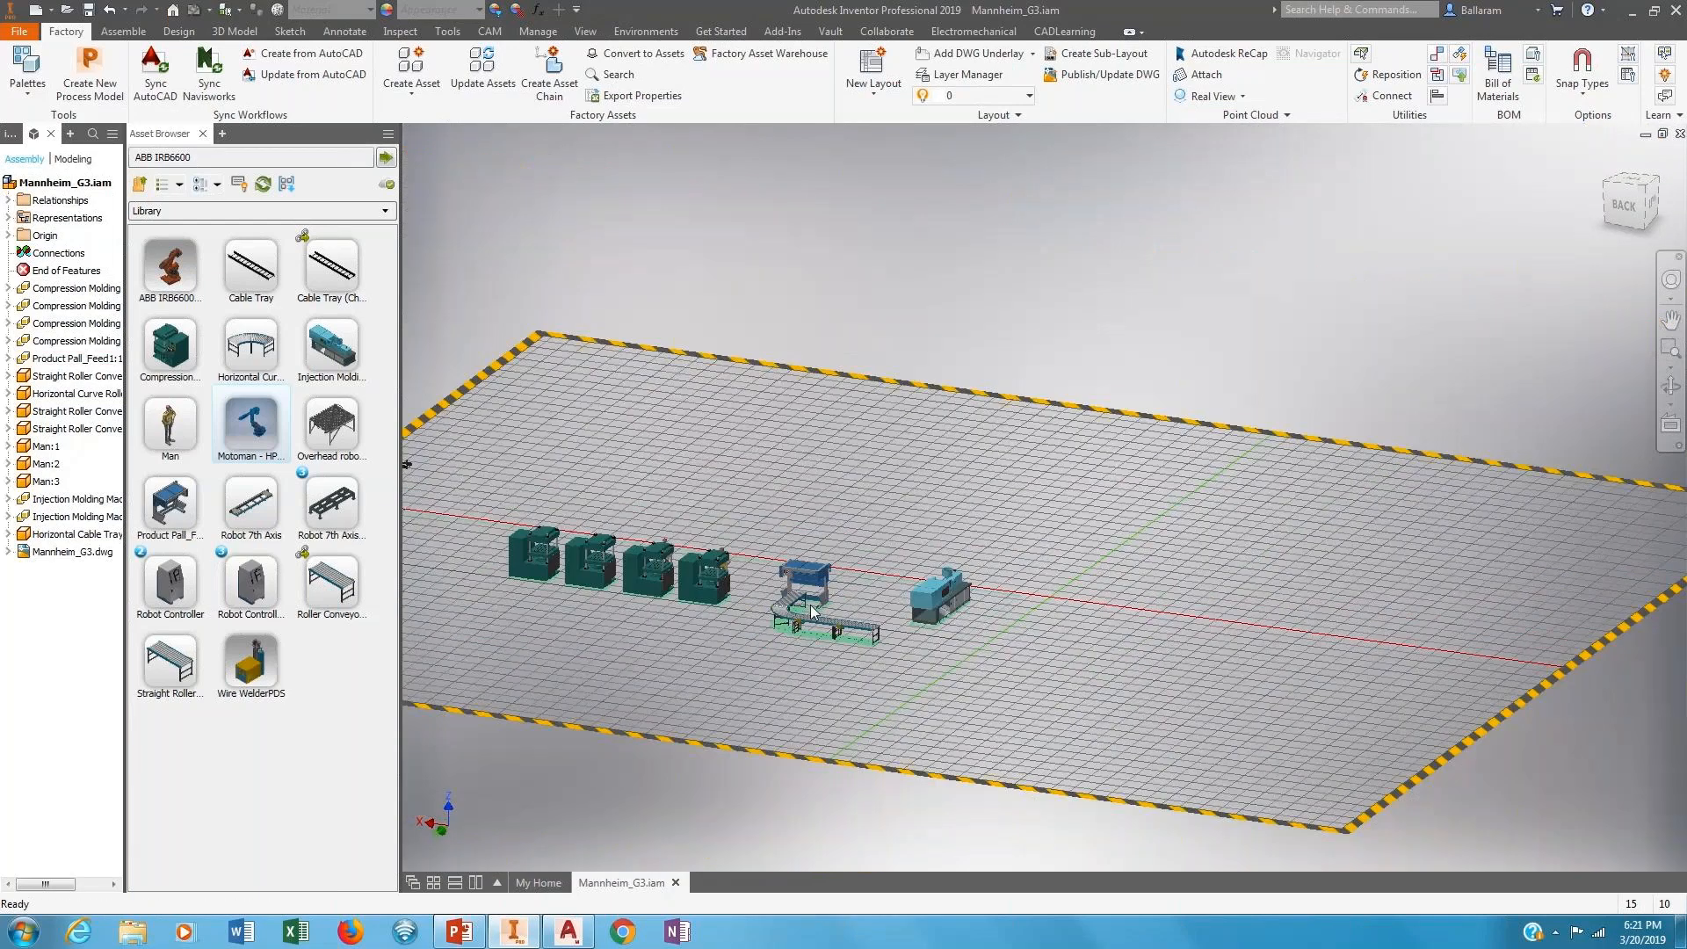
pyautogui.scroll(-2, 803, 612)
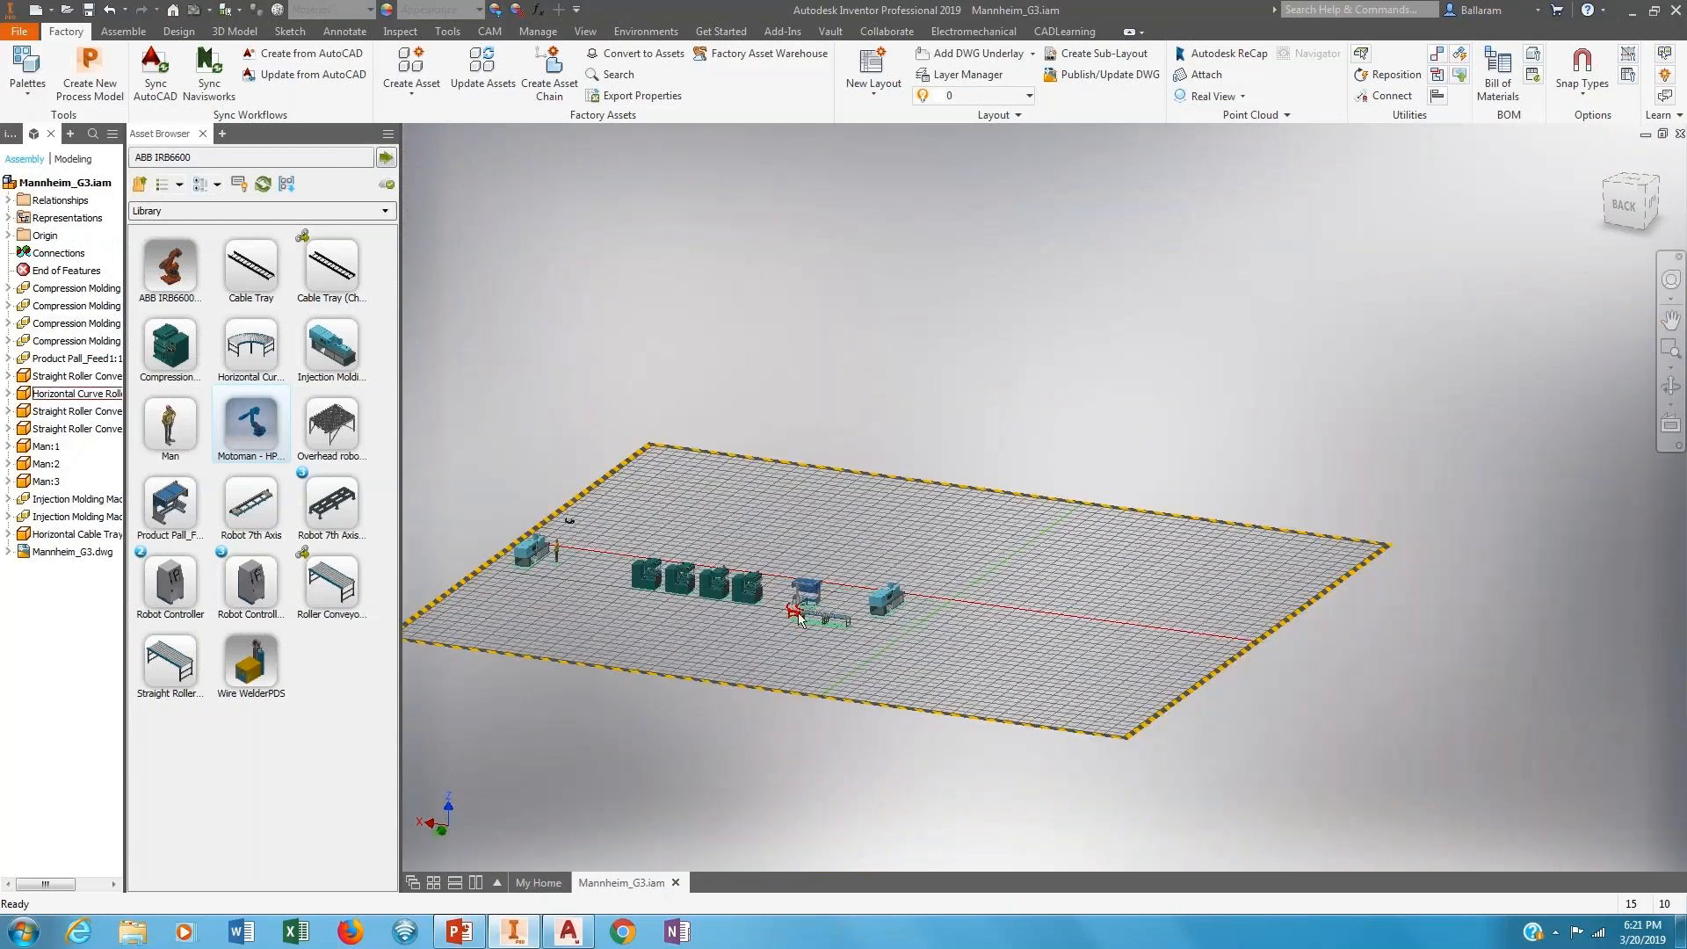
# Delete the stray horizontal cable tray floating beyond the row of compression molding machines.
pyautogui.keyDown('shift'); pyautogui.moveTo(771, 636); pyautogui.dragTo(667, 580, button='middle'); pyautogui.keyUp('shift')
pyautogui.scroll(4, 529, 630)
pyautogui.scroll(1, 529, 629)
pyautogui.moveTo(899, 605); pyautogui.dragTo(631, 707, button='middle')
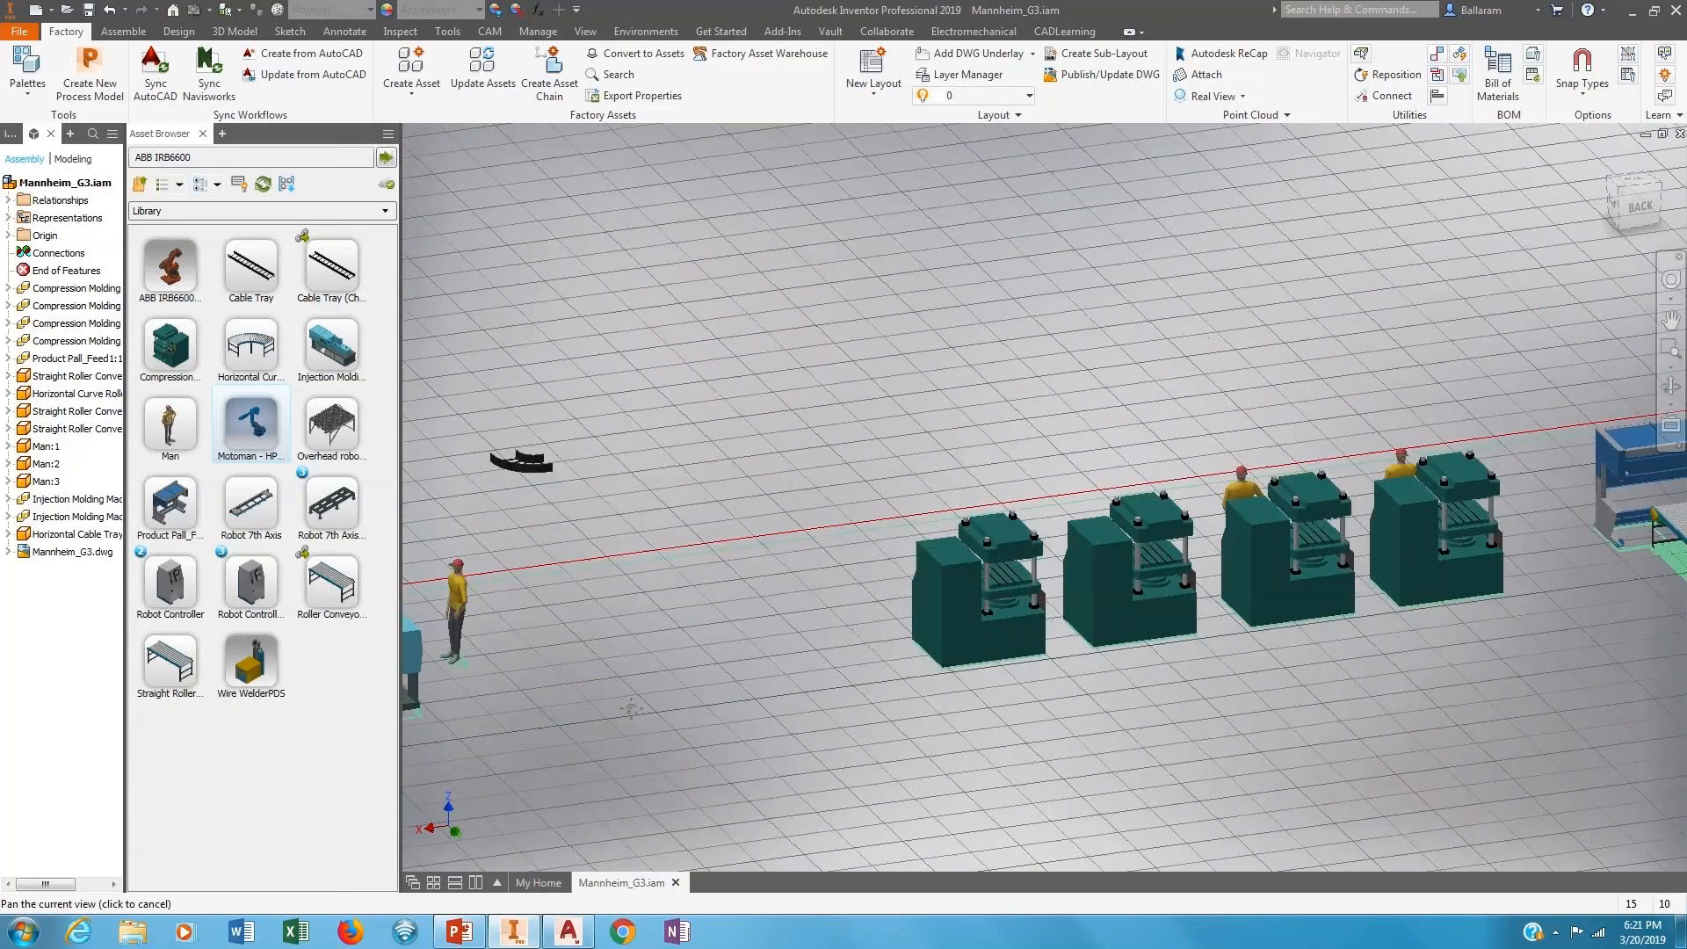
pyautogui.click(527, 463)
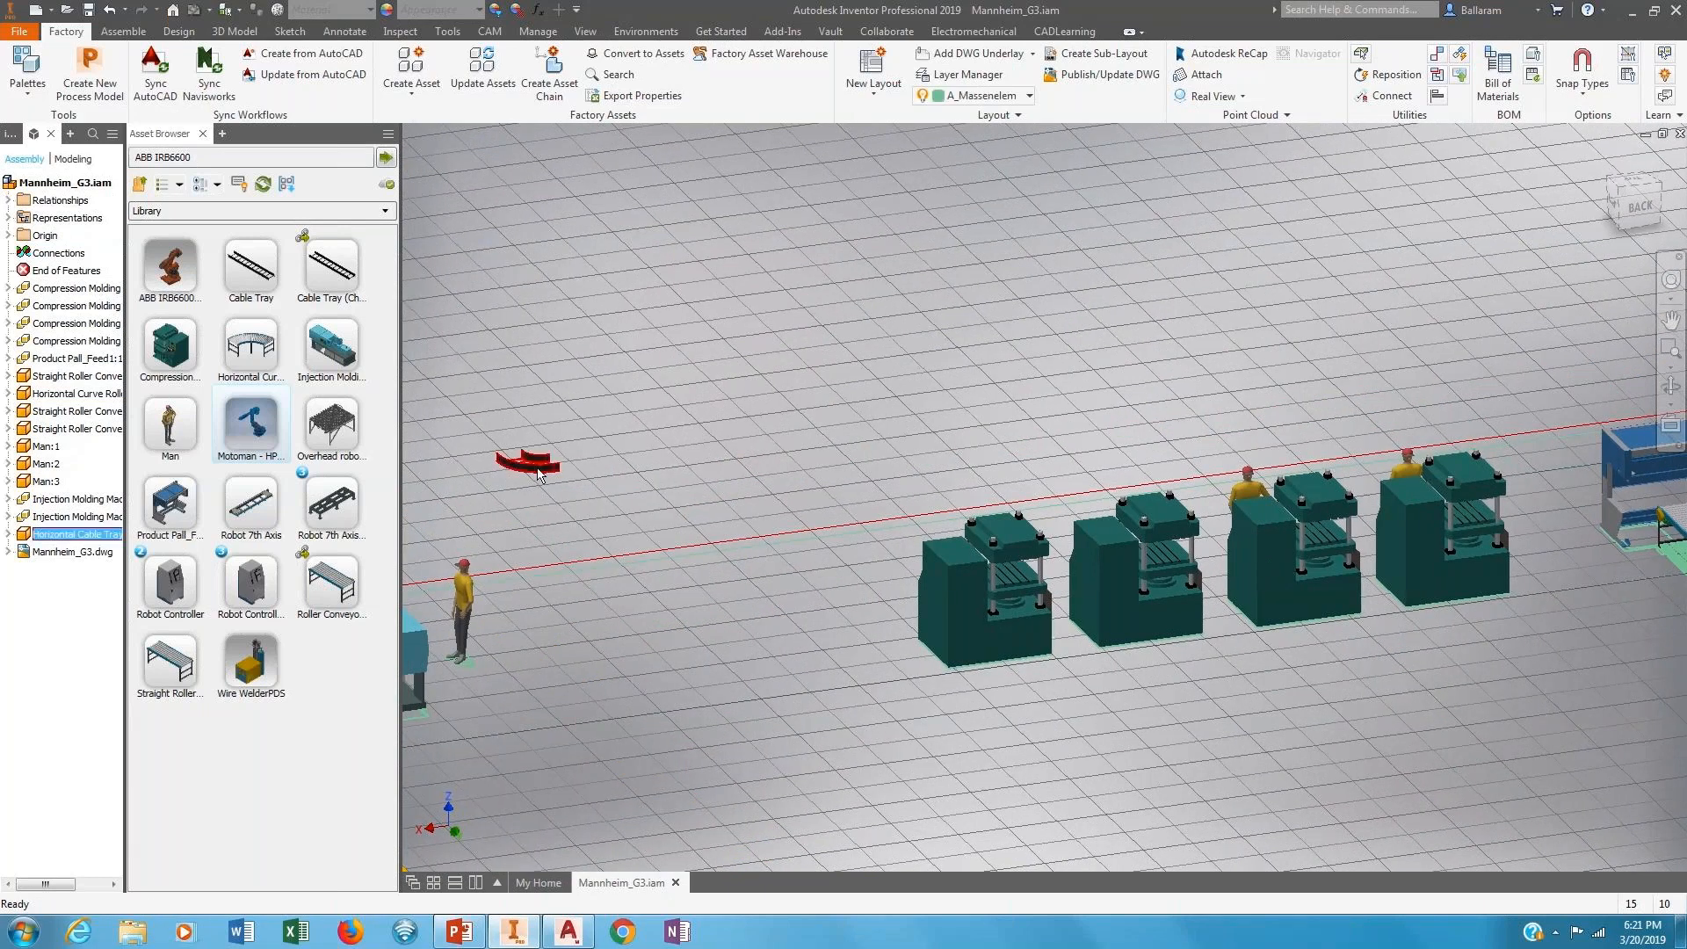
pyautogui.press('Delete')
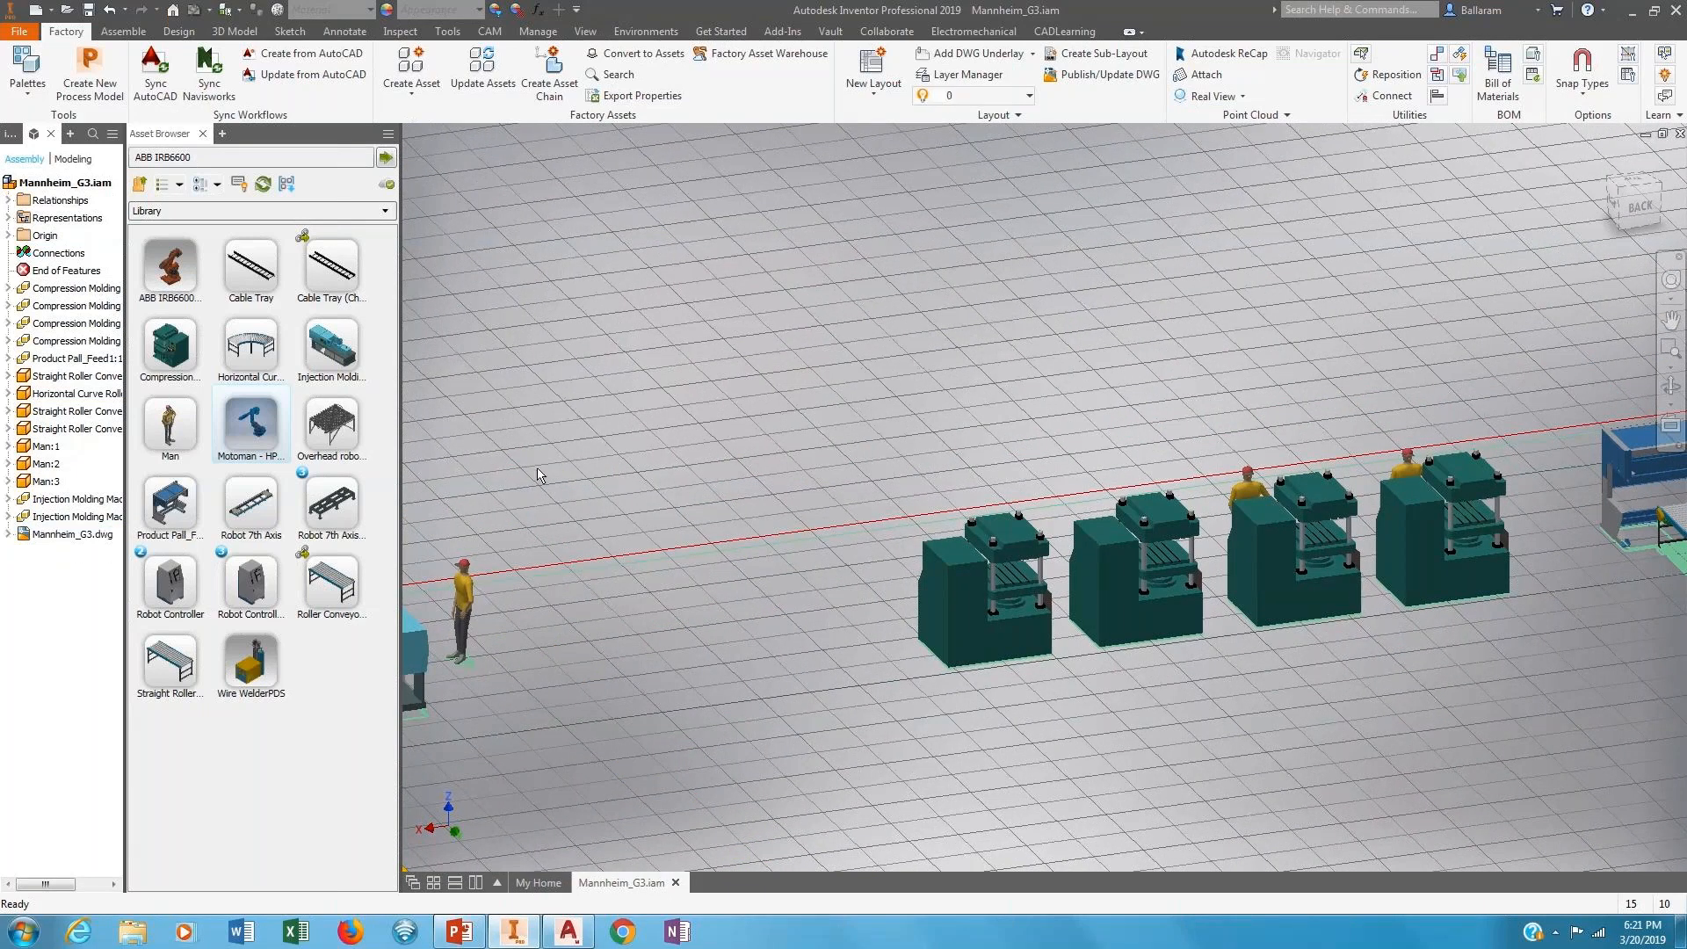
pyautogui.click(483, 936)
pyautogui.click(719, 39)
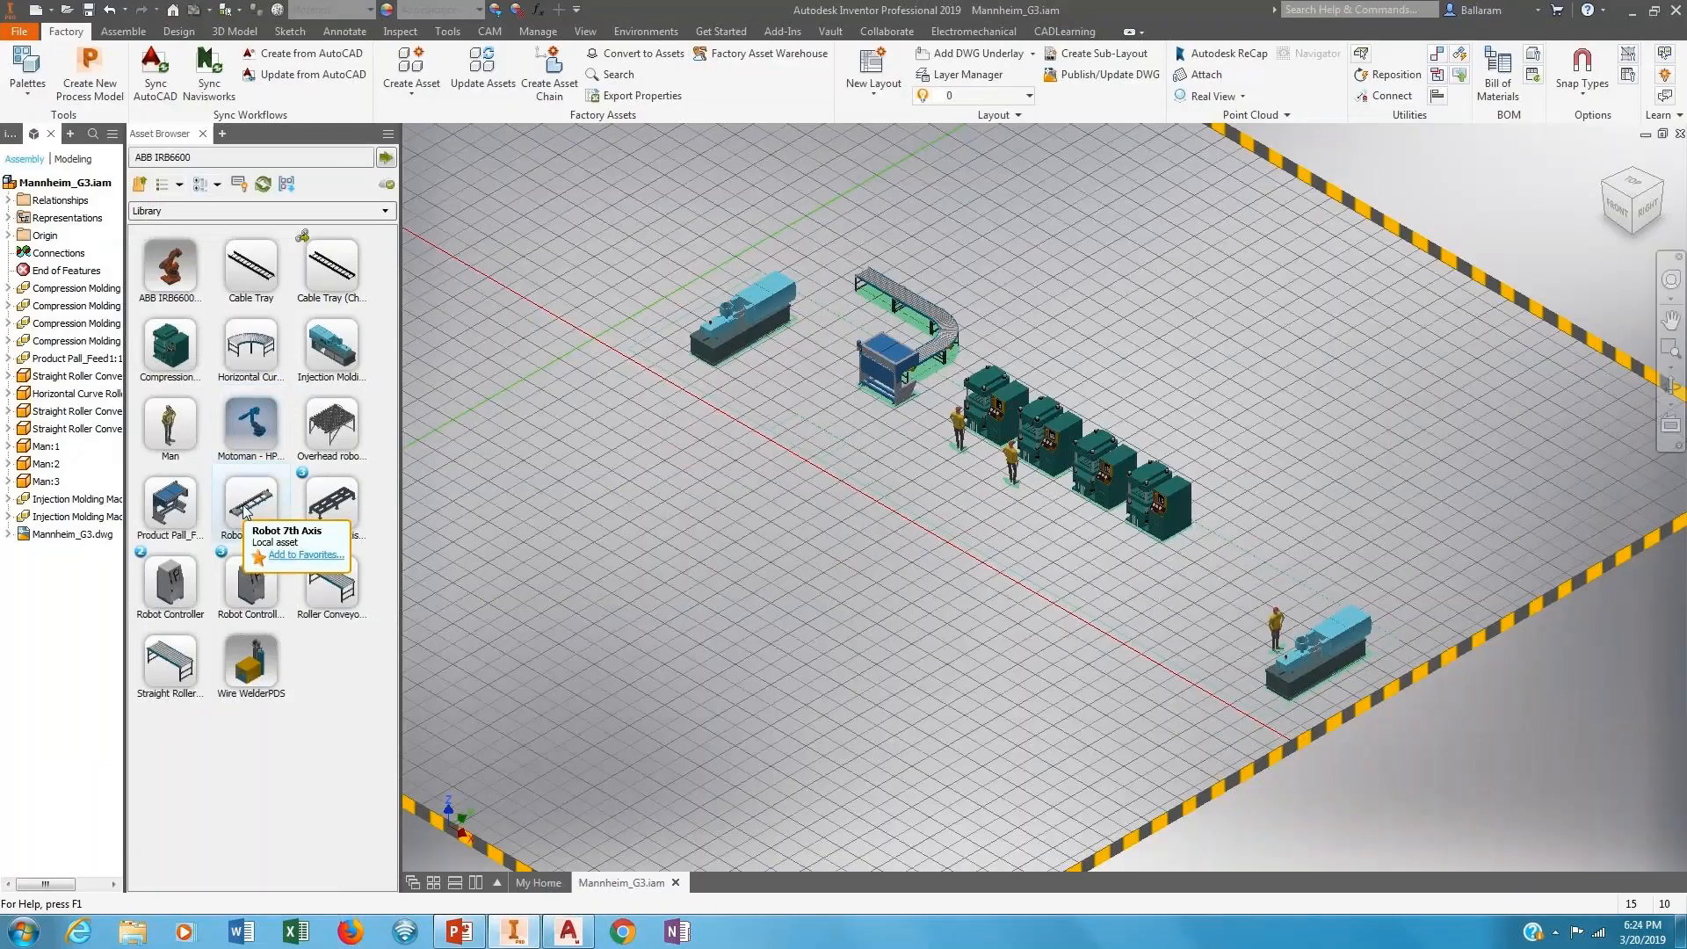
# Place one Robot 7th Axis asset on the floor in front of the compression molding machines and rotate it parallel to their row.
pyautogui.moveTo(246, 514); pyautogui.dragTo(971, 630)
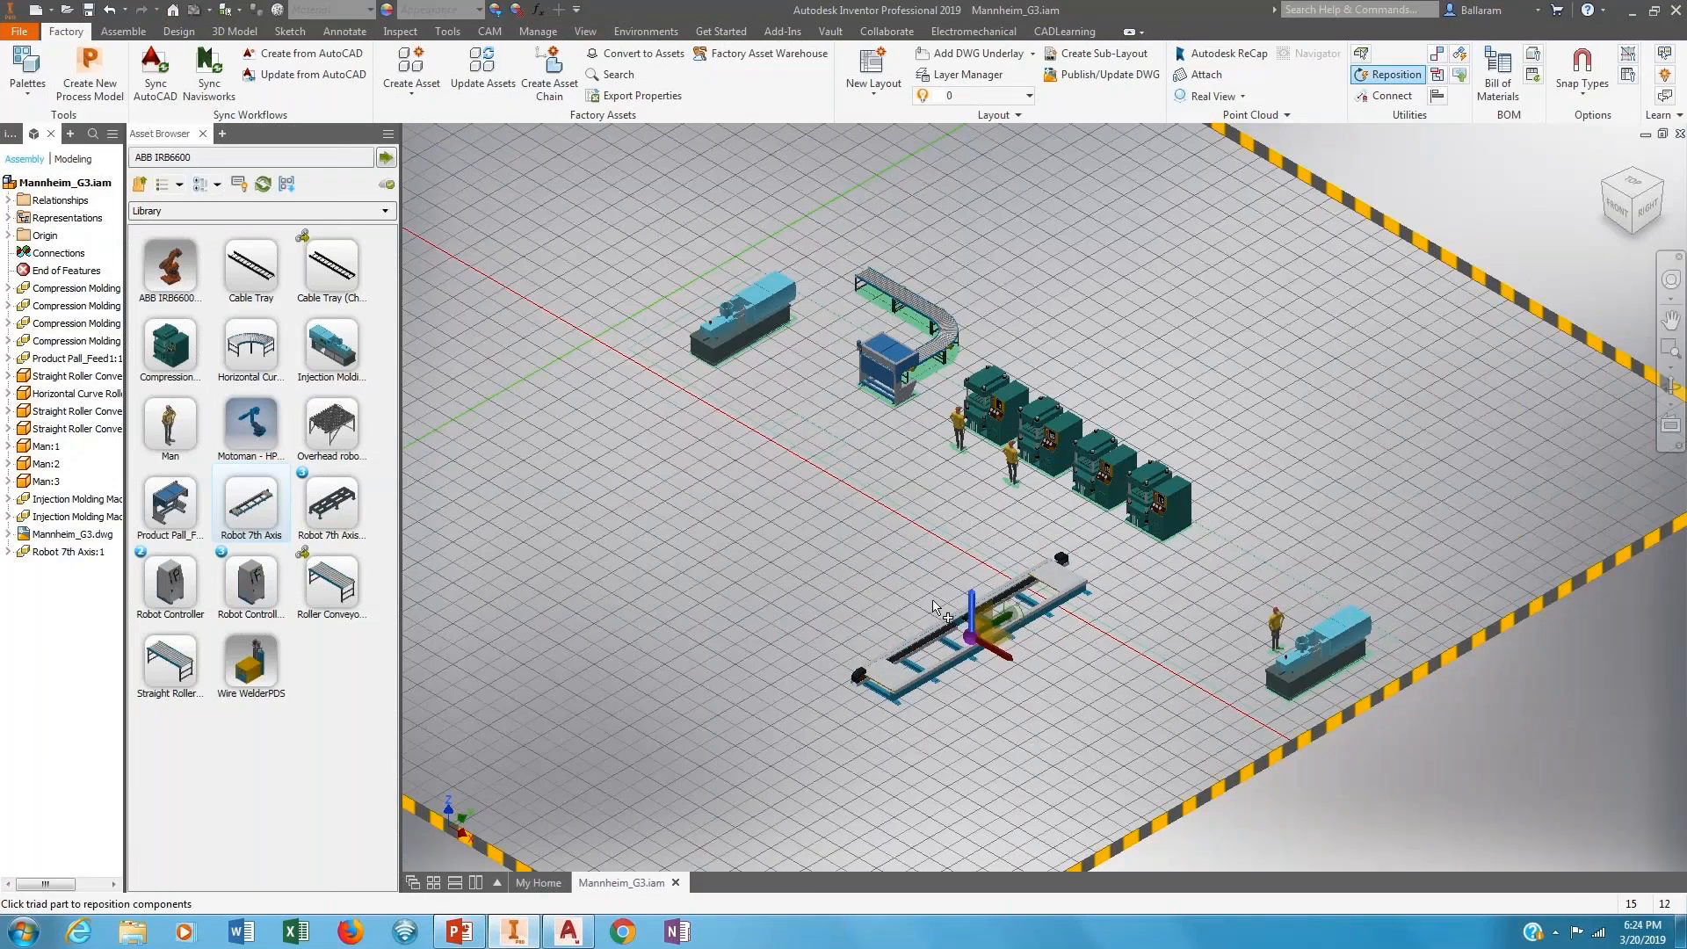
pyautogui.moveTo(942, 613); pyautogui.dragTo(1200, 452)
pyautogui.rightClick(1202, 454)
pyautogui.click(1258, 465)
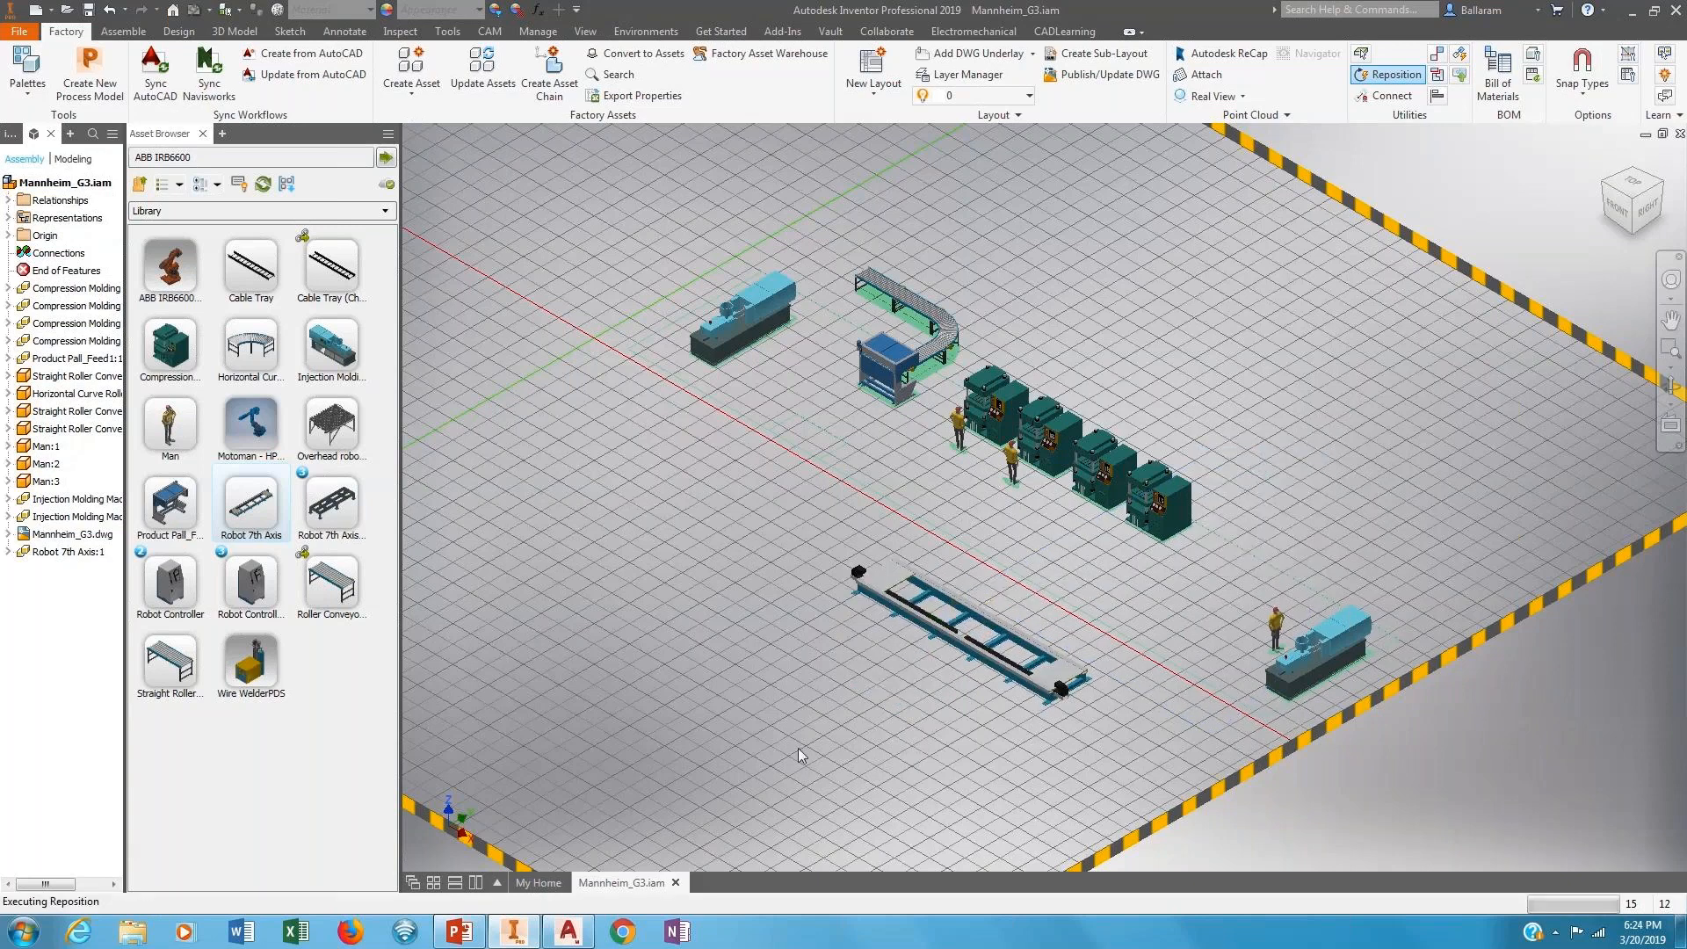
pyautogui.scroll(-5, 948, 647)
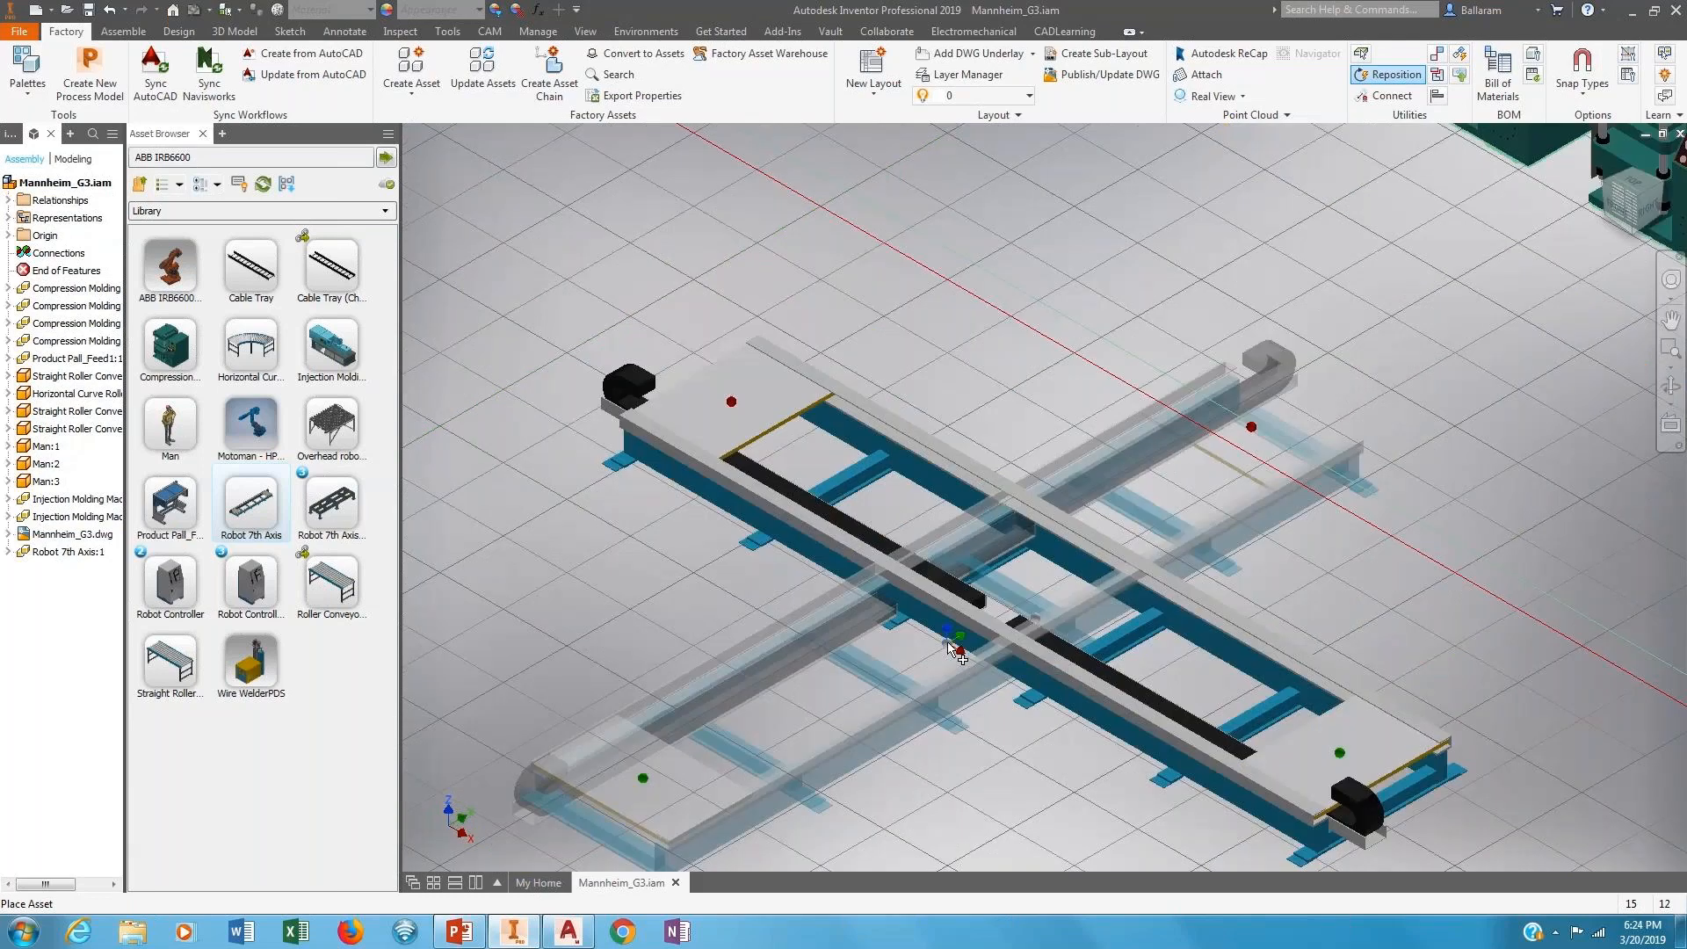
pyautogui.press('Escape')
# Place the Robot 7th Axis Riser asset so that it snaps underneath the robot track.
pyautogui.moveTo(332, 505); pyautogui.dragTo(727, 644)
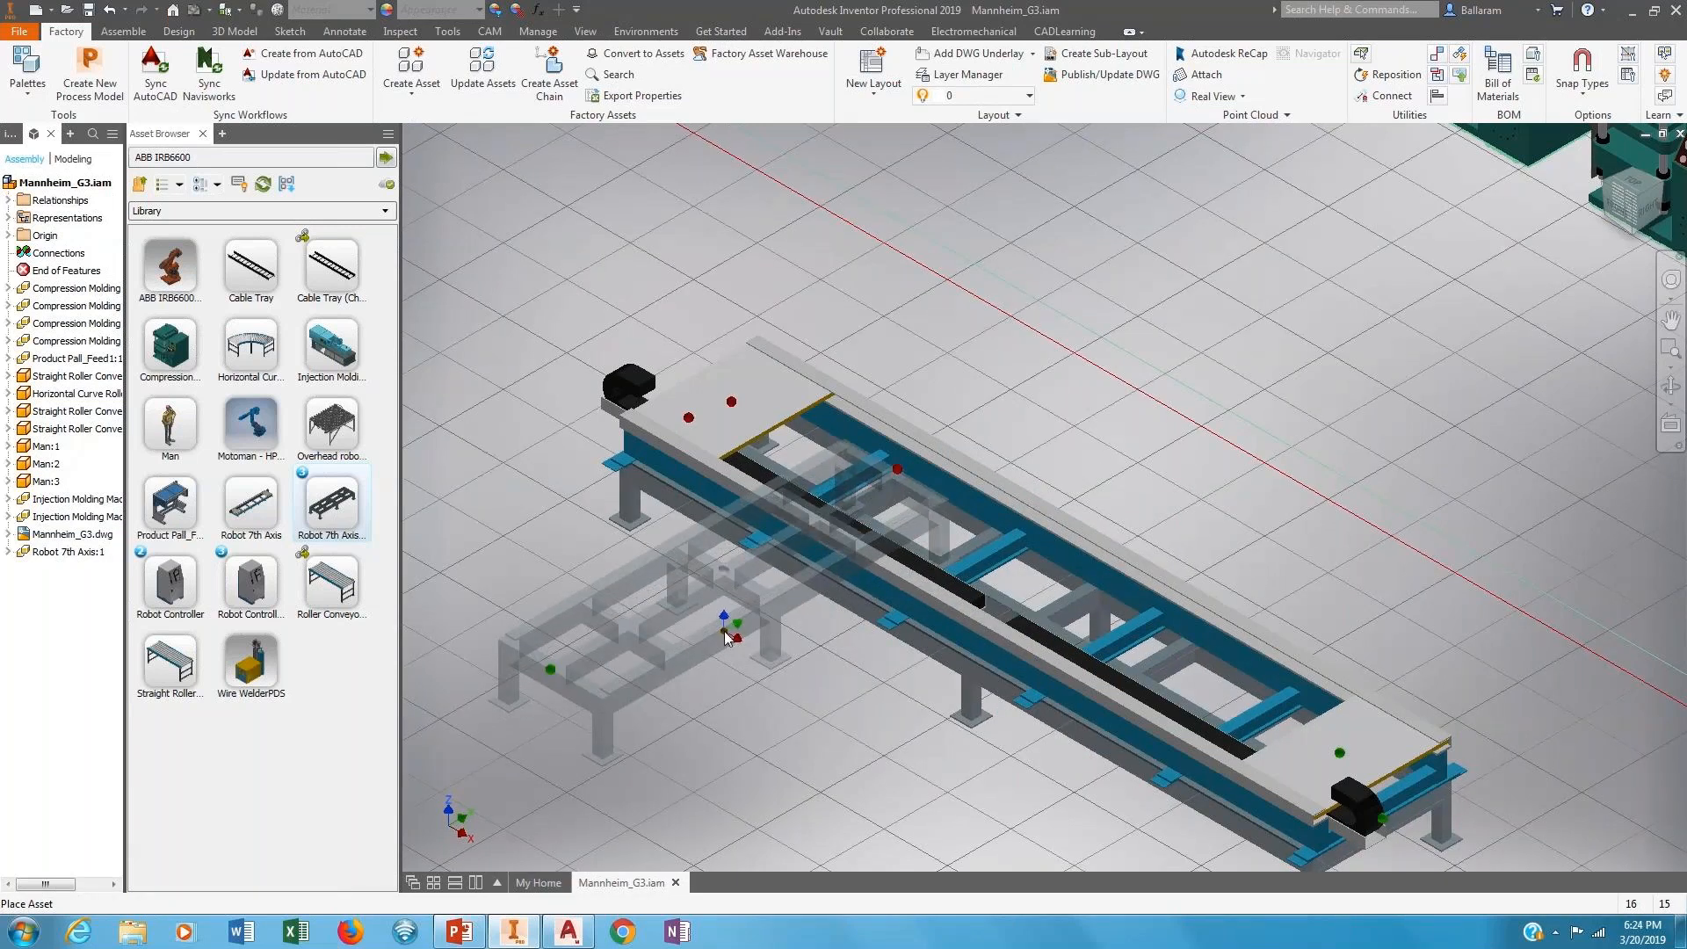
pyautogui.press('Escape')
pyautogui.moveTo(738, 592); pyautogui.dragTo(789, 524, button='middle')
# Display the factory properties of the Robot 7th Axis track and apply Outside as its TrackPan option.
pyautogui.click(926, 388)
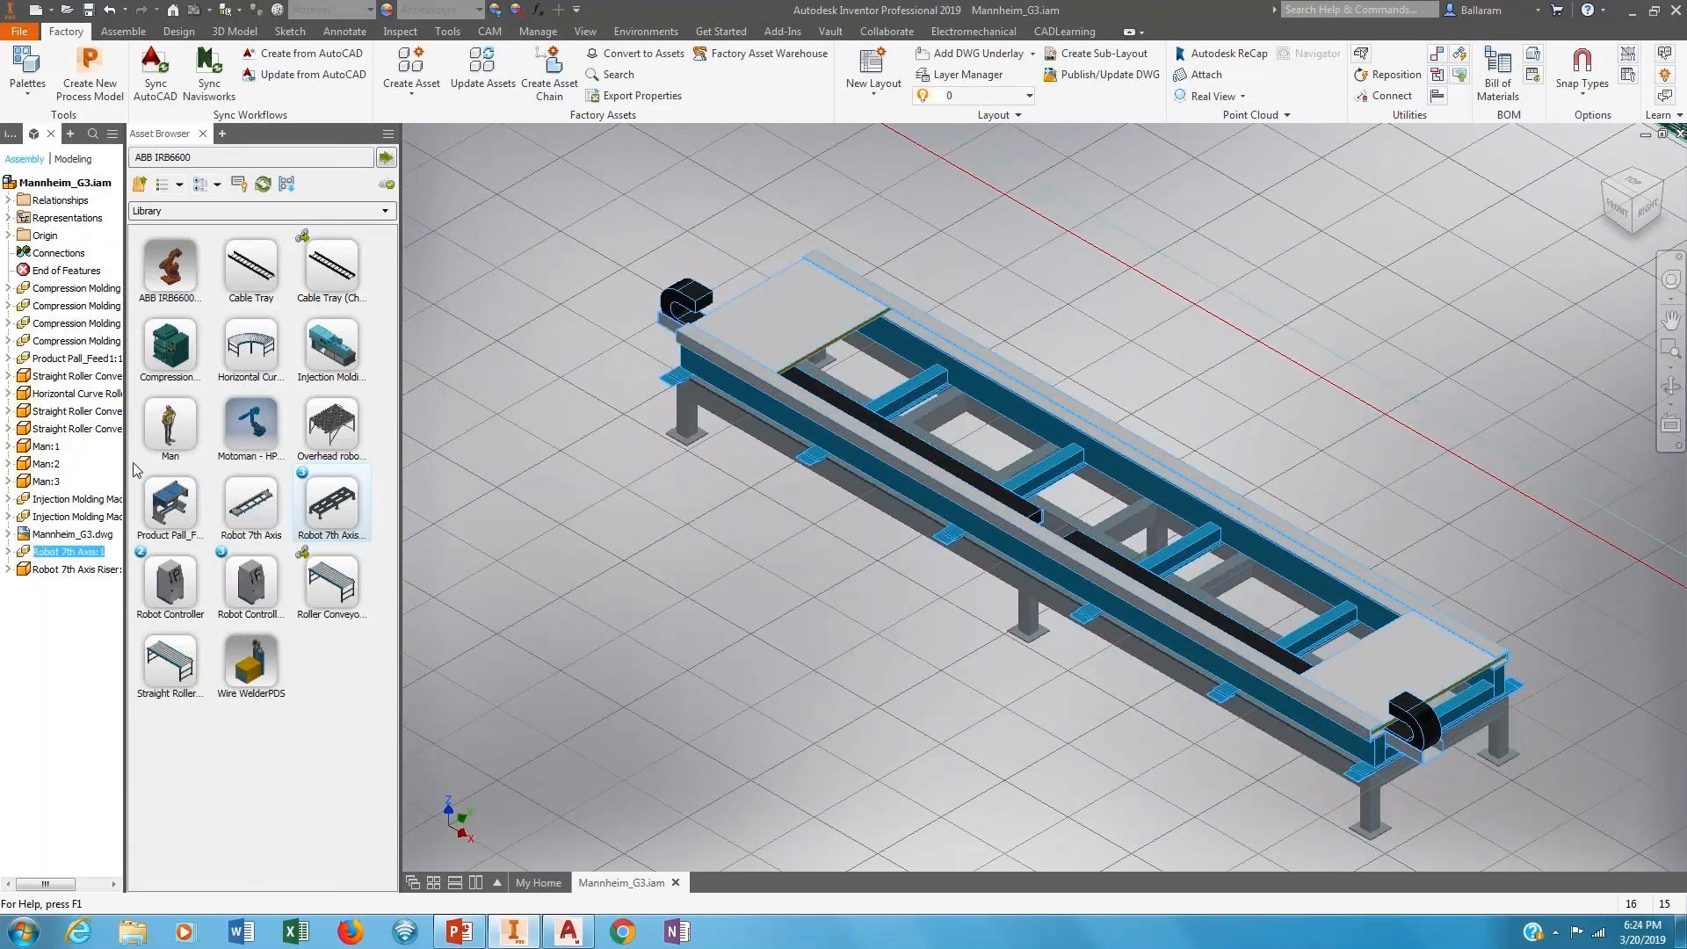
pyautogui.click(69, 551)
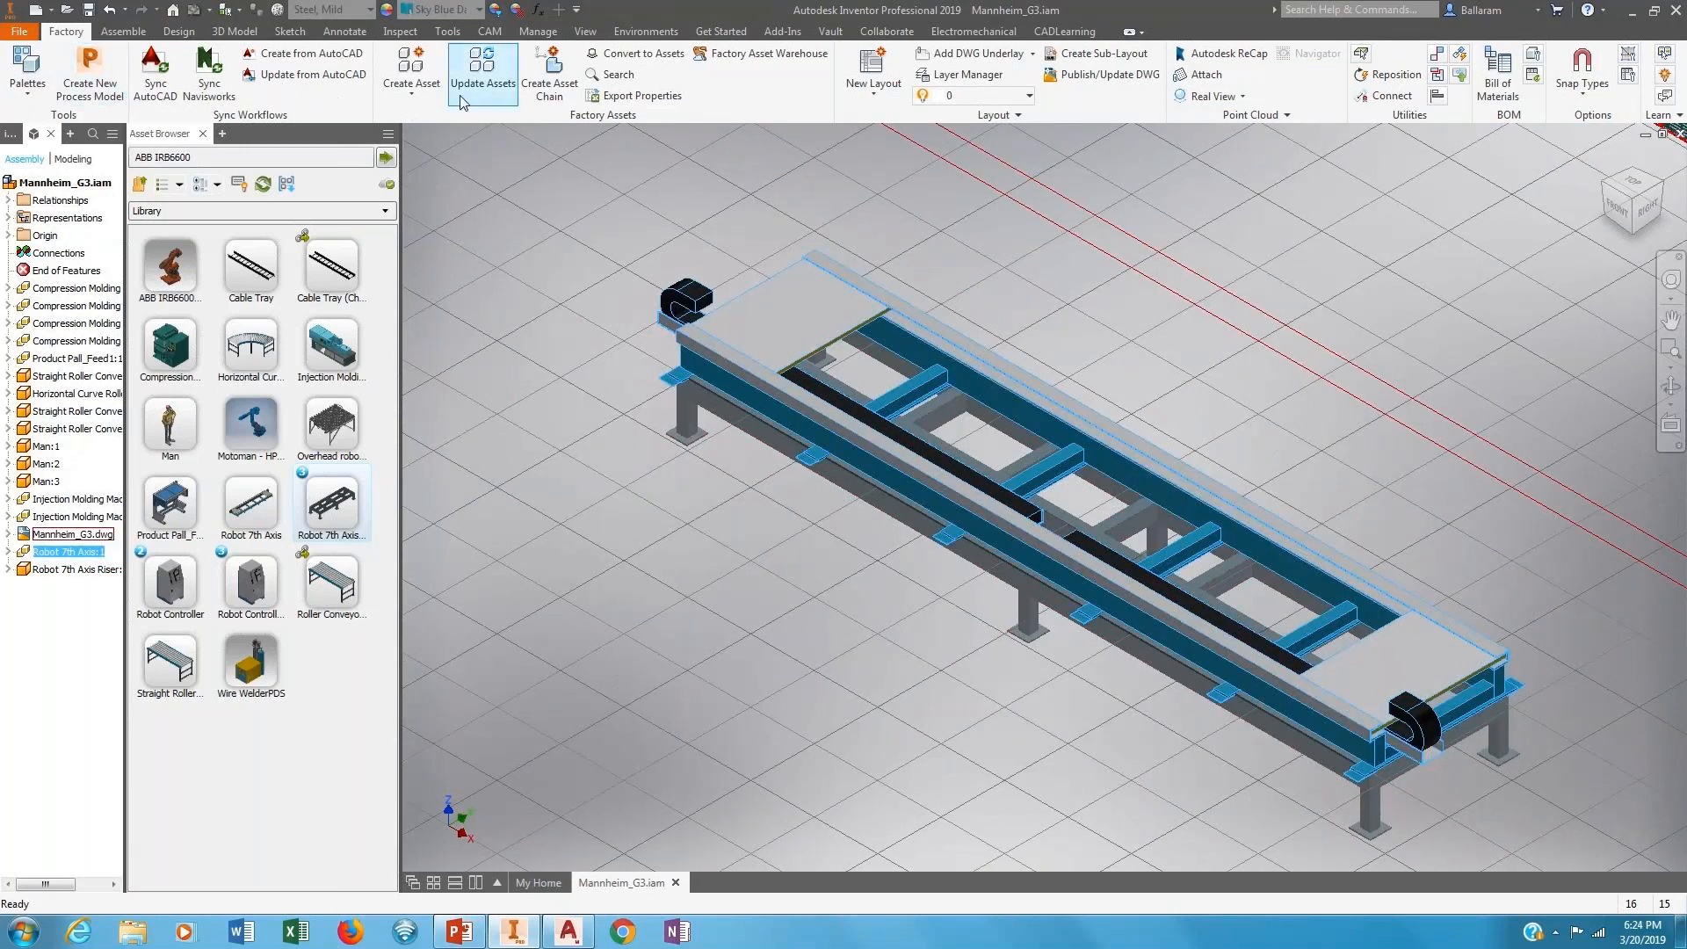
pyautogui.click(35, 103)
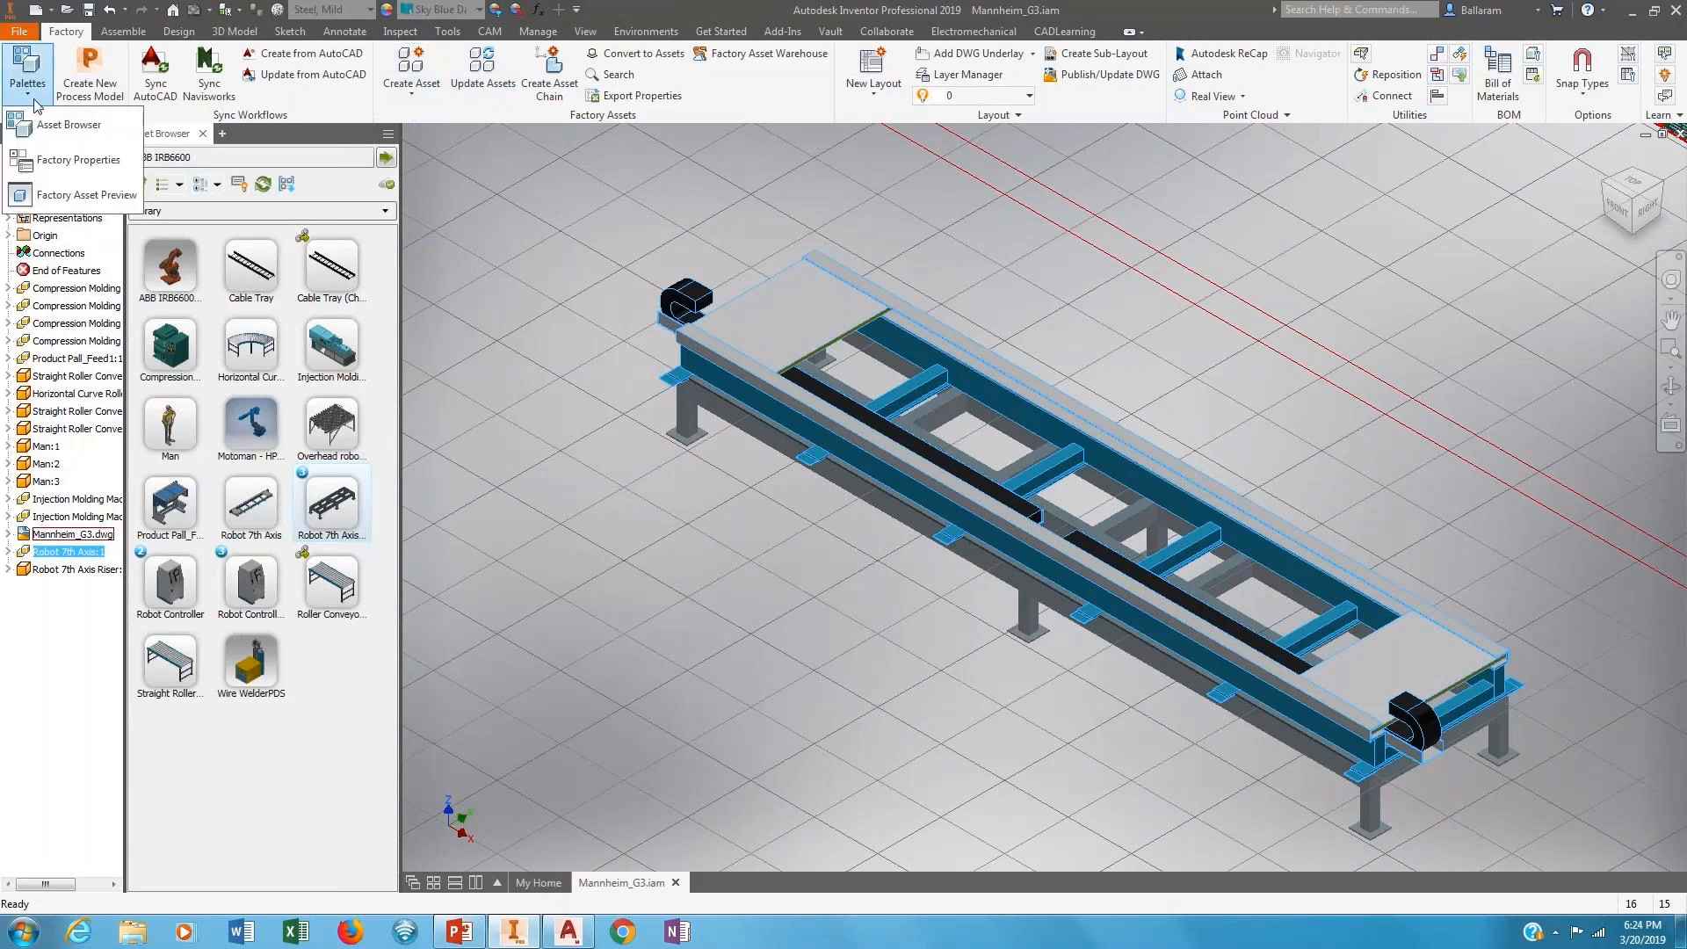
pyautogui.click(48, 163)
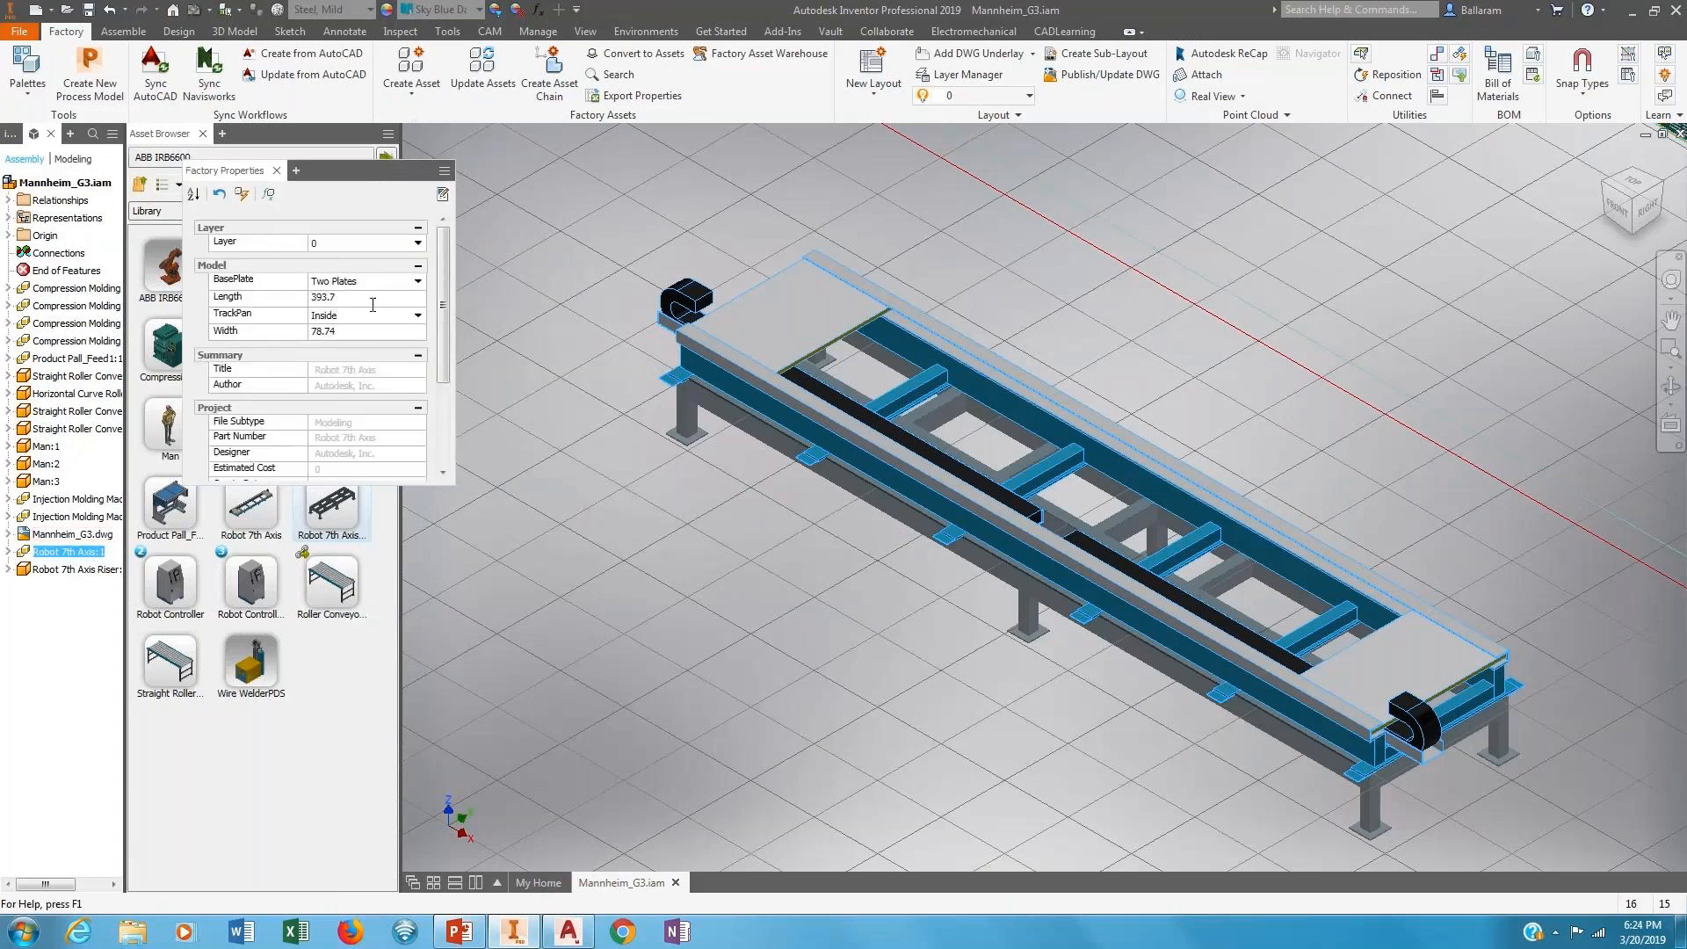
pyautogui.click(407, 318)
pyautogui.click(418, 345)
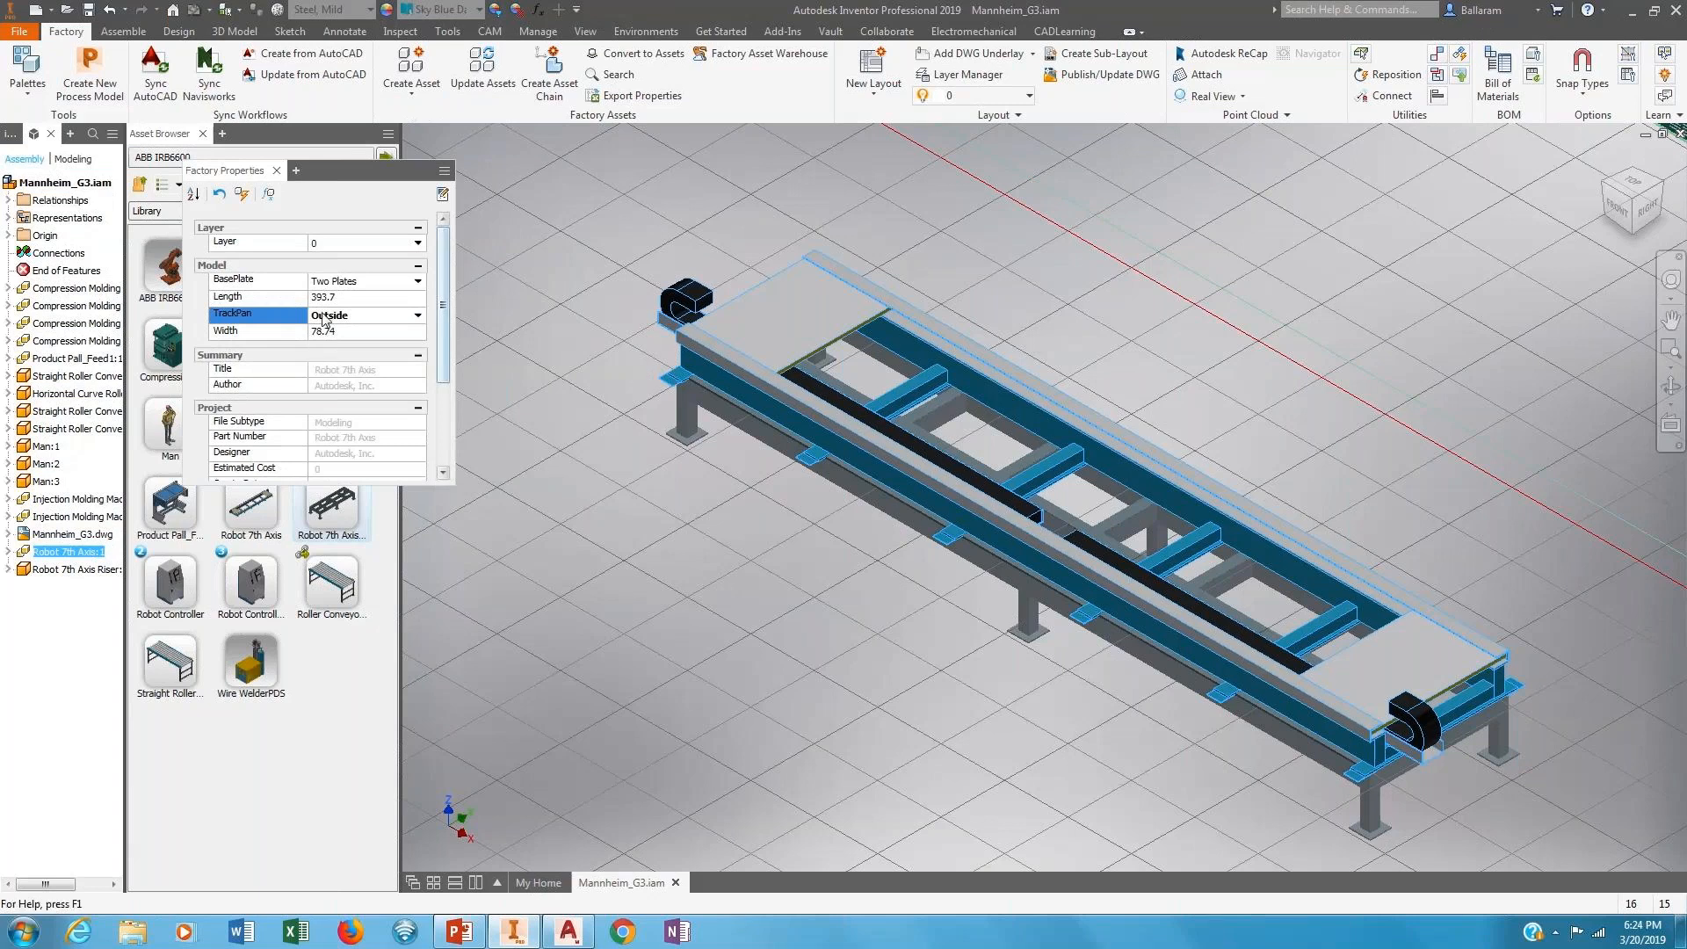
pyautogui.click(239, 191)
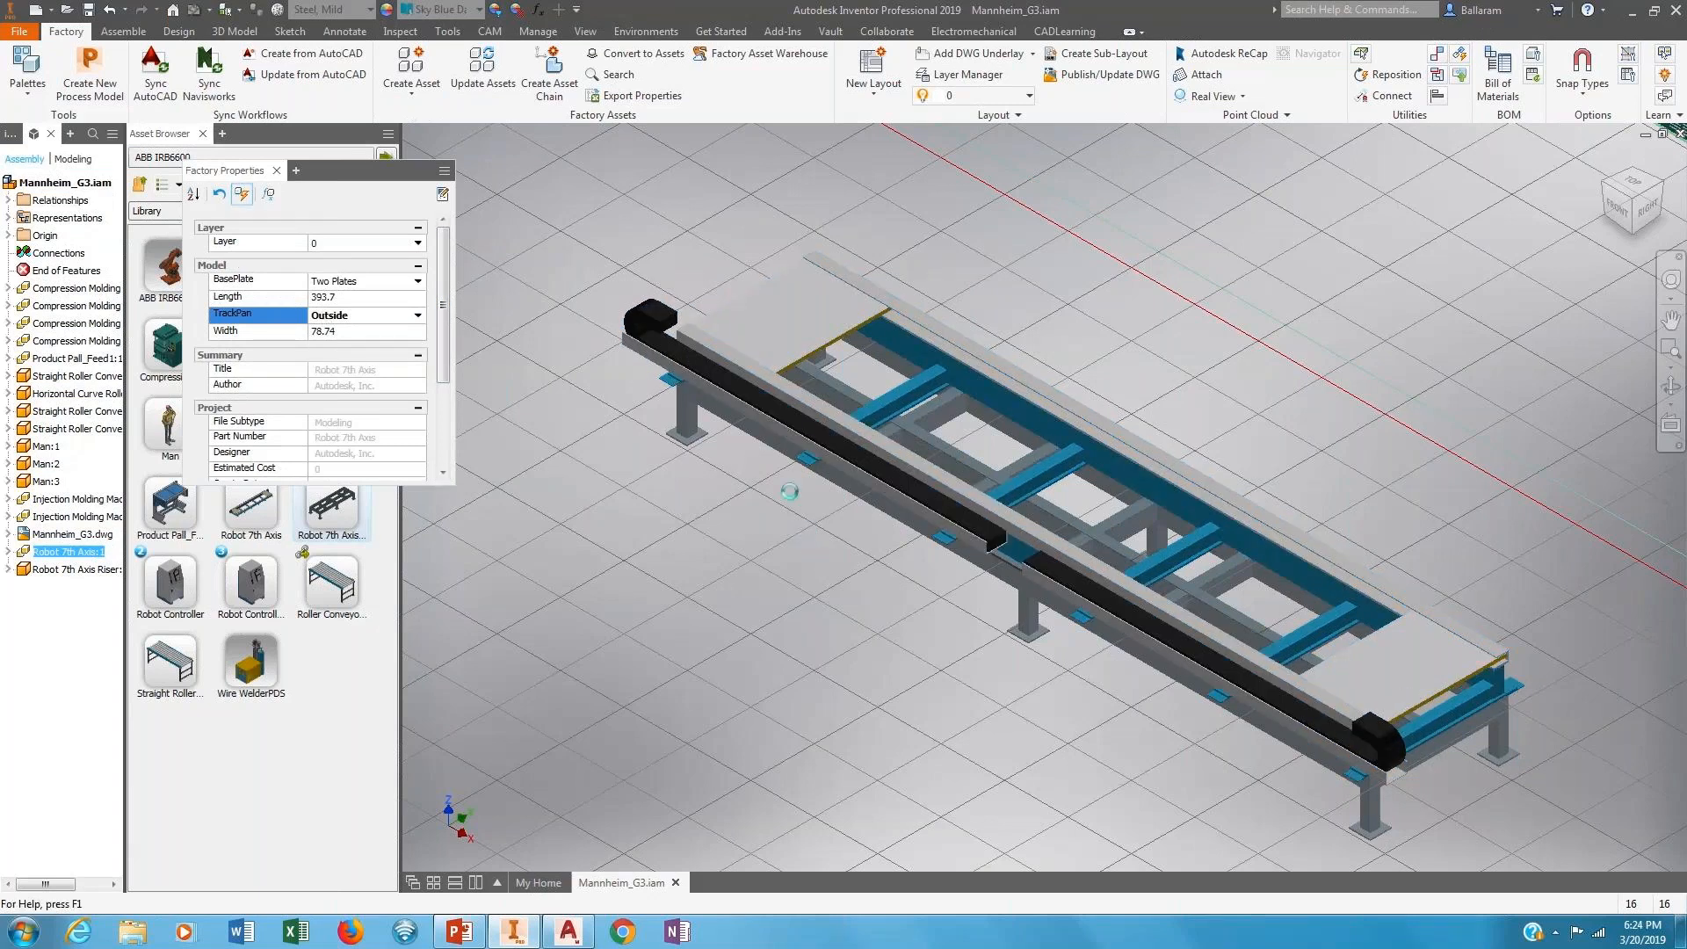
# Try to switch the robot track's TrackPan option to Inside.
pyautogui.keyDown('shift'); pyautogui.moveTo(952, 534); pyautogui.dragTo(824, 531, button='middle'); pyautogui.keyUp('shift')
pyautogui.scroll(-3, 954, 761)
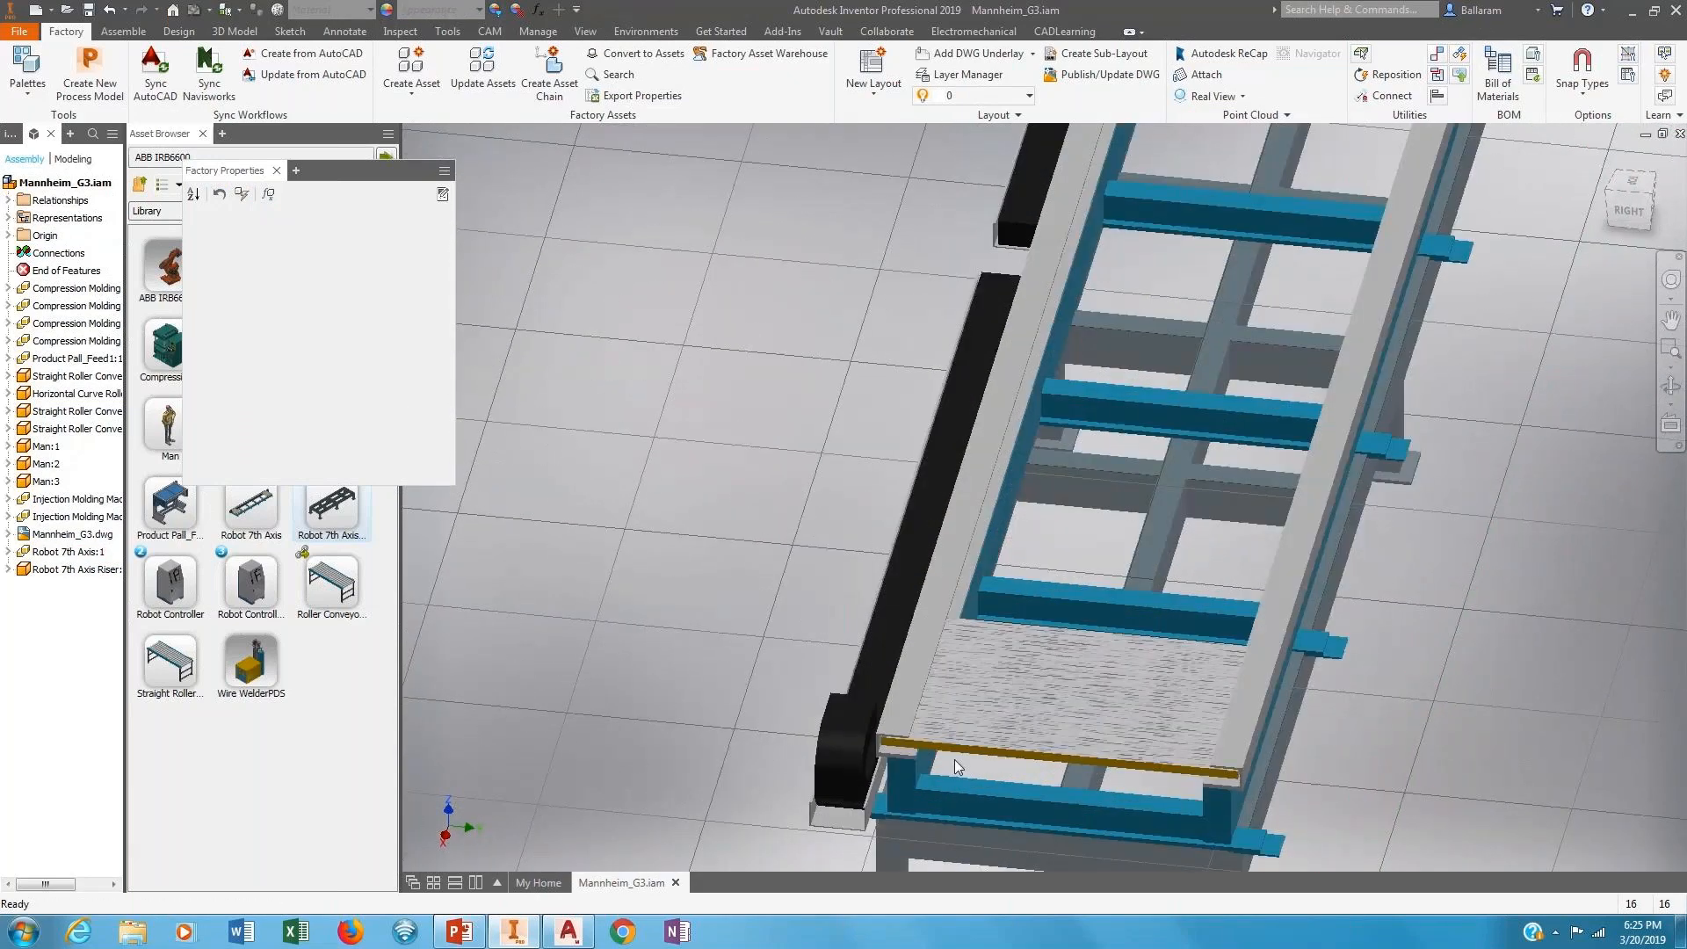
pyautogui.click(1084, 391)
pyautogui.click(372, 320)
pyautogui.click(376, 325)
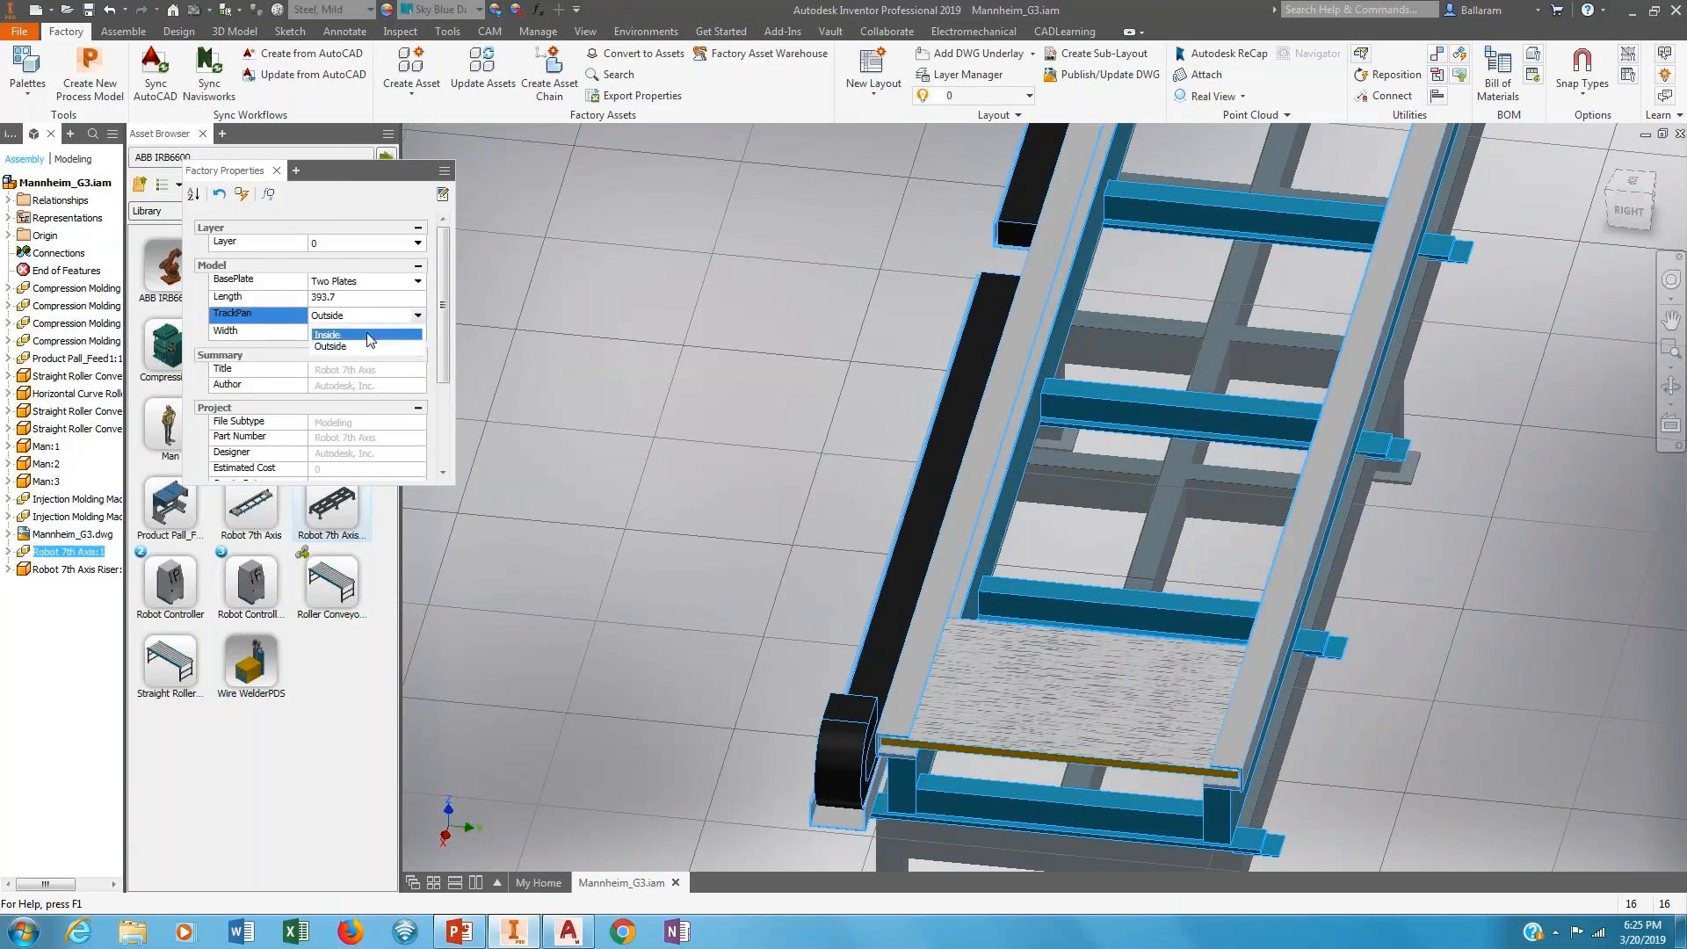
pyautogui.click(351, 333)
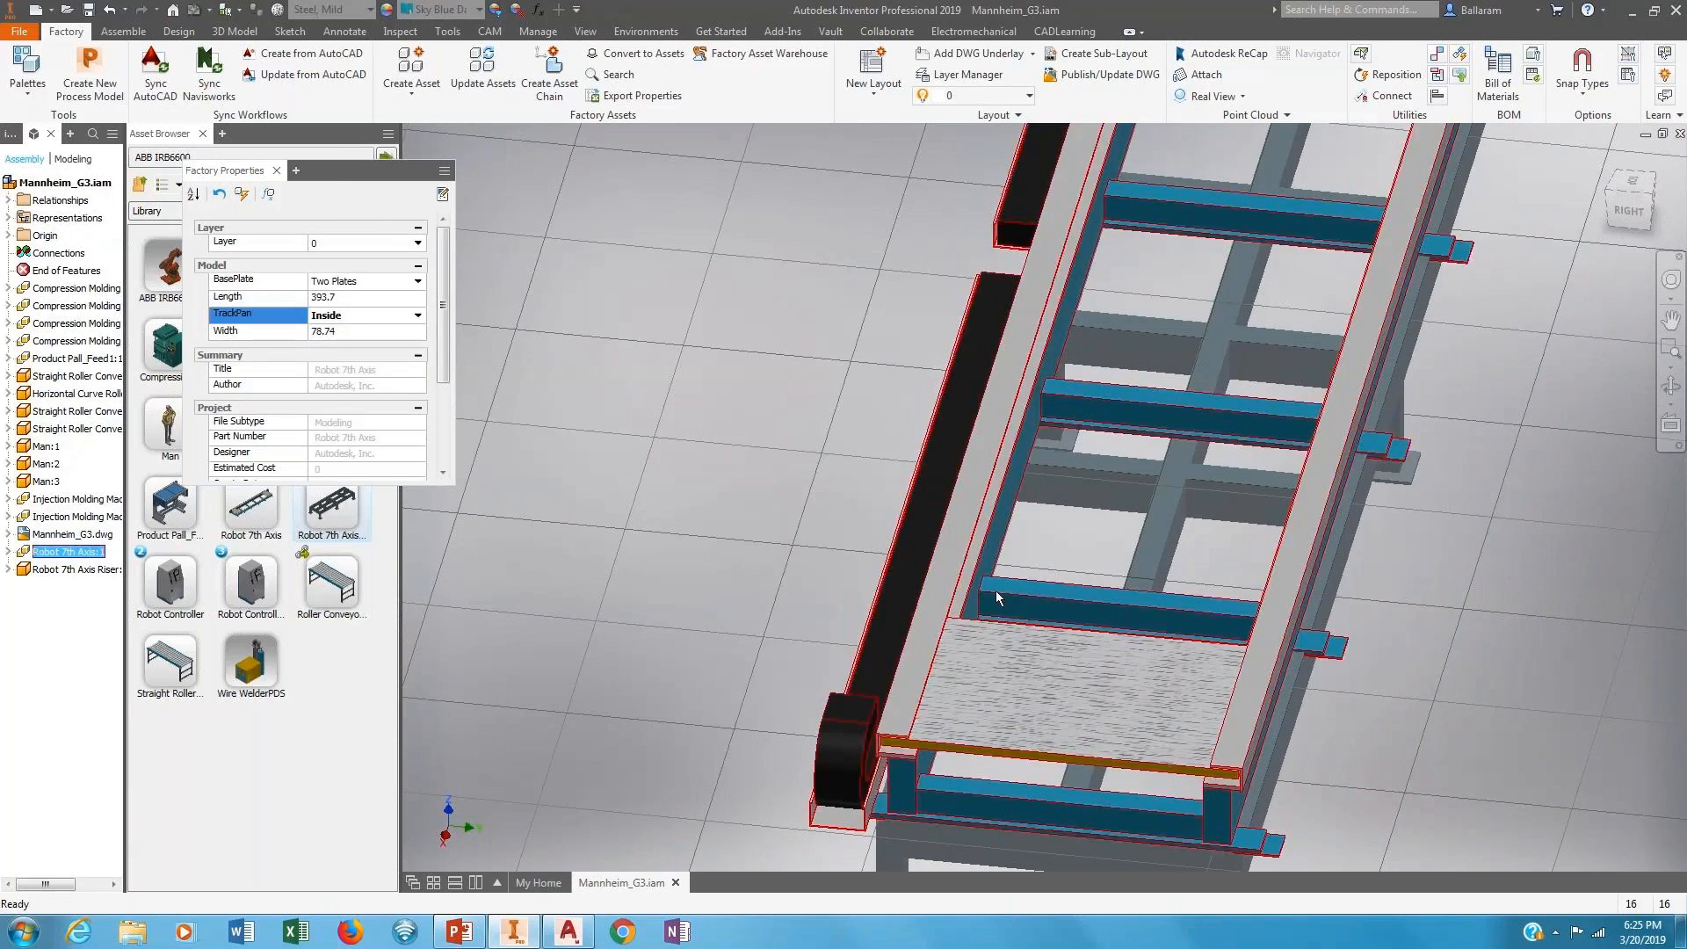
pyautogui.moveTo(857, 562); pyautogui.dragTo(904, 564, button='middle')
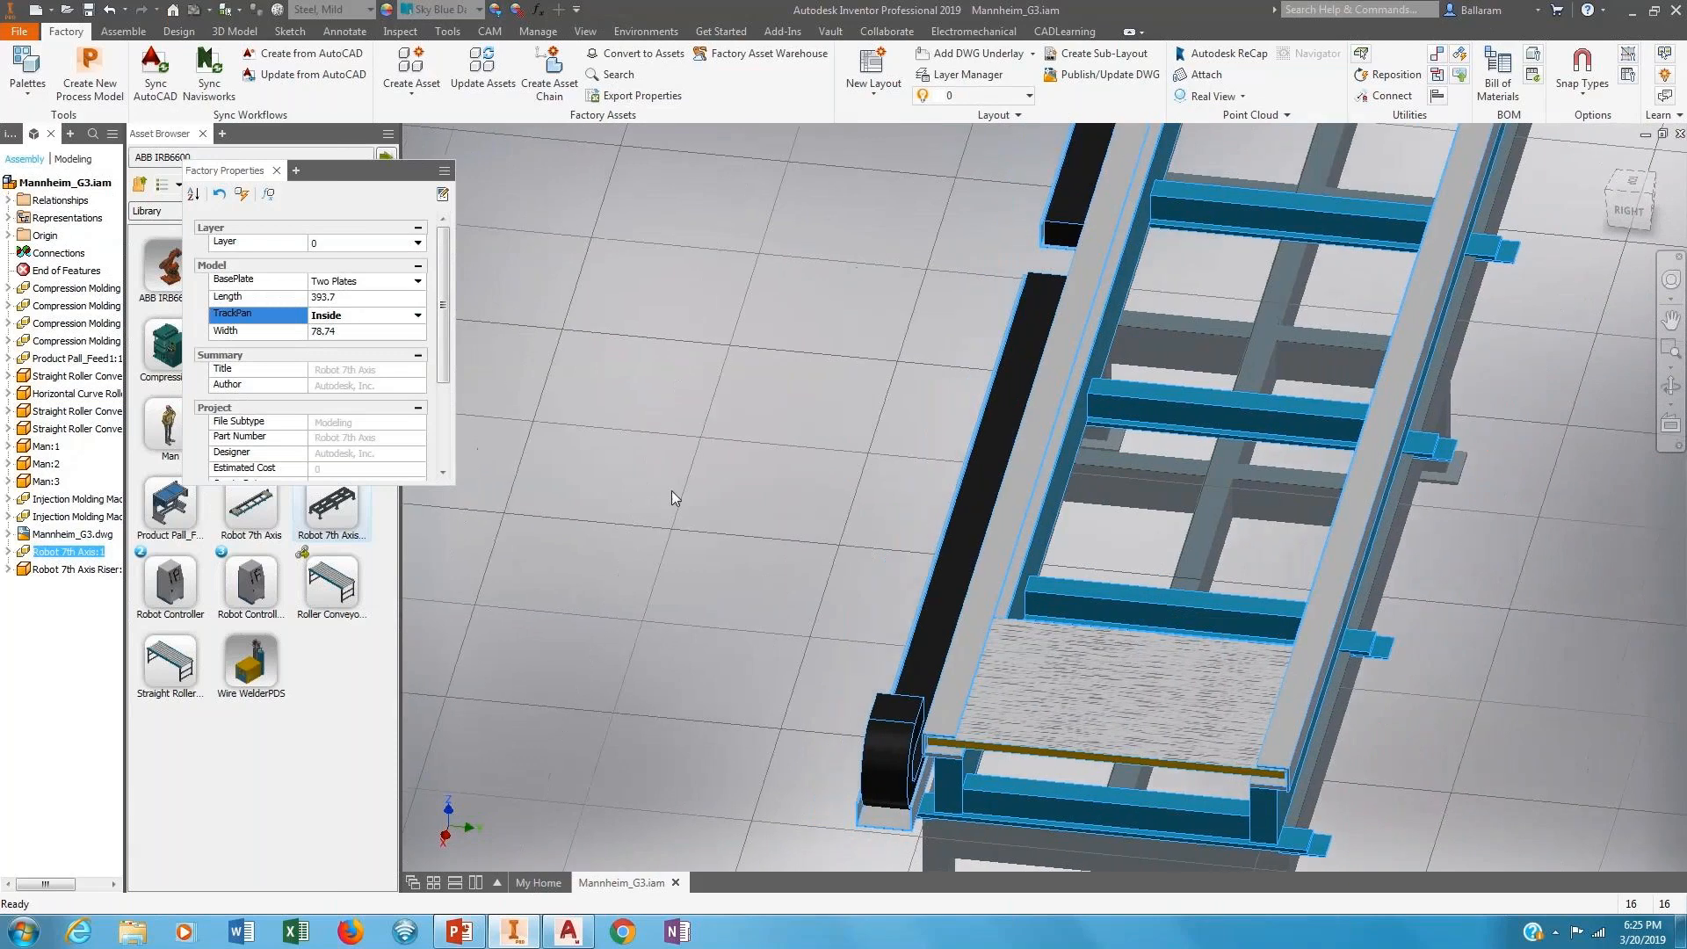
pyautogui.click(615, 368)
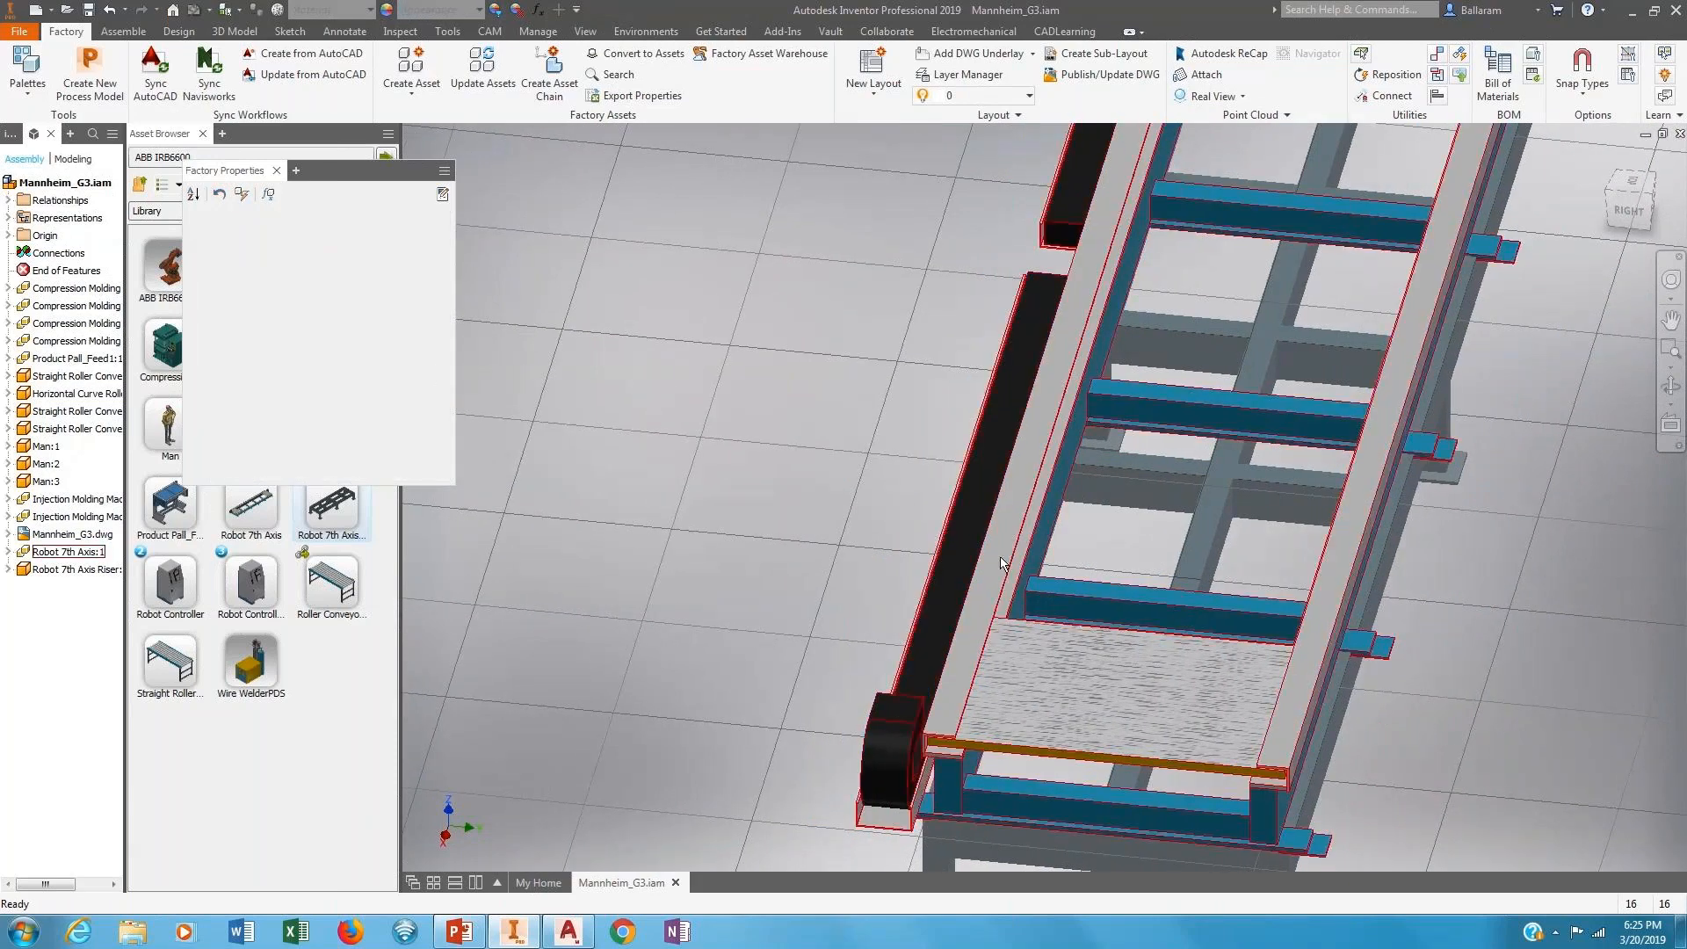
# Reselect the Robot 7th Axis track, set its TrackPan option to Inside and apply the change.
pyautogui.click(1089, 592)
pyautogui.scroll(-5, 614, 561)
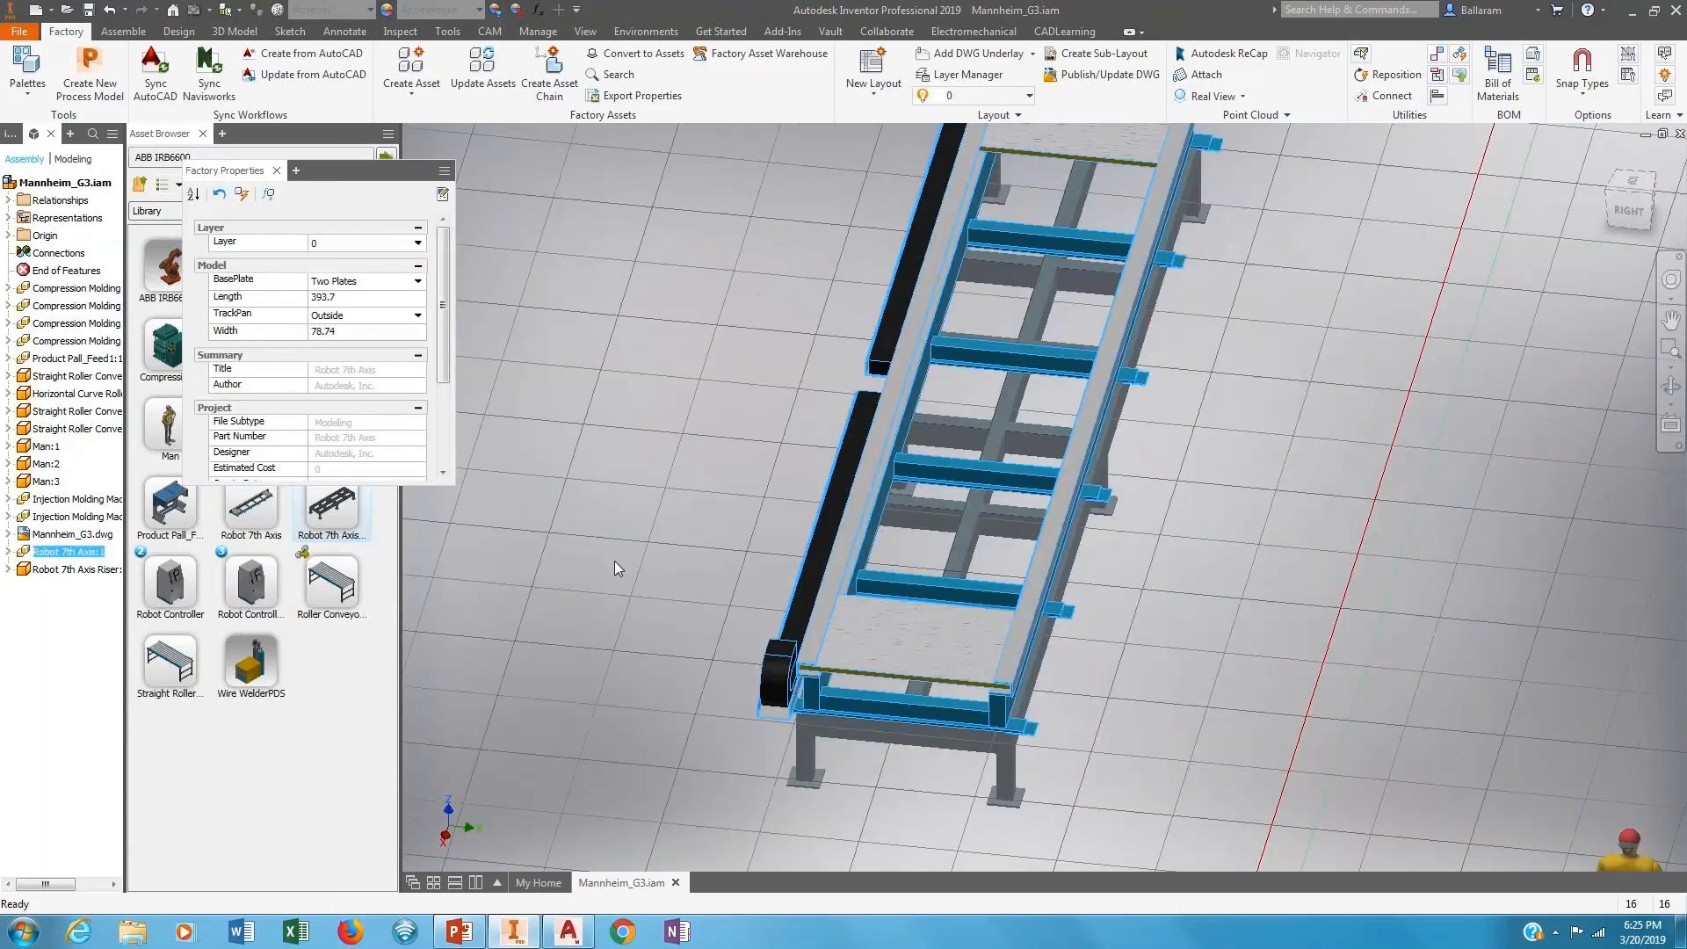
pyautogui.keyDown('shift'); pyautogui.moveTo(614, 560); pyautogui.dragTo(730, 520, button='middle'); pyautogui.keyUp('shift')
pyautogui.scroll(3, 730, 520)
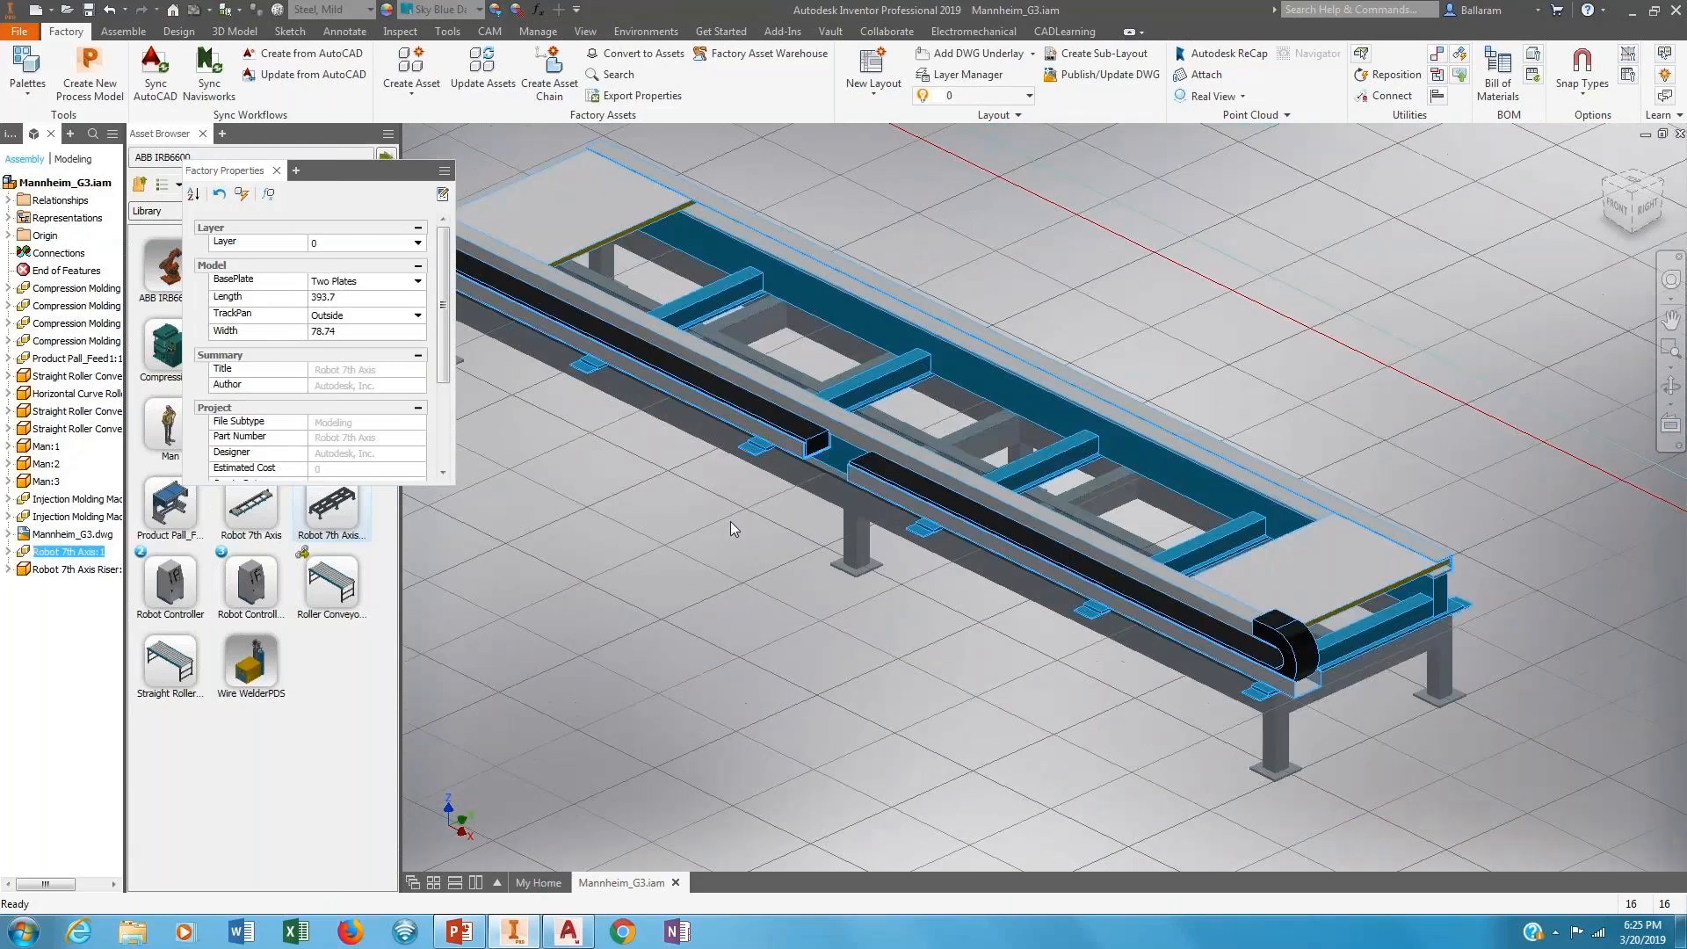
pyautogui.click(386, 315)
pyautogui.click(342, 335)
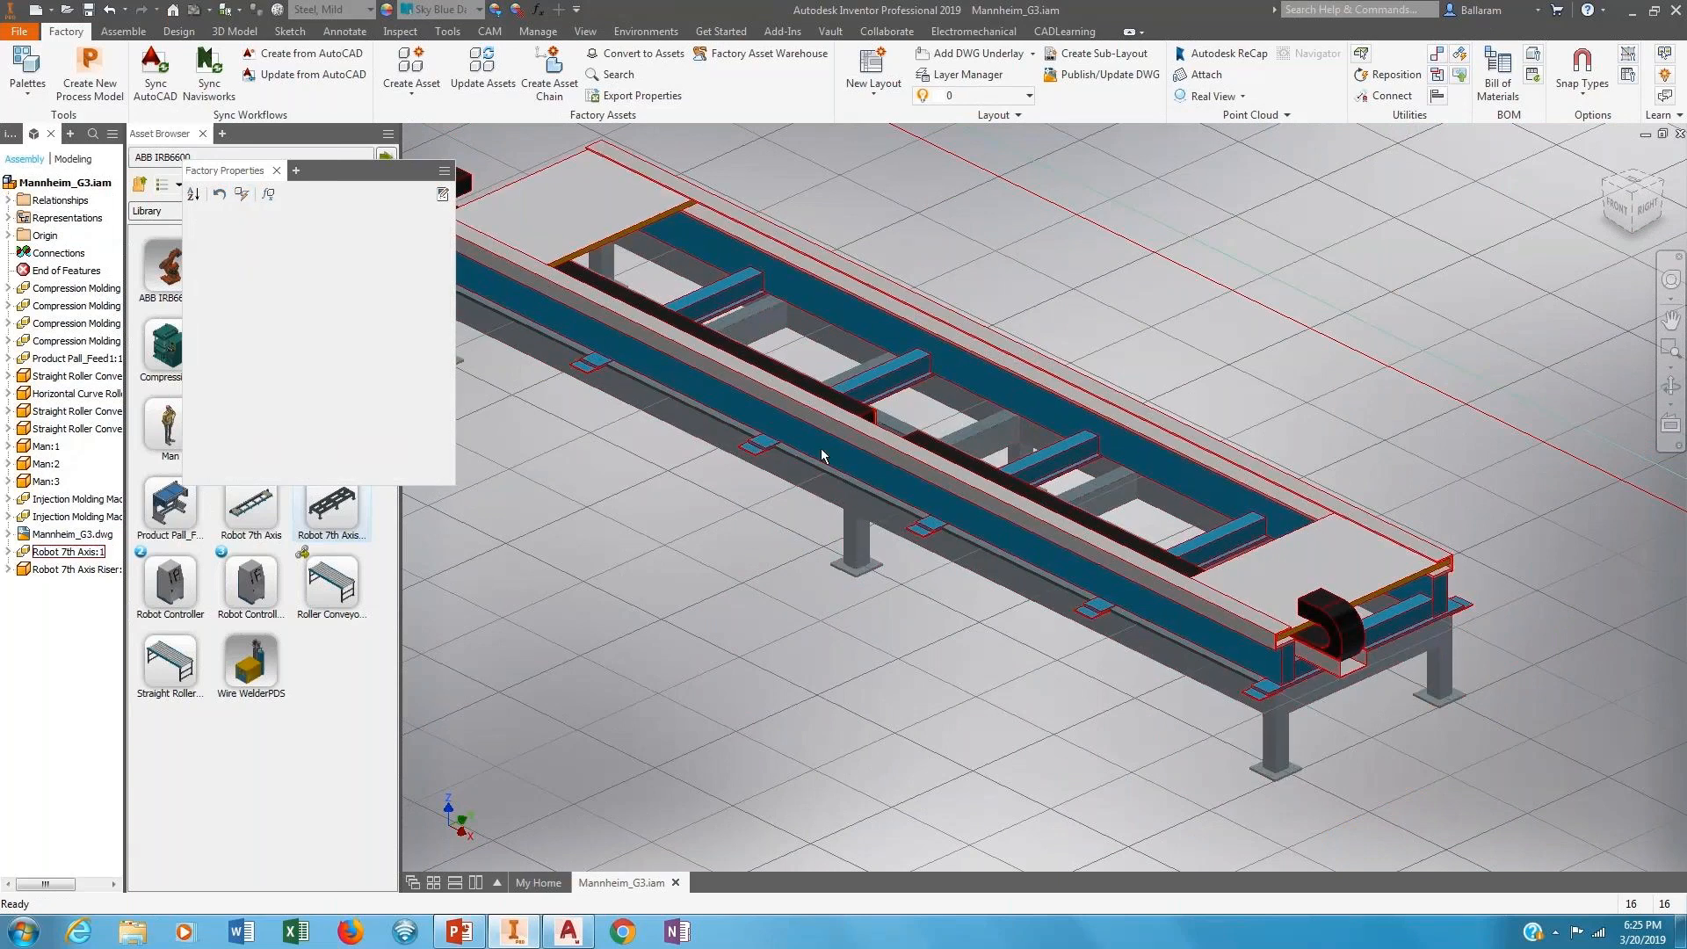
pyautogui.click(528, 184)
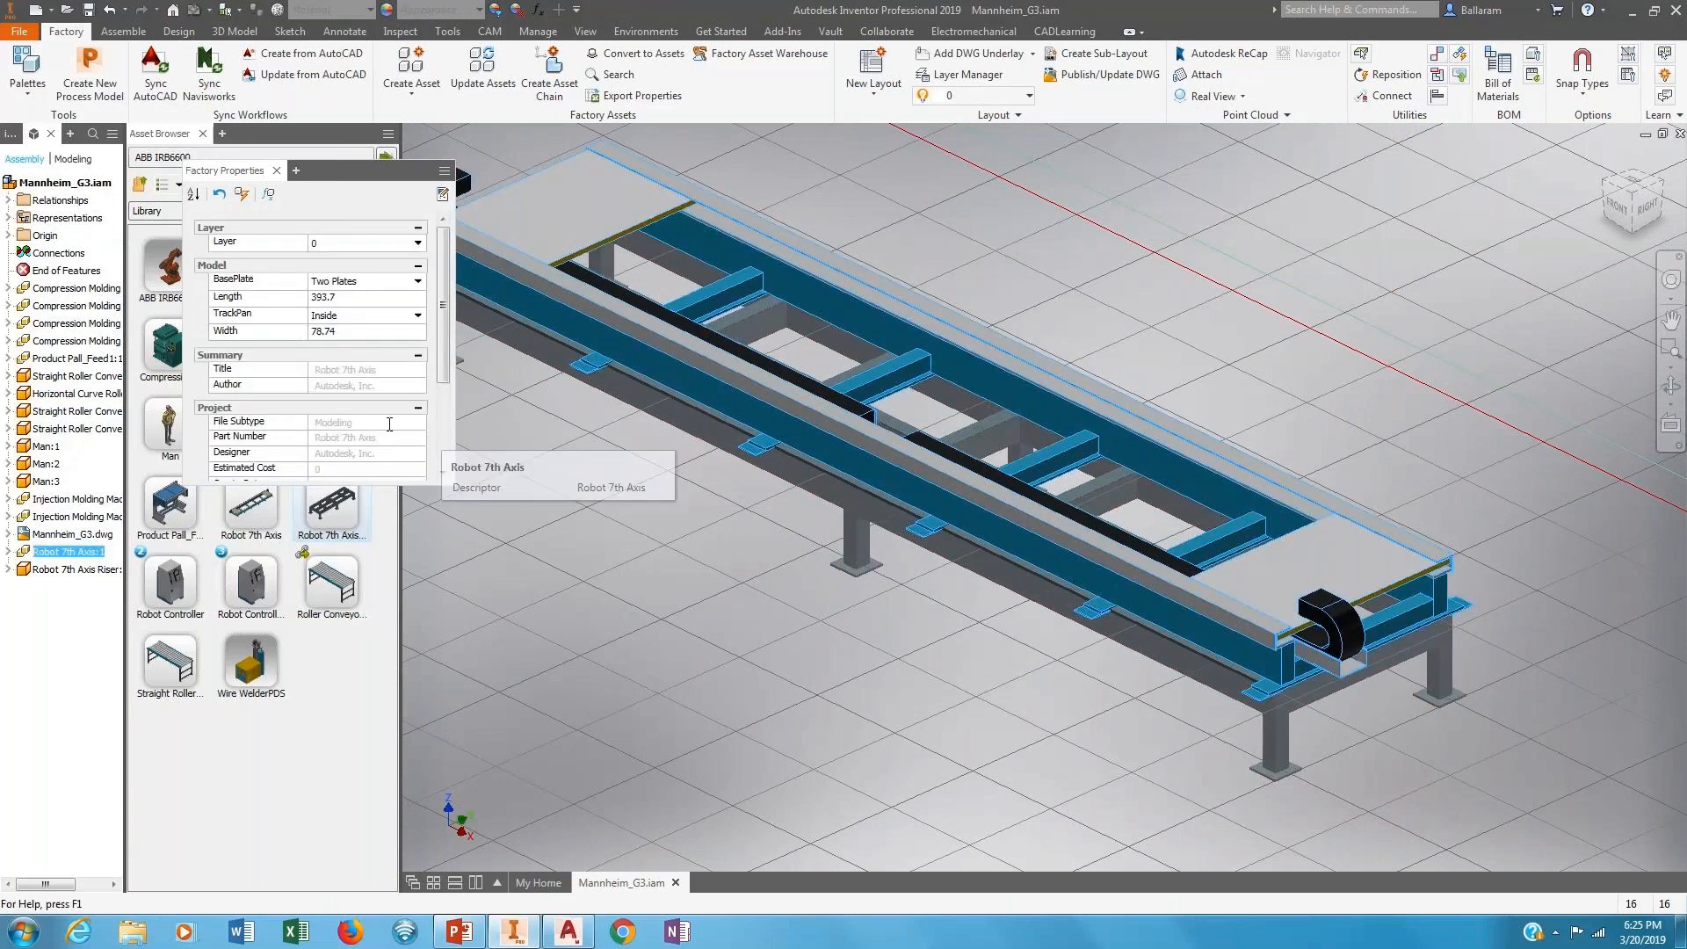
pyautogui.click(375, 318)
pyautogui.click(343, 334)
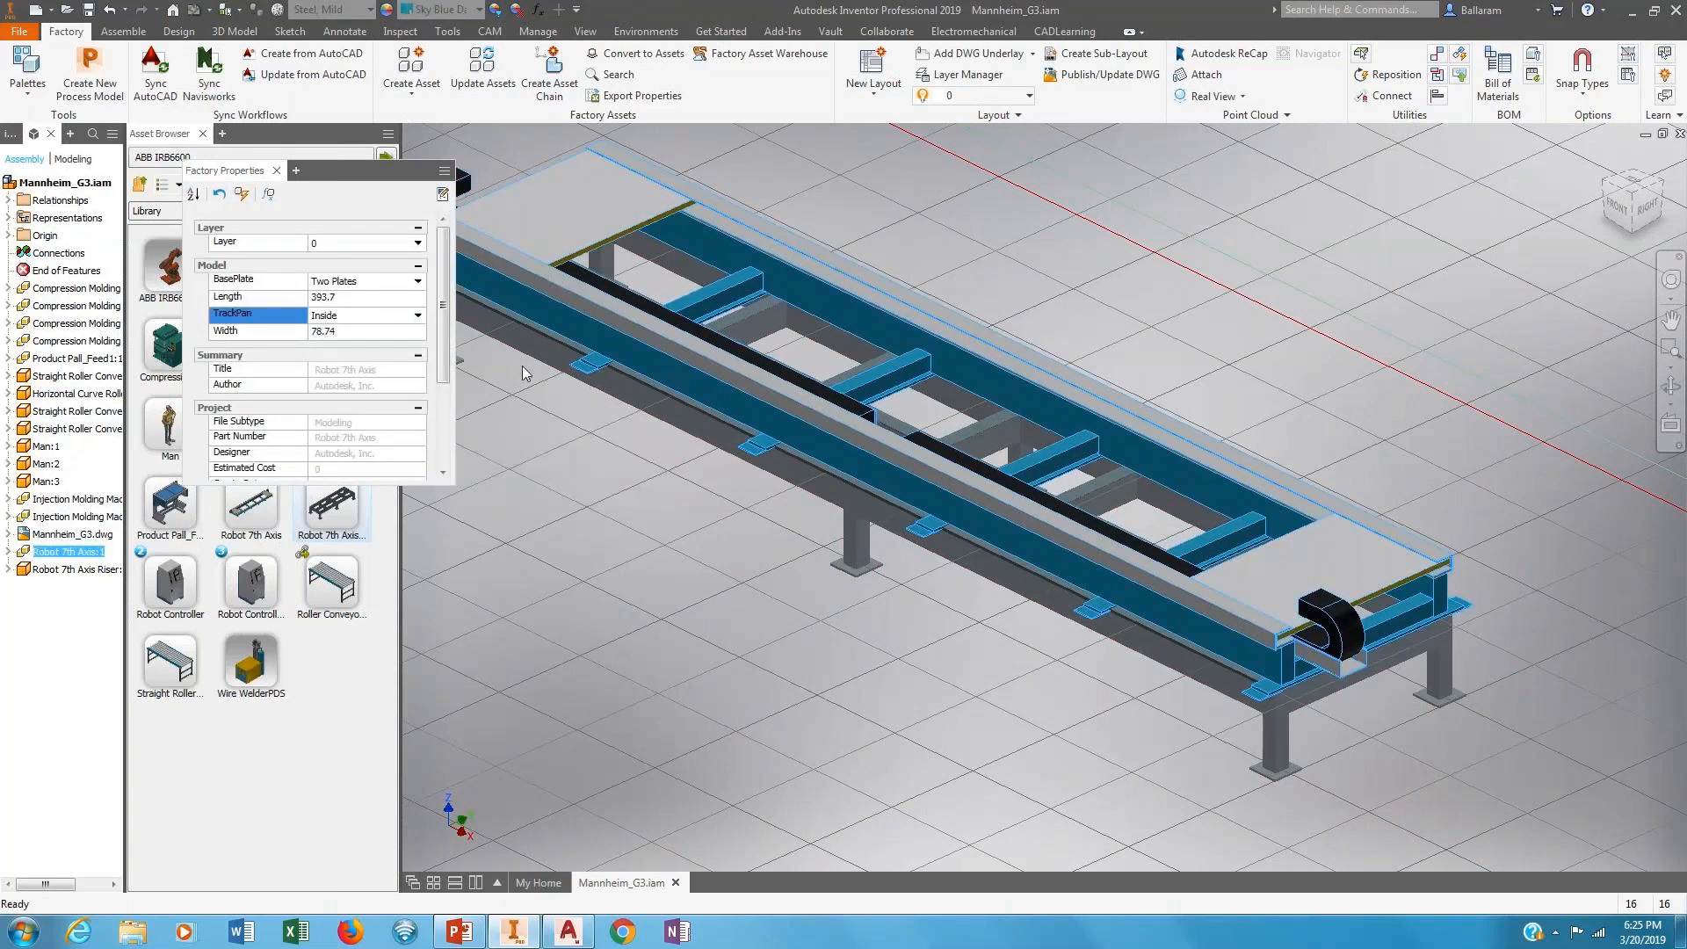
# Set the Robot 7th Axis Riser's selected variant to Variant_2, apply it and check the resized track and riser.
pyautogui.click(1285, 736)
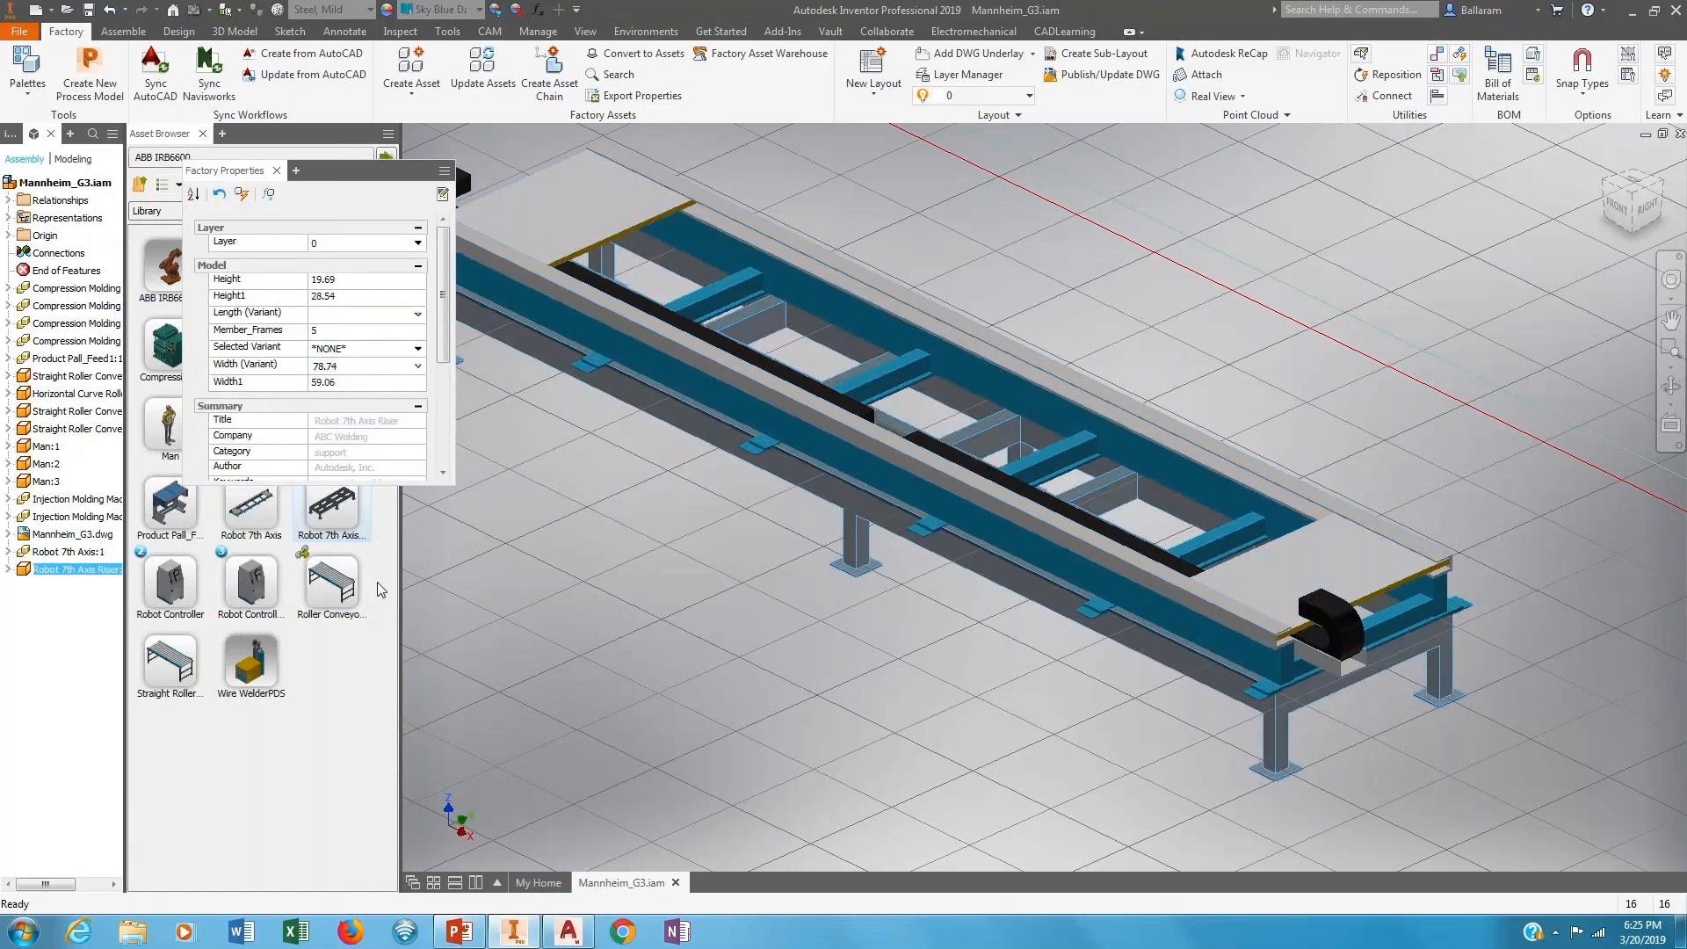
pyautogui.click(370, 354)
pyautogui.click(360, 387)
pyautogui.click(241, 195)
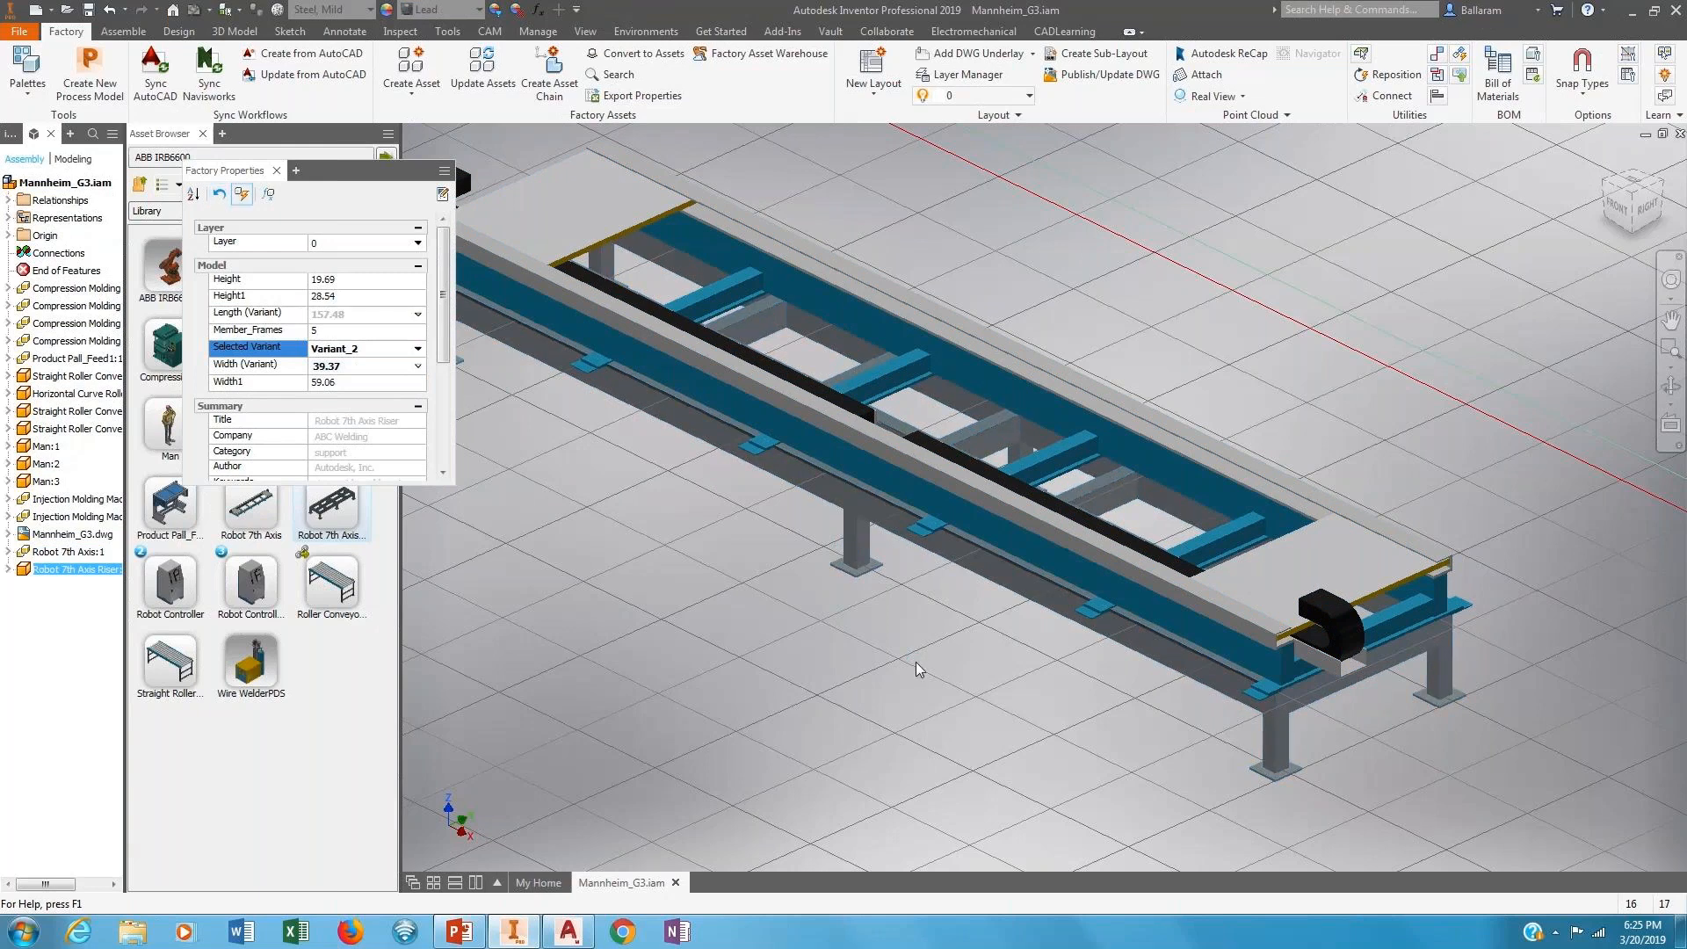
pyautogui.hotkey('alt', 'Tab')
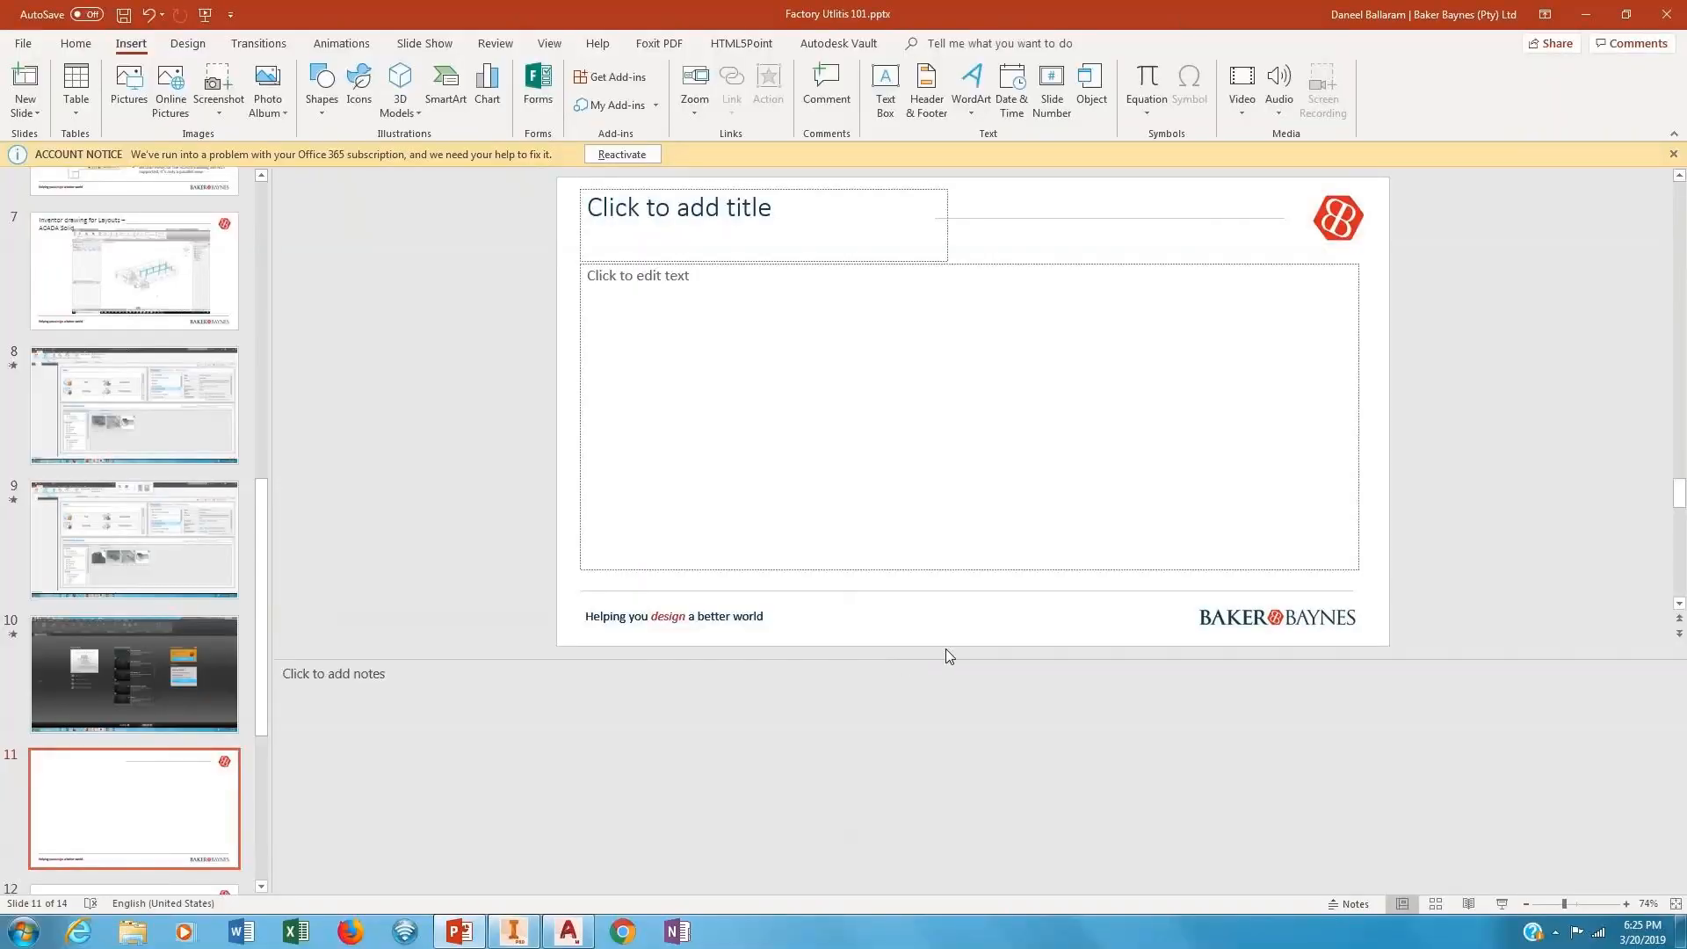
pyautogui.hotkey('alt', 'Tab')
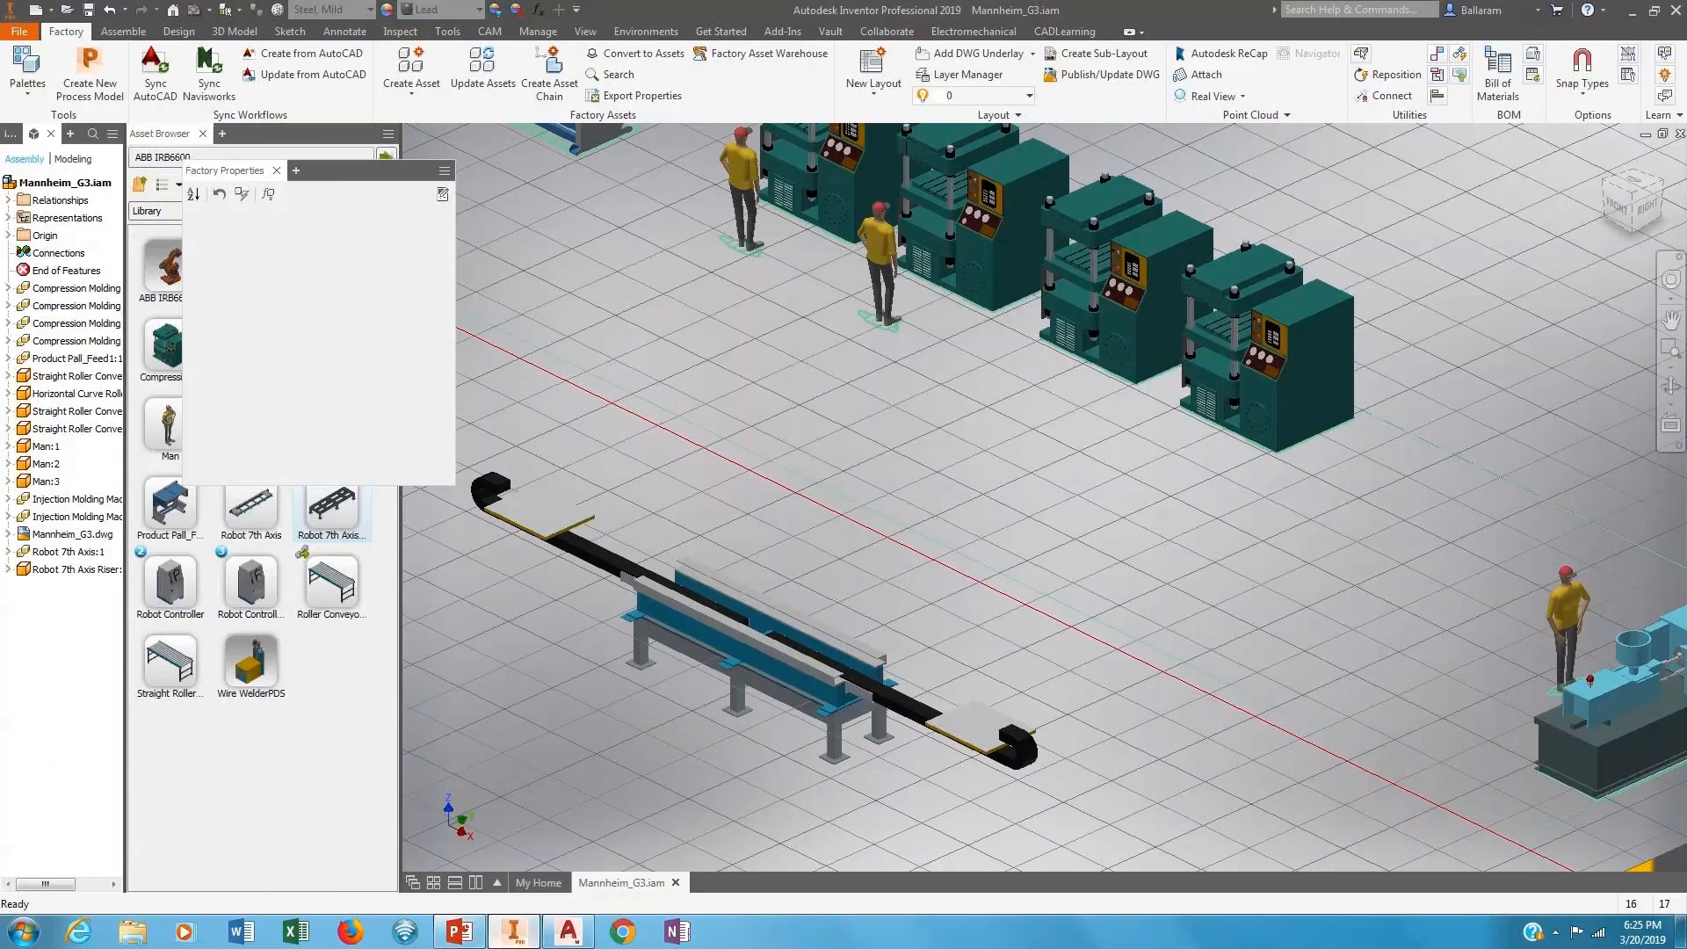
pyautogui.scroll(5, 726, 629)
pyautogui.scroll(-5, 726, 630)
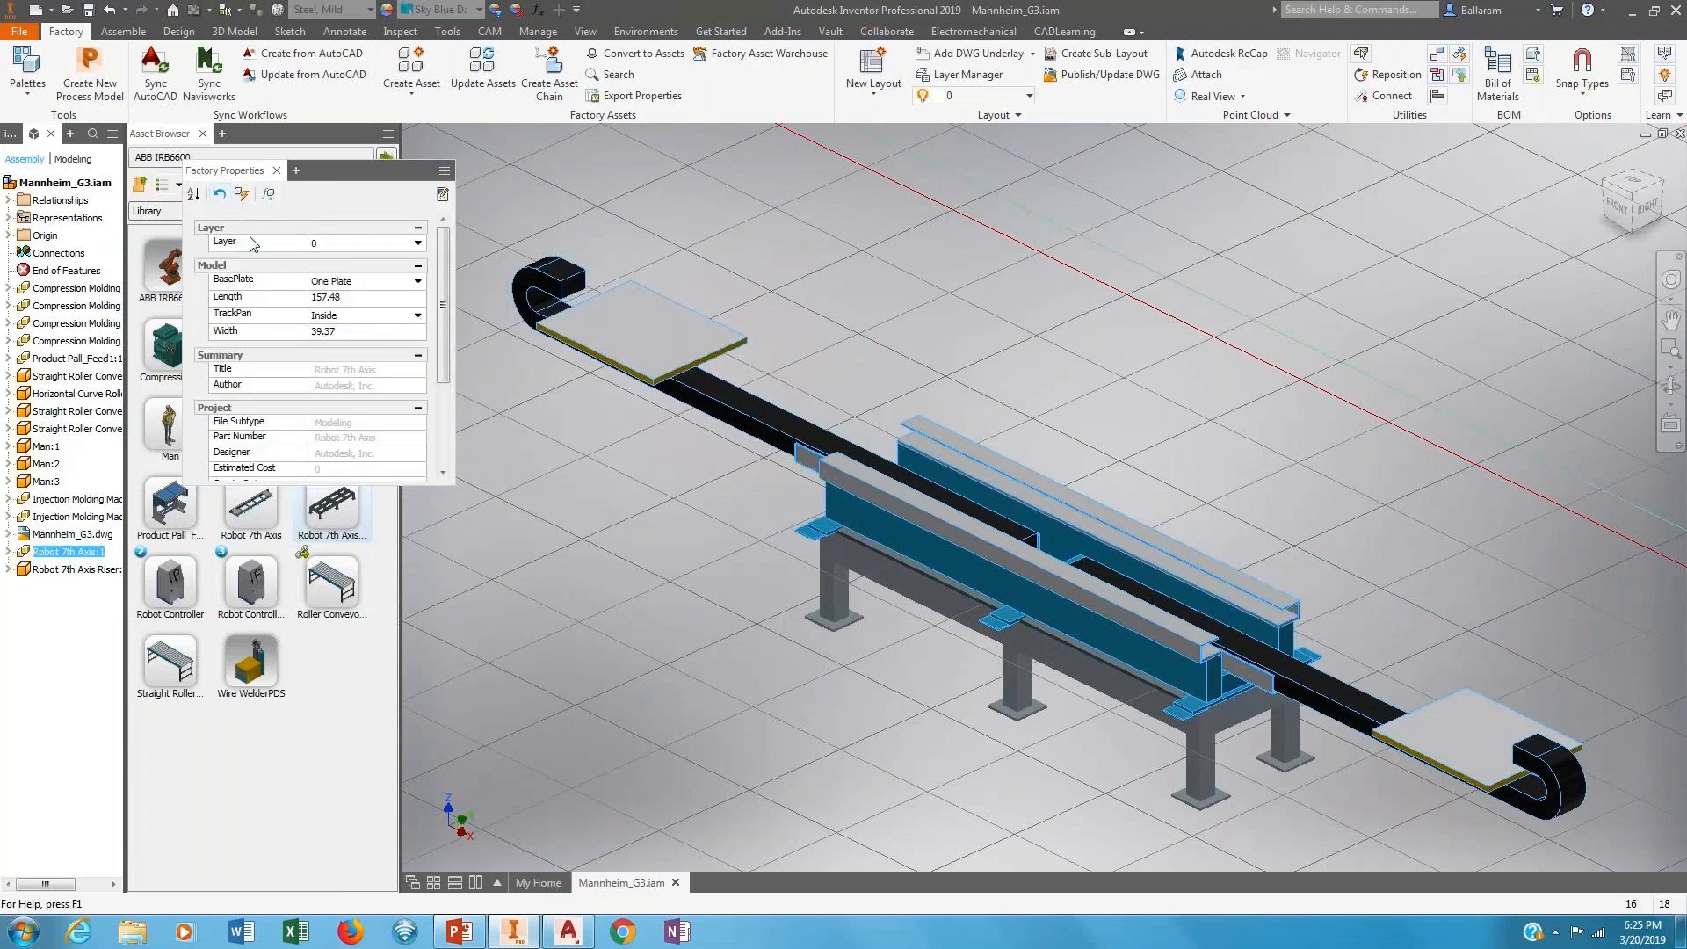
# Display the factory properties of the Robot 7th Axis Riser and apply *NONE* as its selected variant.
pyautogui.click(931, 576)
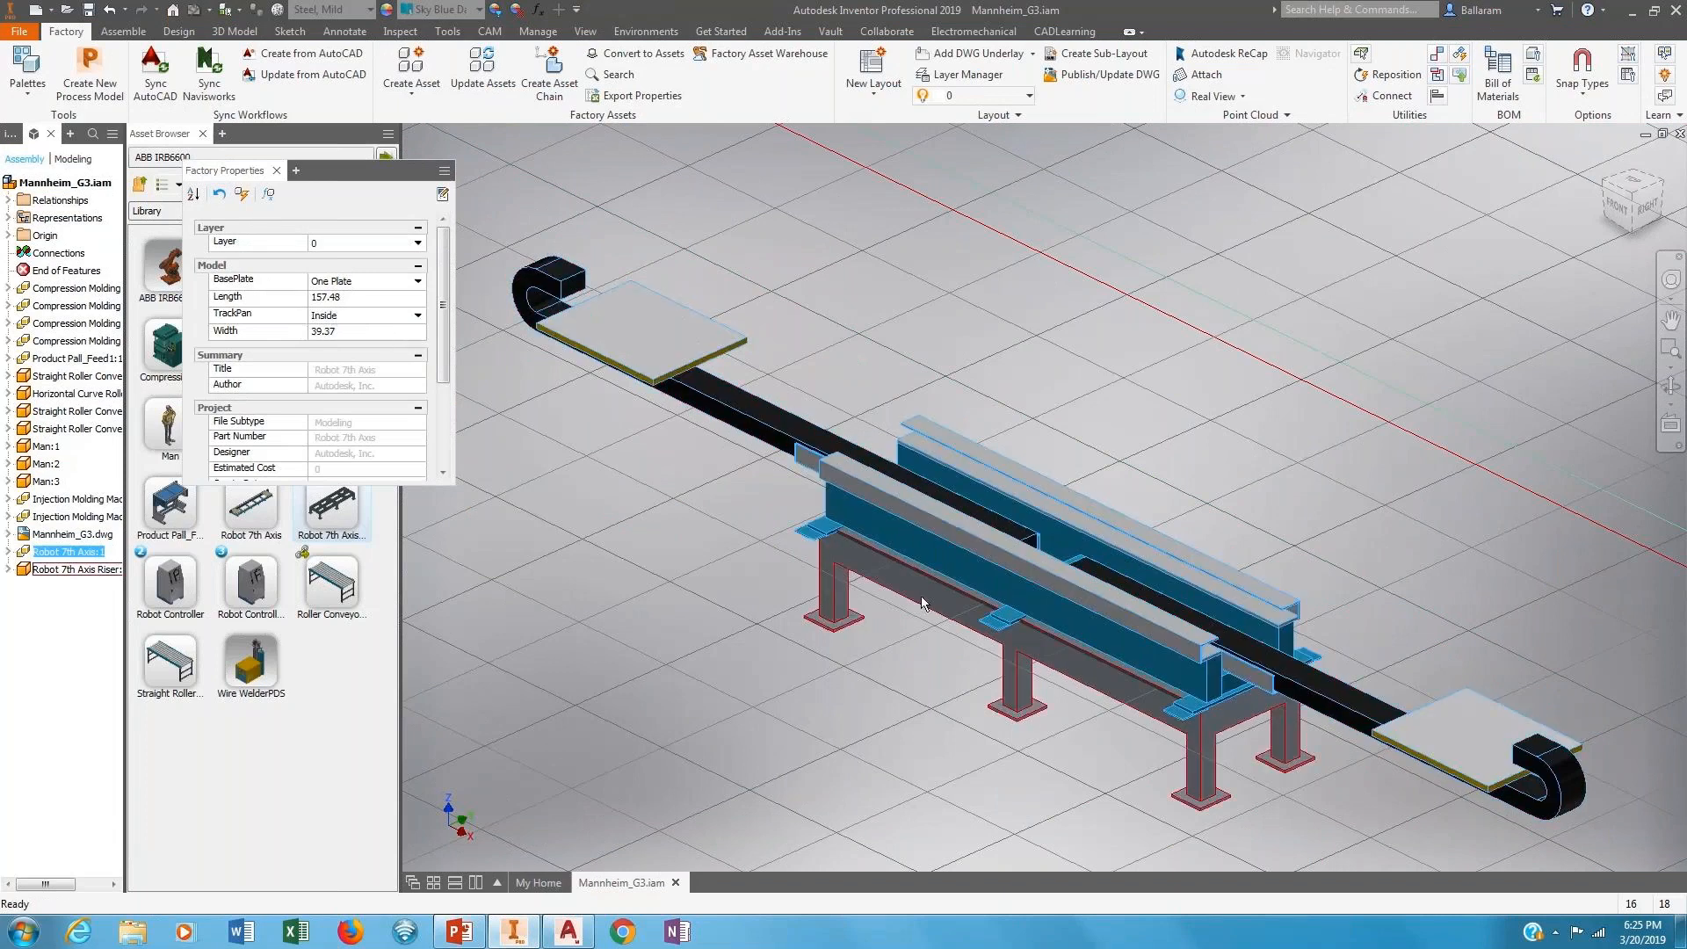
pyautogui.press('Escape')
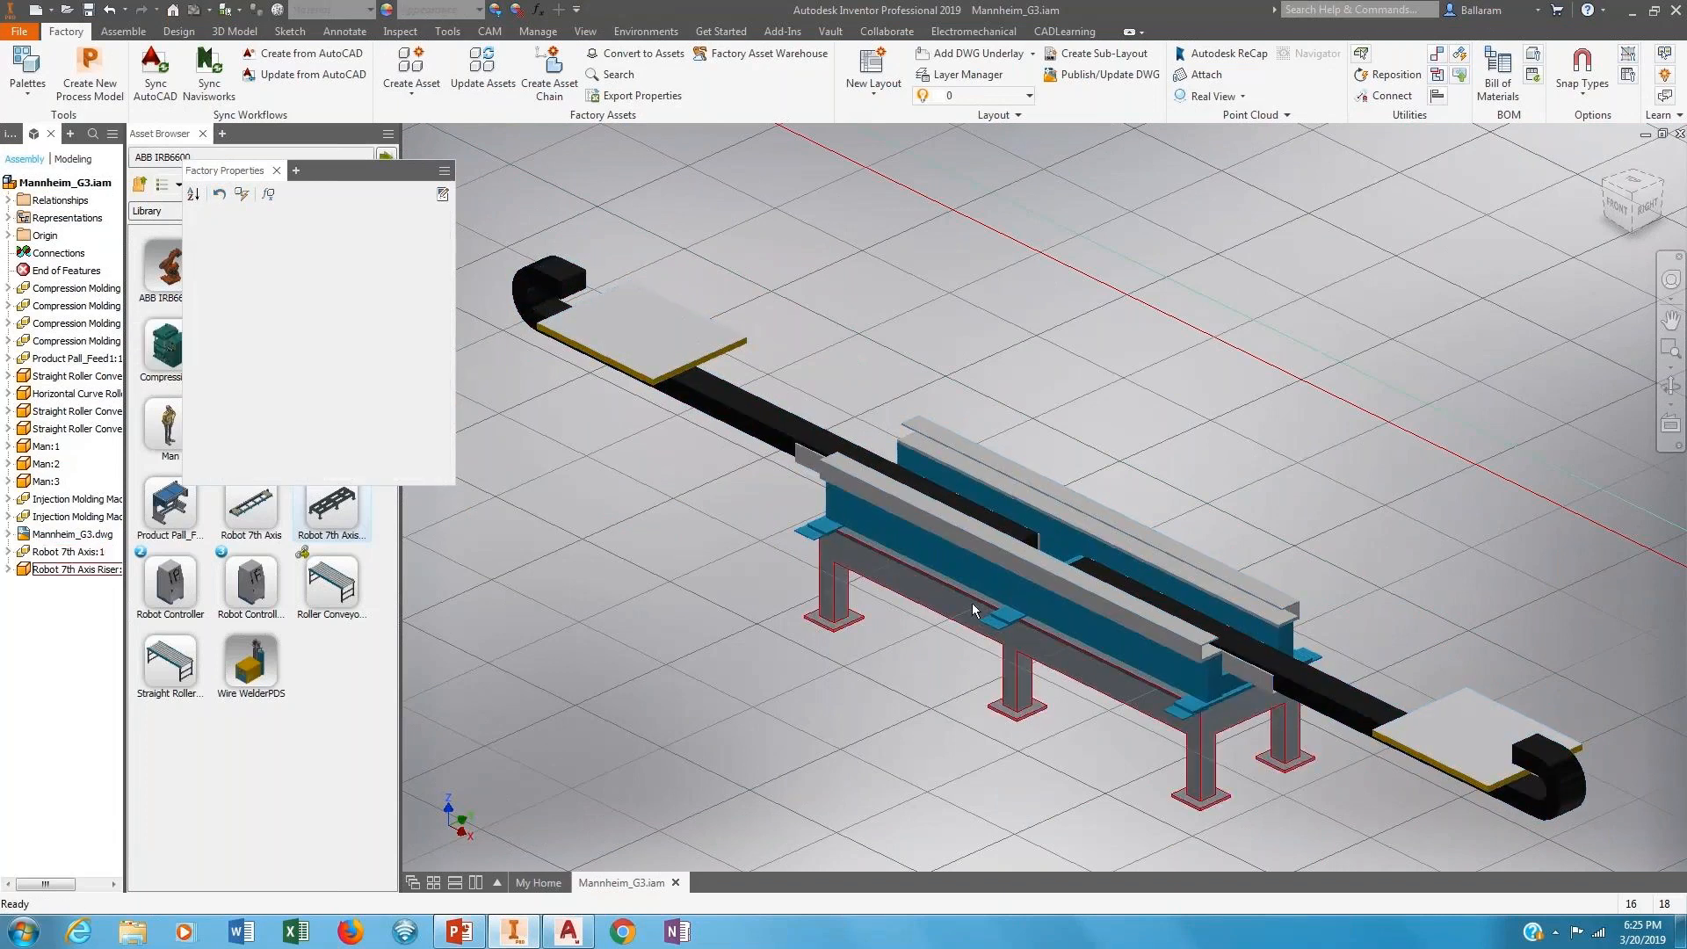
pyautogui.click(1008, 673)
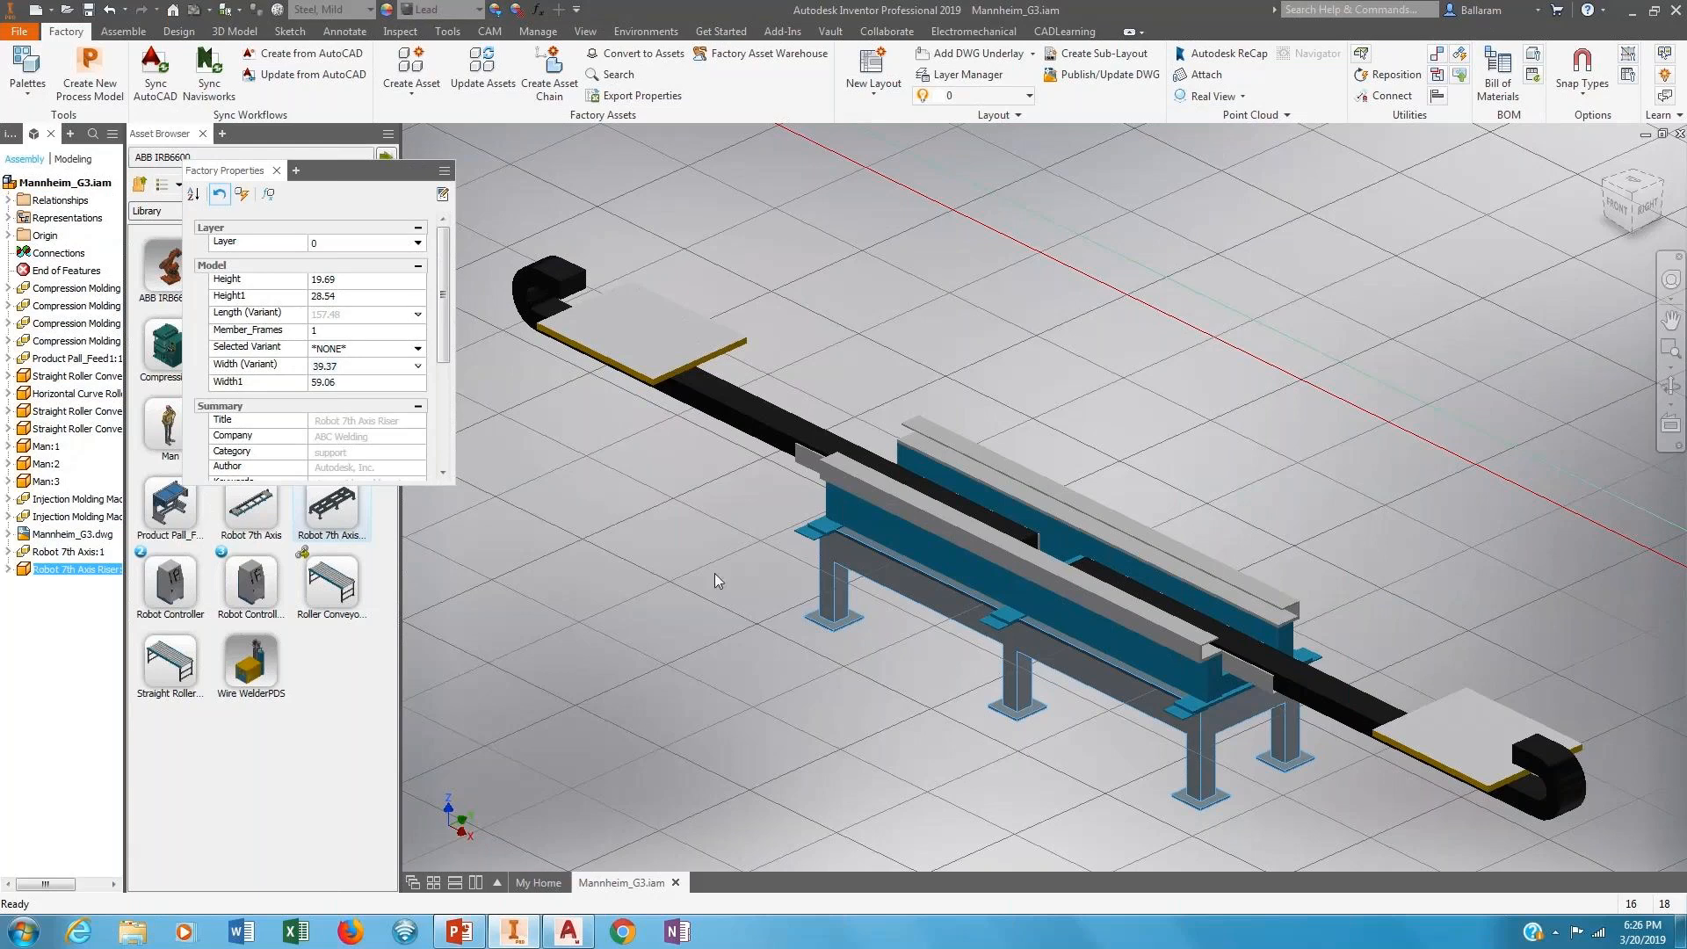
pyautogui.scroll(-3, 876, 667)
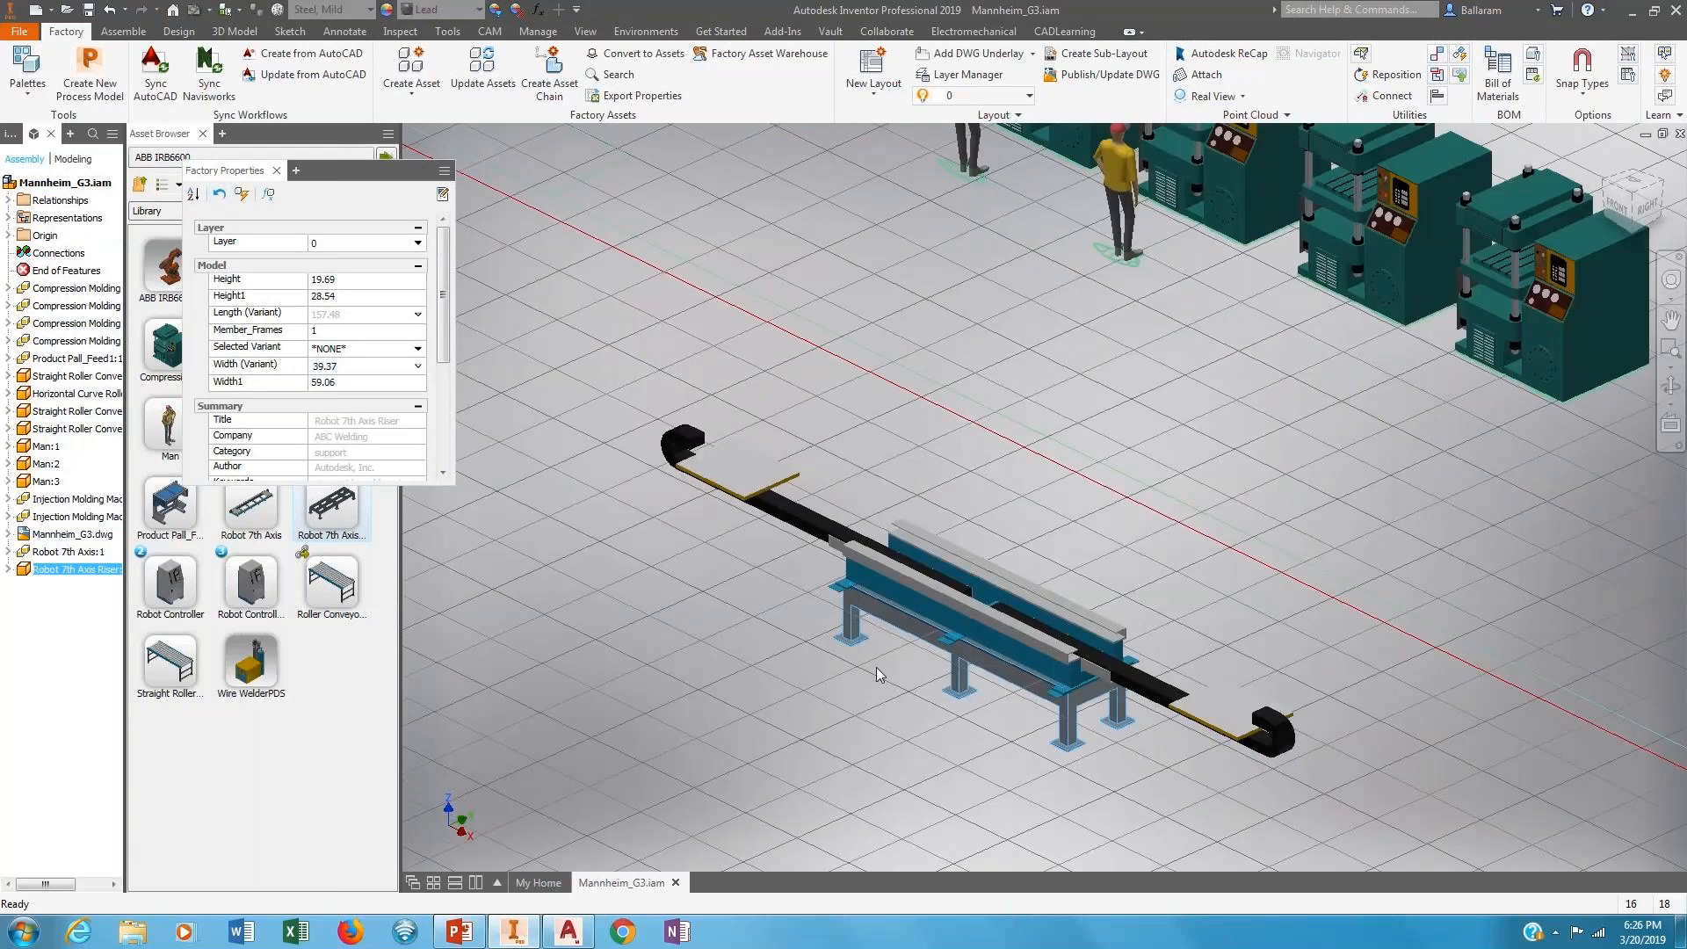
pyautogui.moveTo(694, 494); pyautogui.dragTo(714, 445, button='middle')
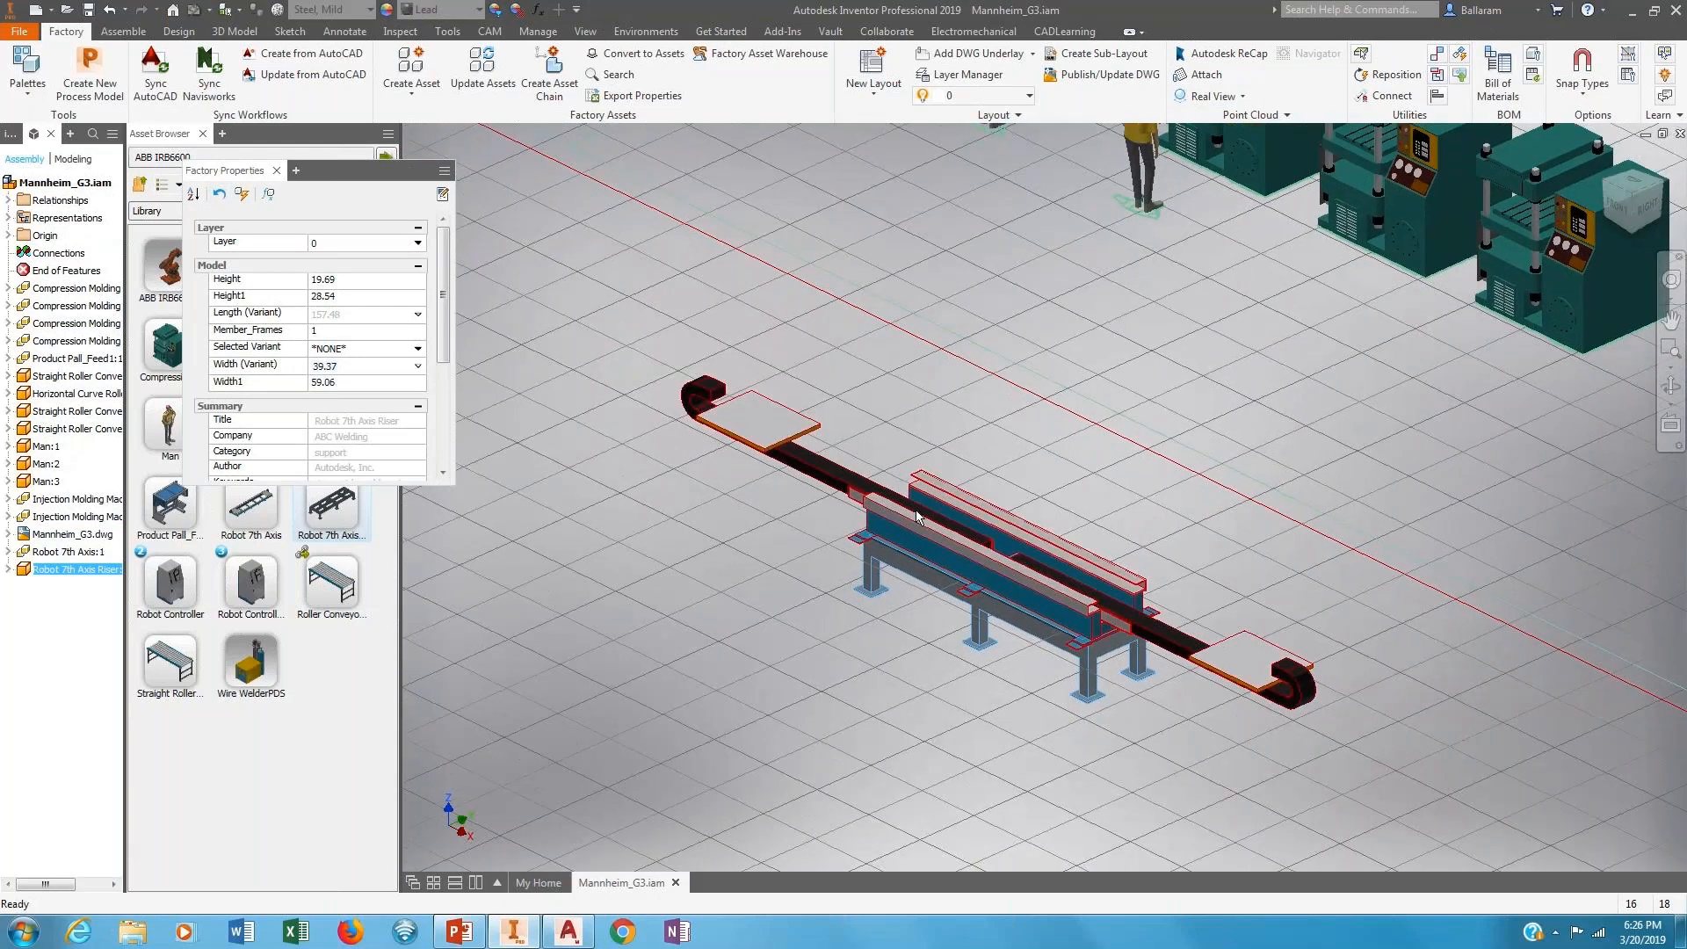
pyautogui.click(418, 348)
pyautogui.click(334, 368)
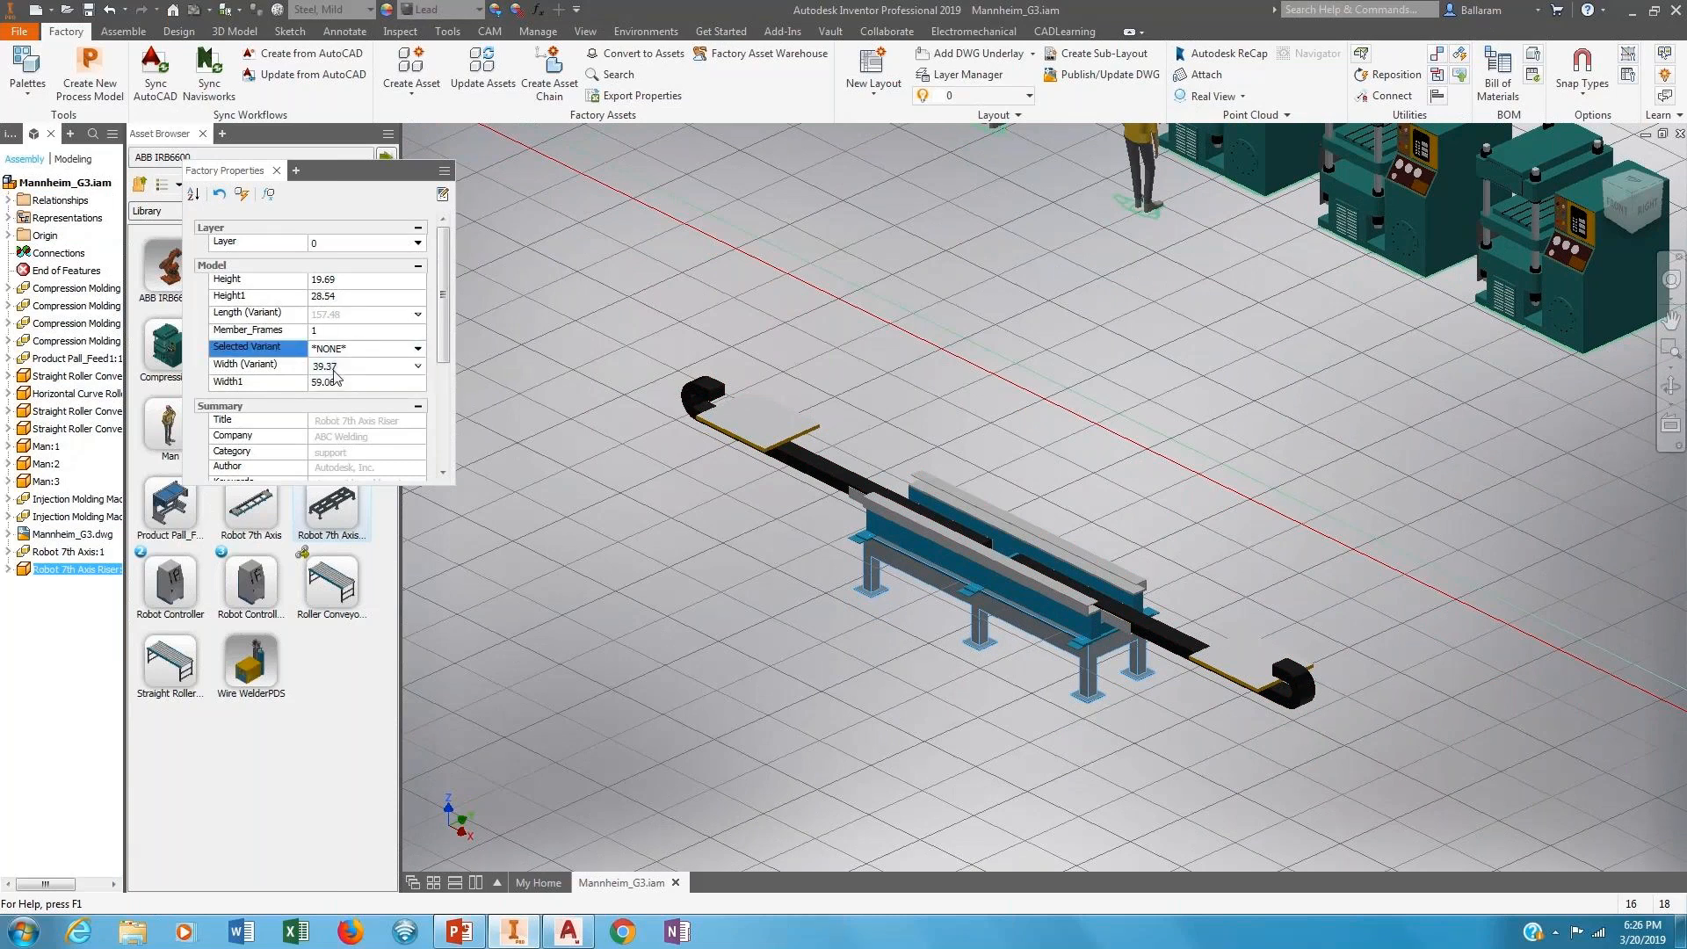
pyautogui.click(240, 192)
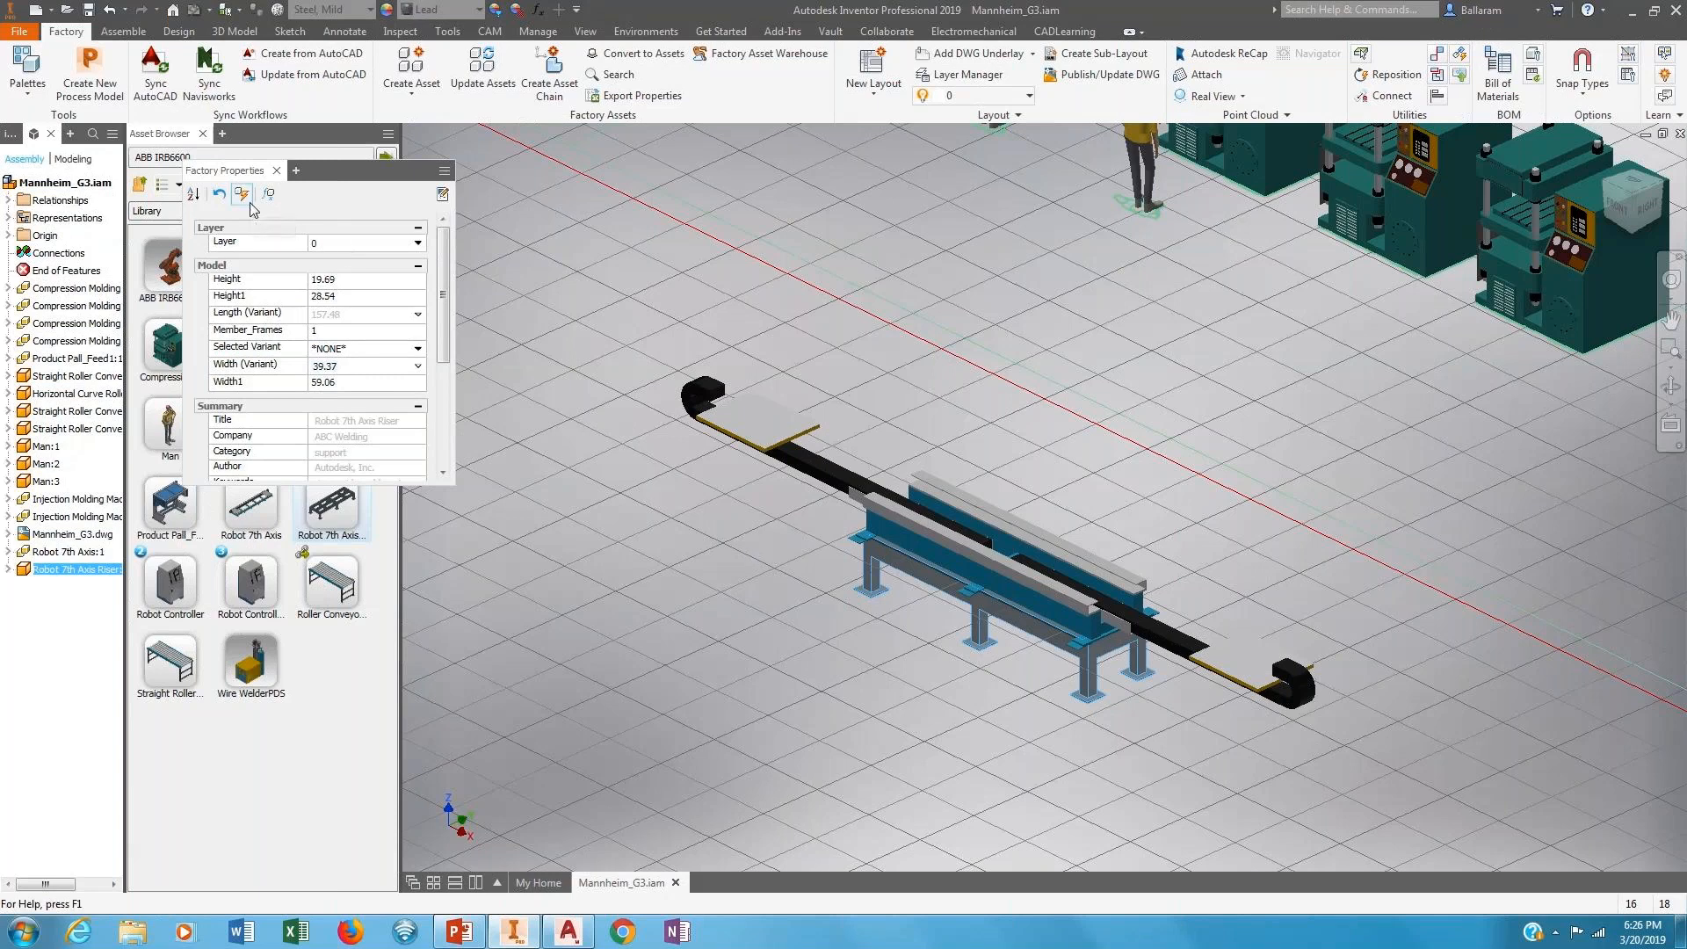
pyautogui.scroll(3, 982, 622)
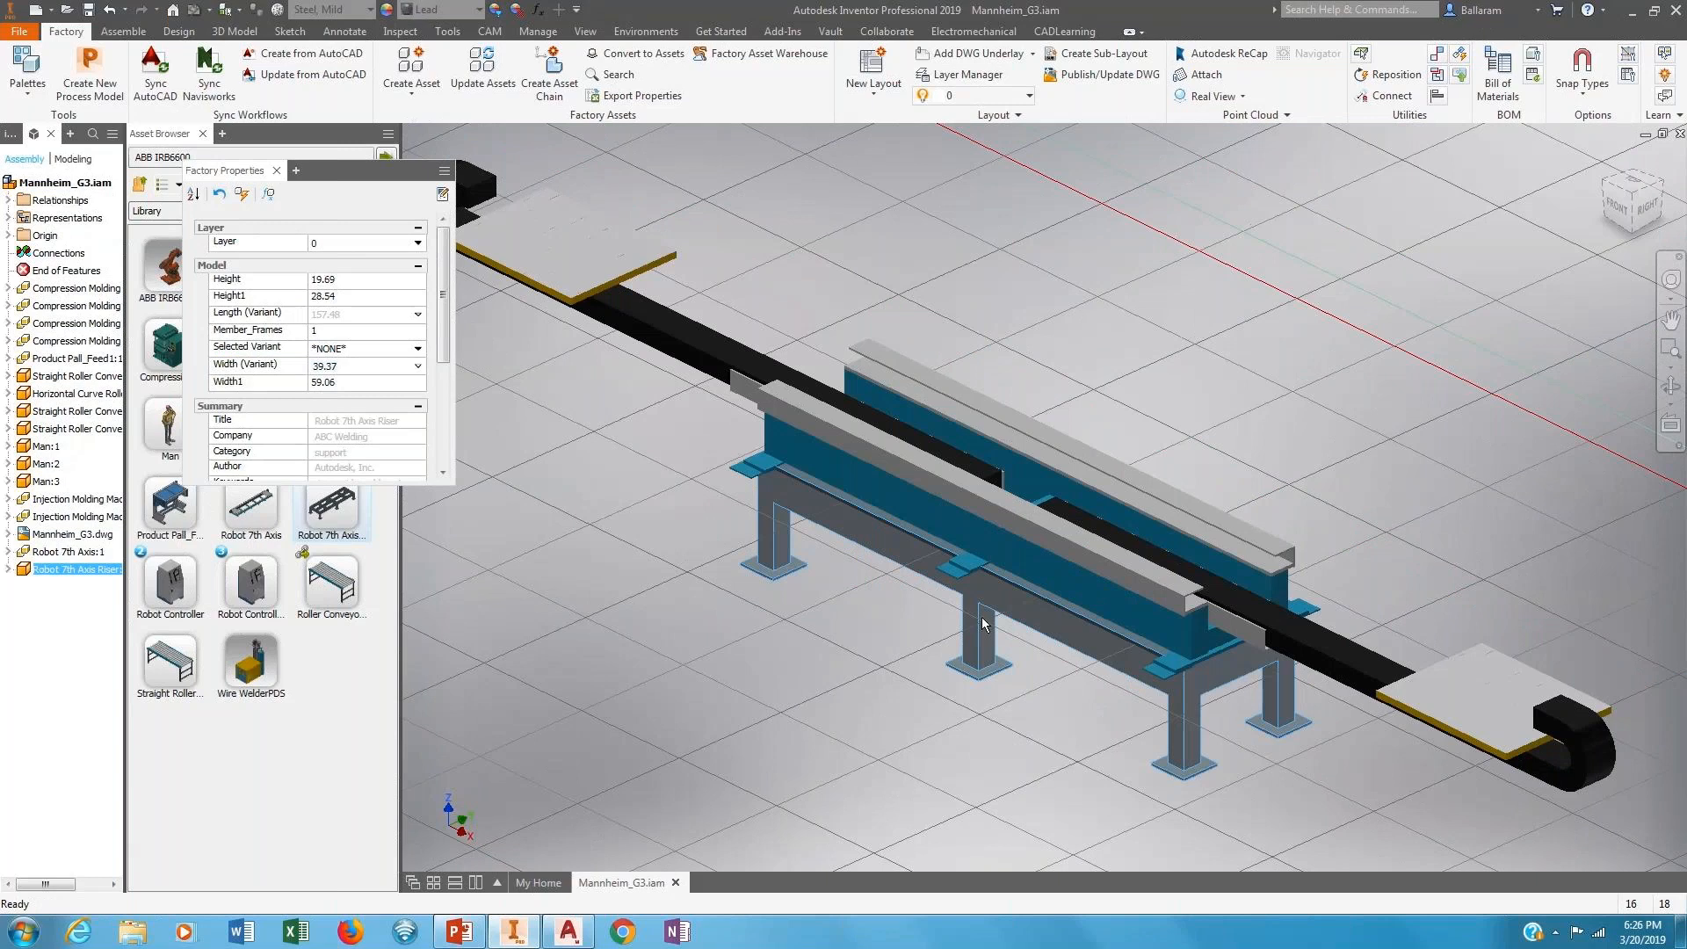
# Delete the Robot 7th Axis track from the riser and place a new Robot 7th Axis asset onto the riser.
pyautogui.scroll(-3, 982, 616)
pyautogui.click(978, 530)
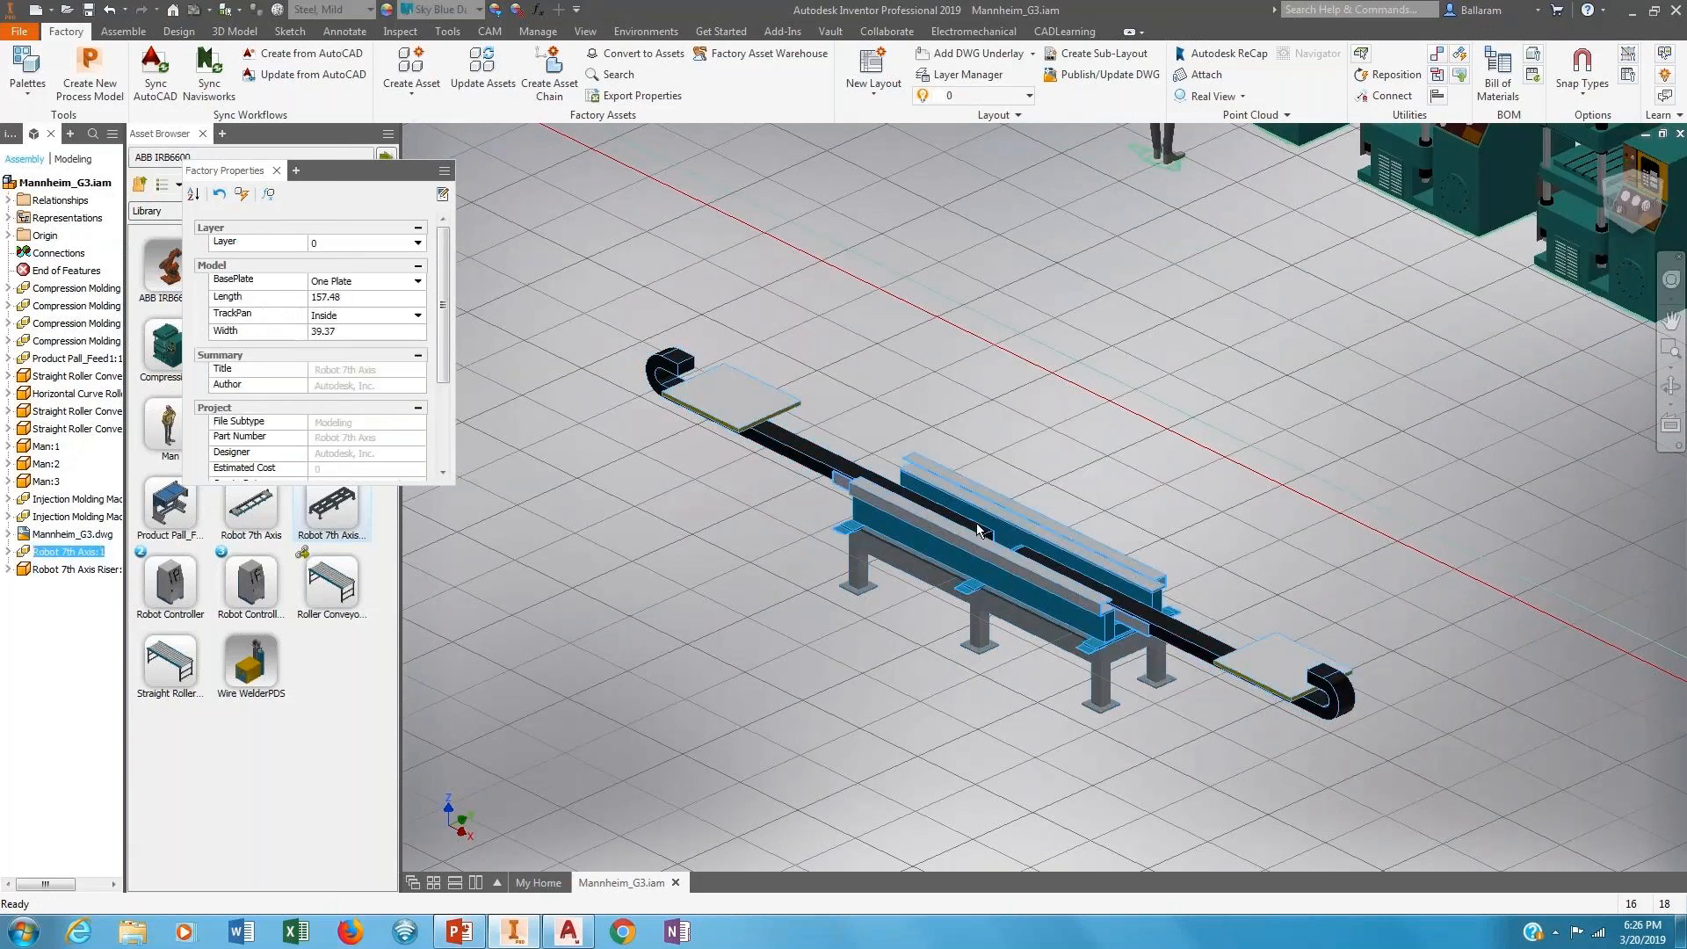
pyautogui.press('Delete')
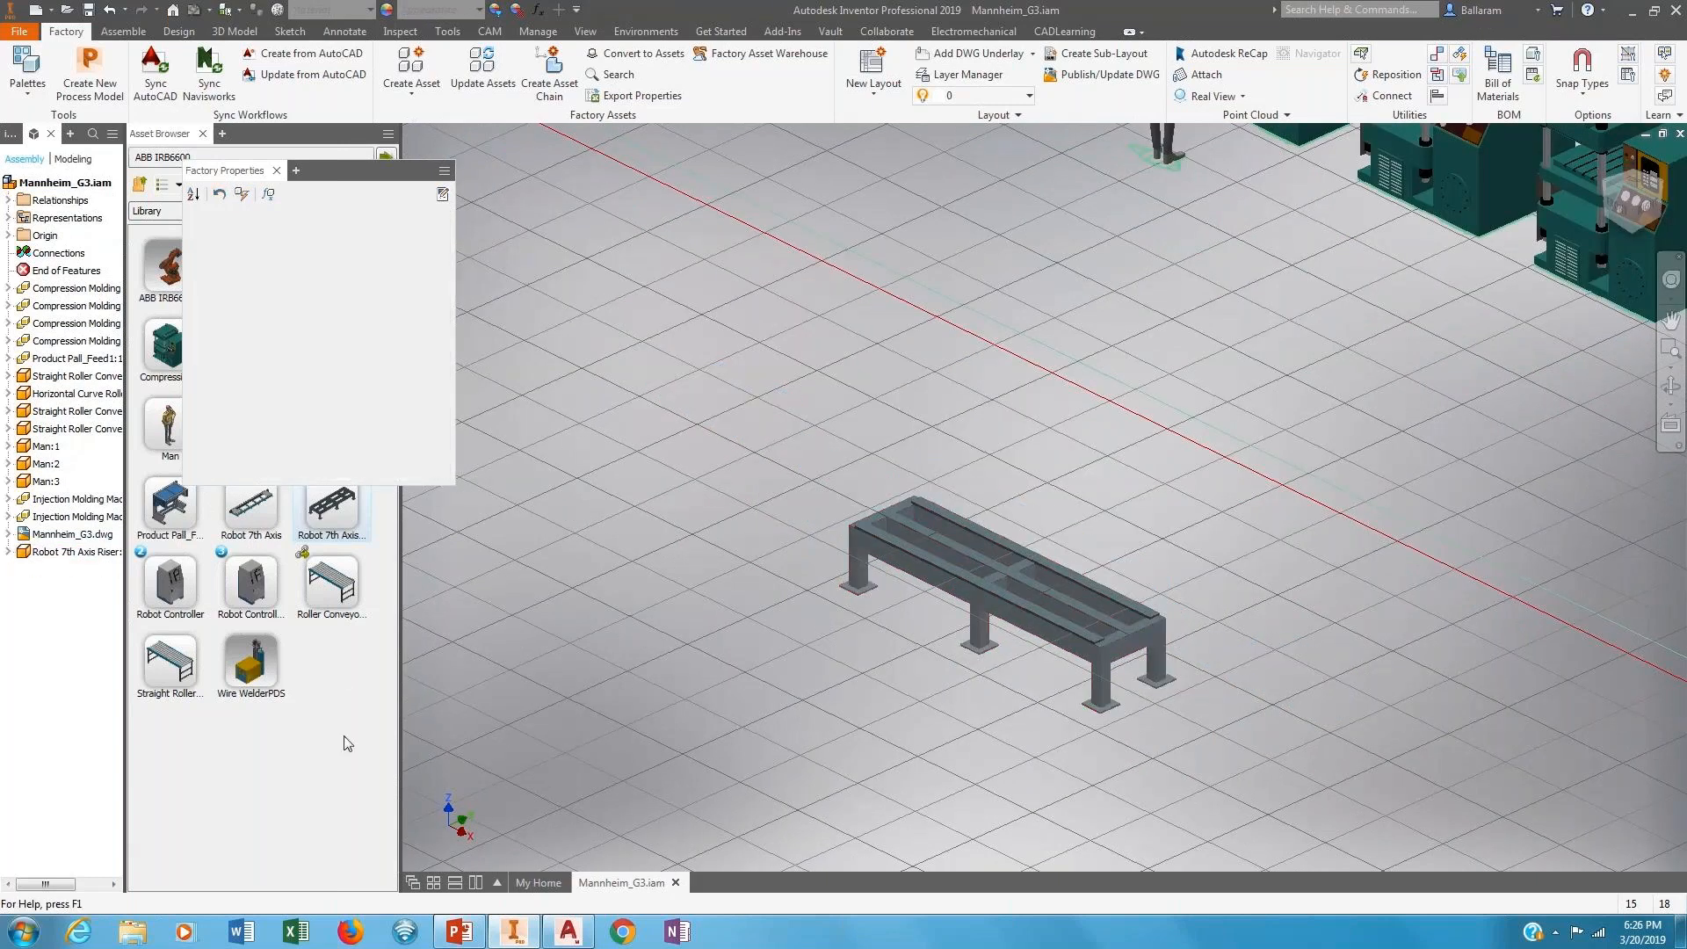
pyautogui.moveTo(252, 516); pyautogui.dragTo(1009, 571)
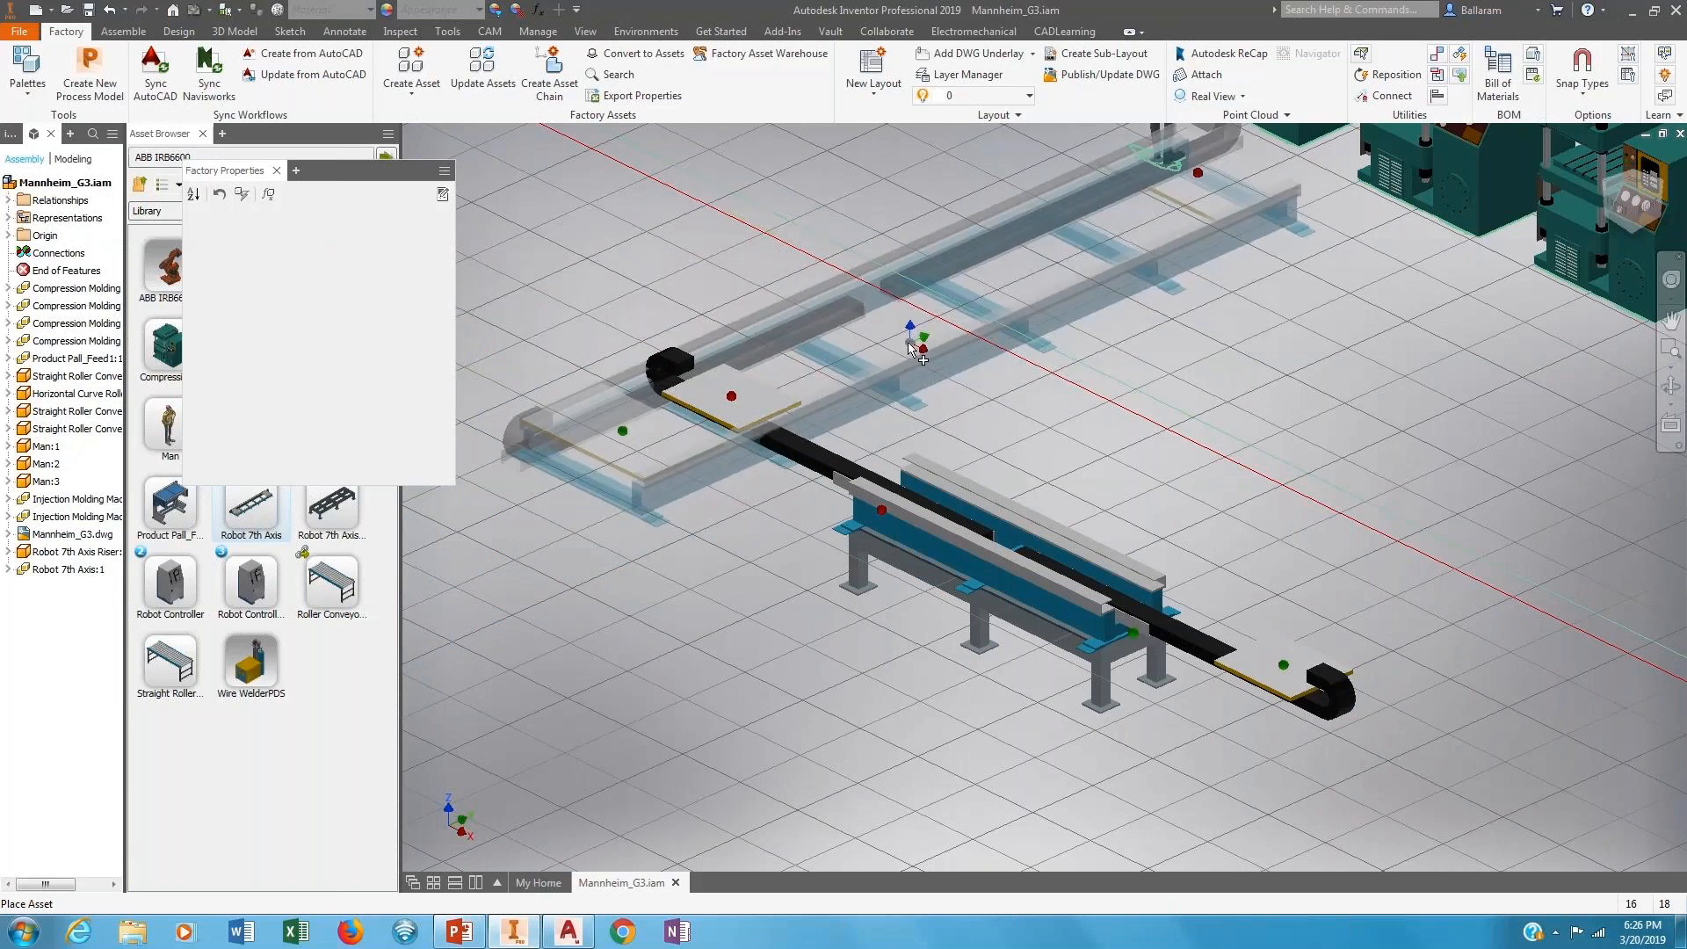
pyautogui.press('Escape')
# Set the newly placed Robot 7th Axis track's TrackPan option to Outside, apply it and inspect the track from above.
pyautogui.click(756, 389)
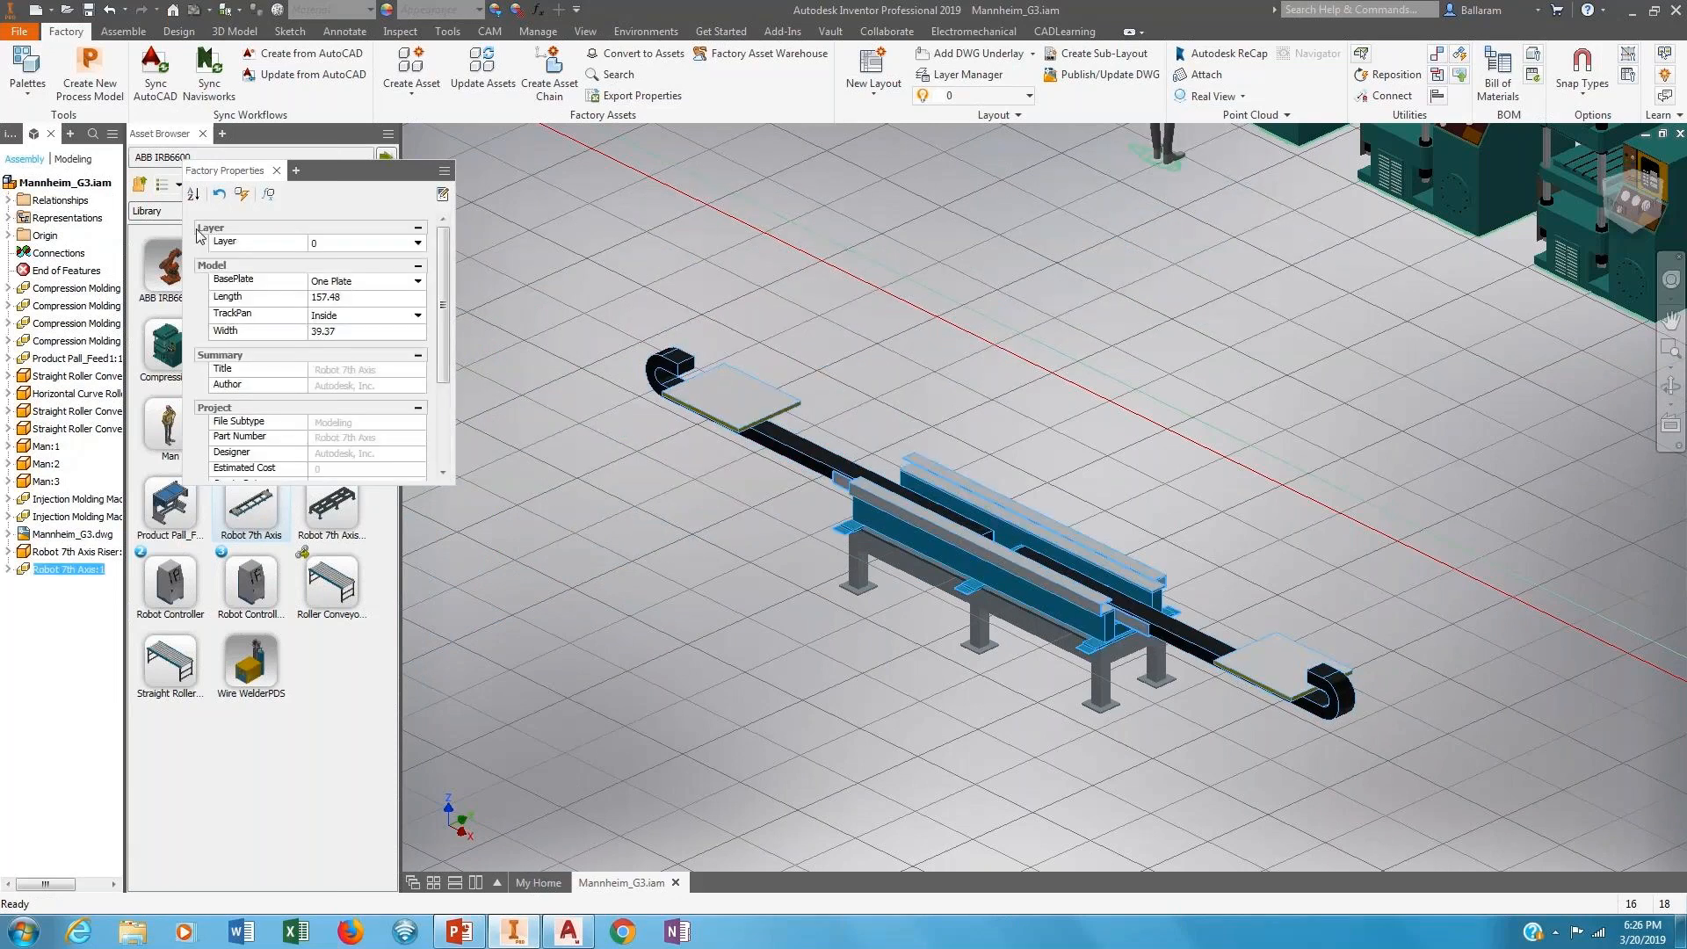
pyautogui.click(354, 315)
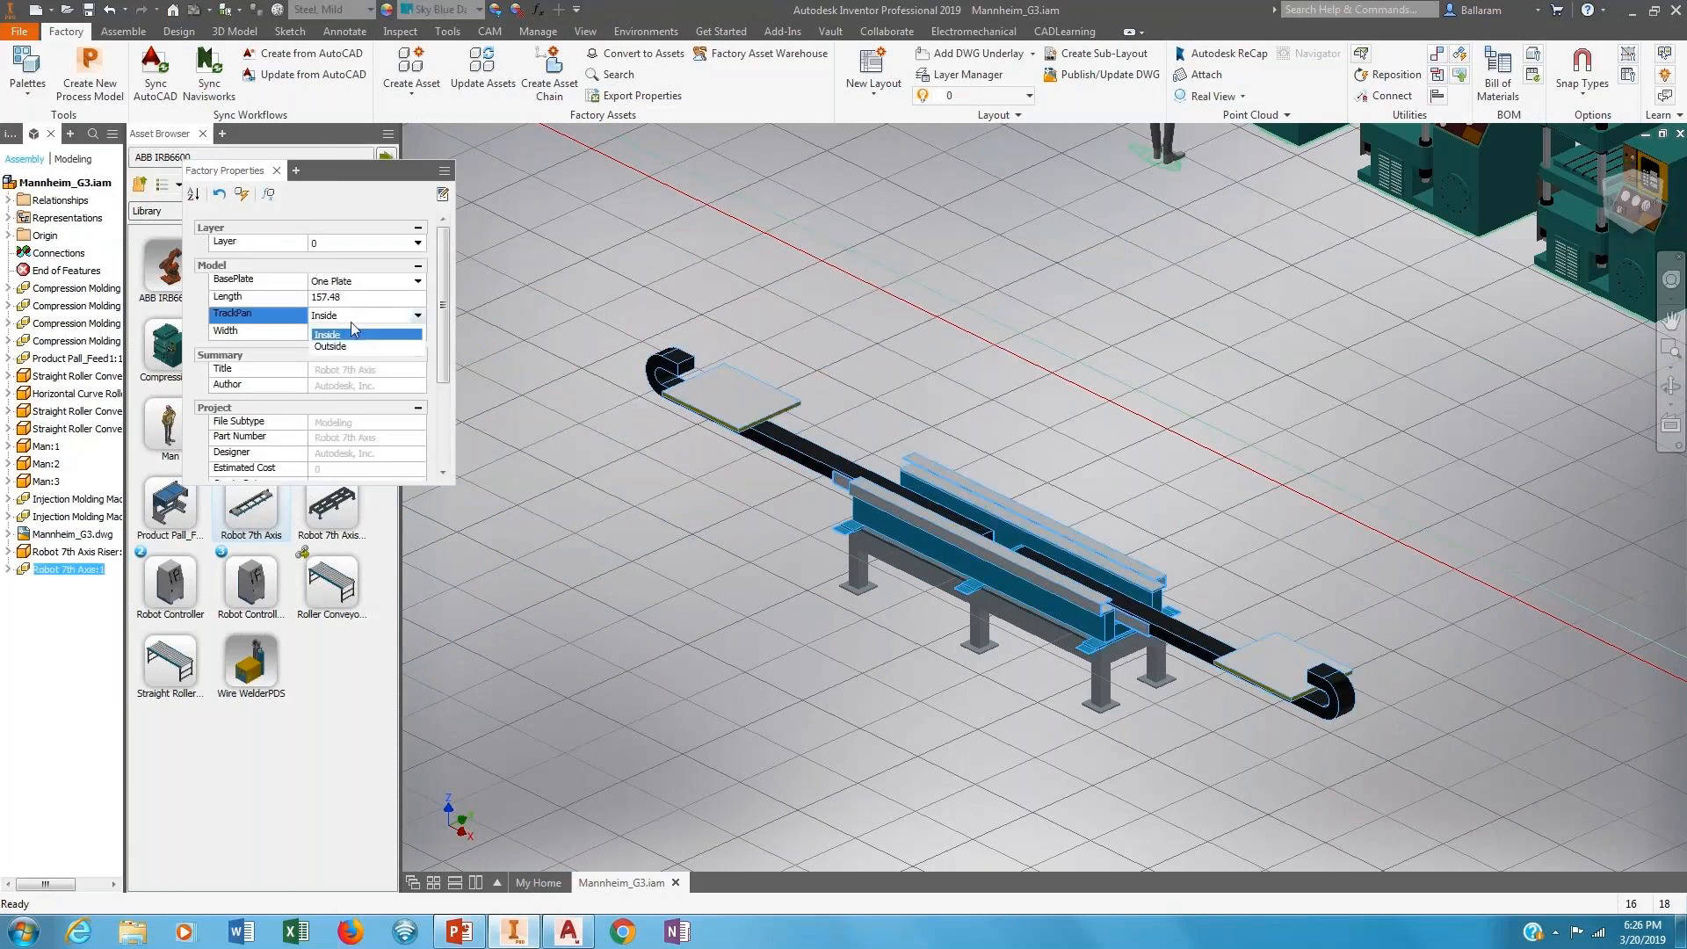
pyautogui.click(352, 346)
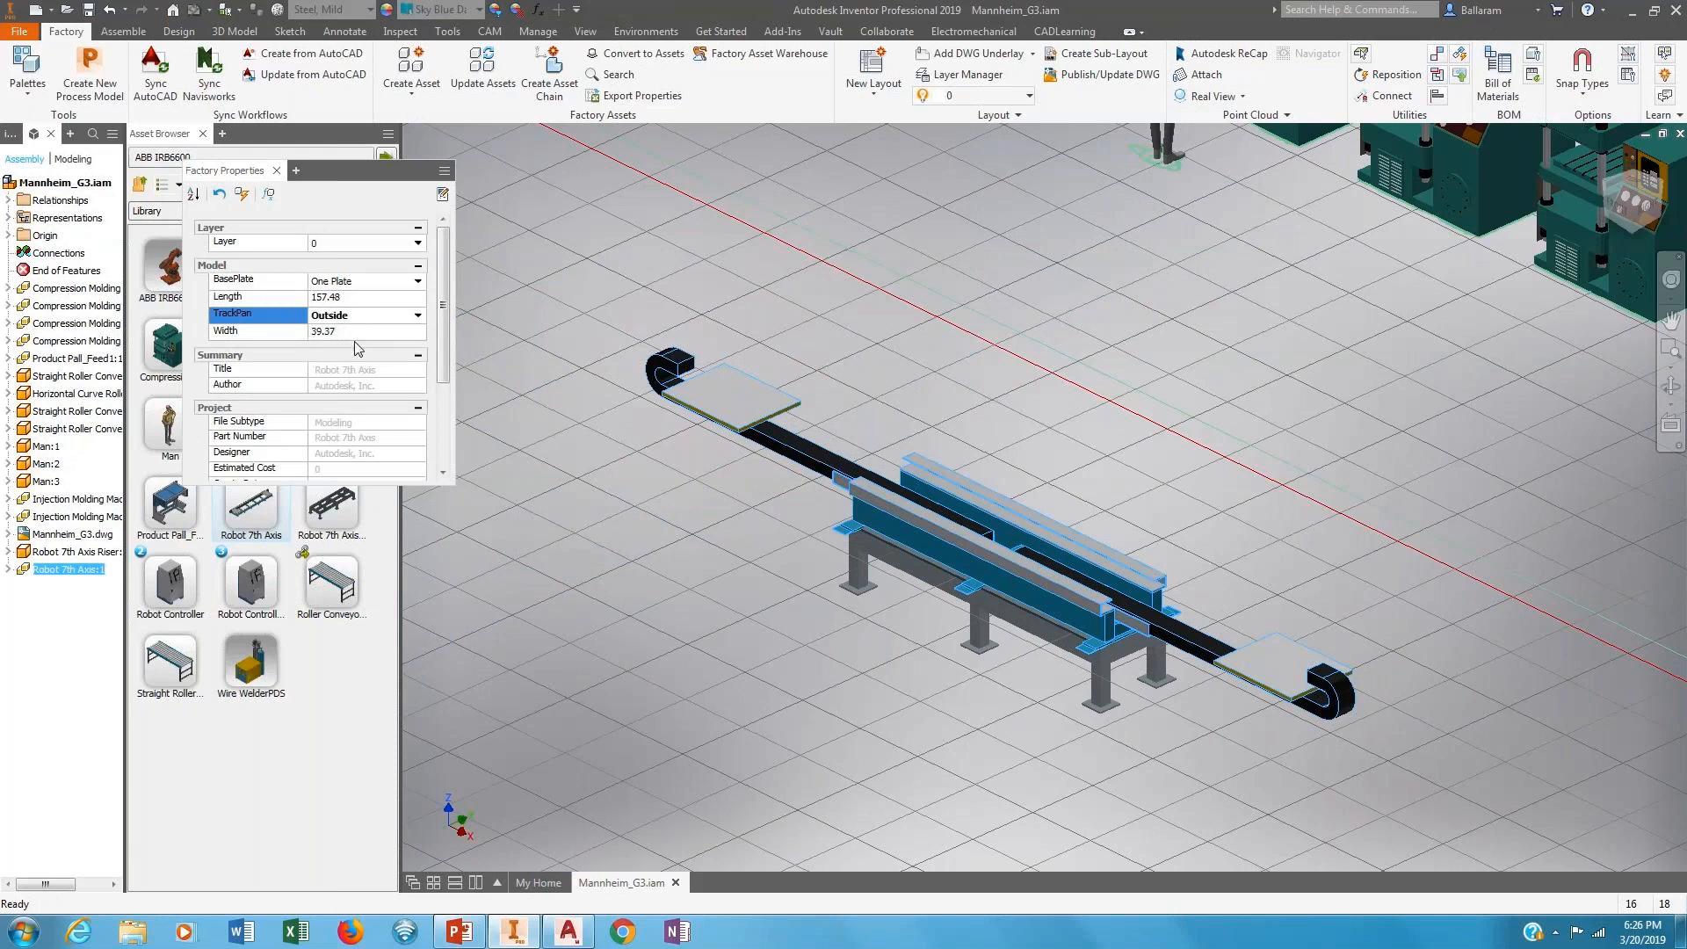
pyautogui.click(241, 194)
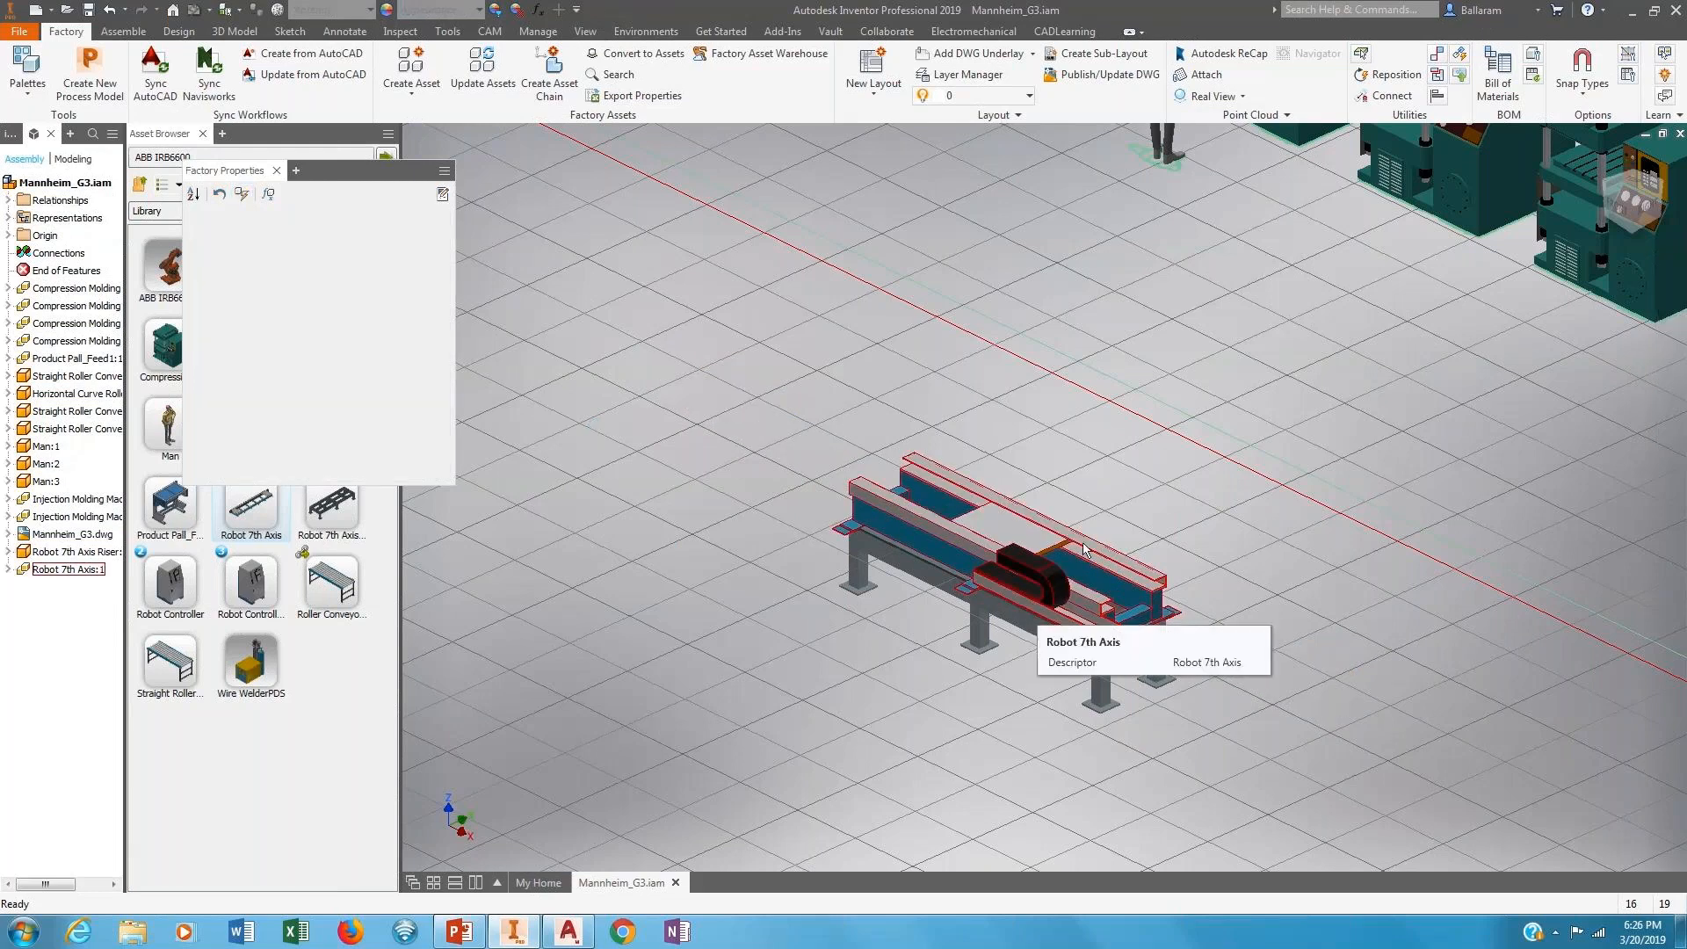
pyautogui.keyDown('shift'); pyautogui.moveTo(1088, 551); pyautogui.dragTo(1012, 598, button='middle'); pyautogui.keyUp('shift')
pyautogui.scroll(-4, 1012, 598)
pyautogui.scroll(3, 1010, 590)
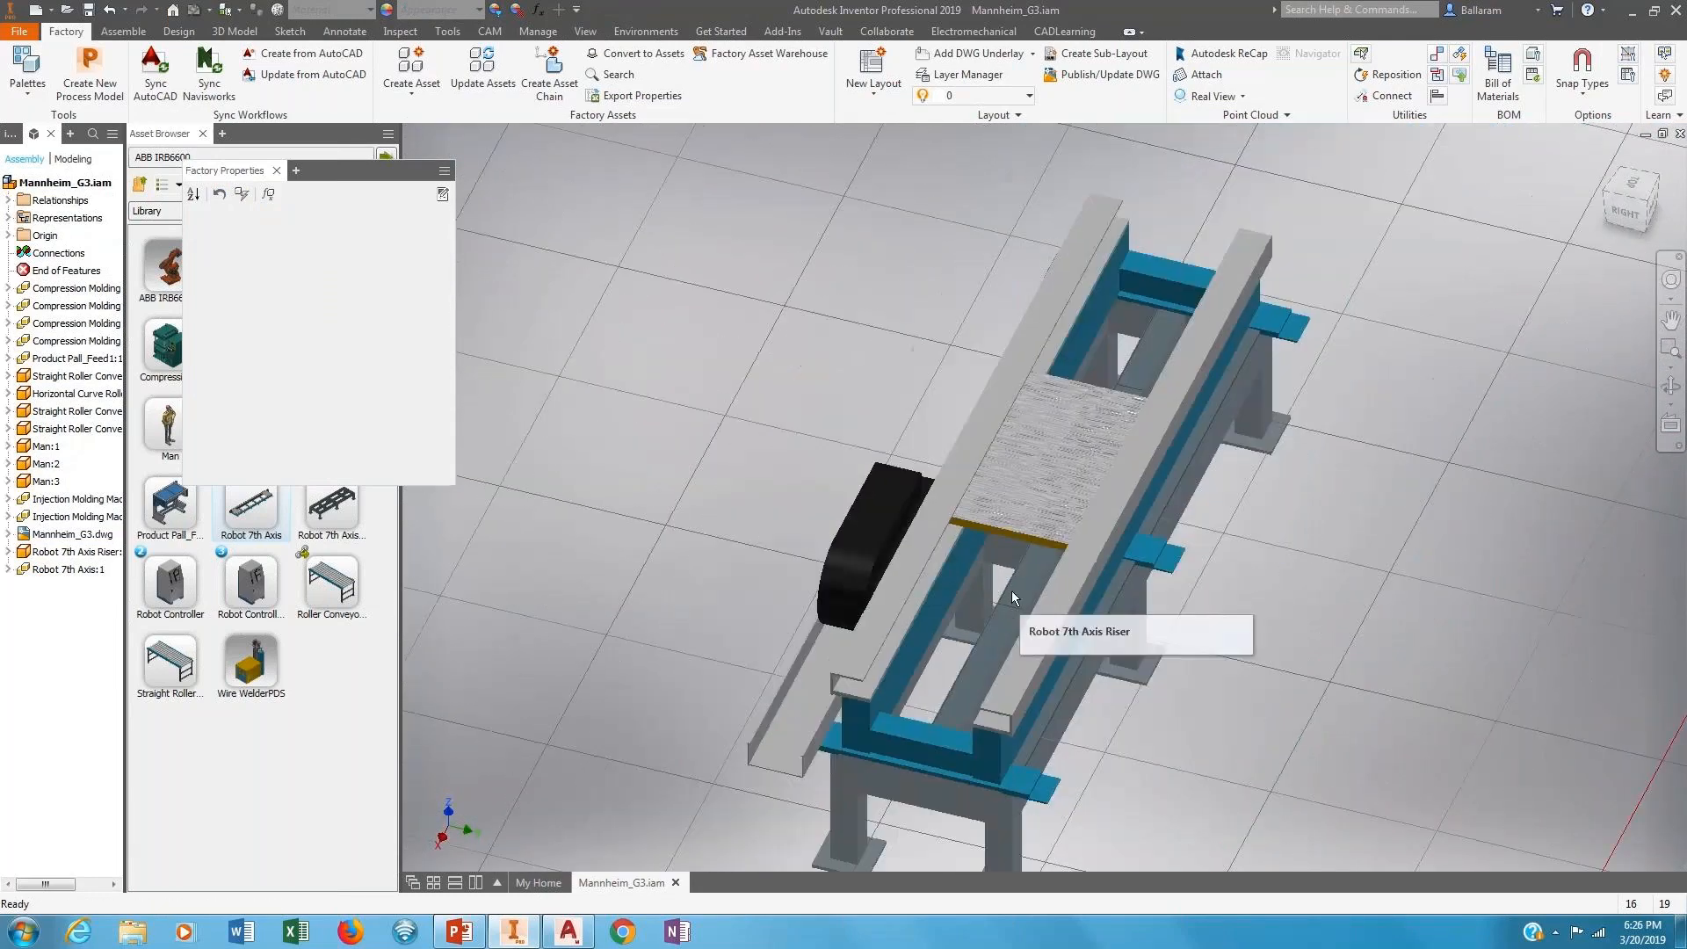
# Set the TrackPan option of the Robot 7th Axis track back to Inside and apply the change.
pyautogui.click(940, 726)
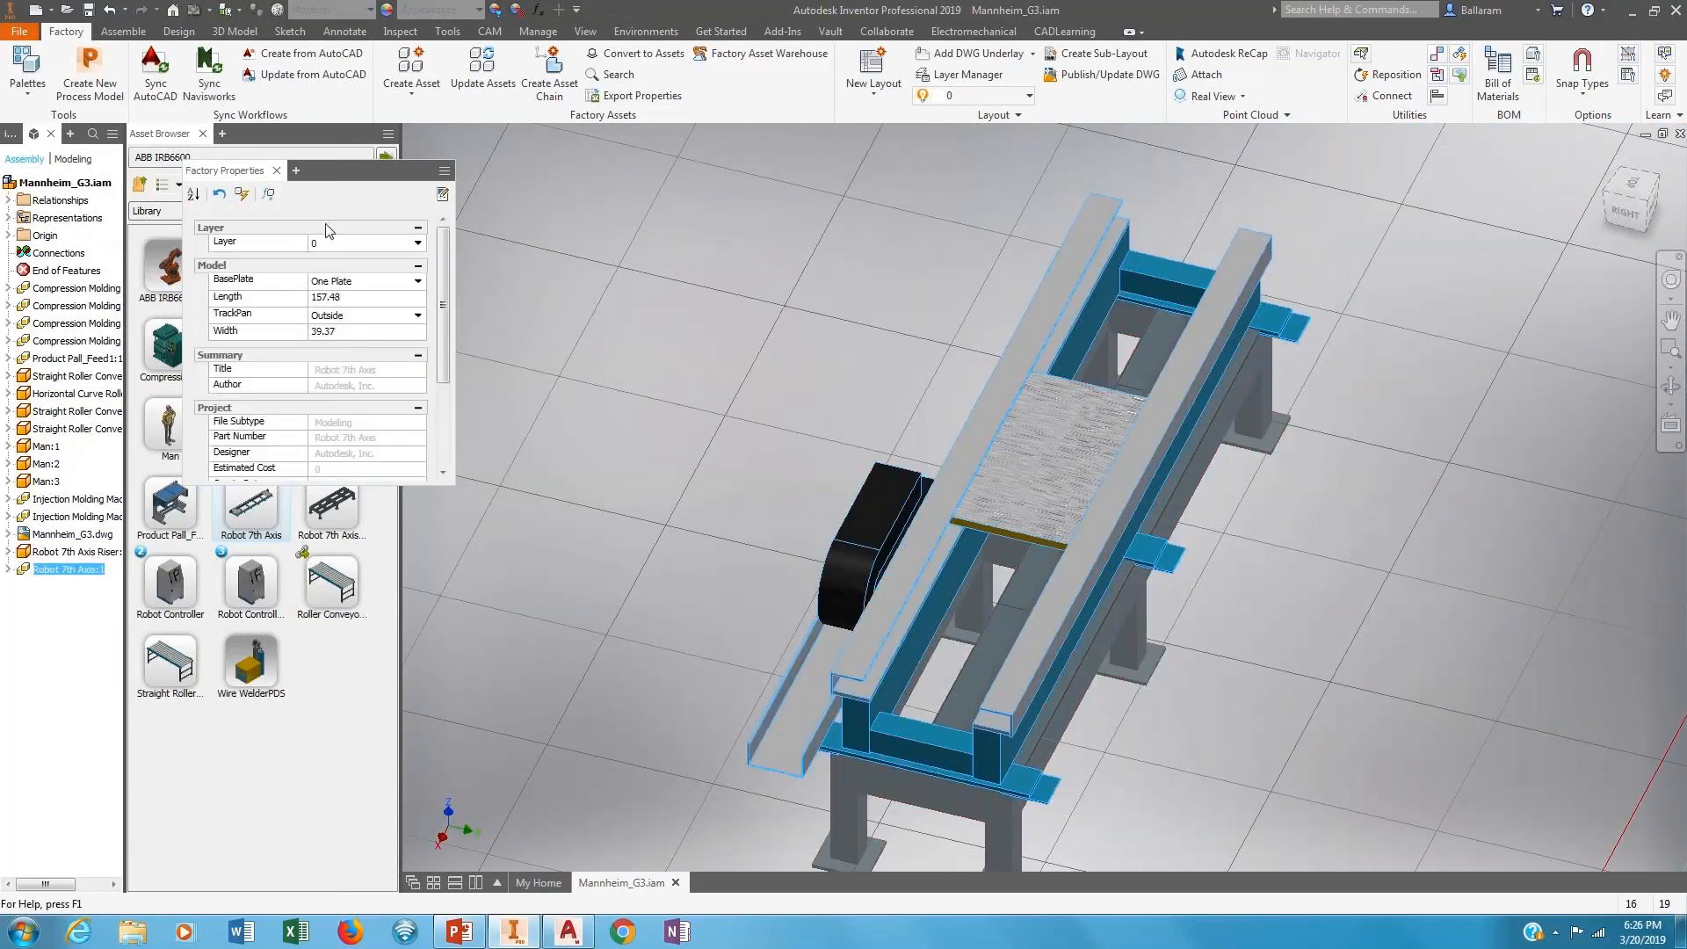
pyautogui.click(345, 316)
pyautogui.click(341, 336)
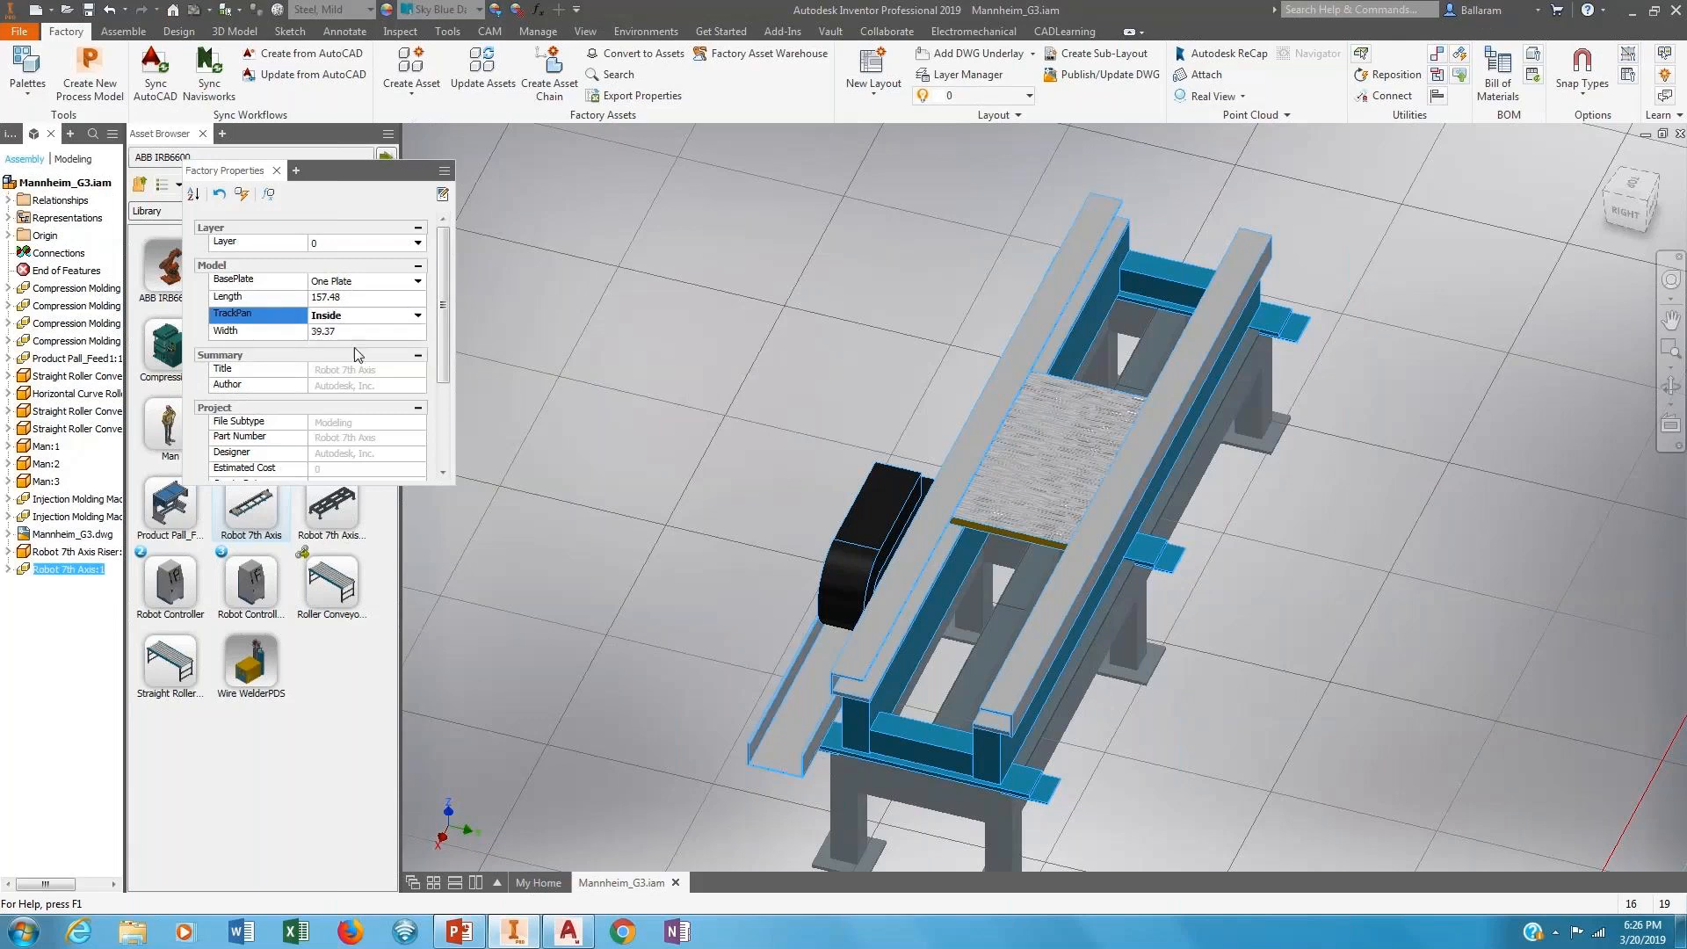
pyautogui.click(237, 193)
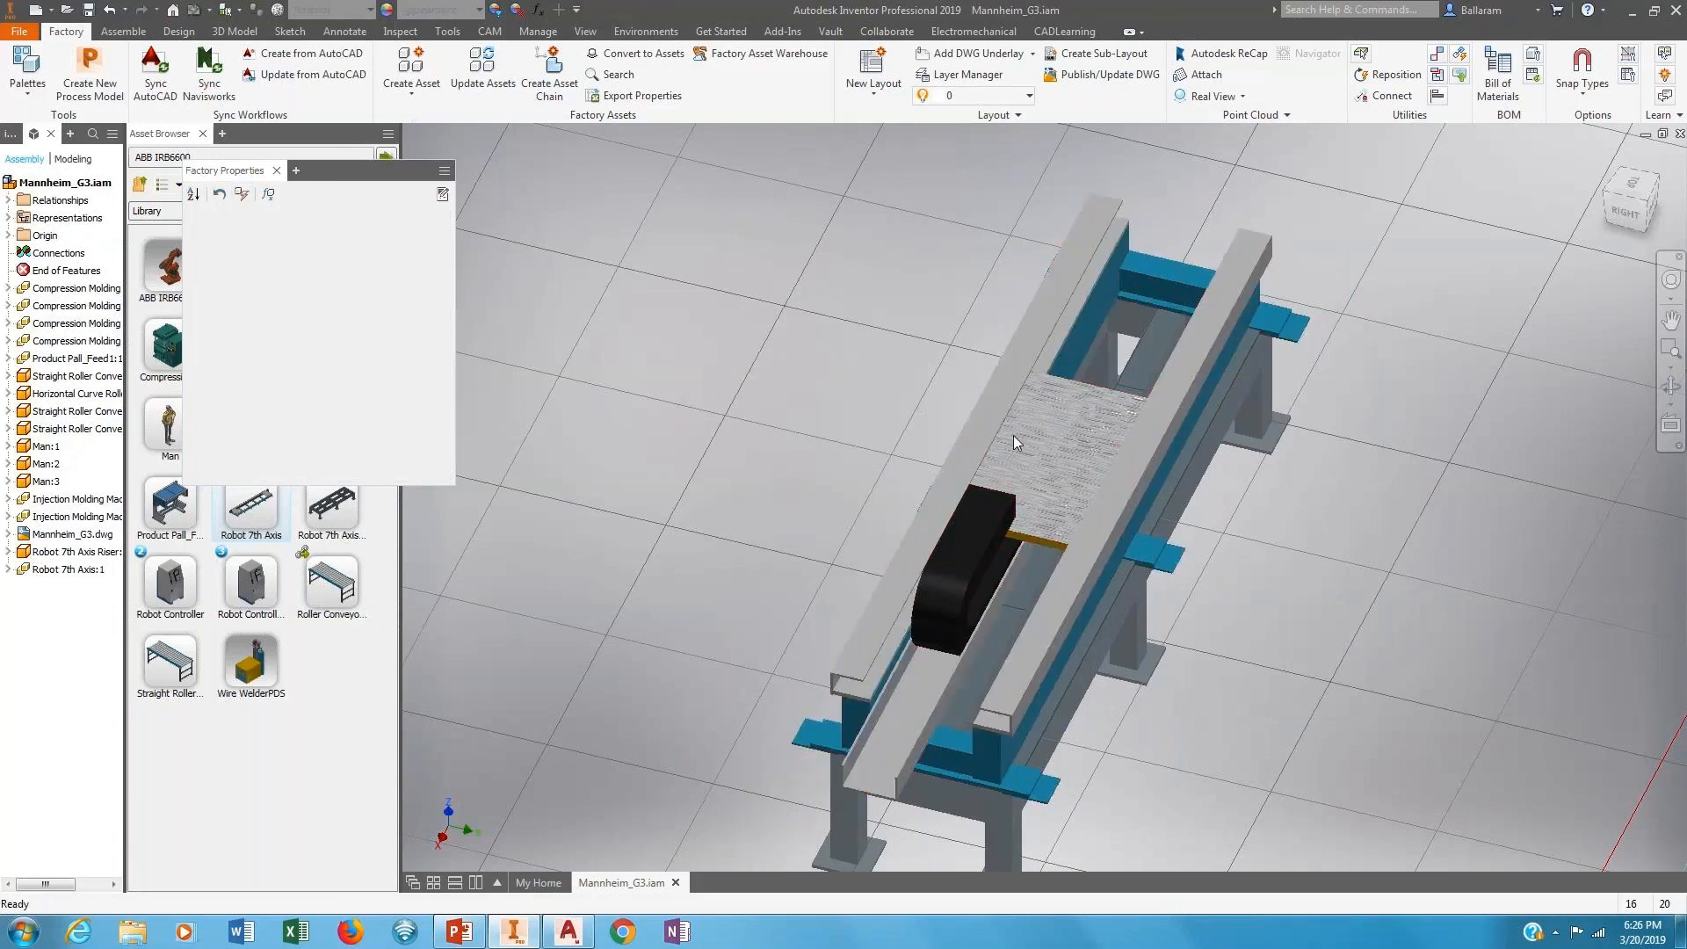
pyautogui.keyDown('shift'); pyautogui.moveTo(861, 505); pyautogui.dragTo(1174, 489, button='middle'); pyautogui.keyUp('shift')
pyautogui.scroll(-5, 1071, 497)
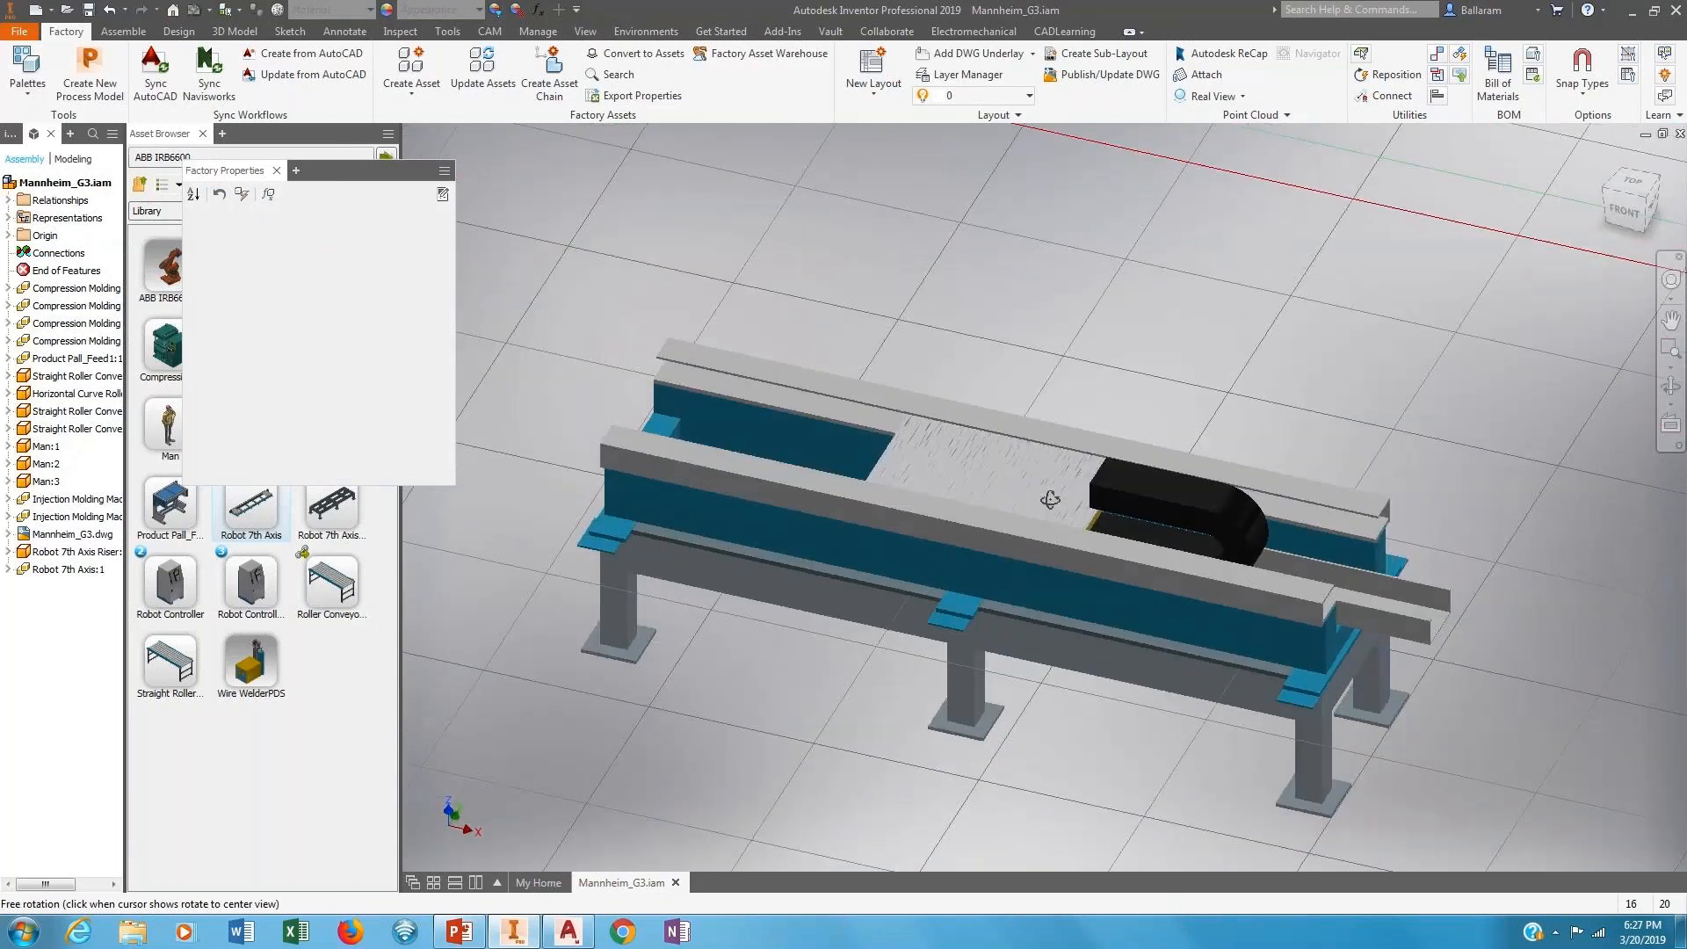
# Synchronize the Mannheim_G3 assembly to AutoCAD, agreeing to save the document first.
pyautogui.scroll(-5, 1036, 507)
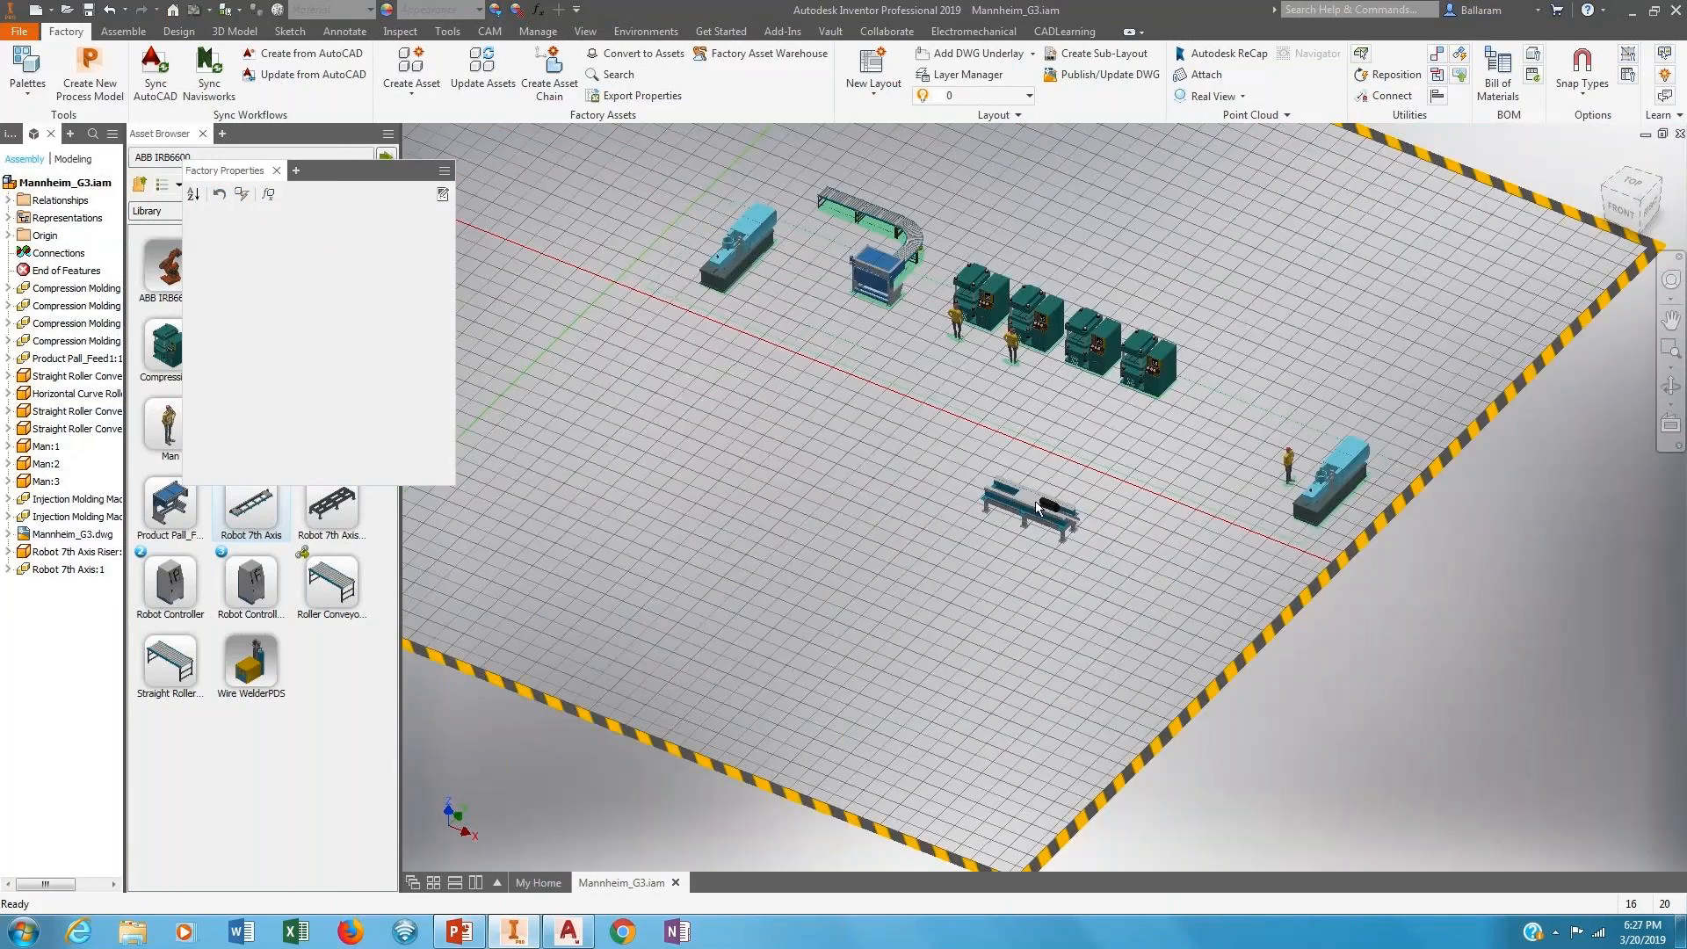
pyautogui.click(1029, 497)
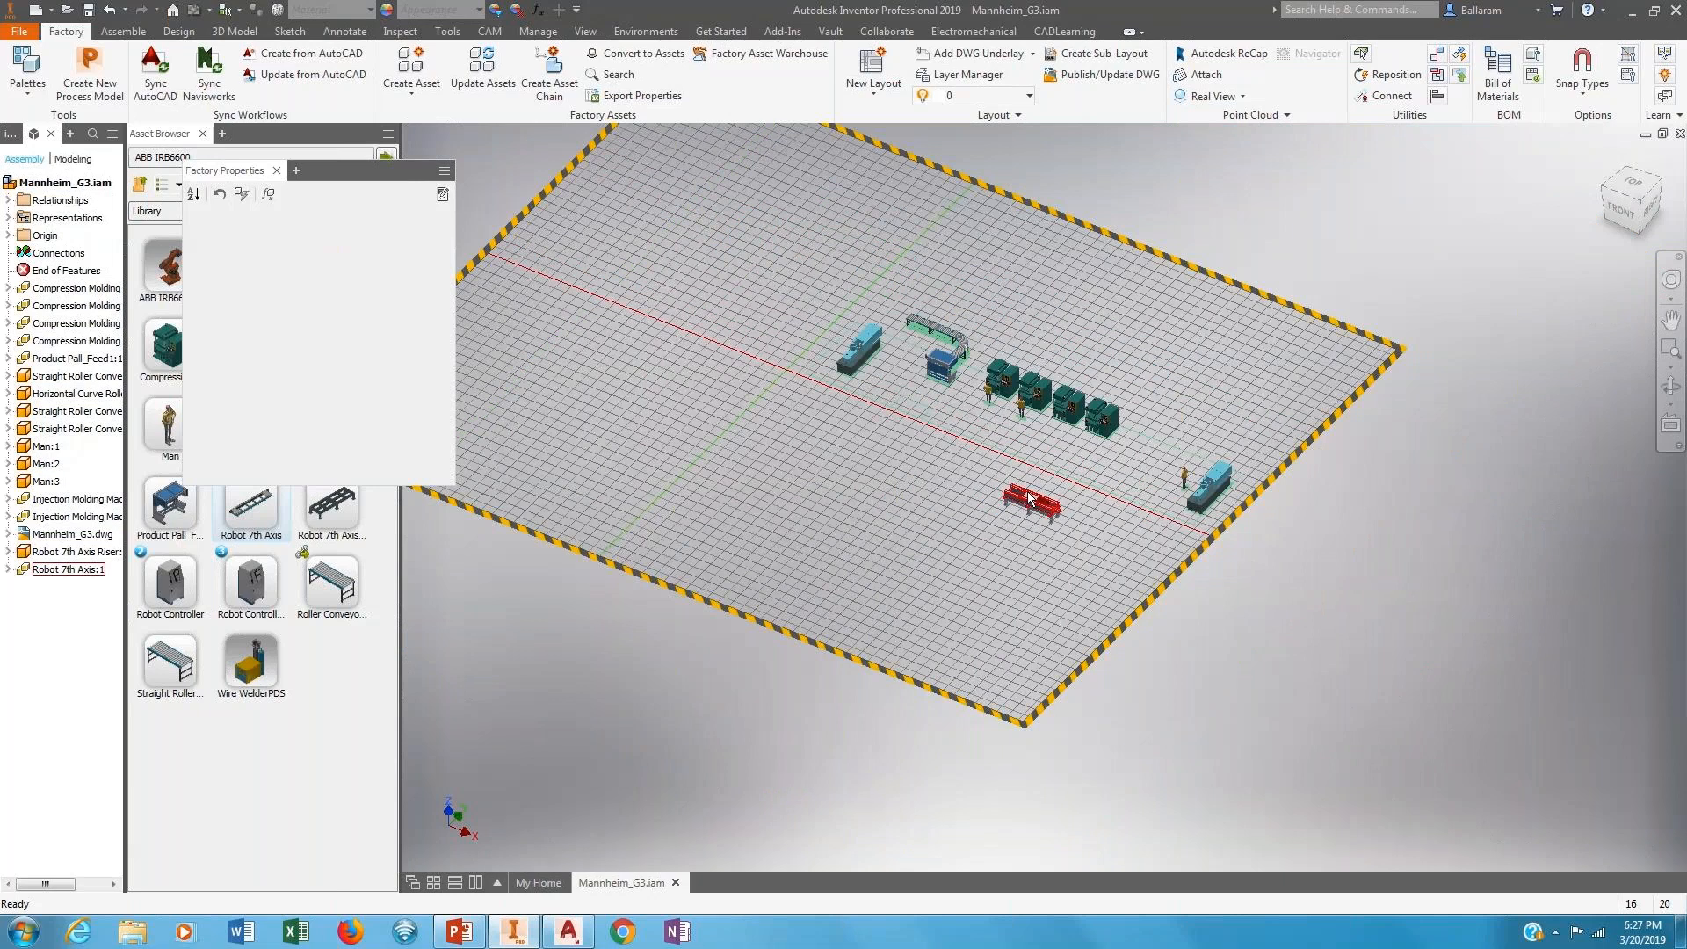
pyautogui.scroll(-3, 1029, 498)
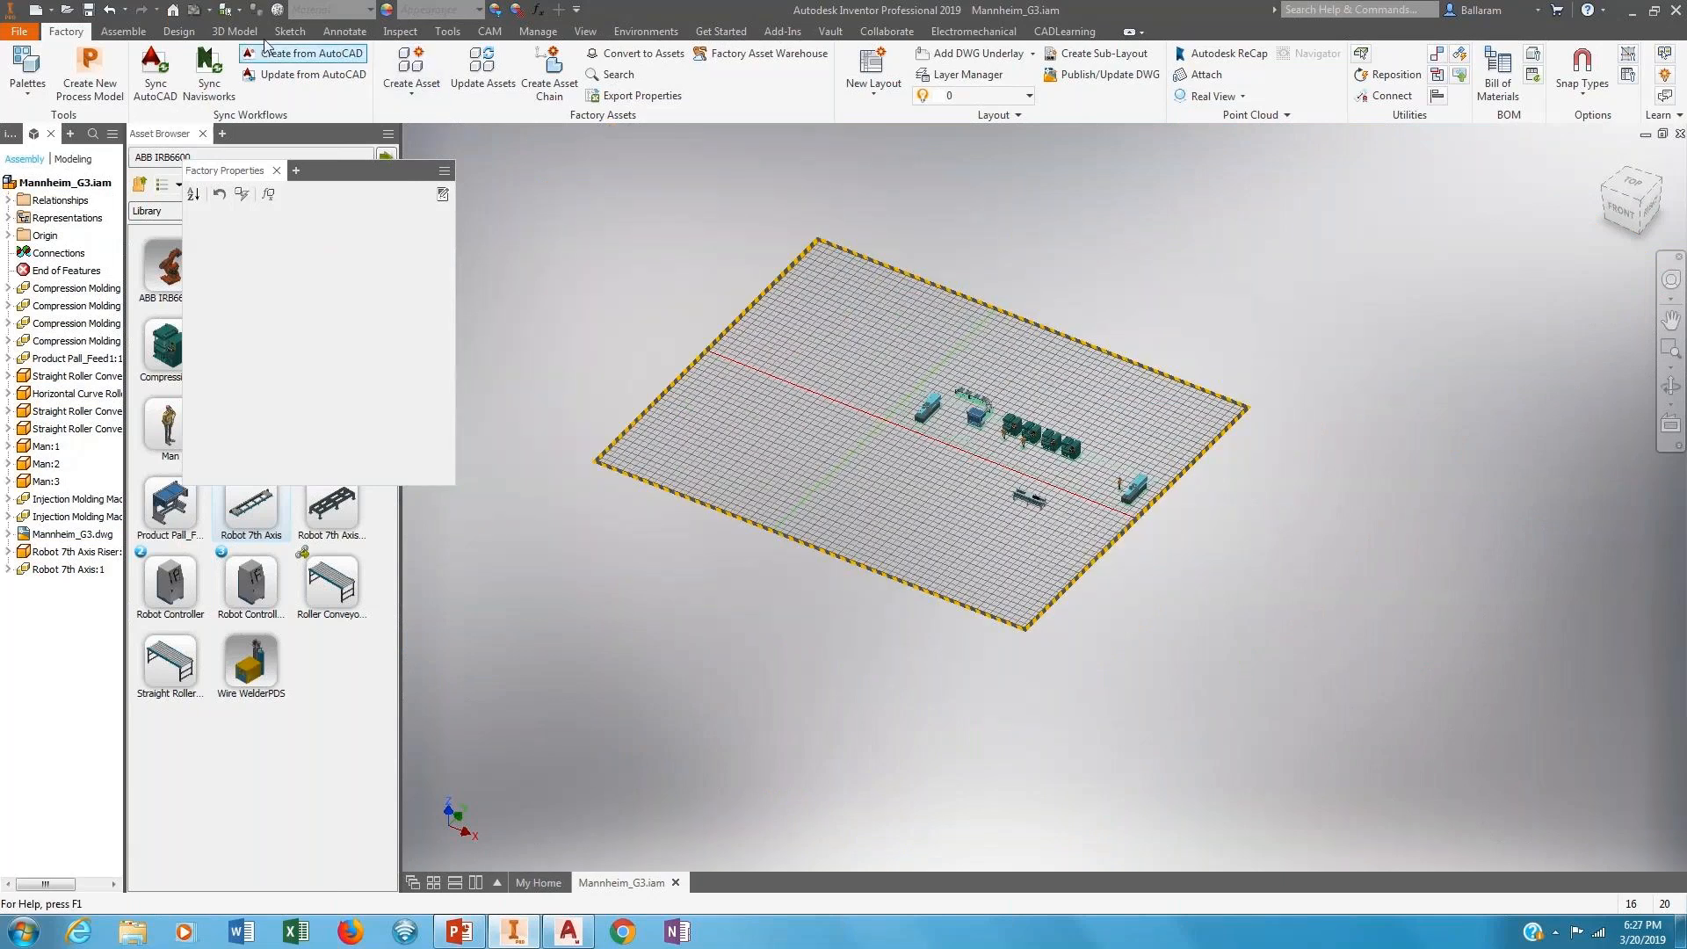
pyautogui.click(173, 60)
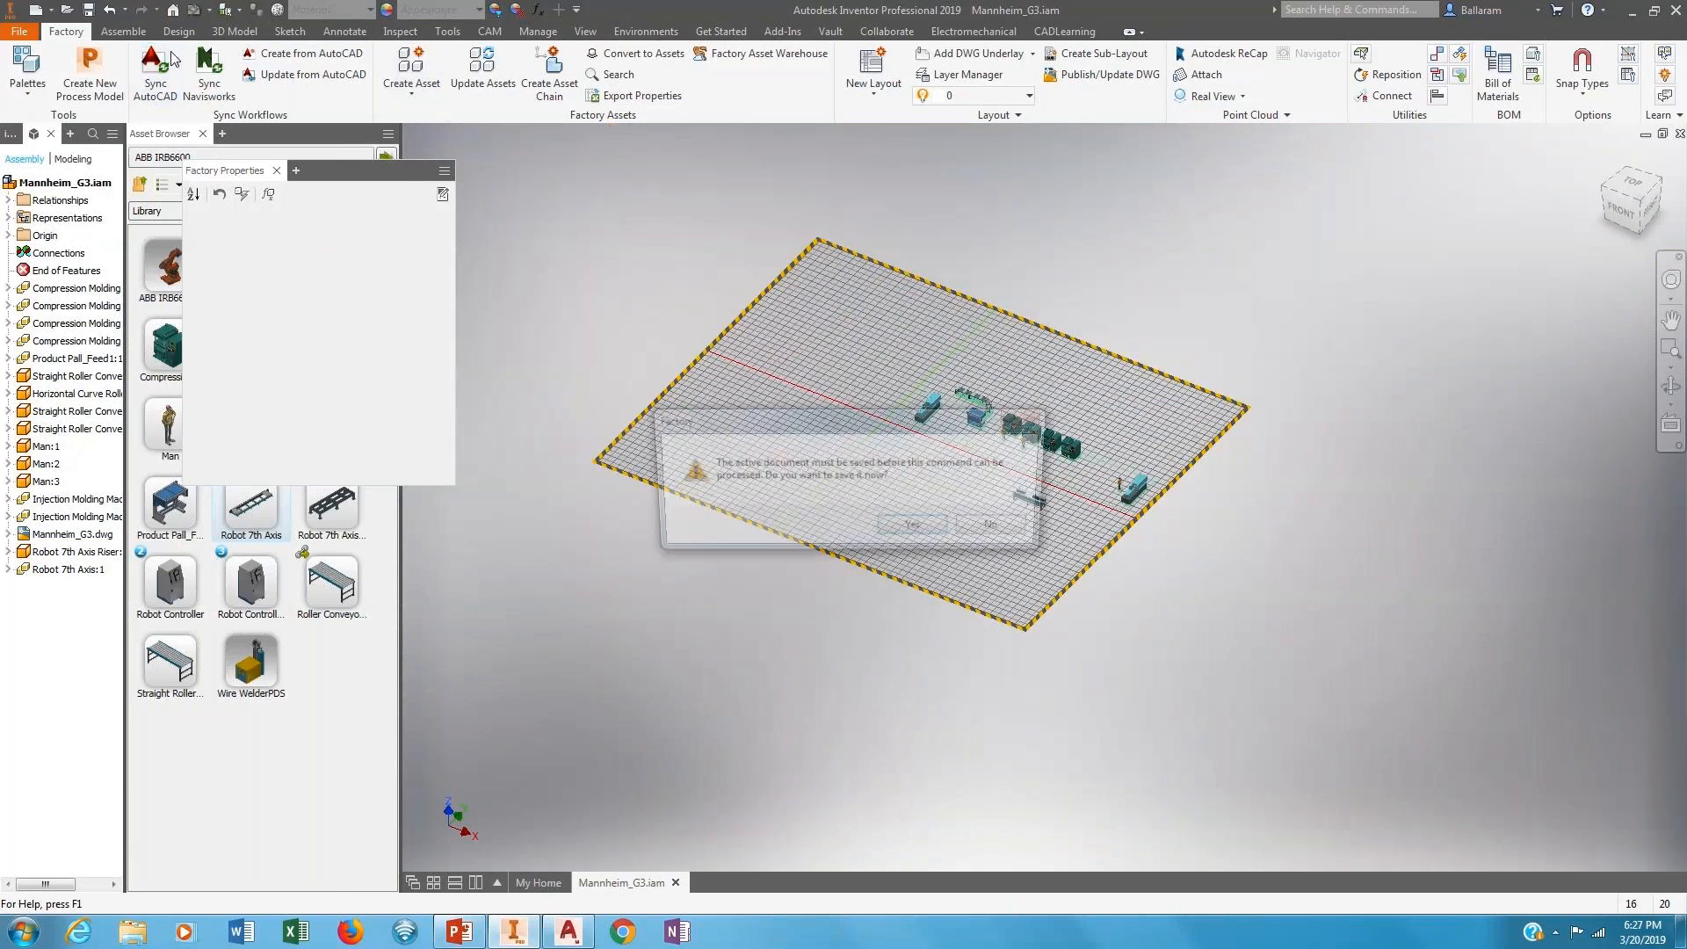
pyautogui.click(915, 528)
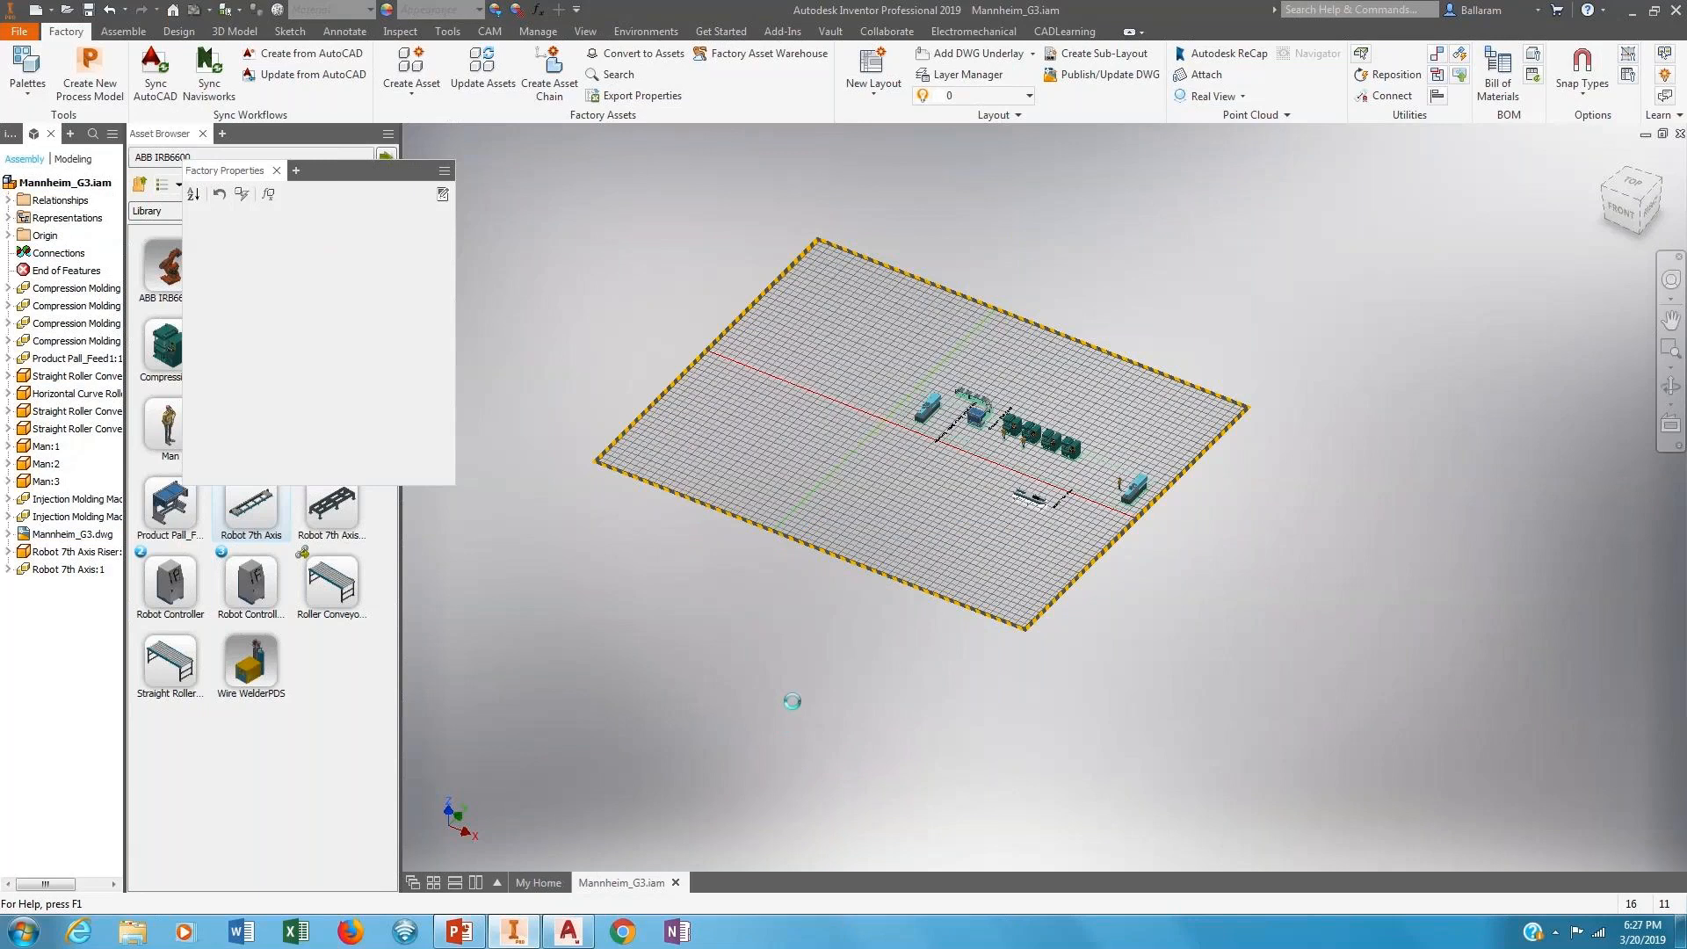
# Switch to AutoCAD Mechanical and bring the whole synced Mannheim_G3 layout with the Robot 7th Axis into view.
pyautogui.click(779, 510)
pyautogui.click(573, 939)
pyautogui.scroll(-2, 571, 726)
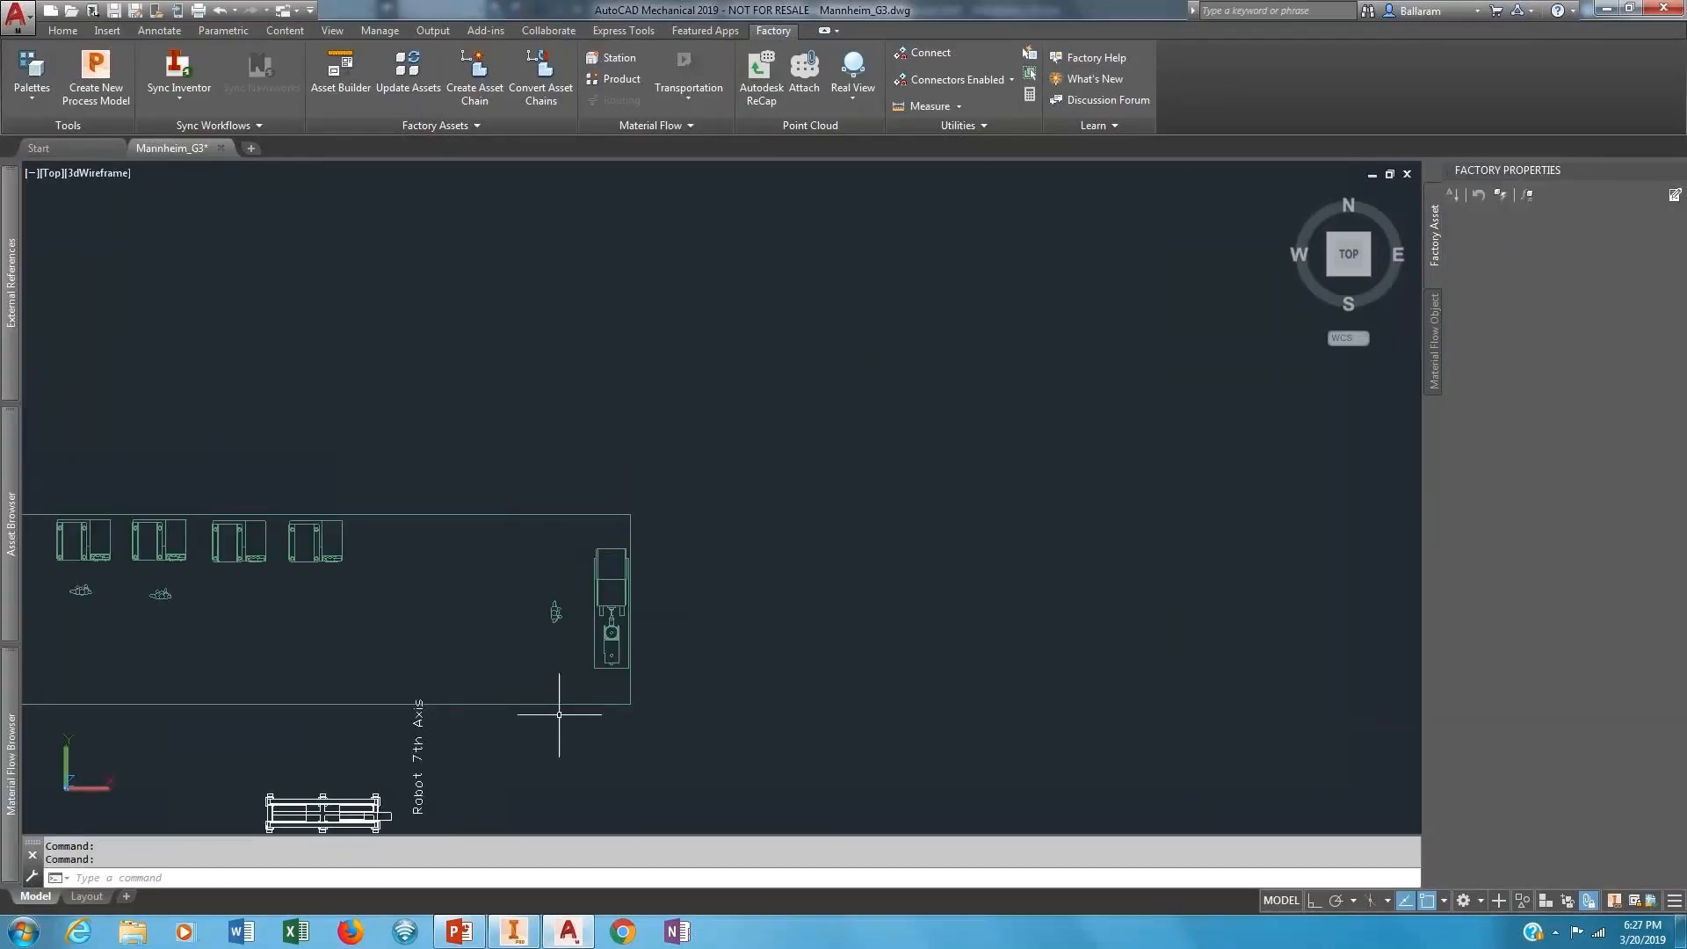
pyautogui.moveTo(559, 715); pyautogui.dragTo(1144, 583, button='middle')
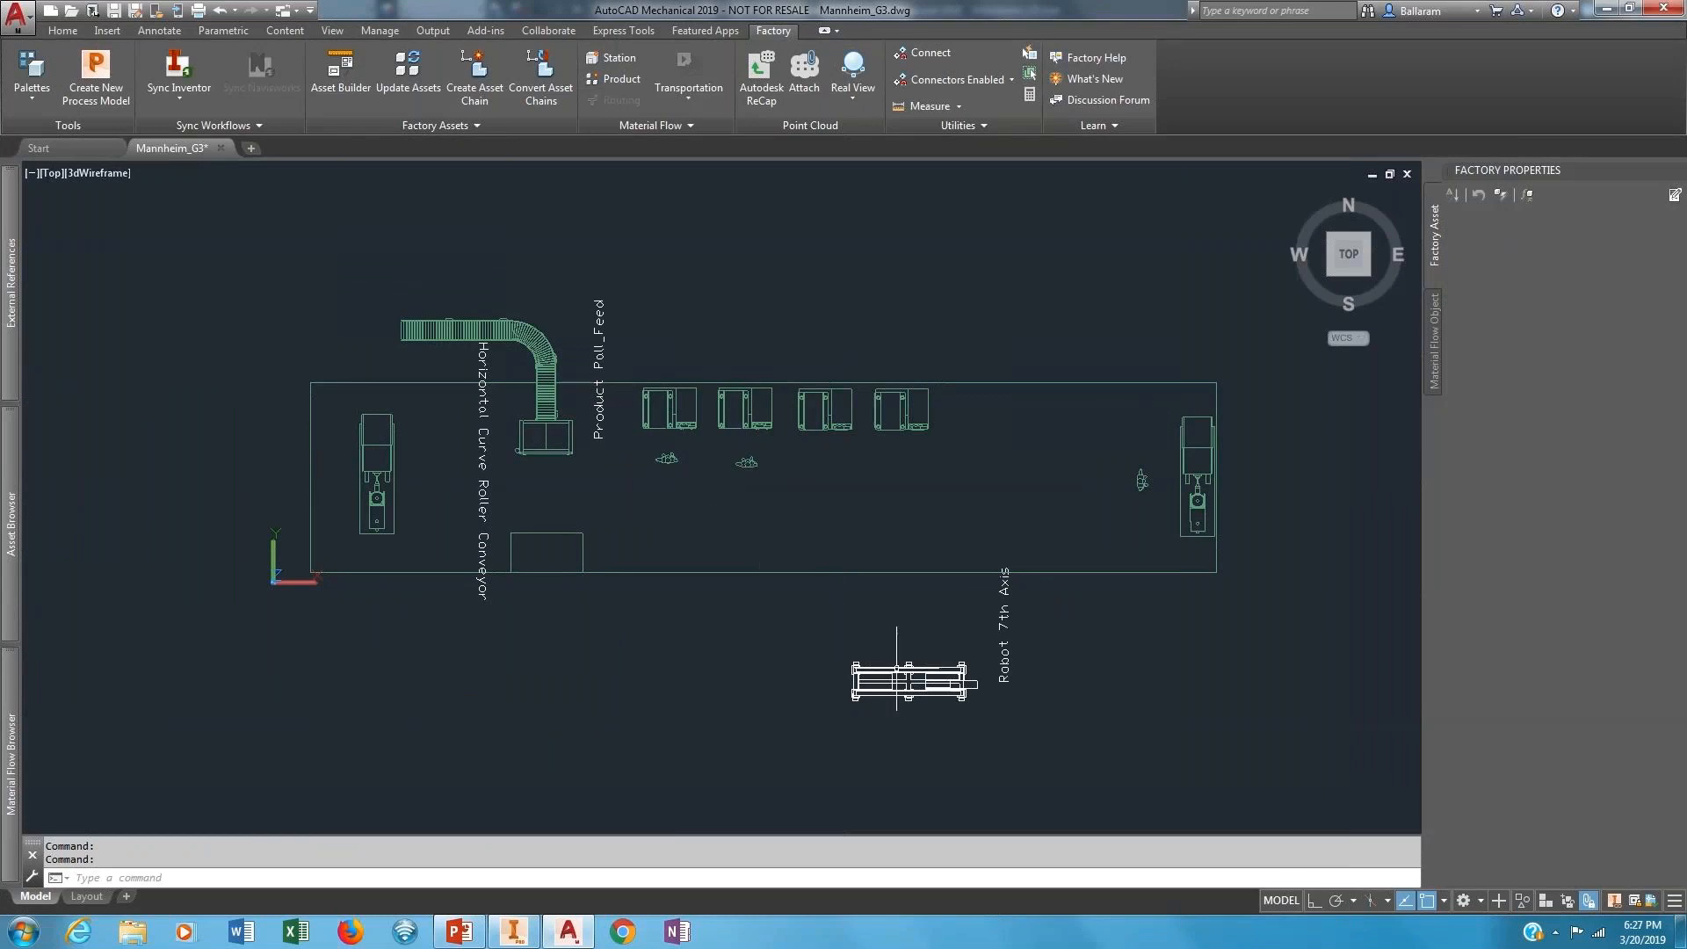
# Move the Robot 7th Axis block by its centre grip into the layout outline, beneath the compression molding machines.
pyautogui.click(903, 676)
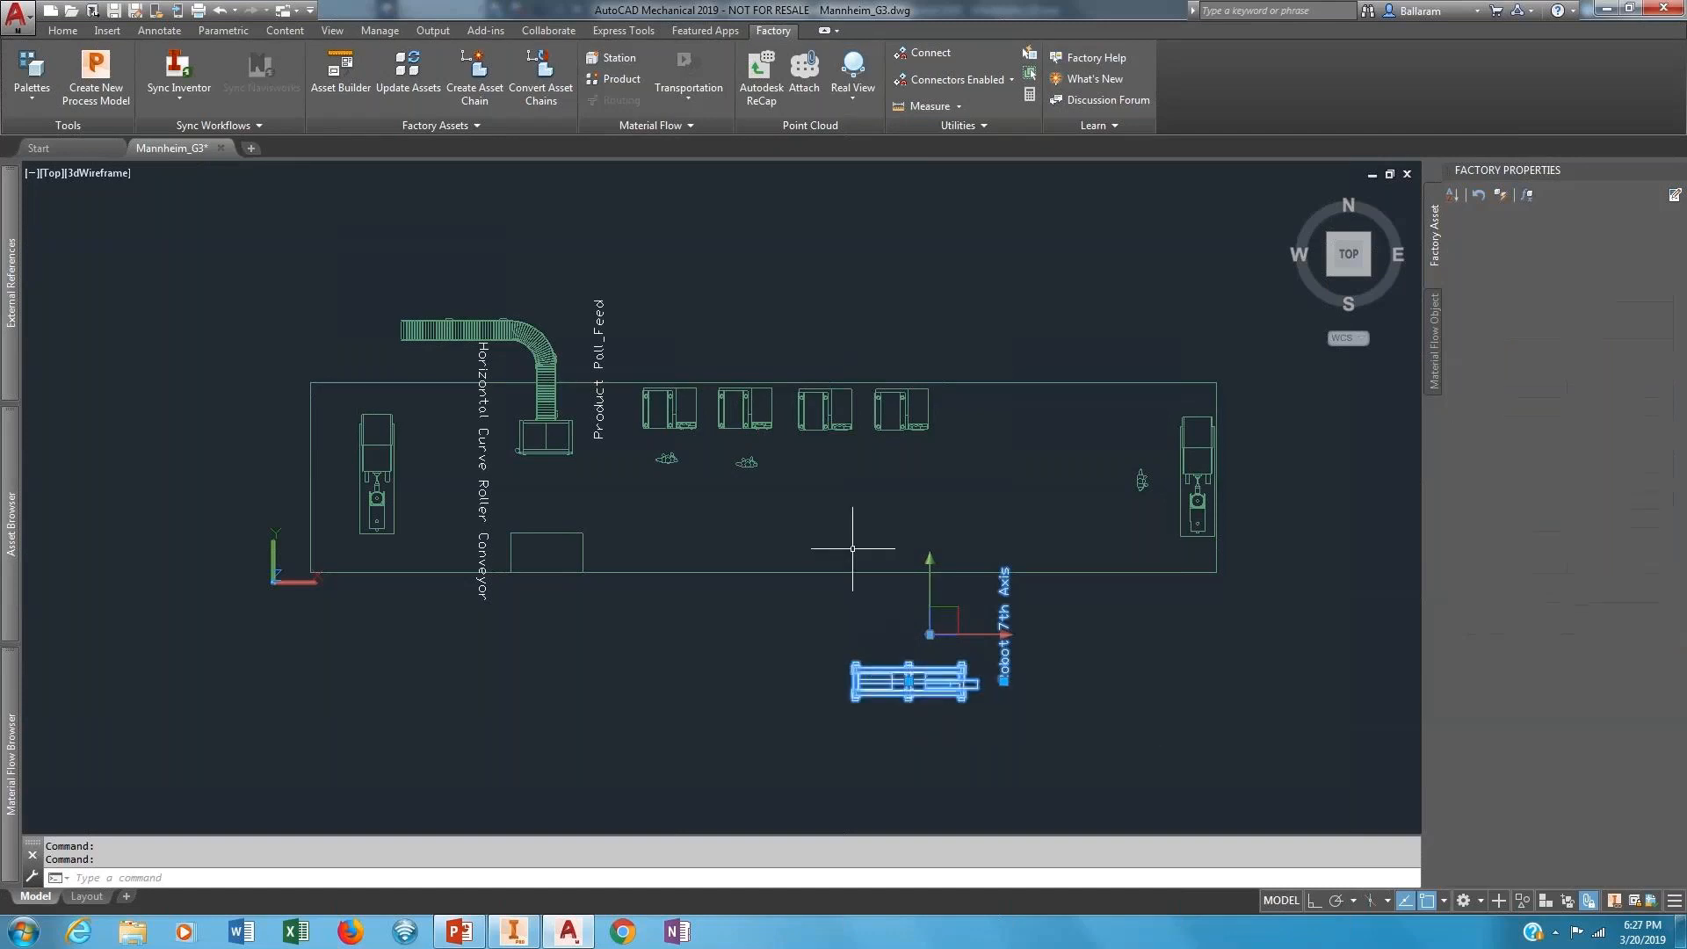
pyautogui.scroll(2, 919, 691)
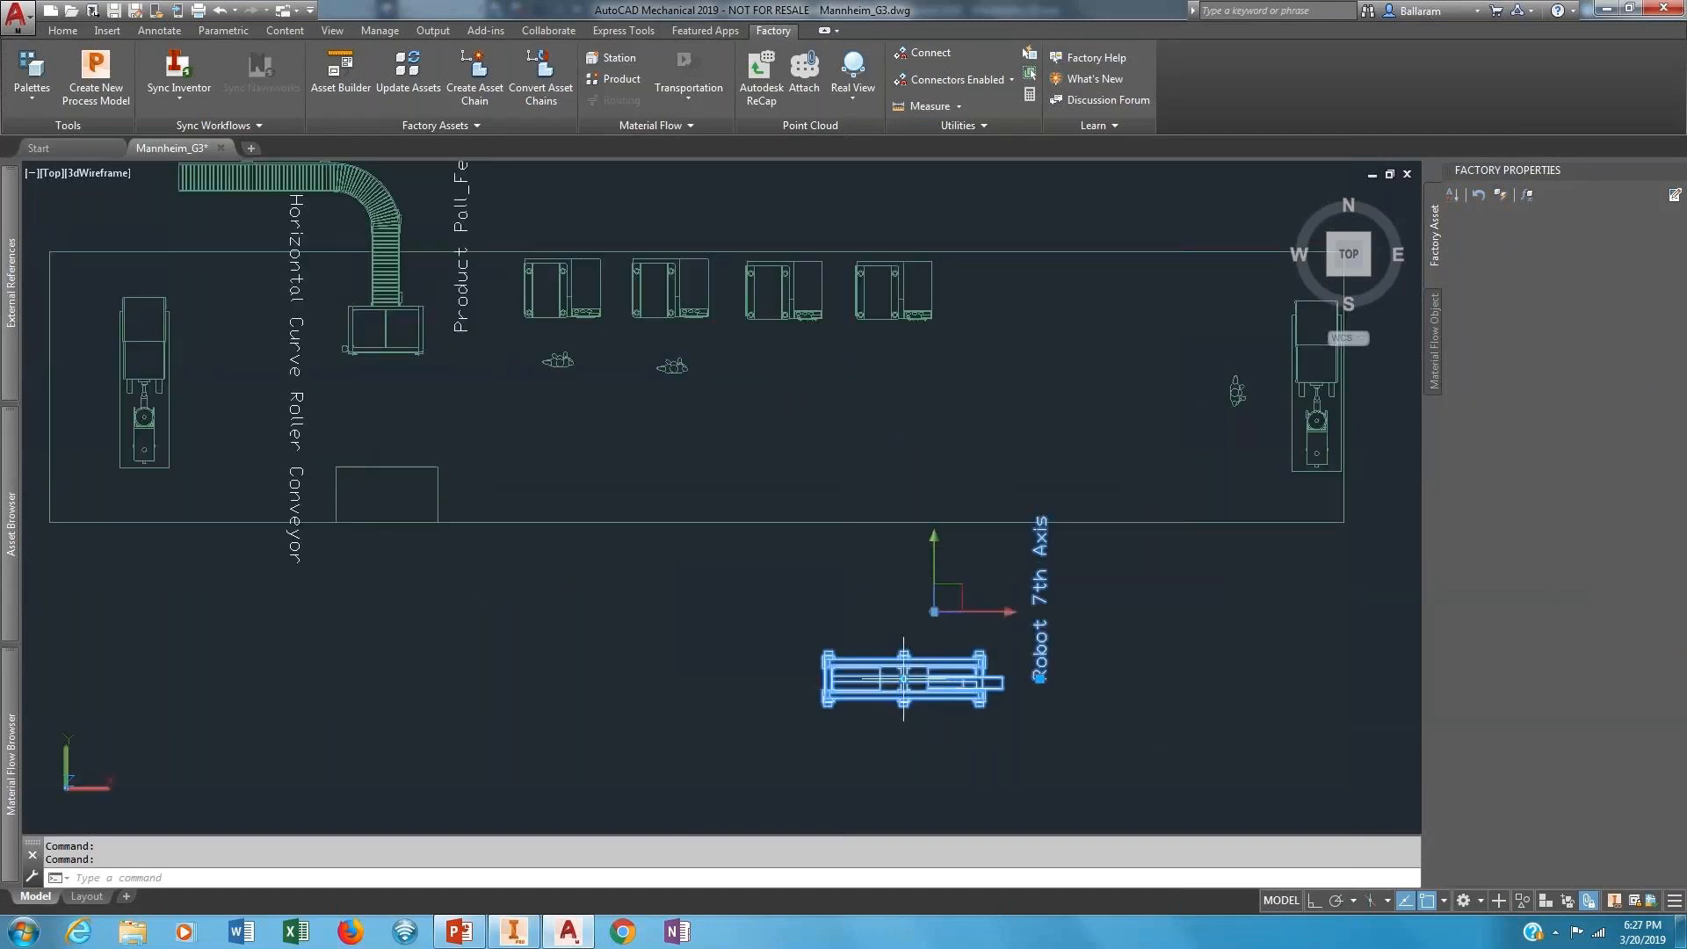
pyautogui.click(903, 679)
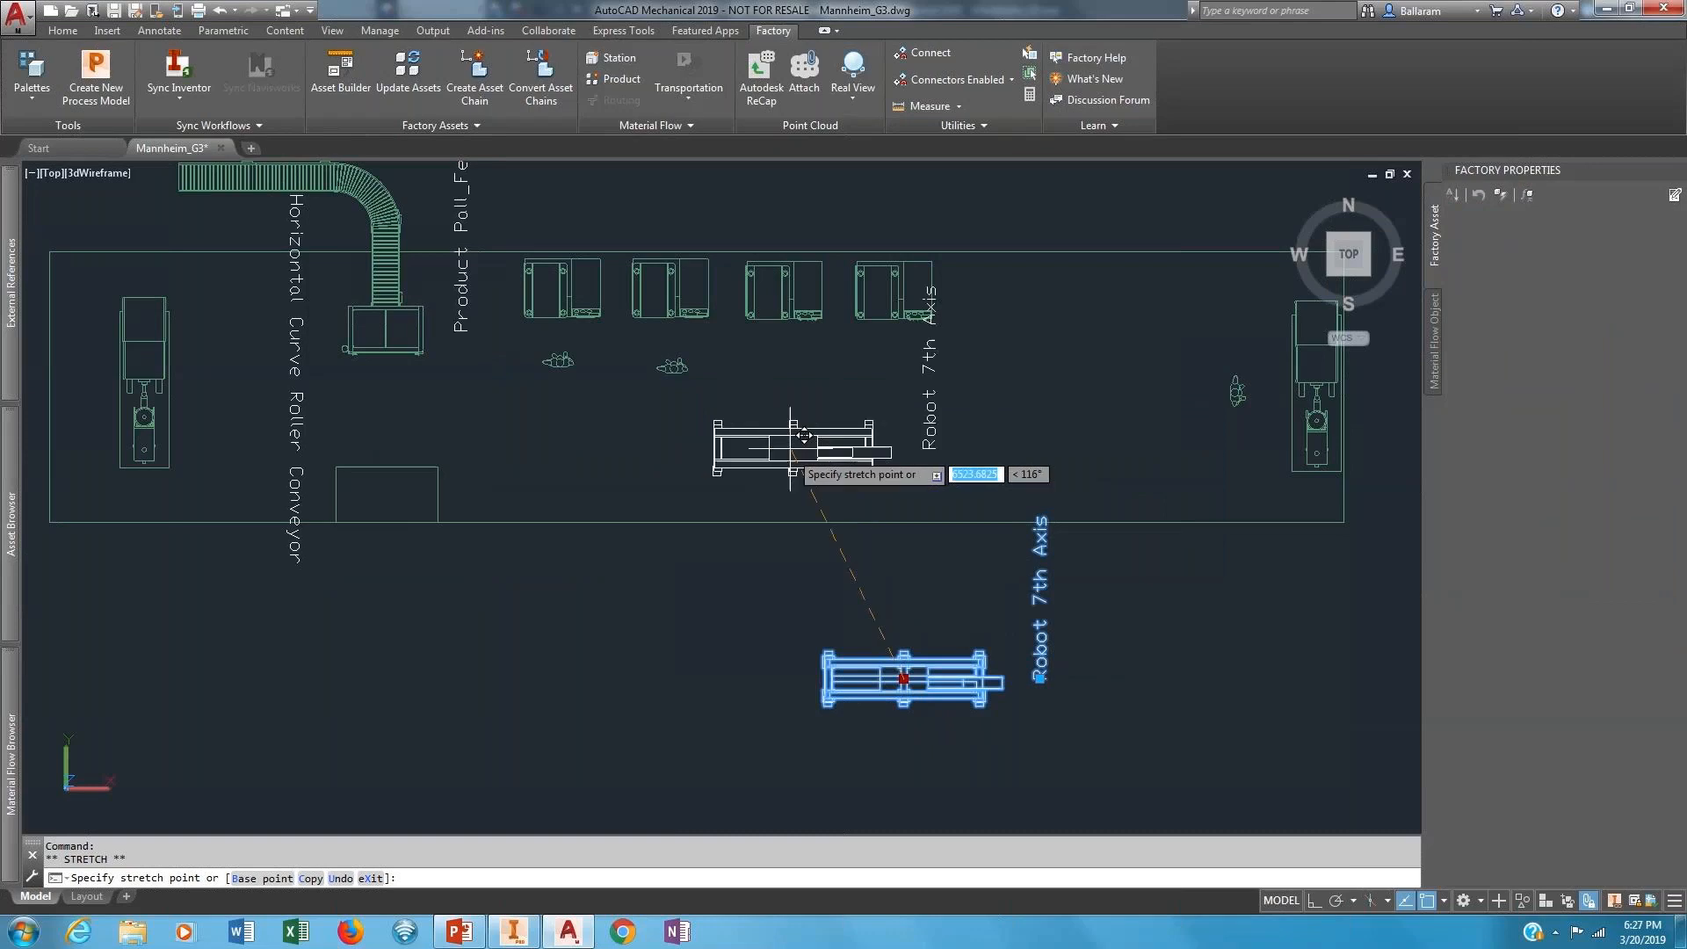
pyautogui.click(750, 457)
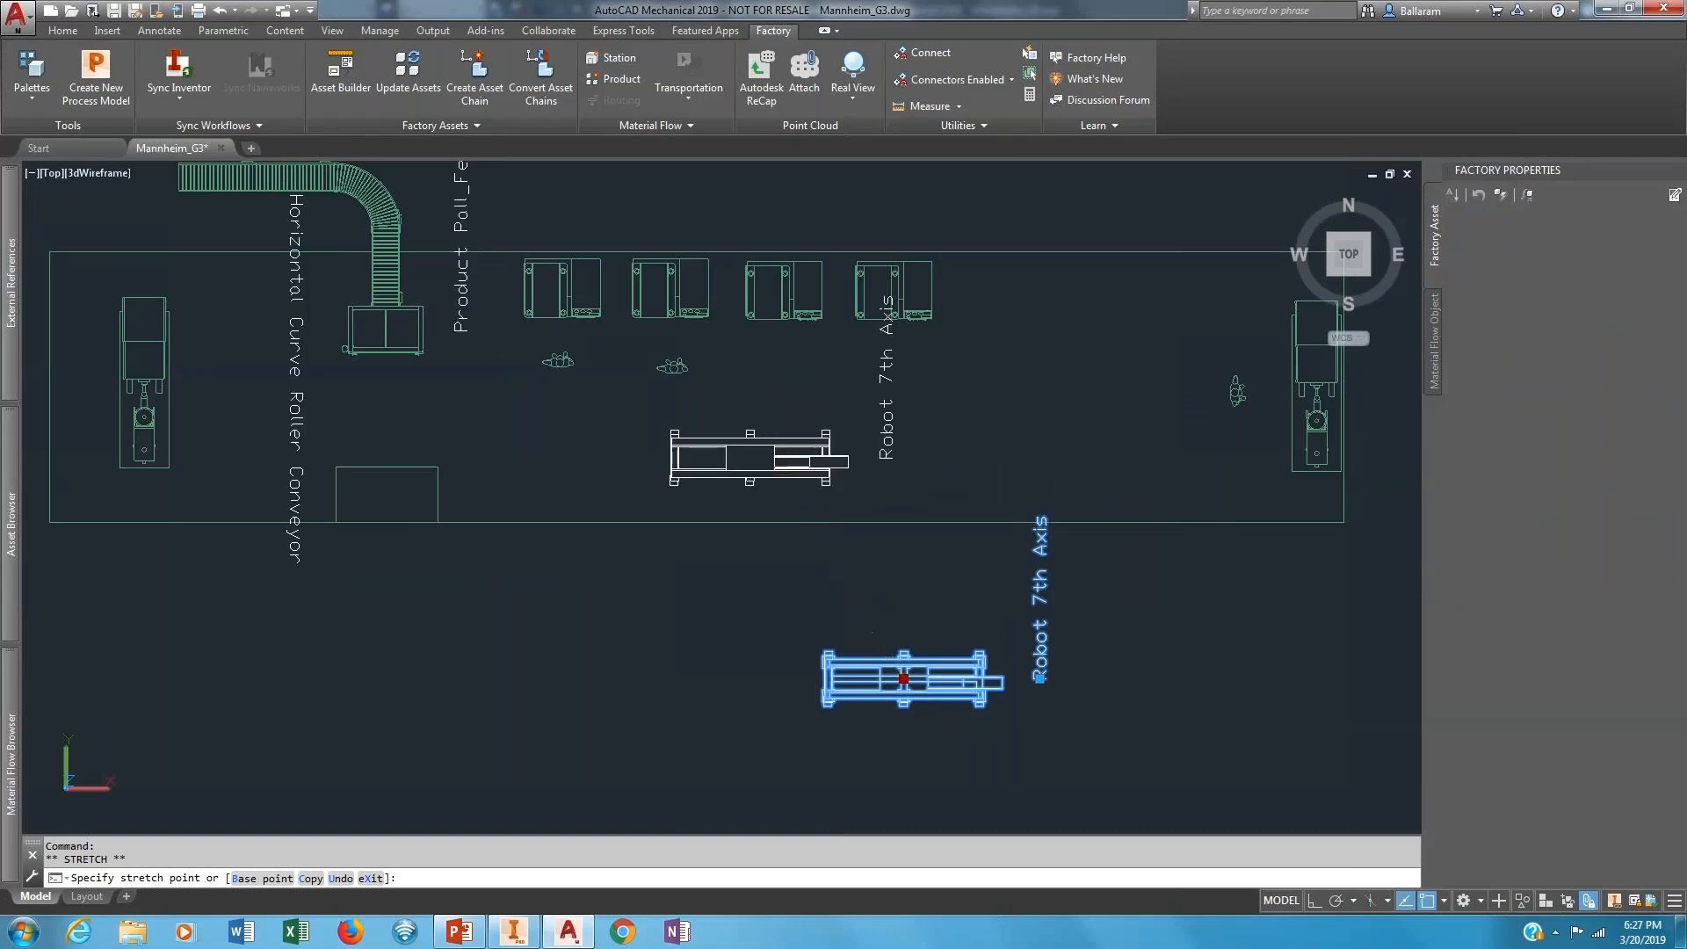
pyautogui.click(903, 677)
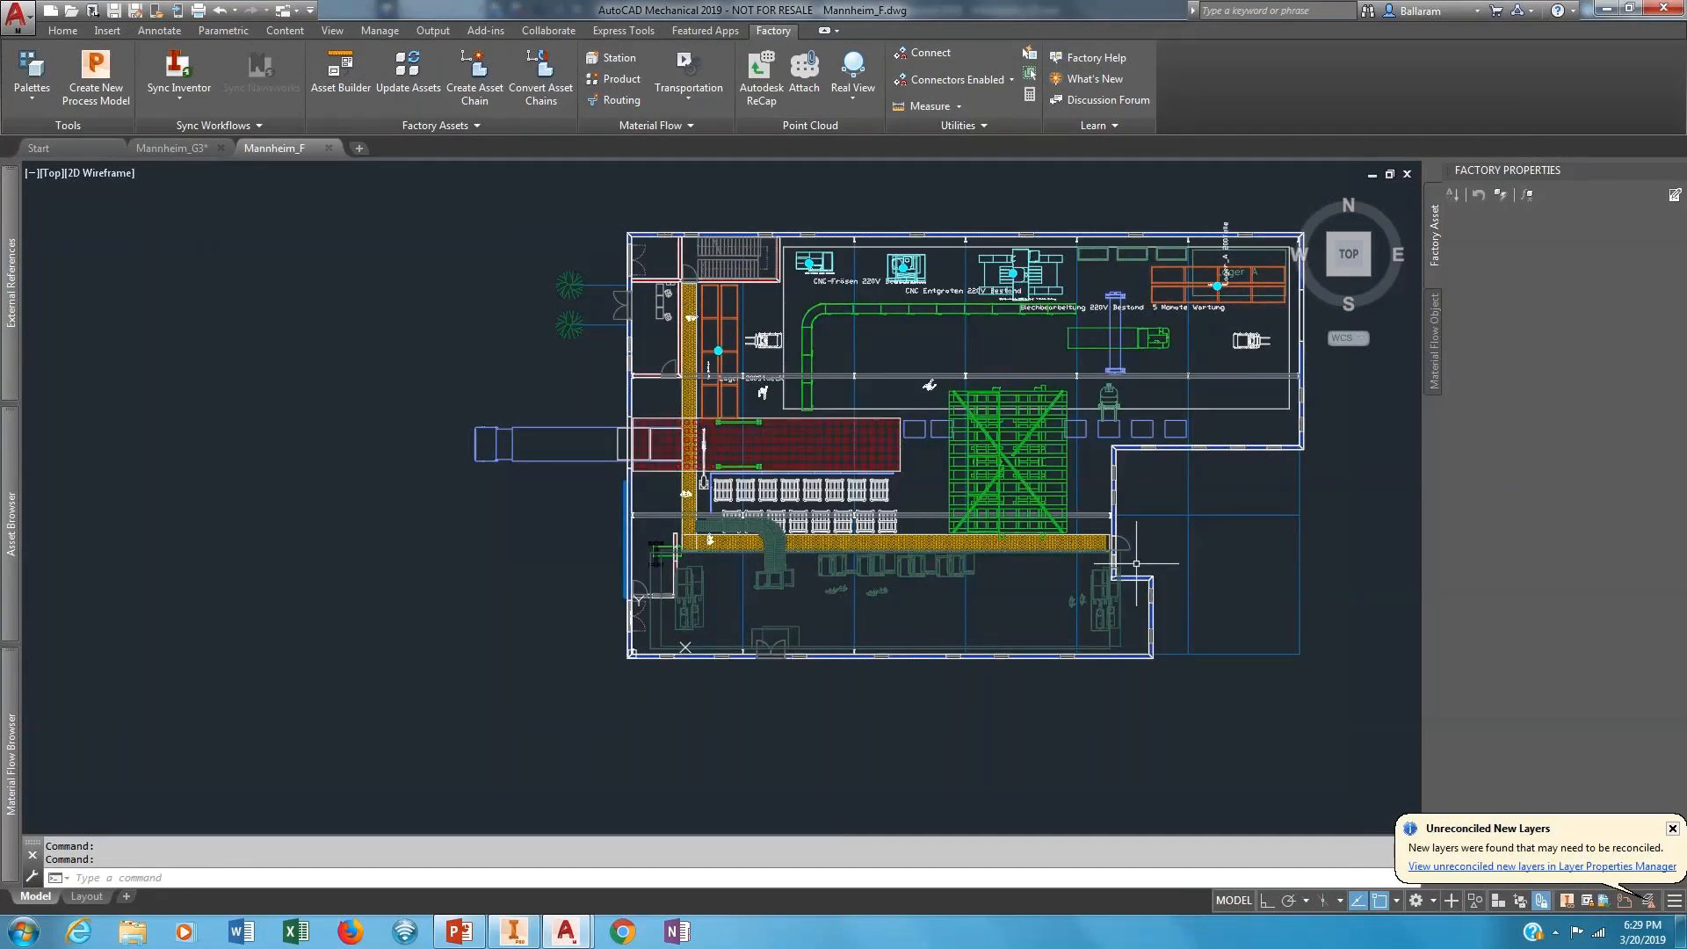
# Open the Material Flow browser for the Mannheim_F plan.
pyautogui.scroll(2, 749, 610)
pyautogui.moveTo(748, 610); pyautogui.dragTo(551, 538, button='middle')
pyautogui.moveTo(718, 626); pyautogui.dragTo(693, 773, button='middle')
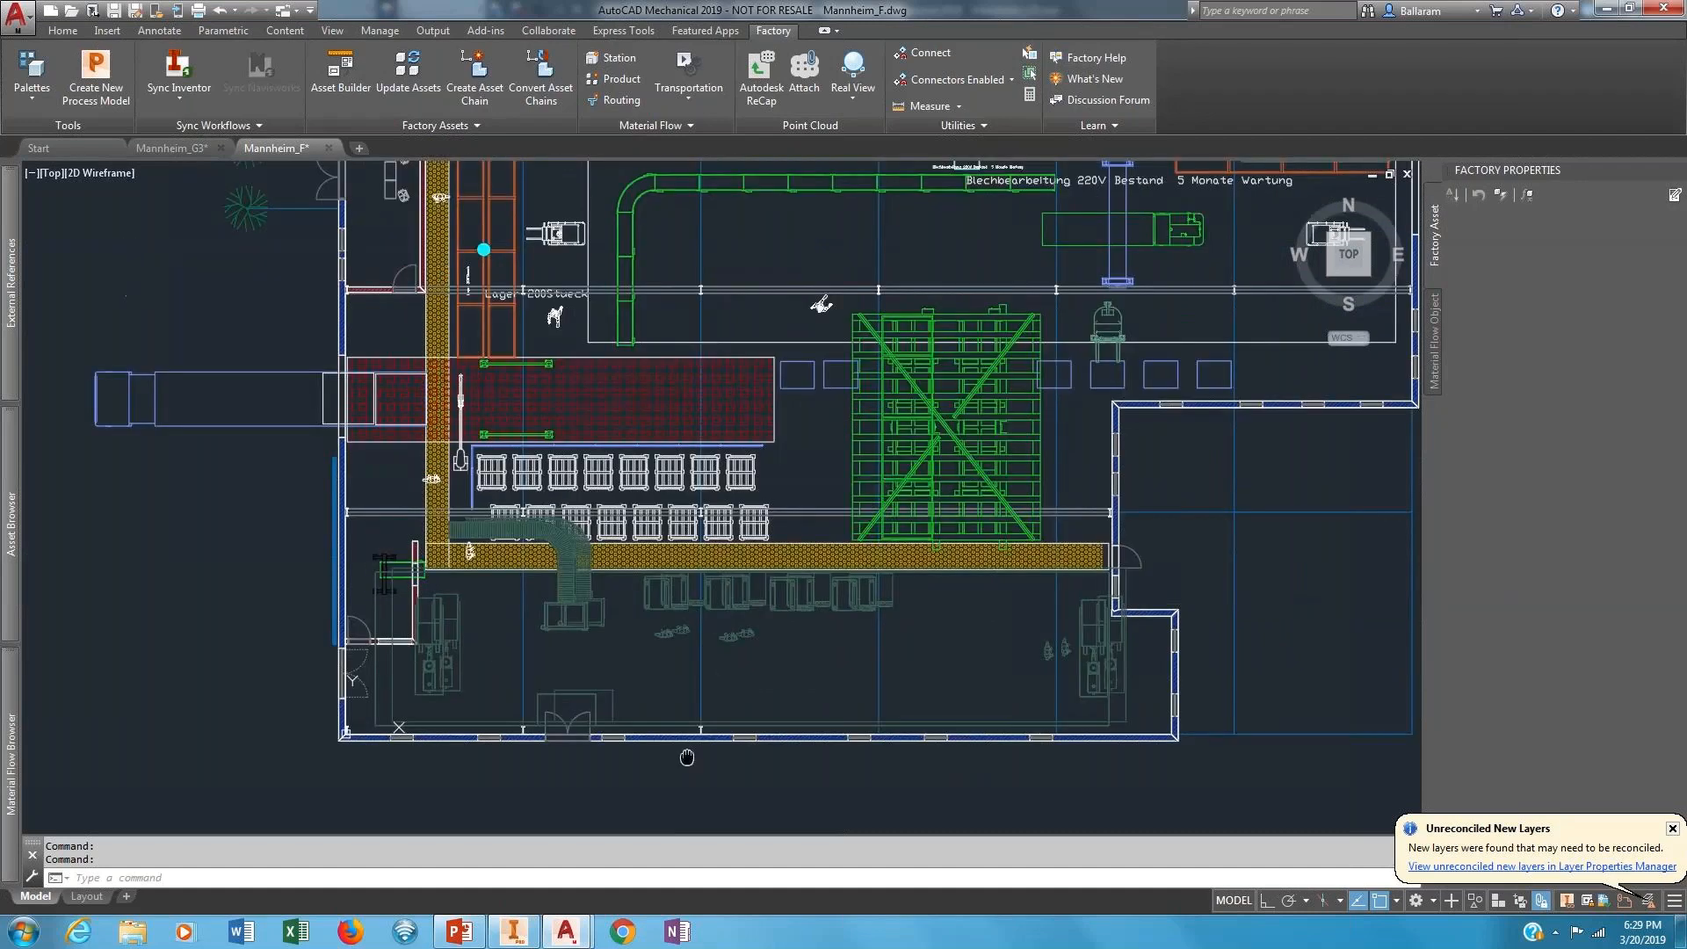
pyautogui.moveTo(957, 639); pyautogui.dragTo(986, 776, button='middle')
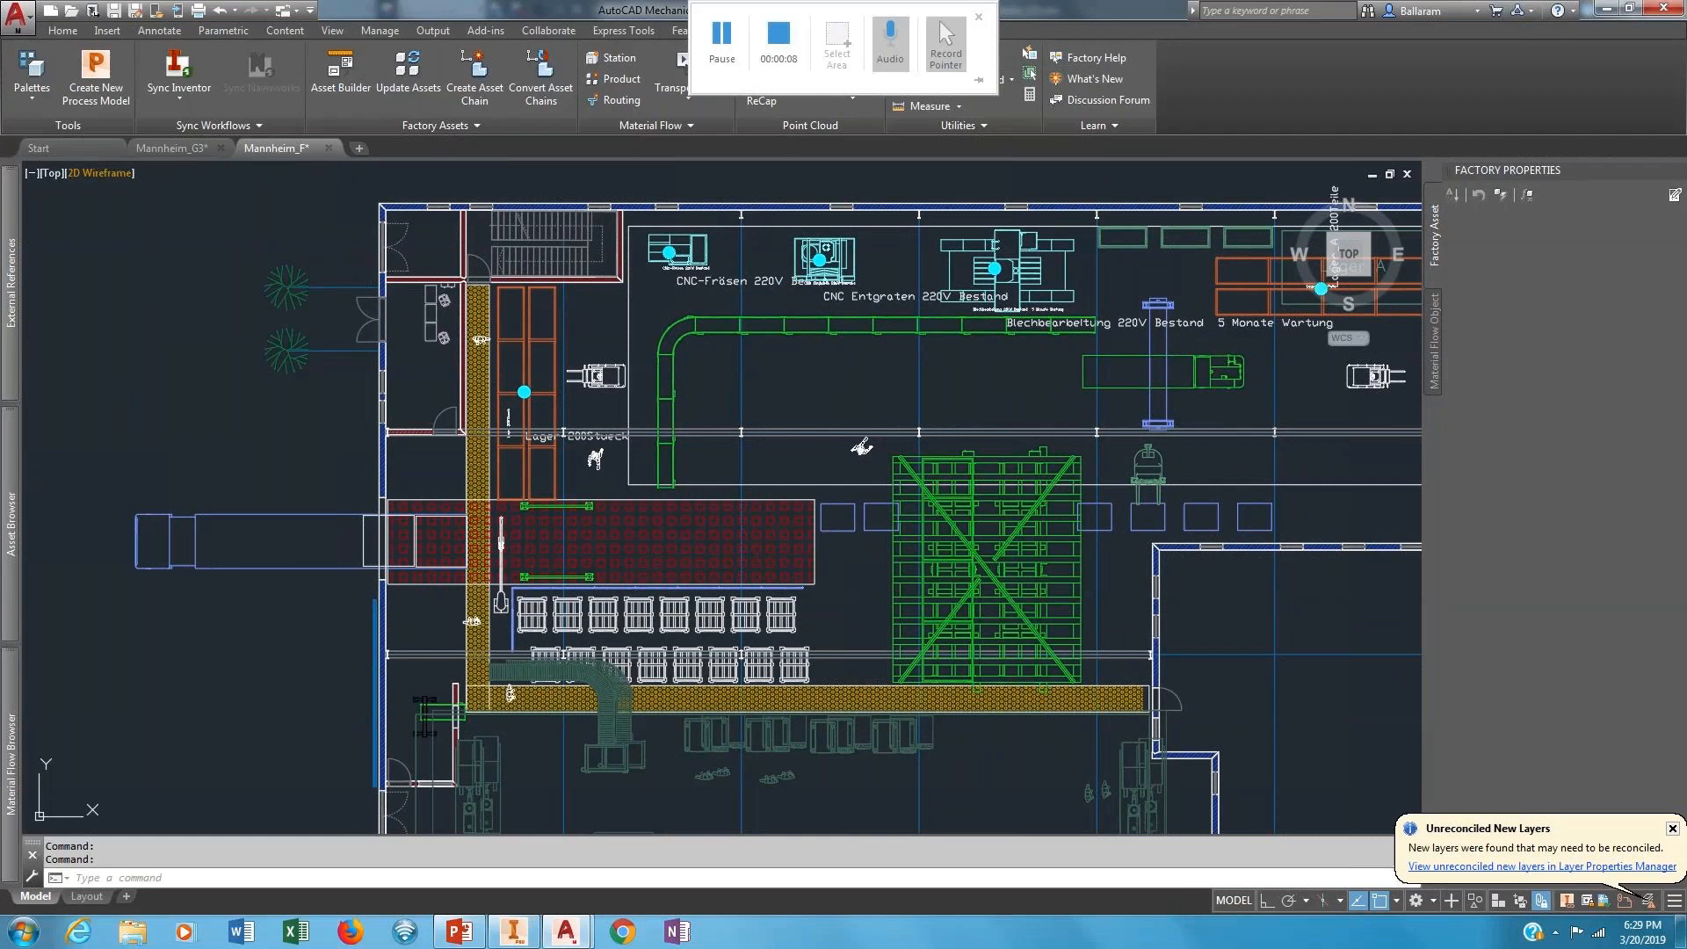
pyautogui.click(12, 110)
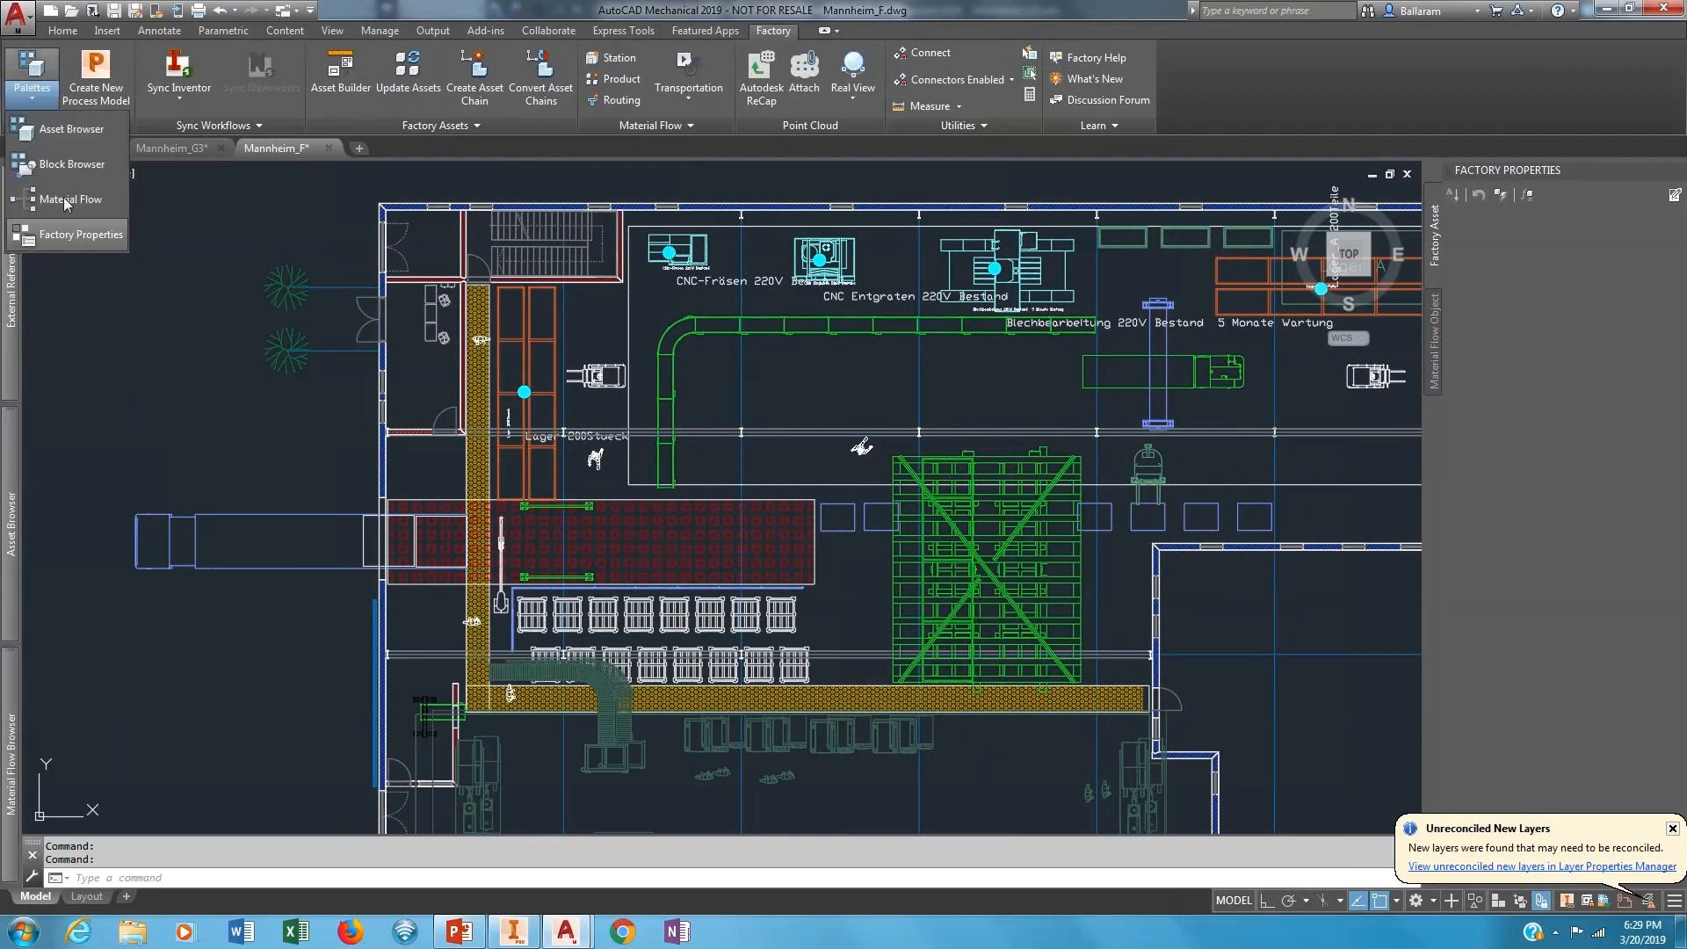
pyautogui.click(63, 197)
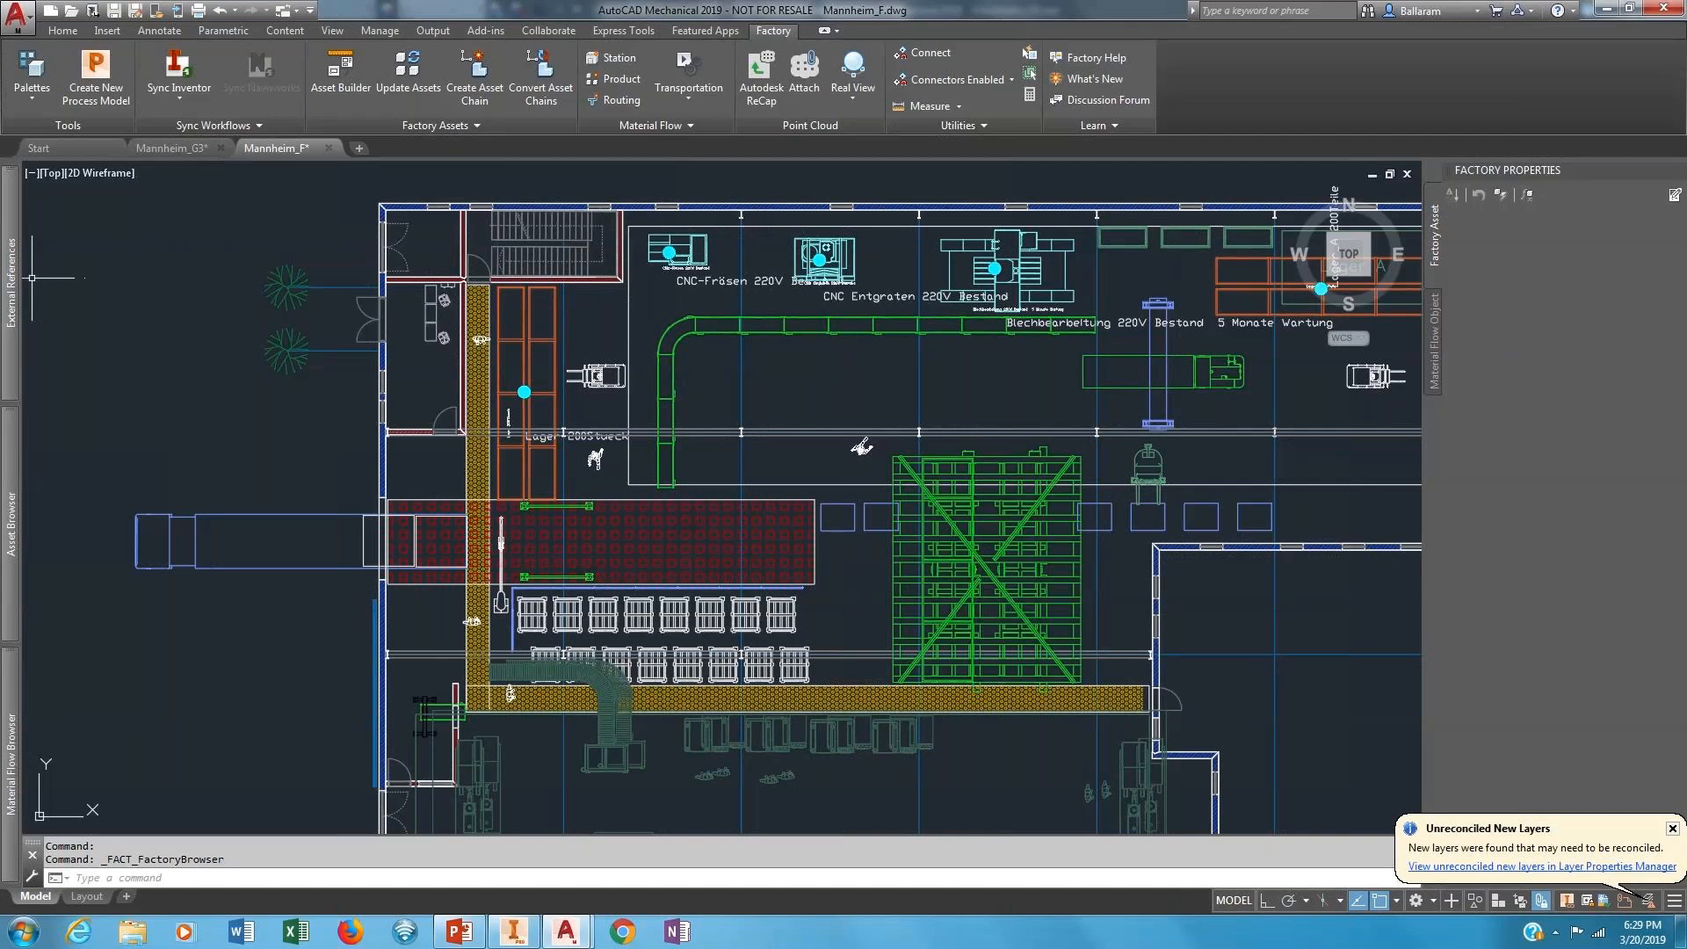
# Expand the docked External References palette and close the Asset Browser and Material Flow Browser palettes.
pyautogui.moveTo(14, 681)
pyautogui.moveTo(10, 288)
pyautogui.mouseDown()
pyautogui.moveTo(157, 287)
pyautogui.moveTo(52, 282)
pyautogui.mouseUp()
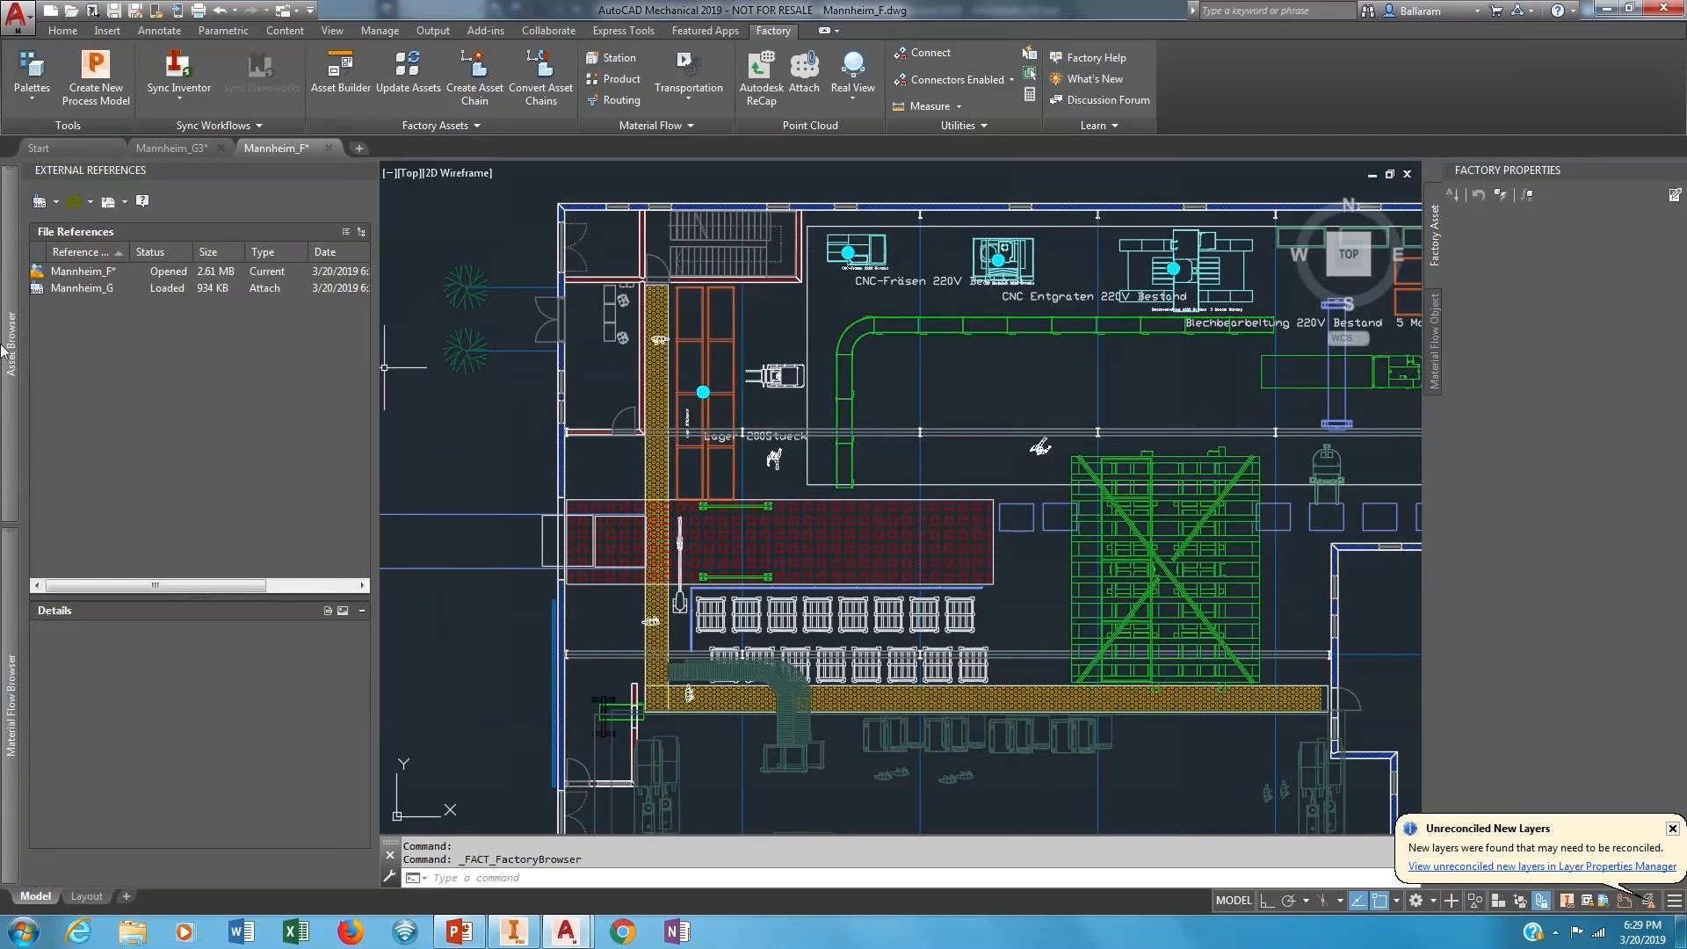
pyautogui.moveTo(6, 350)
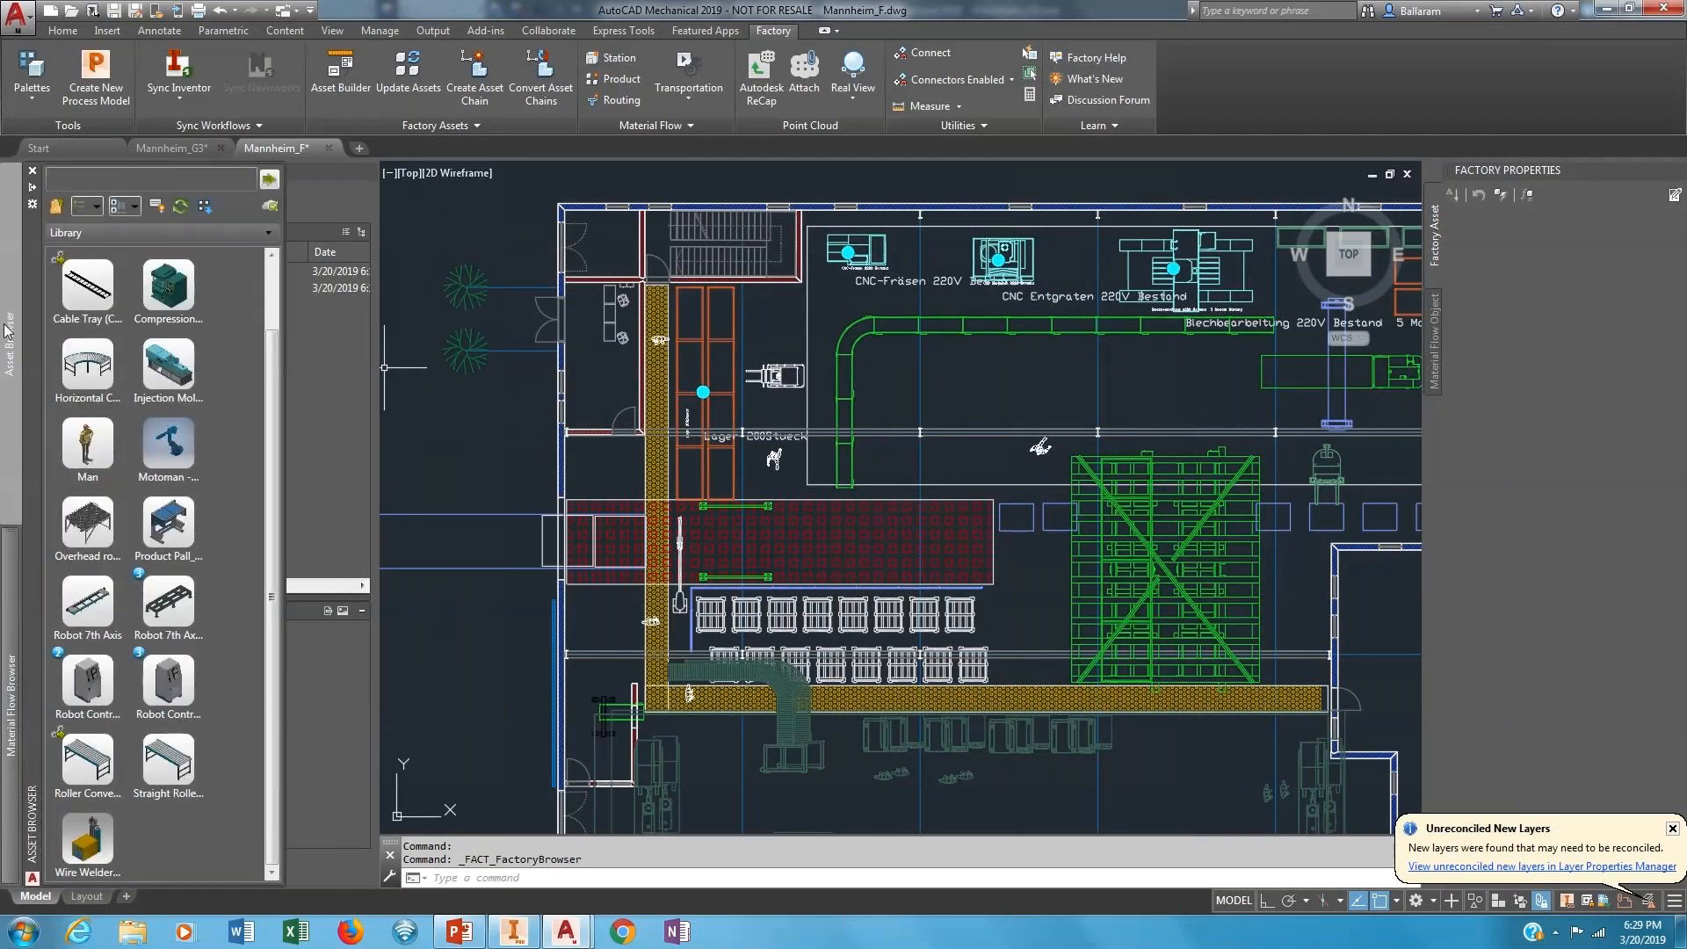
pyautogui.click(34, 172)
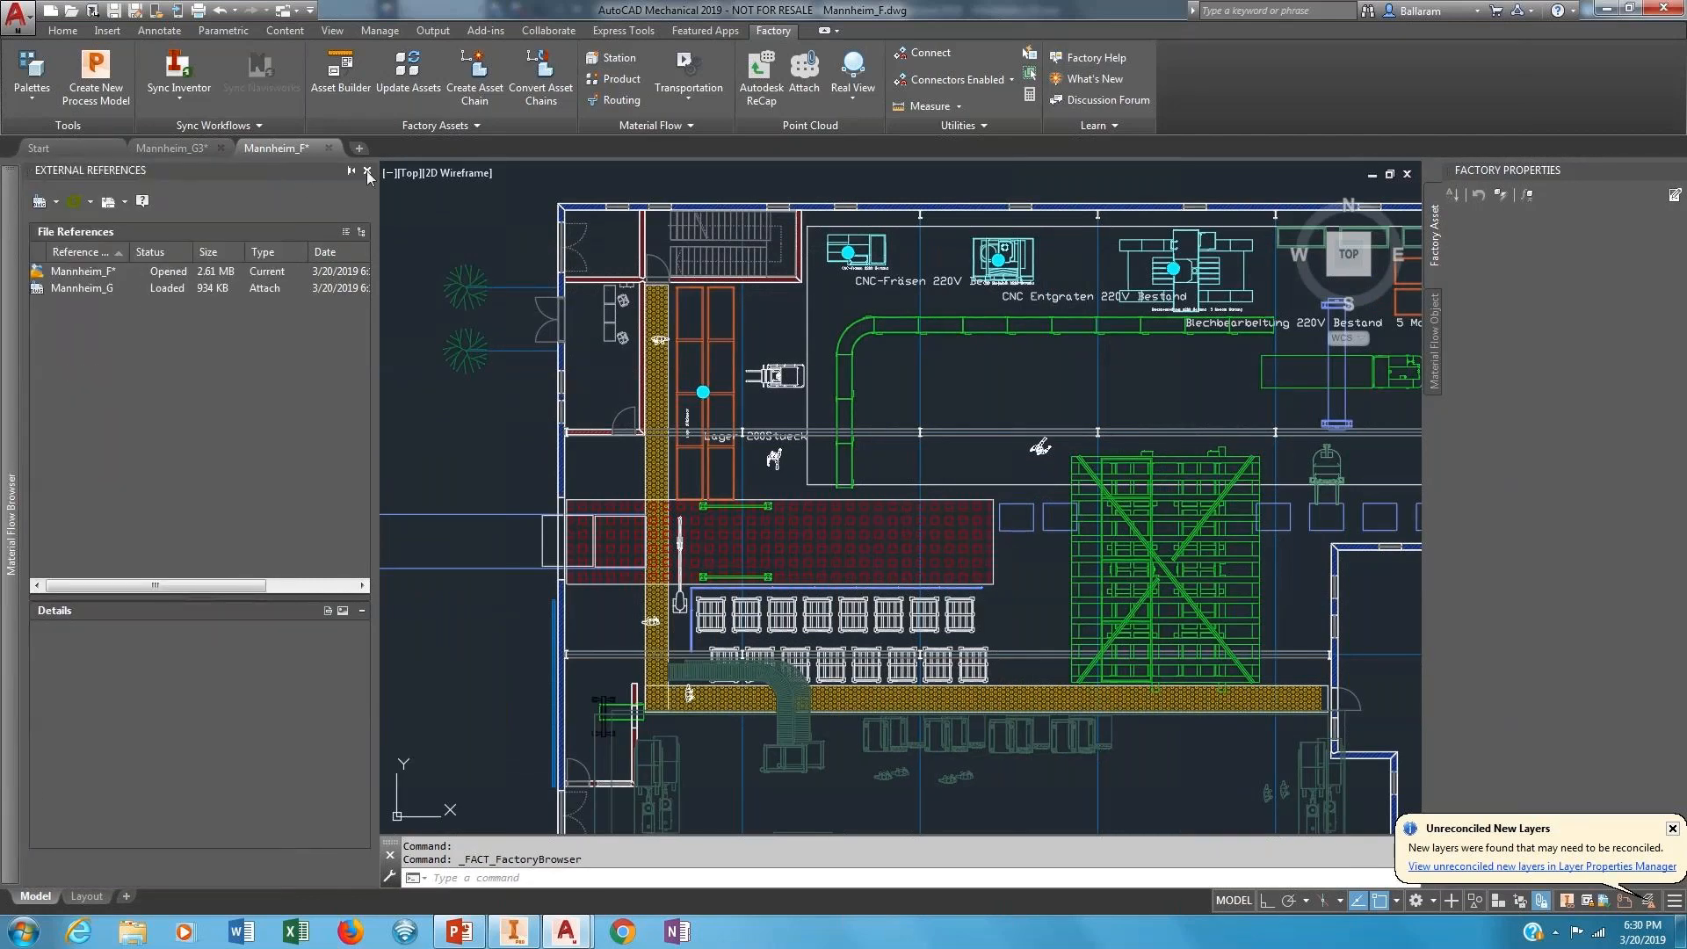
pyautogui.moveTo(16, 211)
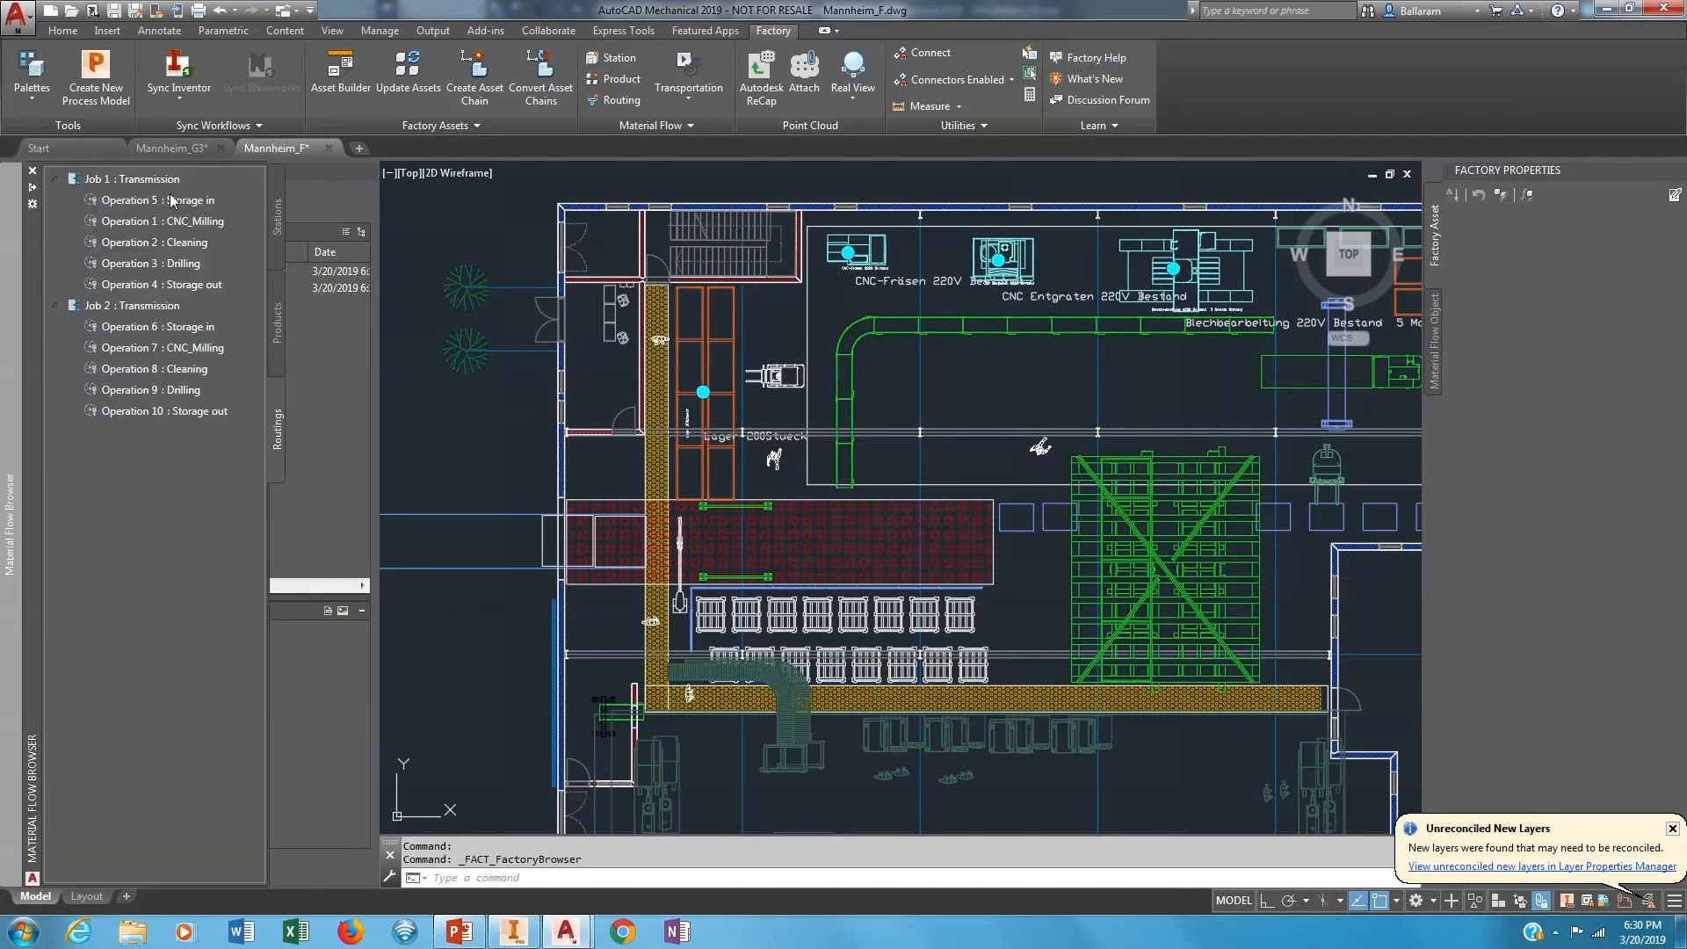
pyautogui.click(33, 172)
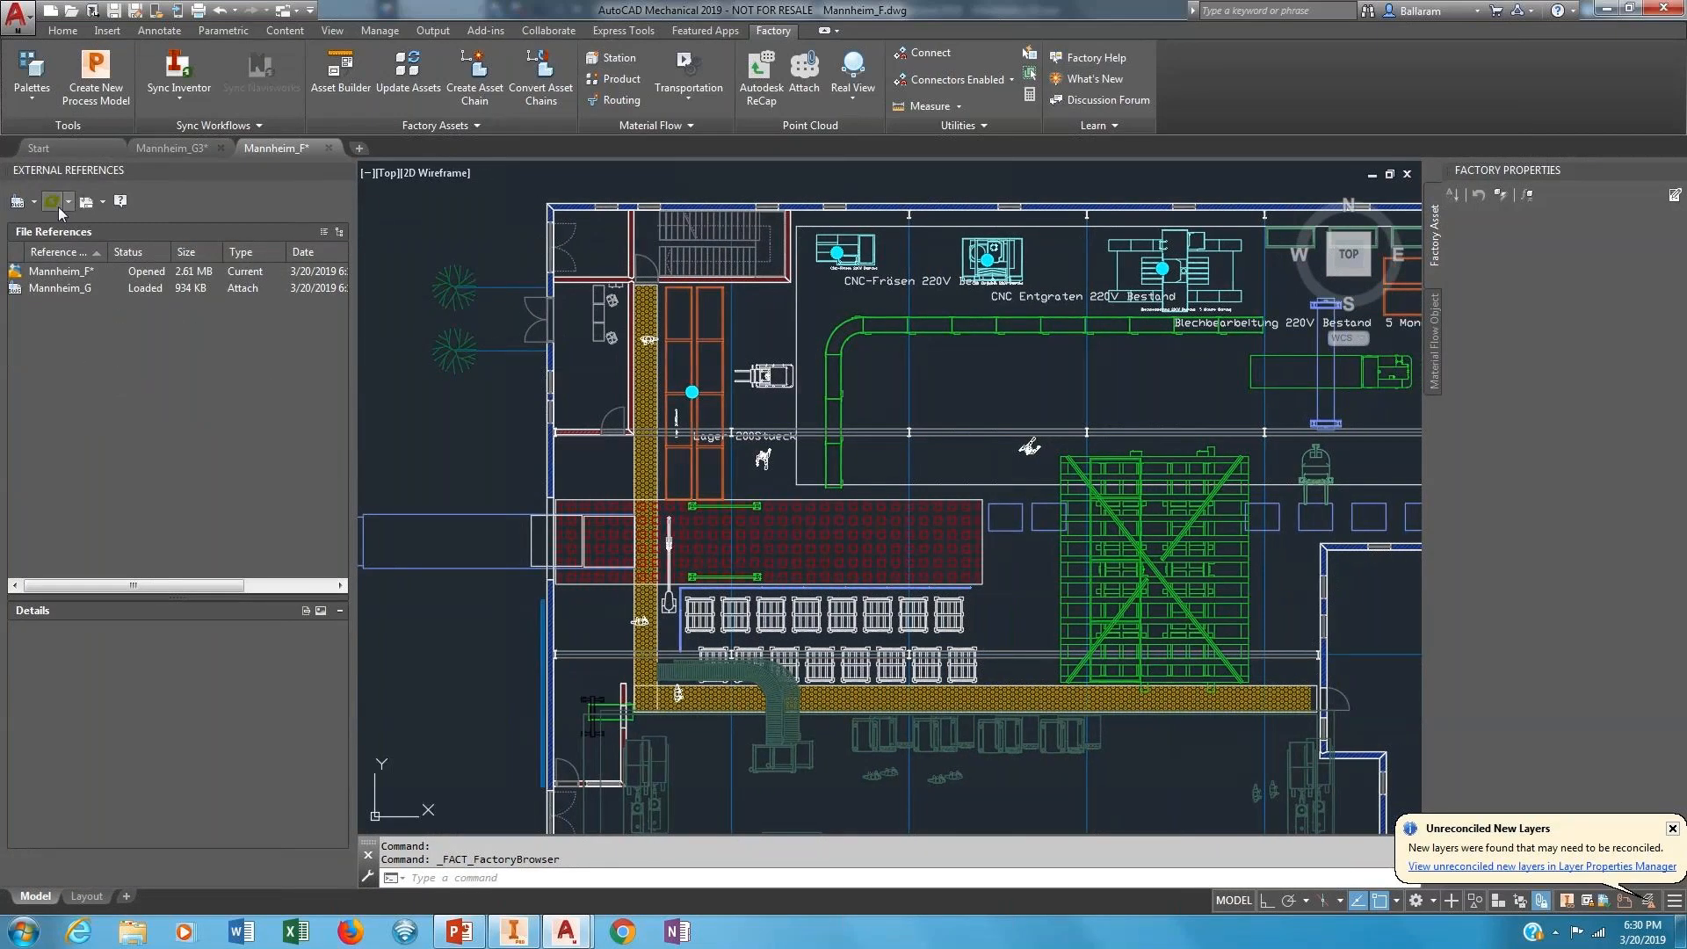
# Reload all external references of the Mannheim_F drawing and close the External References palette.
pyautogui.click(53, 201)
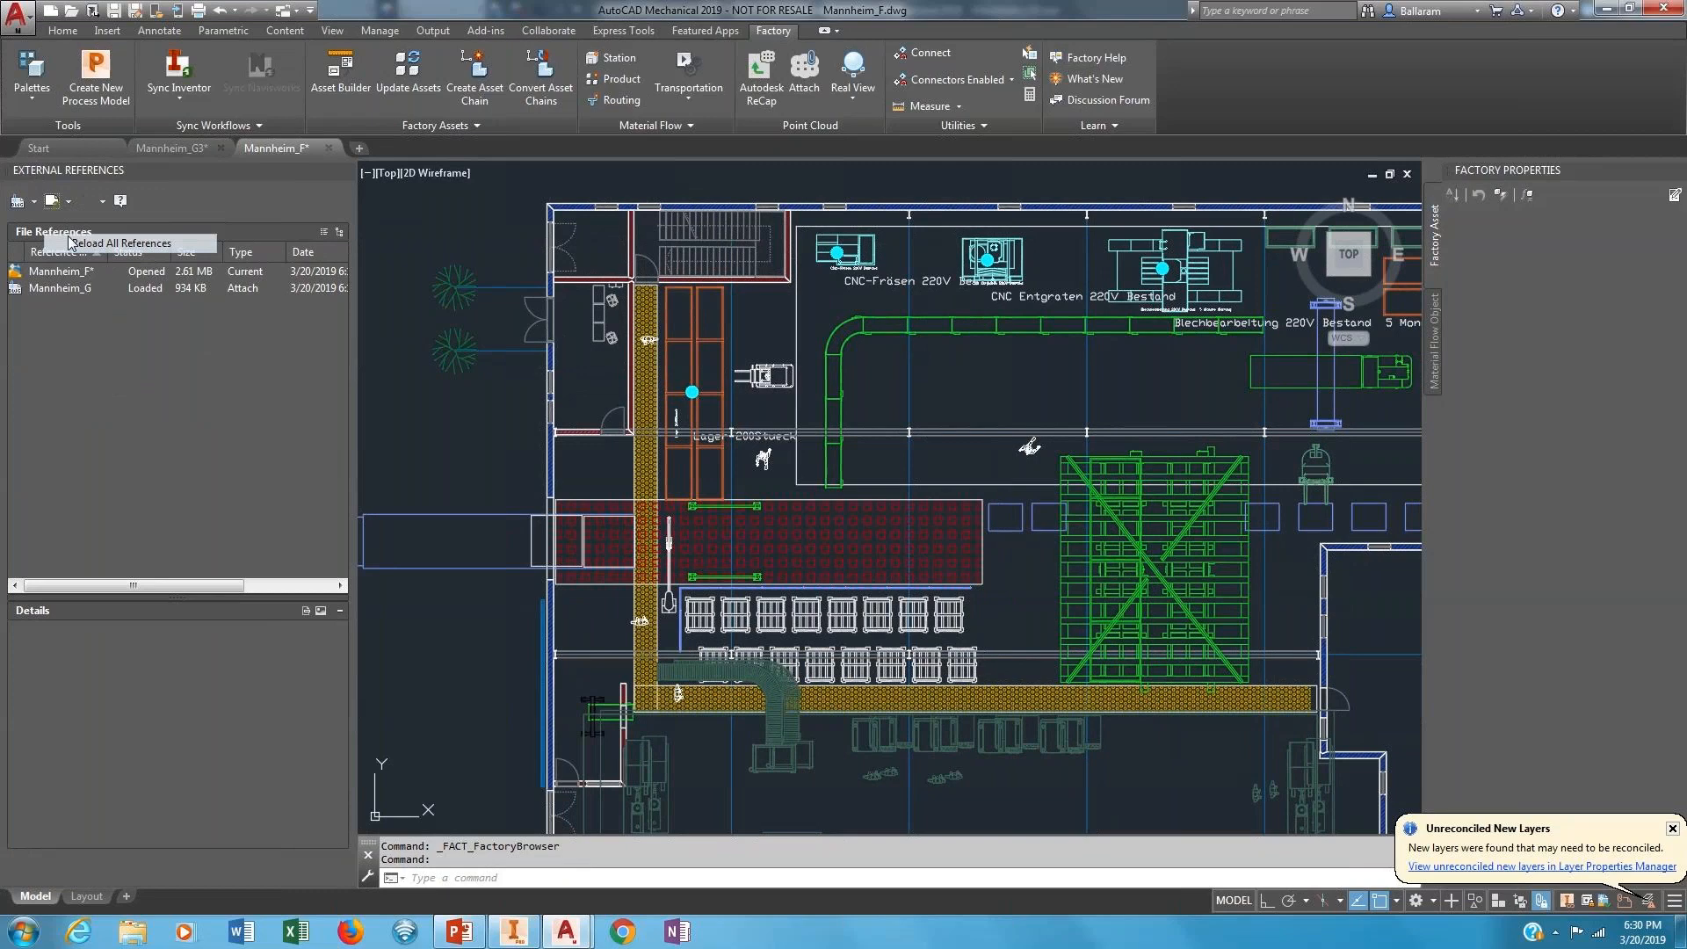
pyautogui.click(72, 240)
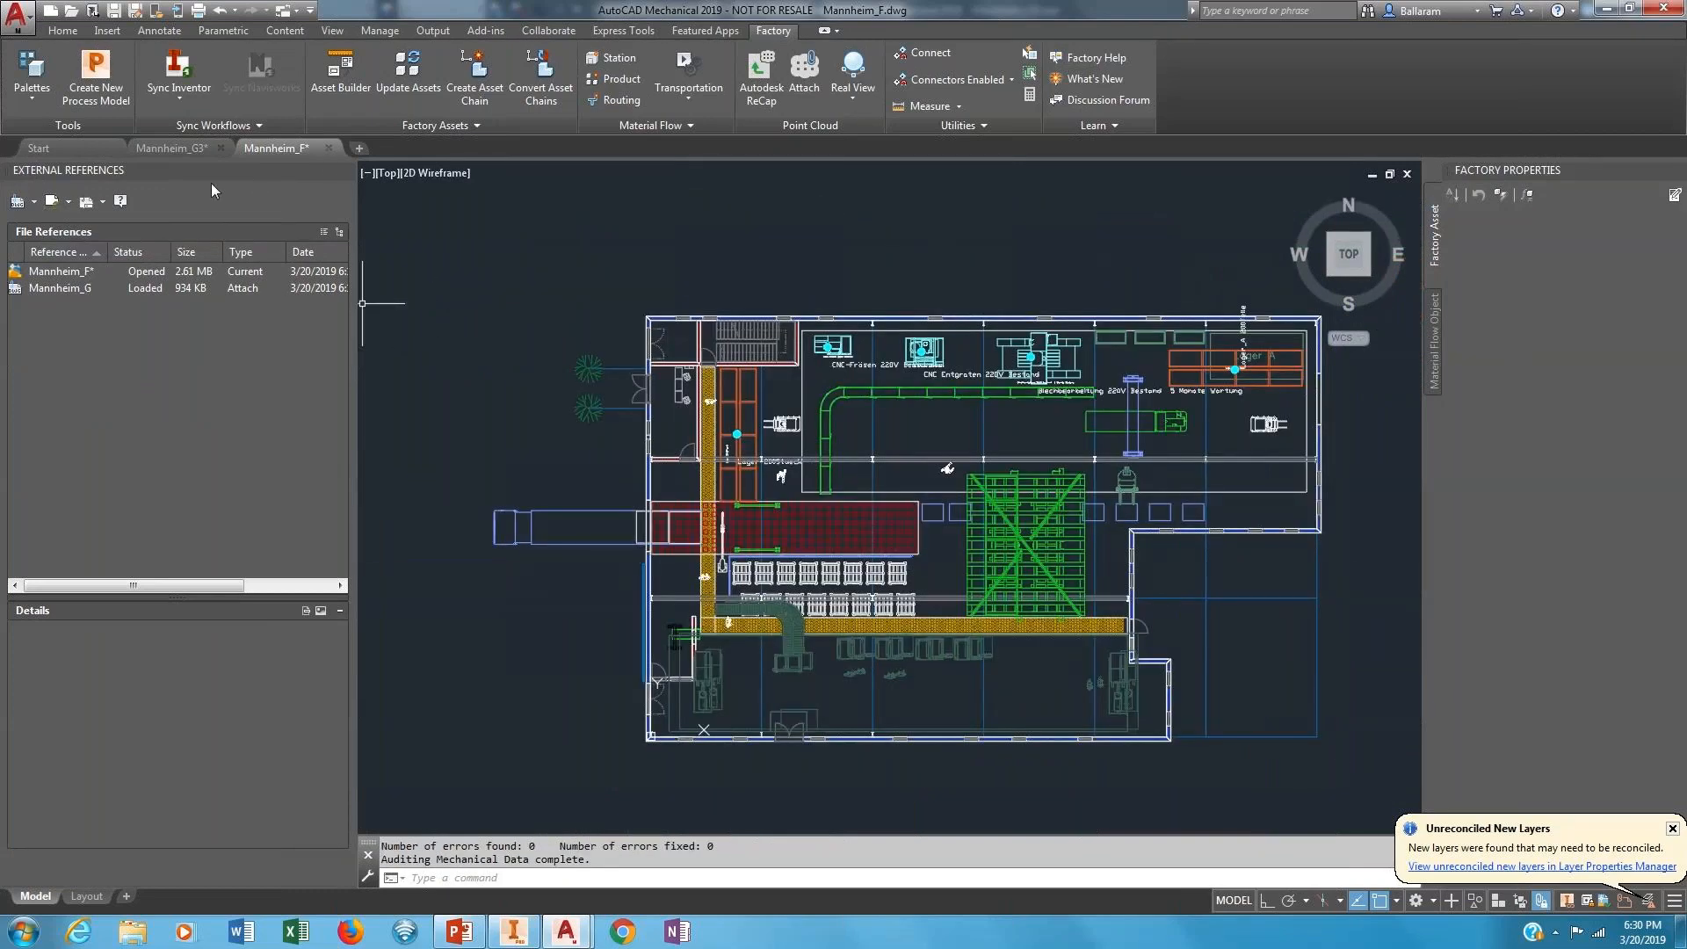
pyautogui.click(346, 172)
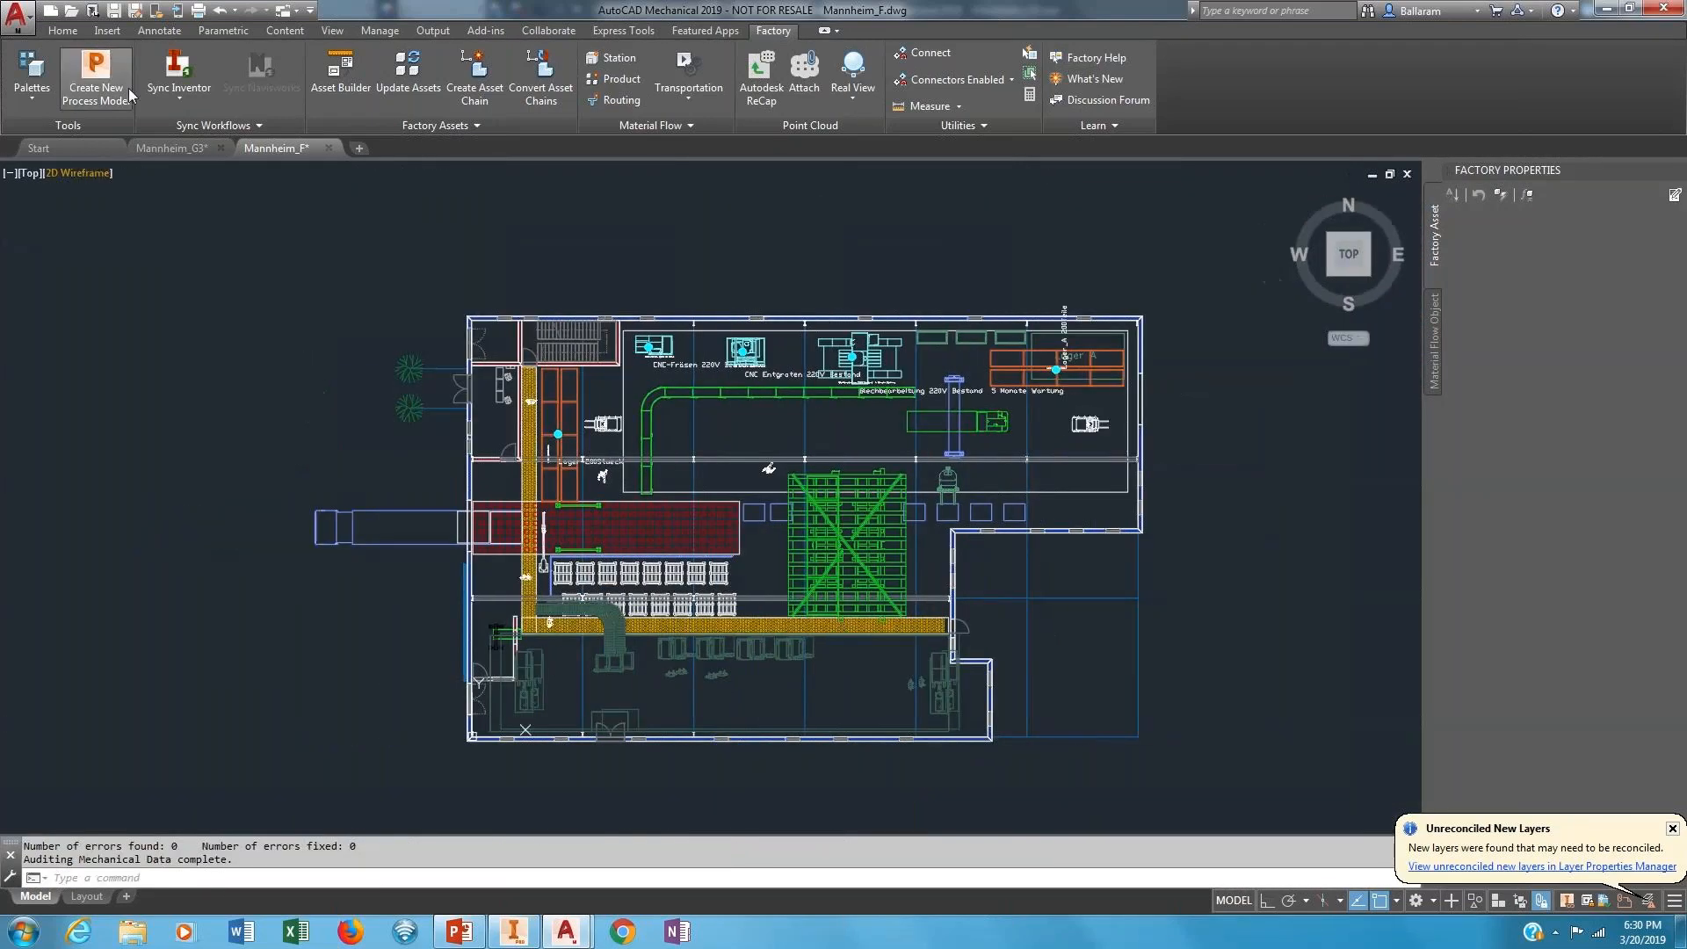
# Reopen the Material Flow browser and show its list of products.
pyautogui.click(32, 90)
pyautogui.click(56, 204)
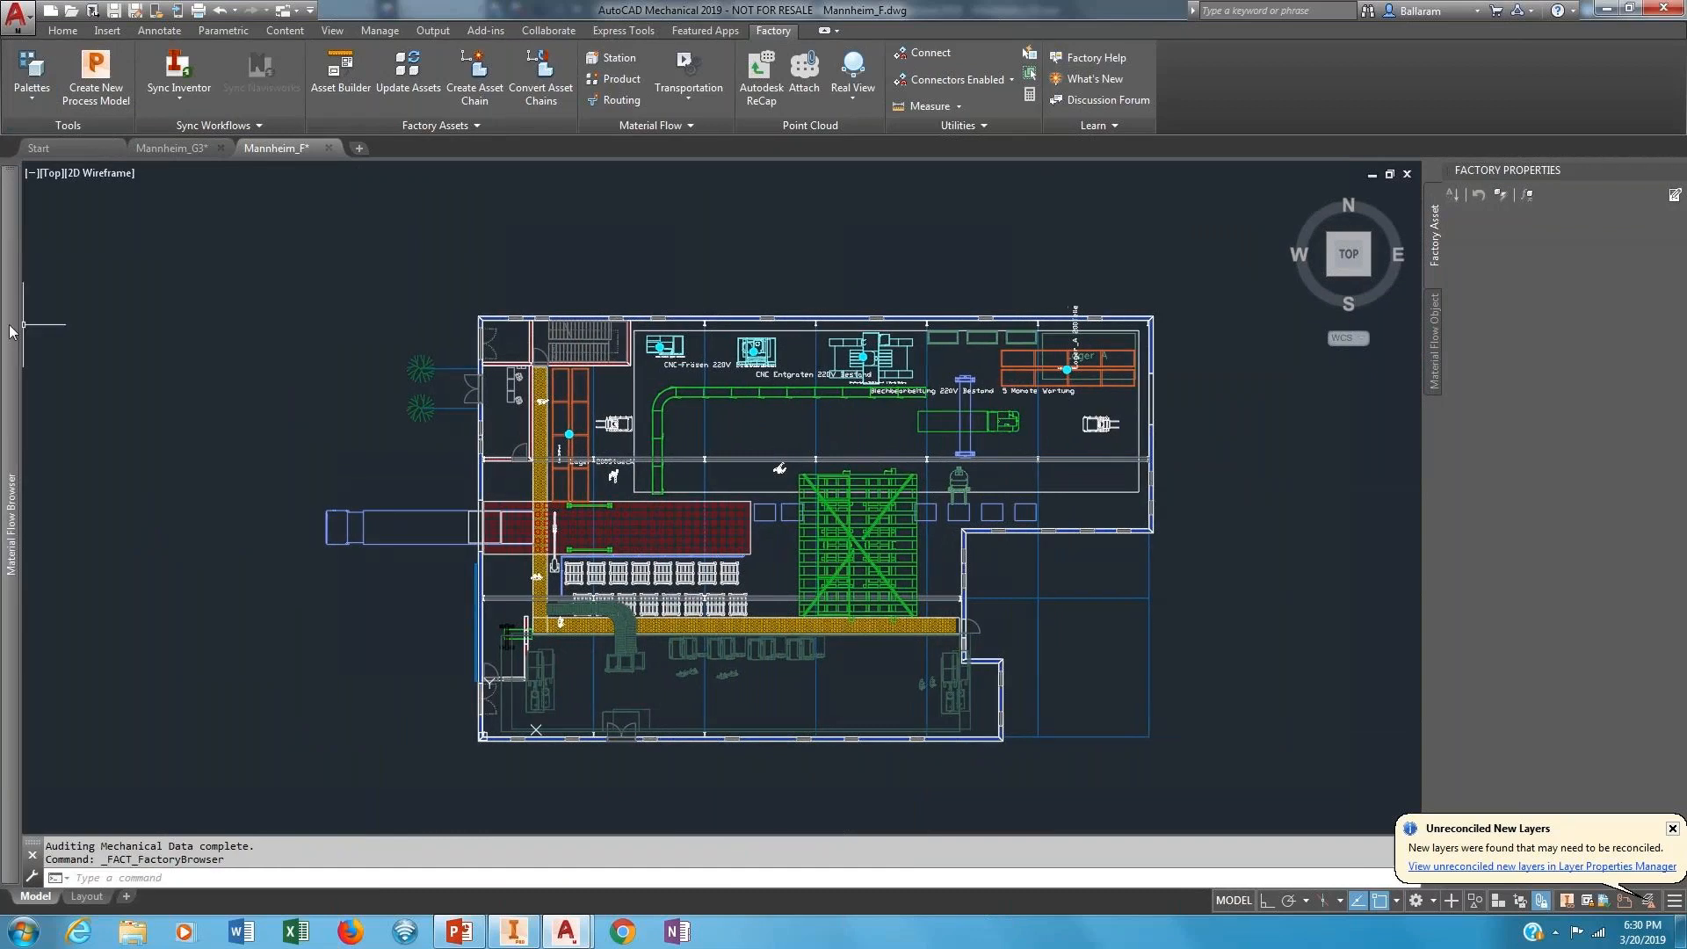
pyautogui.click(12, 296)
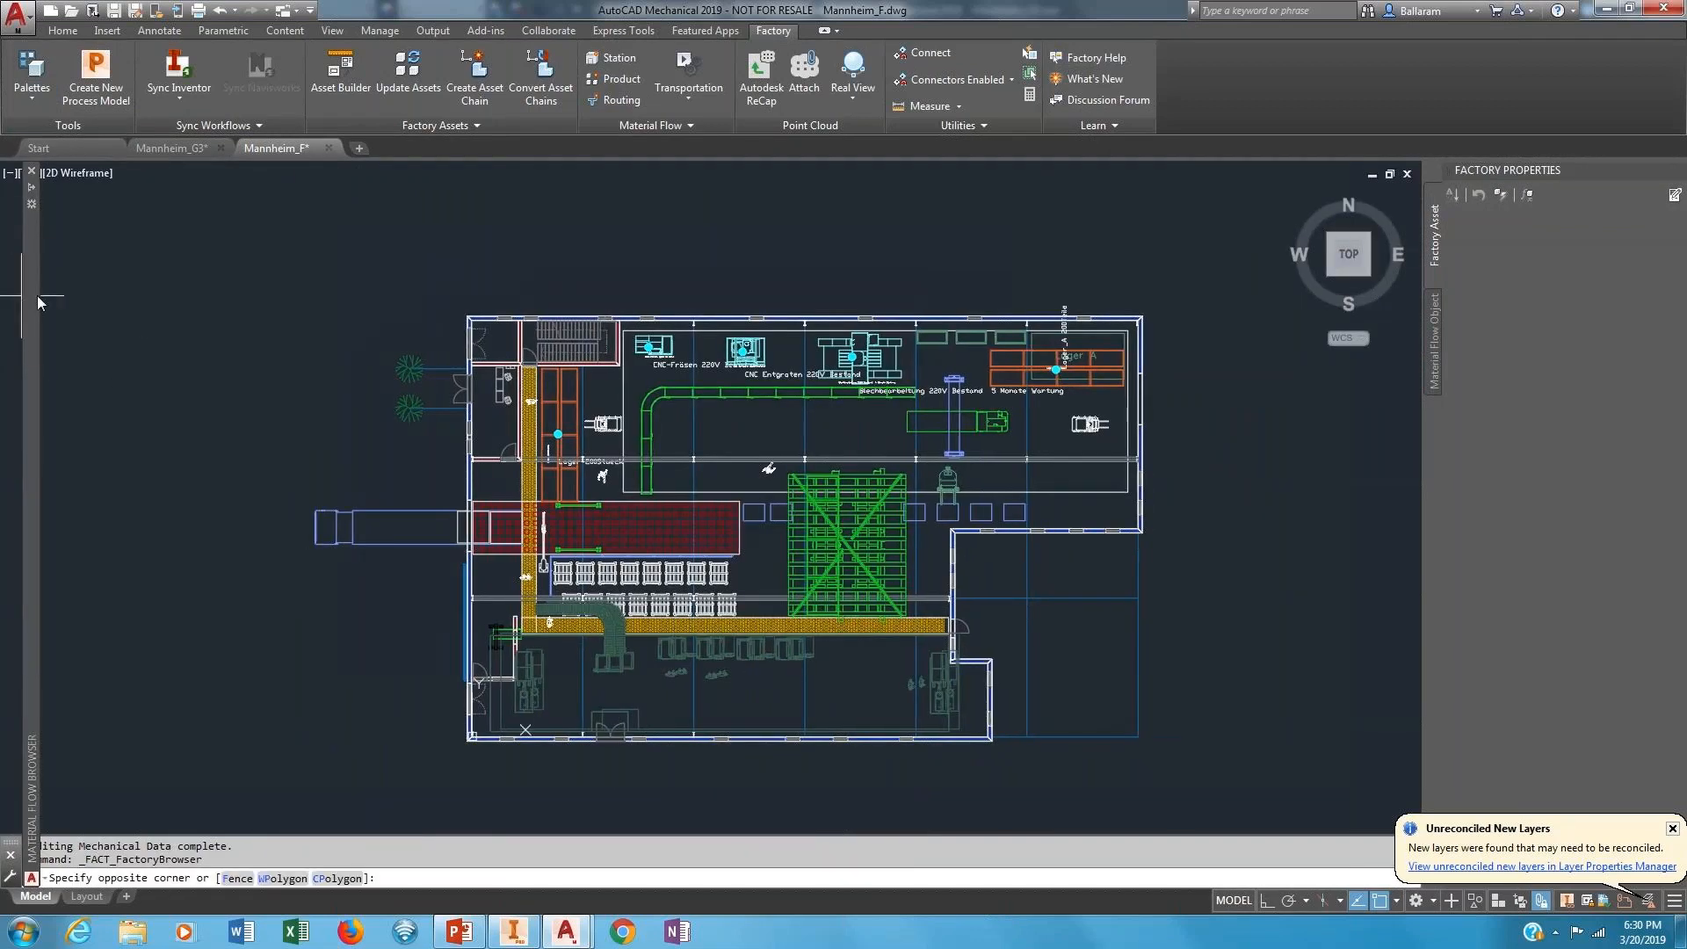
pyautogui.moveTo(32, 298)
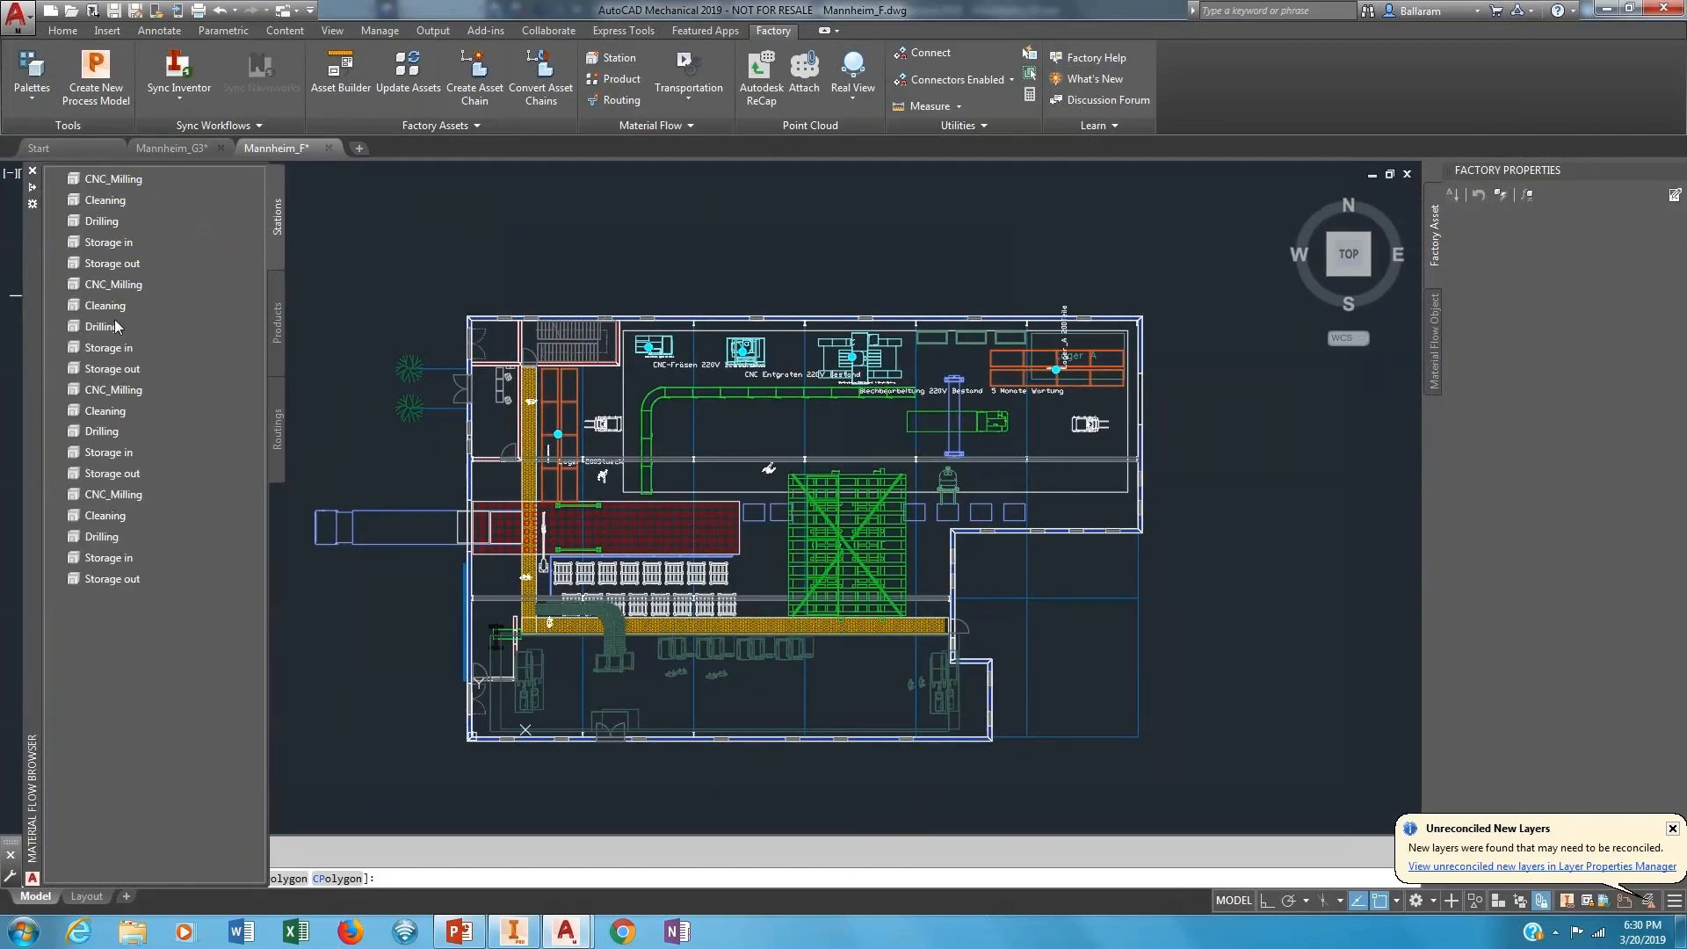
pyautogui.click(279, 325)
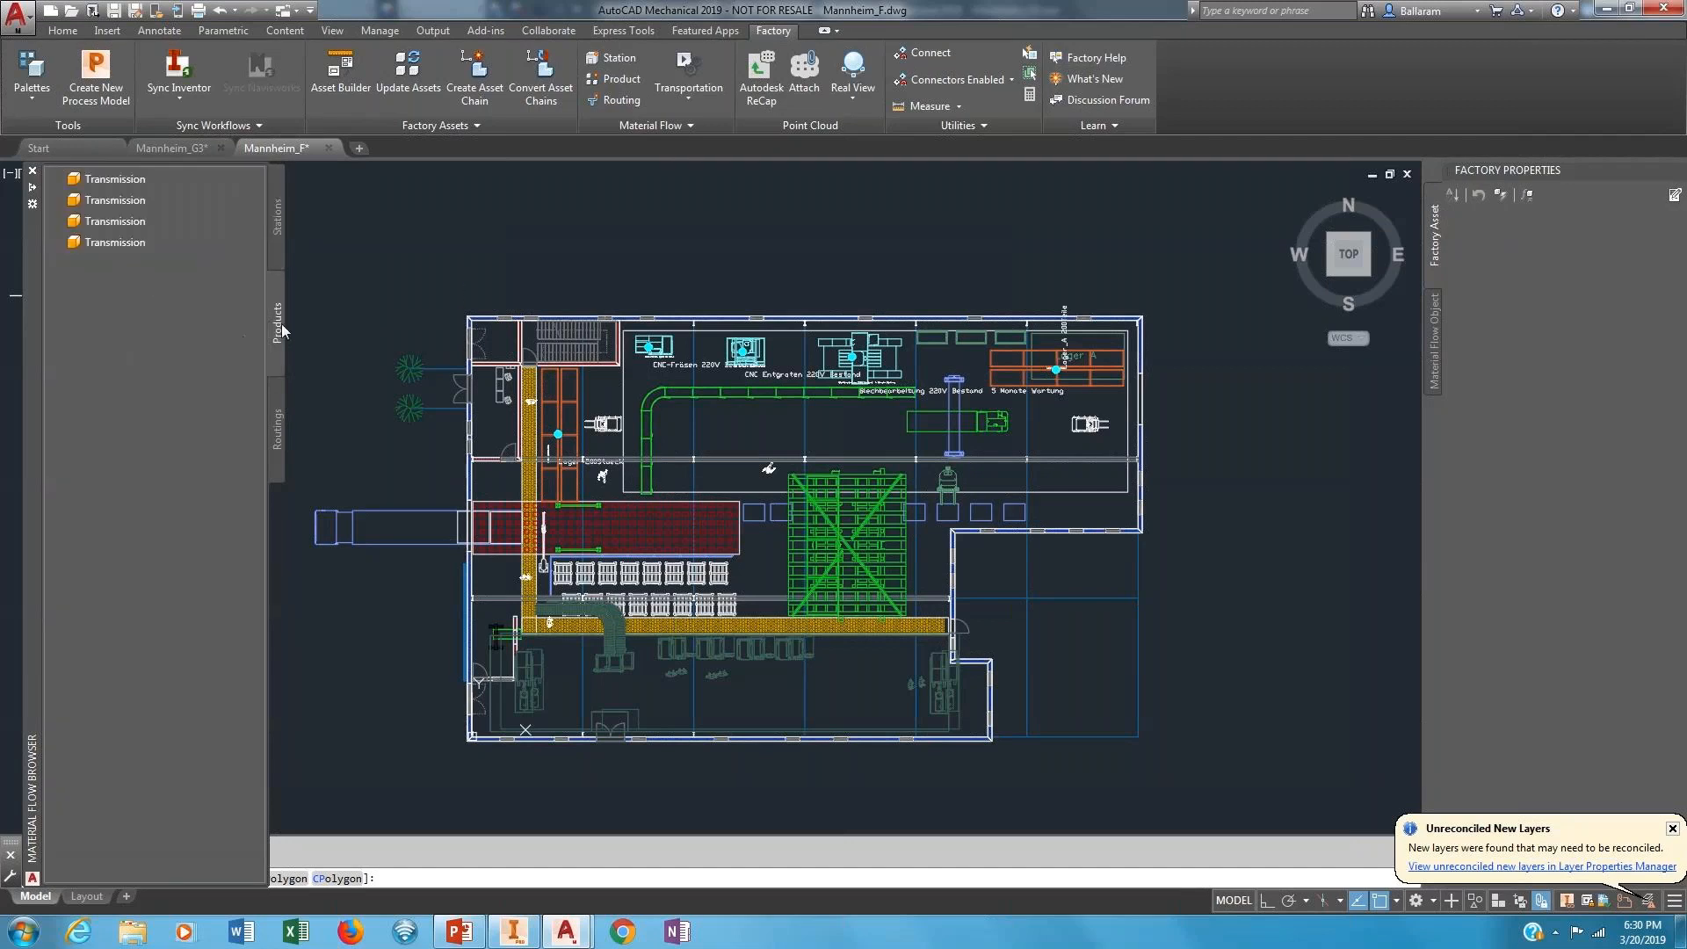
# Start a new routing for the first Transmission product at the Storage in station of the Lager 200Stueck rack.
pyautogui.click(126, 180)
pyautogui.rightClick(125, 188)
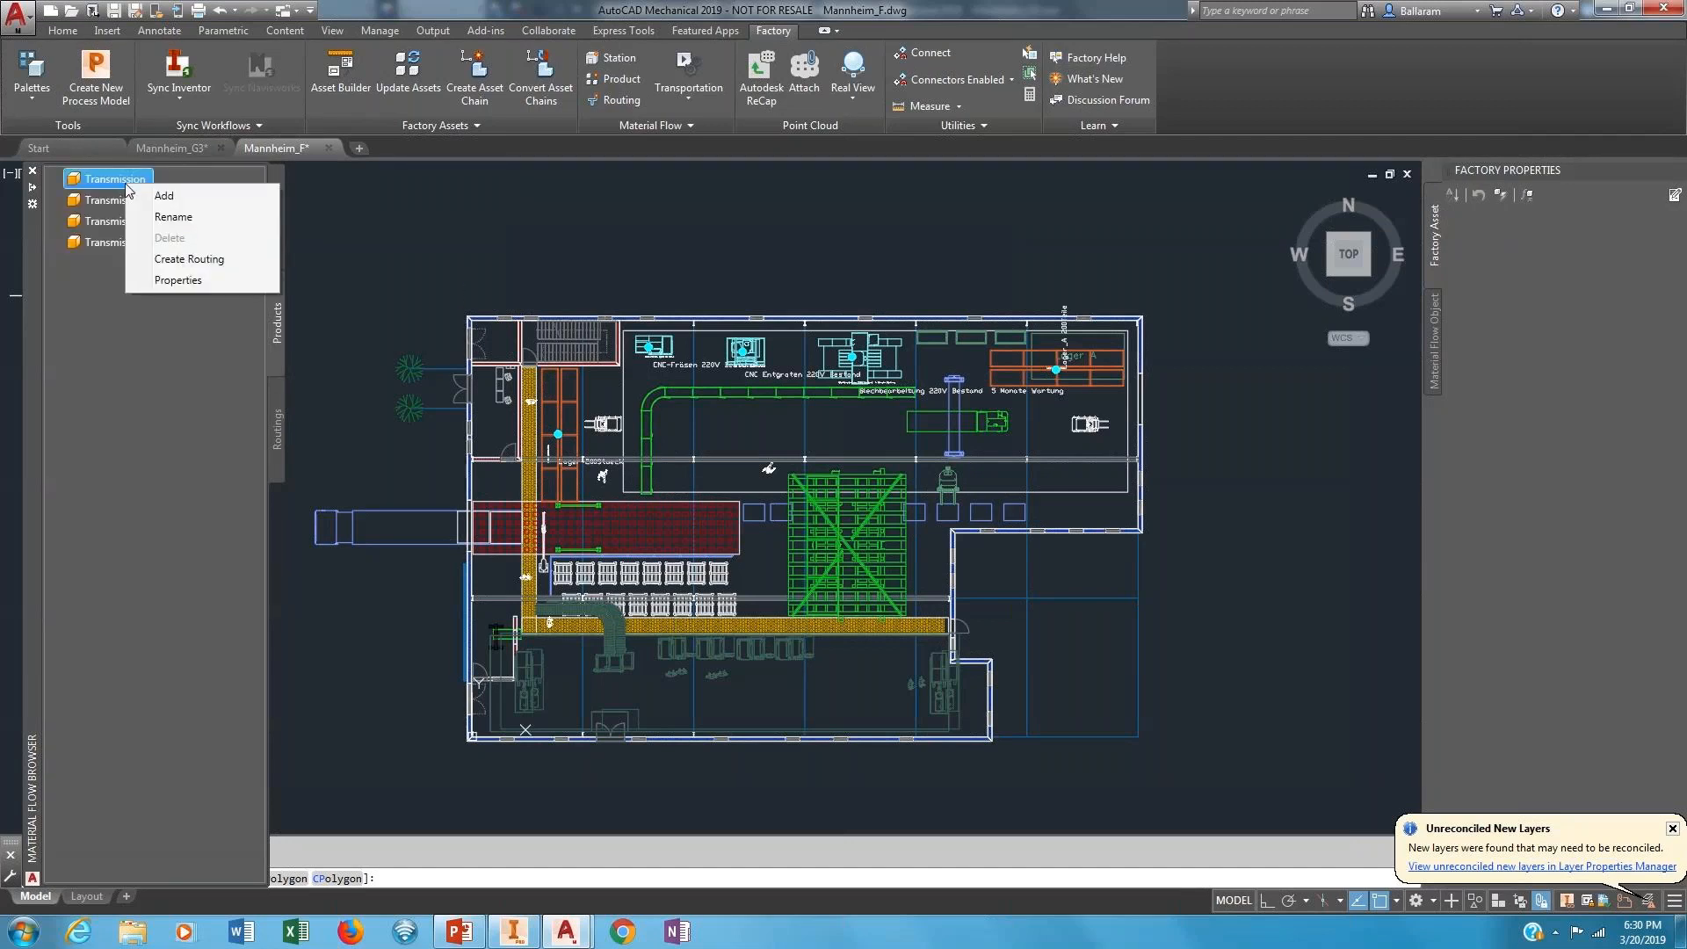
pyautogui.click(163, 261)
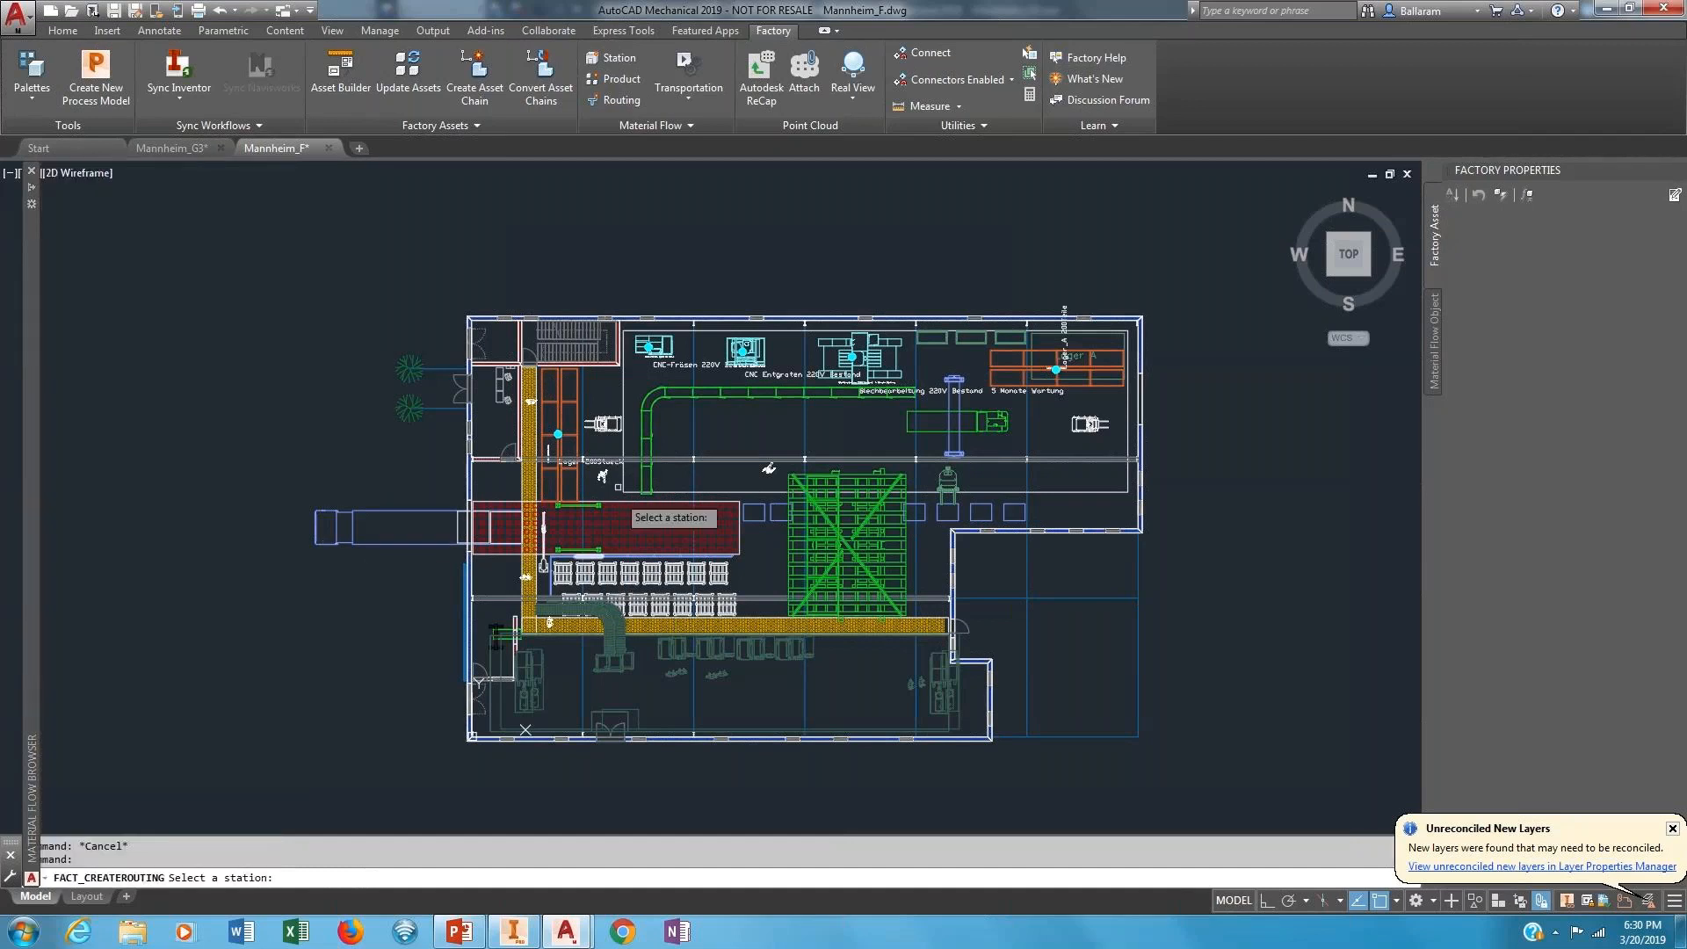
pyautogui.scroll(6, 466, 472)
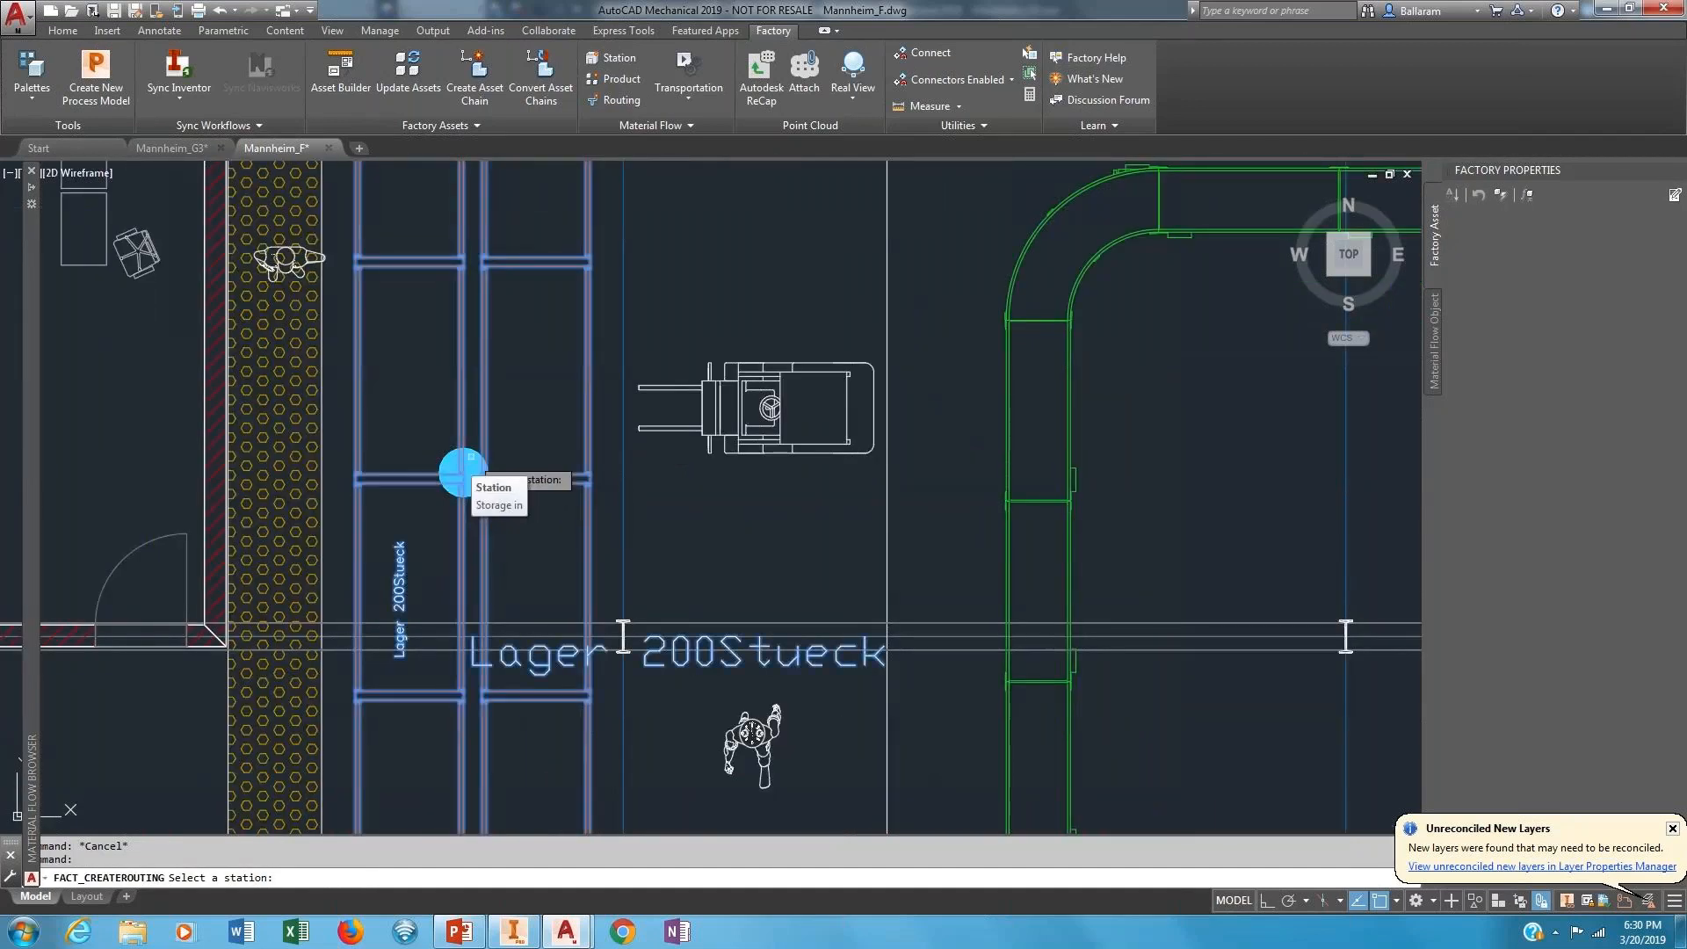
pyautogui.click(463, 472)
# Continue the routing through the CNC_Milling, Cleaning and Drilling stations and finish it at the Storage out station of the Lager_A rack.
pyautogui.scroll(-2, 722, 505)
pyautogui.moveTo(791, 443); pyautogui.dragTo(413, 763, button='middle')
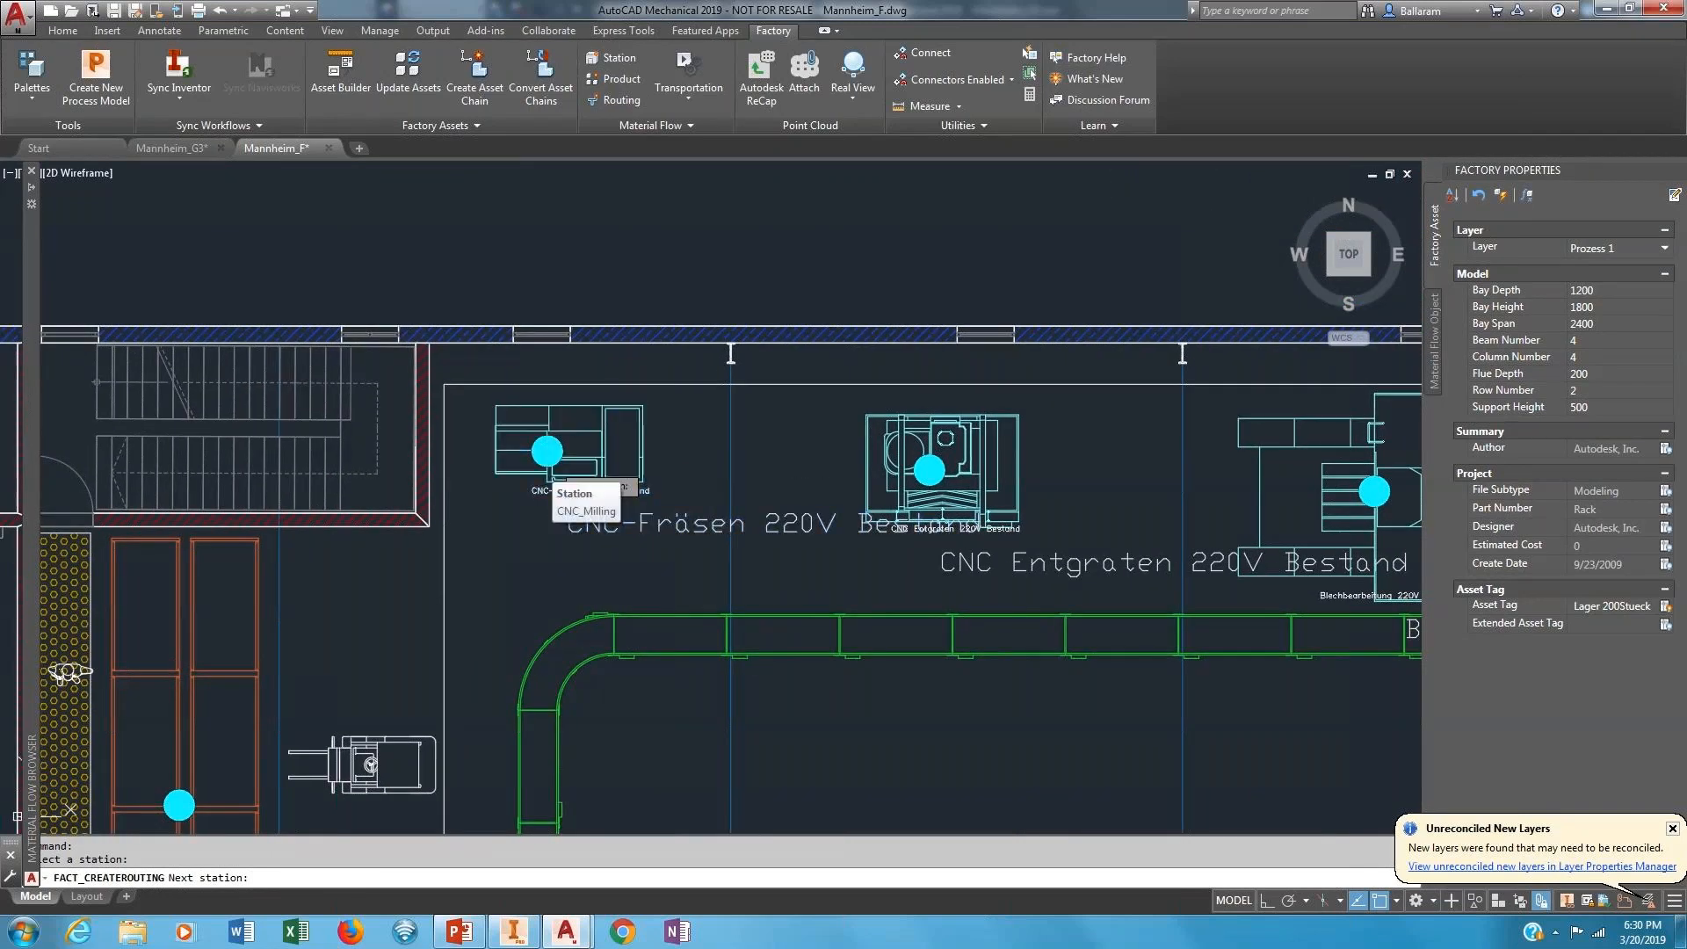
pyautogui.click(548, 457)
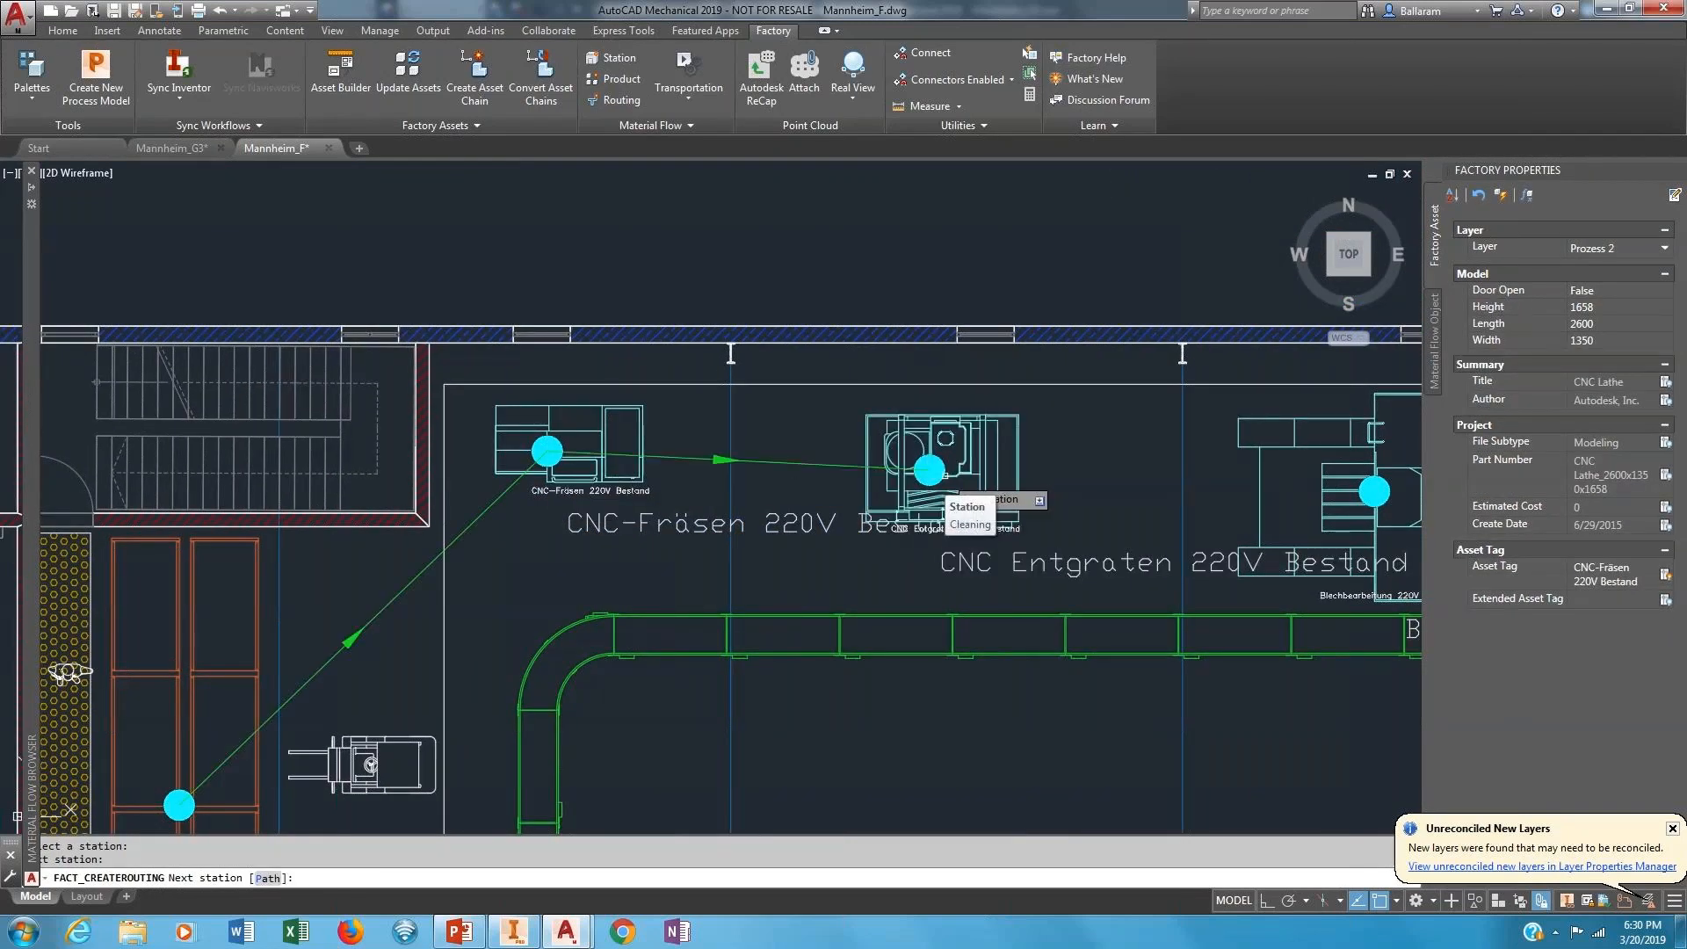
pyautogui.click(931, 474)
pyautogui.moveTo(874, 595); pyautogui.dragTo(405, 603, button='middle')
pyautogui.click(463, 488)
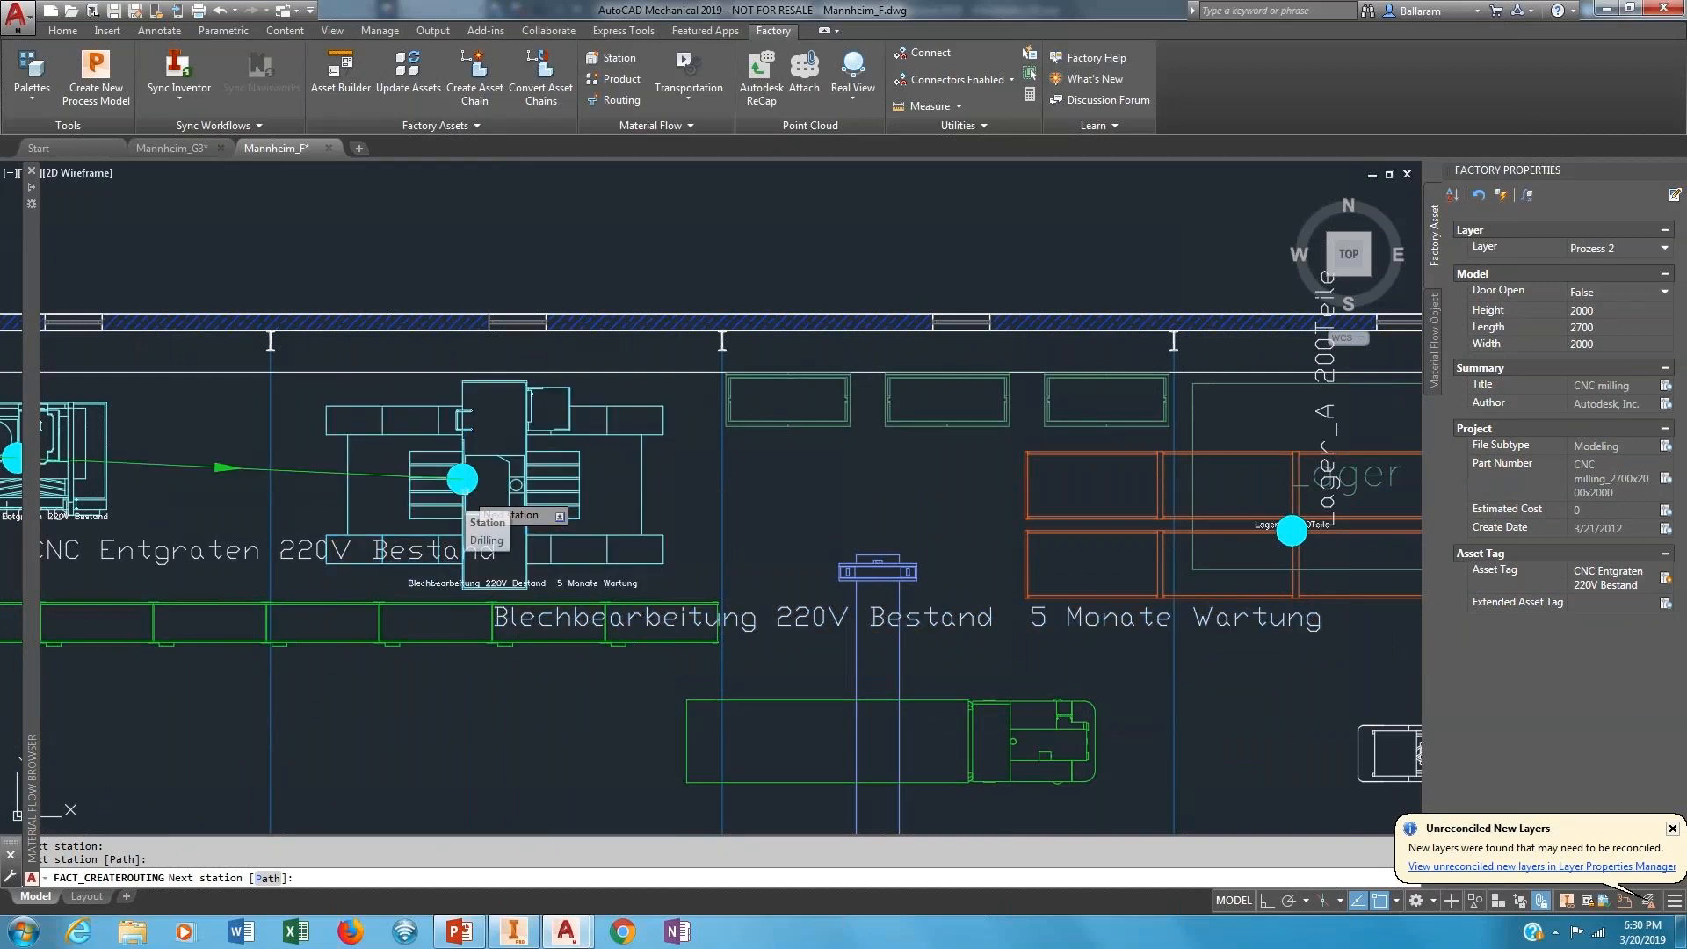
pyautogui.moveTo(1291, 531); pyautogui.dragTo(926, 517, button='middle')
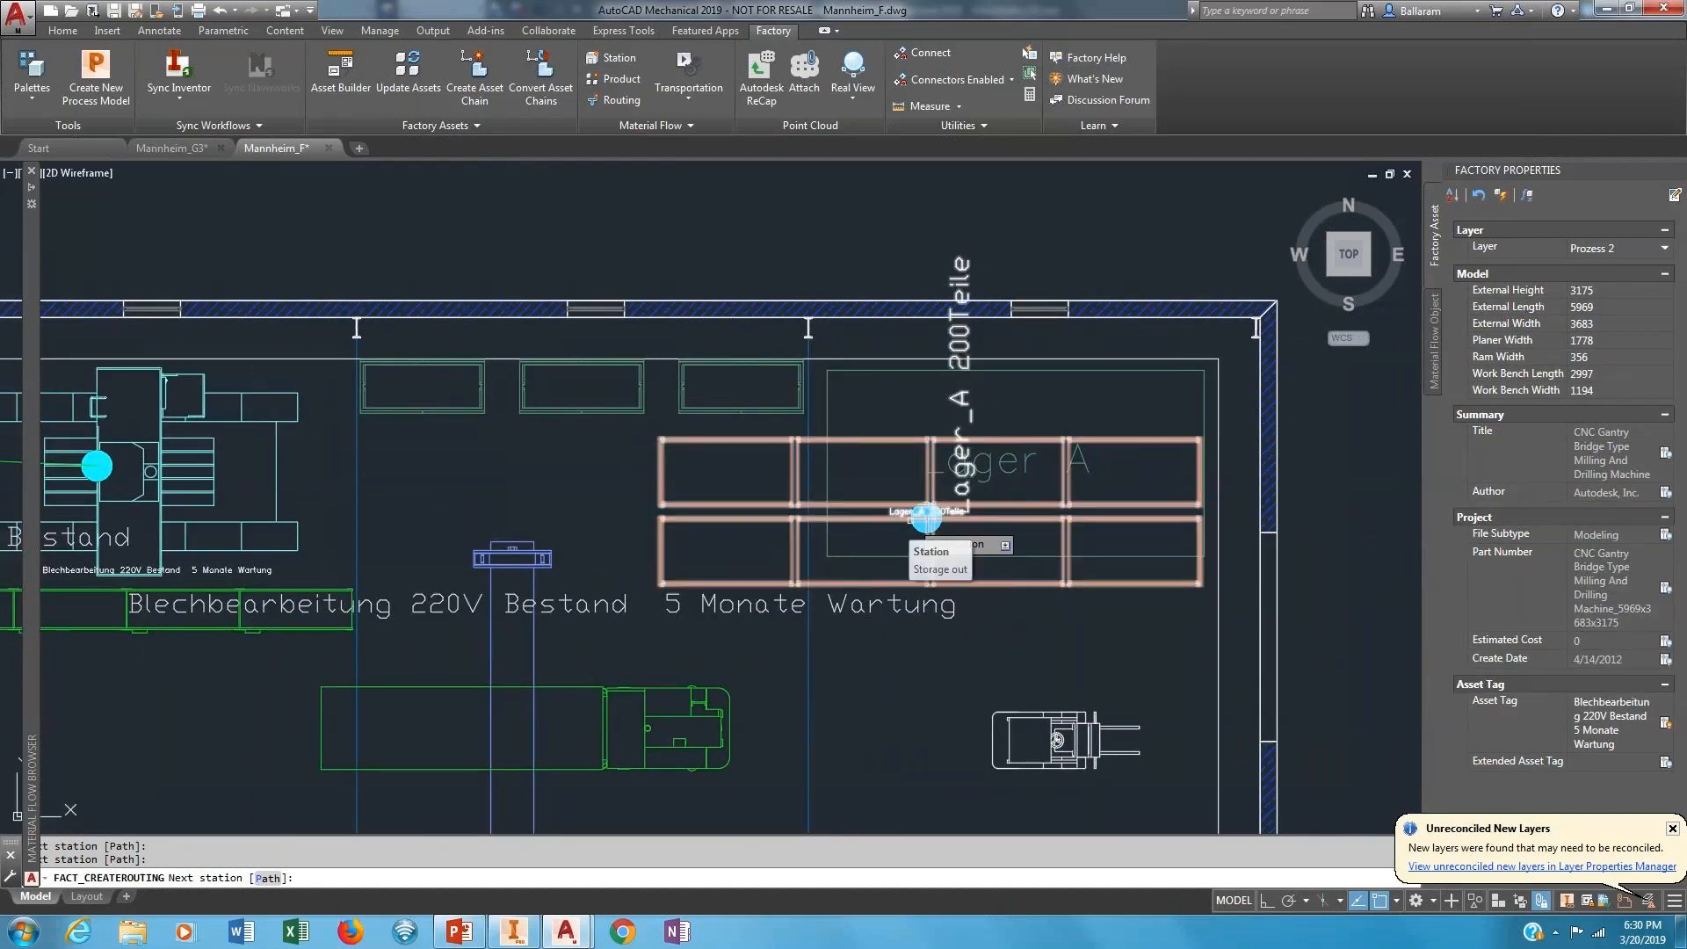
pyautogui.click(926, 517)
pyautogui.scroll(-5, 470, 516)
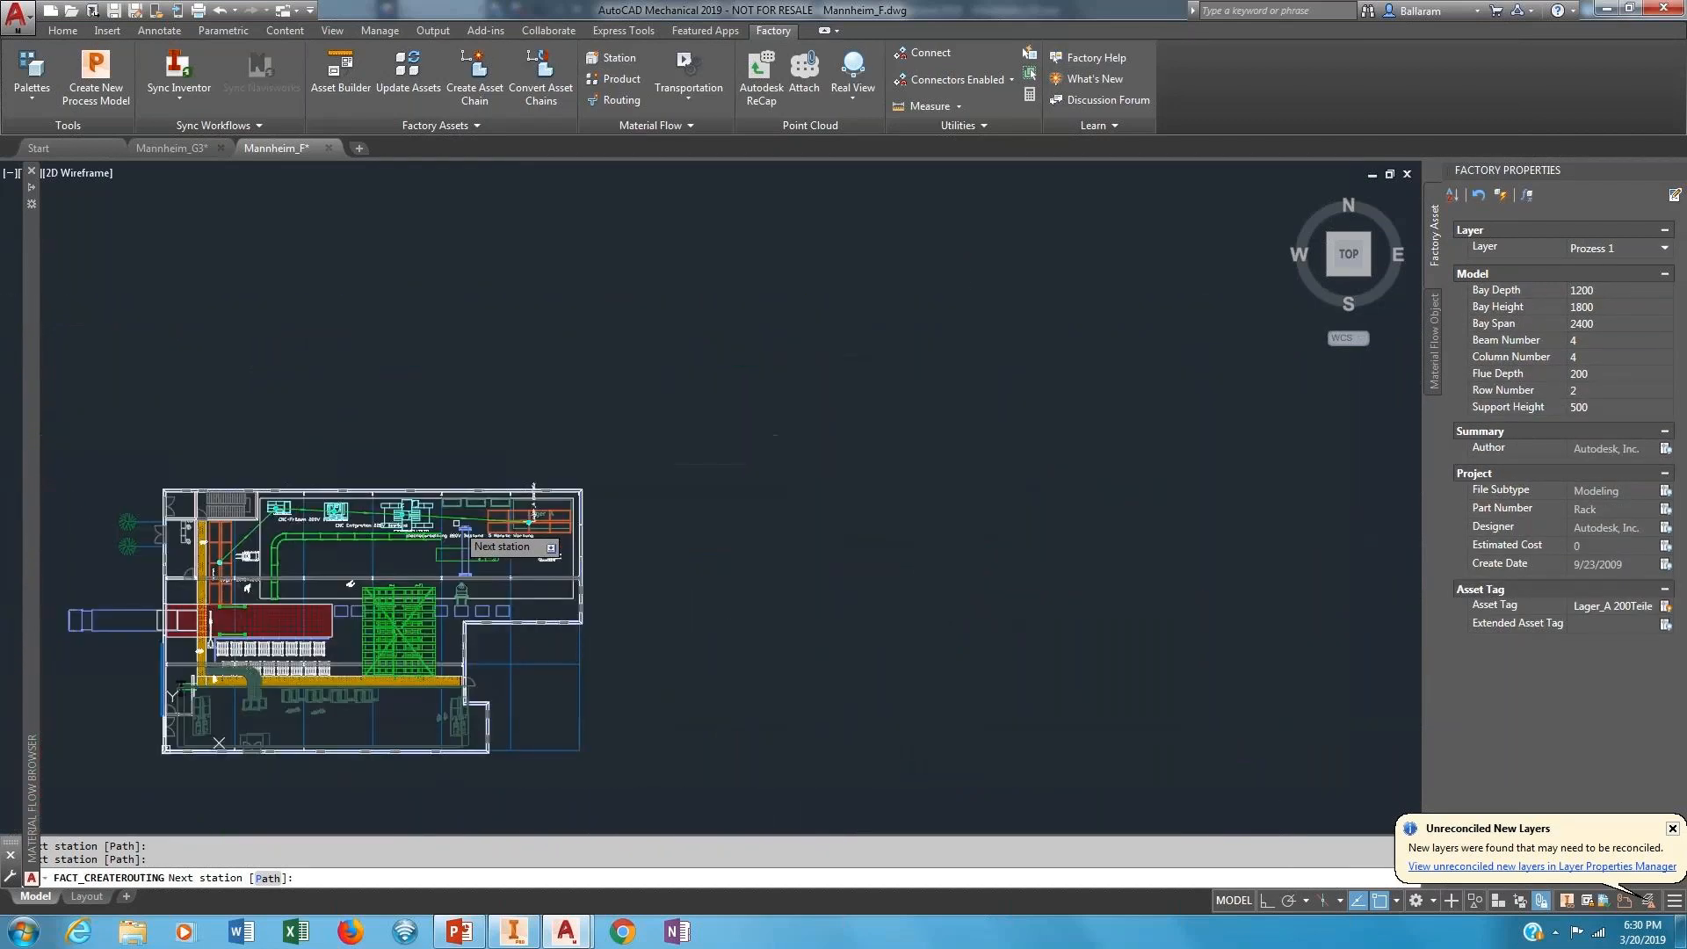
pyautogui.press('Escape')
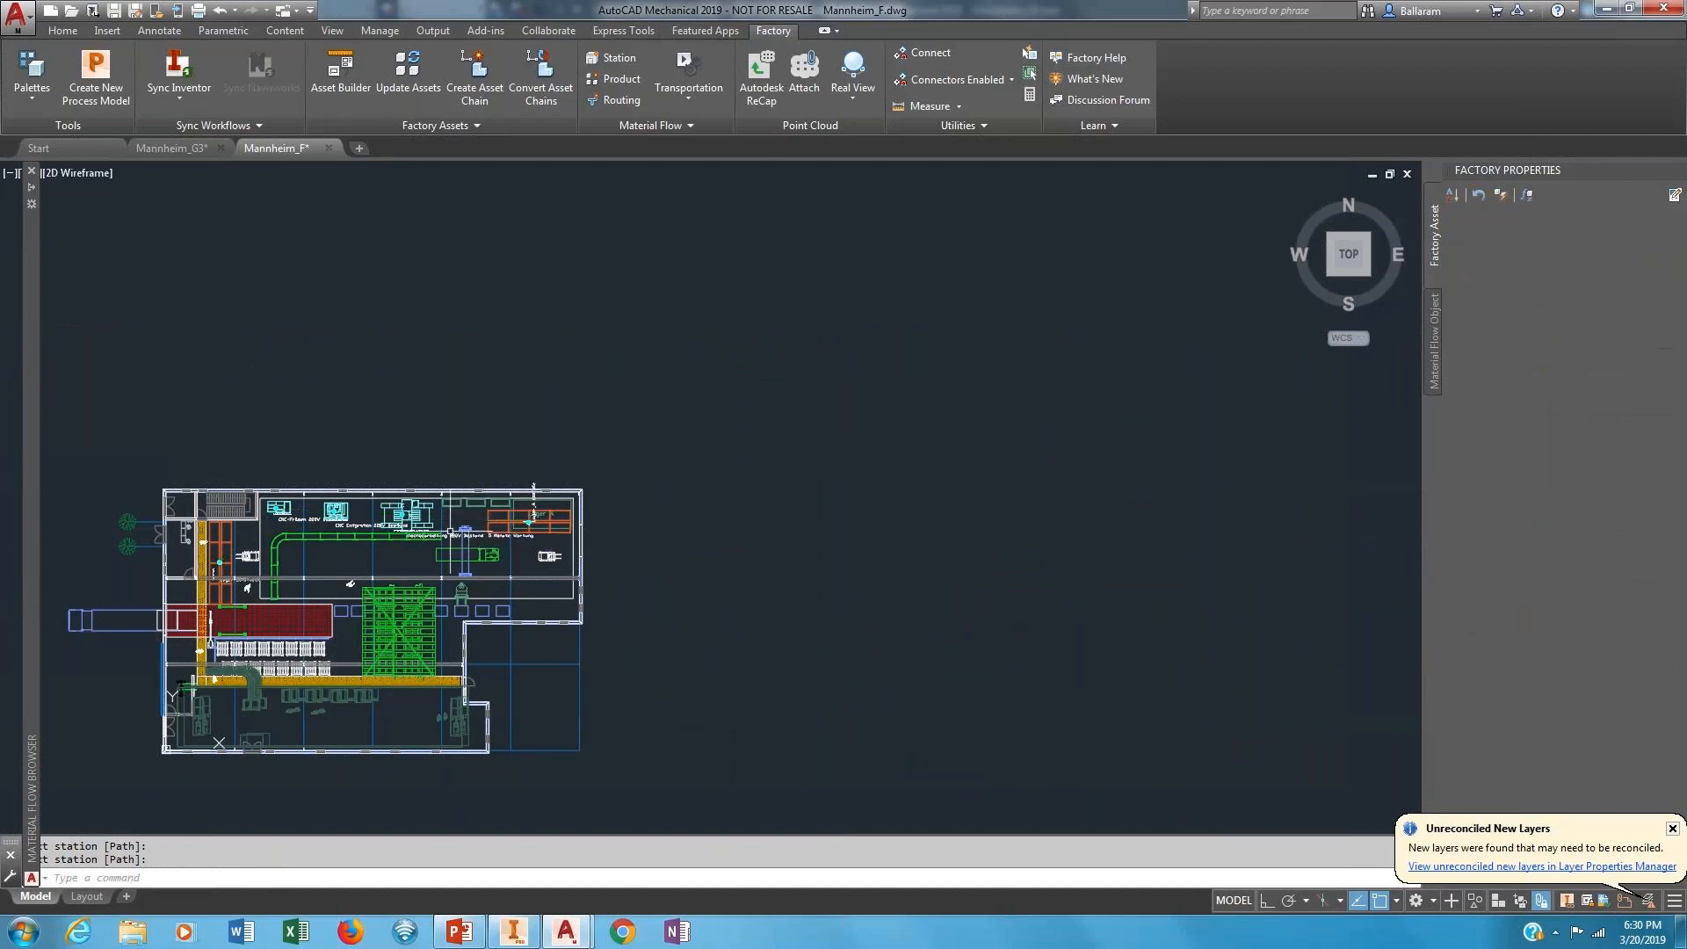
# Highlight the Job 1 : Transmission routing in the plan from the list of routings.
pyautogui.moveTo(304, 565); pyautogui.dragTo(481, 550, button='middle')
pyautogui.scroll(5, 422, 569)
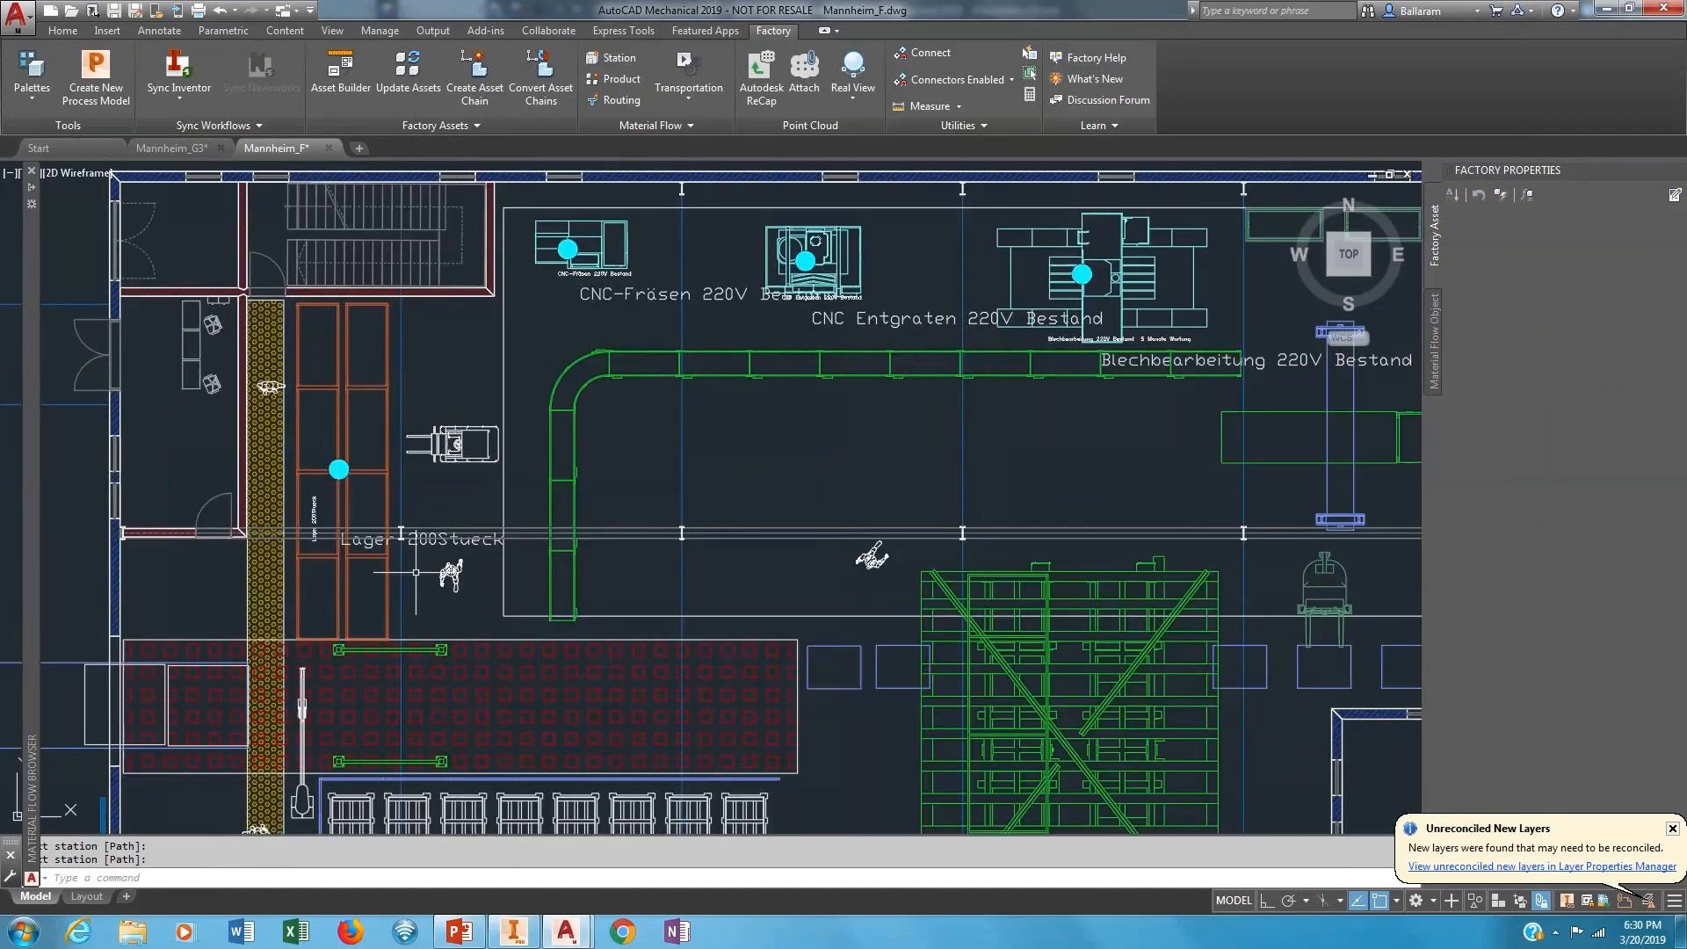
pyautogui.moveTo(26, 303)
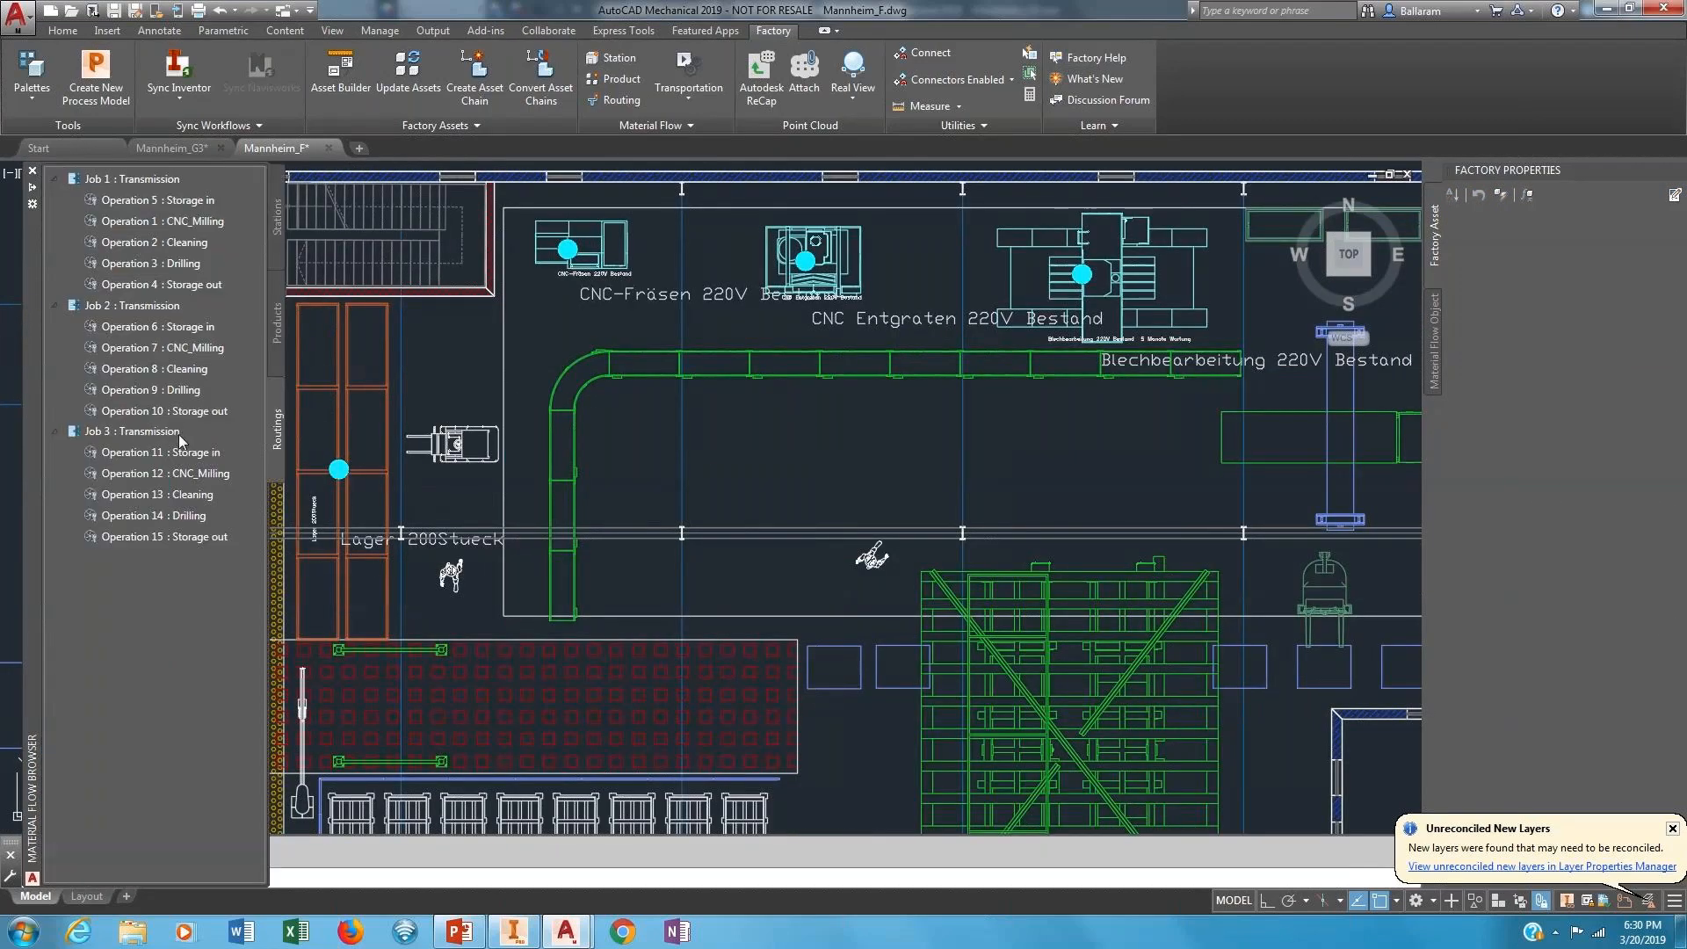
pyautogui.doubleClick(152, 180)
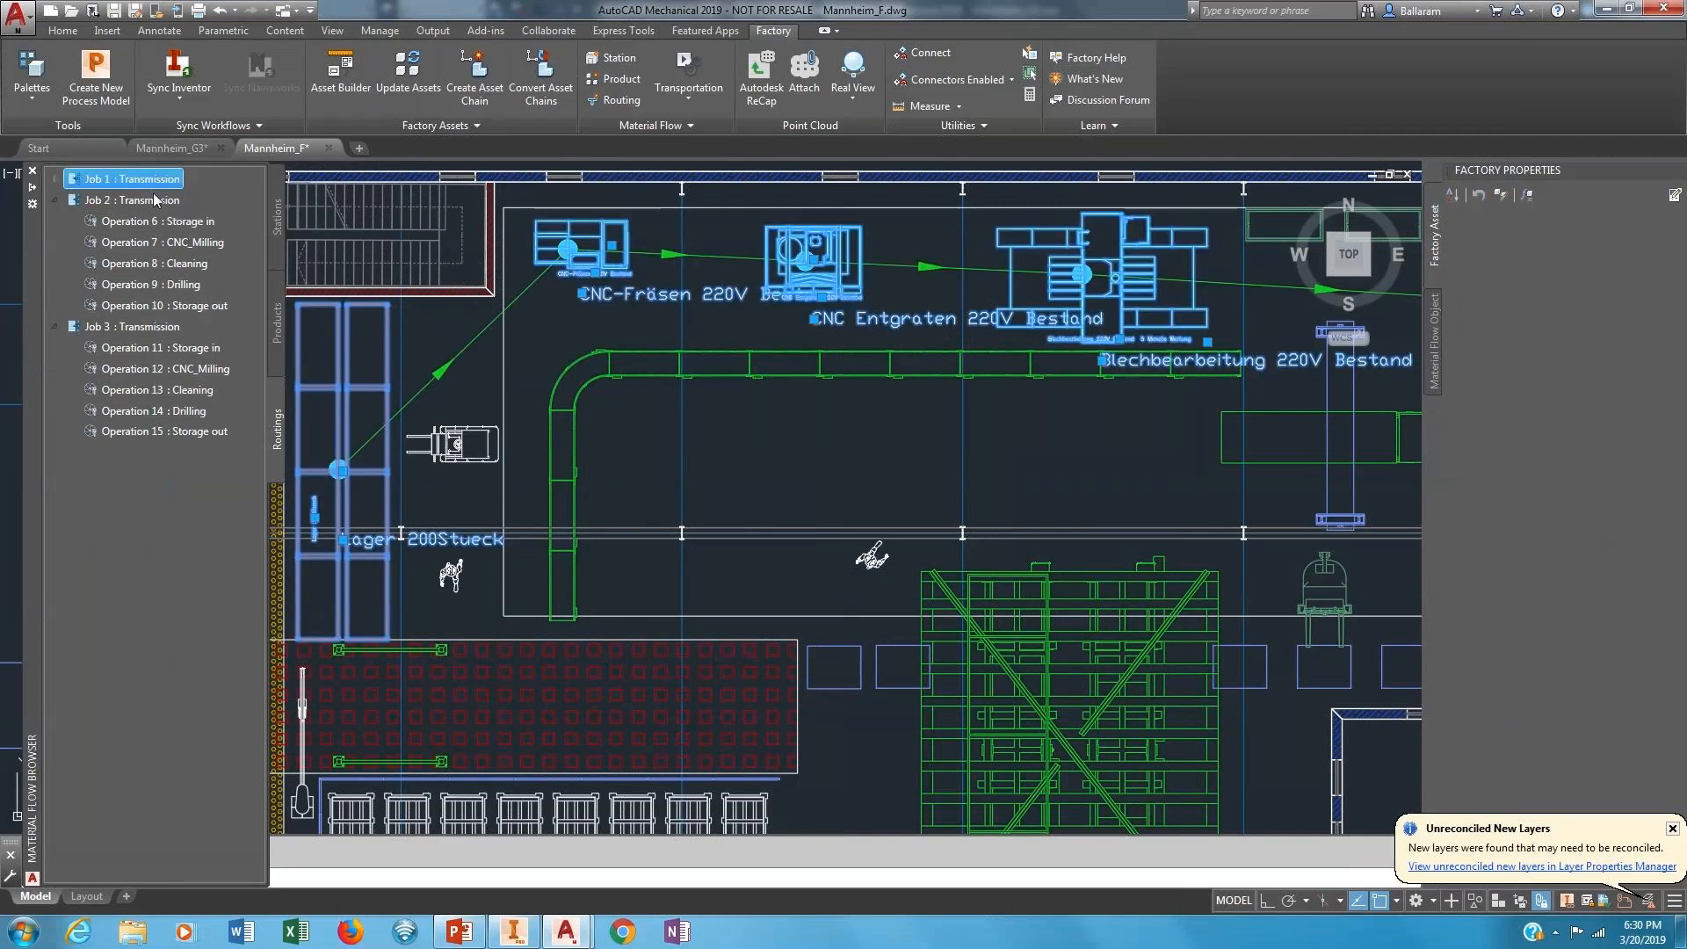
# Append the Storage in station of the Lager 200Stueck rack to the end of the Job 1 routing.
pyautogui.rightClick(110, 183)
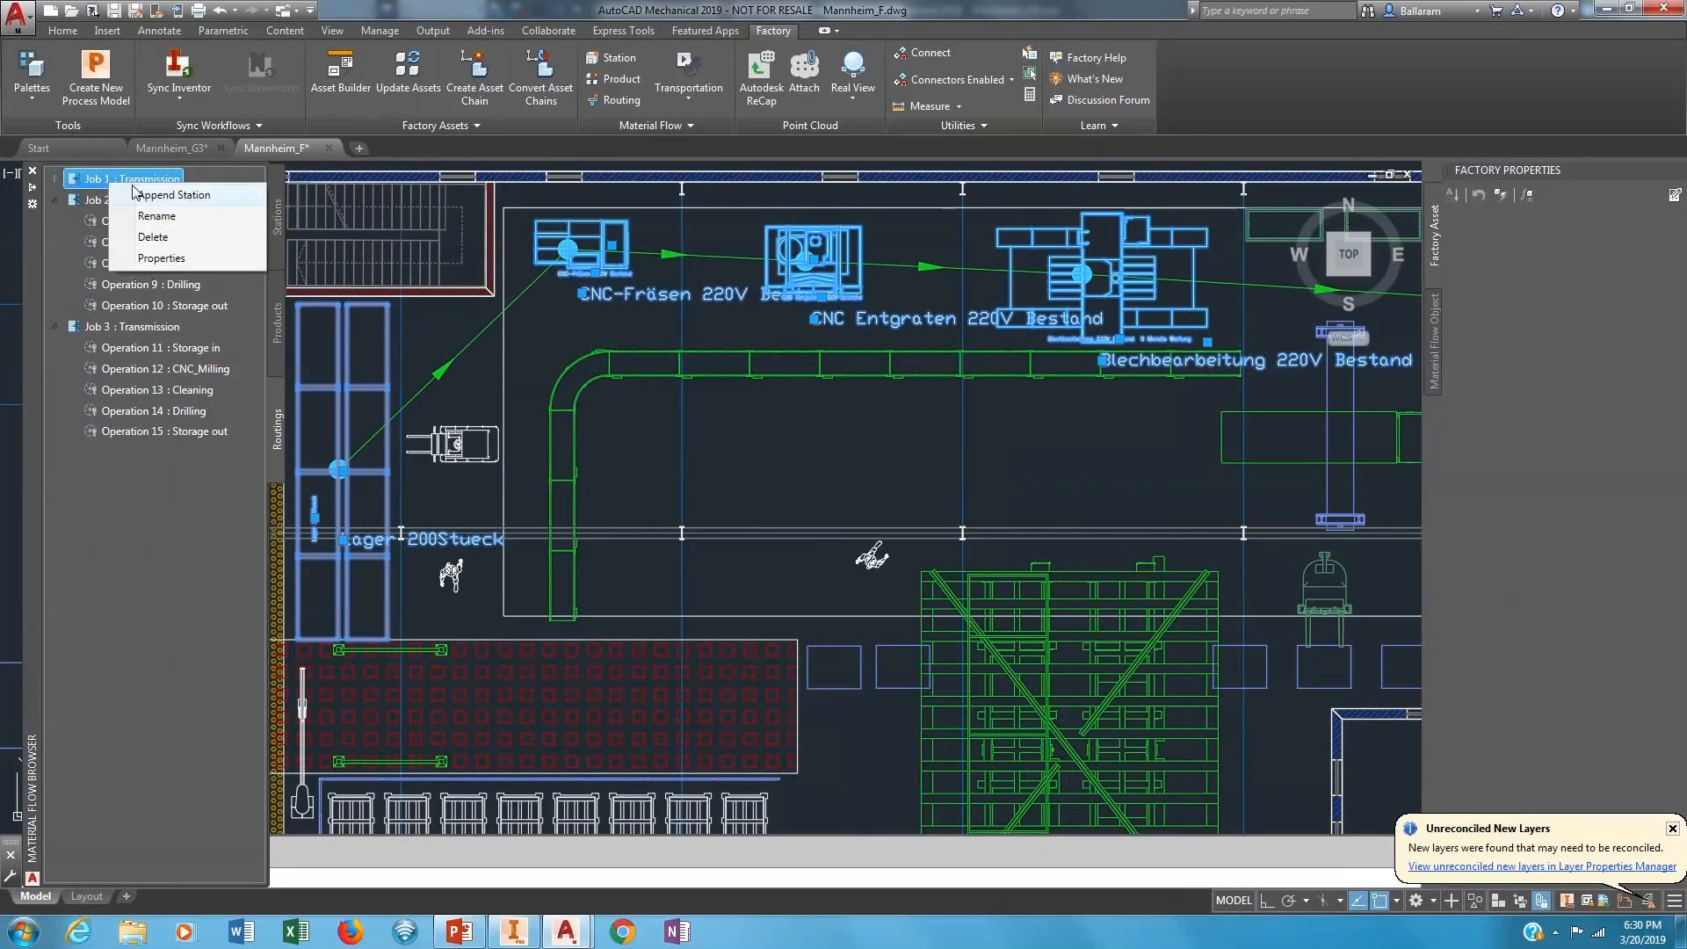
pyautogui.click(133, 194)
pyautogui.scroll(-2, 795, 479)
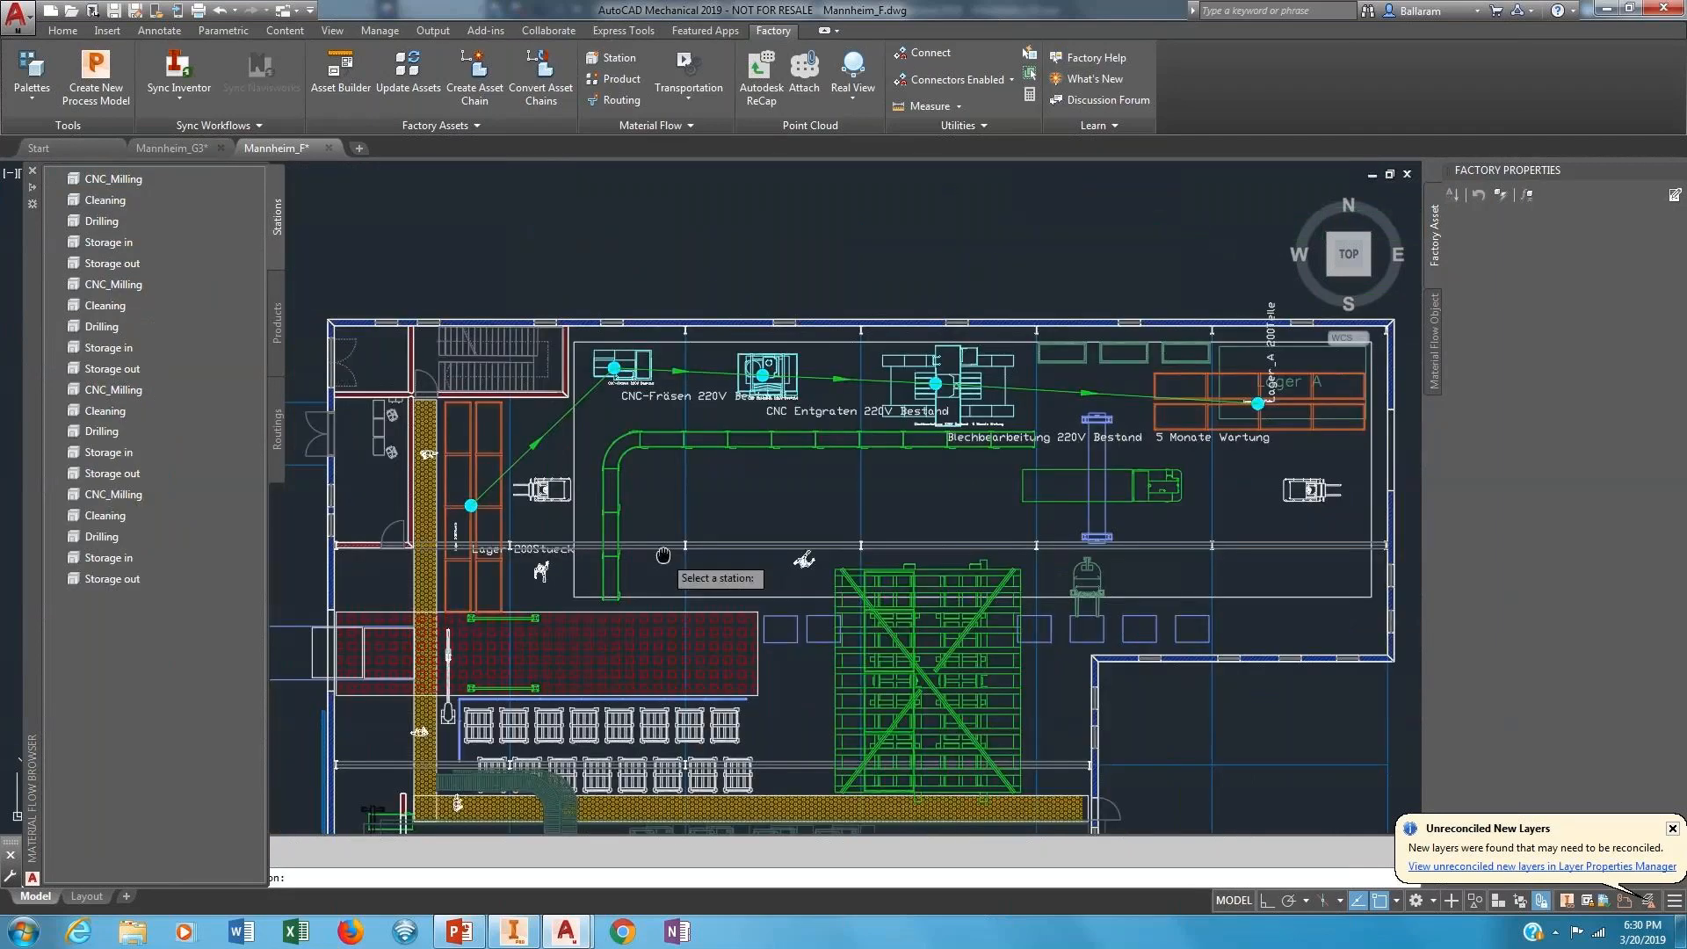
pyautogui.click(510, 492)
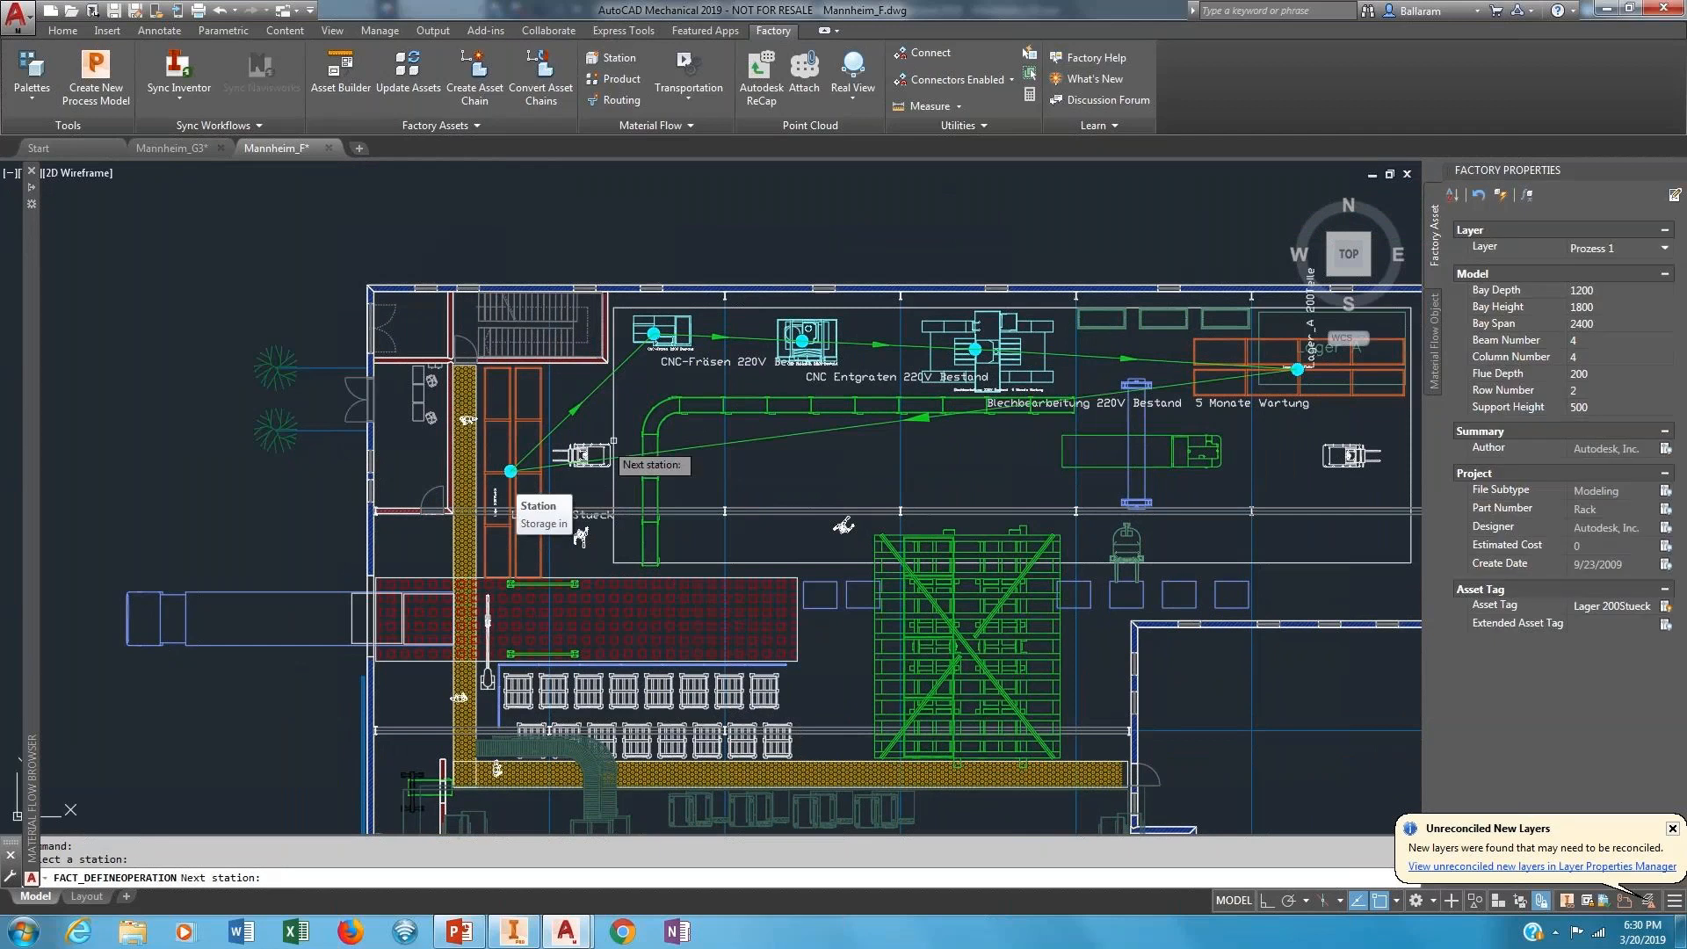
pyautogui.press('Return')
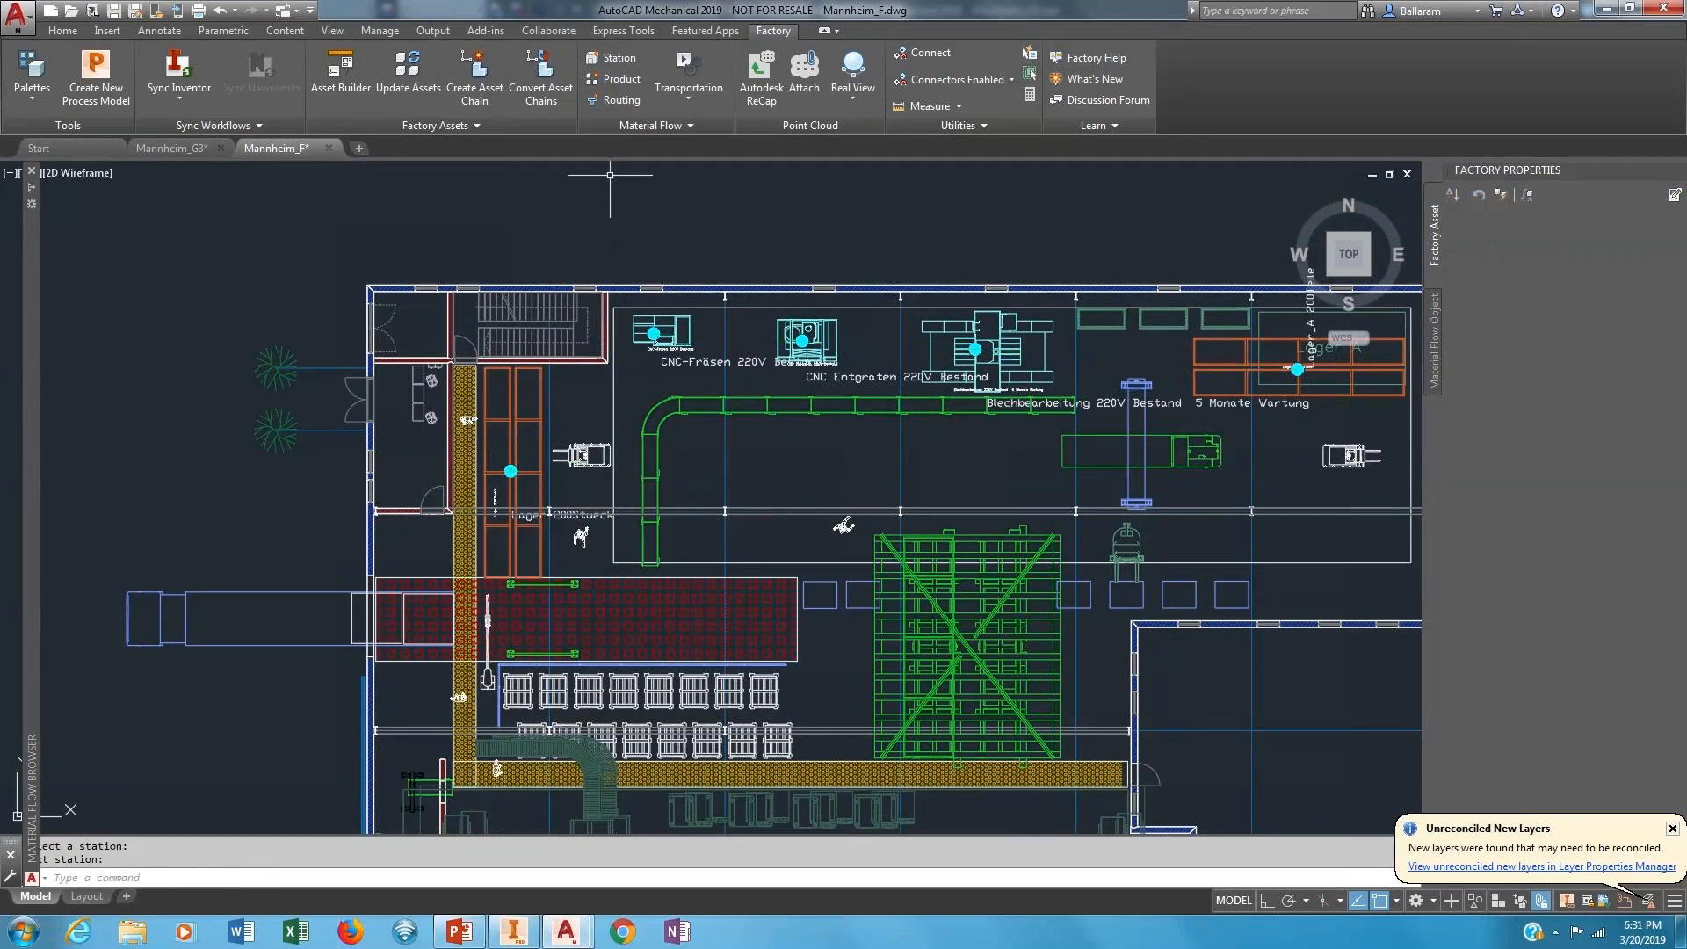
# Run the Transportation analysis on the plan and check the Job 1 : Transmission operations, including the added Storage in.
pyautogui.click(678, 72)
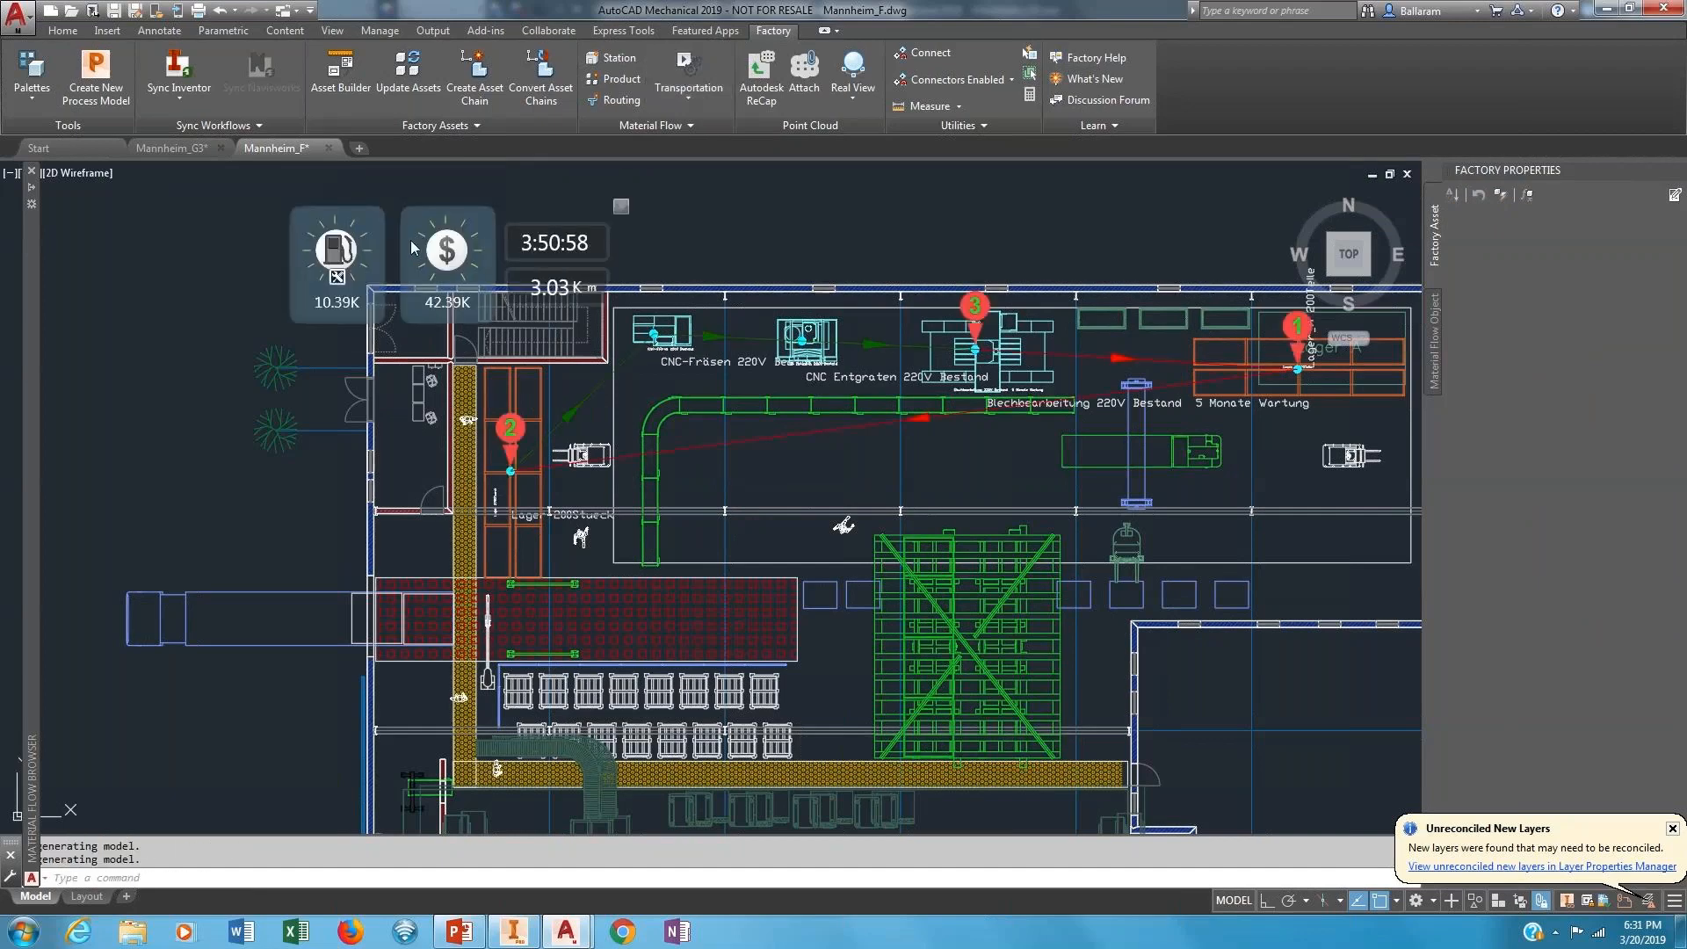
pyautogui.scroll(4, 442, 470)
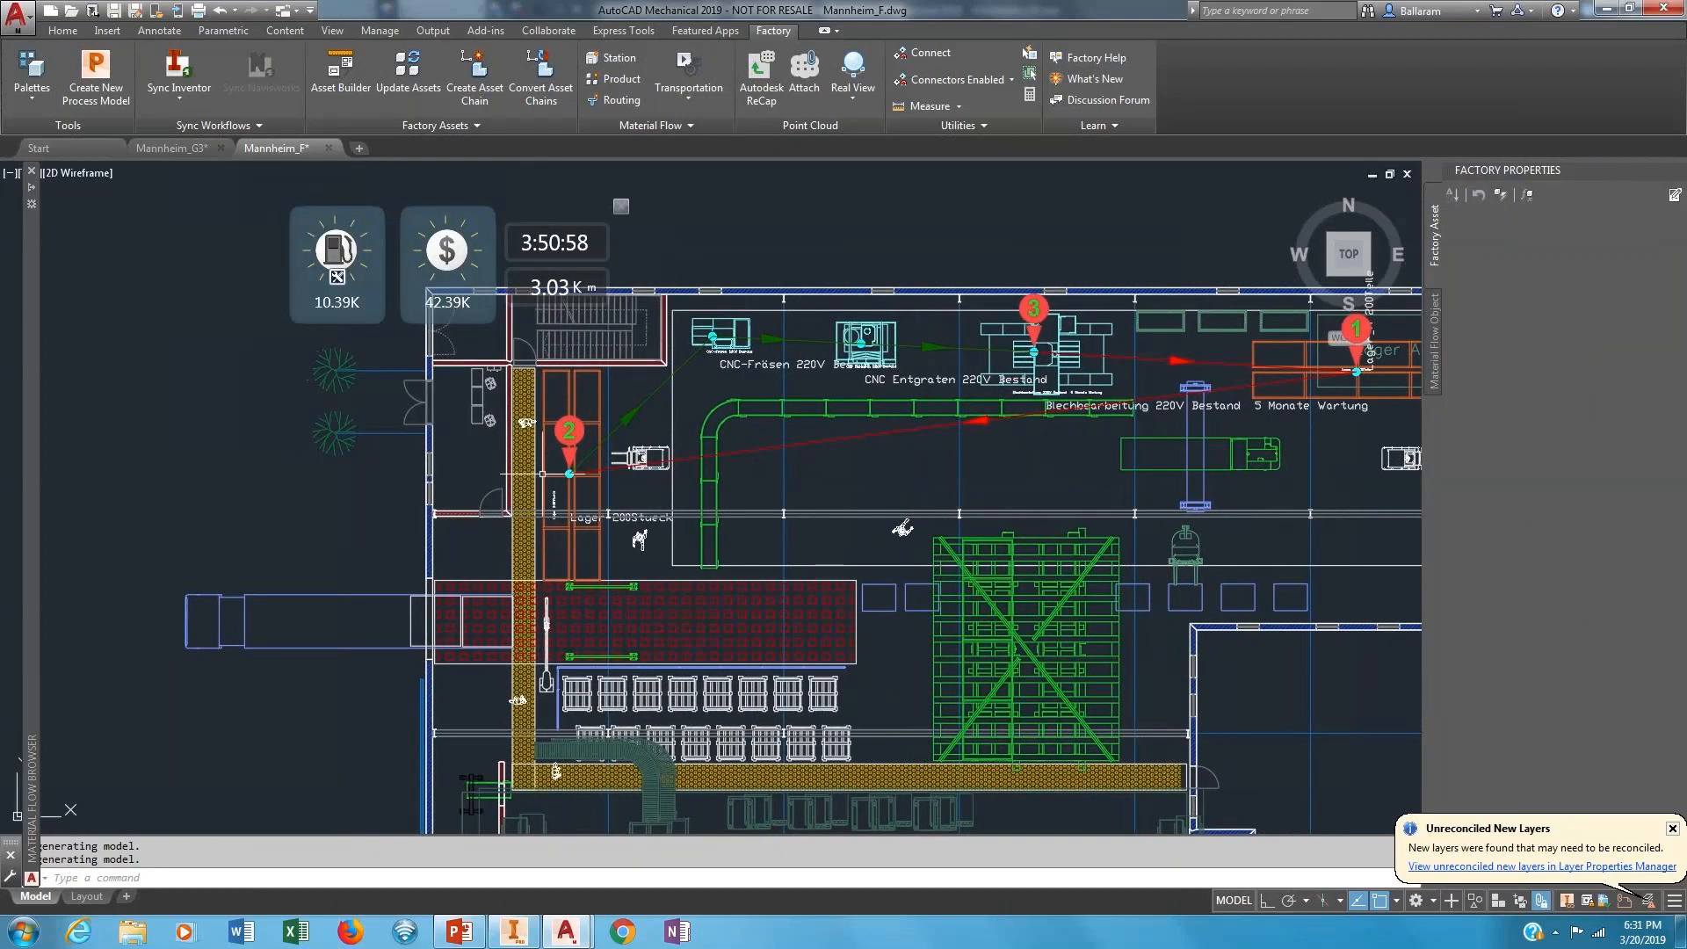
pyautogui.scroll(-4, 652, 487)
pyautogui.moveTo(979, 478); pyautogui.dragTo(726, 532, button='middle')
pyautogui.click(385, 509)
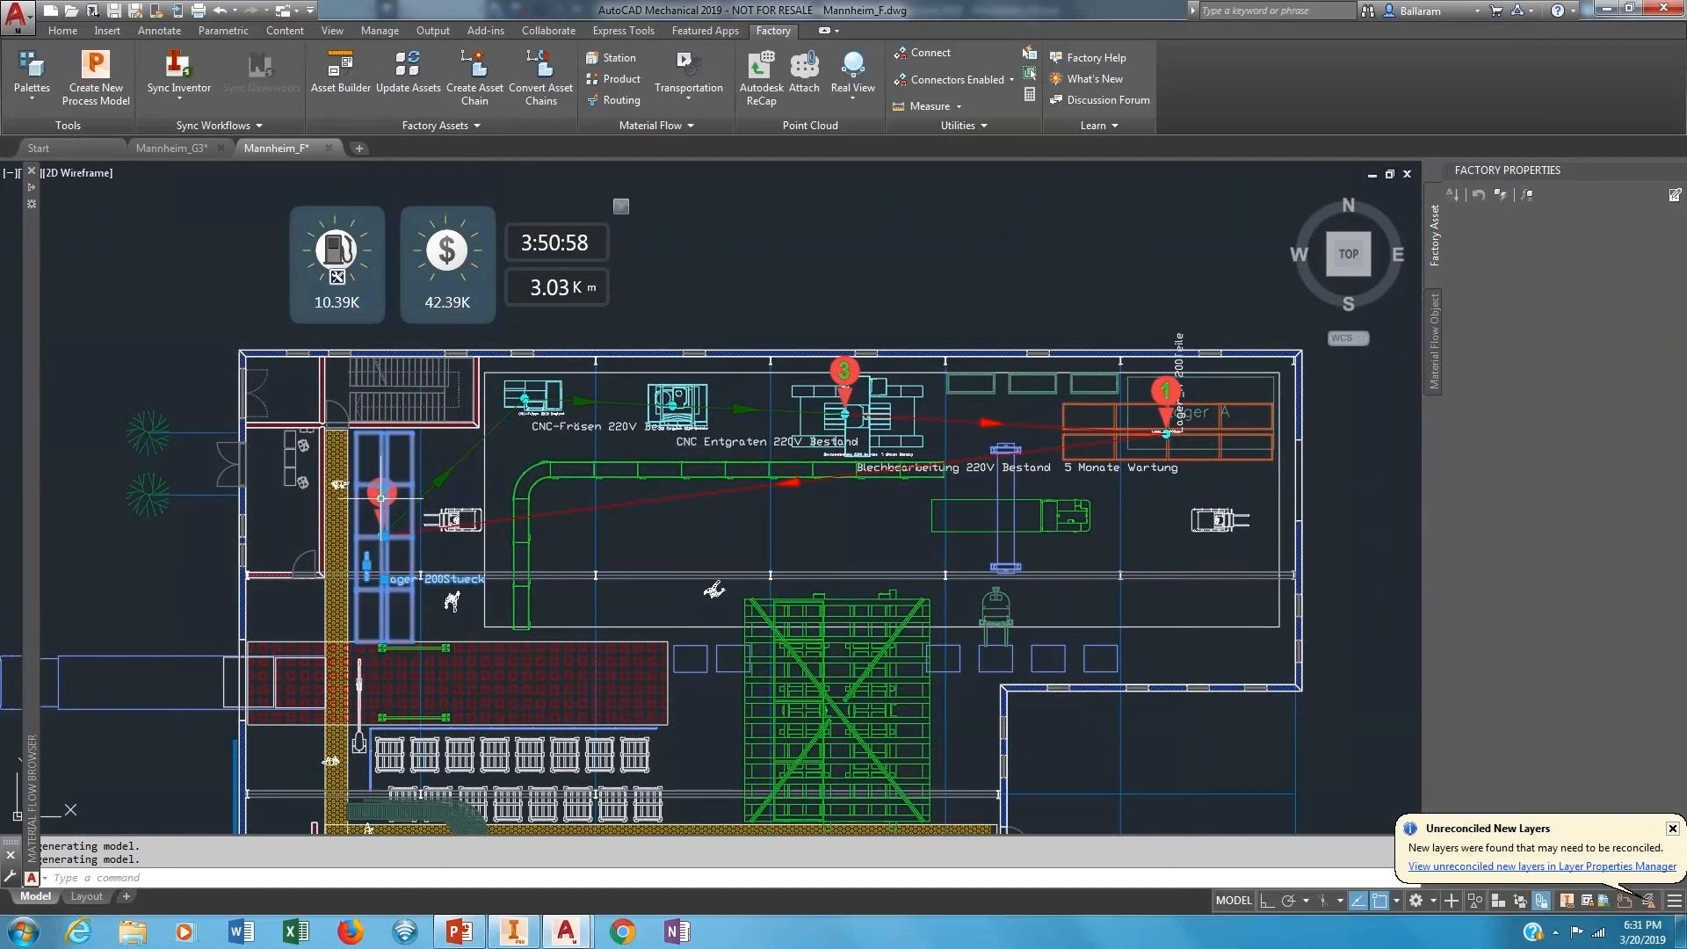
pyautogui.press('Escape')
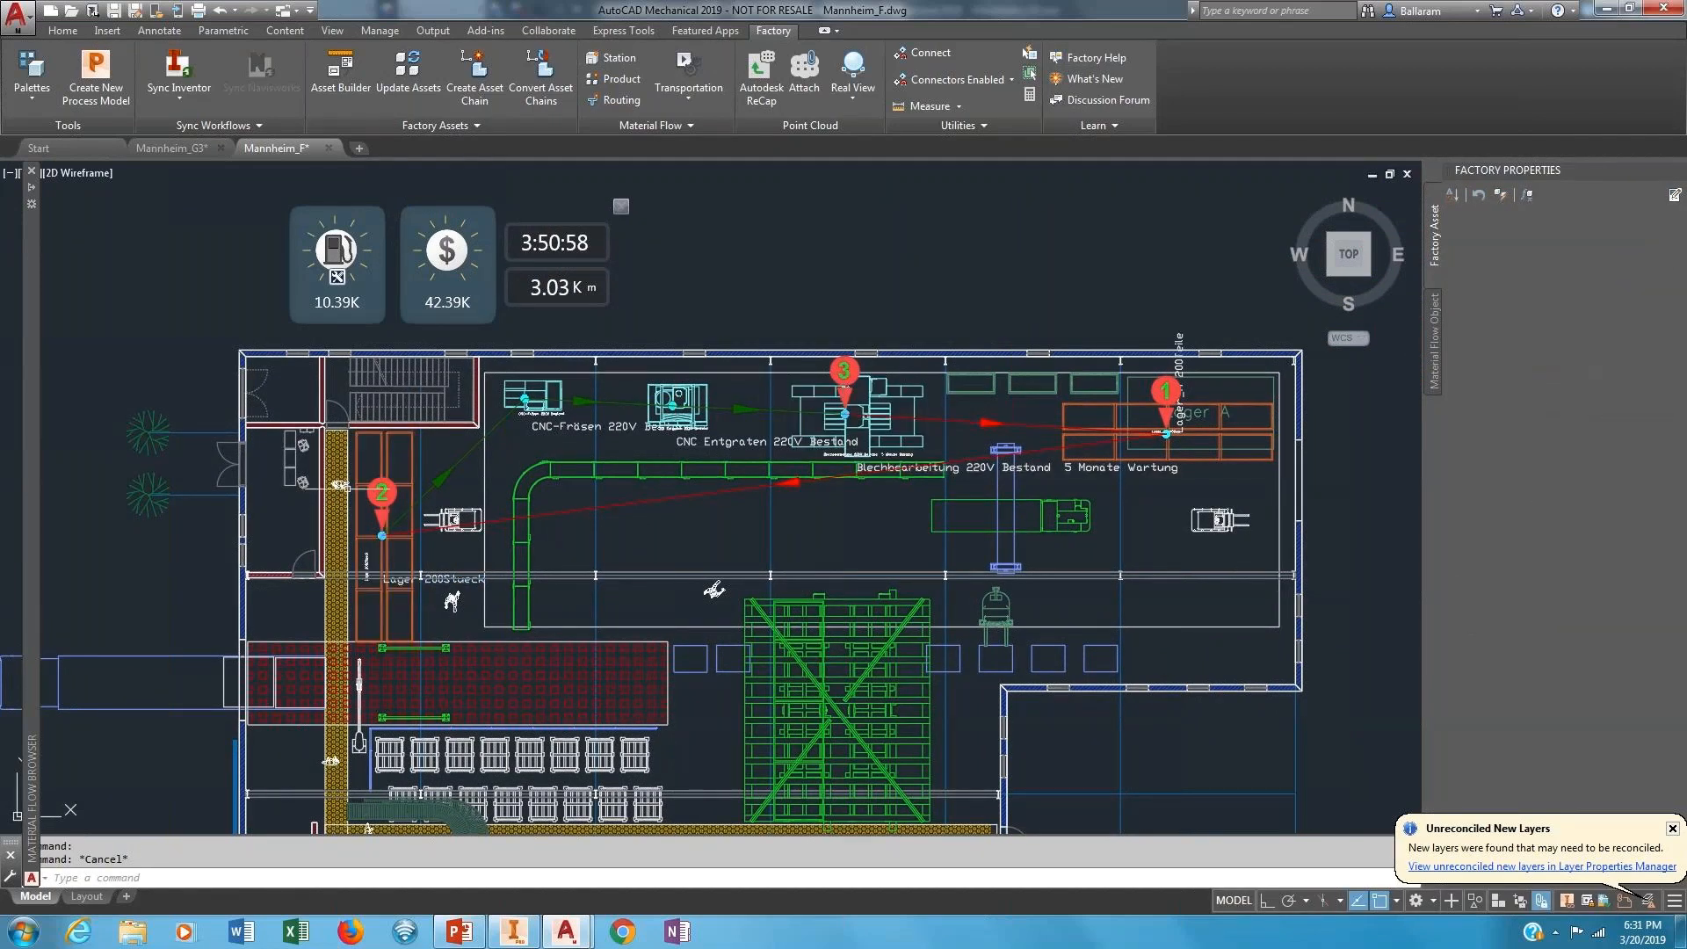
pyautogui.moveTo(34, 435)
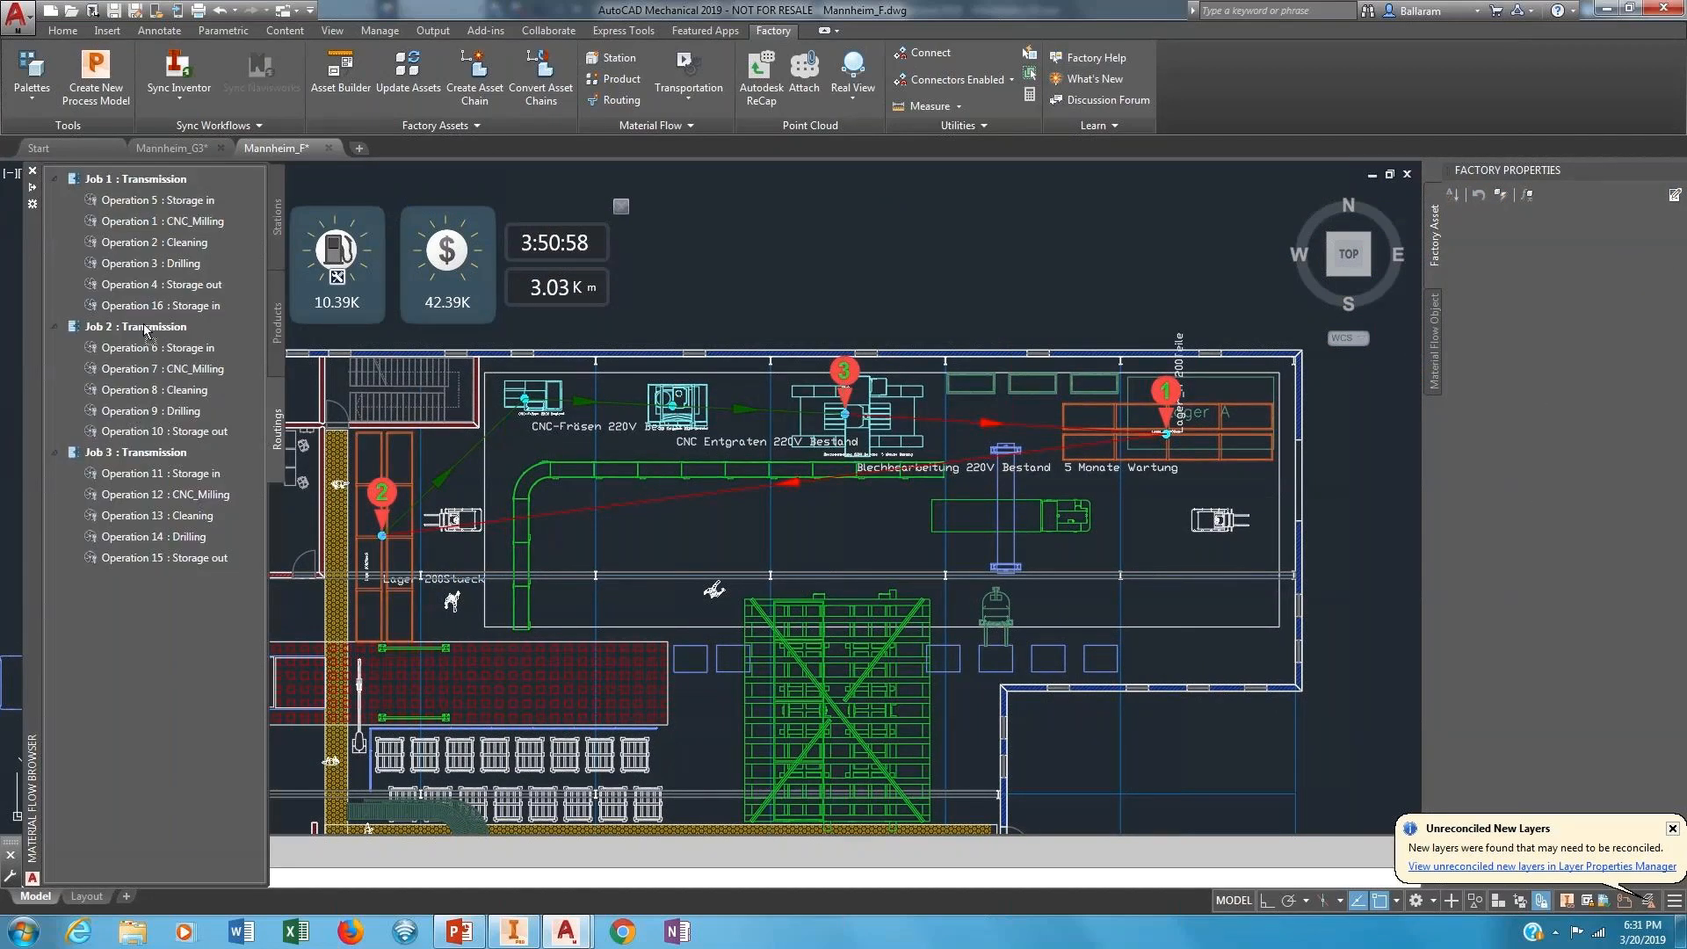
pyautogui.moveTo(151, 354); pyautogui.dragTo(148, 304)
pyautogui.click(148, 305)
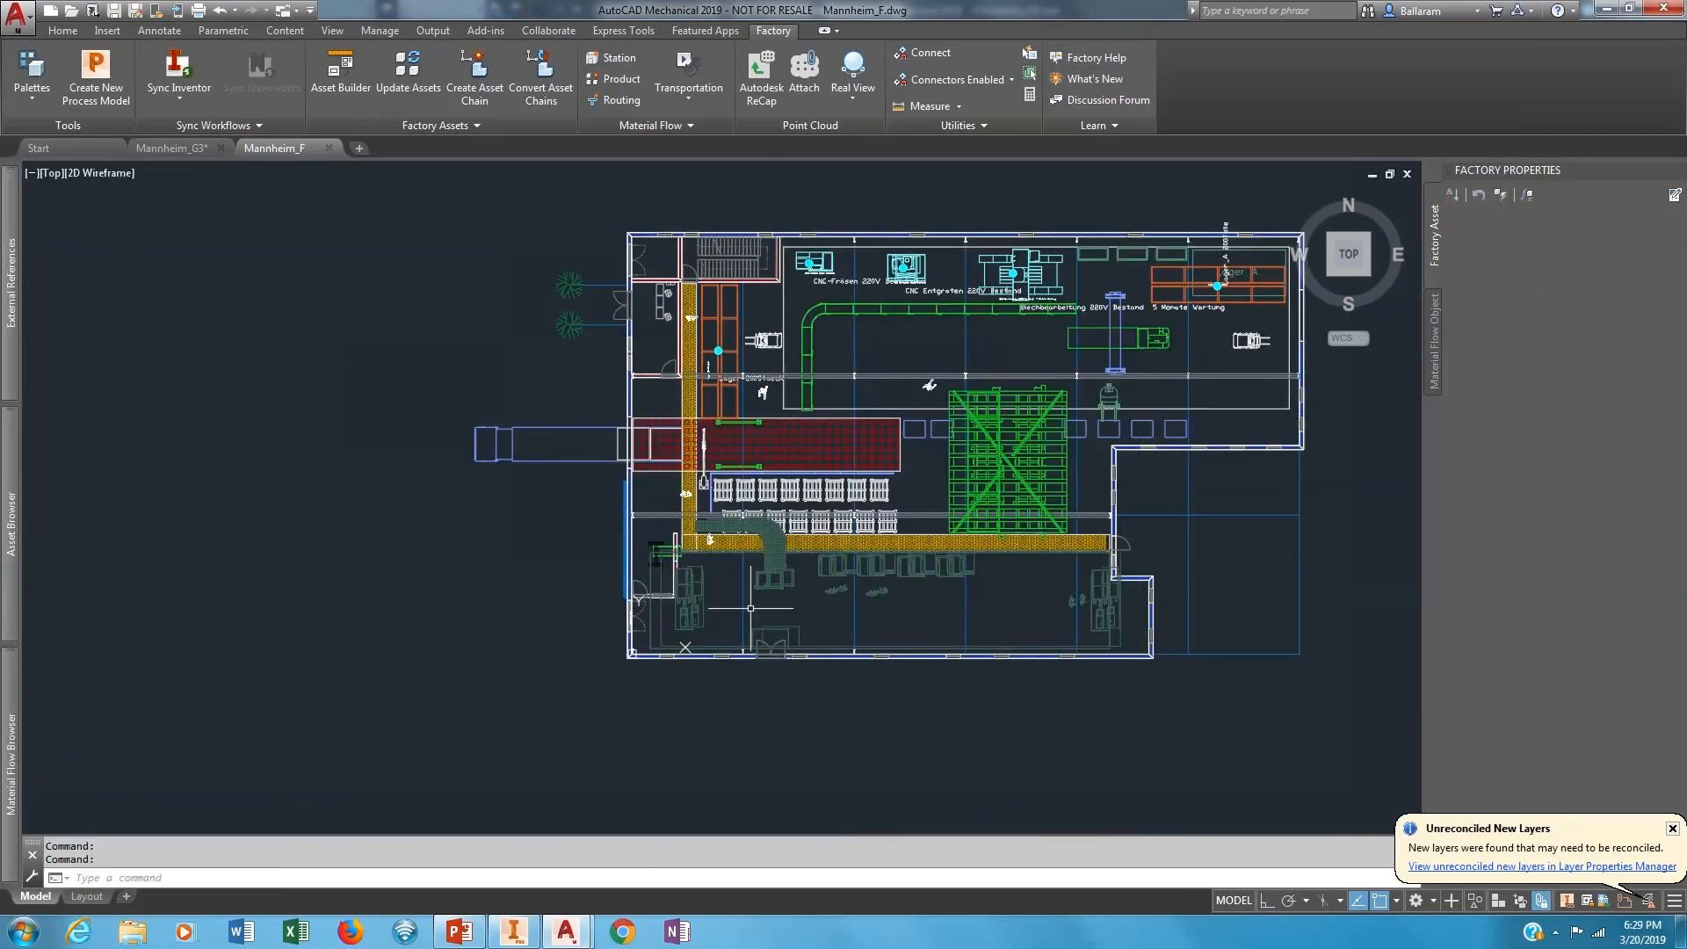
pyautogui.scroll(4, 749, 609)
pyautogui.moveTo(749, 610); pyautogui.dragTo(564, 530, button='middle')
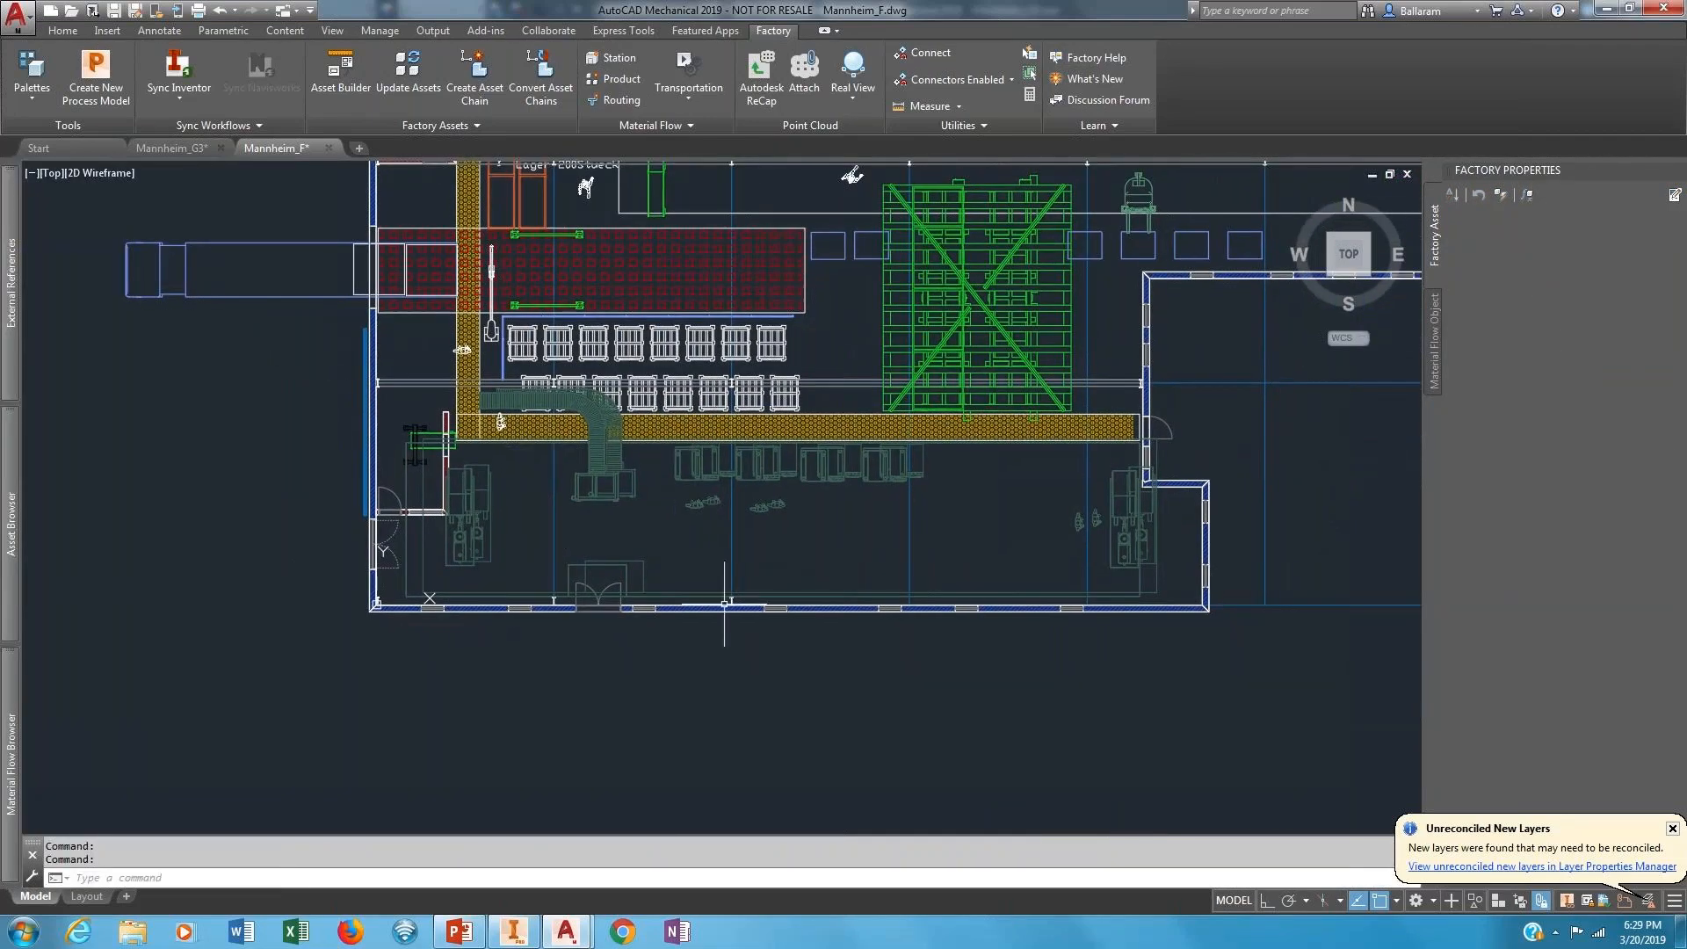
pyautogui.moveTo(686, 620); pyautogui.dragTo(655, 748, button='middle')
pyautogui.moveTo(947, 637); pyautogui.dragTo(988, 780, button='middle')
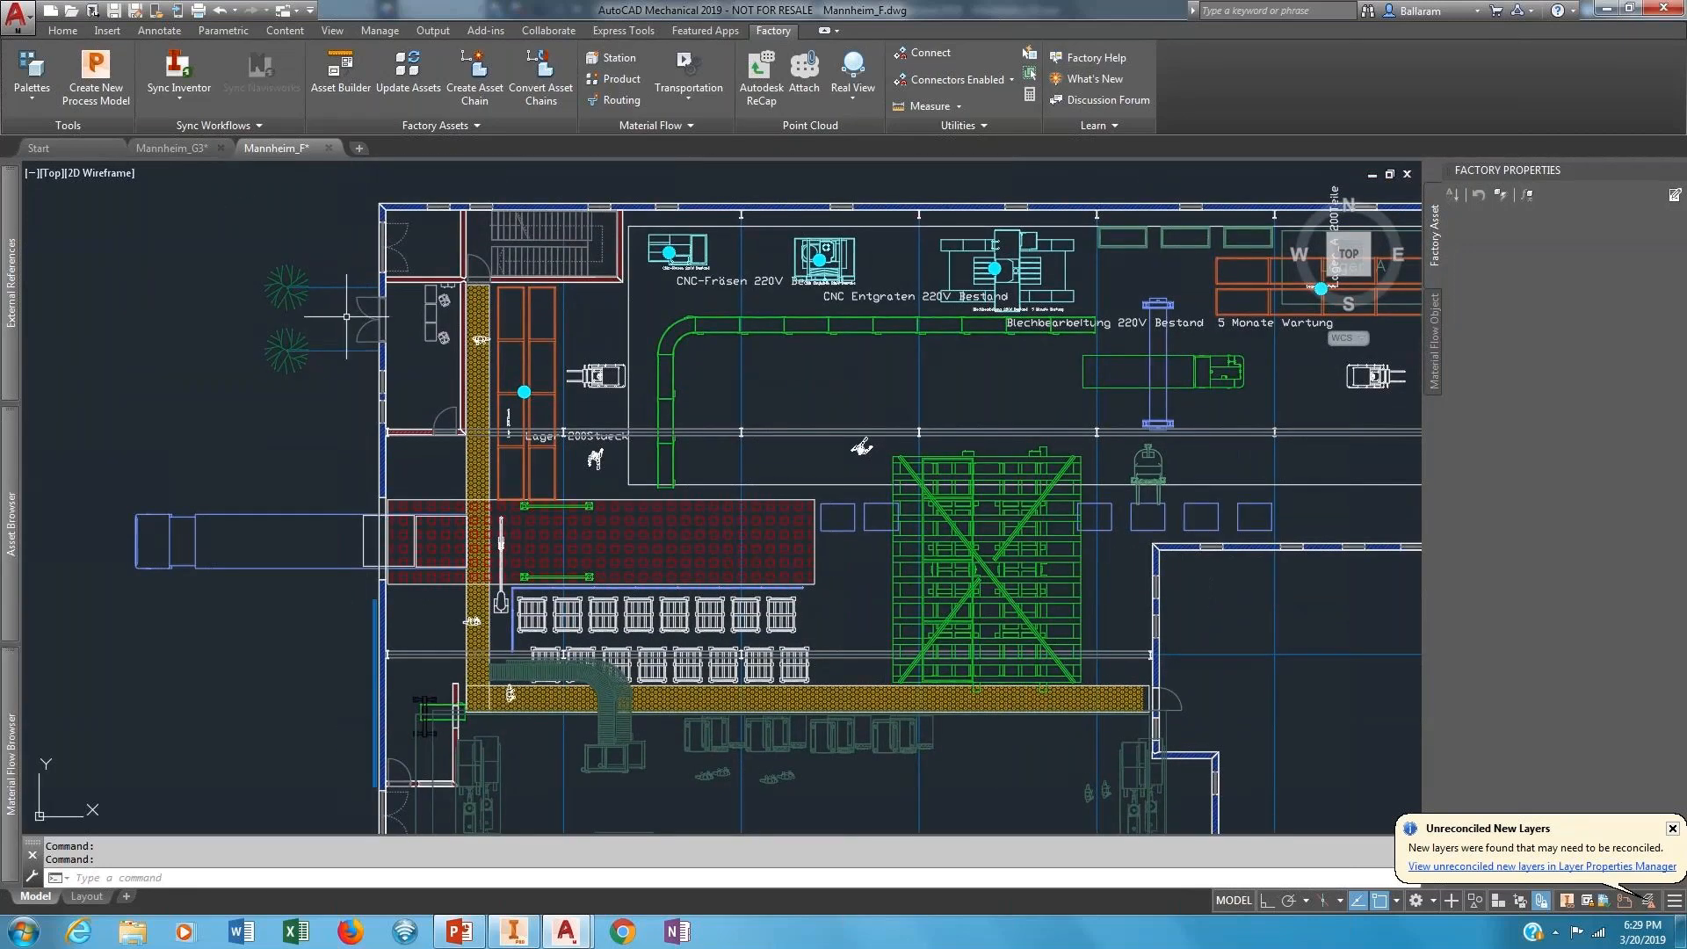
pyautogui.click(13, 106)
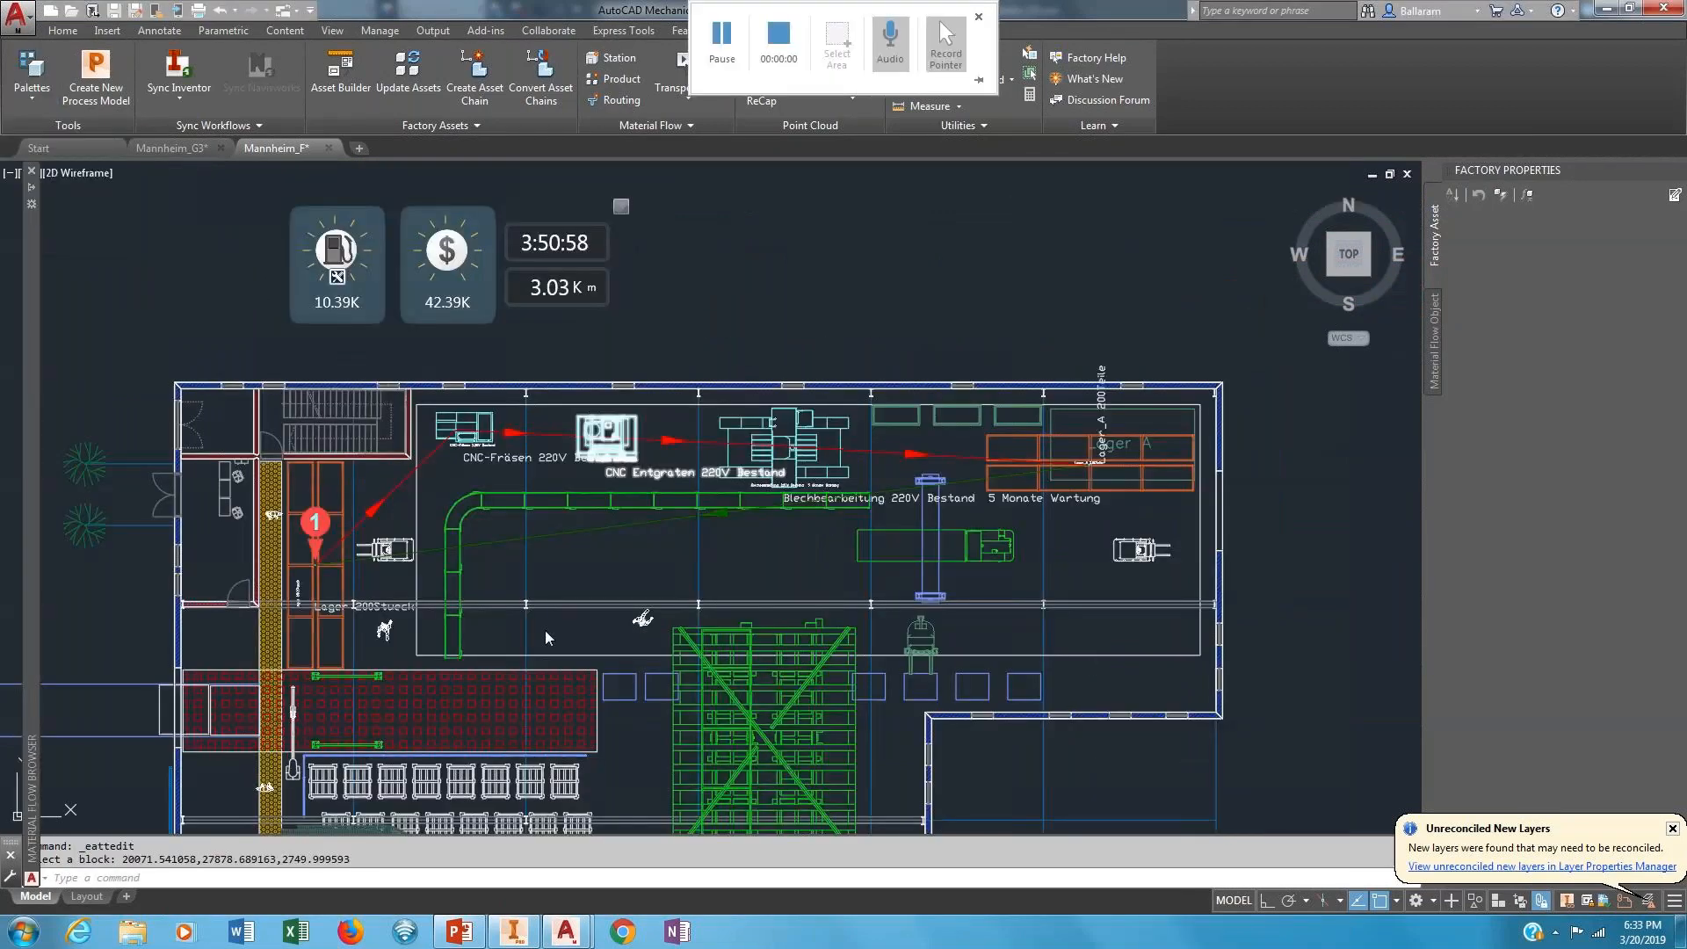
# Switch the factory plan from the Transportation analysis to the Machine analysis.
pyautogui.scroll(-2, 590, 581)
pyautogui.scroll(-3, 610, 481)
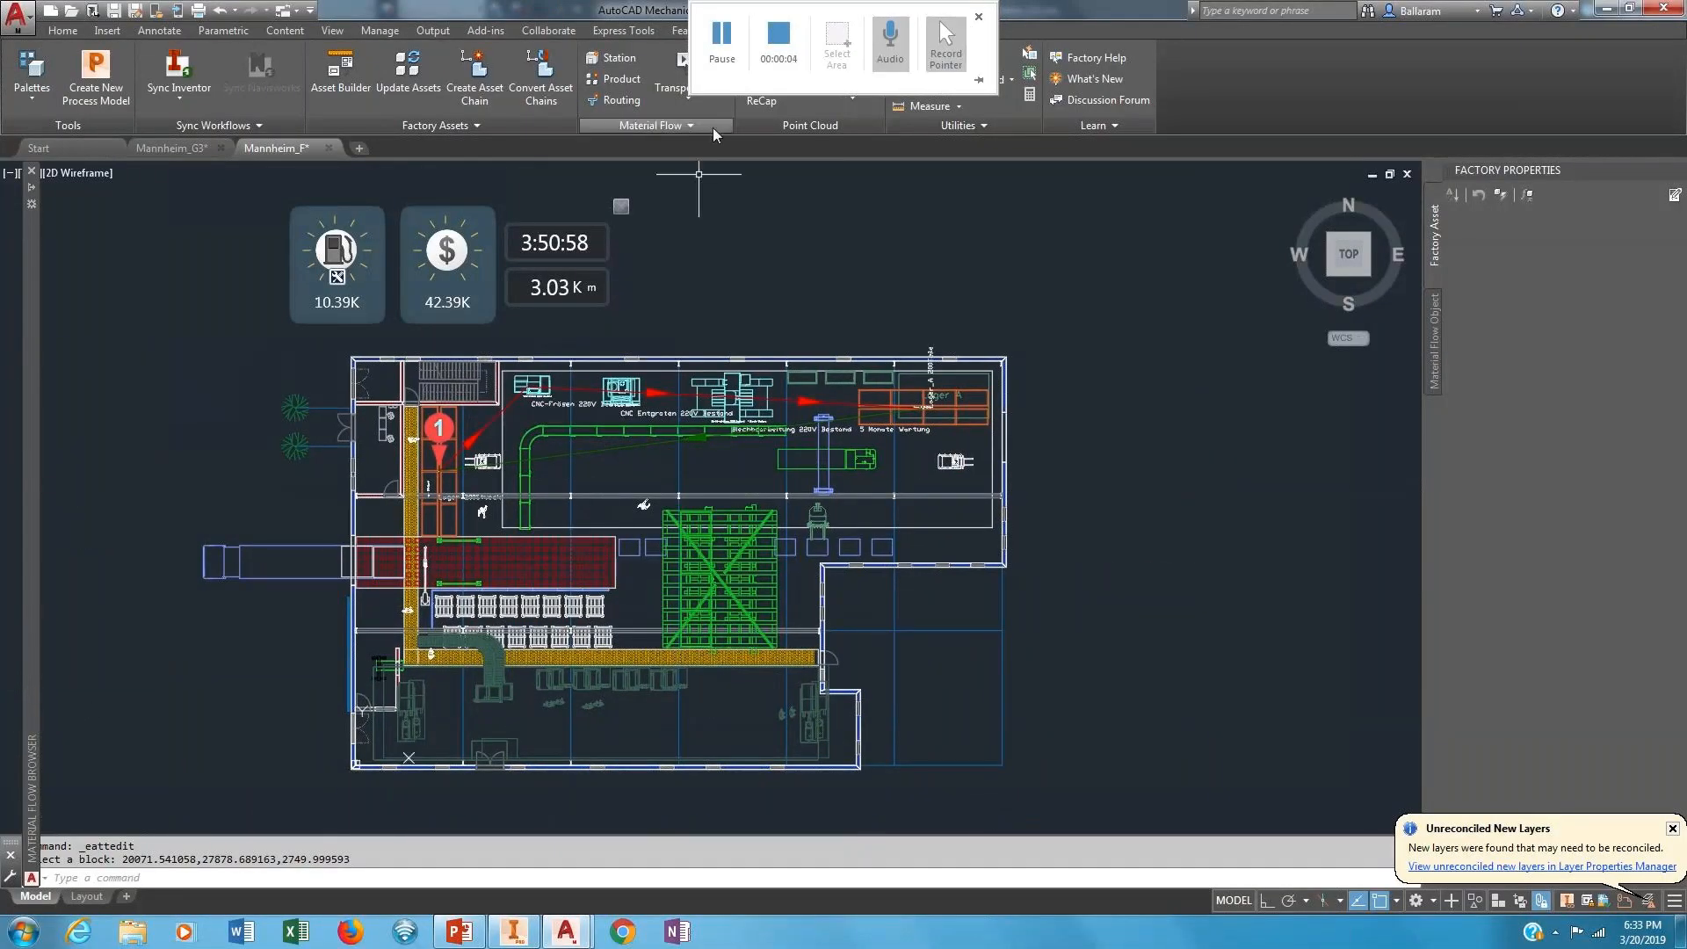
pyautogui.click(733, 167)
pyautogui.click(702, 97)
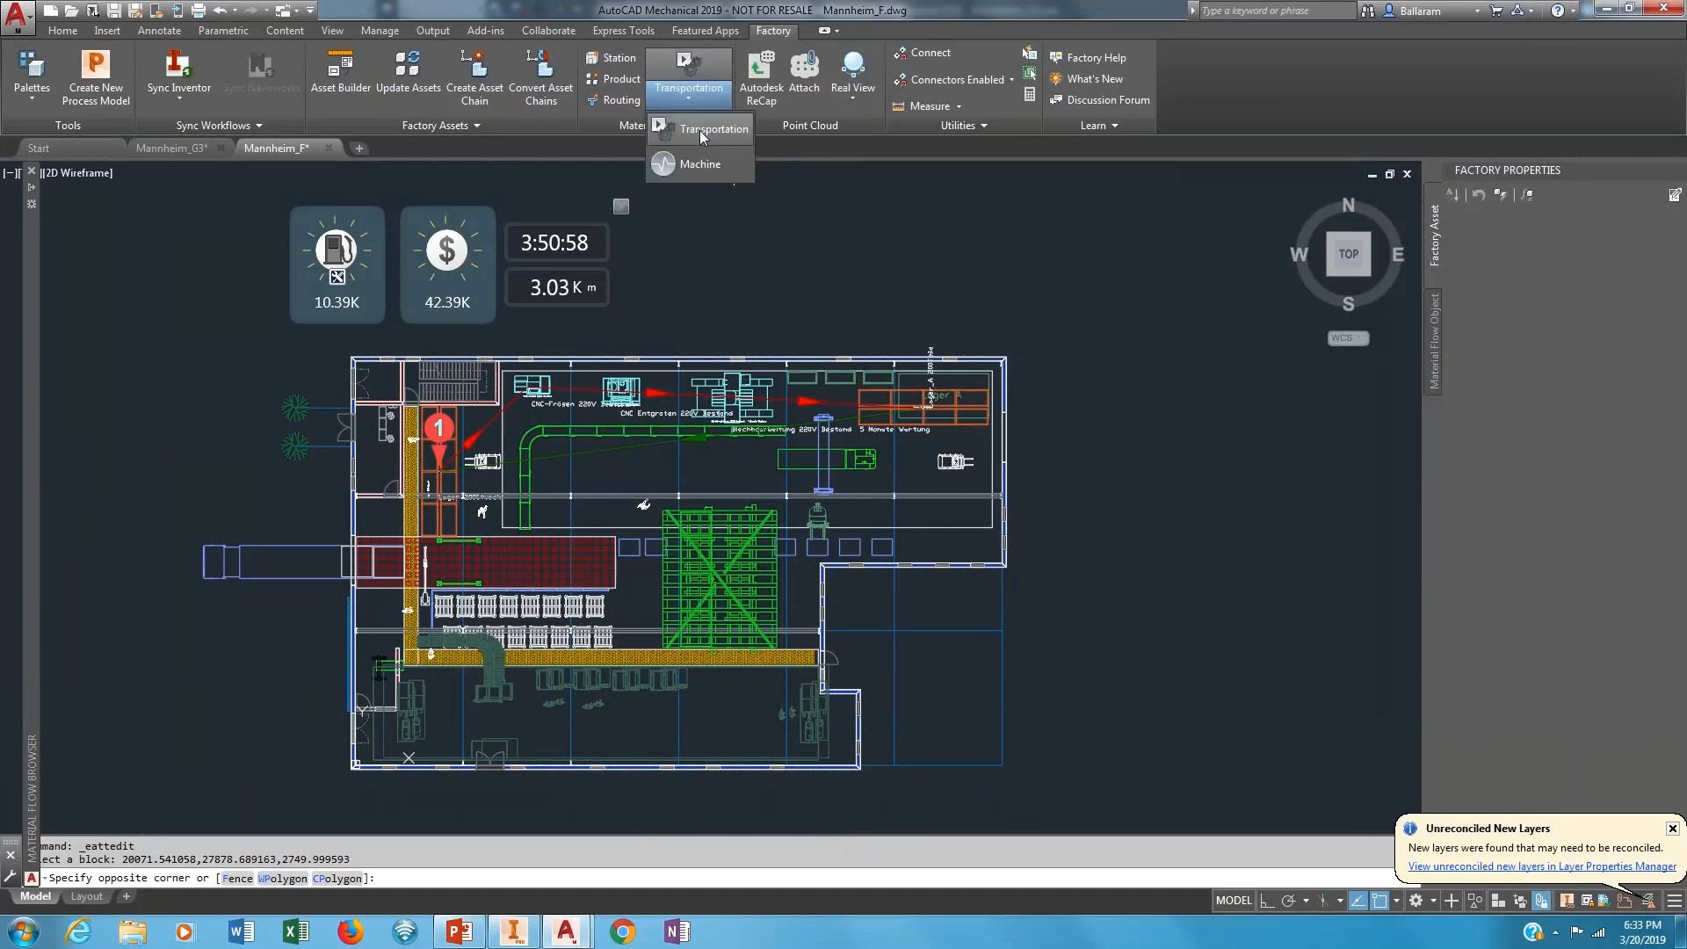
pyautogui.click(700, 130)
pyautogui.click(690, 175)
pyautogui.click(690, 104)
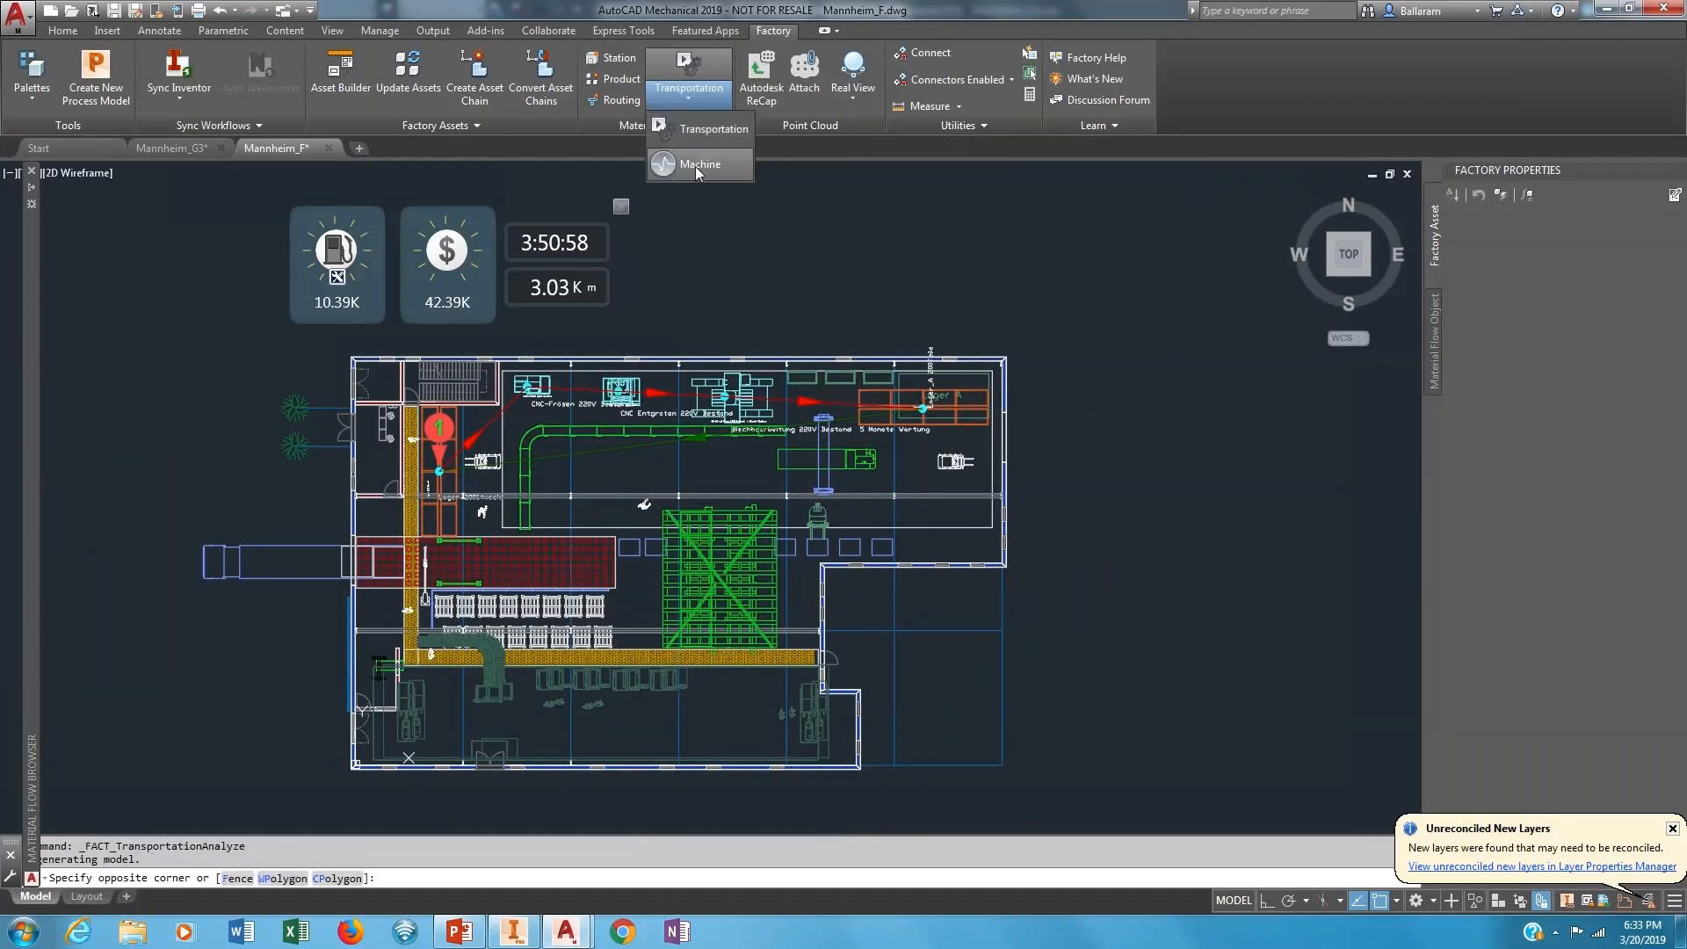
pyautogui.click(694, 167)
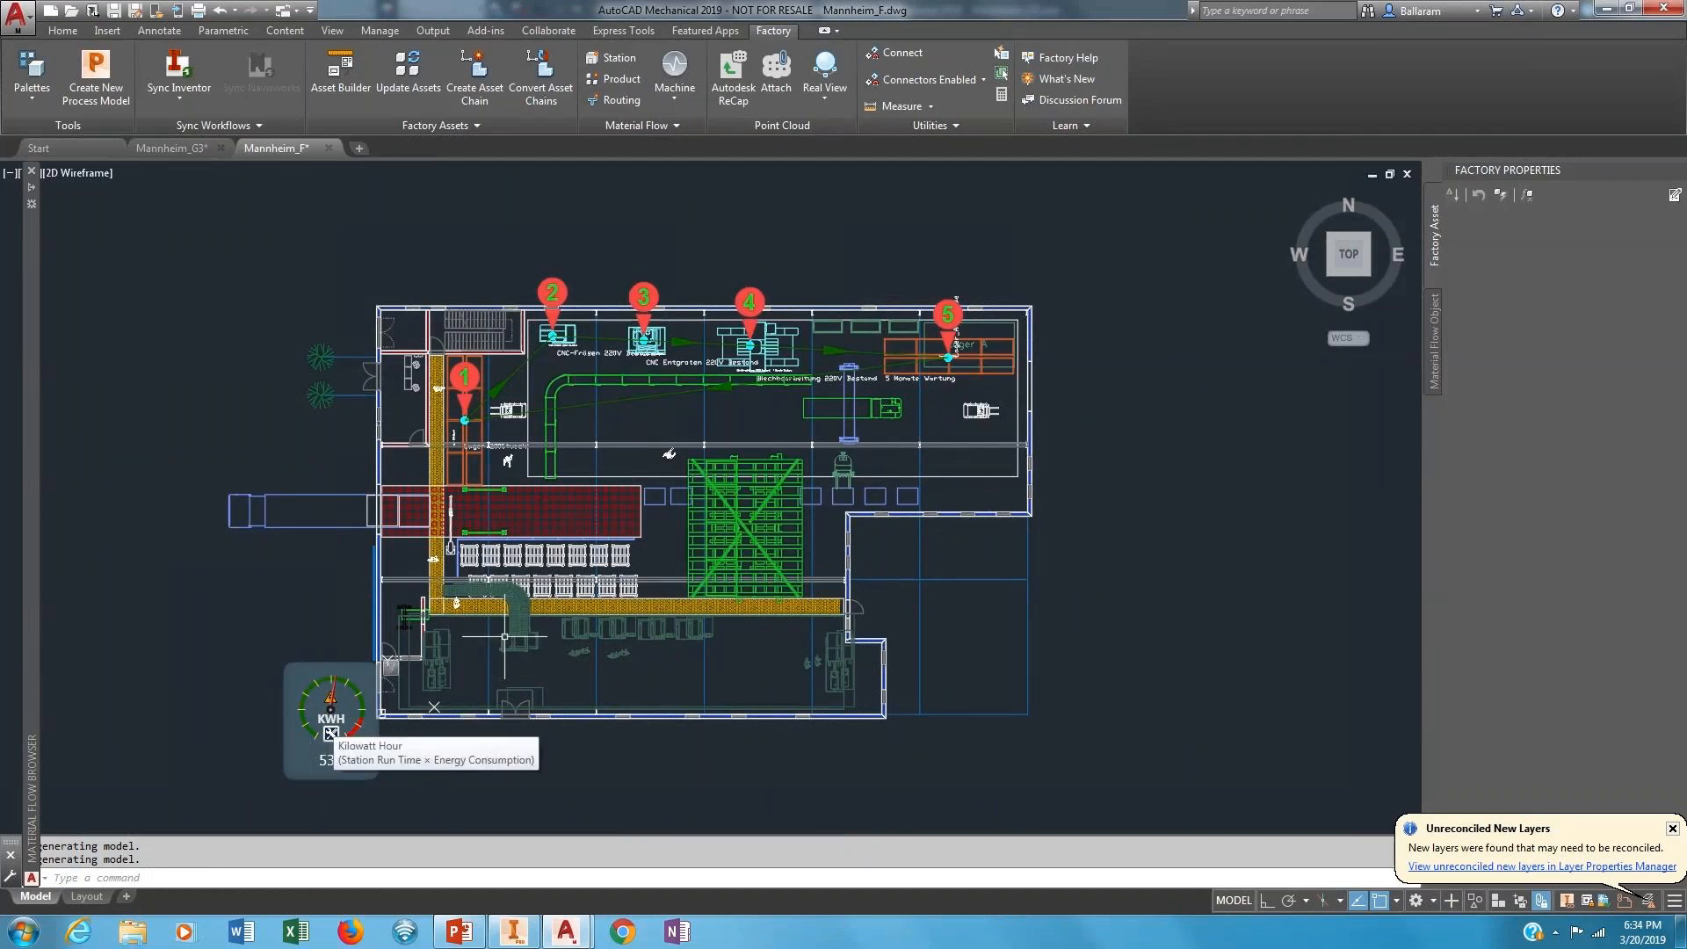
# Sync the Mannheim_F plan to Inventor, agreeing to close the current document and overwrite changes in the Inventor layout.
pyautogui.click(181, 73)
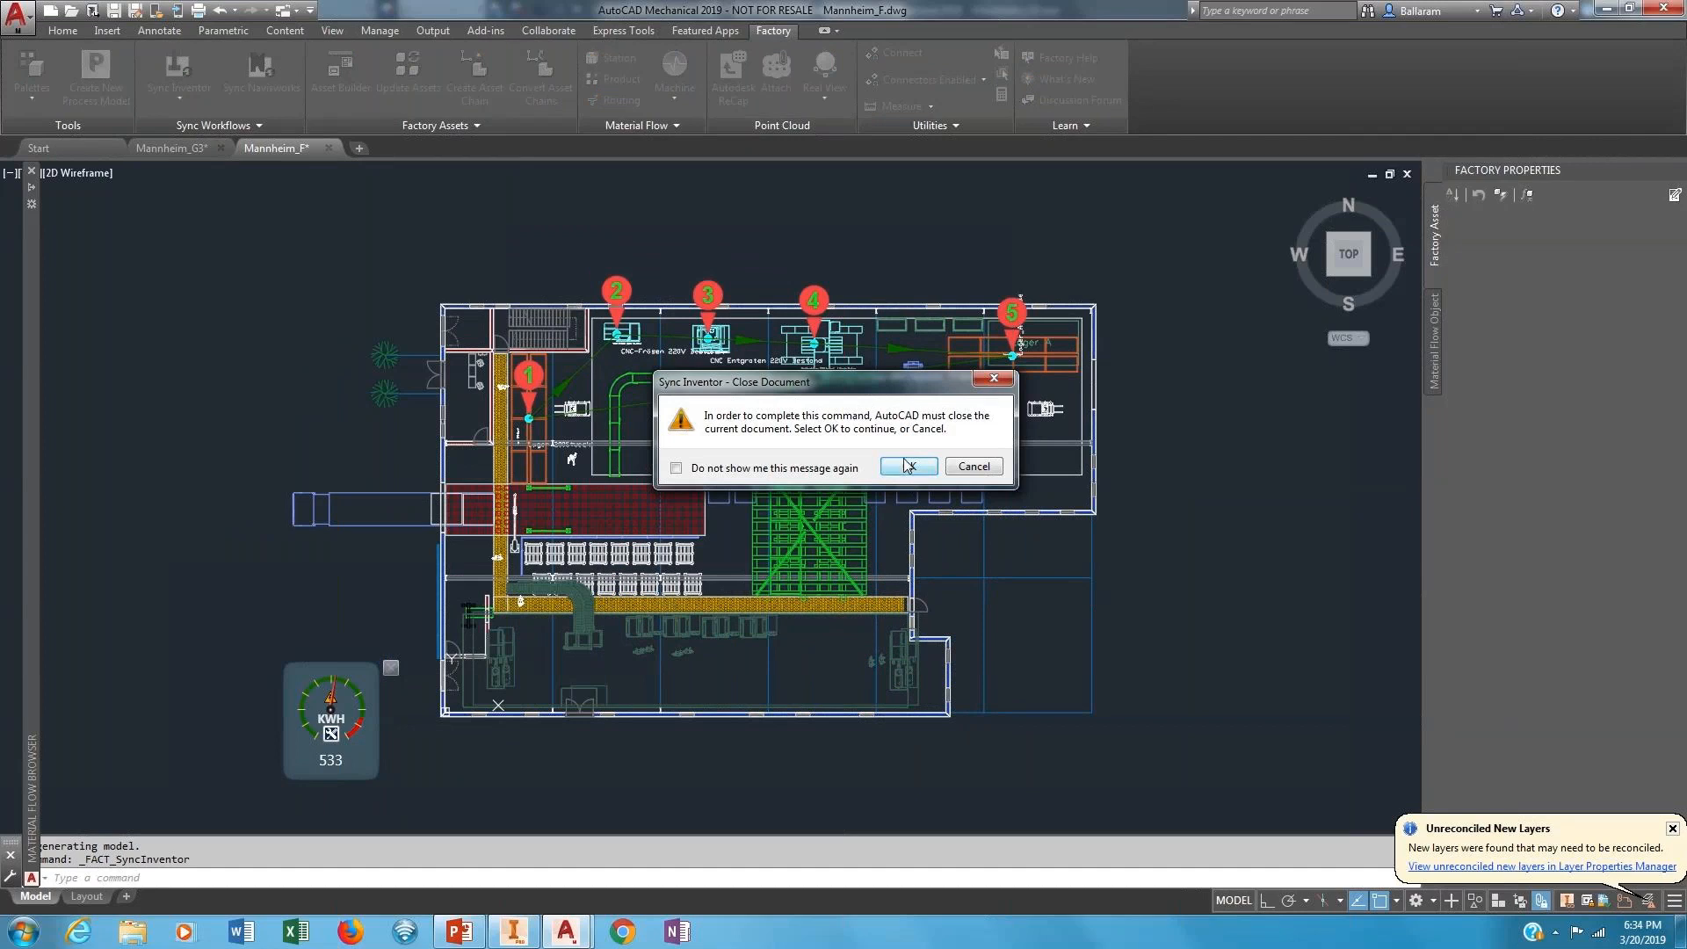
pyautogui.click(905, 466)
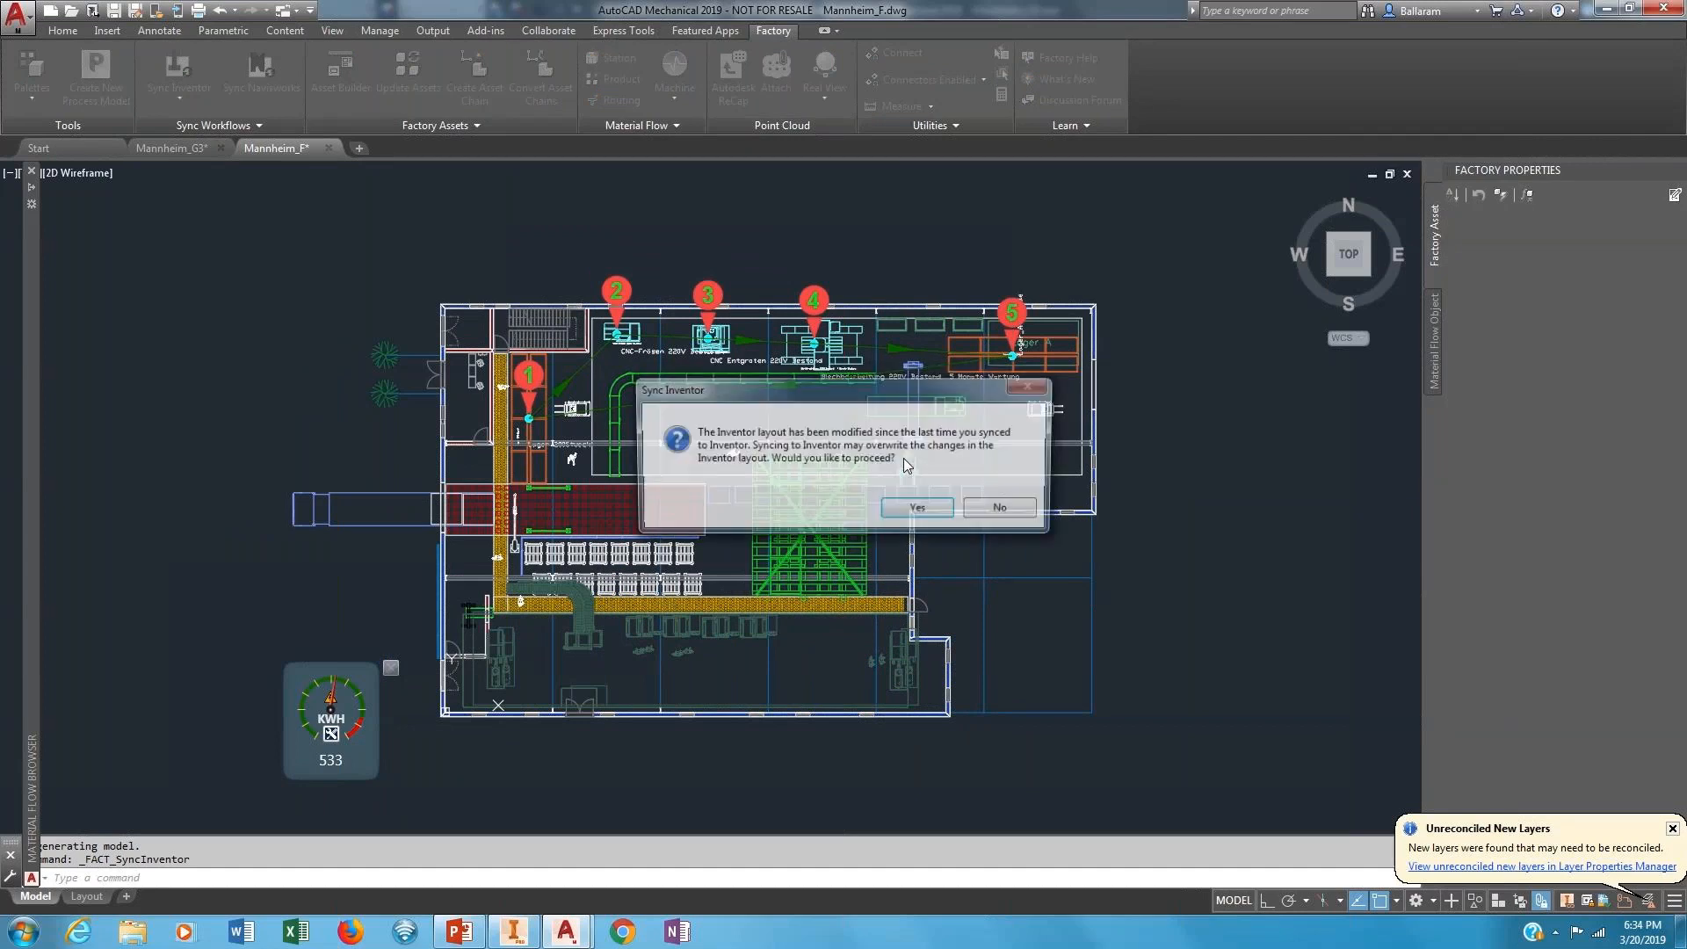
pyautogui.click(917, 512)
pyautogui.click(915, 508)
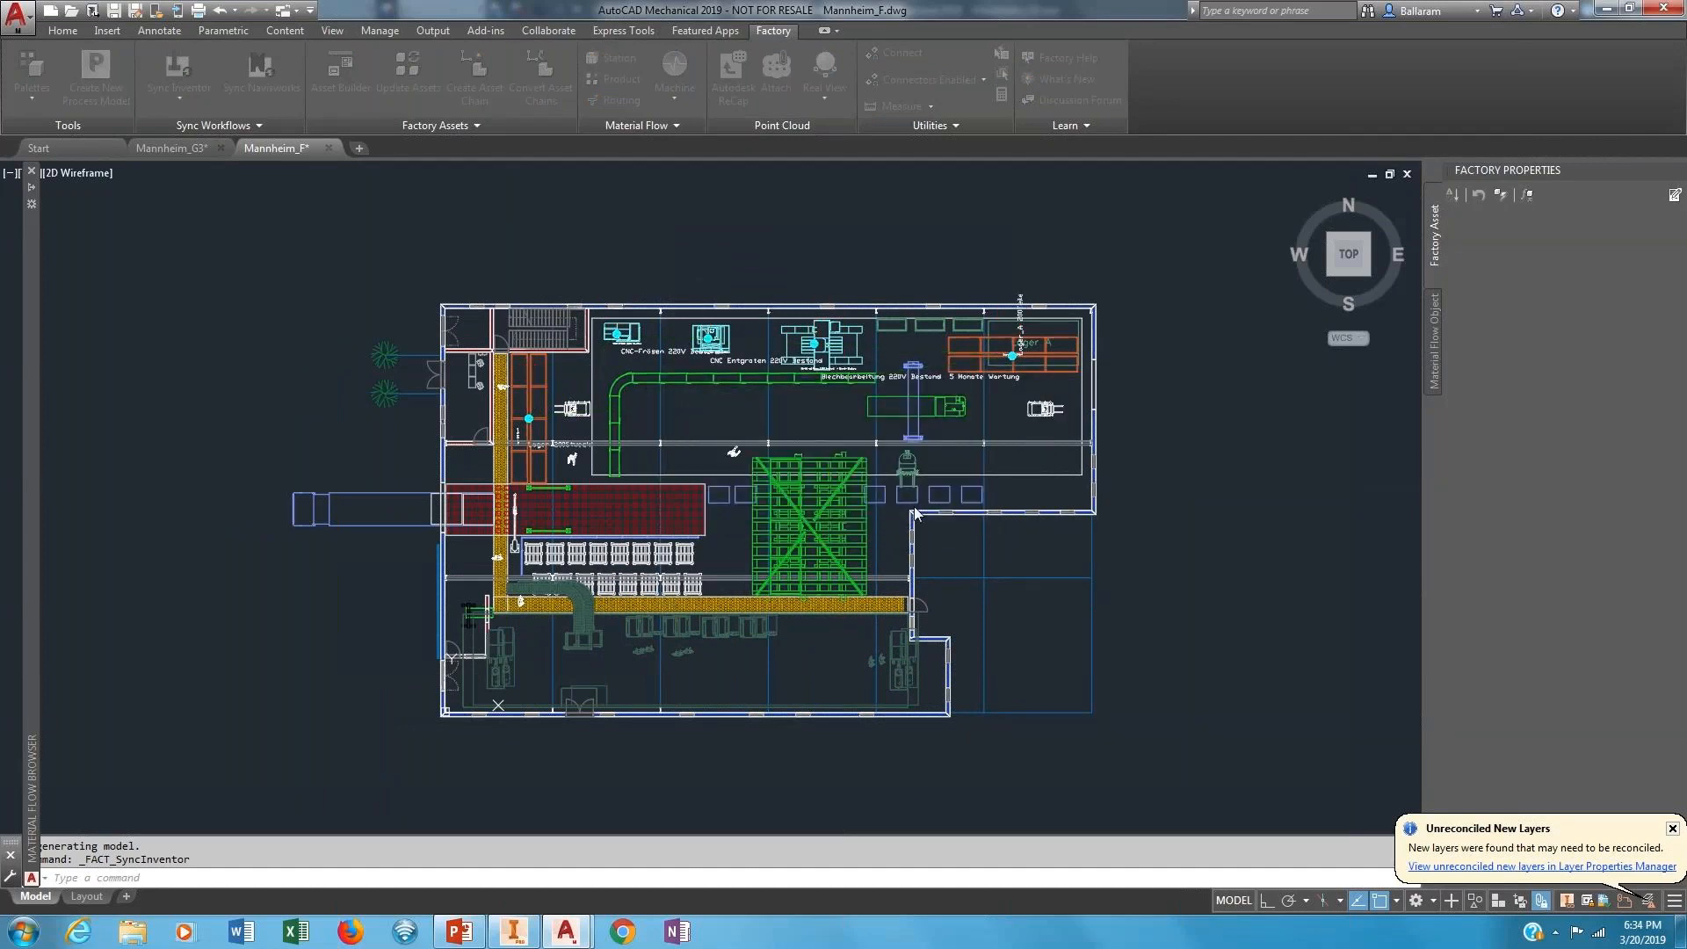
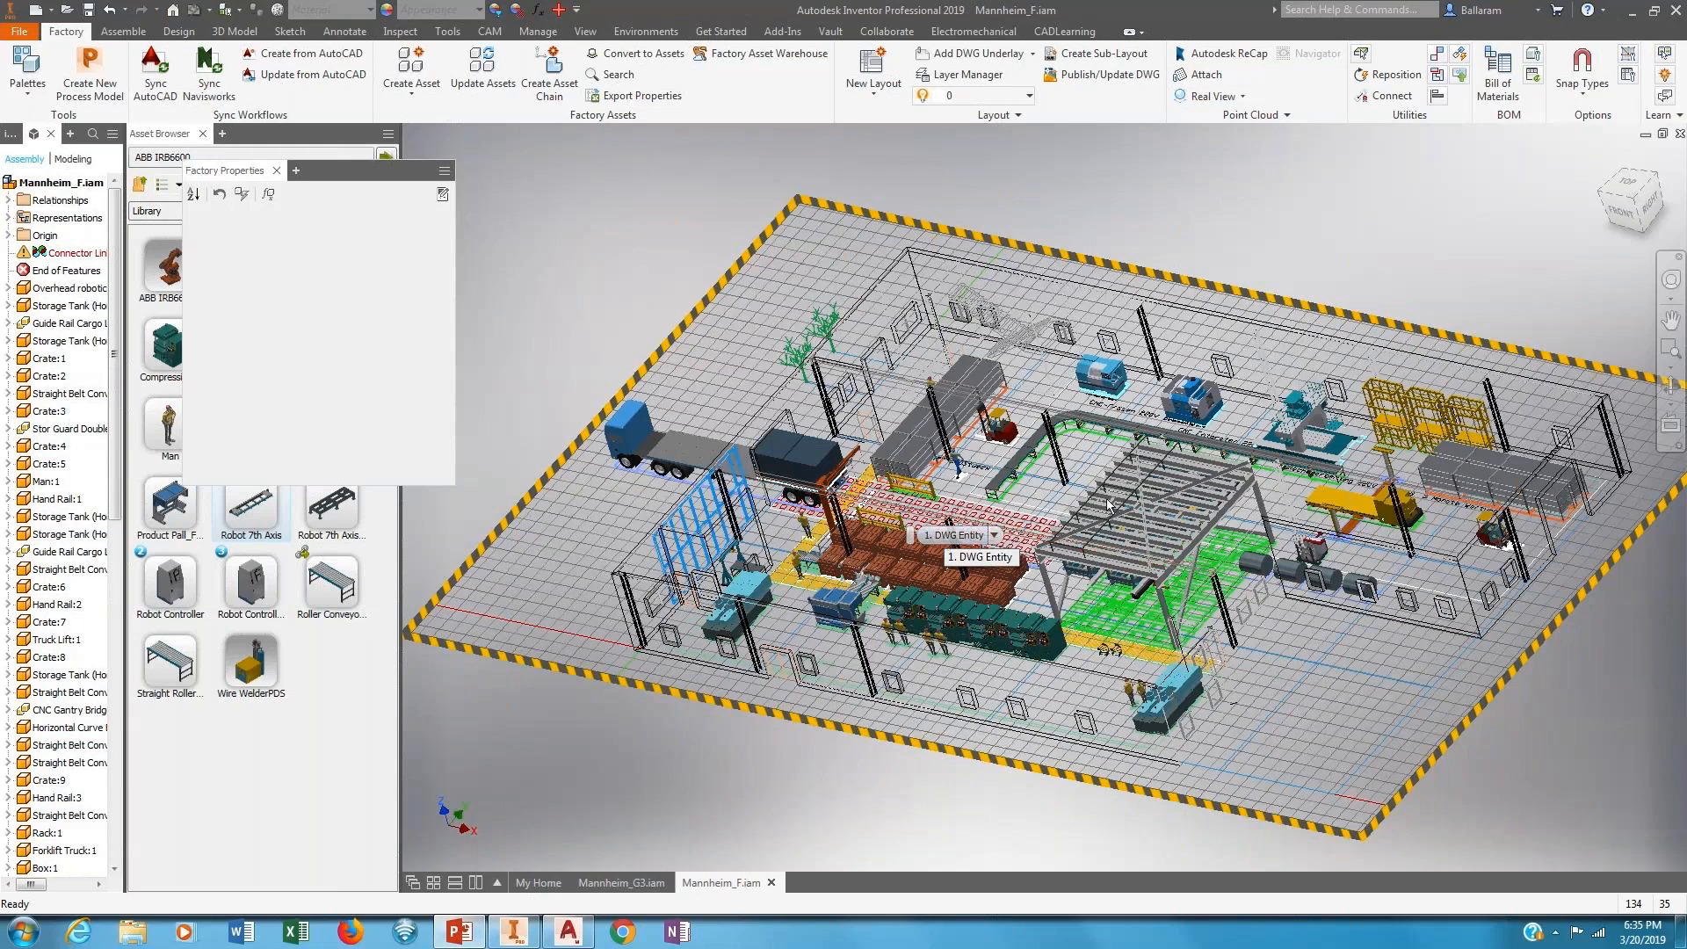
# Examine the synced 3D factory layout in Inventor, including the racks, forklift, belt conveyors and CNC machines.
pyautogui.keyDown('shift'); pyautogui.moveTo(1043, 495); pyautogui.dragTo(1142, 567, button='middle'); pyautogui.keyUp('shift')
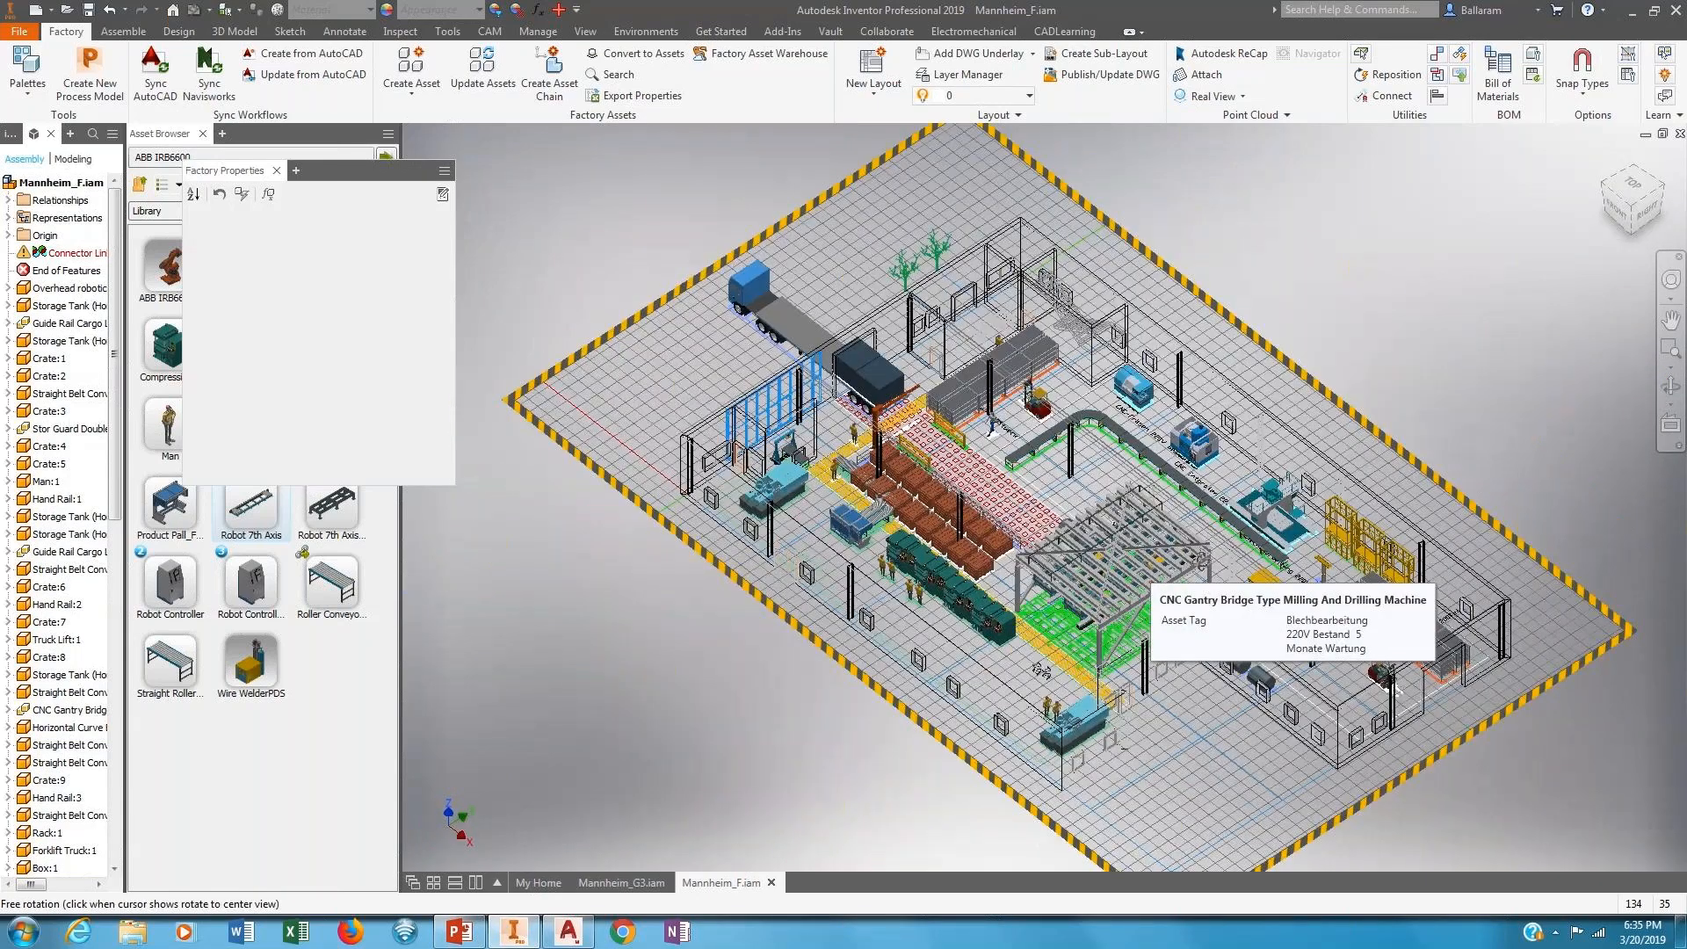
pyautogui.scroll(6, 930, 425)
pyautogui.scroll(-3, 874, 474)
pyautogui.keyDown('shift'); pyautogui.moveTo(874, 475); pyautogui.dragTo(875, 453, button='middle'); pyautogui.keyUp('shift')
pyautogui.moveTo(1385, 517); pyautogui.dragTo(1102, 562, button='middle')
pyautogui.moveTo(1096, 630); pyautogui.dragTo(1076, 594, button='middle')
pyautogui.scroll(4, 1076, 593)
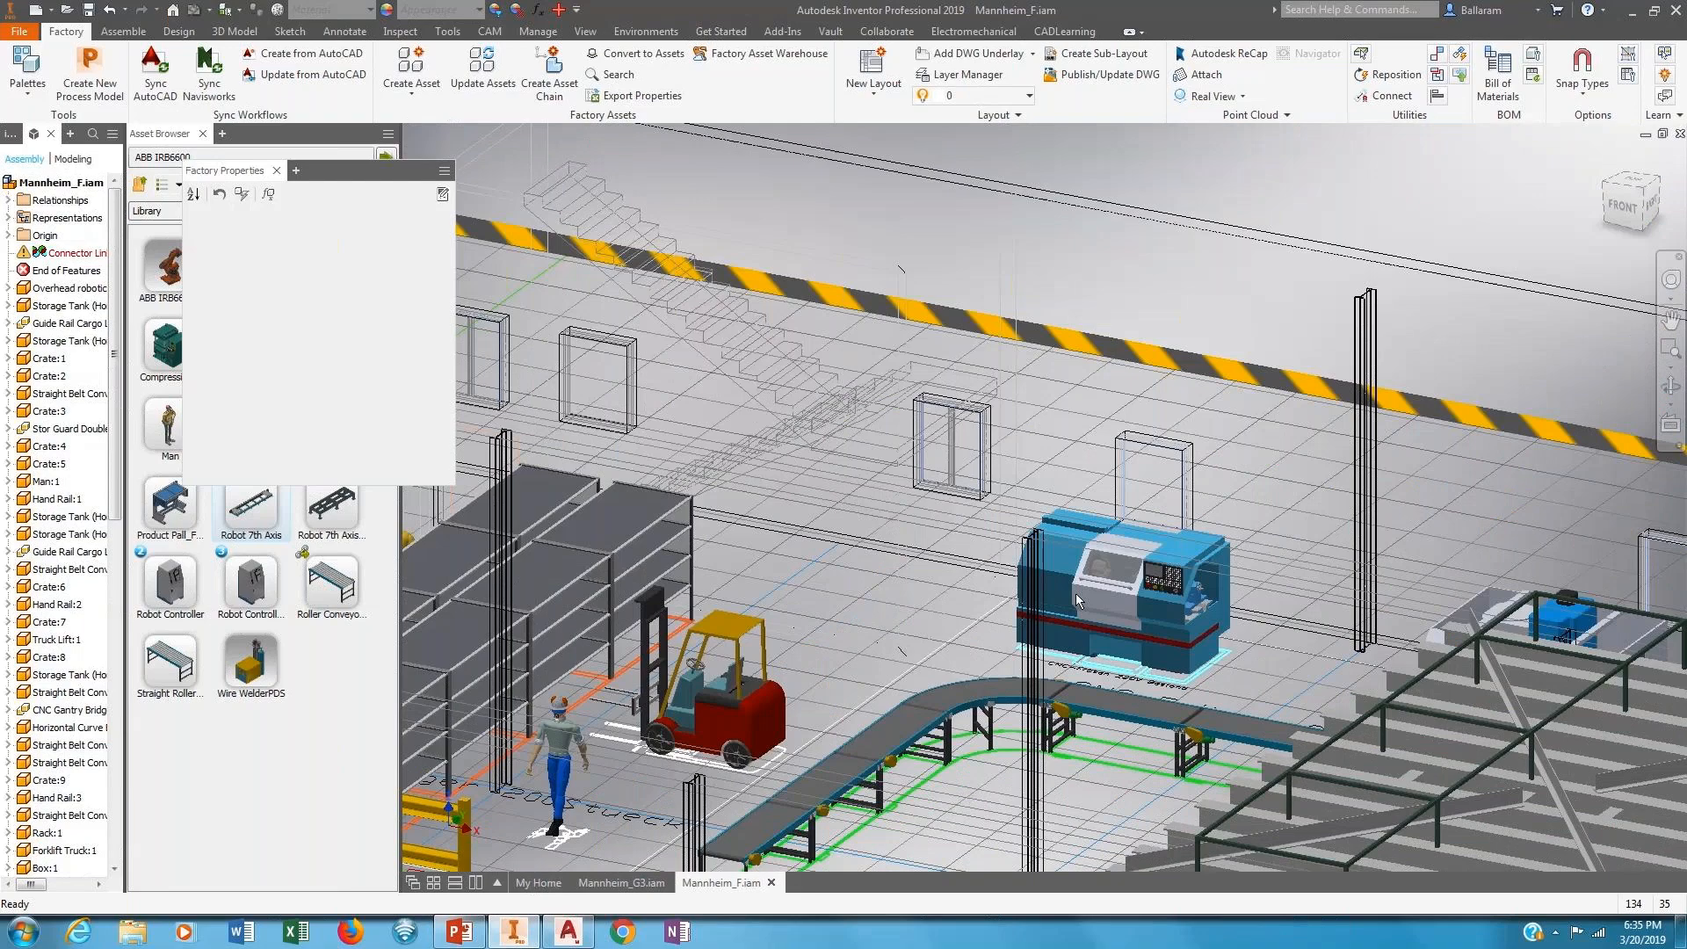
pyautogui.scroll(-4, 1076, 600)
pyautogui.scroll(-3, 1076, 597)
pyautogui.moveTo(1265, 673); pyautogui.dragTo(920, 512, button='middle')
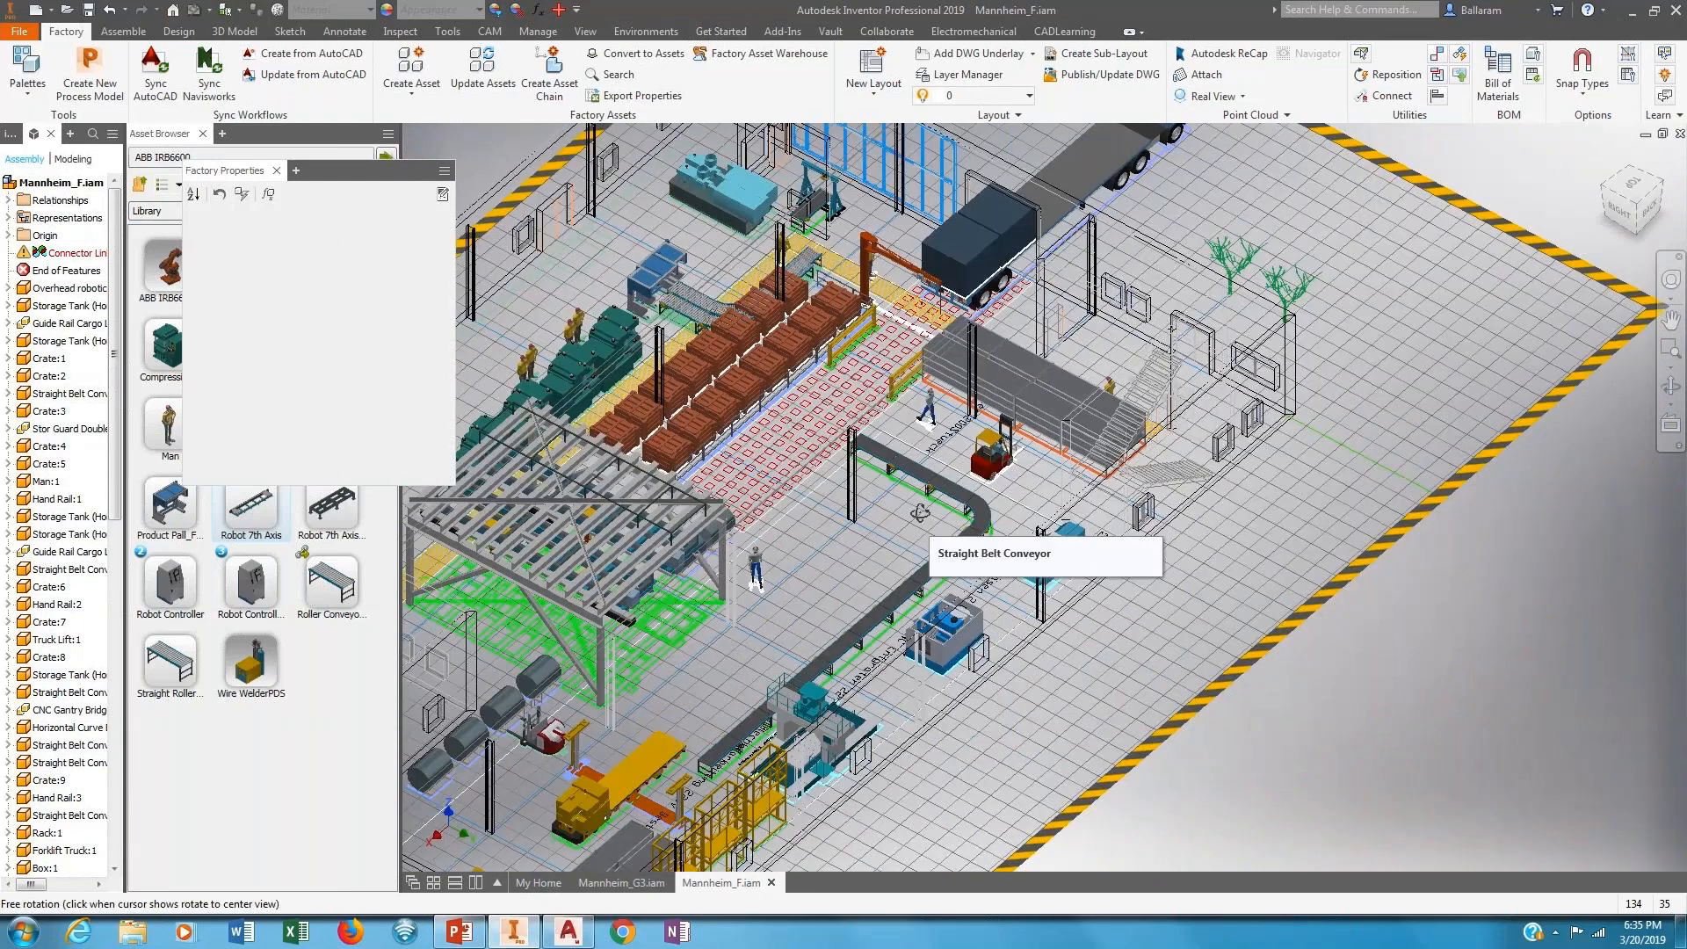
pyautogui.scroll(3, 1078, 505)
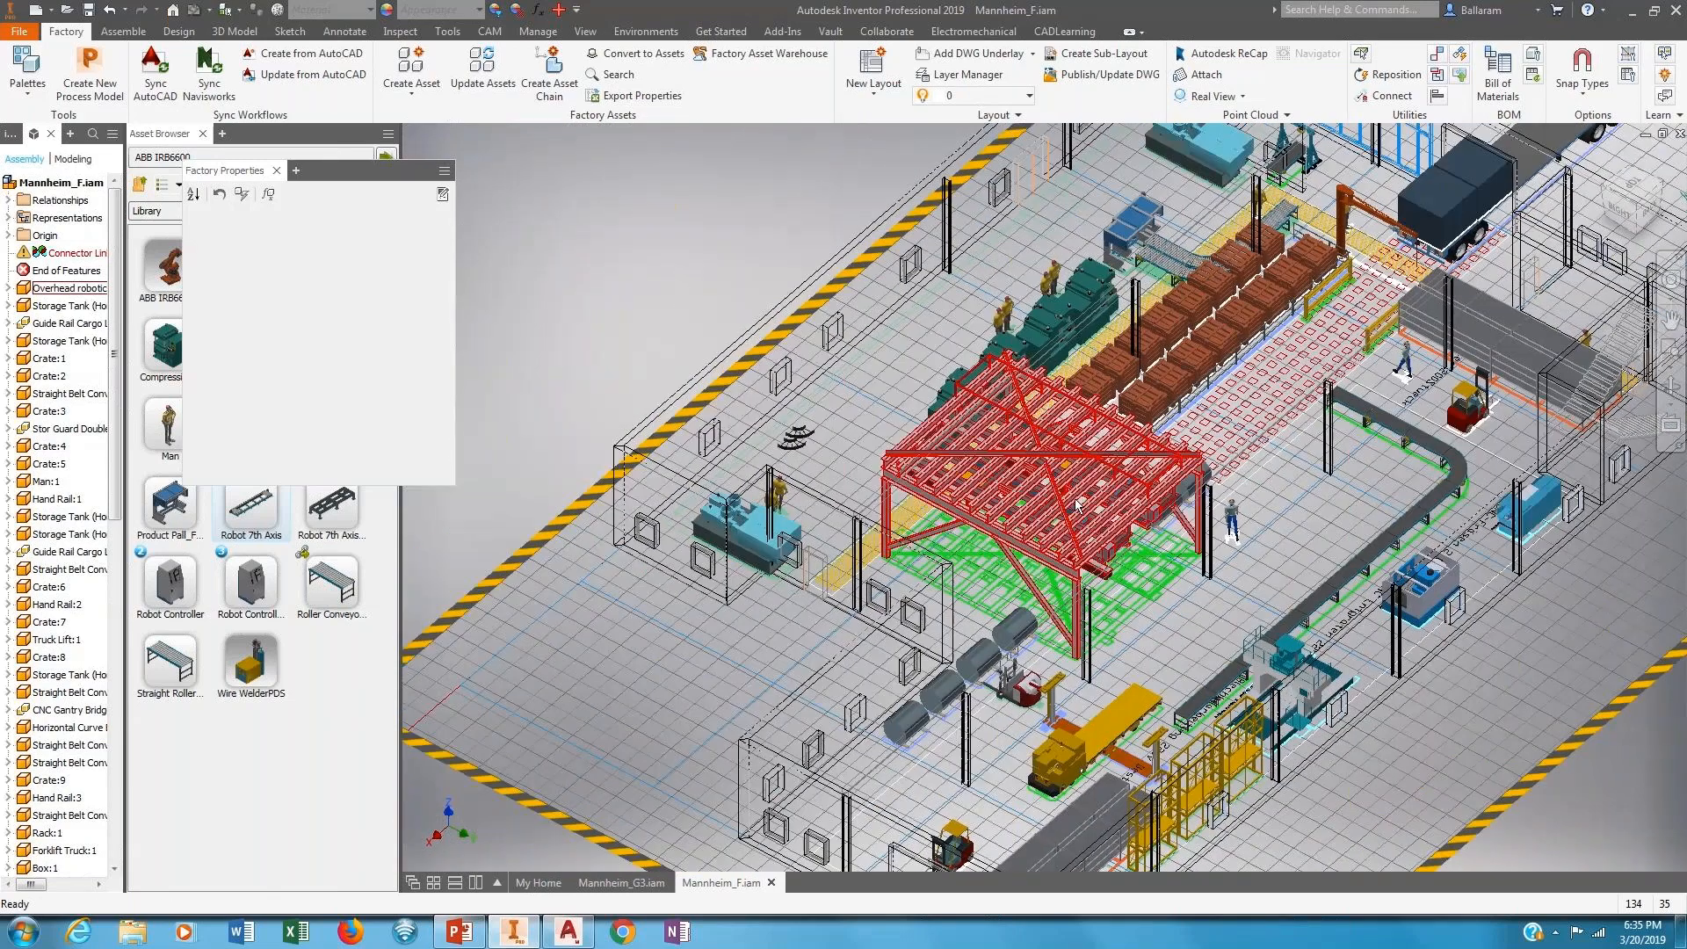
# Inspect the crate rows, roller conveyors, product feed and molding machines in the 3D factory layout.
pyautogui.keyDown('shift'); pyautogui.moveTo(1078, 505); pyautogui.dragTo(1135, 466, button='middle'); pyautogui.keyUp('shift')
pyautogui.moveTo(847, 480); pyautogui.dragTo(805, 433, button='middle')
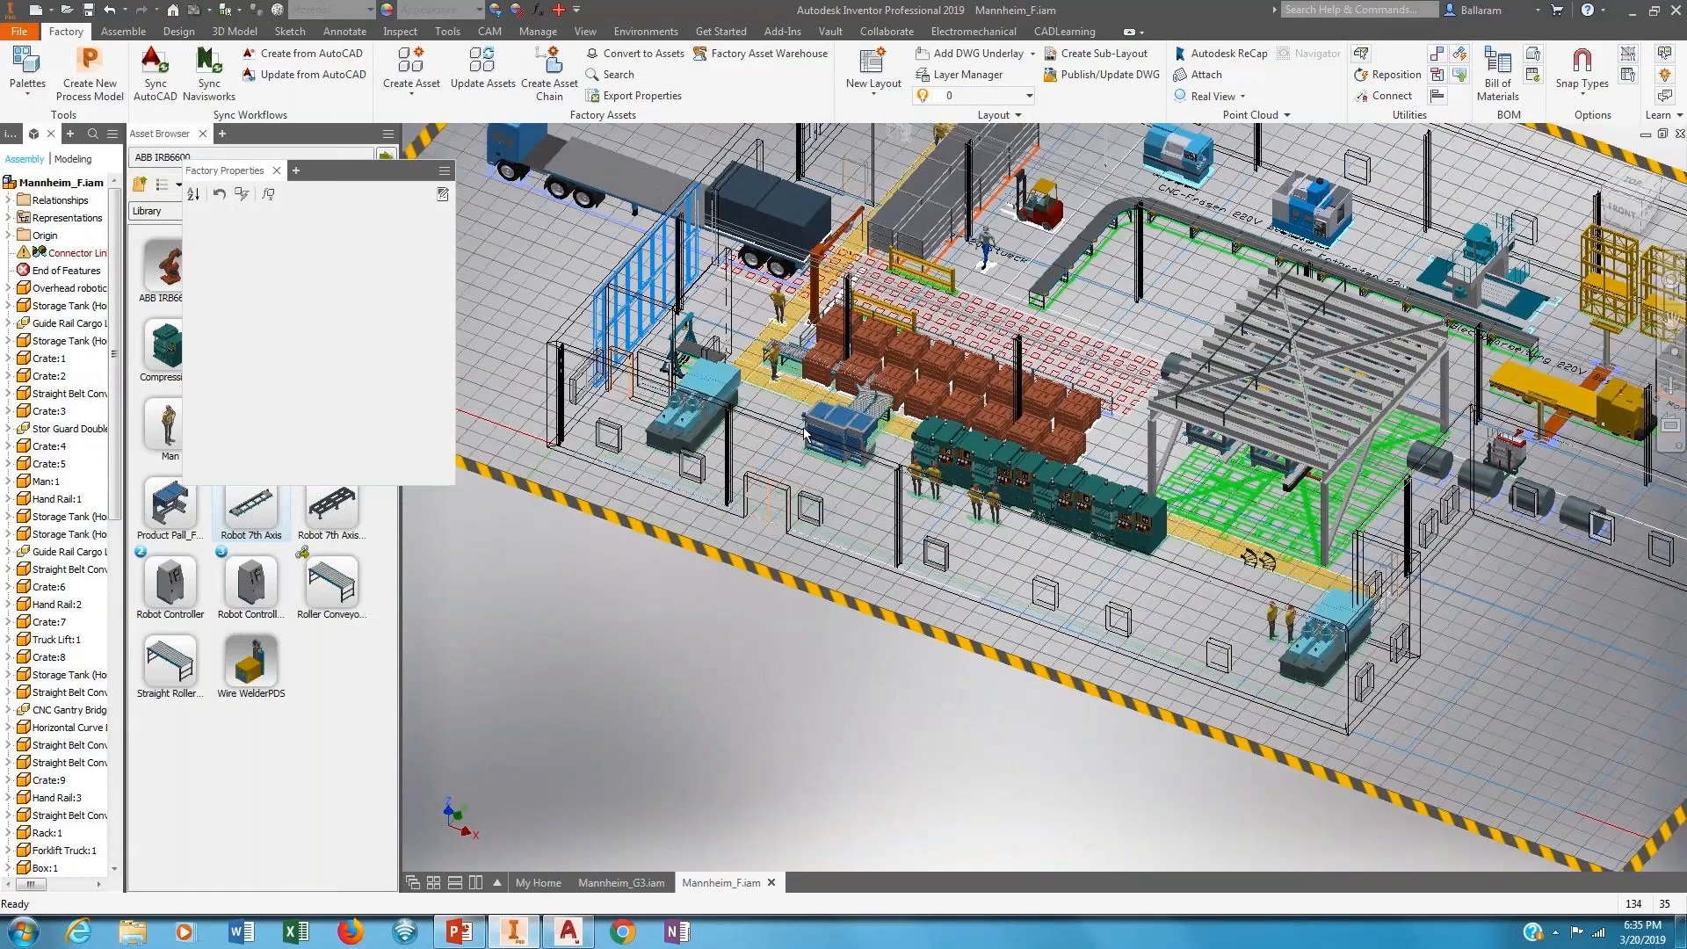
pyautogui.scroll(3, 964, 432)
pyautogui.scroll(-2, 965, 432)
pyautogui.scroll(2, 1087, 268)
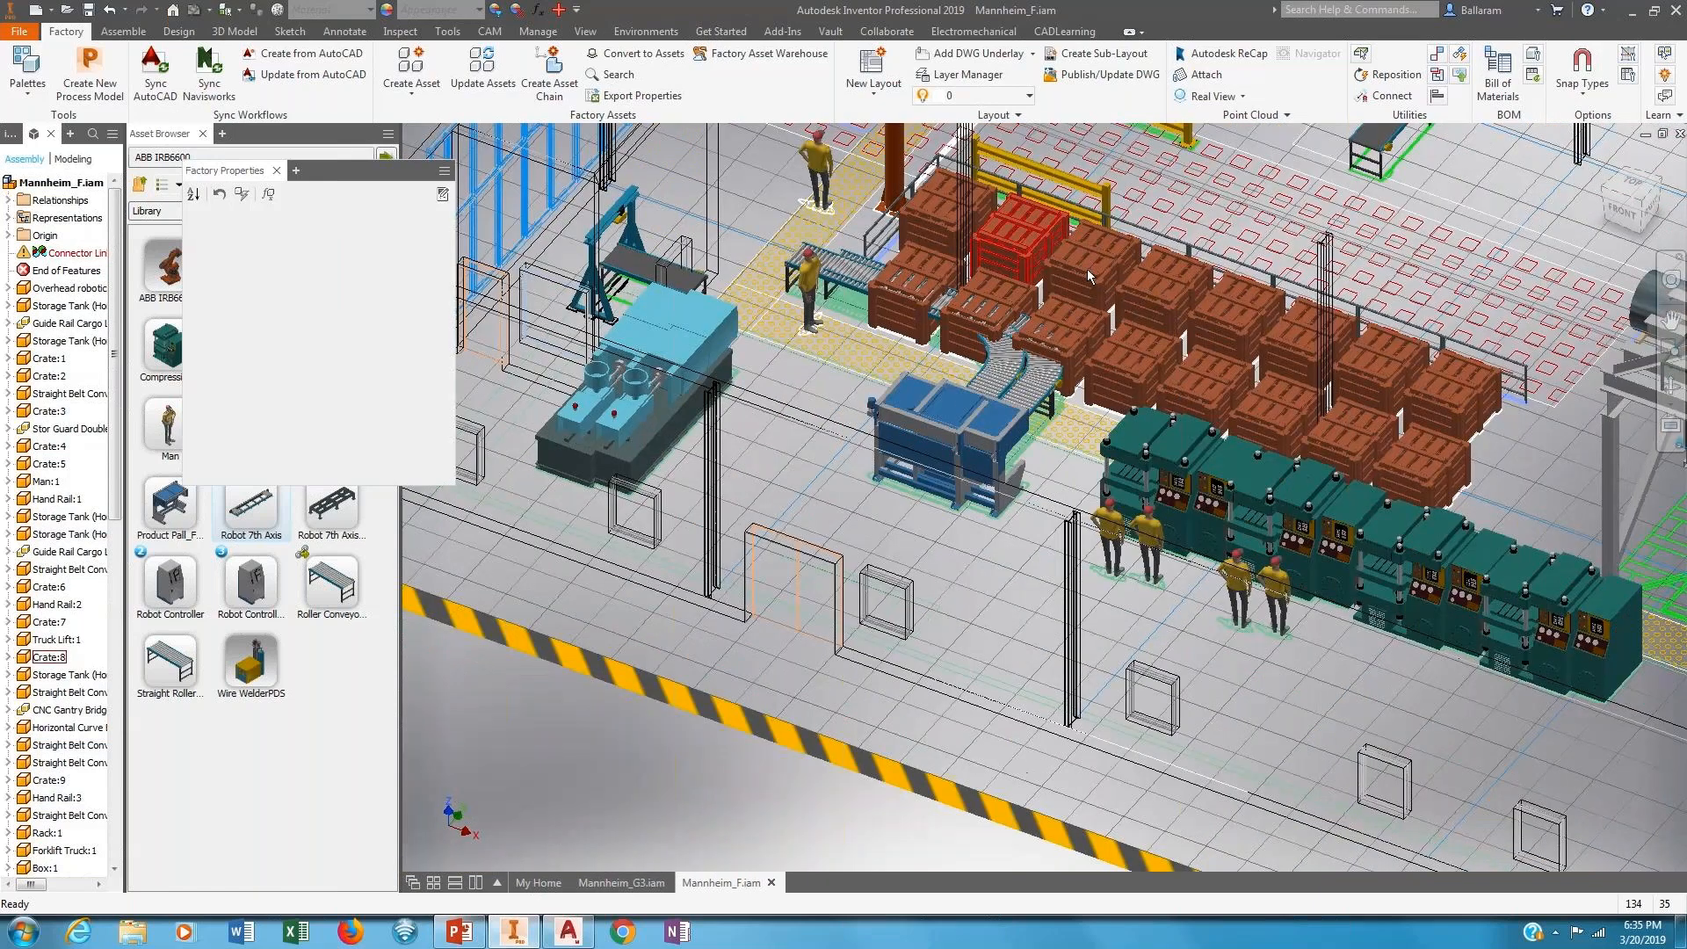
pyautogui.scroll(5, 925, 303)
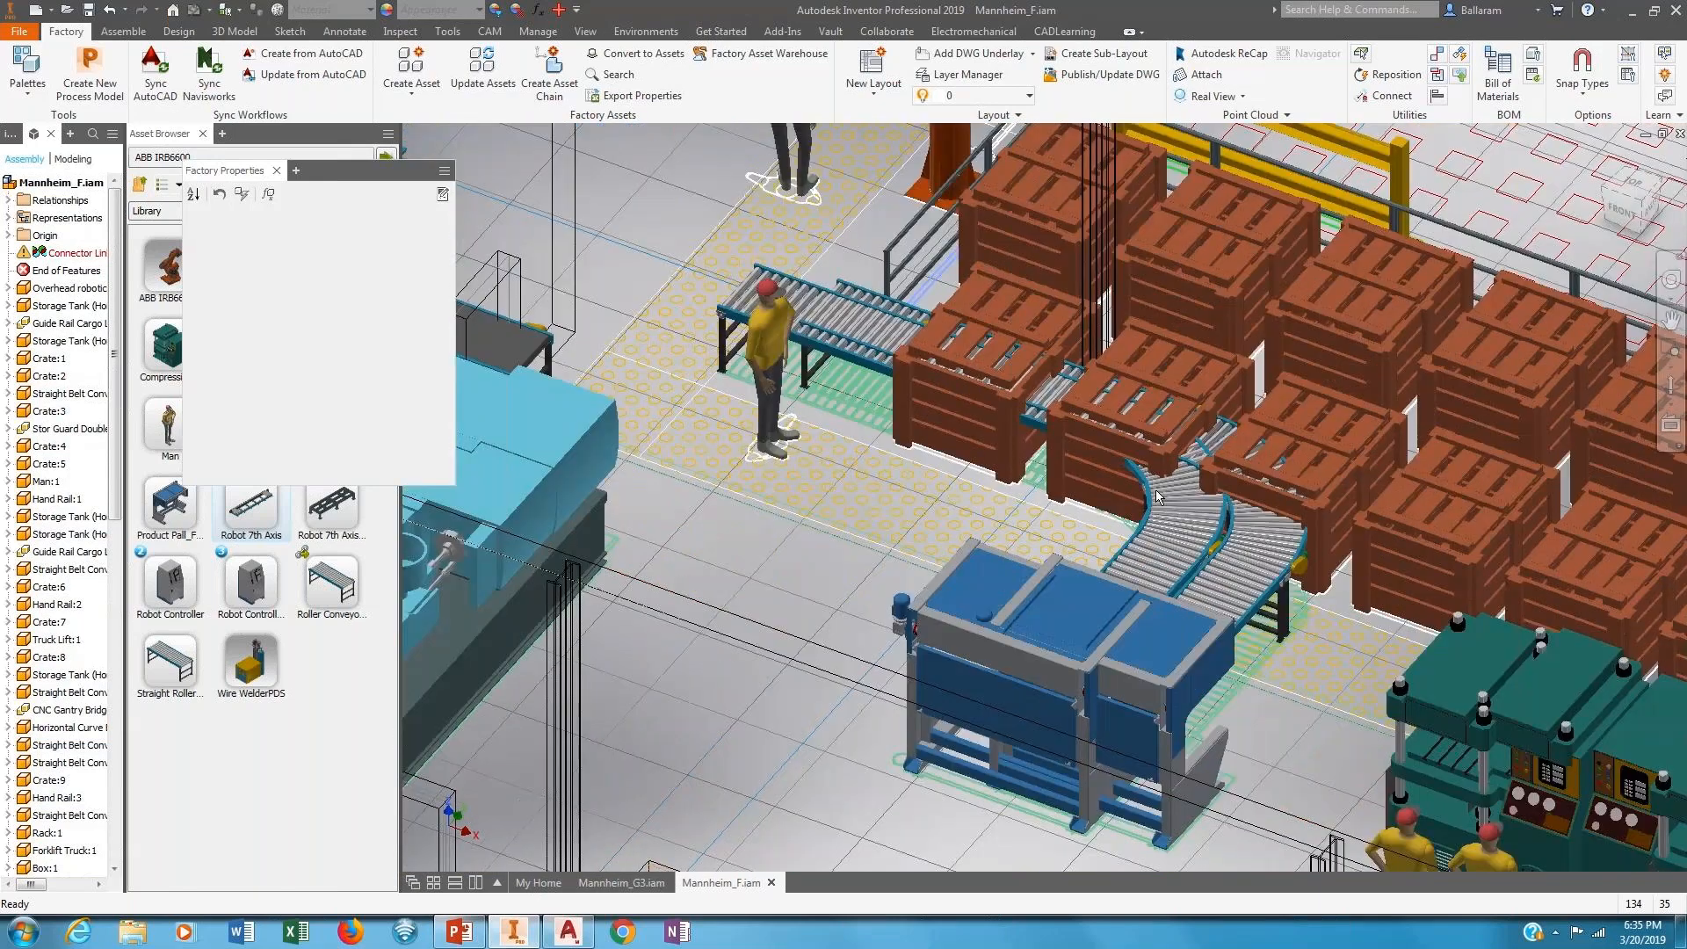
pyautogui.scroll(-4, 978, 509)
pyautogui.moveTo(978, 509); pyautogui.dragTo(1311, 450, button='middle')
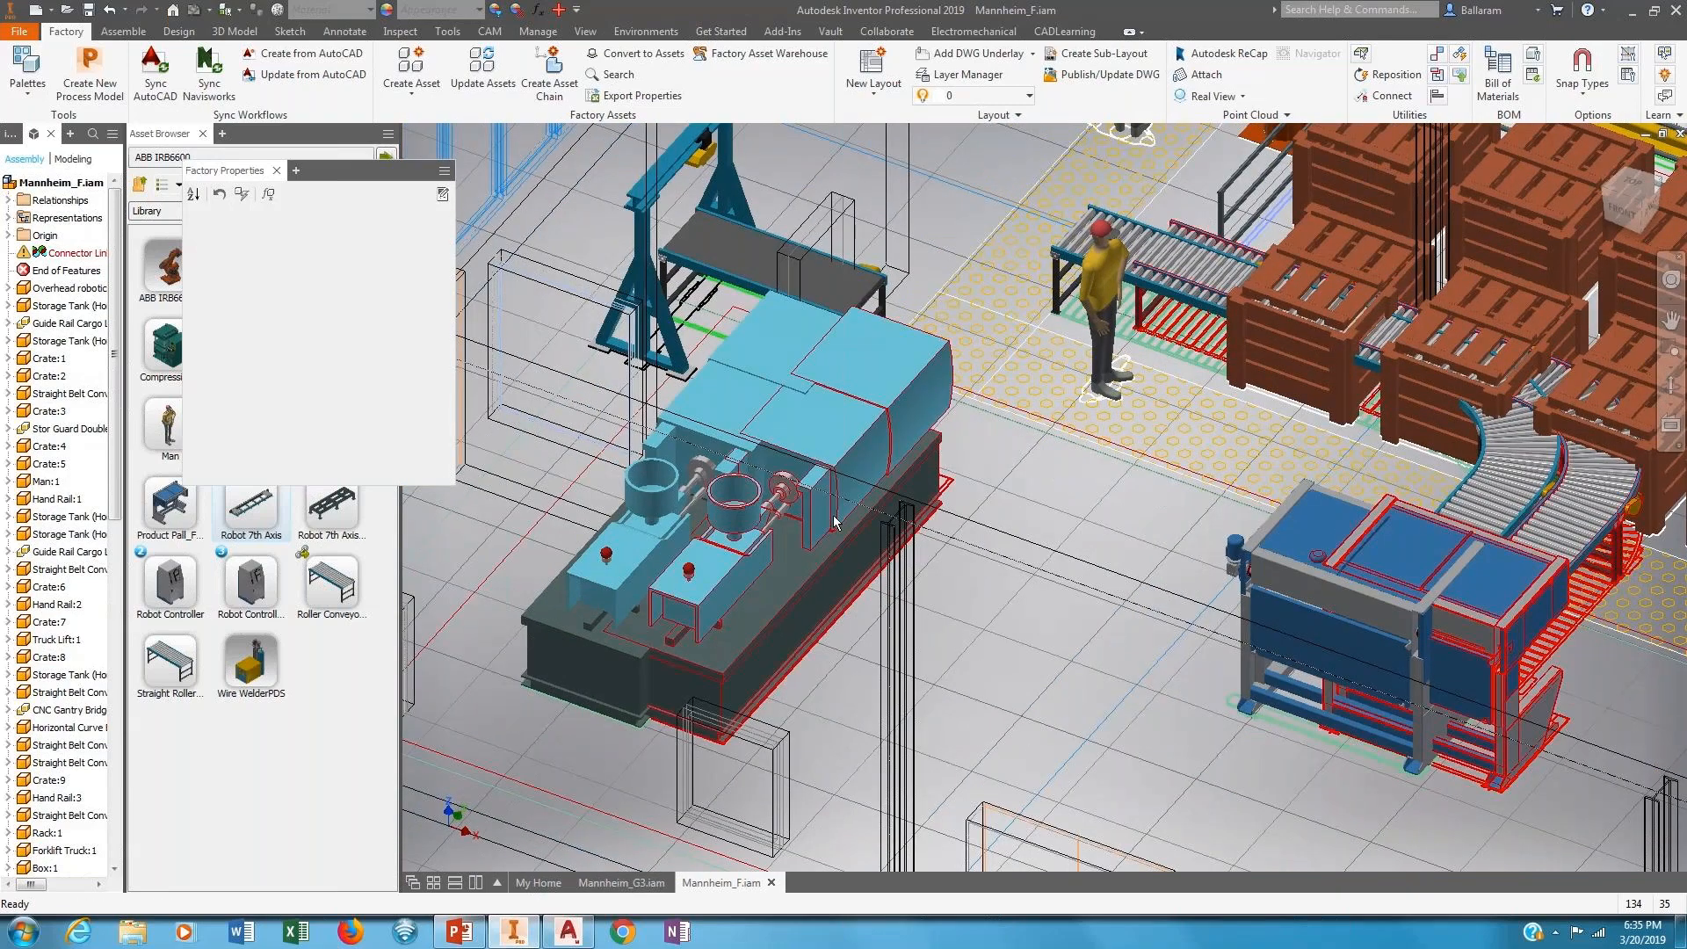
pyautogui.scroll(-5, 833, 522)
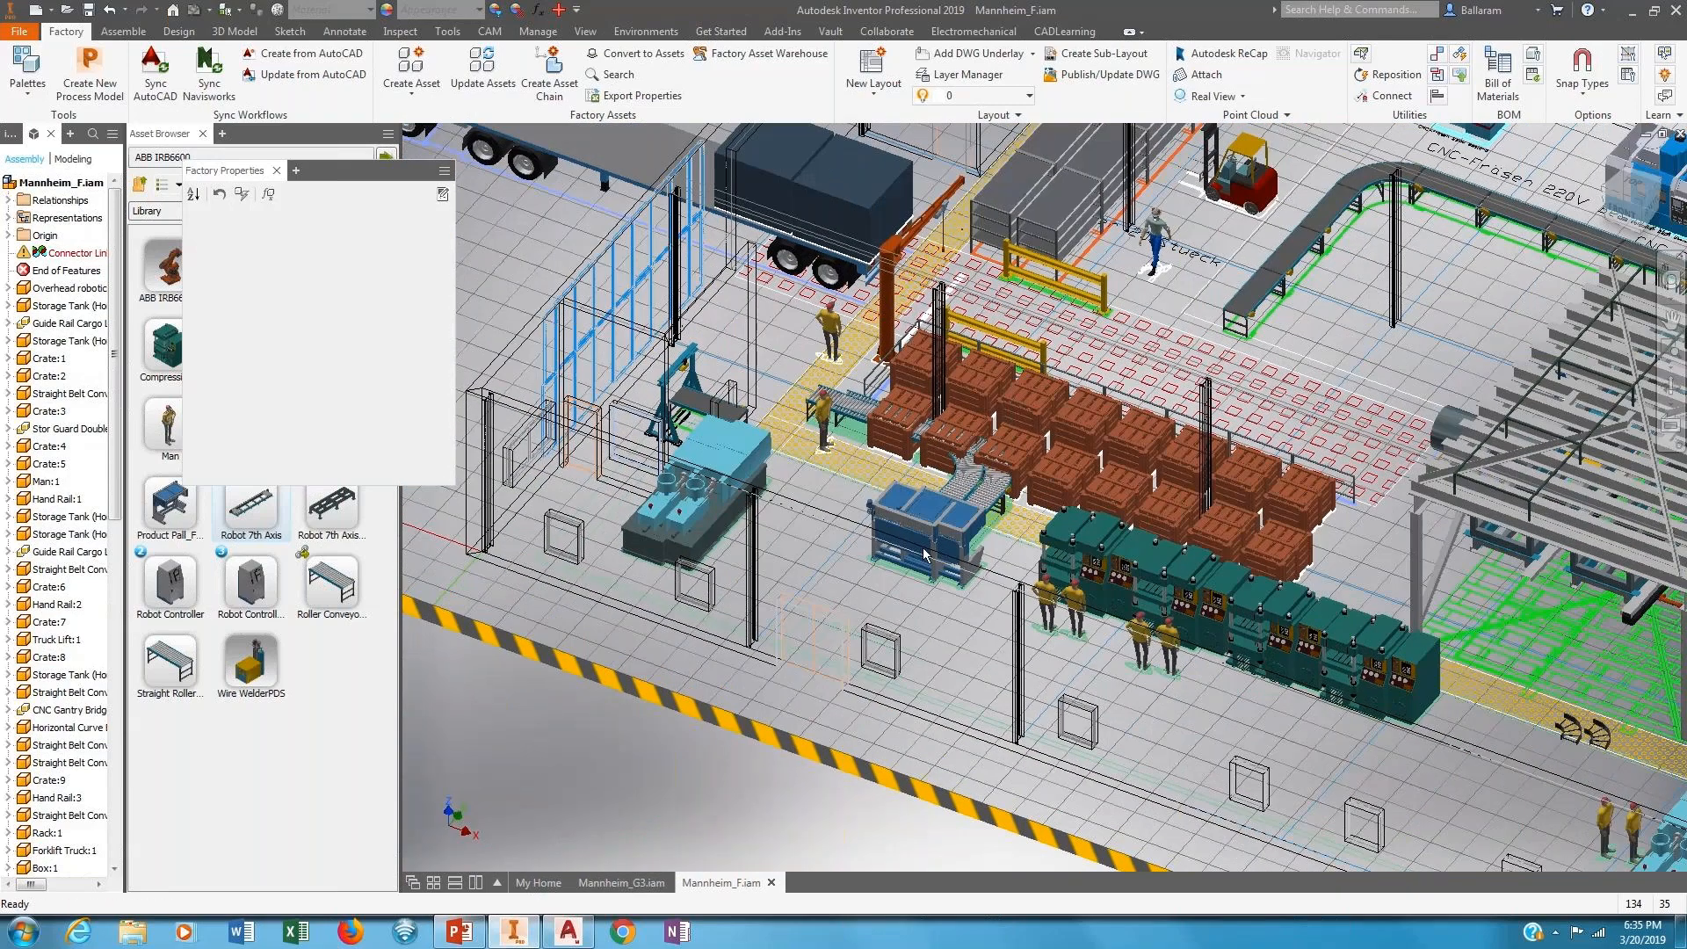
# Inspect the overhead robotics system and its surroundings from several angles, including the whole factory layout.
pyautogui.keyDown('shift'); pyautogui.moveTo(924, 554); pyautogui.dragTo(1216, 565, button='middle'); pyautogui.keyUp('shift')
pyautogui.moveTo(1340, 556); pyautogui.dragTo(809, 530, button='middle')
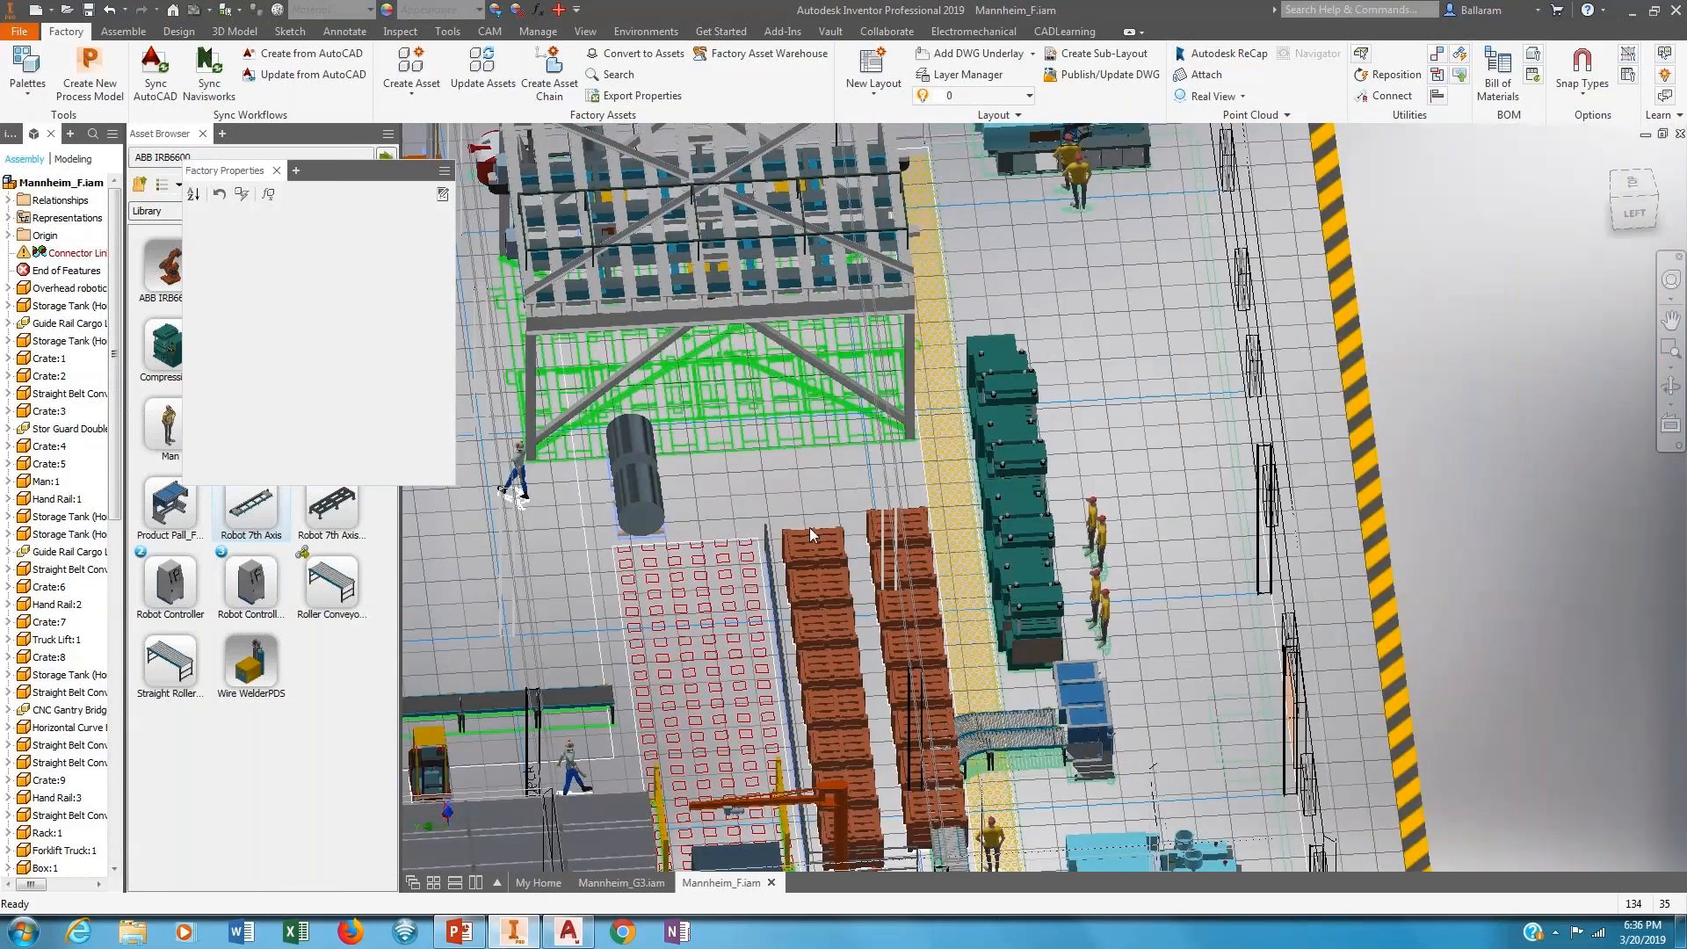
pyautogui.scroll(-3, 951, 415)
pyautogui.keyDown('shift'); pyautogui.moveTo(950, 415); pyautogui.dragTo(873, 337, button='middle'); pyautogui.keyUp('shift')
pyautogui.keyDown('shift'); pyautogui.moveTo(1222, 476); pyautogui.dragTo(1359, 325, button='middle'); pyautogui.keyUp('shift')
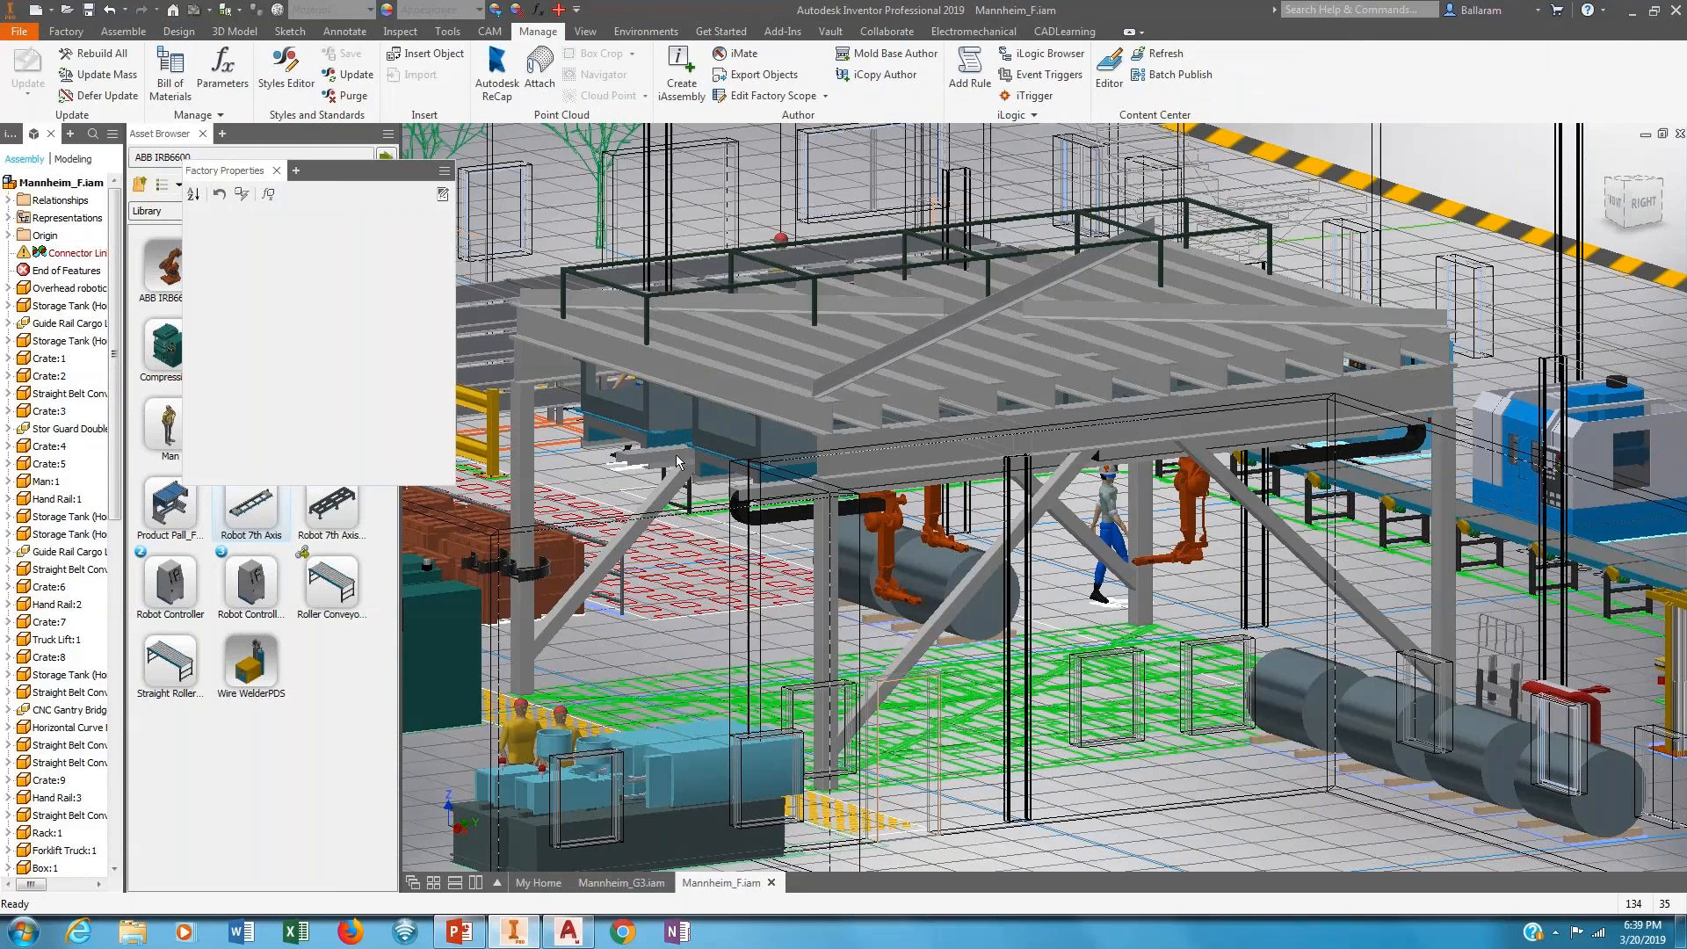
pyautogui.scroll(-5, 676, 461)
pyautogui.keyDown('shift'); pyautogui.moveTo(676, 461); pyautogui.dragTo(869, 485, button='middle'); pyautogui.keyUp('shift')
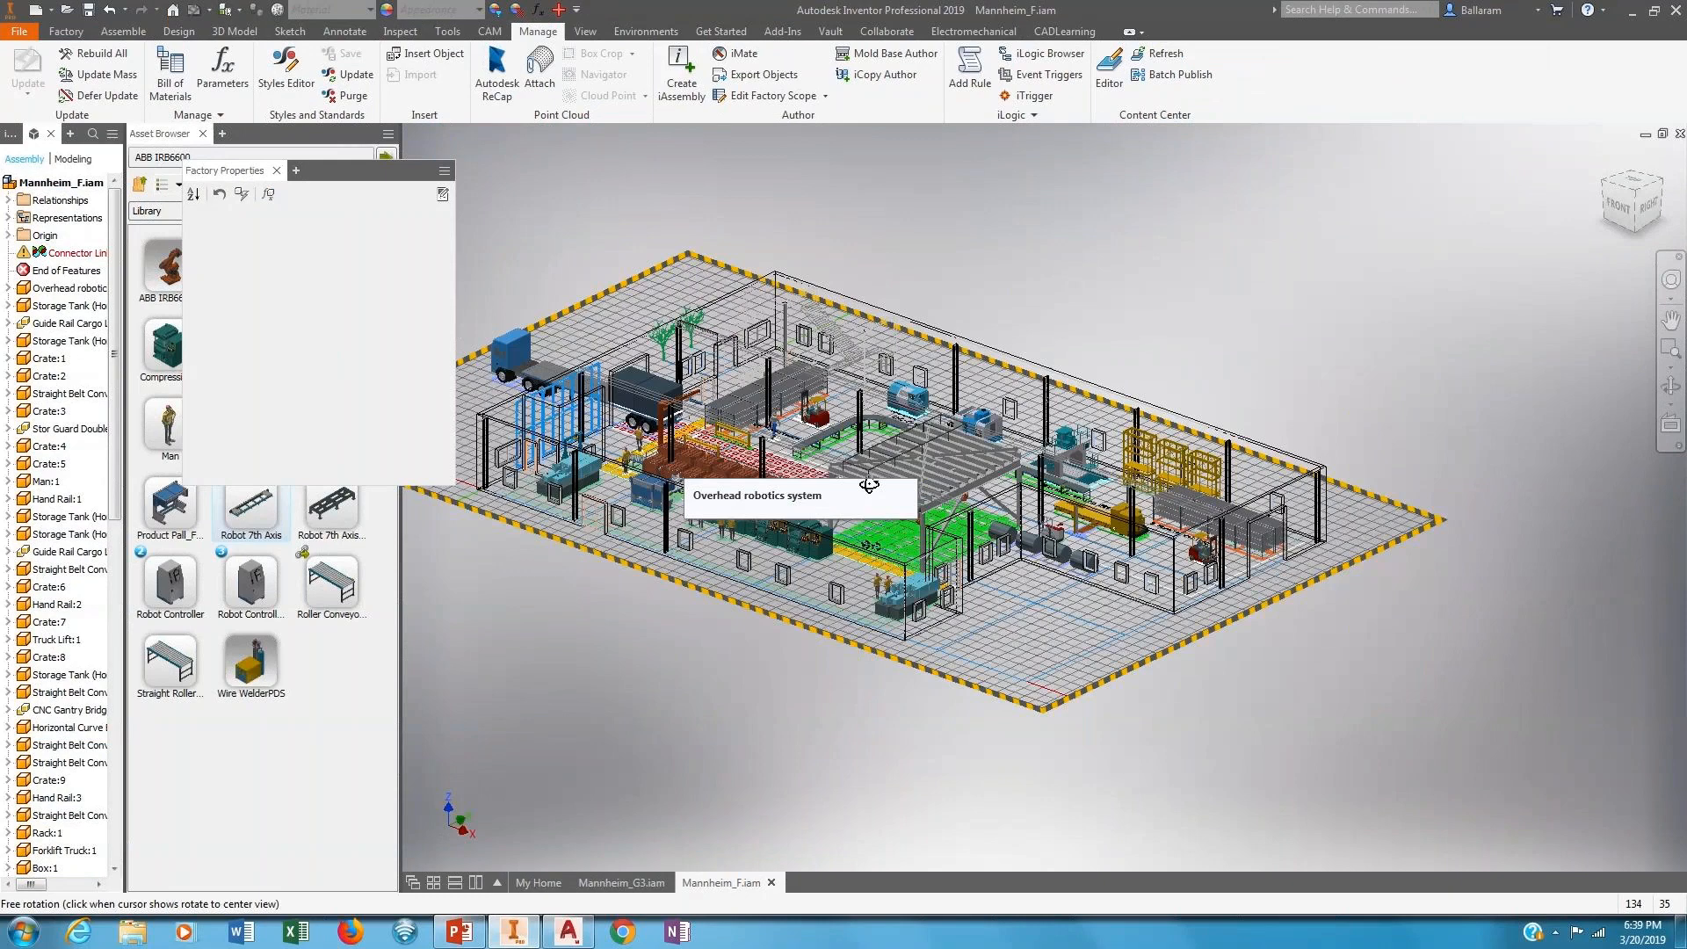
pyautogui.scroll(3, 731, 432)
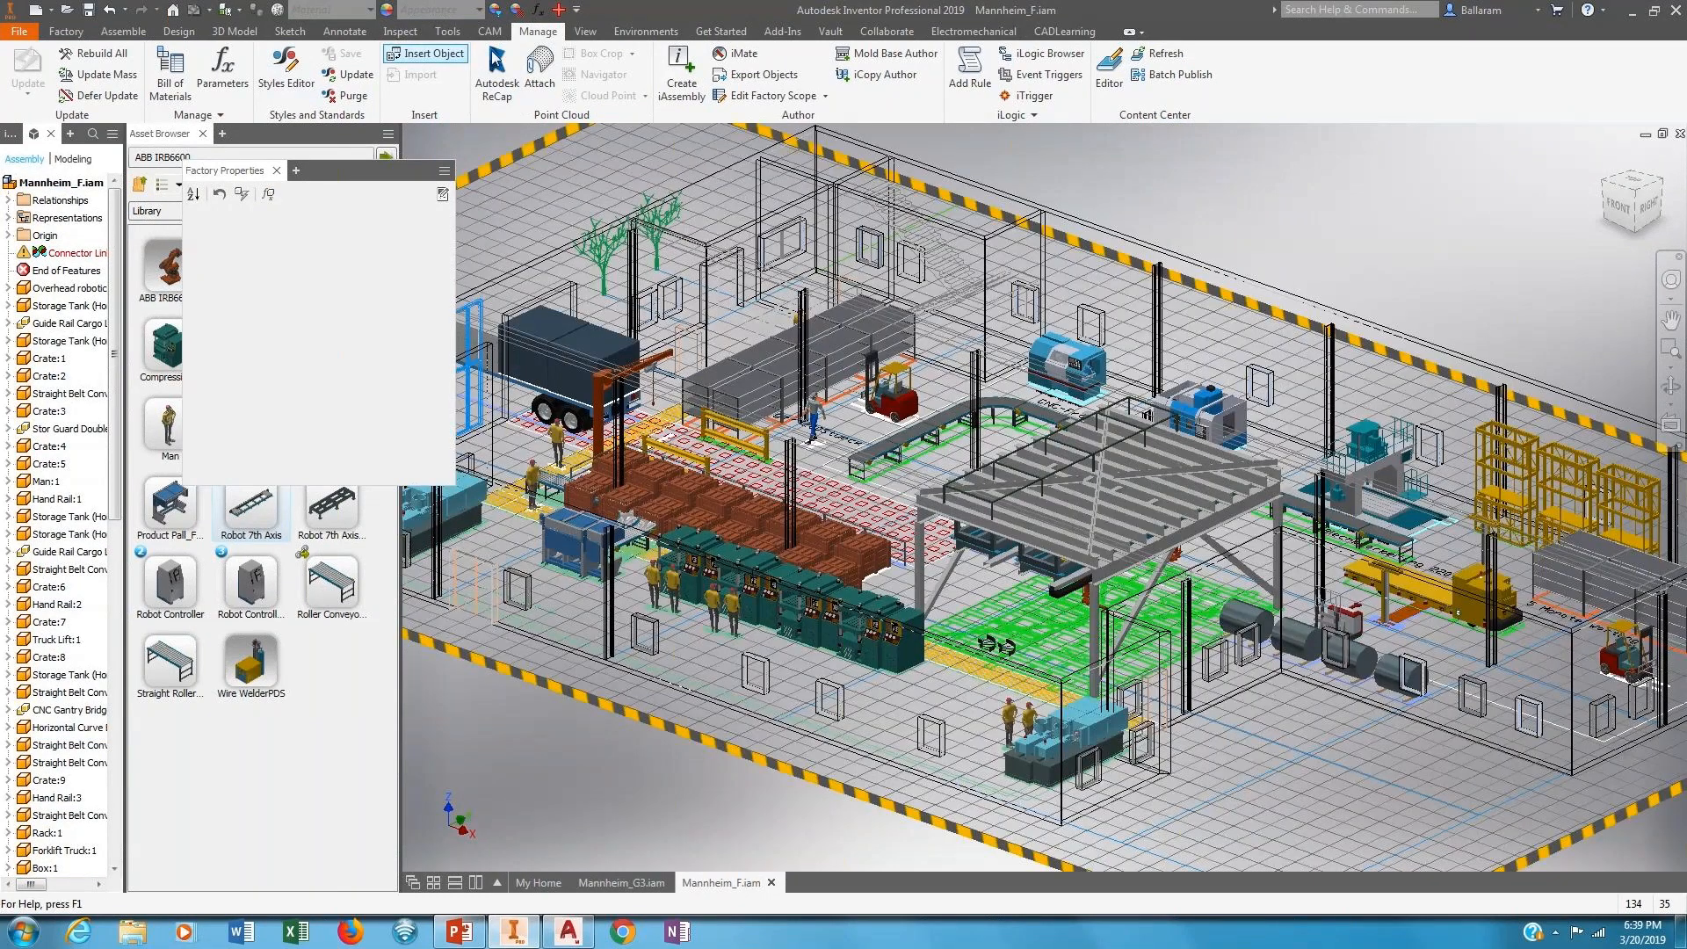
# Open the bill of materials of Mannheim_F.iam and check the Straight Roller Conveyor row in the Parts Only view.
pyautogui.click(169, 84)
pyautogui.scroll(-5, 842, 545)
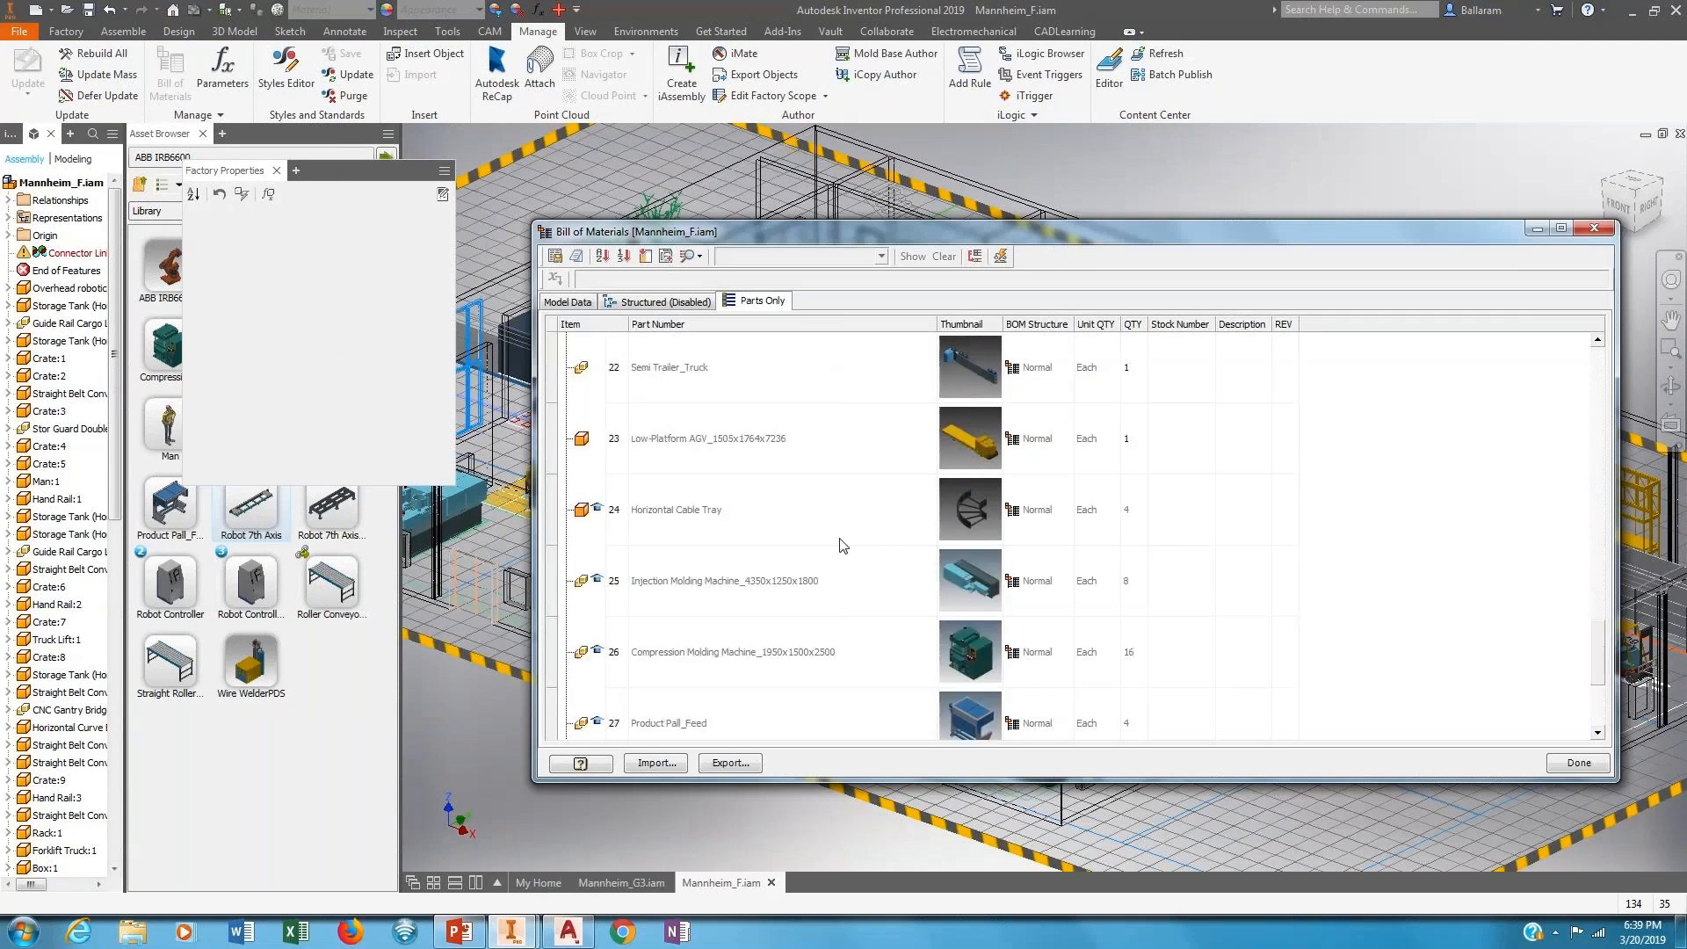
pyautogui.scroll(-1, 842, 544)
pyautogui.click(1054, 567)
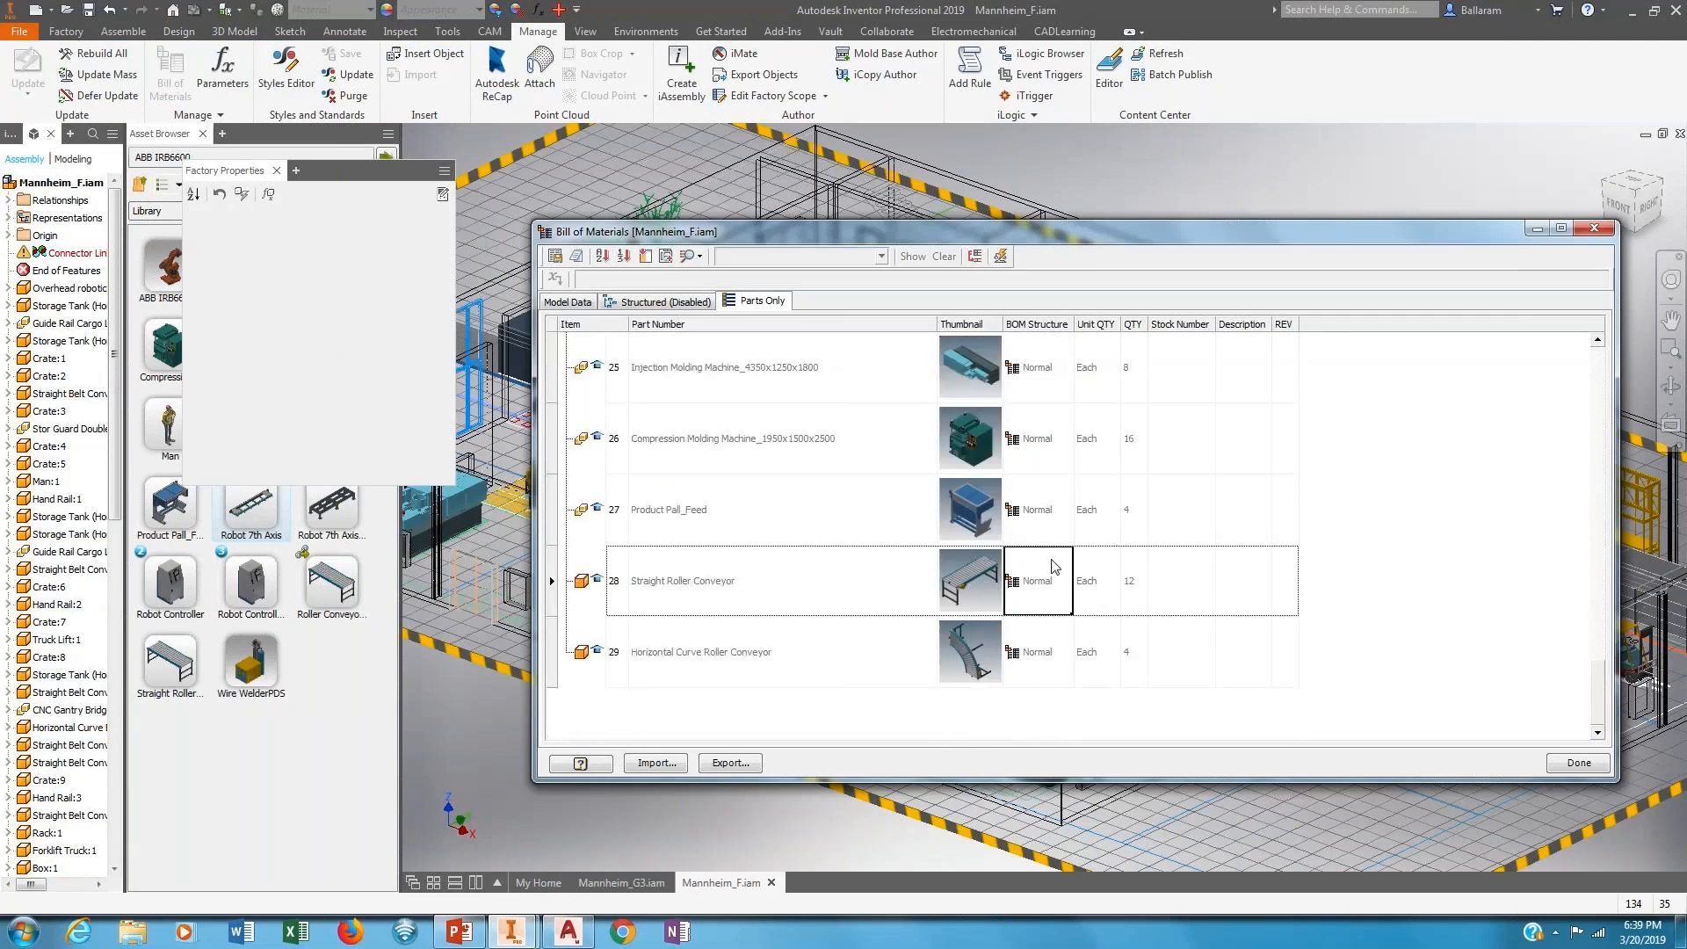
pyautogui.click(1127, 580)
pyautogui.click(1098, 569)
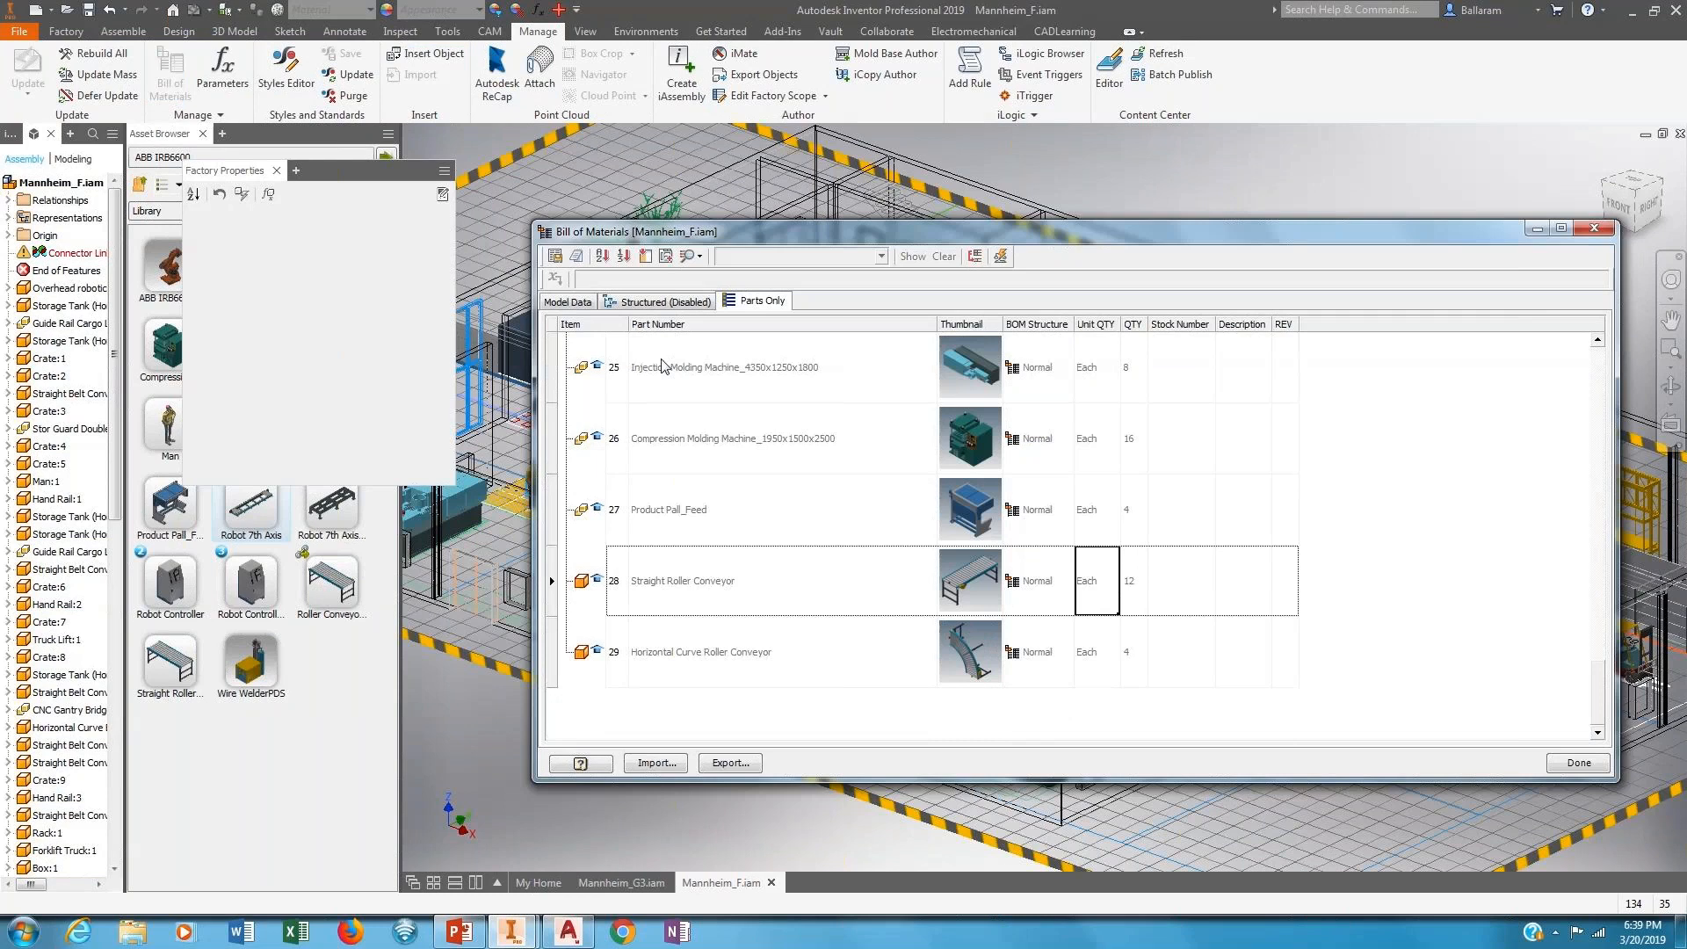
# Enable the Structured view in the bill of materials and review its item list.
pyautogui.click(567, 300)
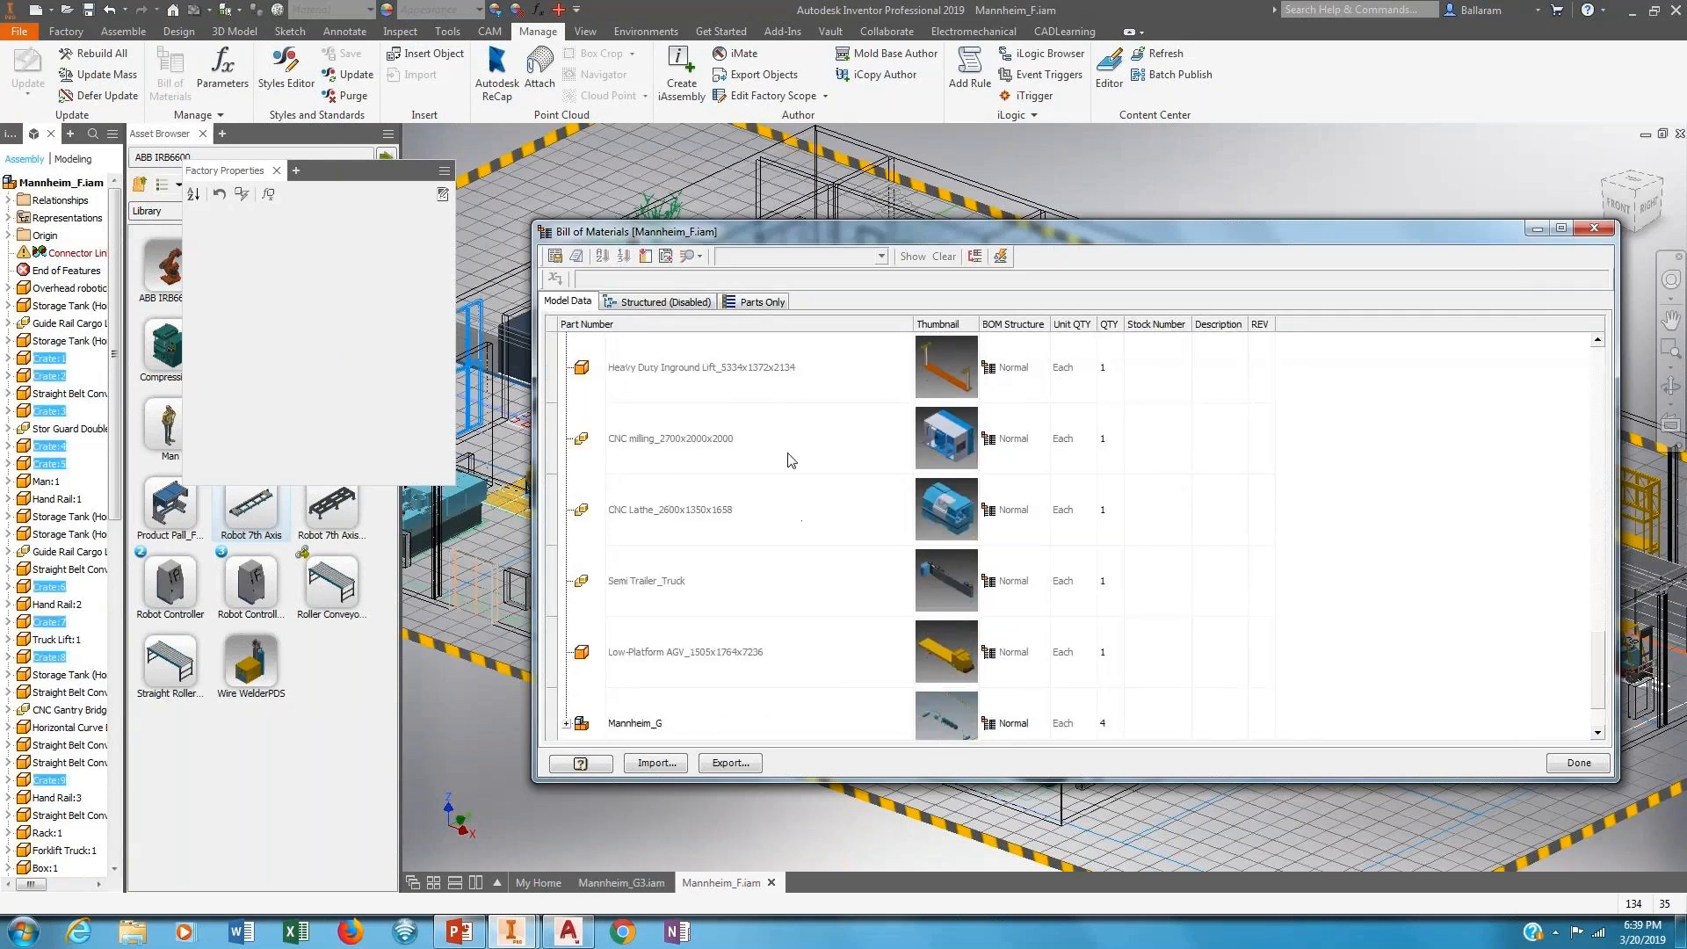
pyautogui.click(654, 301)
pyautogui.rightClick(650, 303)
pyautogui.click(678, 316)
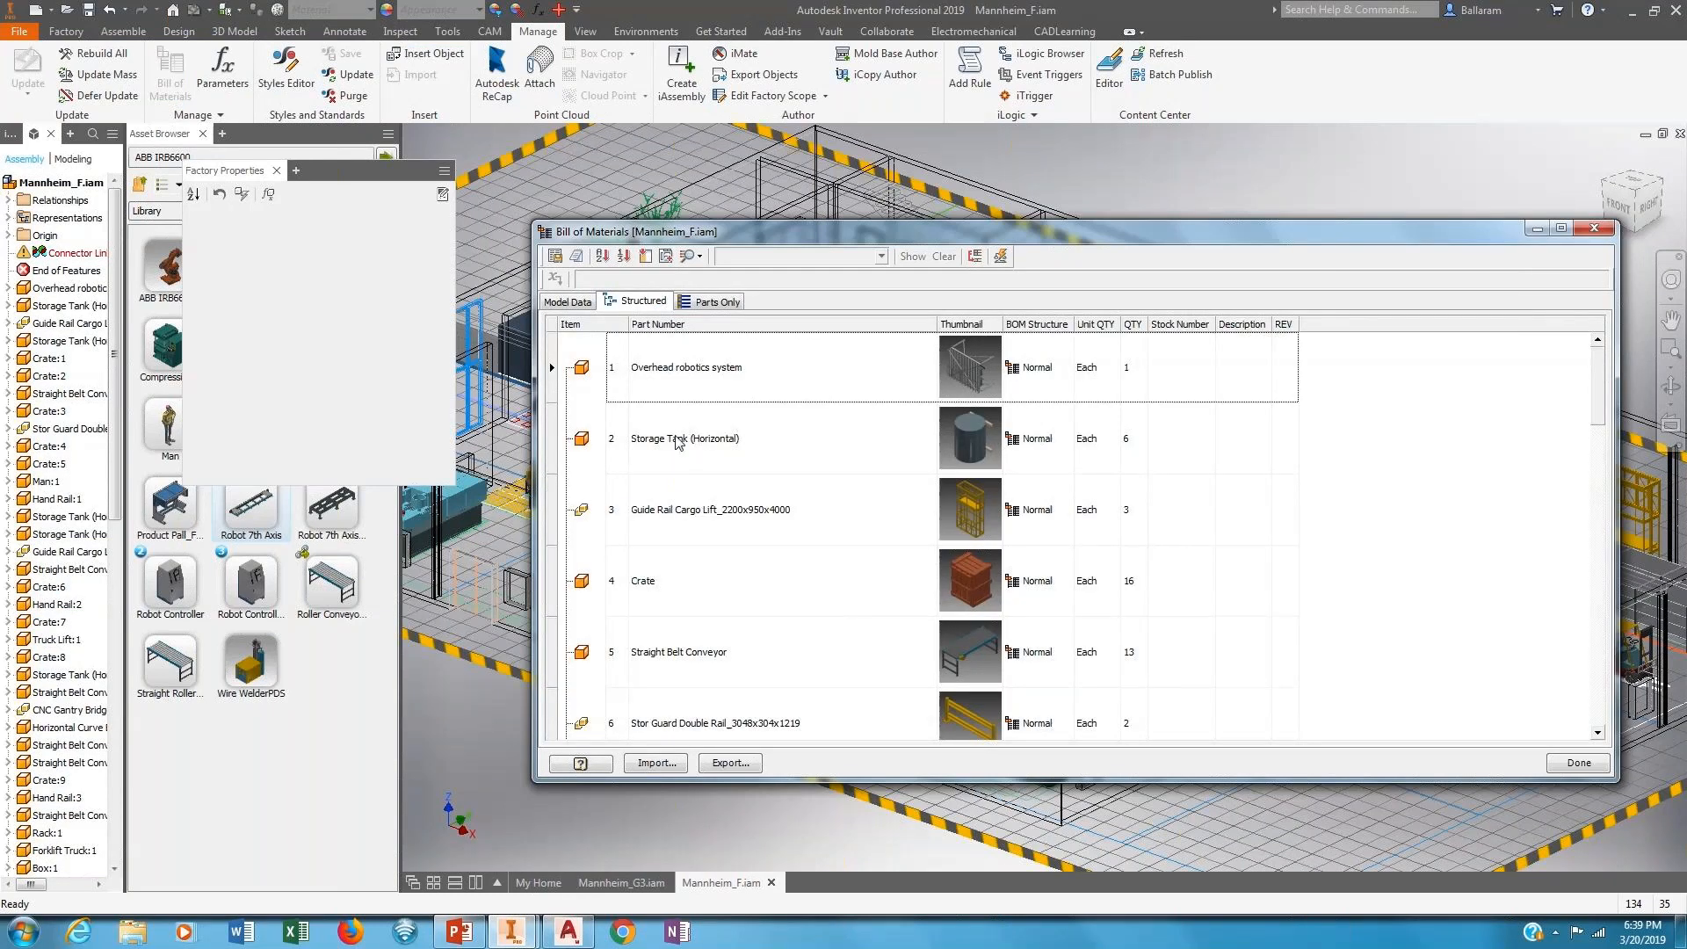
pyautogui.scroll(-1, 708, 498)
pyautogui.scroll(-3, 708, 502)
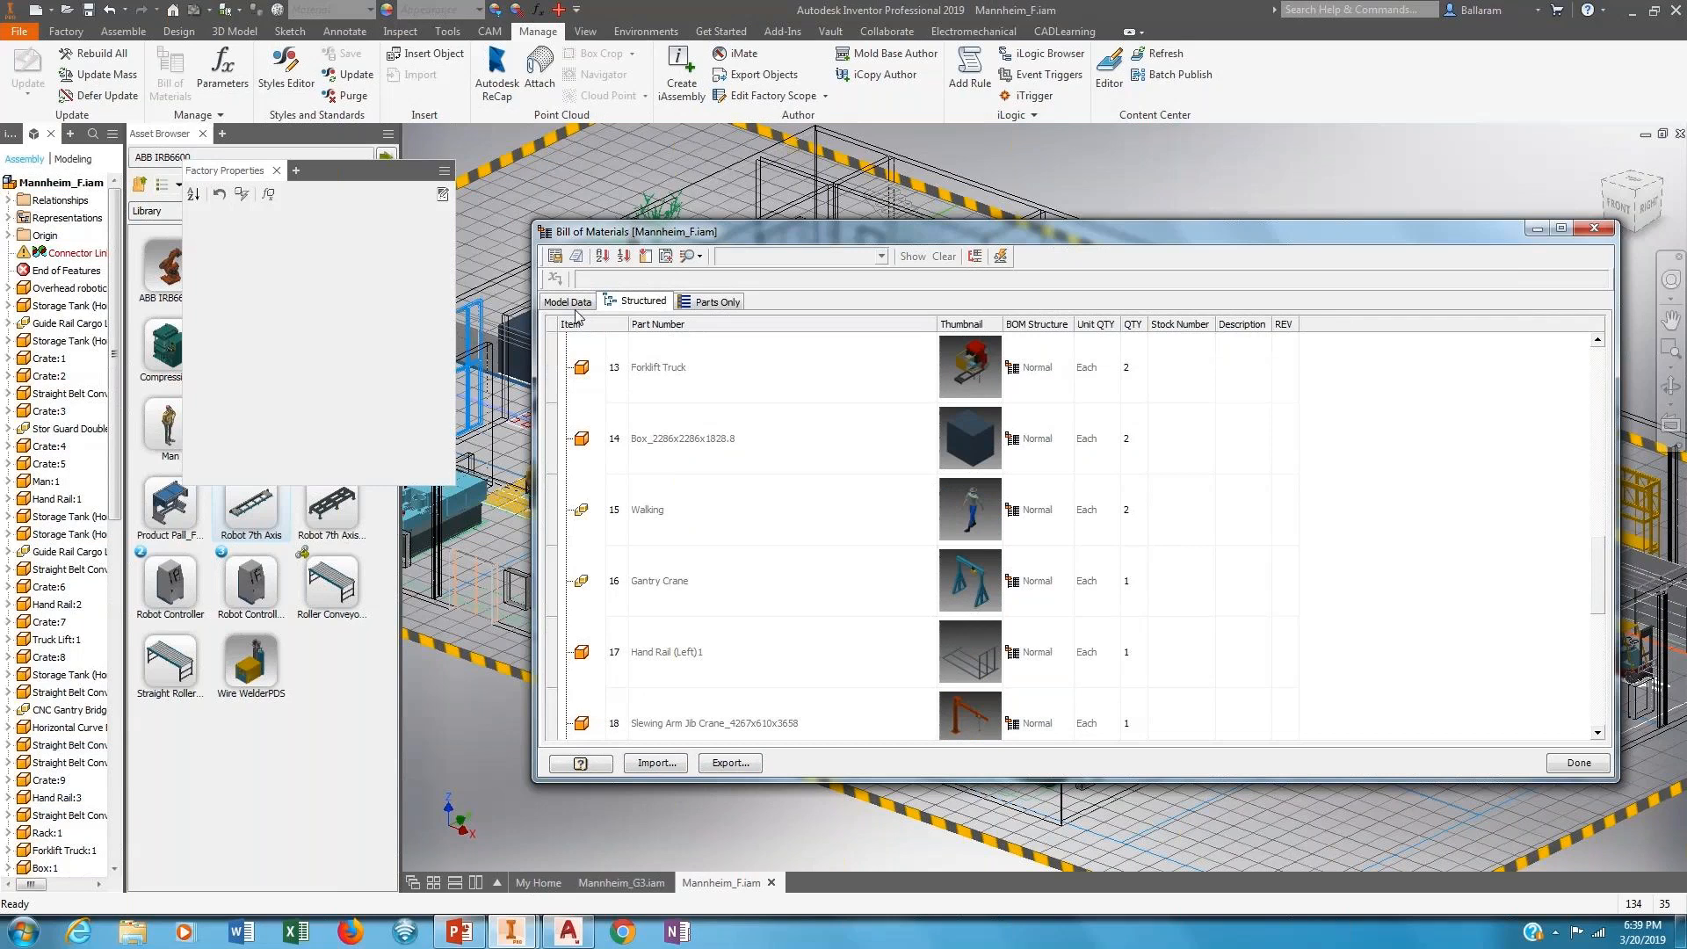
# Export the Structured bill of materials with first level children only as a Microsoft Excel Workbook (*.xlsx).
pyautogui.click(555, 256)
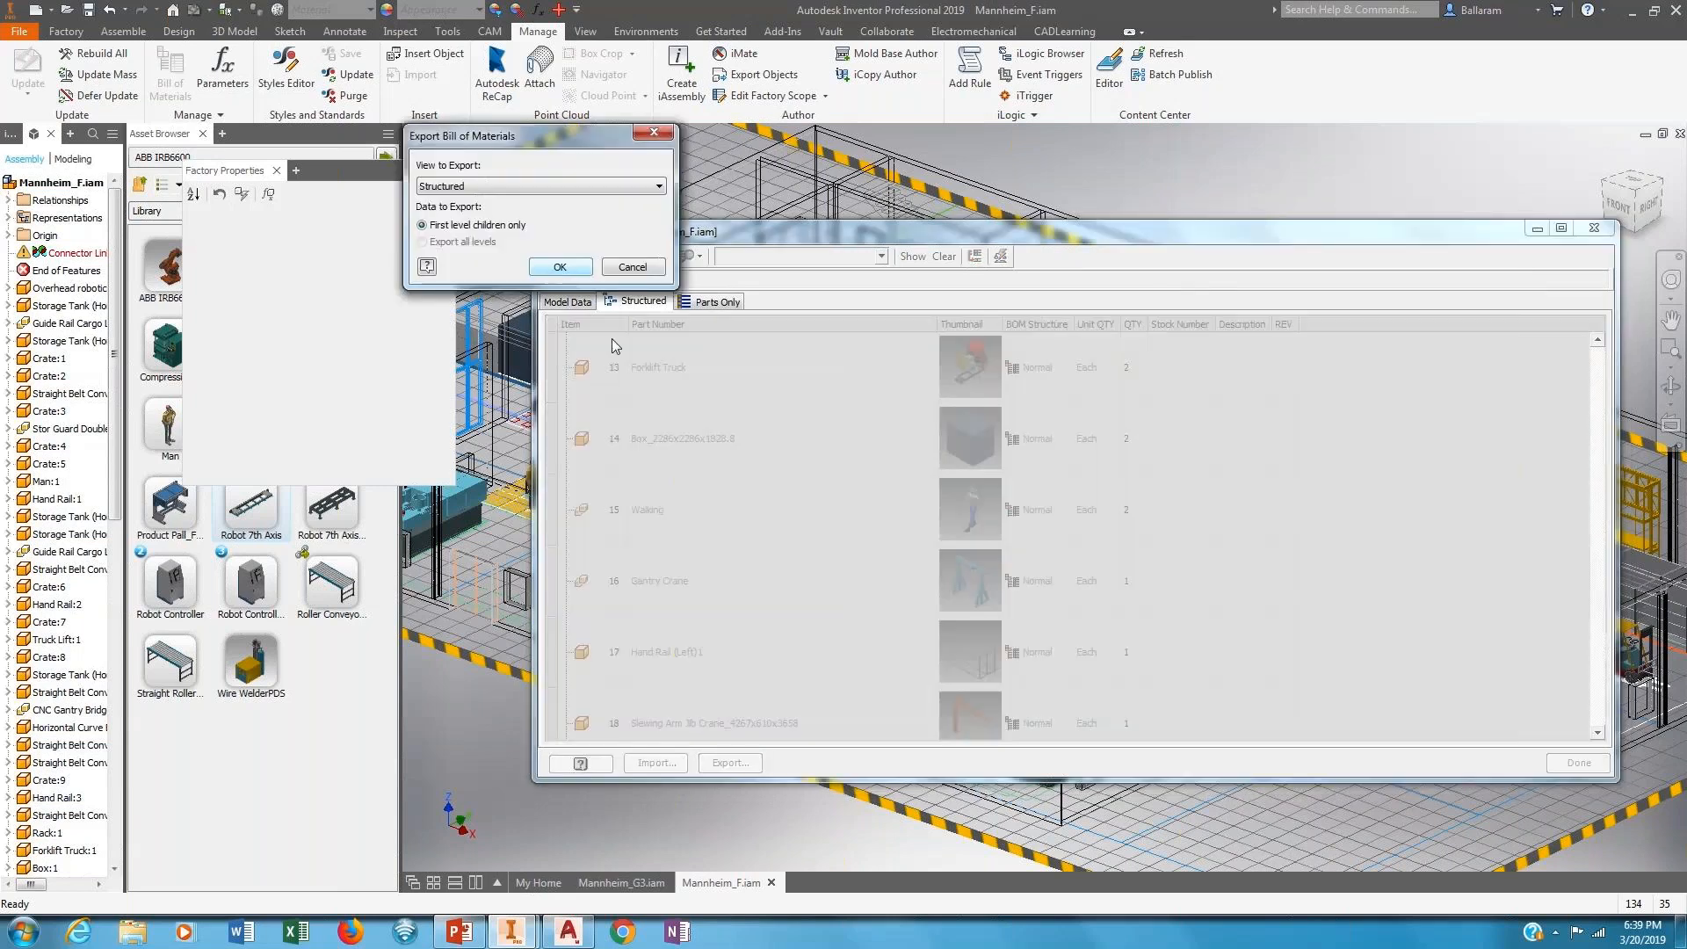
pyautogui.click(560, 266)
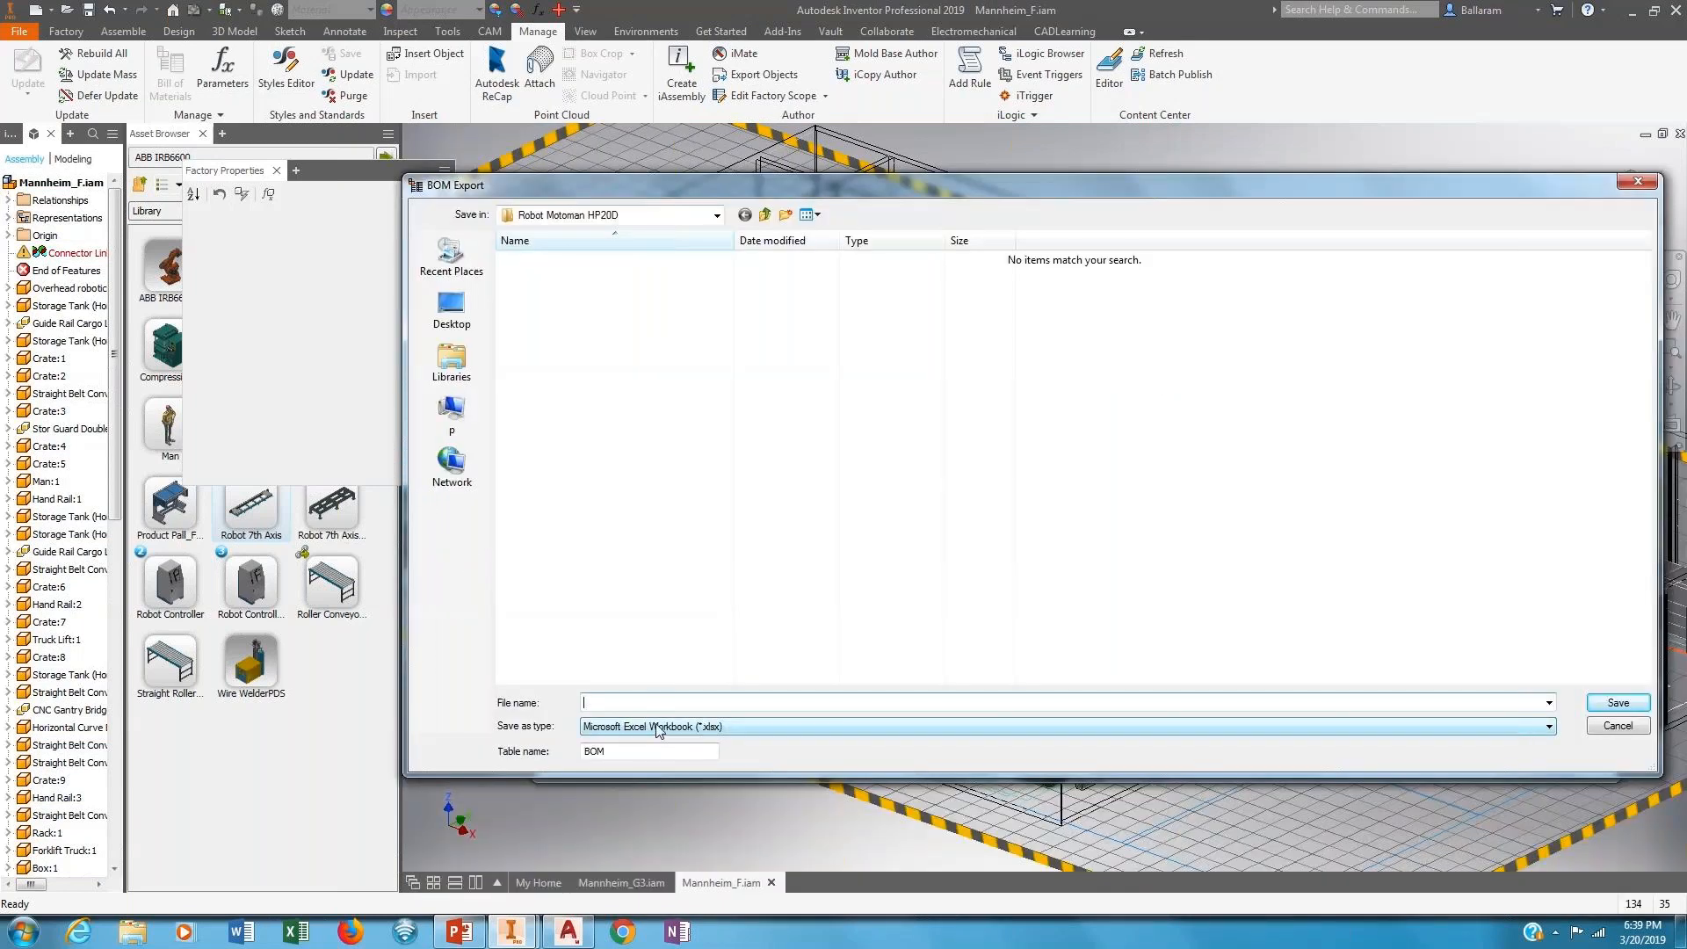
pyautogui.moveTo(773, 8)
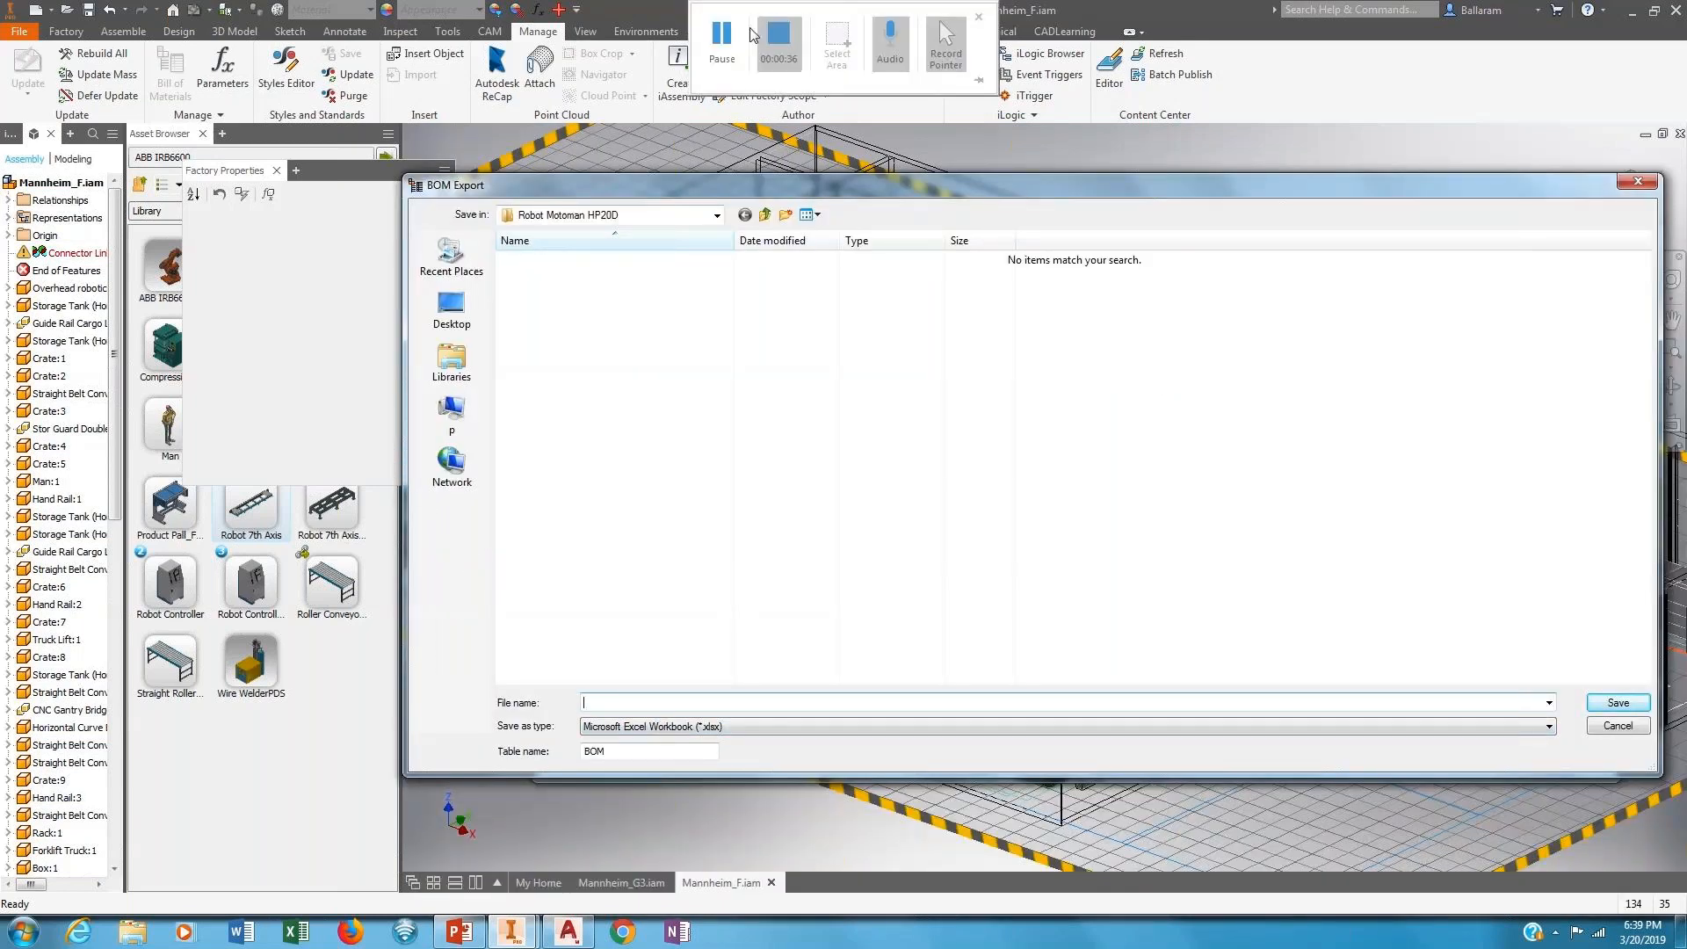
pyautogui.click(789, 40)
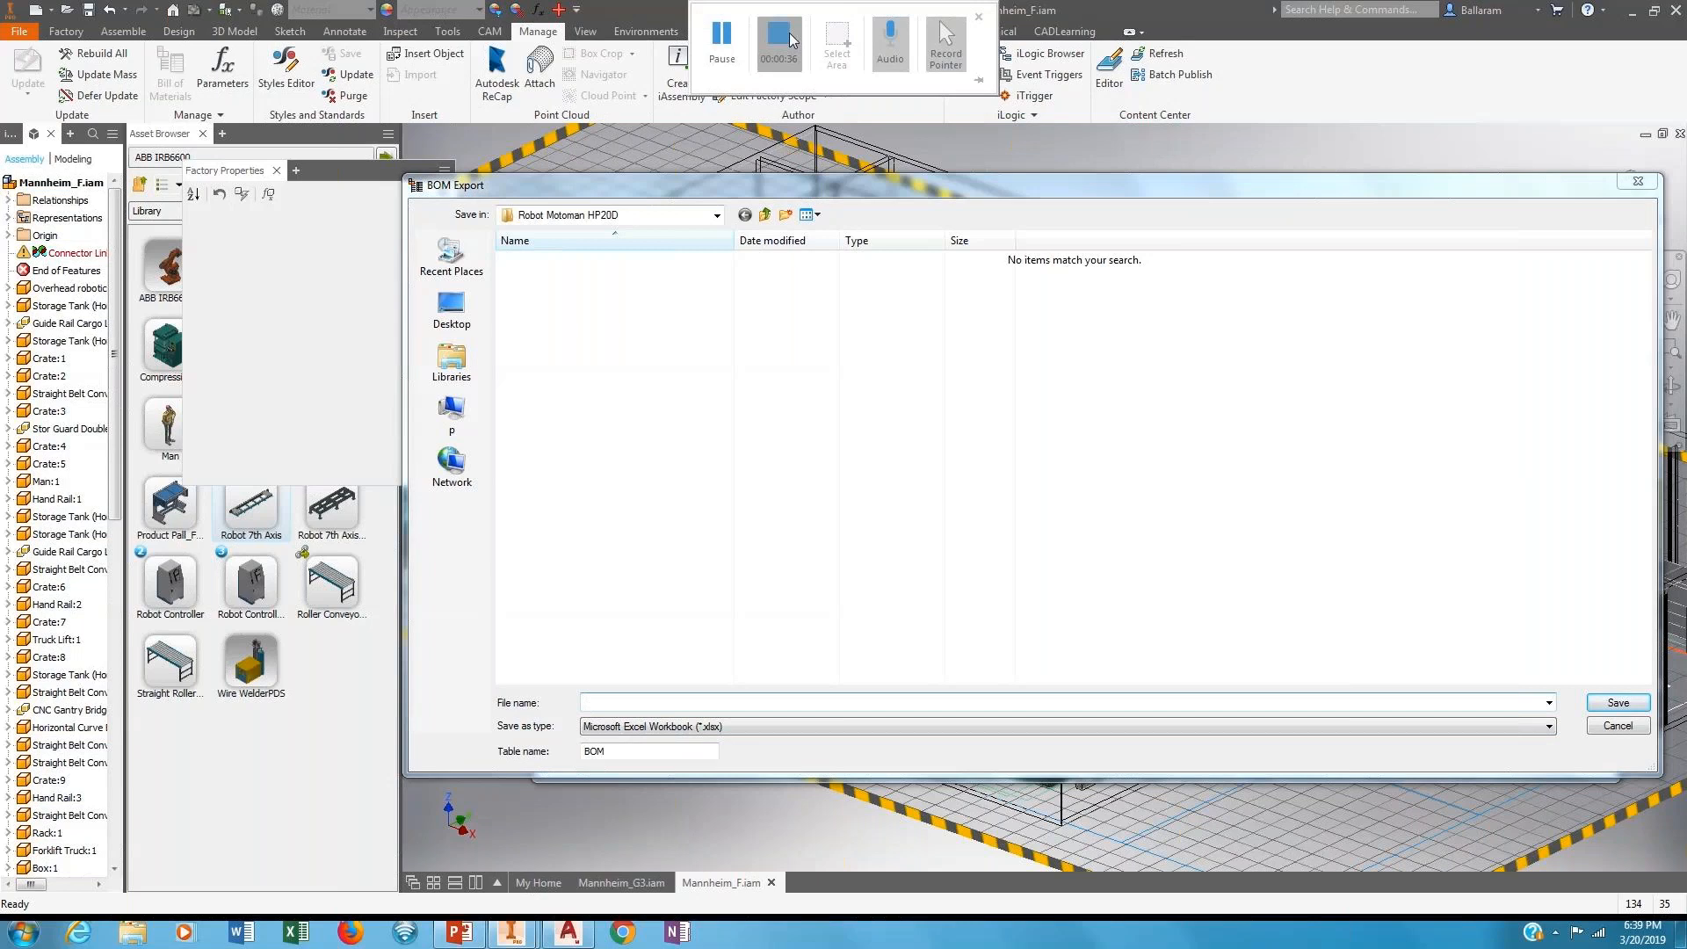